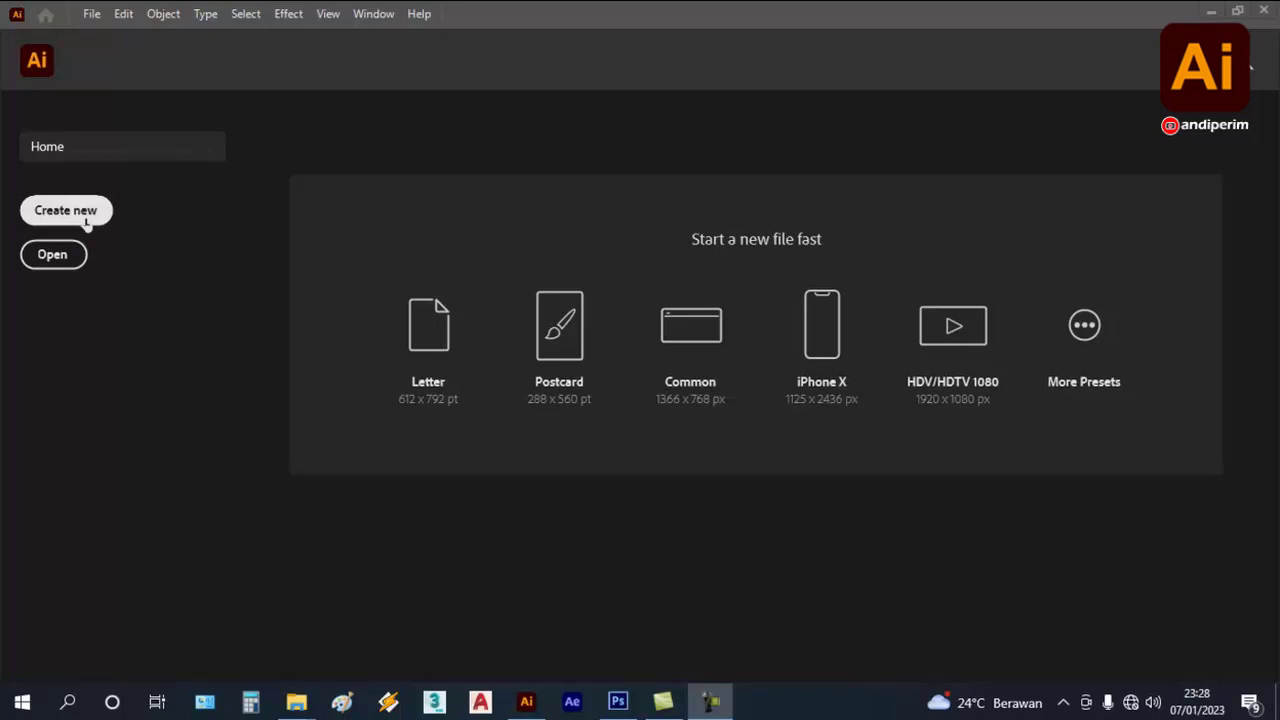
- Start a new document and review the Saved, Mobile, Web, Print, Film & Video and Art & Illustration preset categories
click(66, 212)
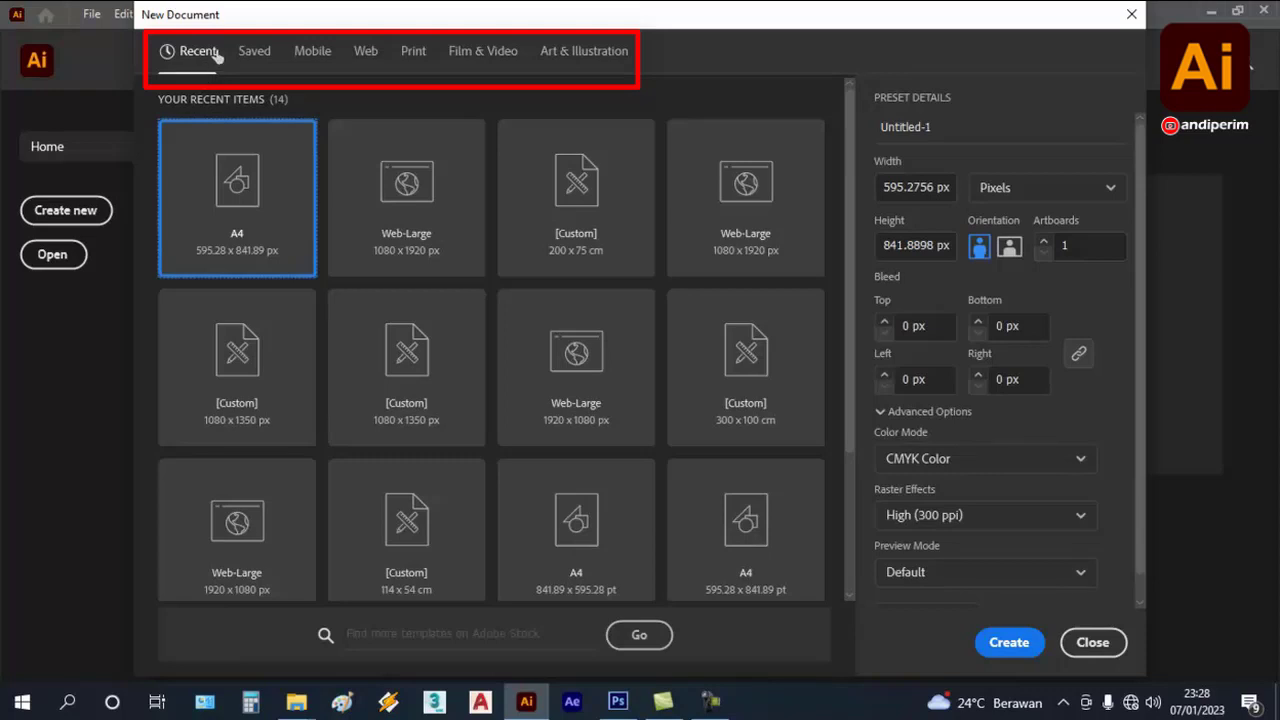
click(255, 60)
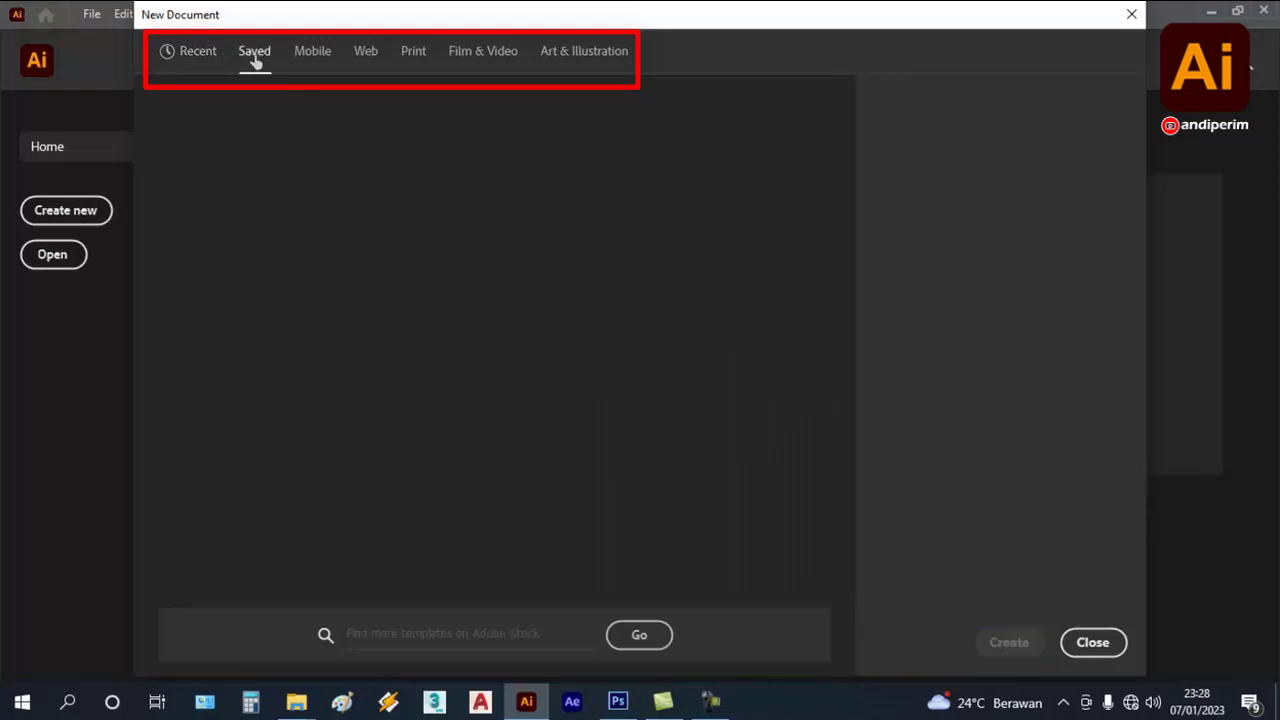
click(314, 62)
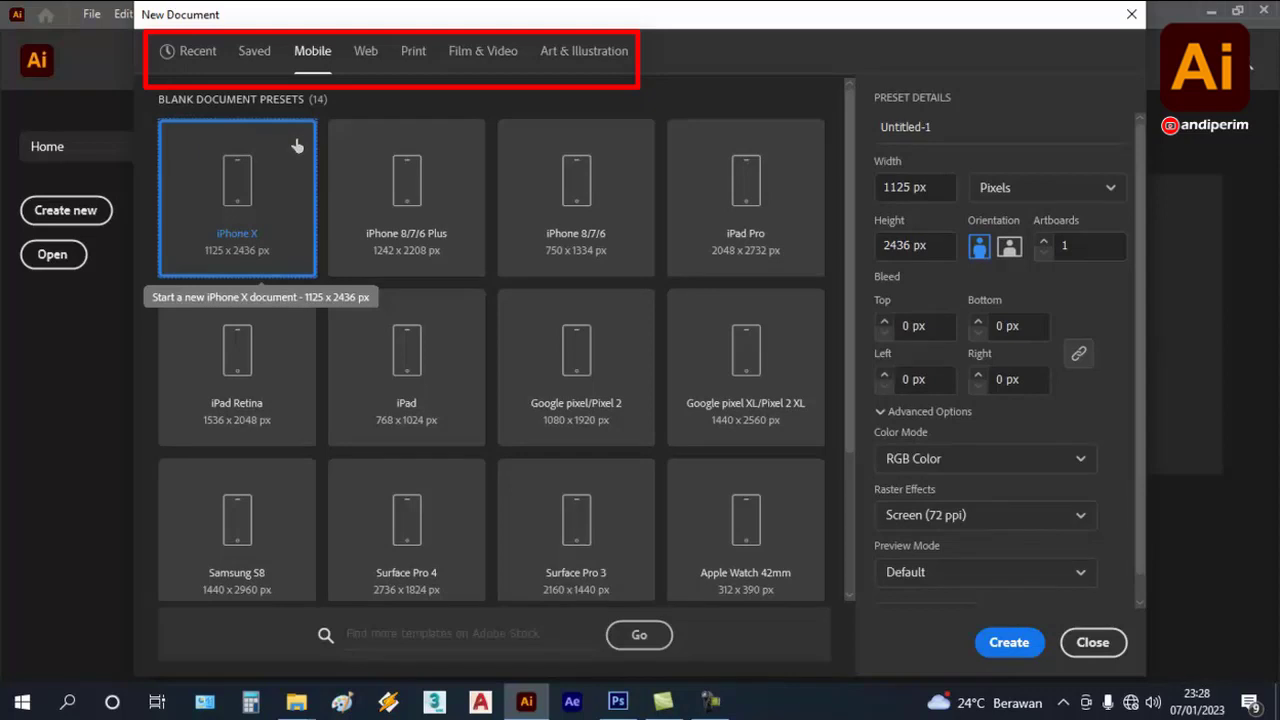
click(366, 66)
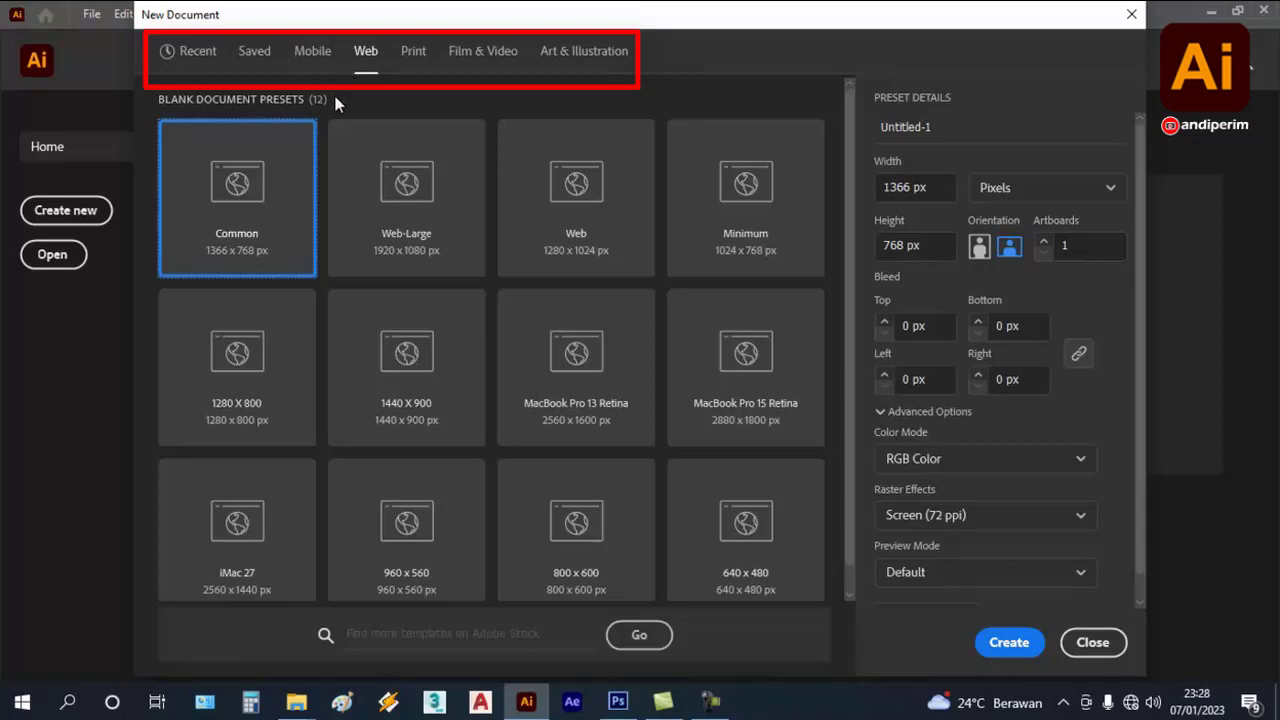
click(416, 57)
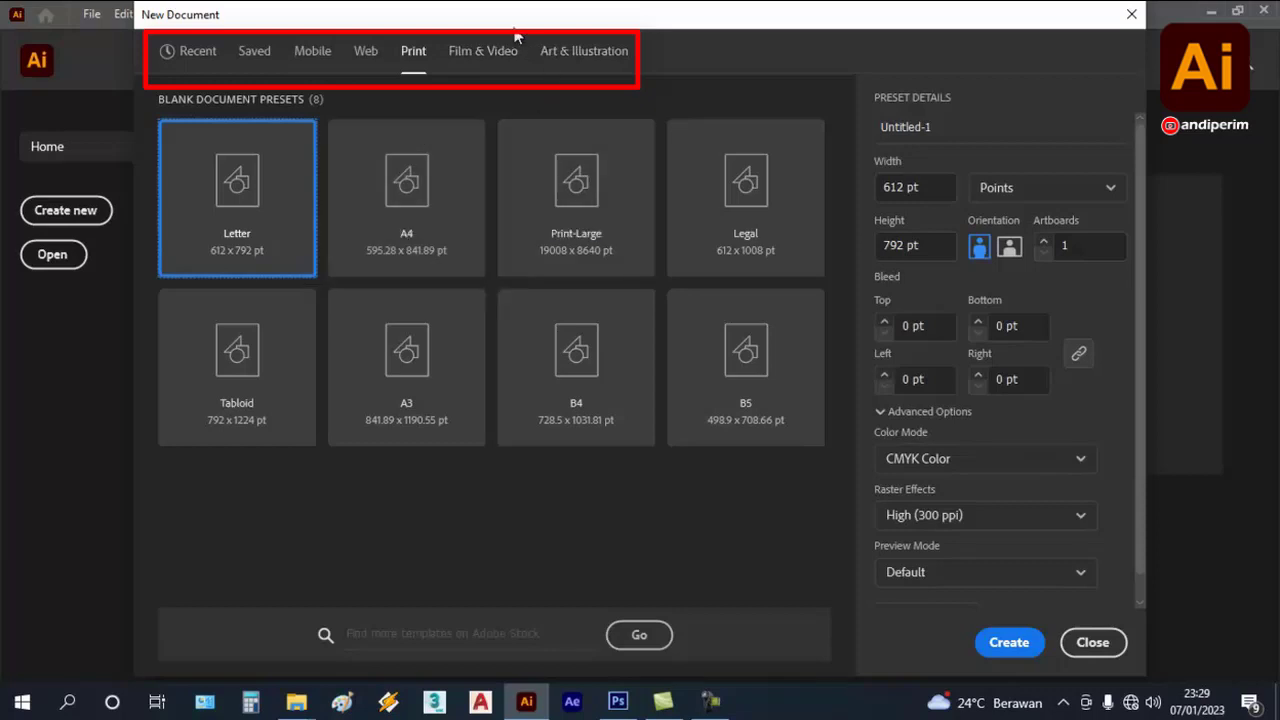
click(509, 62)
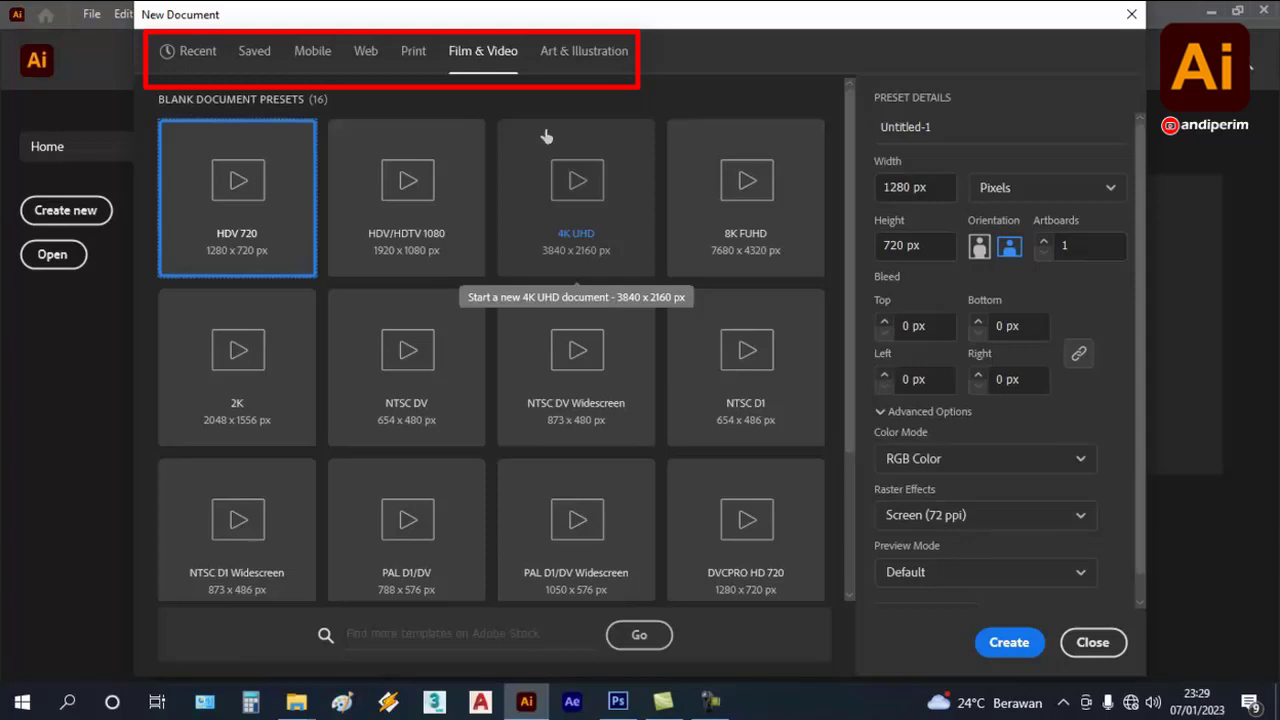
click(586, 56)
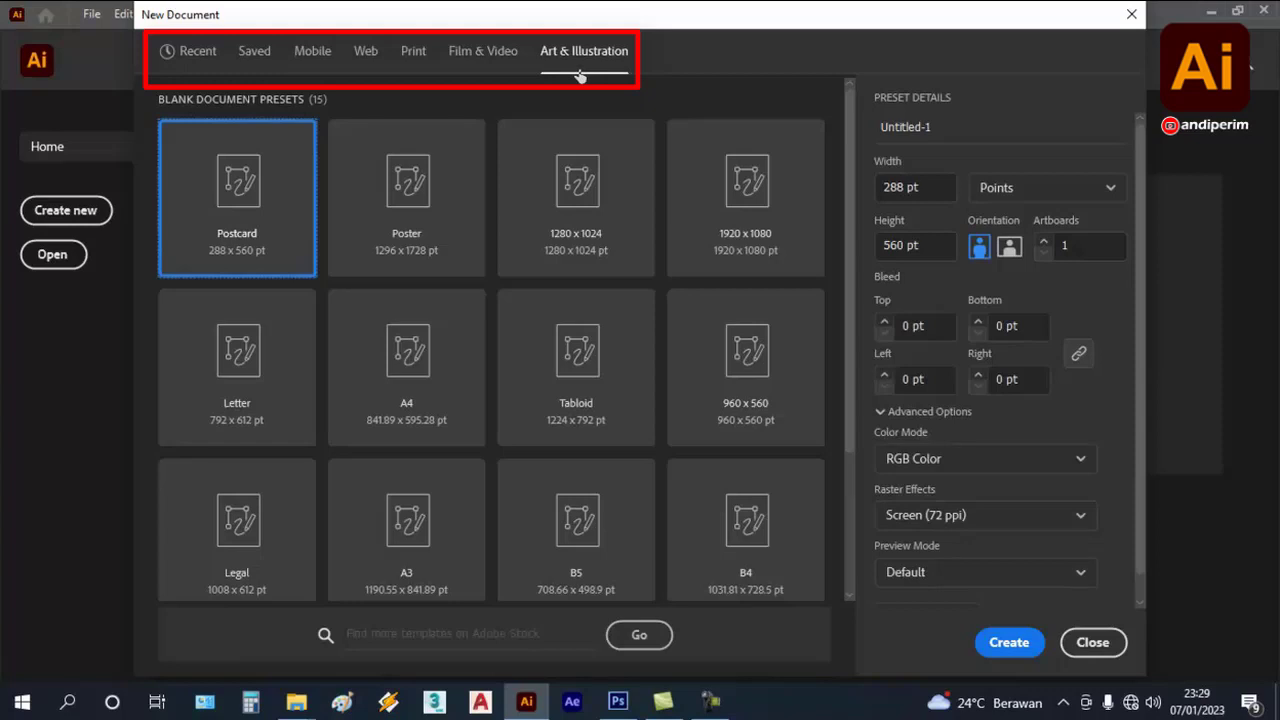
- Choose the Print category's Letter preset for the new document, with centimeters as the unit and one artboard
click(416, 58)
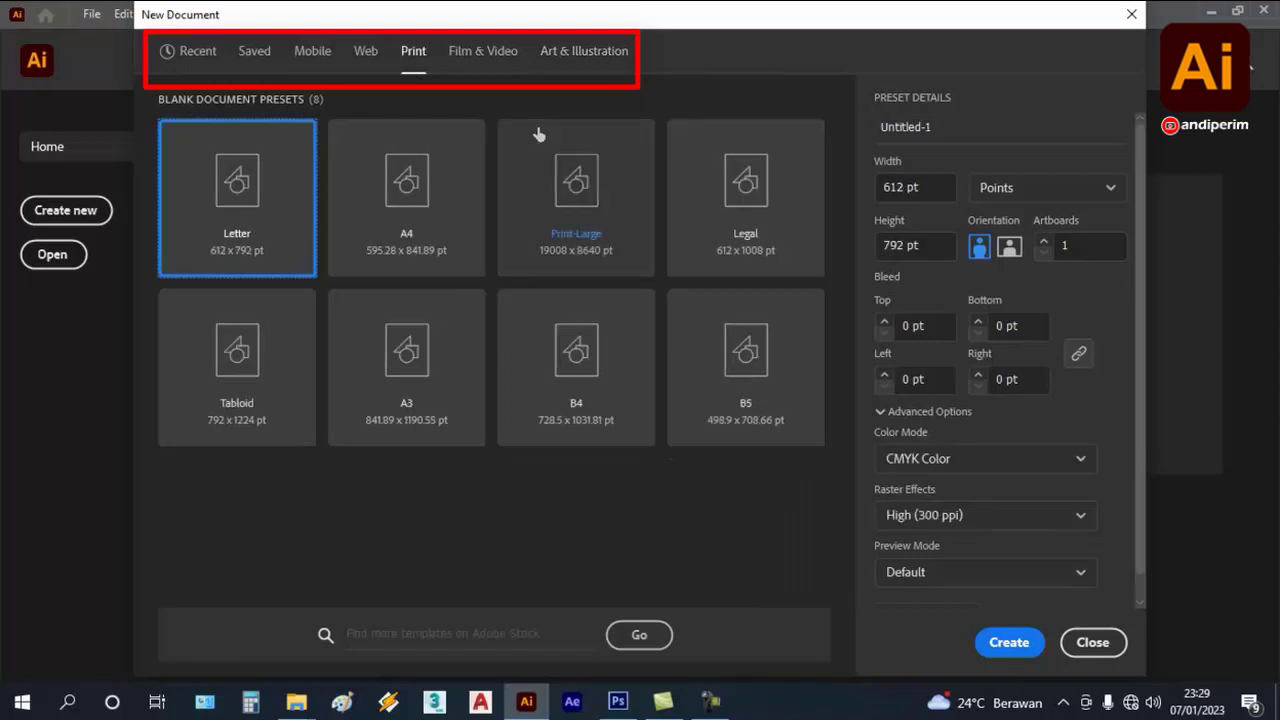
click(1095, 192)
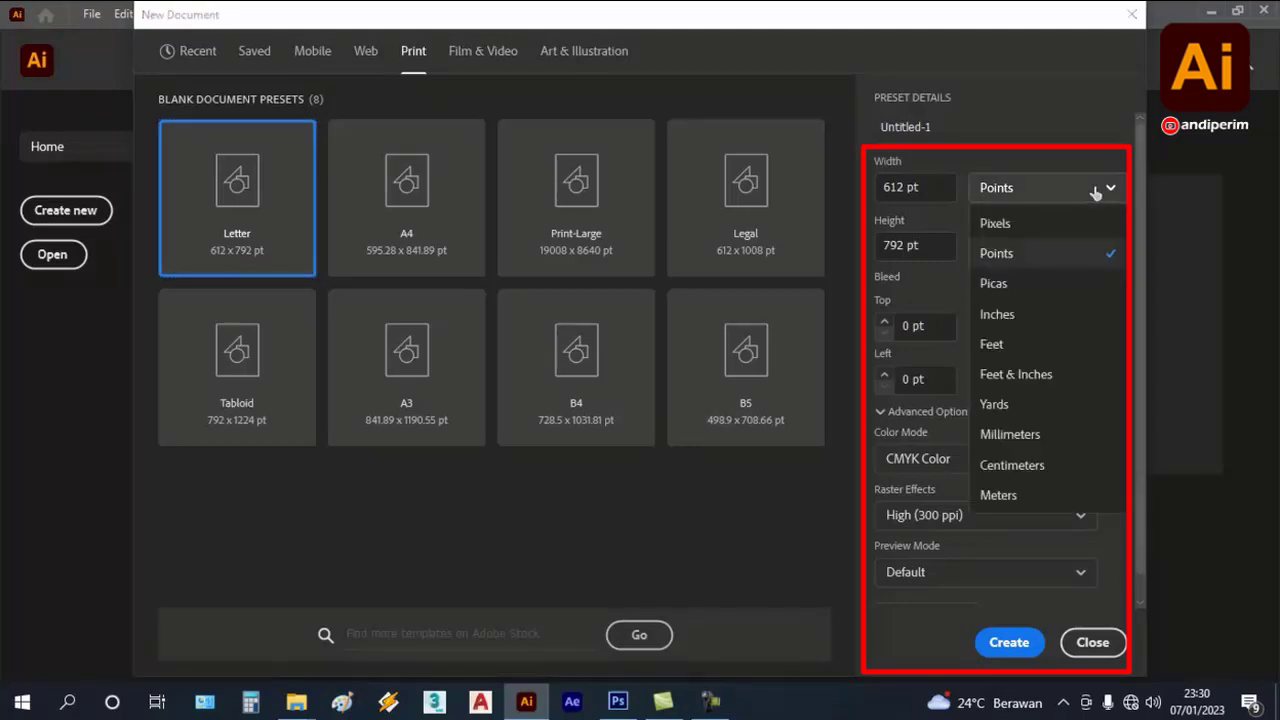
click(1050, 468)
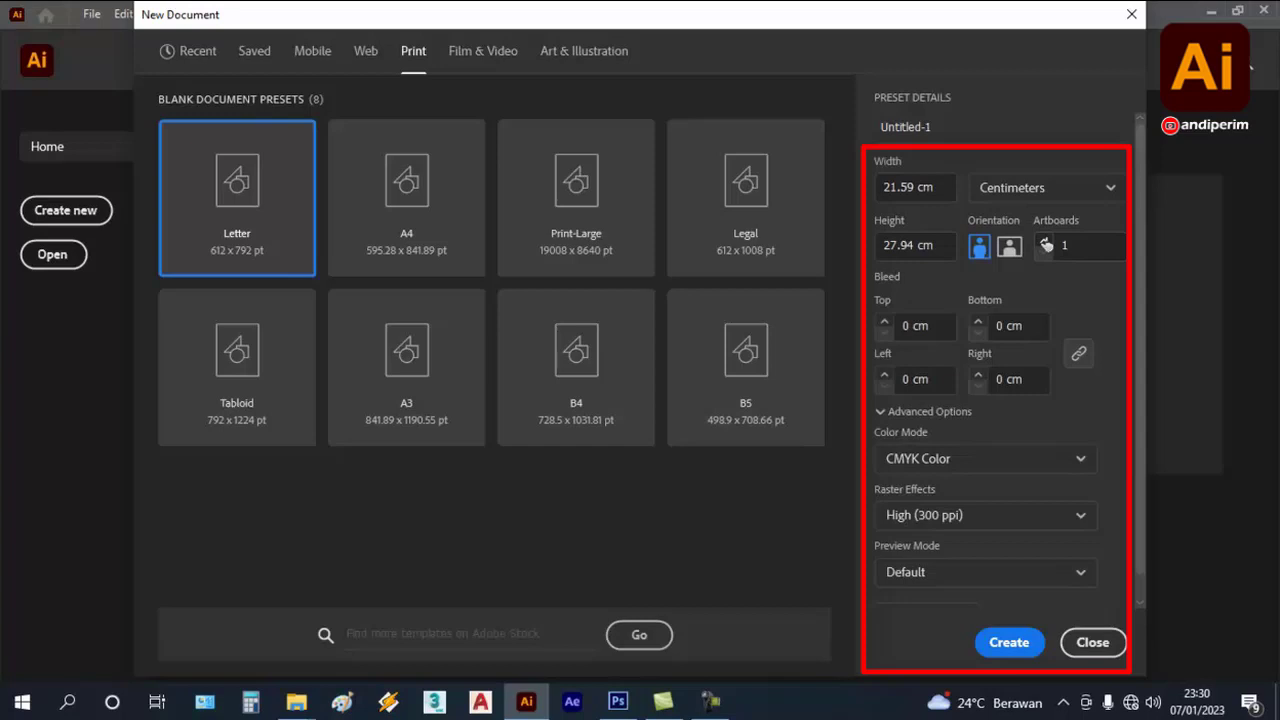
drag(1045, 244, 1046, 244)
click(1044, 254)
- Review the color mode and raster effects choices, keep CMYK Color and High (300 ppi), and create the document
click(1085, 466)
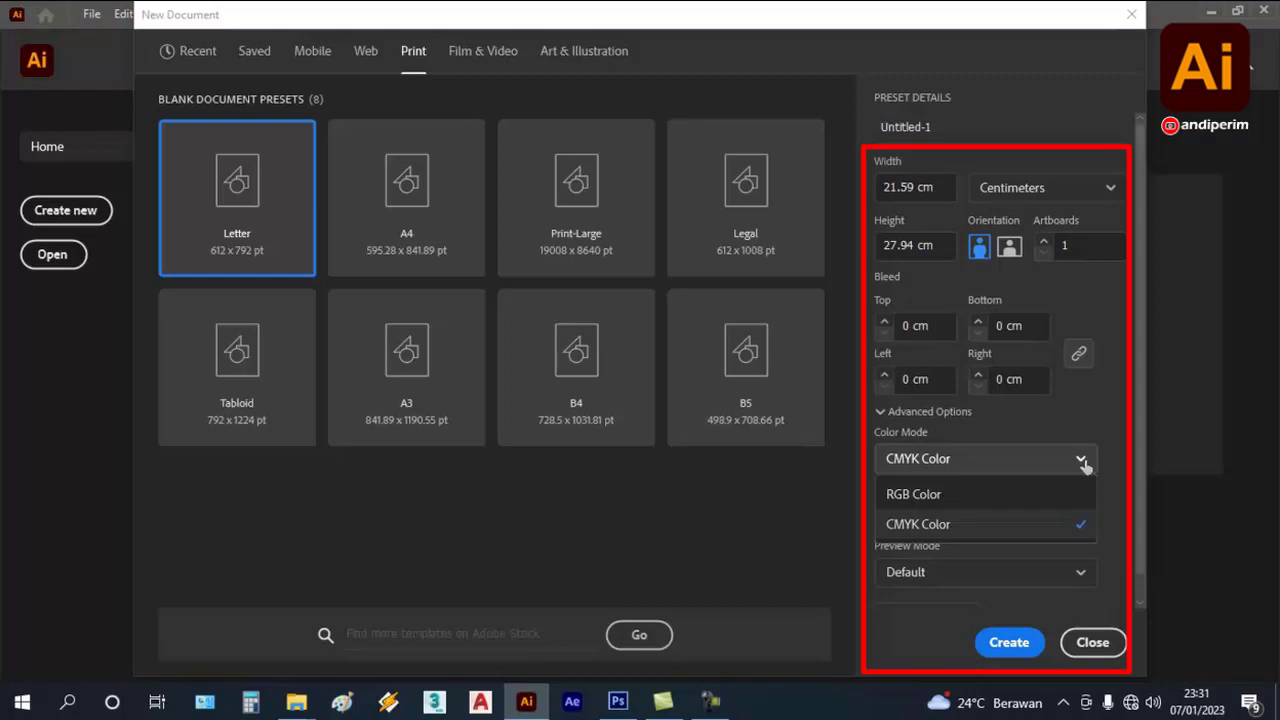
click(1082, 460)
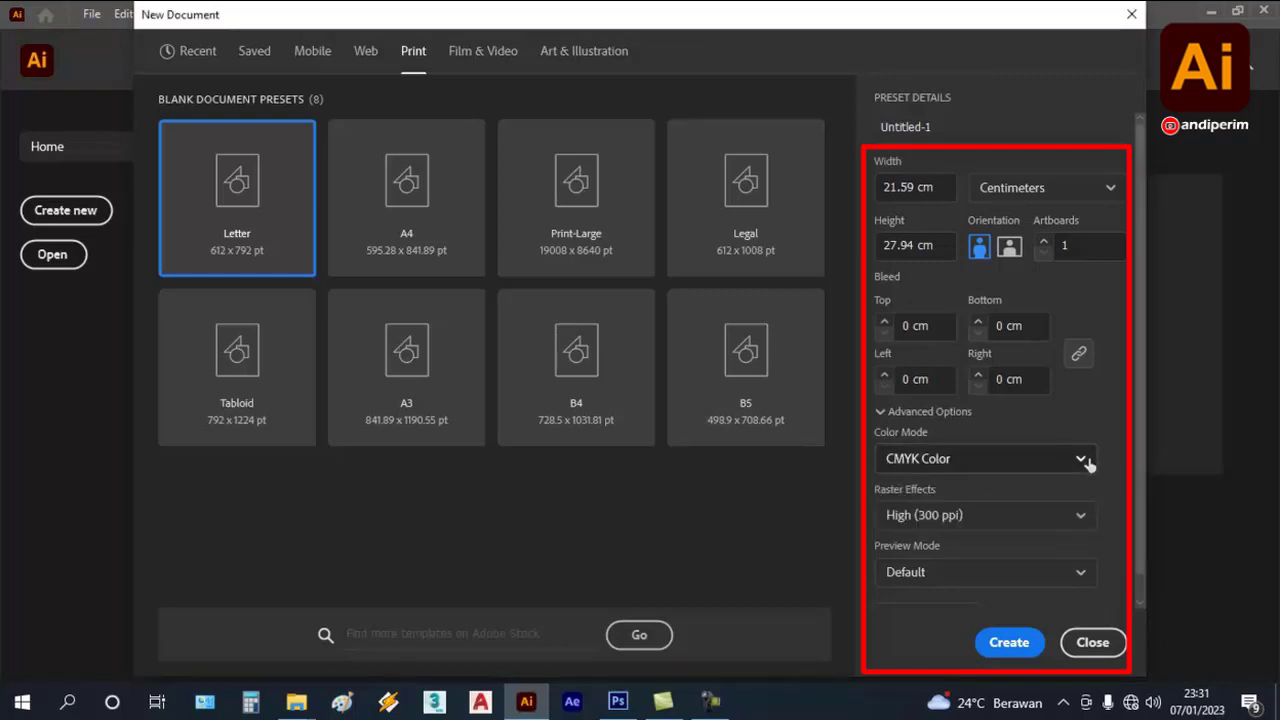
click(1087, 516)
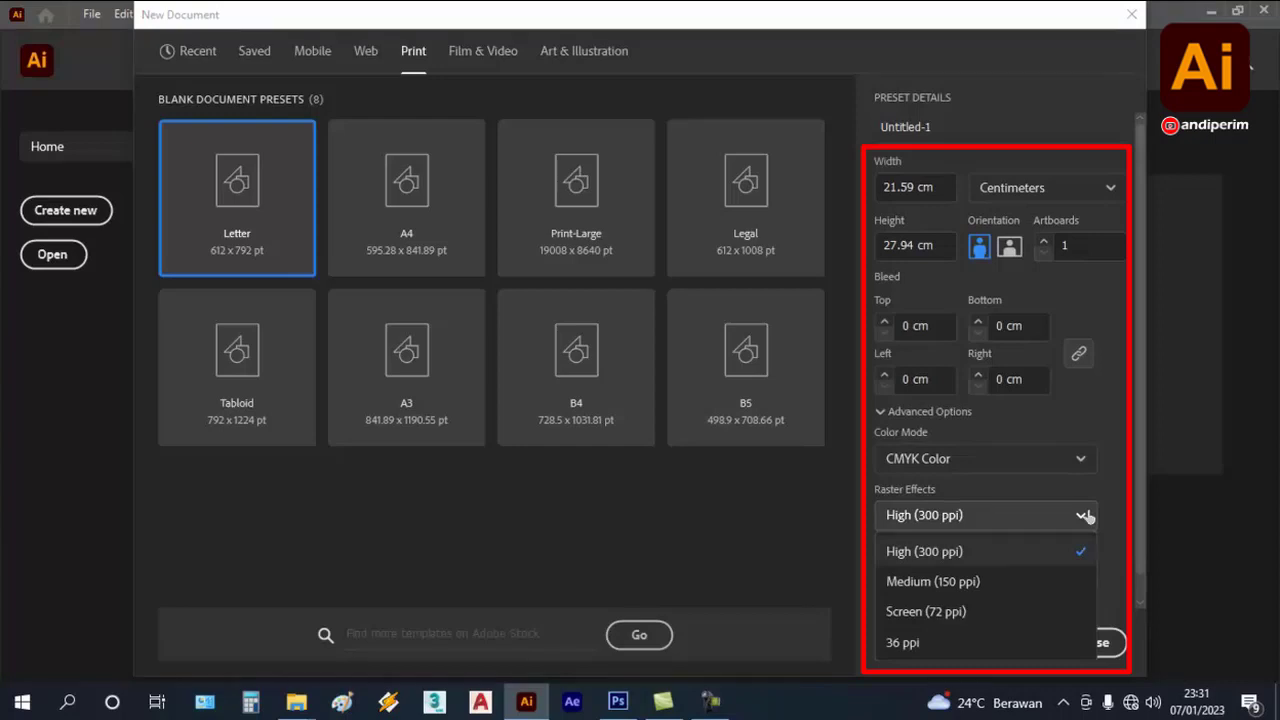
click(1087, 516)
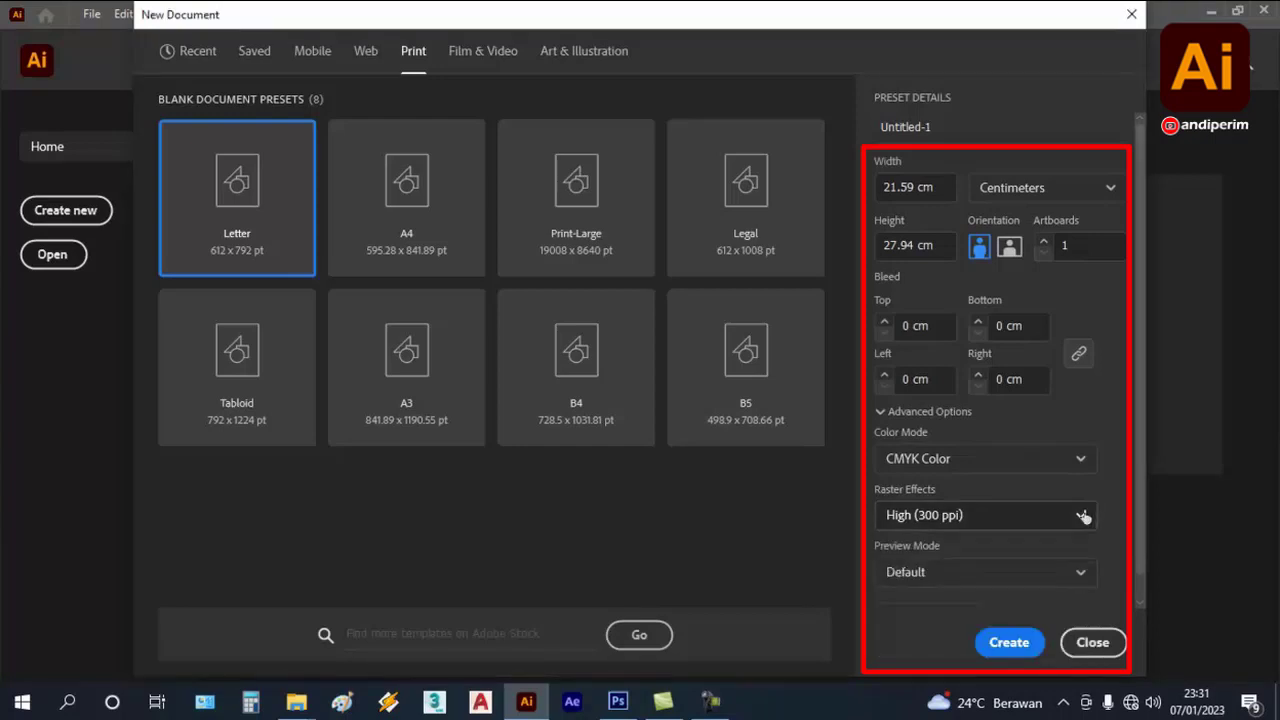
scroll(1084, 514, down, 1)
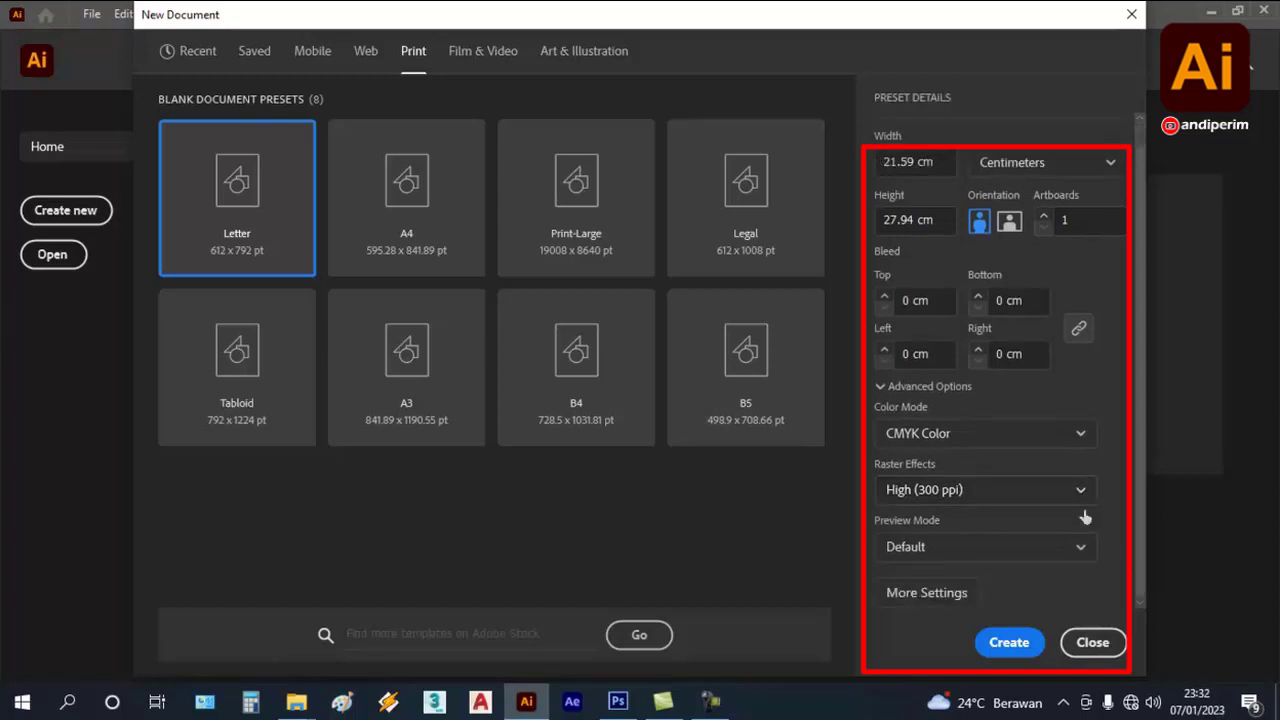
click(1012, 645)
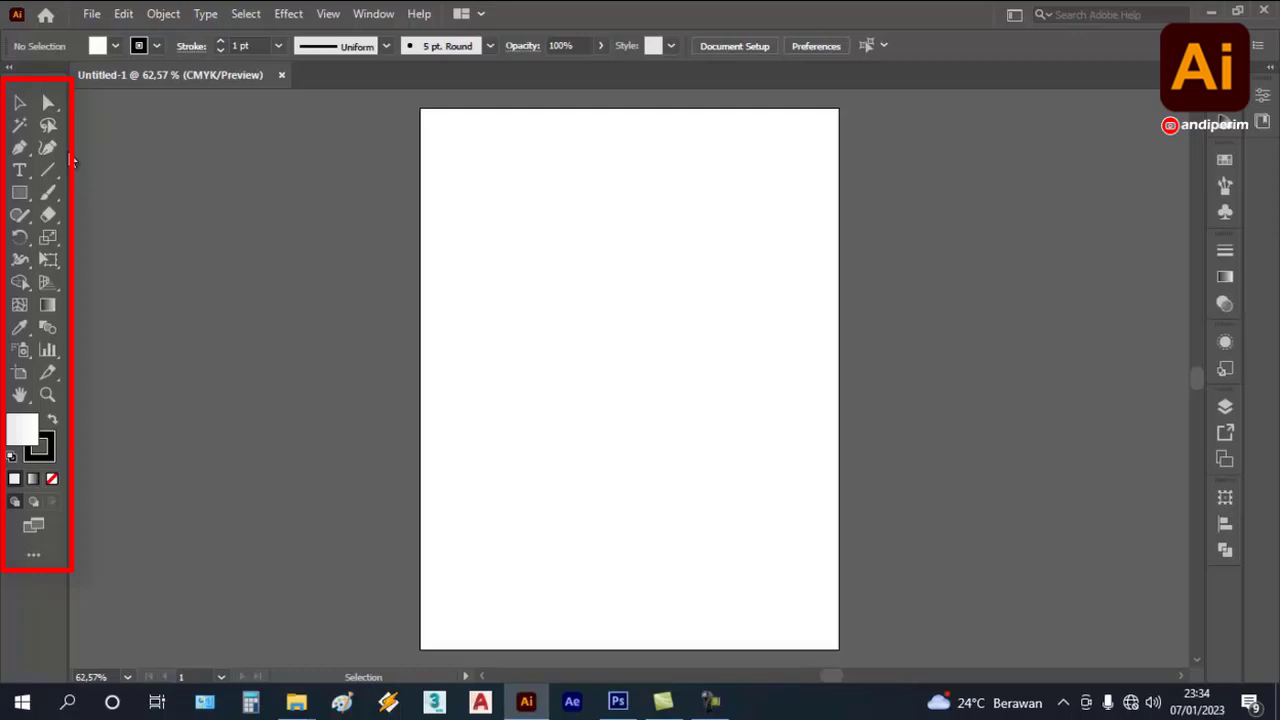
- Undock the blank document into a floating window and dock it back as a tab
click(21, 104)
drag(139, 77, 163, 113)
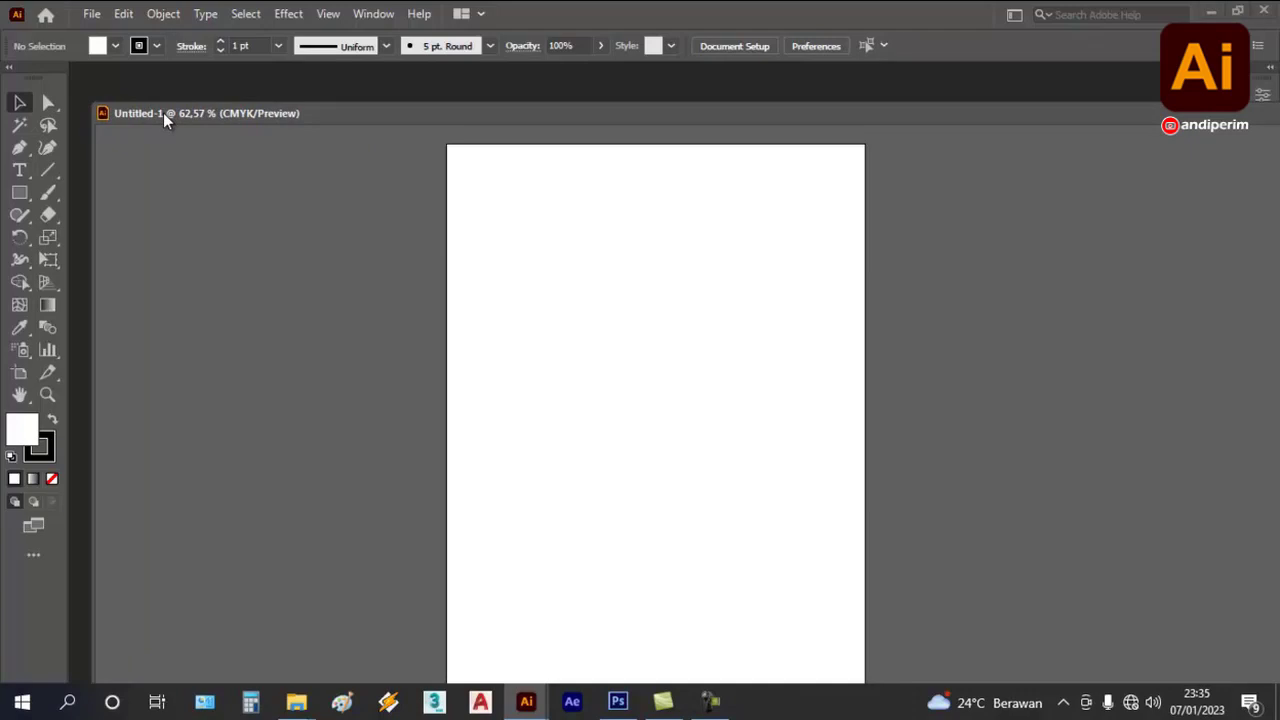
drag(167, 113, 144, 75)
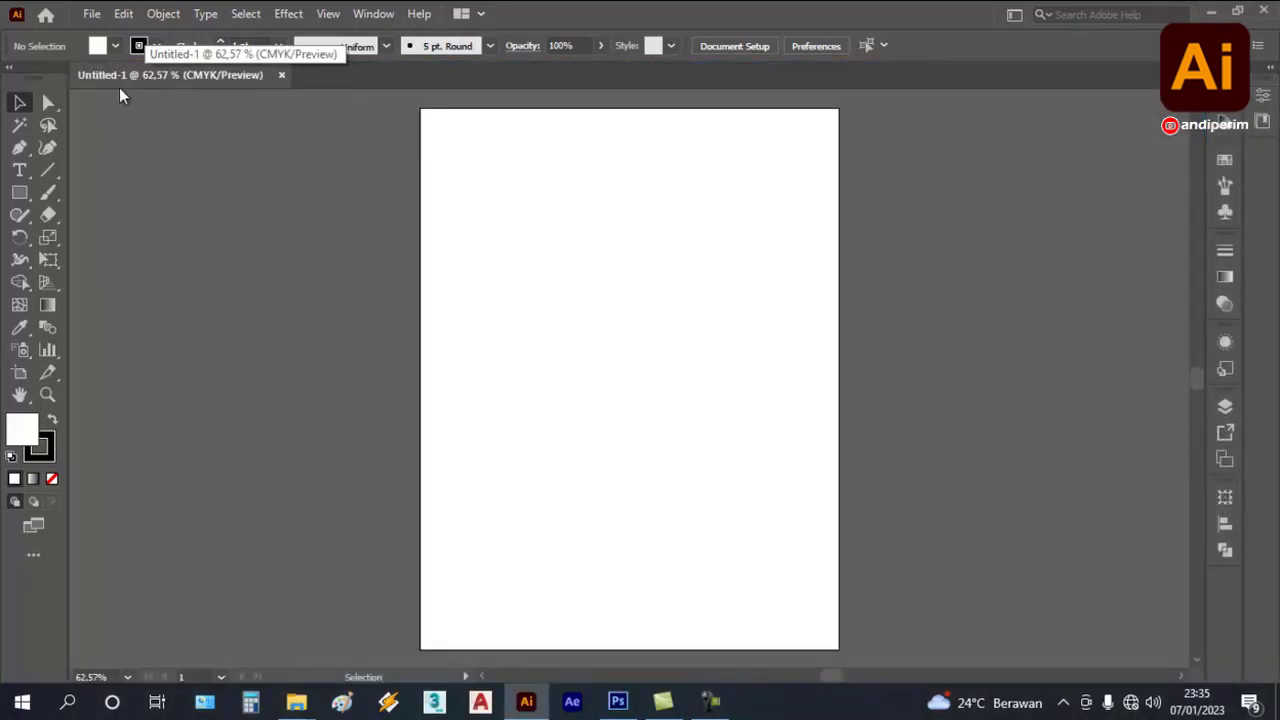
- Draw a small rectangle near the artboard's upper-left corner and fill it with red
click(50, 102)
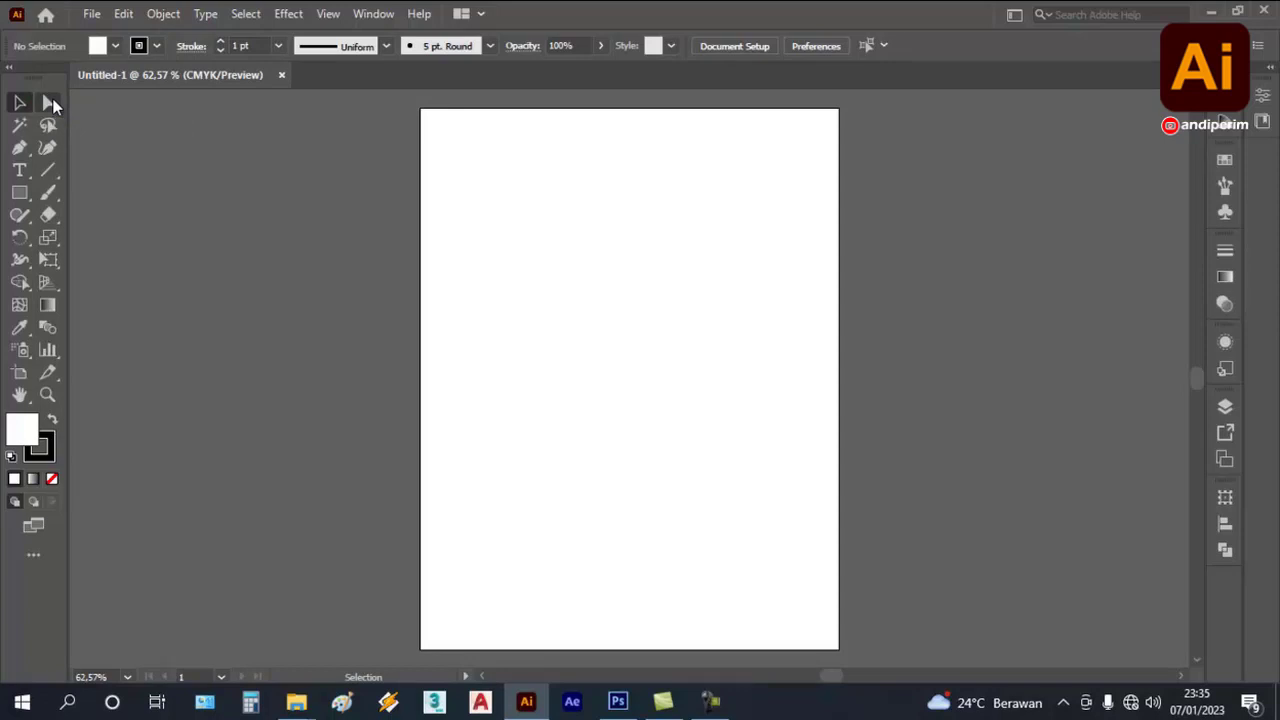
click(22, 193)
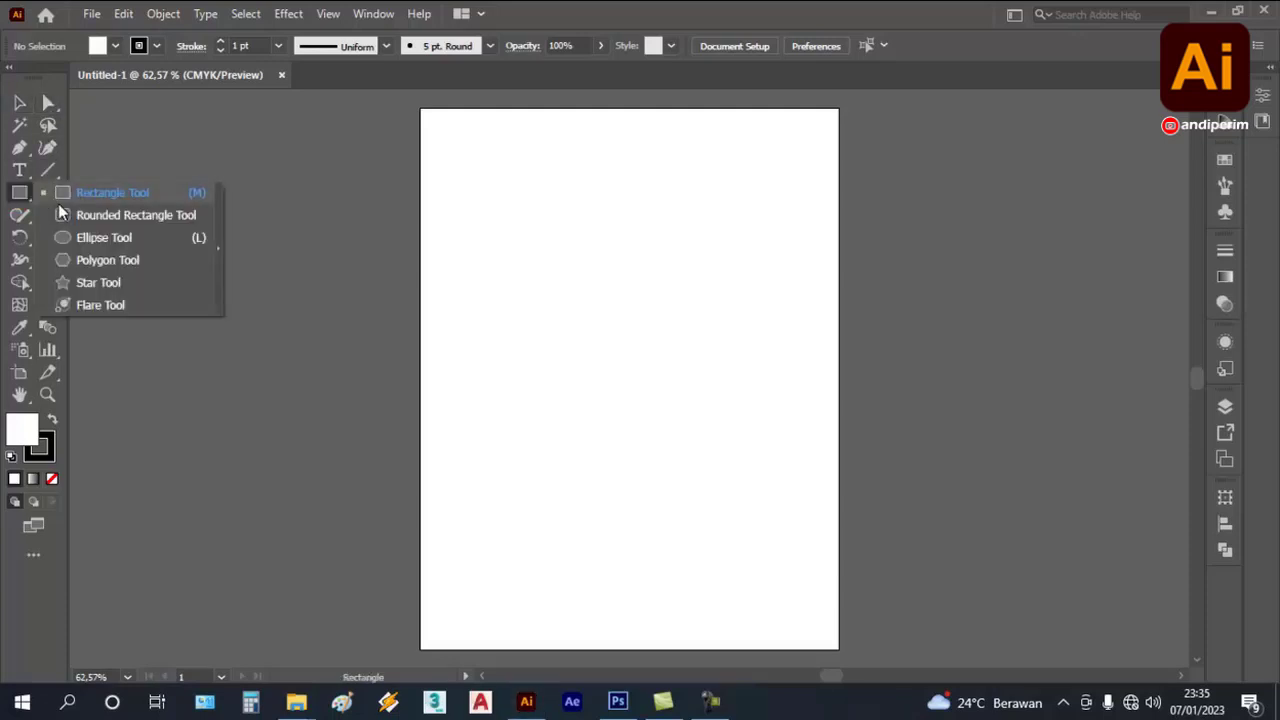
click(163, 196)
drag(443, 124, 506, 168)
scroll(494, 118, up, 5)
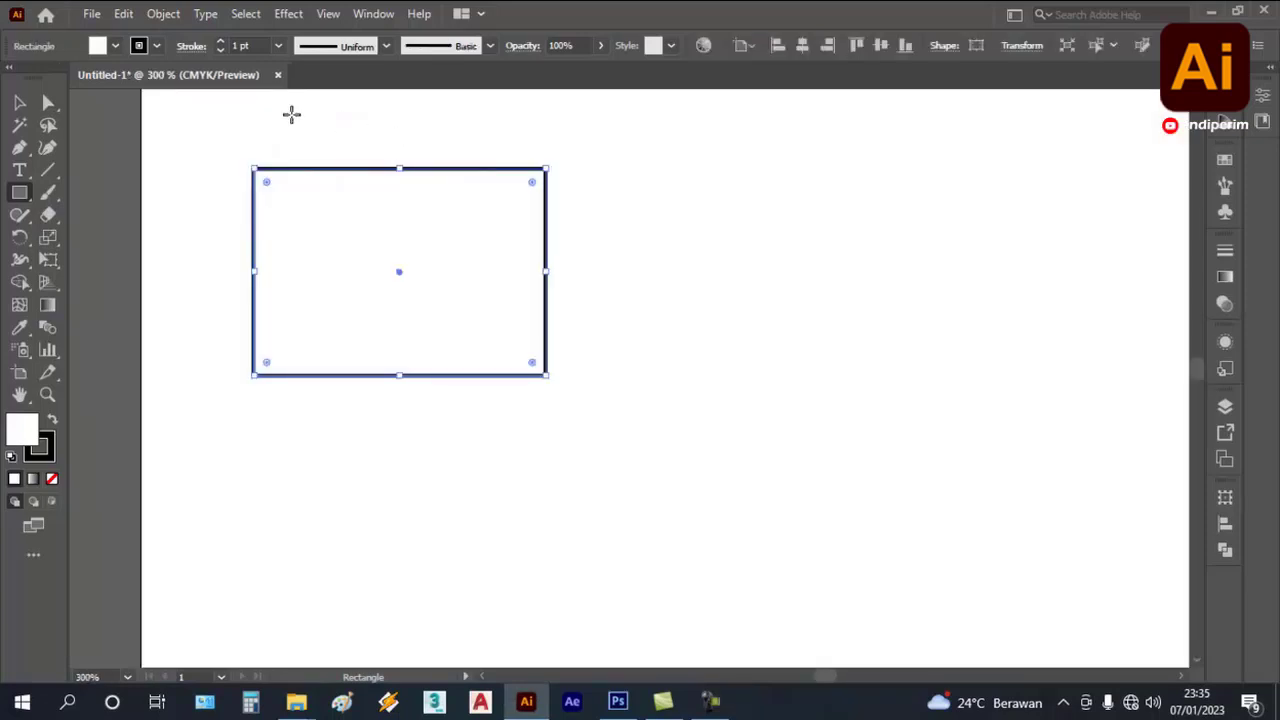
click(115, 45)
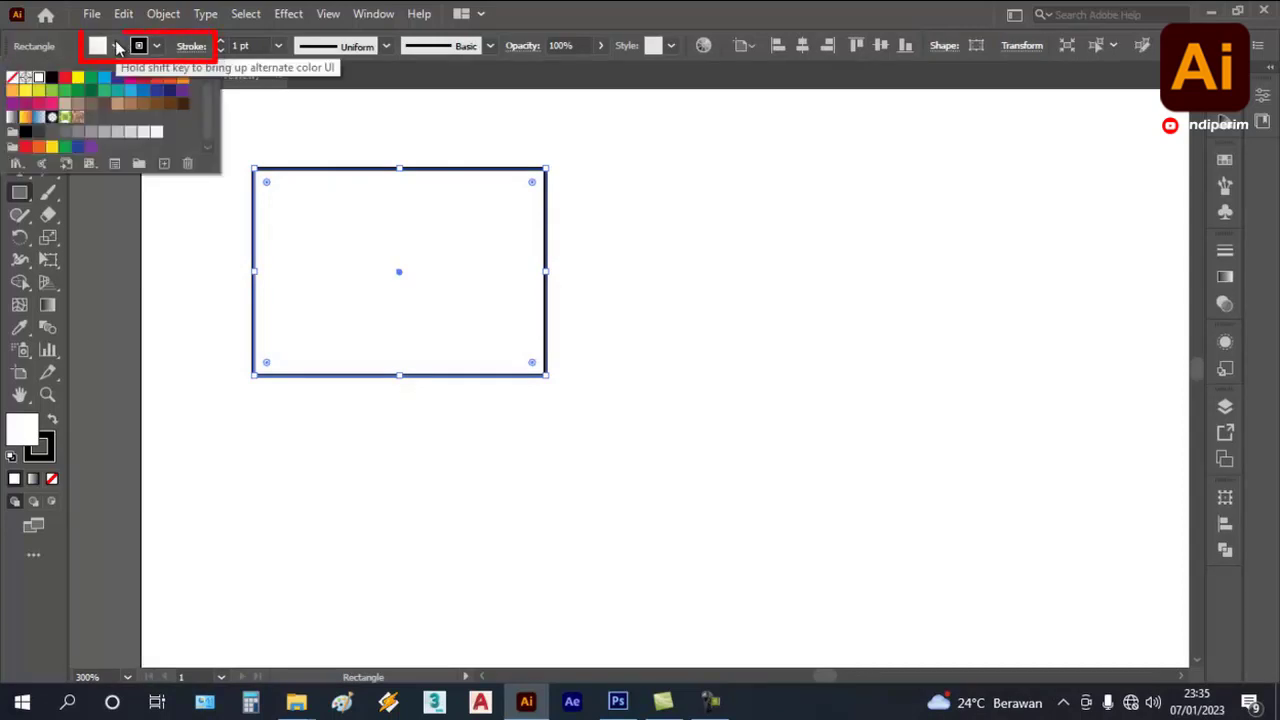
click(65, 79)
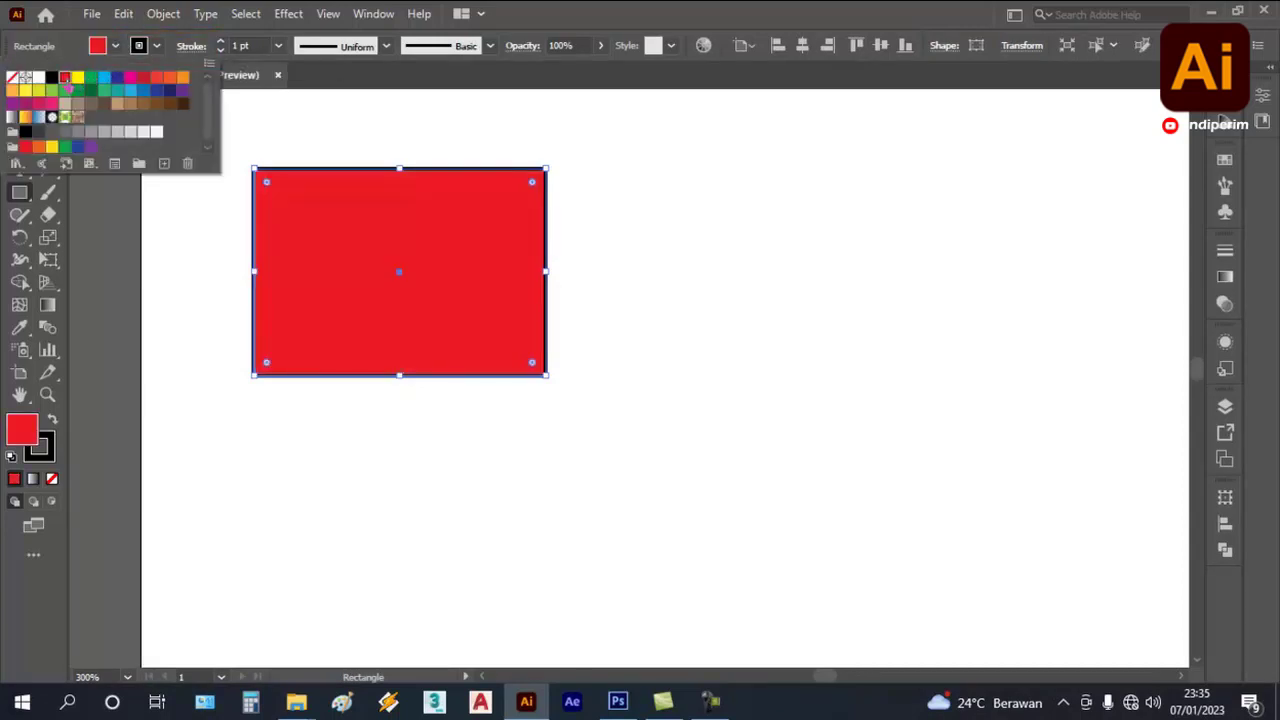
click(463, 85)
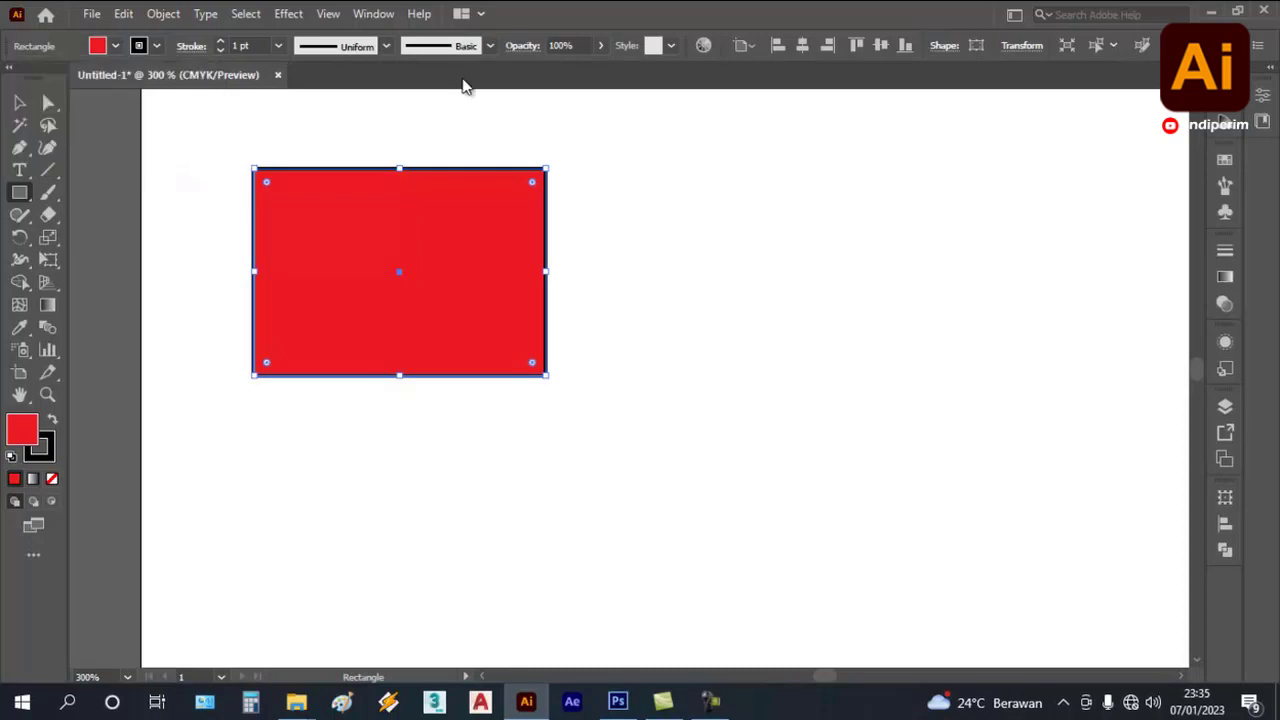
- Move only the red rectangle's upper-right anchor point up and inward, to about X 4.03 cm, Y 0.38 cm
click(50, 106)
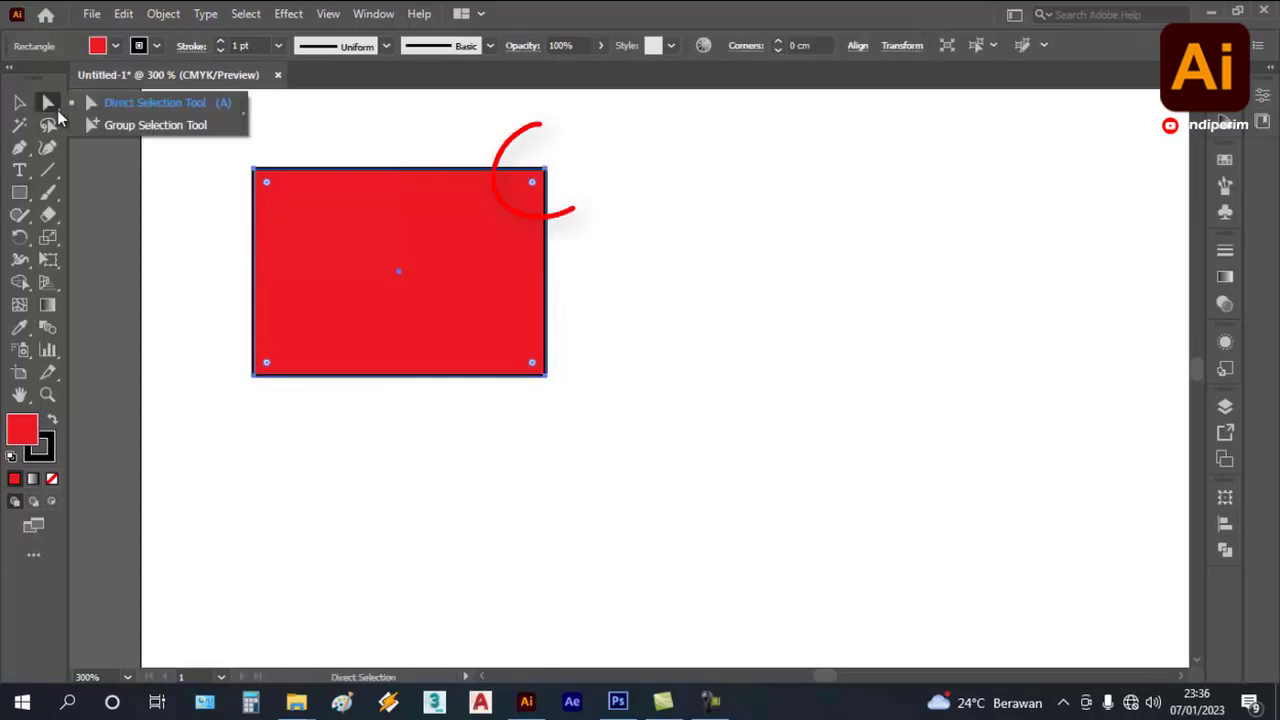
drag(526, 152, 578, 209)
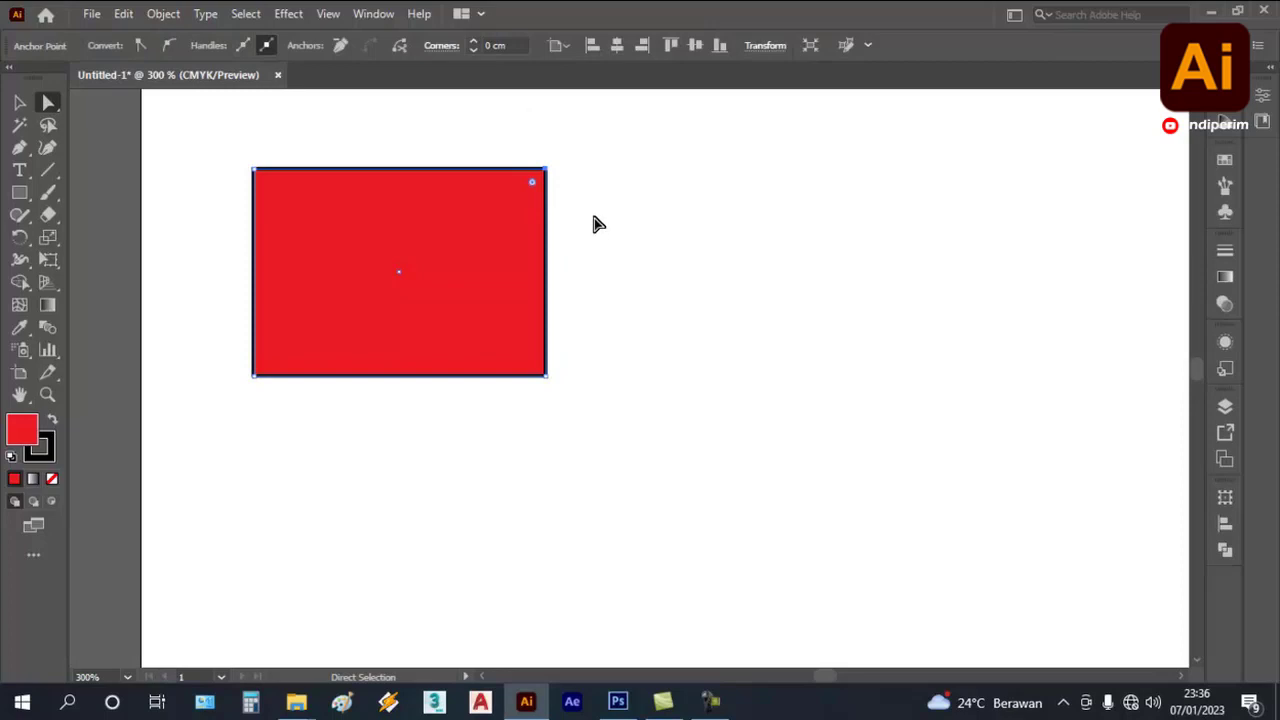
drag(549, 172, 548, 175)
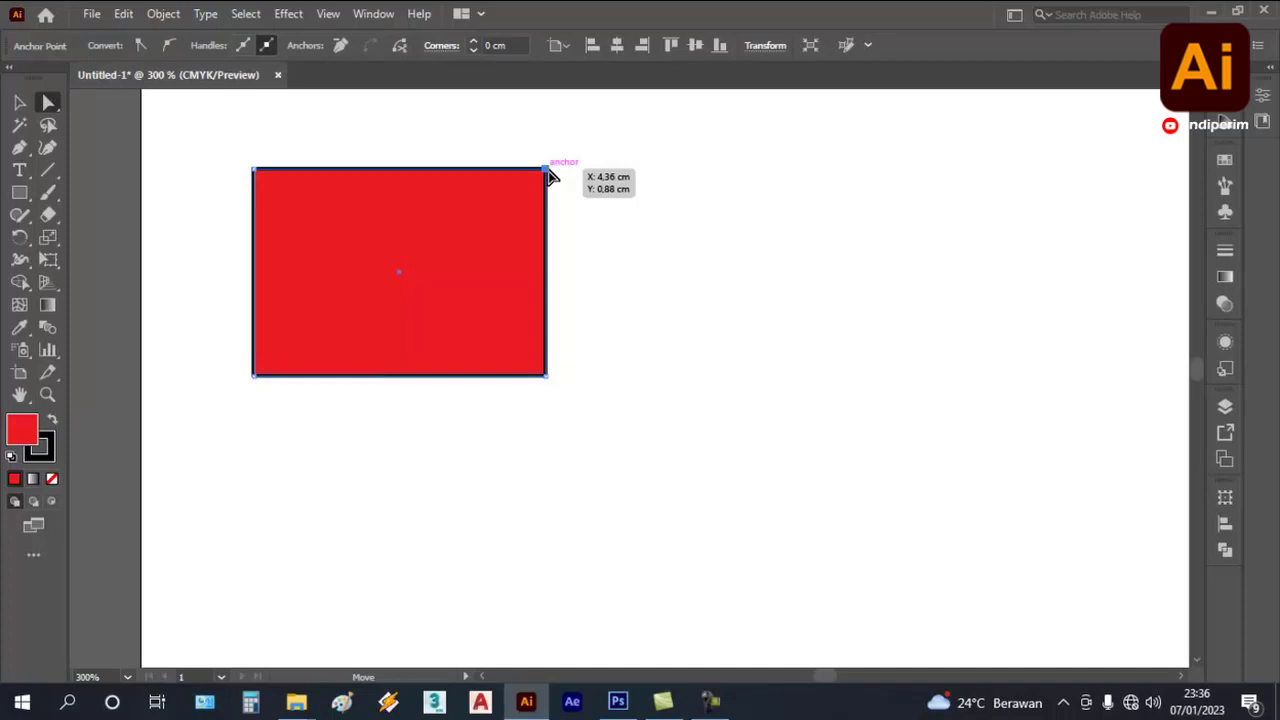
drag(548, 172, 518, 130)
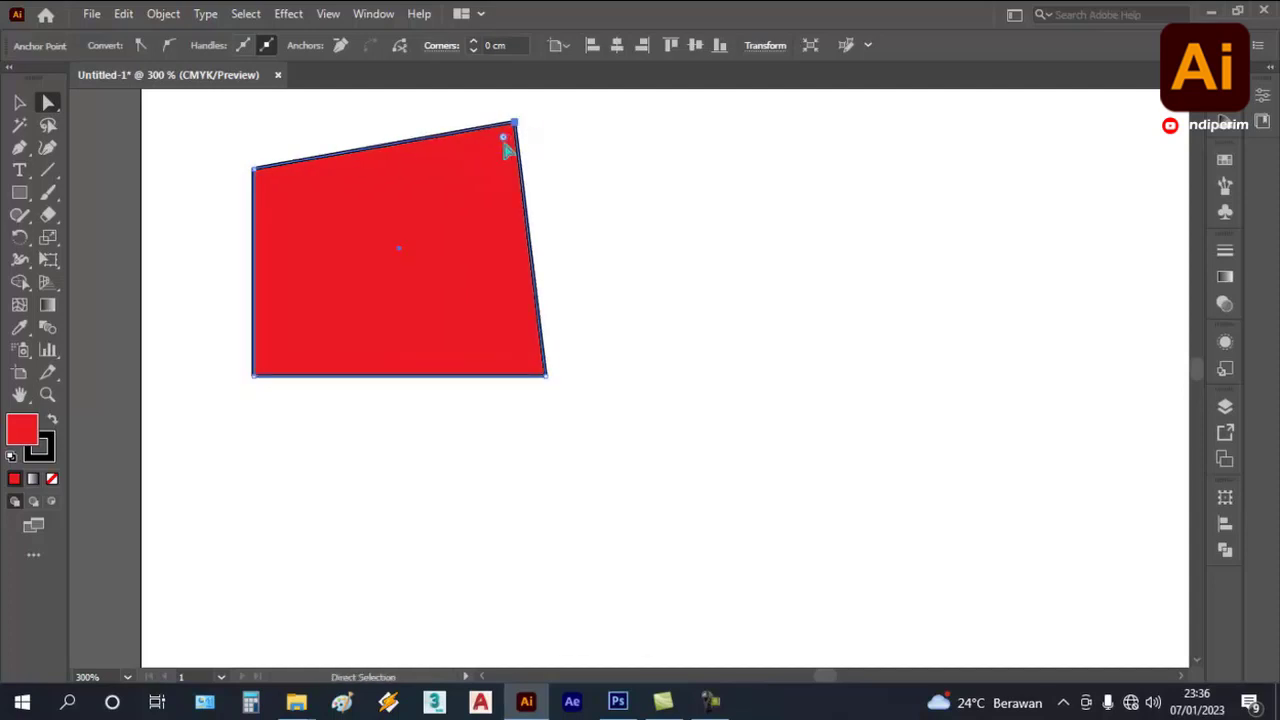
alt+scroll(463, 177, down, 1)
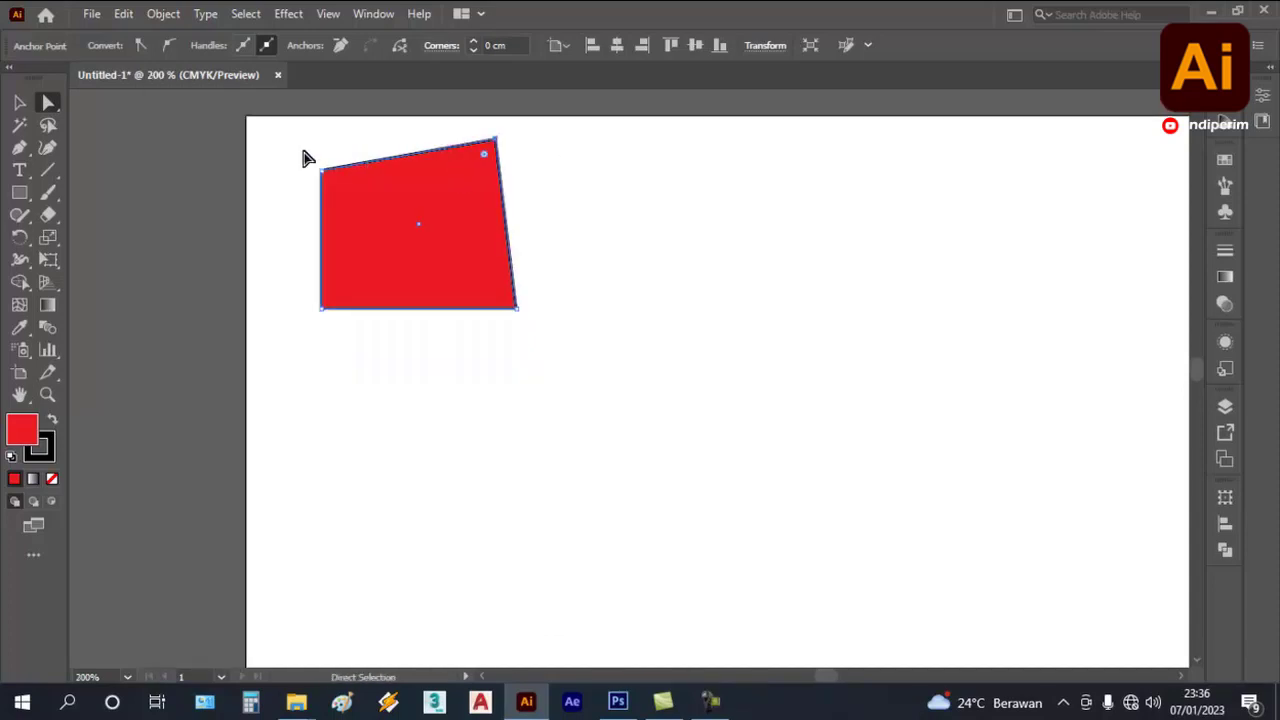
- Draw a red circle with the Ellipse Tool just right of the red four-sided shape
click(23, 197)
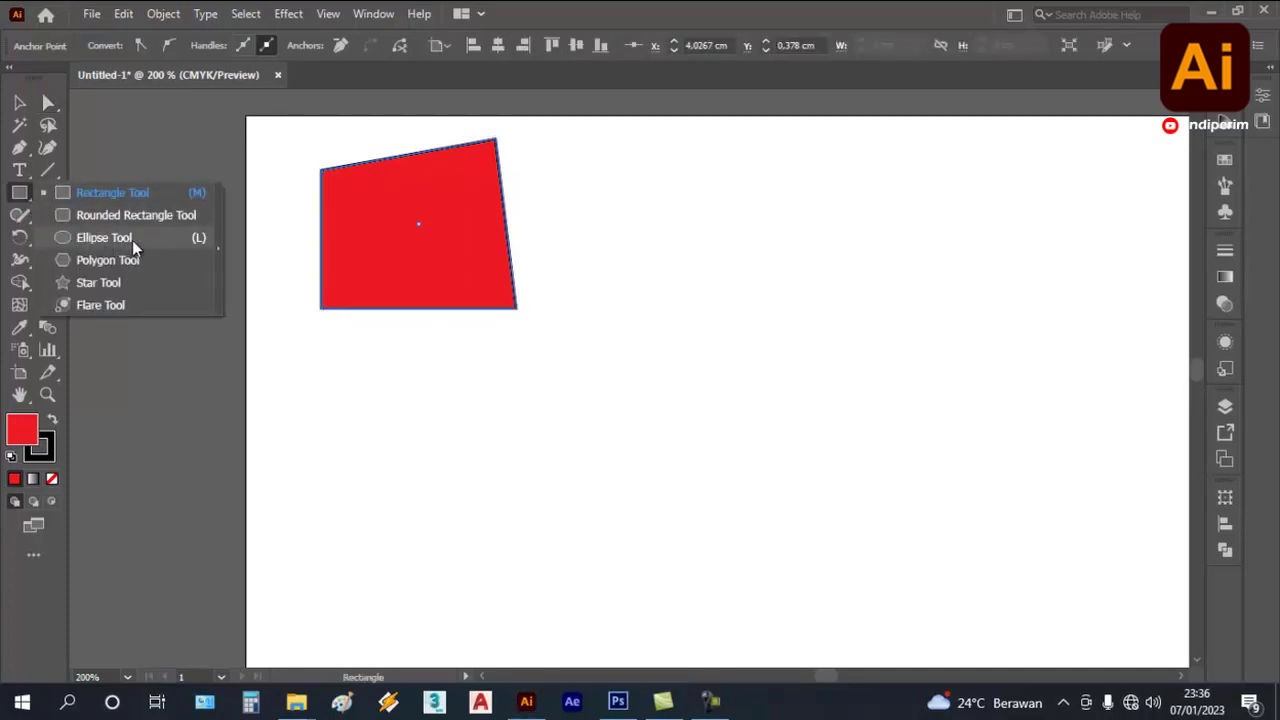
click(105, 238)
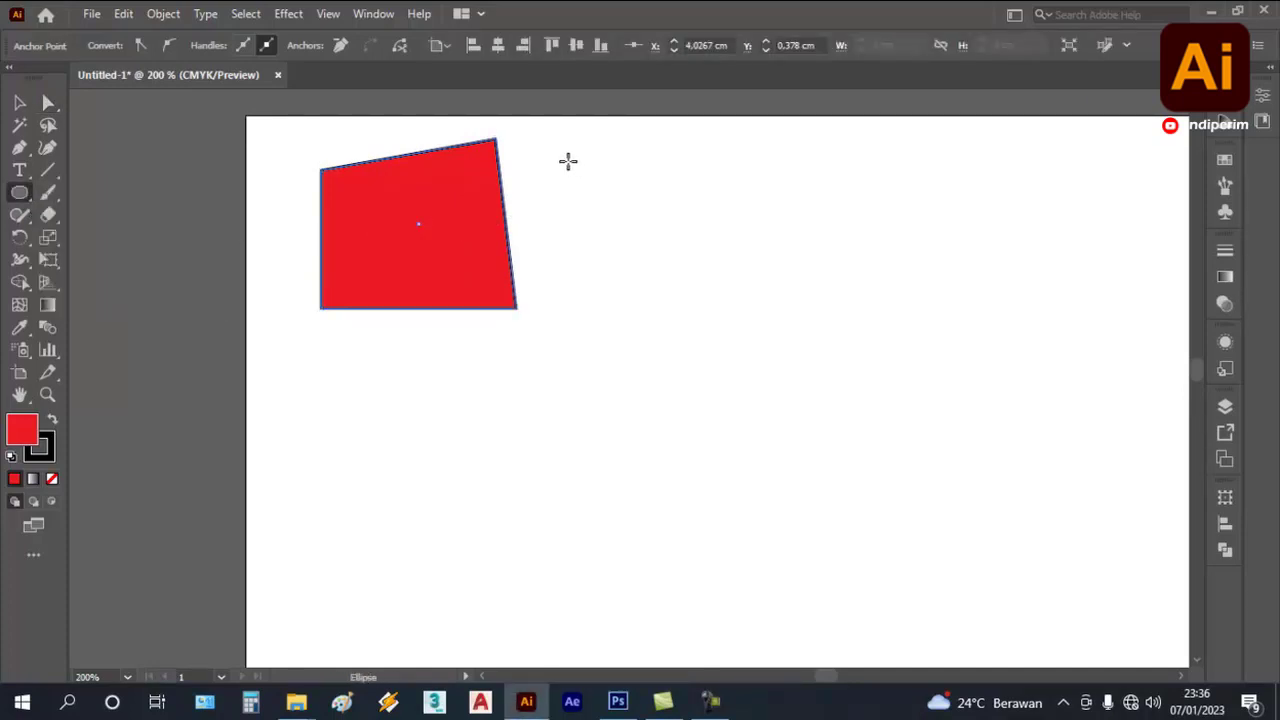
mouse_move(568, 161)
mouse_down()
mouse_move(623, 251)
mouse_move(706, 300)
mouse_up()
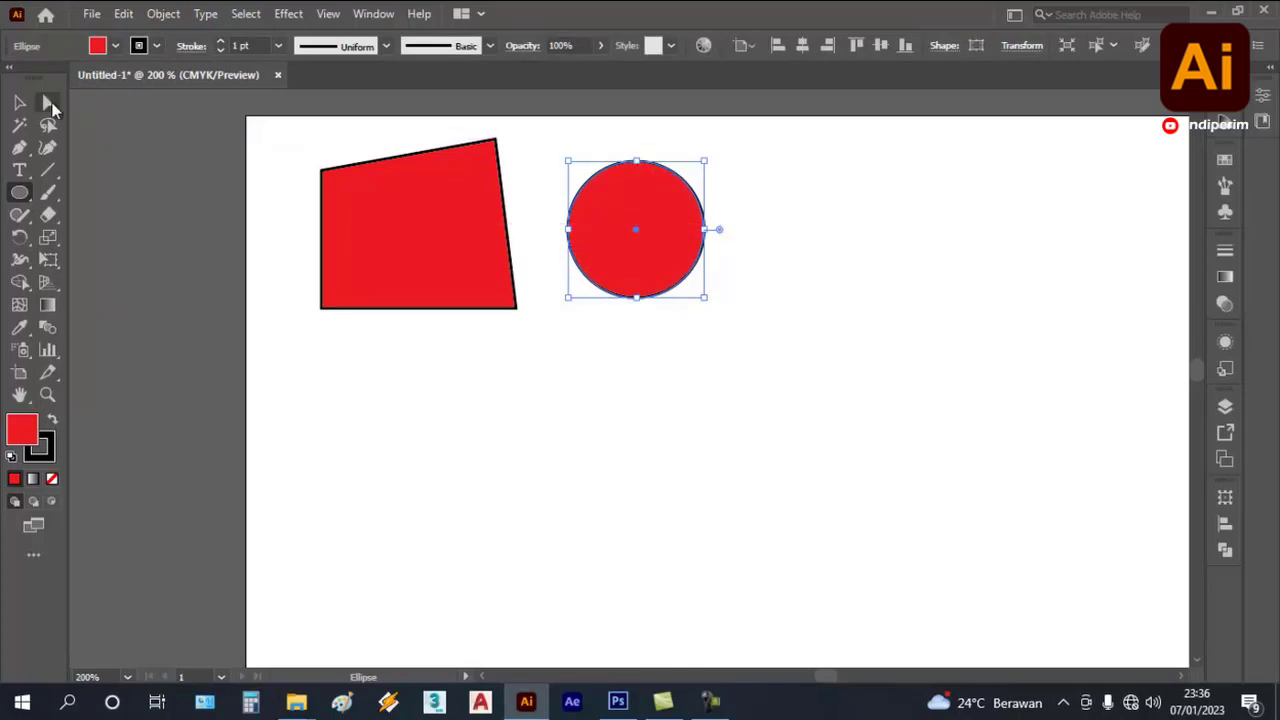
- Move the circle's top anchor point up and to the right, to about X 6.75 cm, Y 0.48 cm
click(50, 104)
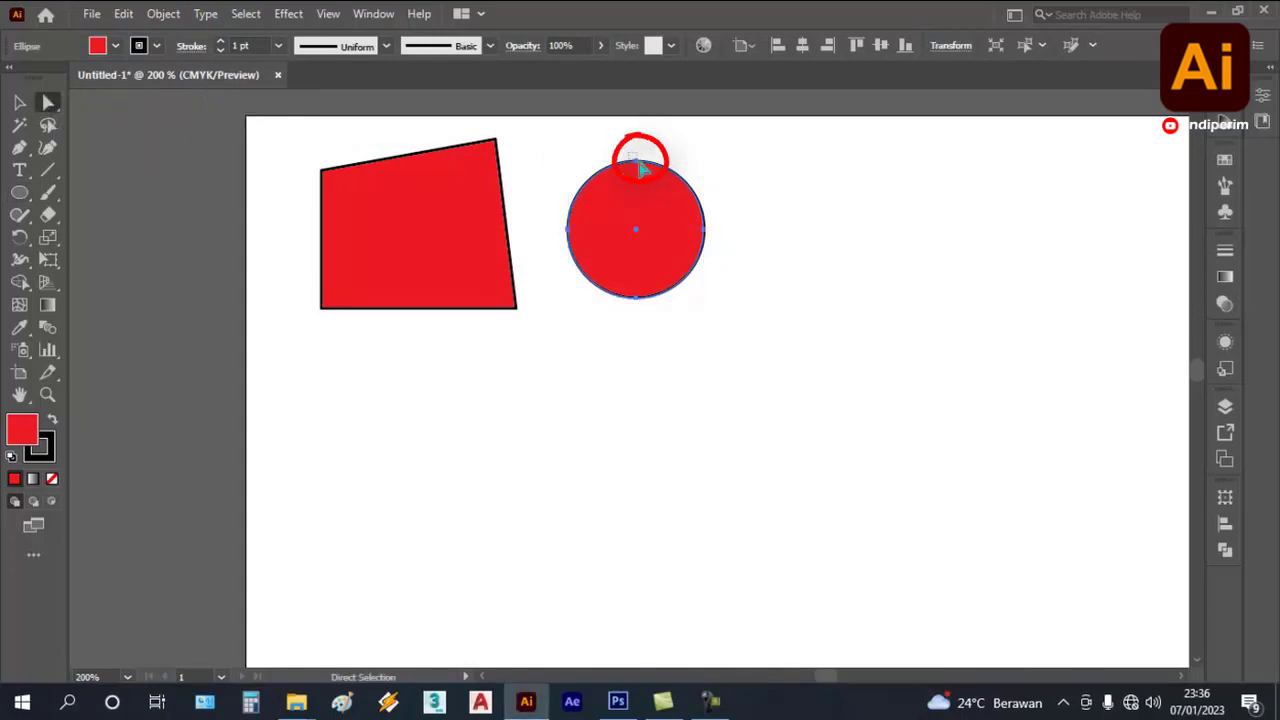
drag(636, 162, 668, 152)
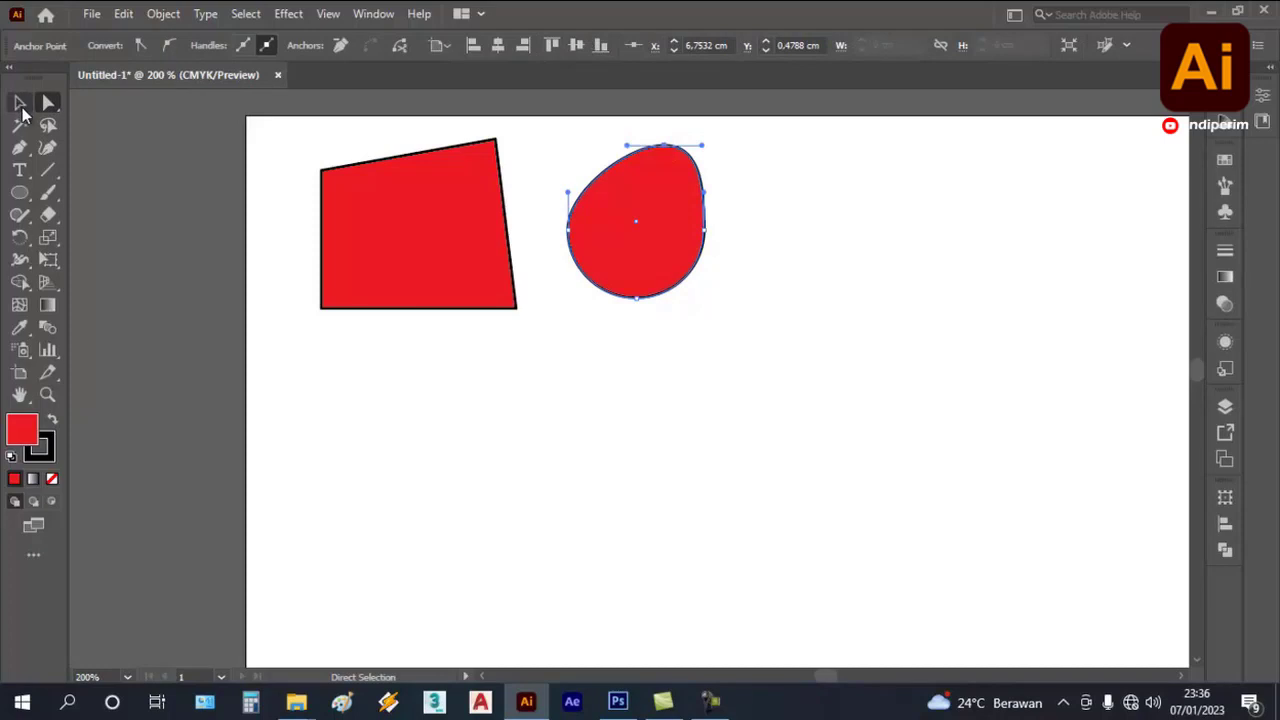
click(45, 106)
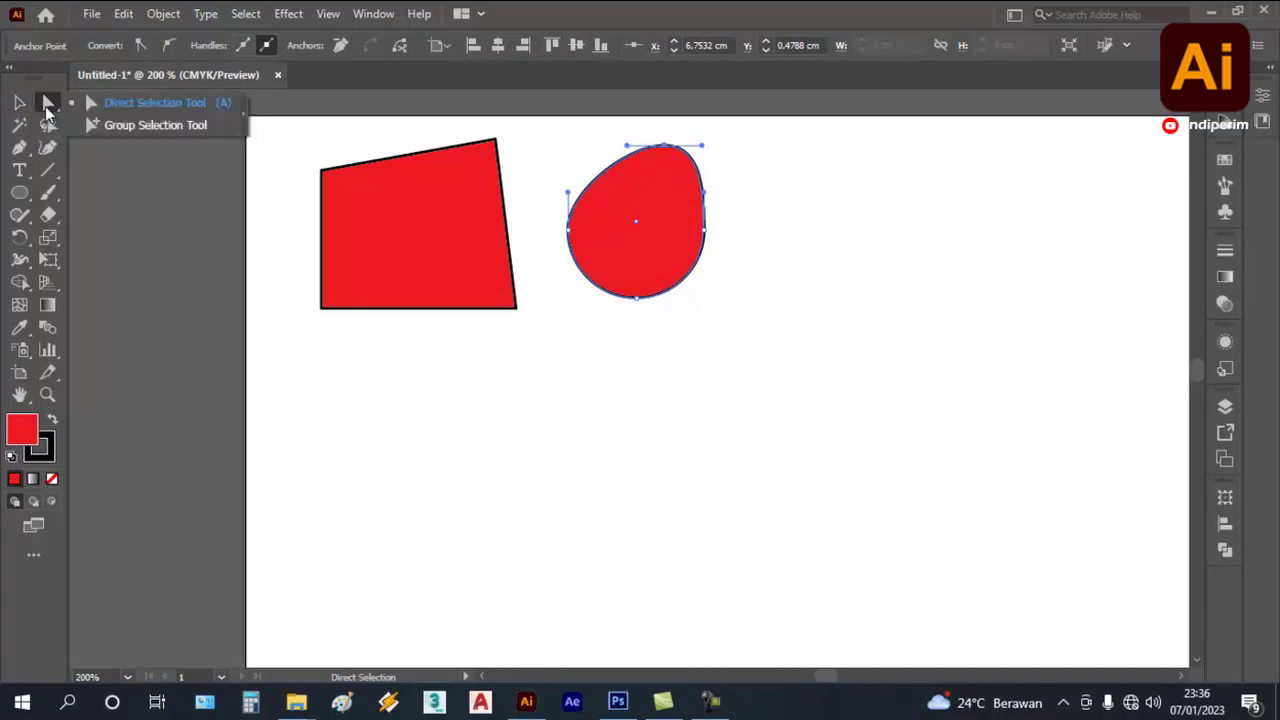
- Draw a red hexagon with the Polygon Tool and place it below the gap between the four-sided shape and the reshaped circle
click(115, 130)
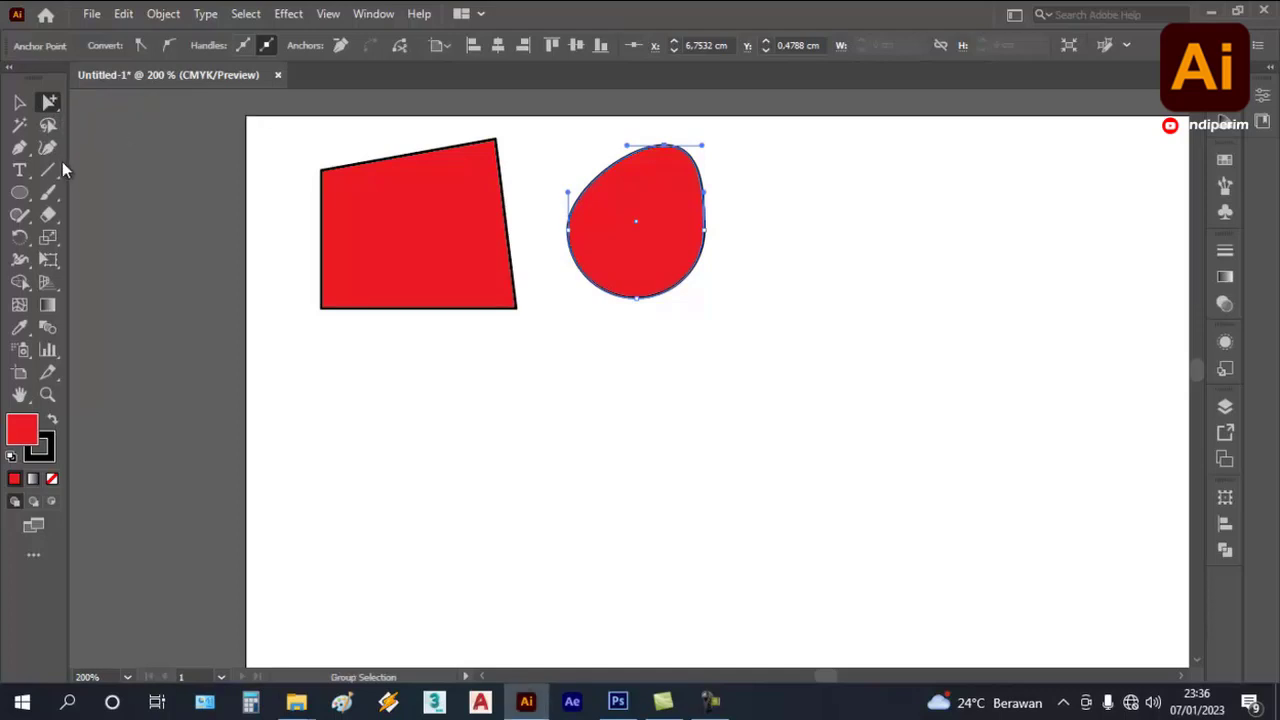
click(20, 193)
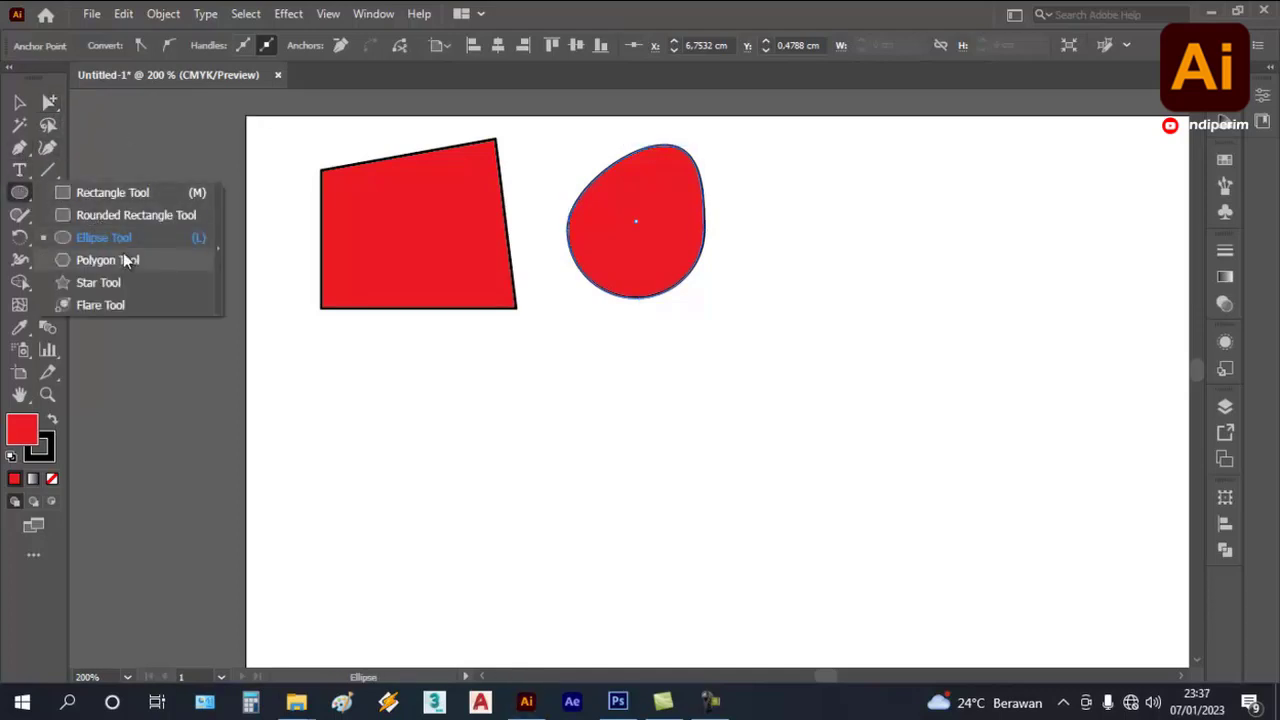
click(127, 260)
drag(477, 349, 513, 414)
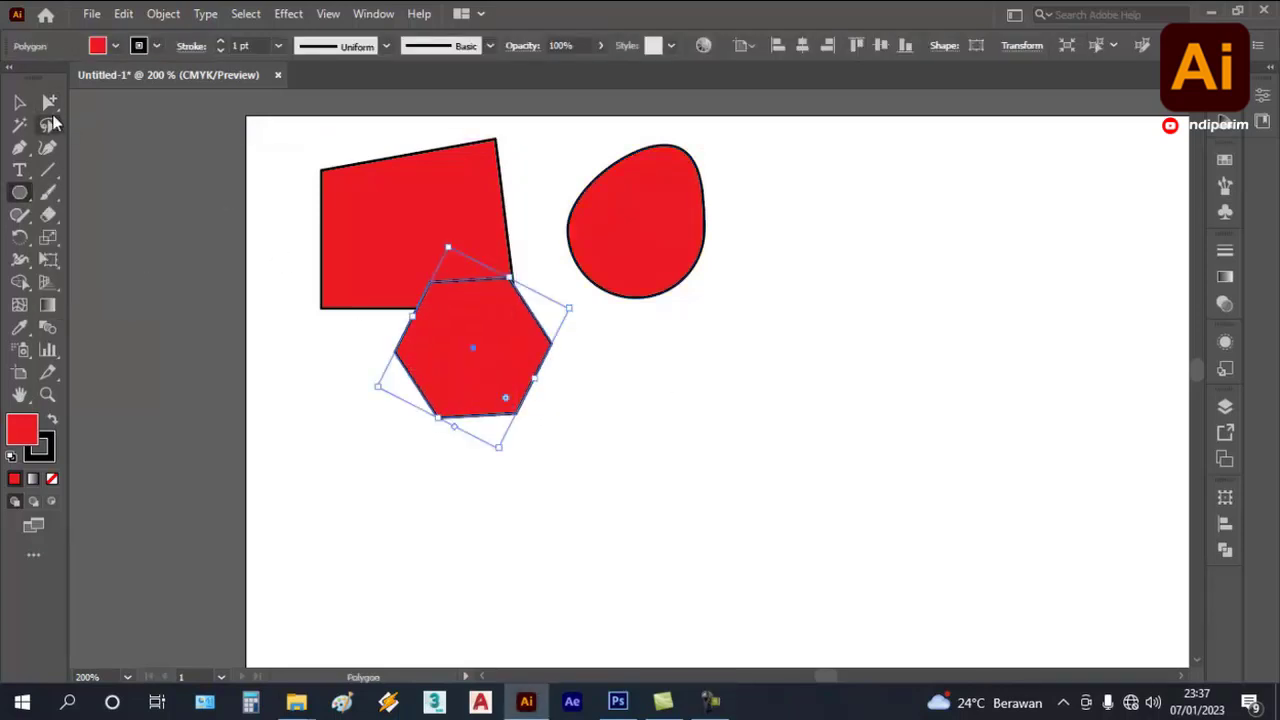
click(20, 103)
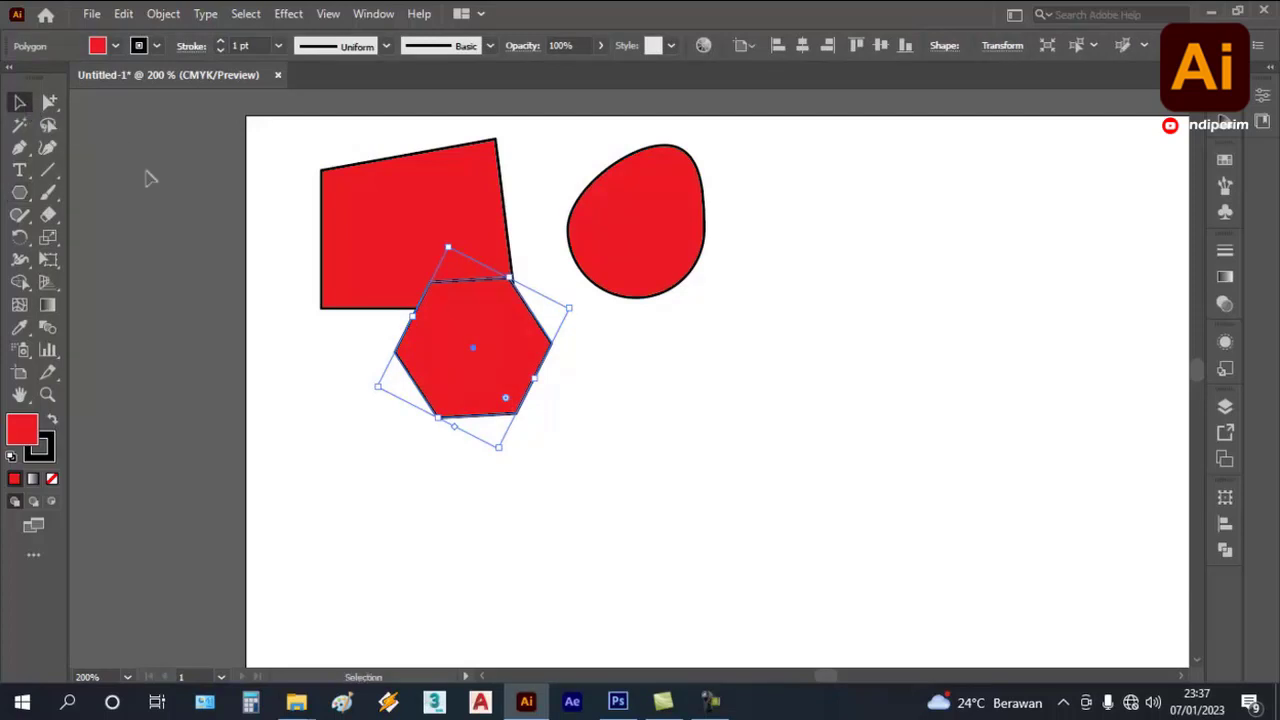
drag(474, 326, 517, 388)
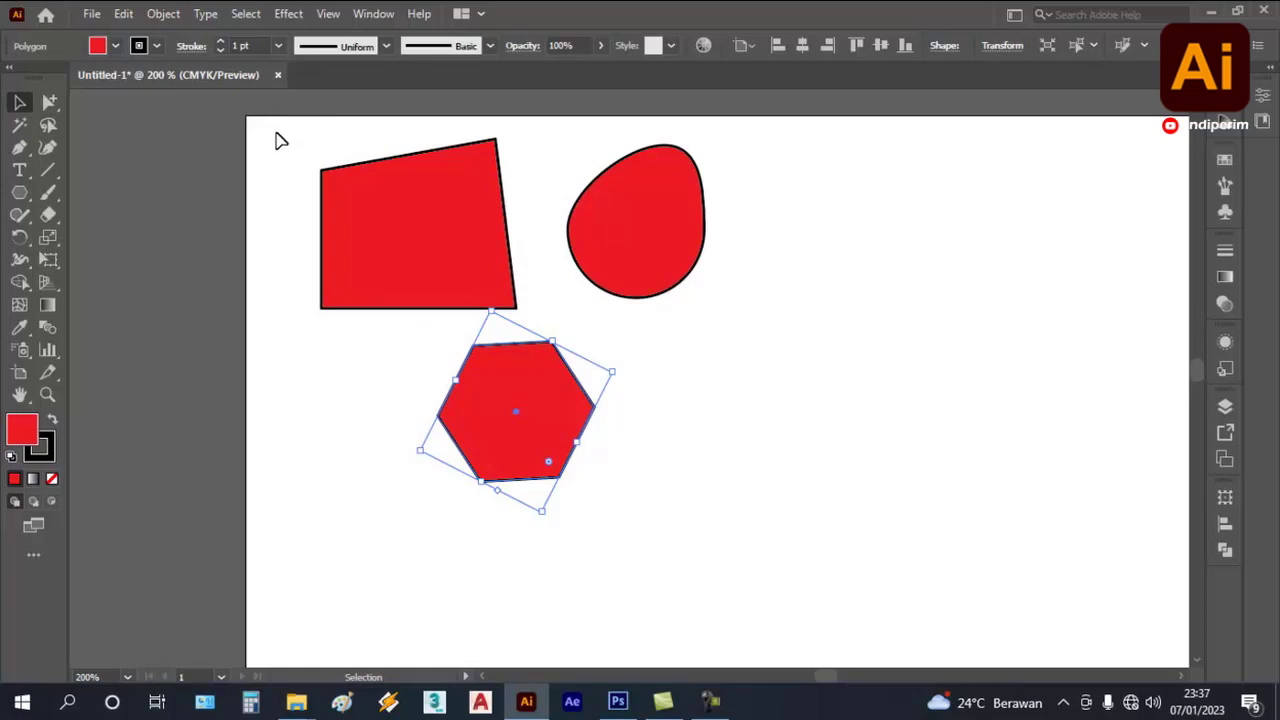
- Group the four-sided shape, the reshaped circle and the hexagon, and deselect them
drag(276, 133, 779, 555)
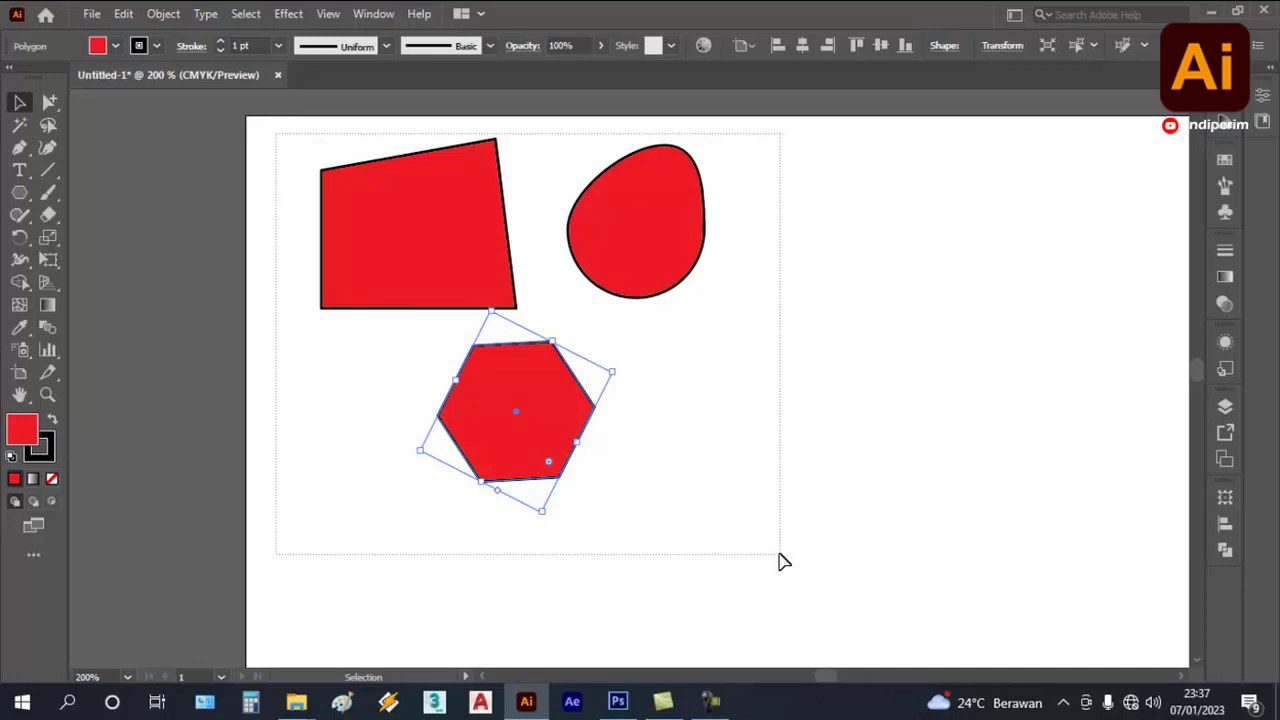
drag(779, 556, 779, 556)
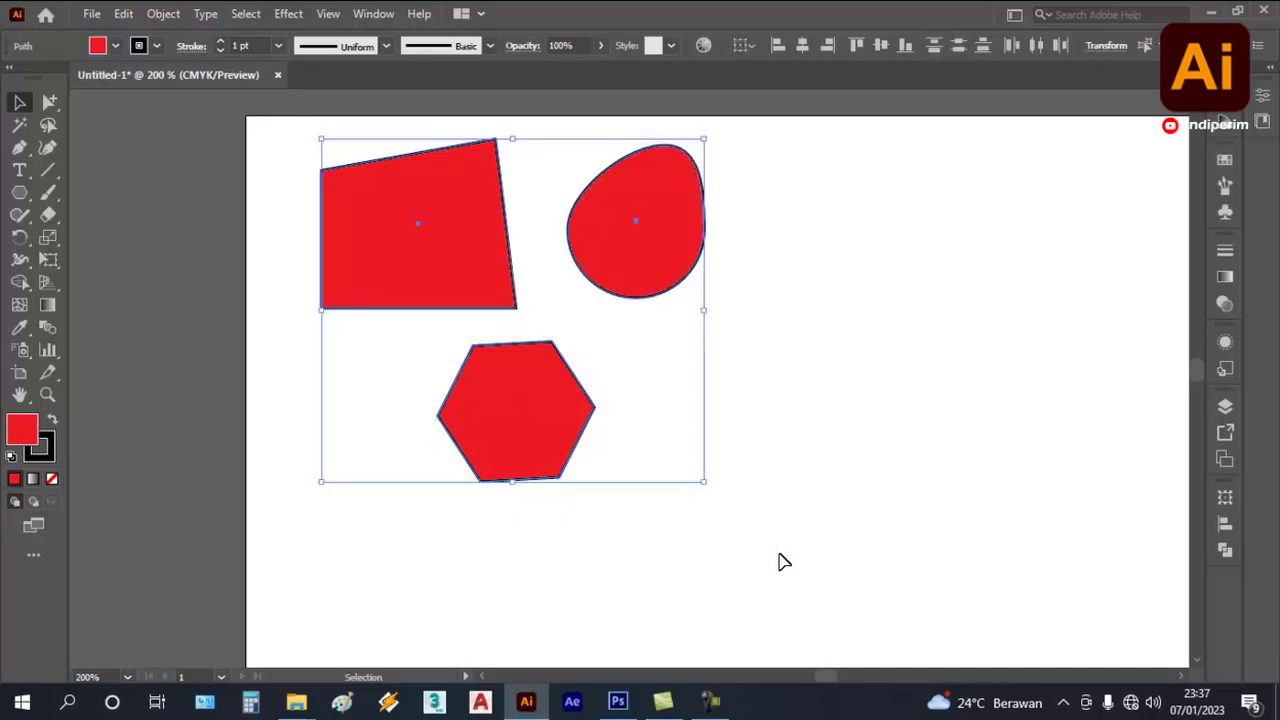
right_click(639, 228)
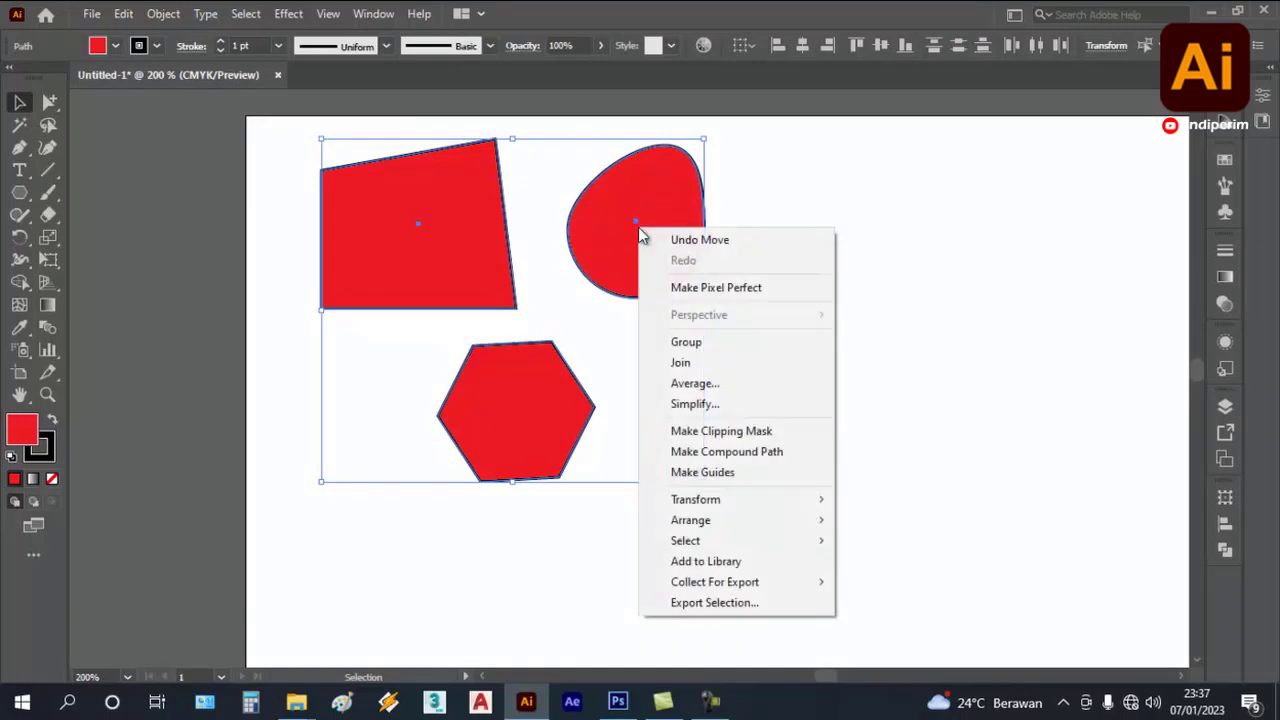
click(797, 344)
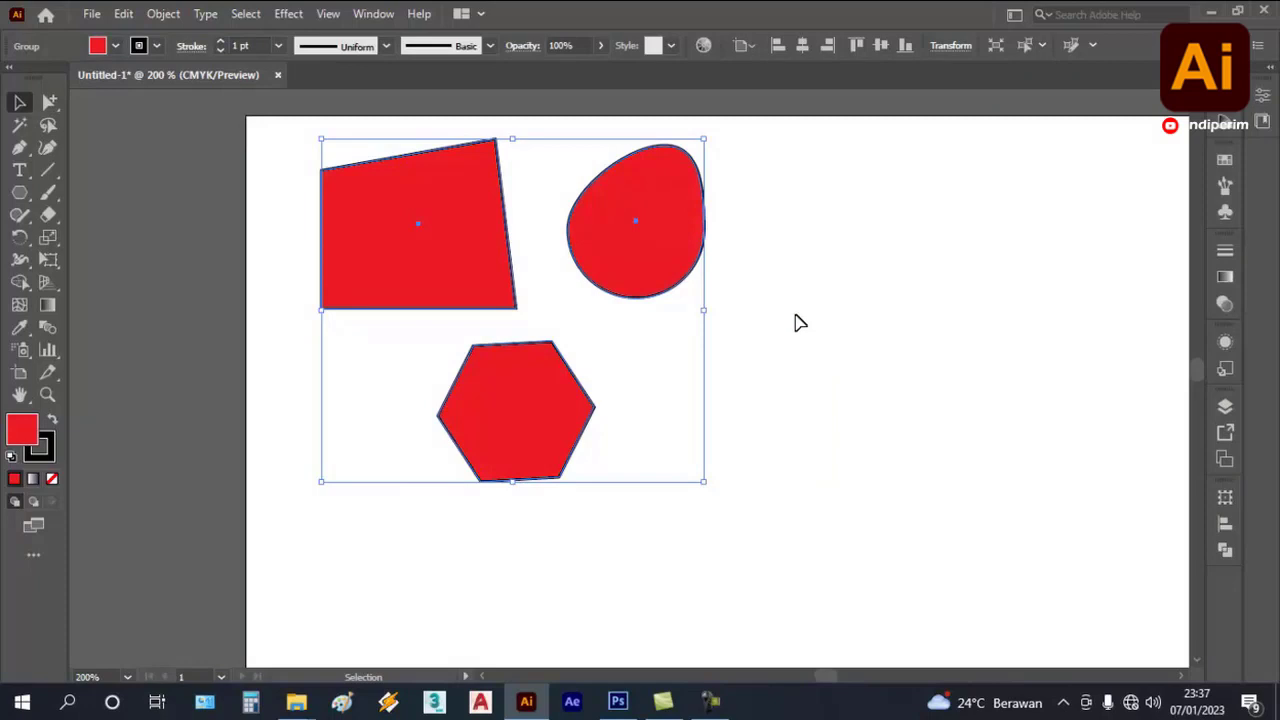
click(797, 322)
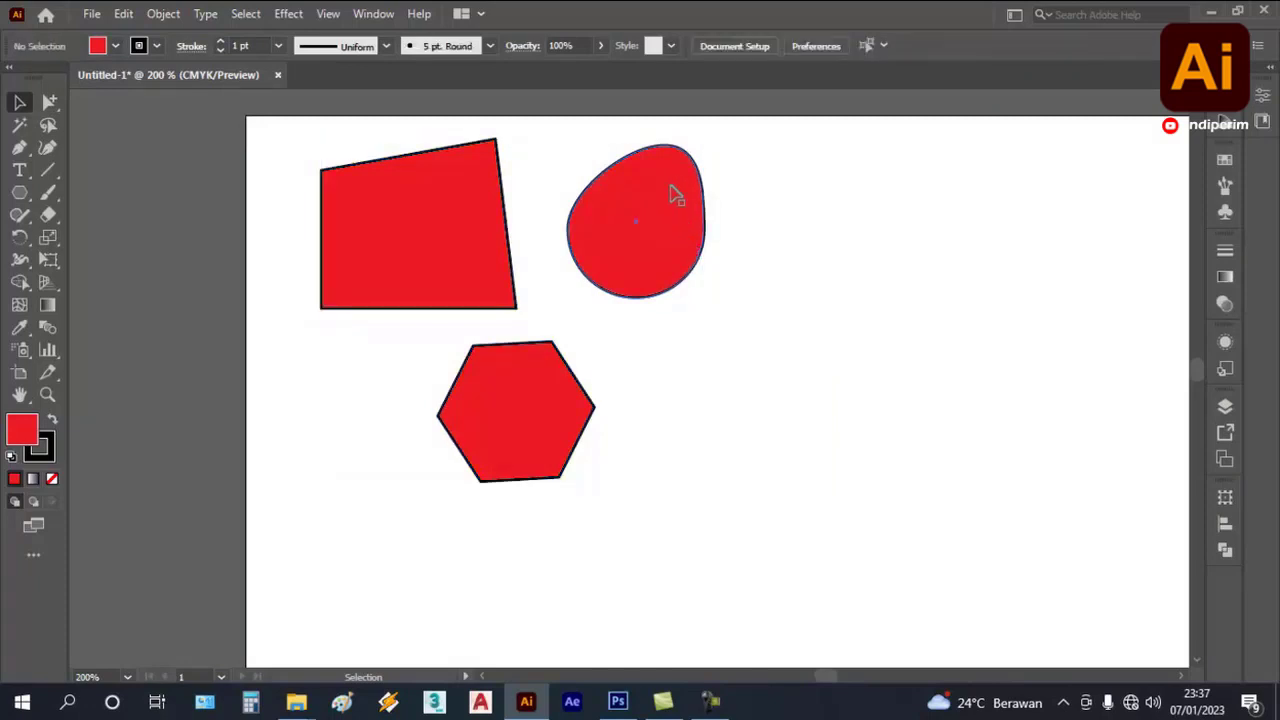
- Move the whole group slightly left and up toward the artboard's upper-left corner, and switch to the Group Selection Tool
drag(676, 195, 640, 212)
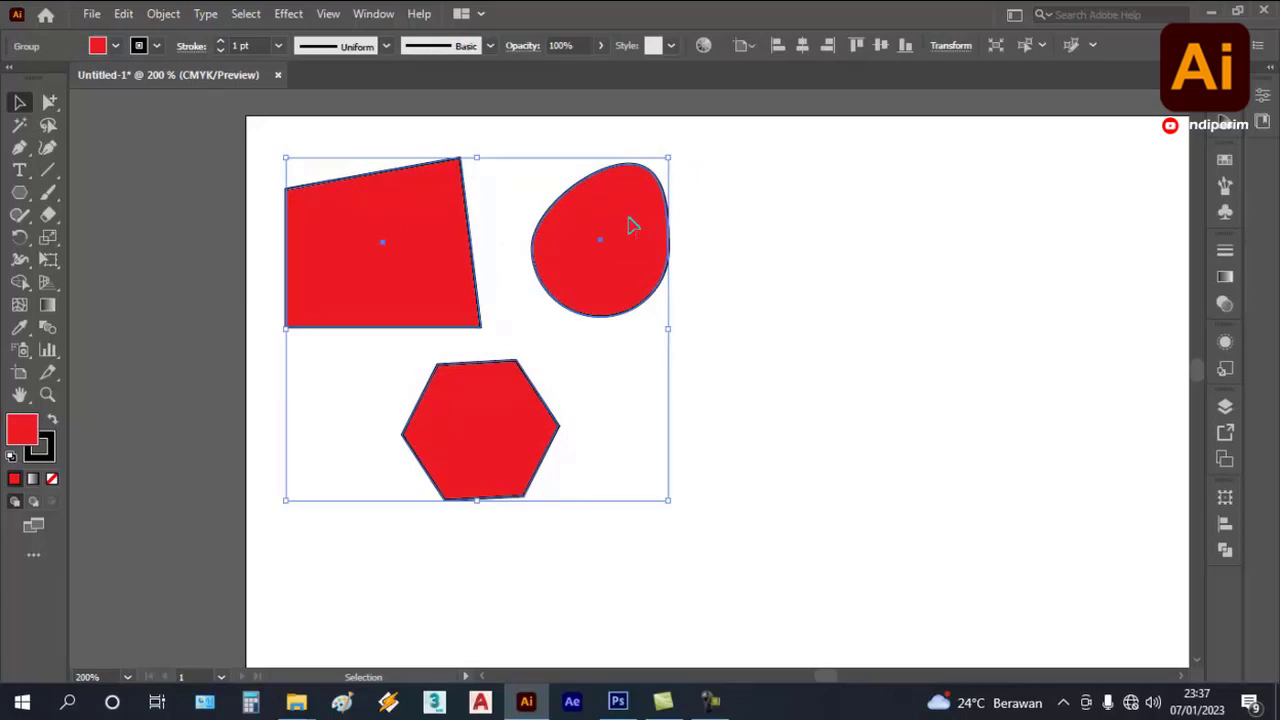
drag(631, 225, 646, 246)
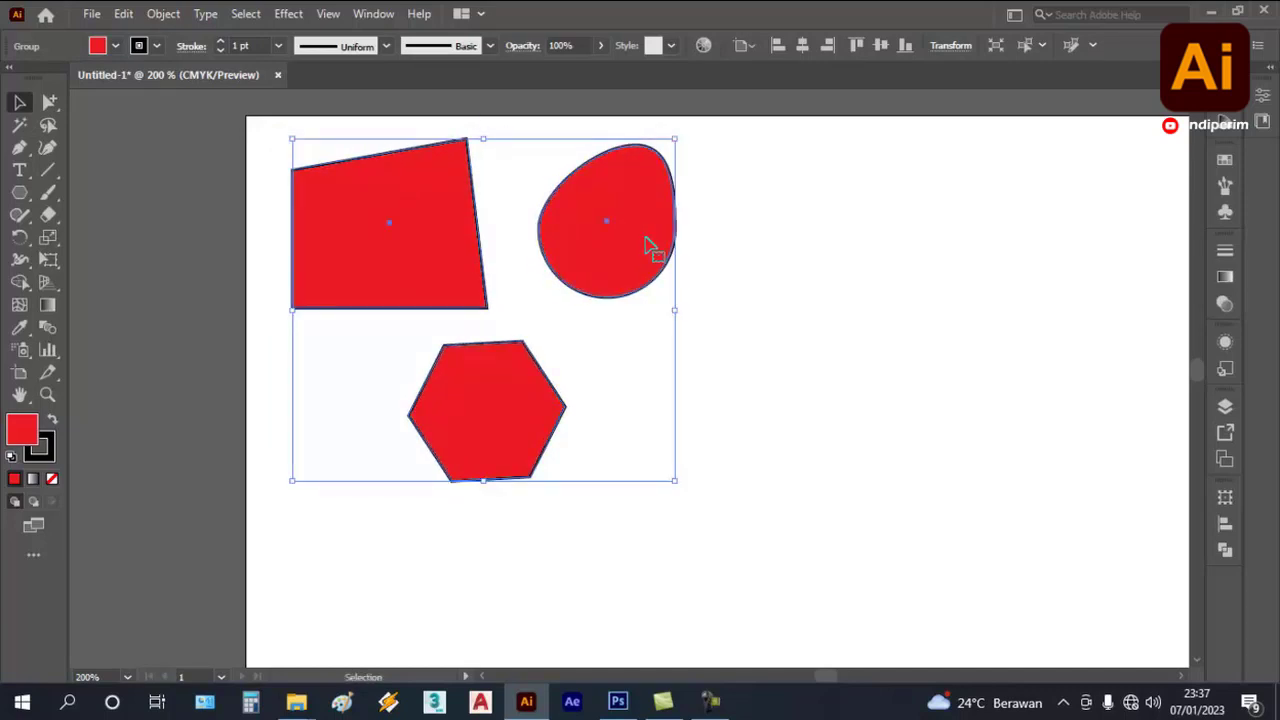
click(48, 102)
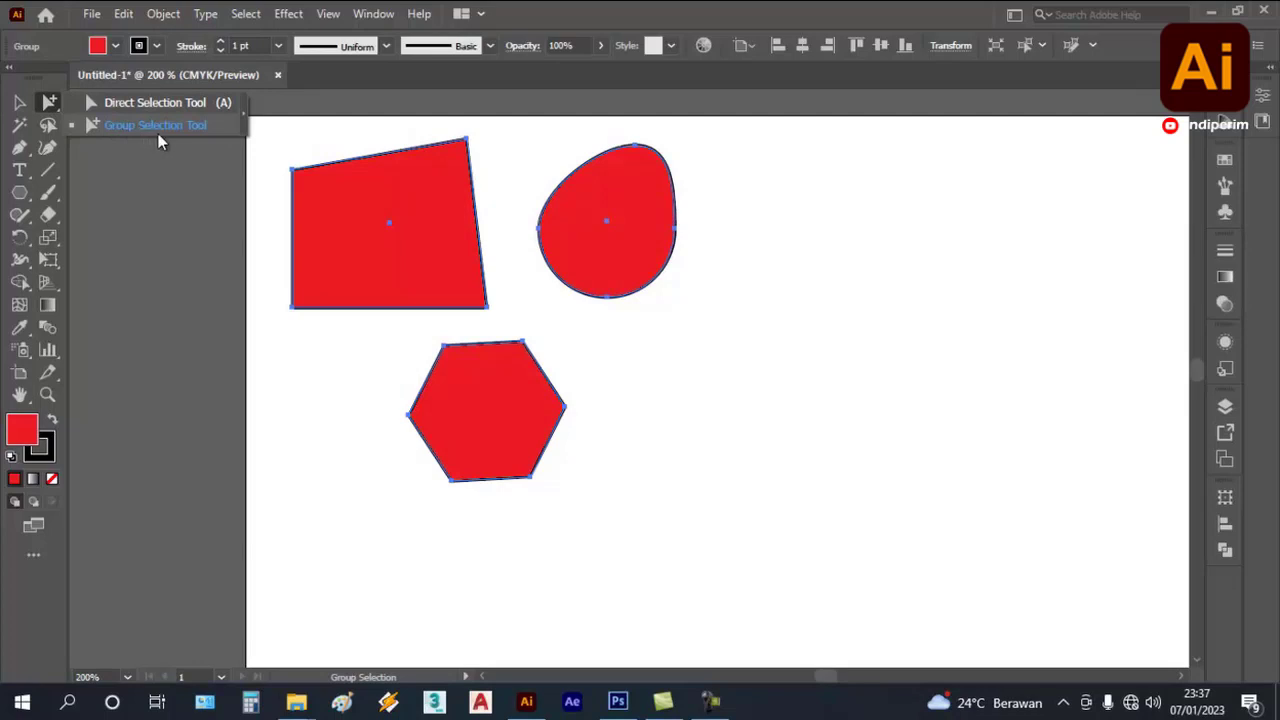
click(182, 123)
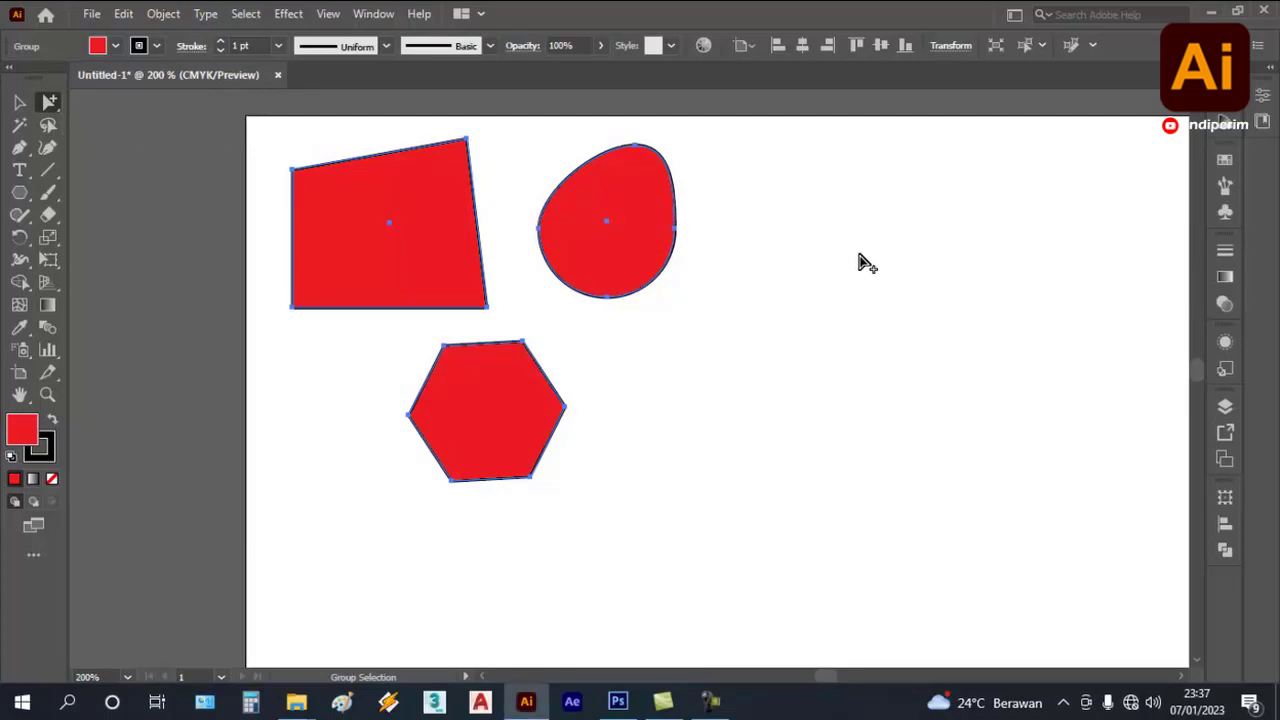
key(shift+Up)
key(shift+Right)
- Within the group, move only the hexagon to the right, and only the reshaped circle right and slightly down
drag(391, 309, 622, 530)
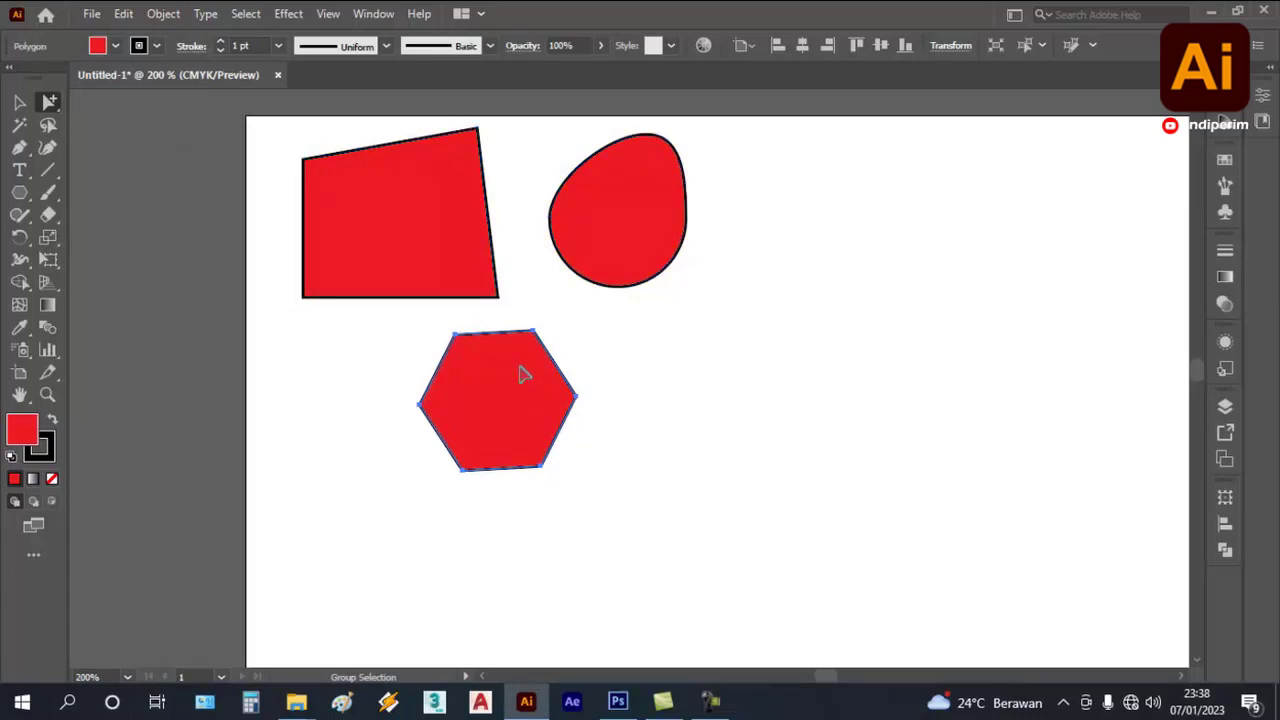
drag(522, 374, 619, 373)
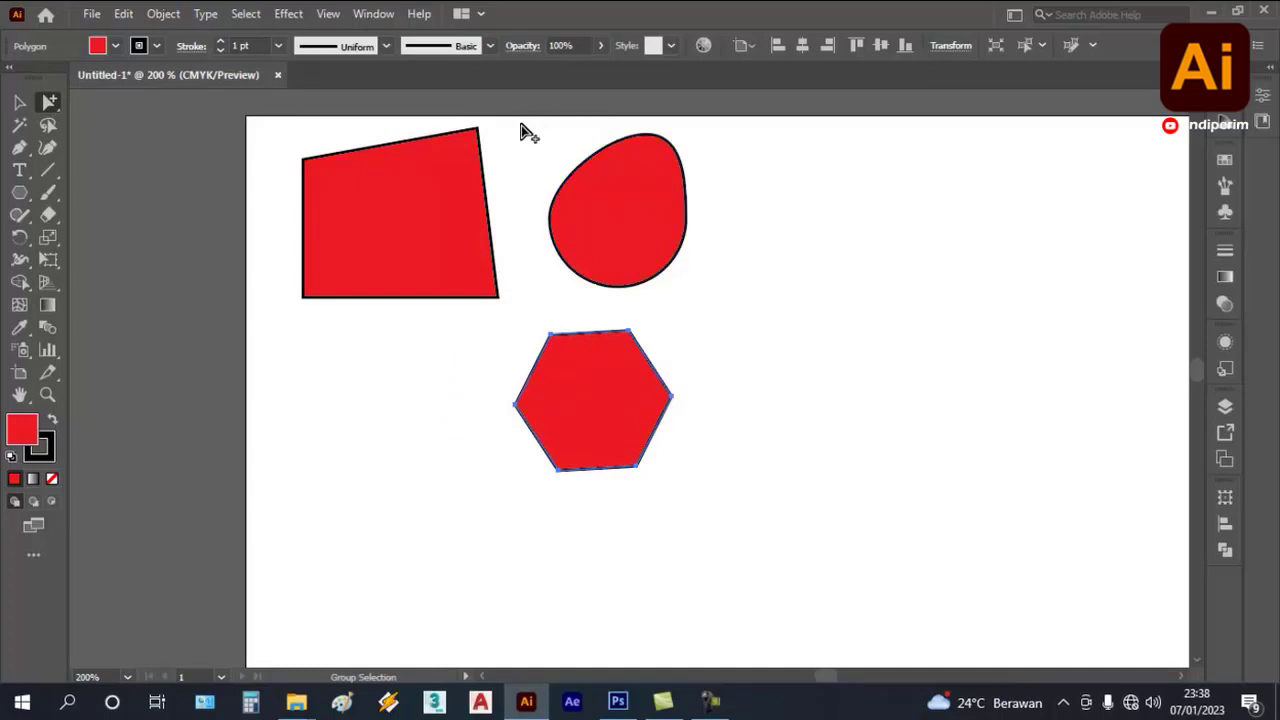
drag(521, 128, 732, 315)
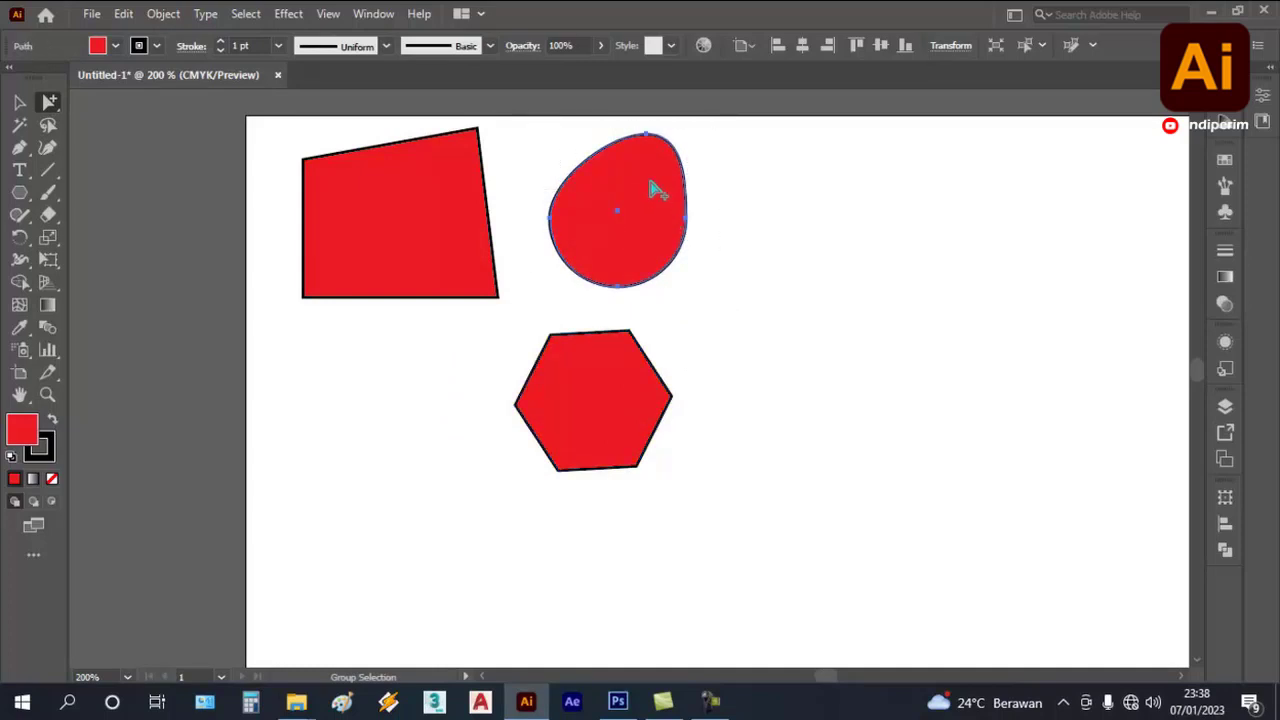
drag(655, 190, 703, 200)
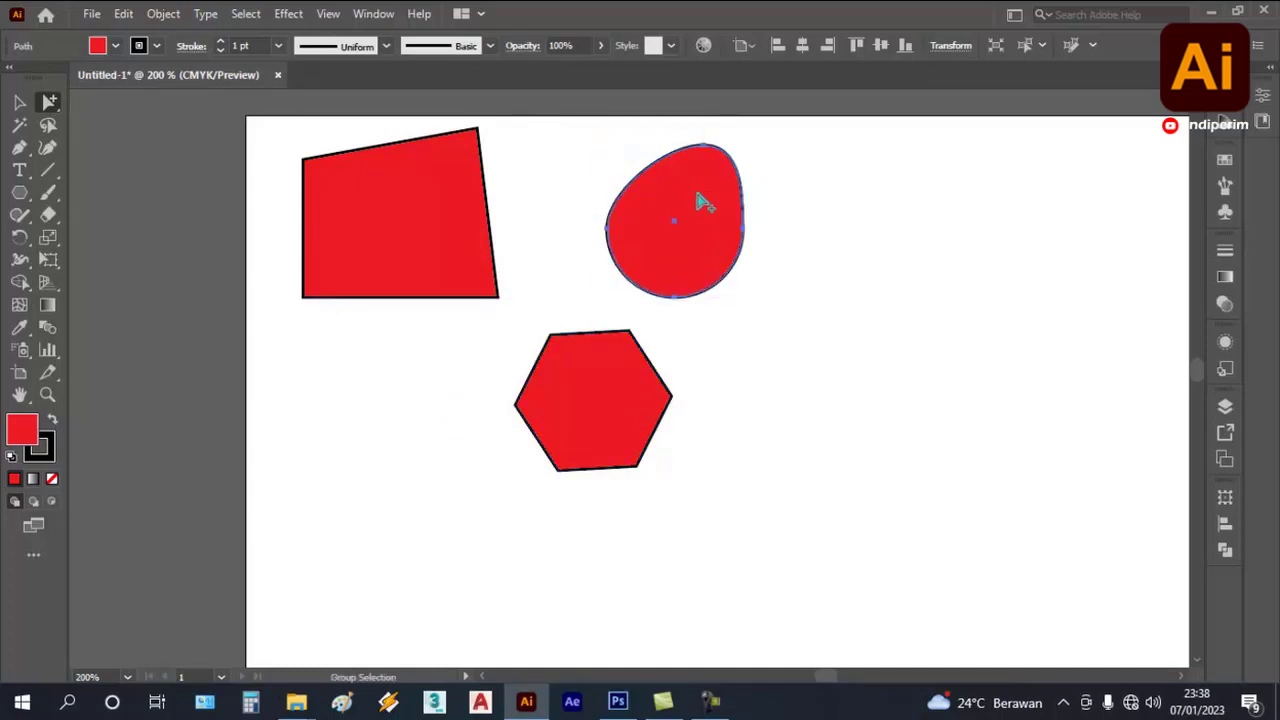
- Draw a small red square with the Rectangle Tool to the right of the reshaped circle
click(28, 124)
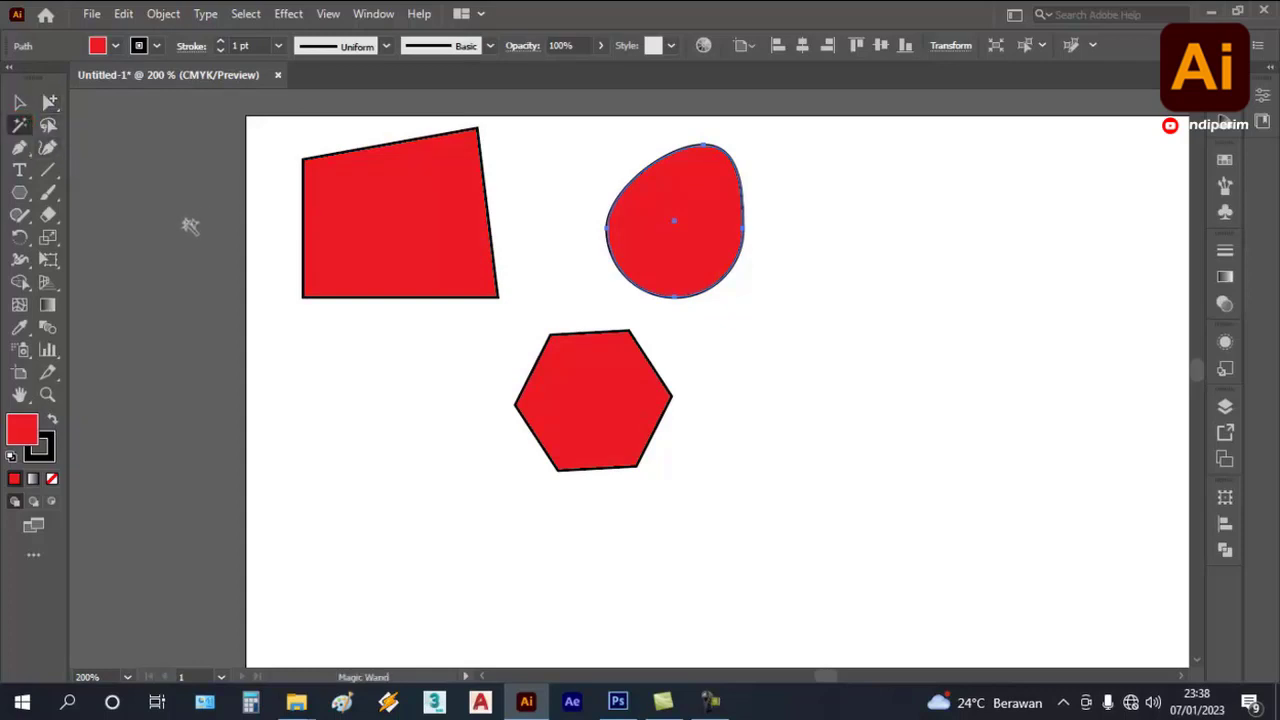
scroll(306, 212, down, 3)
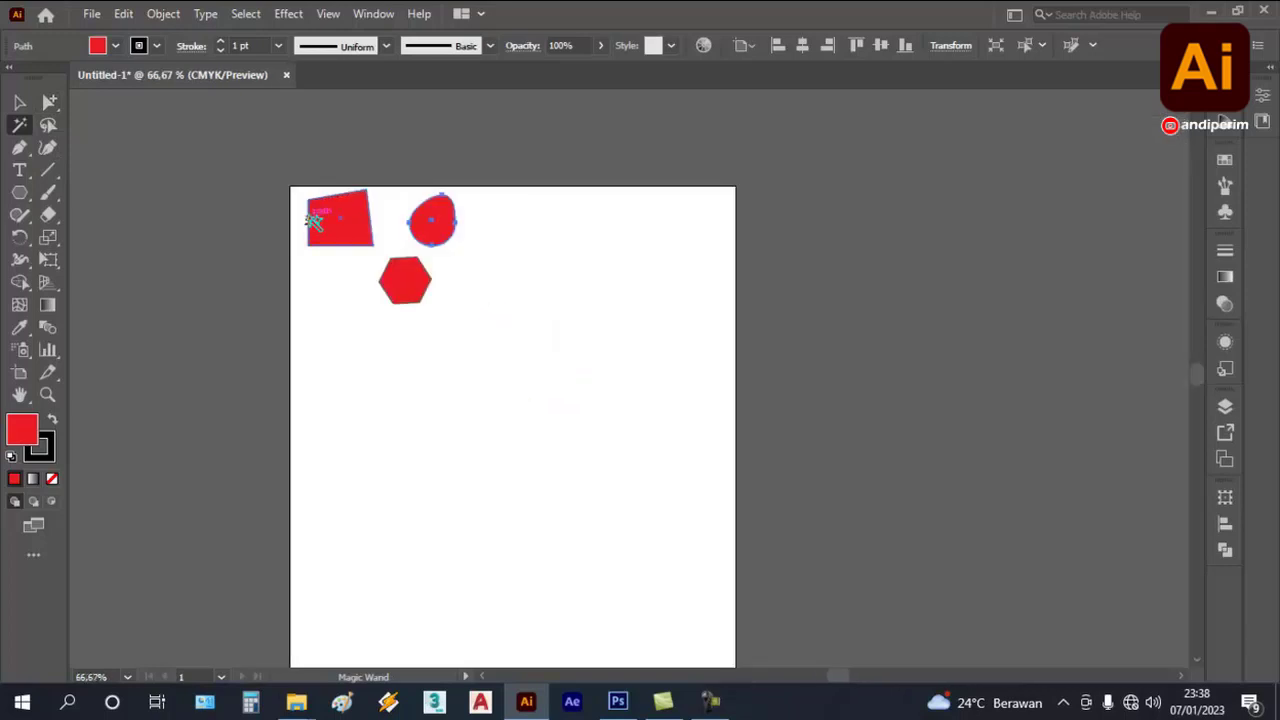
scroll(440, 203, up, 1)
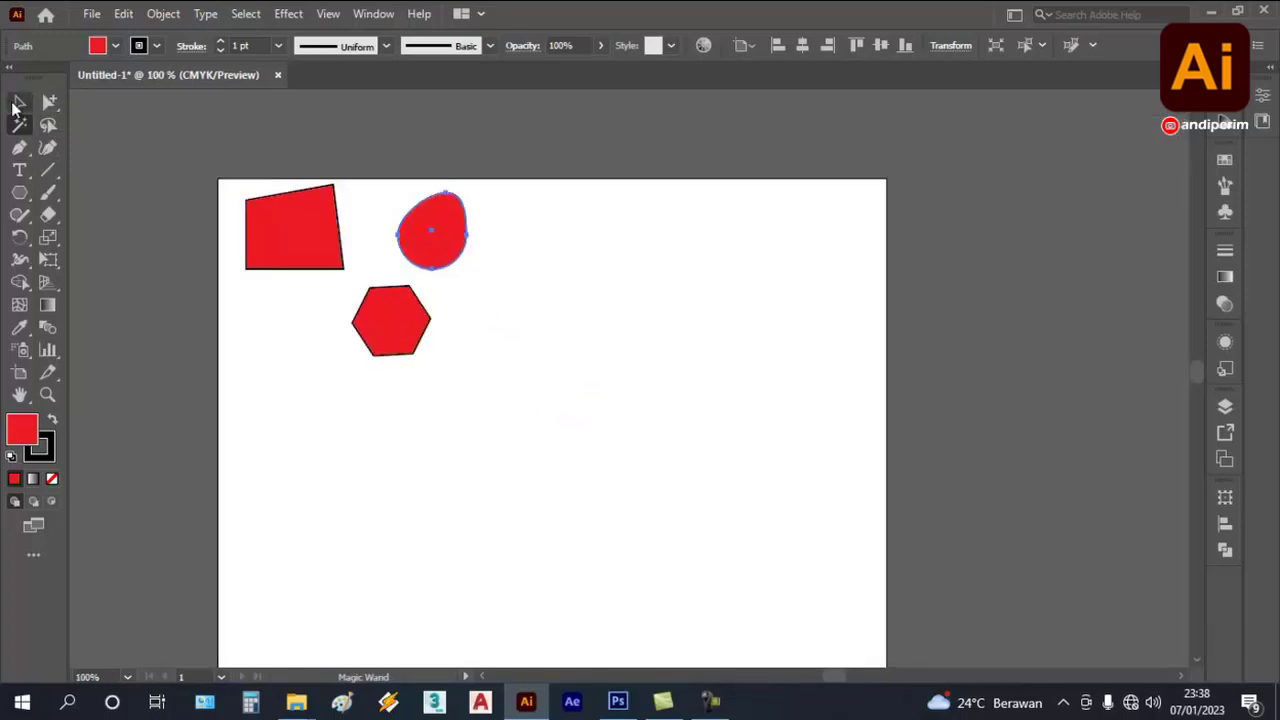
click(16, 106)
drag(19, 192, 62, 213)
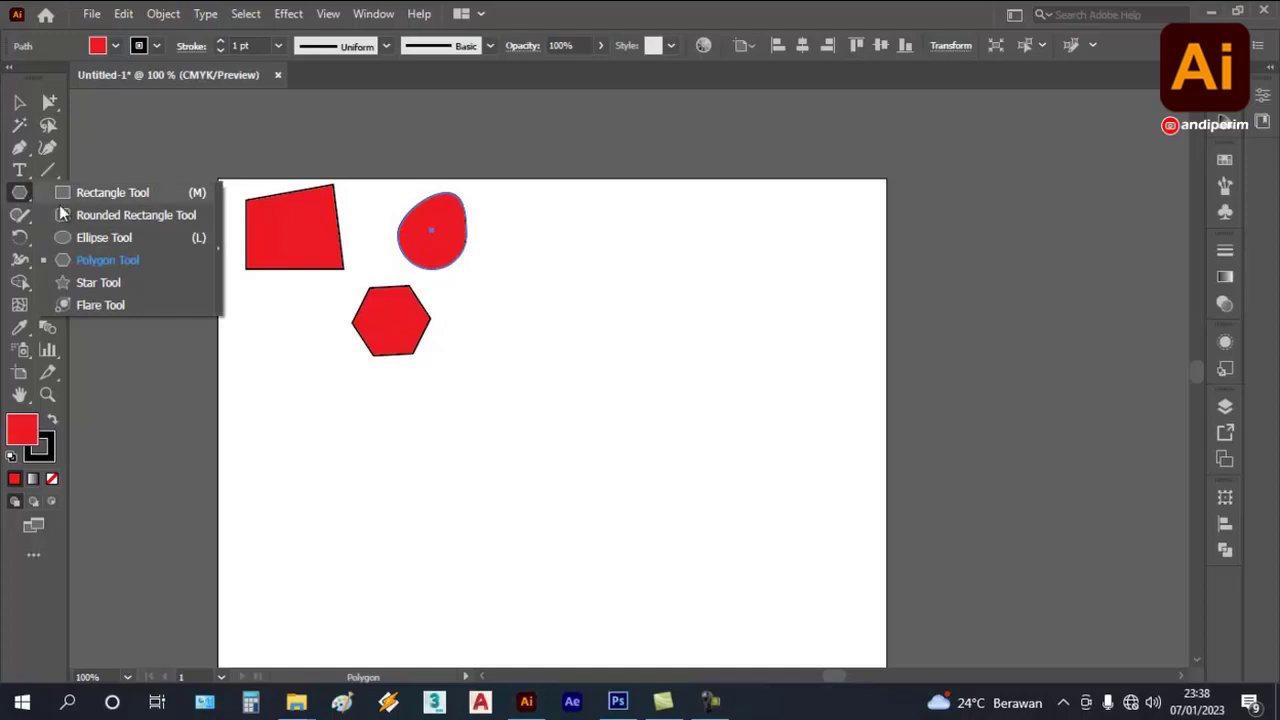
click(208, 199)
drag(522, 198, 579, 254)
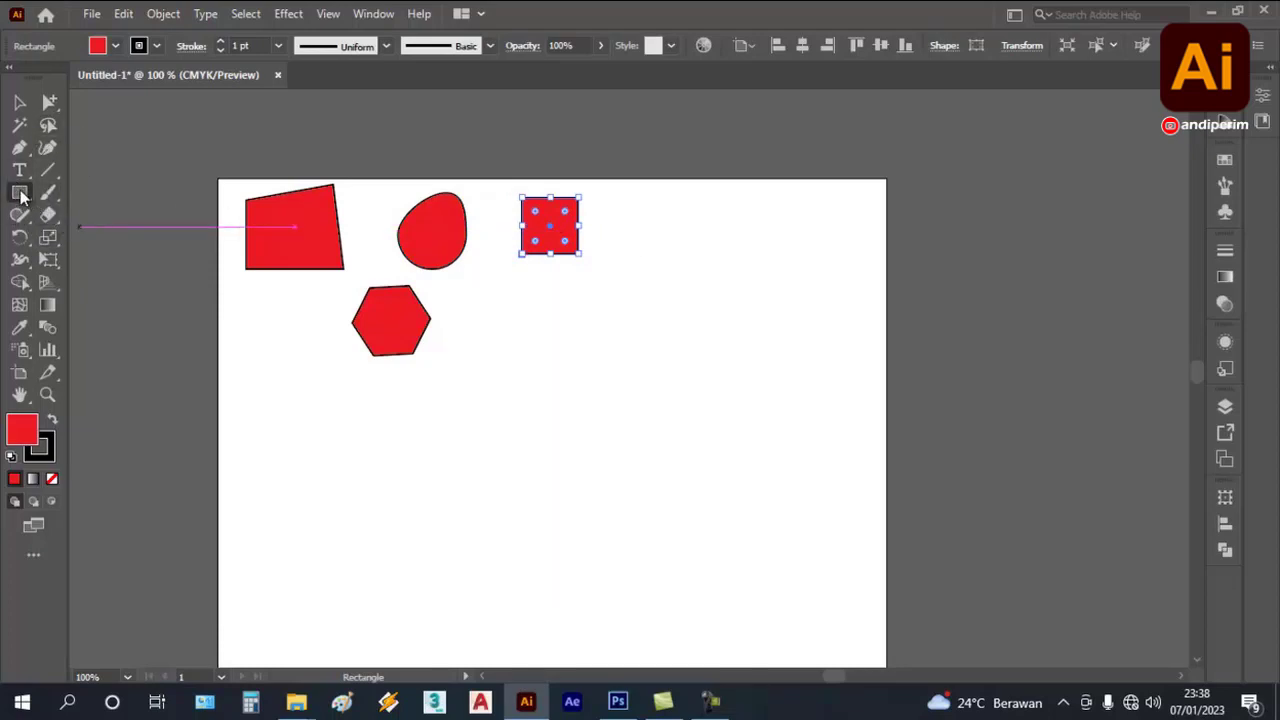
- Draw a large red circle below the square and a smaller red circle to its upper right, and deselect
drag(20, 193, 135, 232)
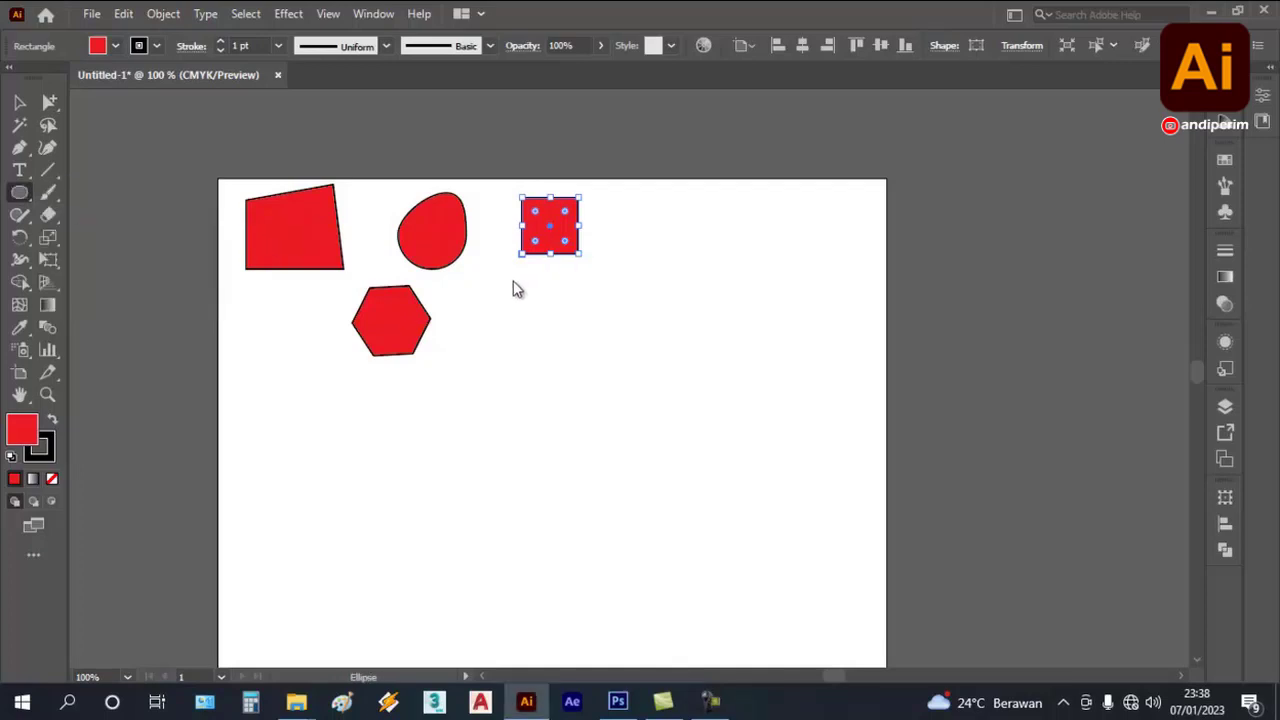
drag(512, 279, 518, 284)
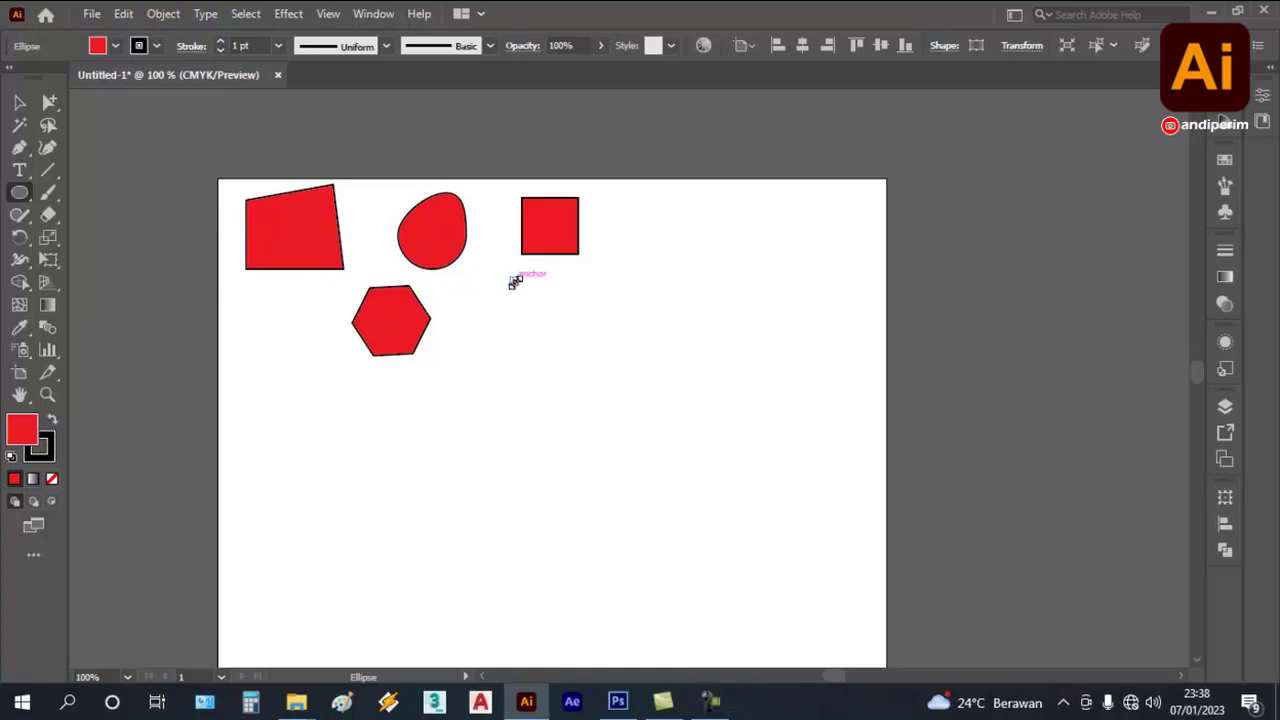
drag(509, 270, 656, 416)
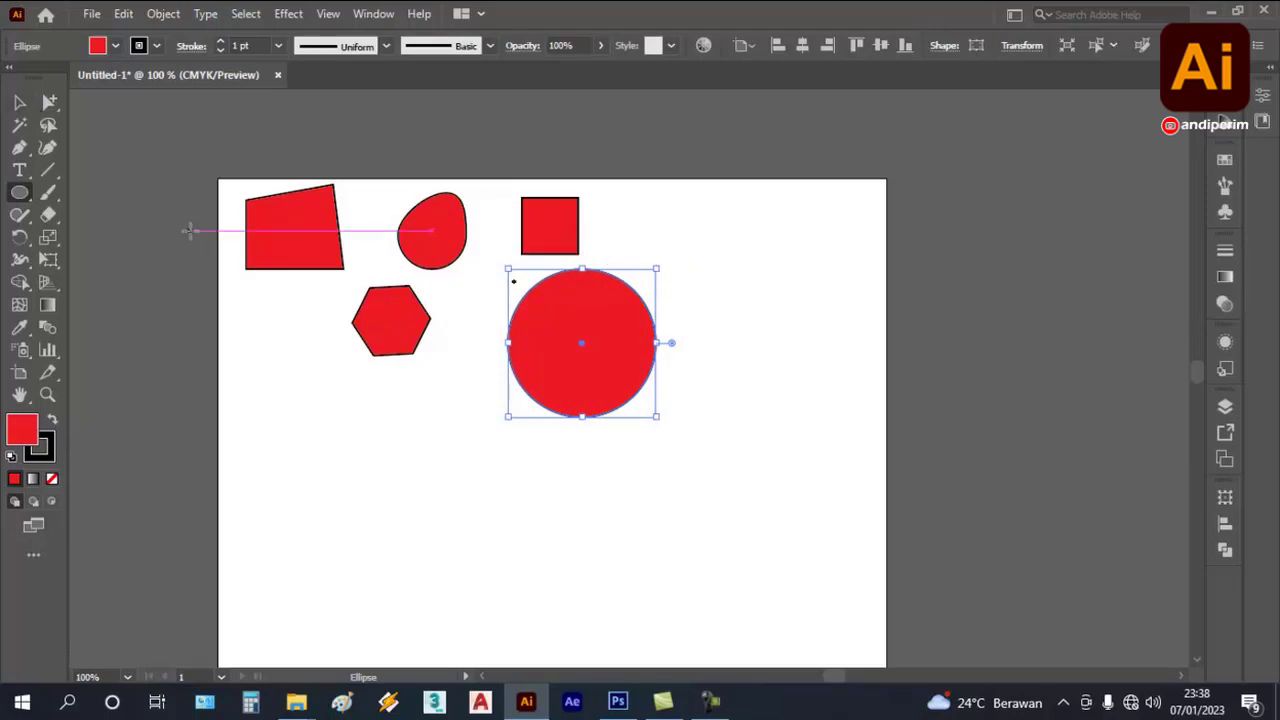
drag(656, 215, 757, 317)
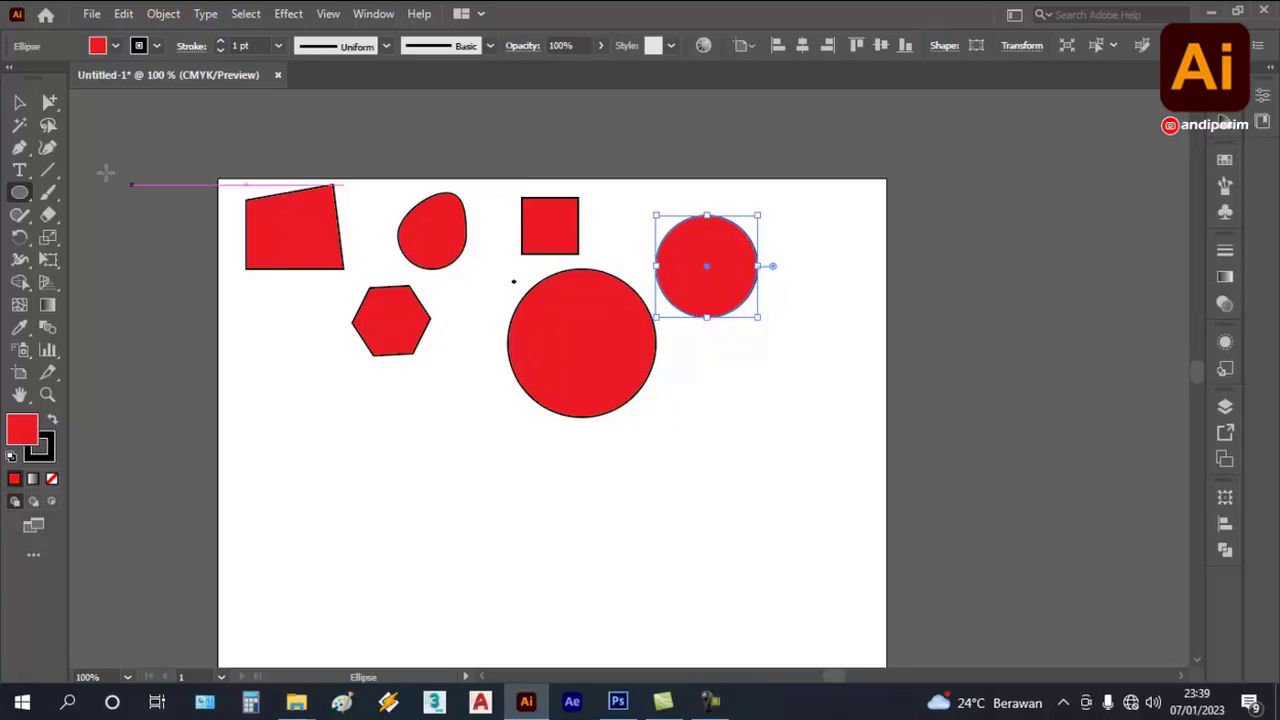
click(19, 102)
click(490, 275)
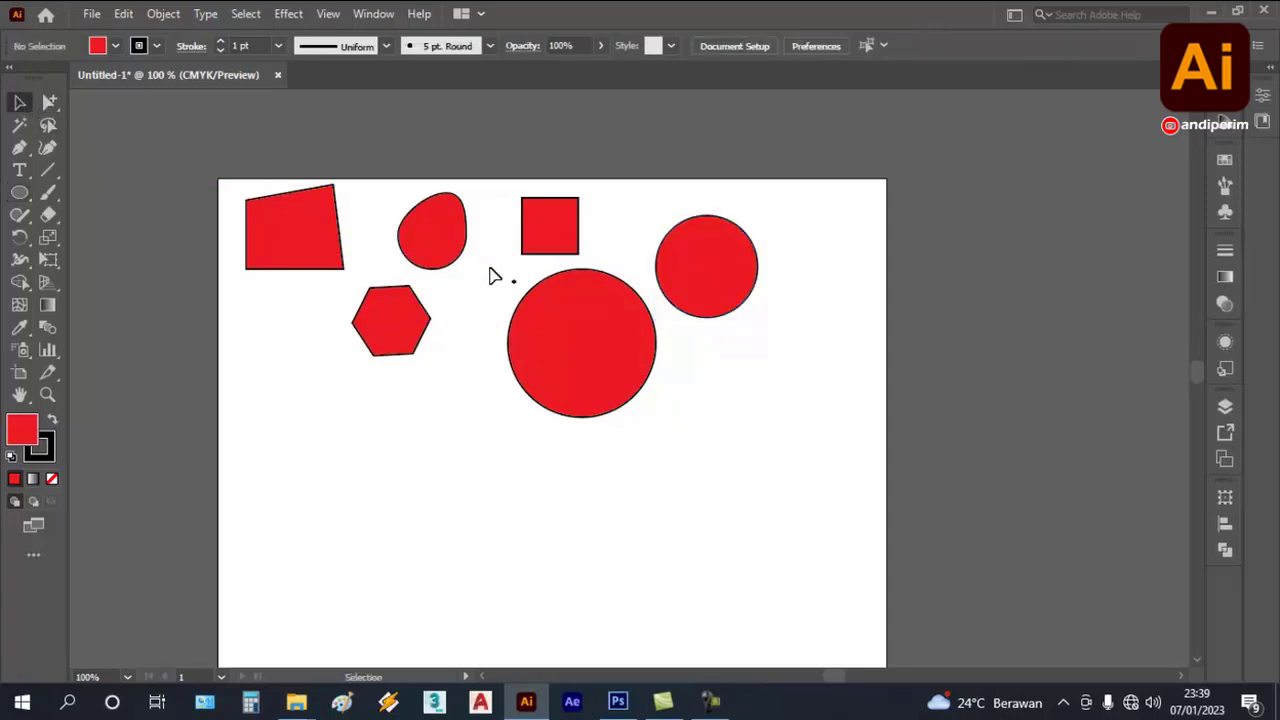
- Fill the large circle and the smaller circle beside it with the dark green swatch C=90 M=30 Y=95 K=30
click(632, 328)
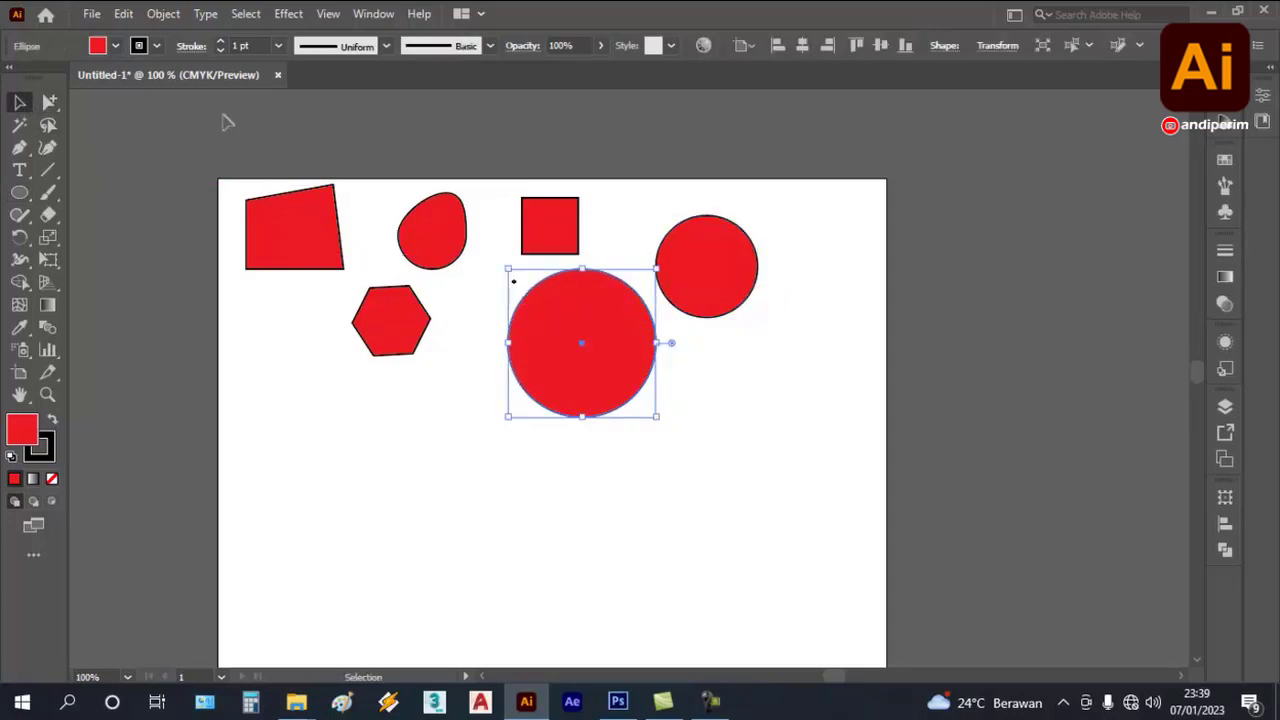
click(115, 46)
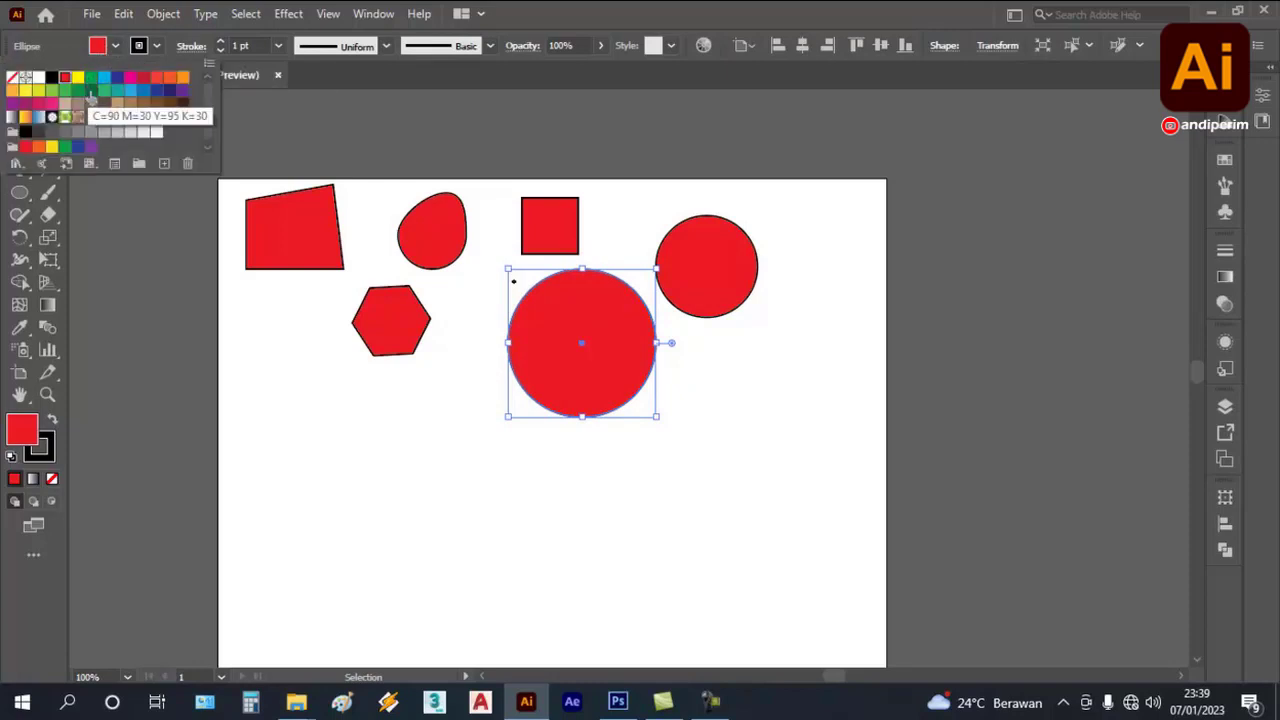
click(91, 90)
click(745, 292)
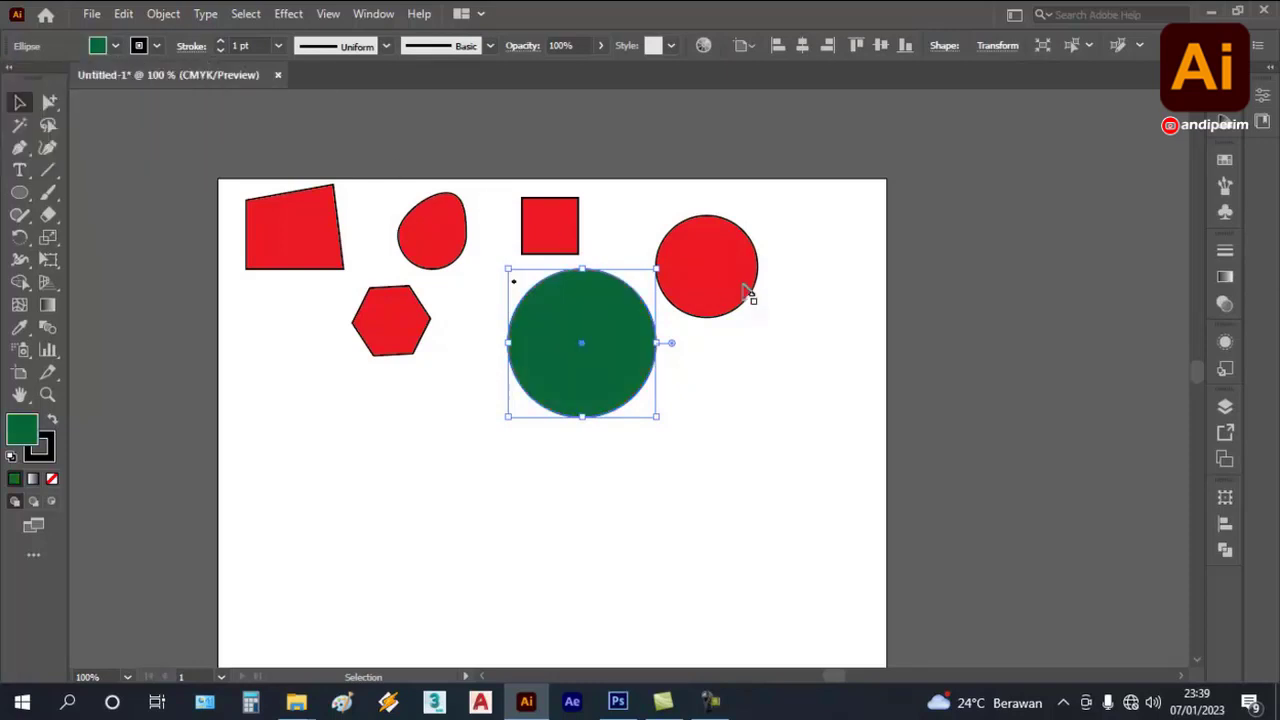
click(746, 293)
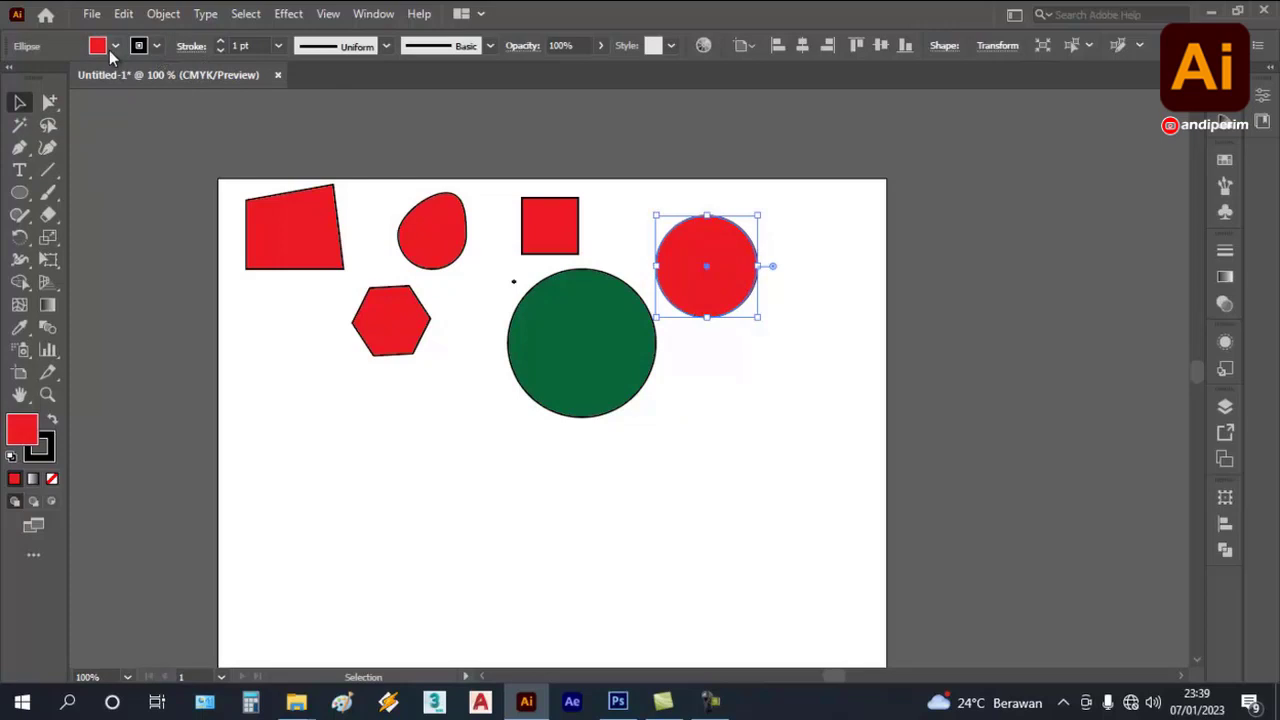
click(112, 47)
click(91, 90)
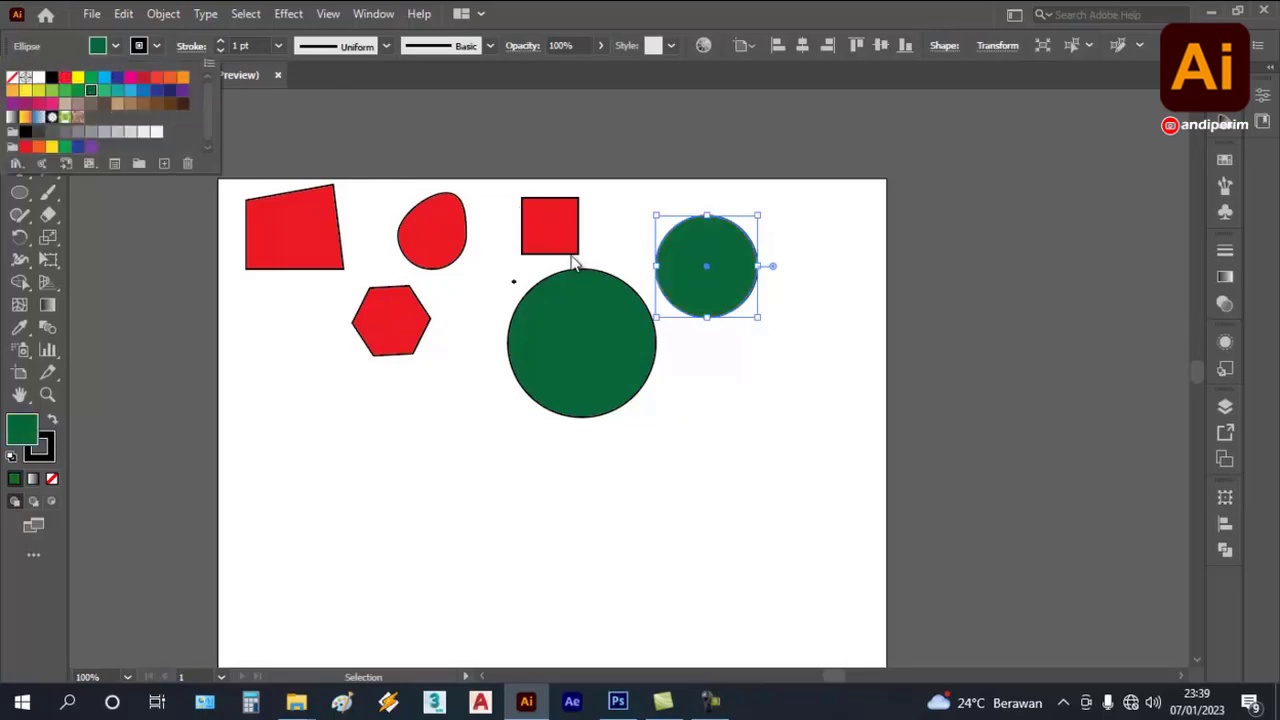
- Fill the small square with the same dark green swatch C=90 M=30 Y=95 K=30 and deselect it
click(574, 260)
click(571, 251)
click(114, 47)
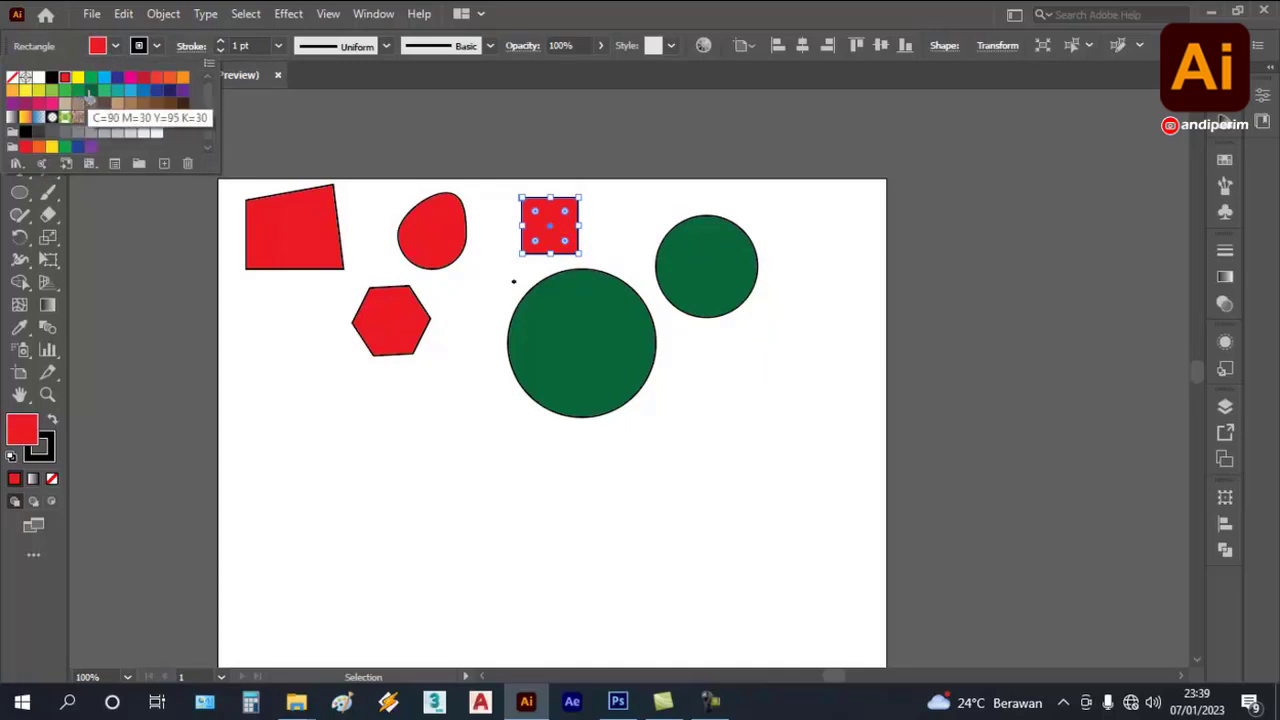
click(90, 91)
click(642, 228)
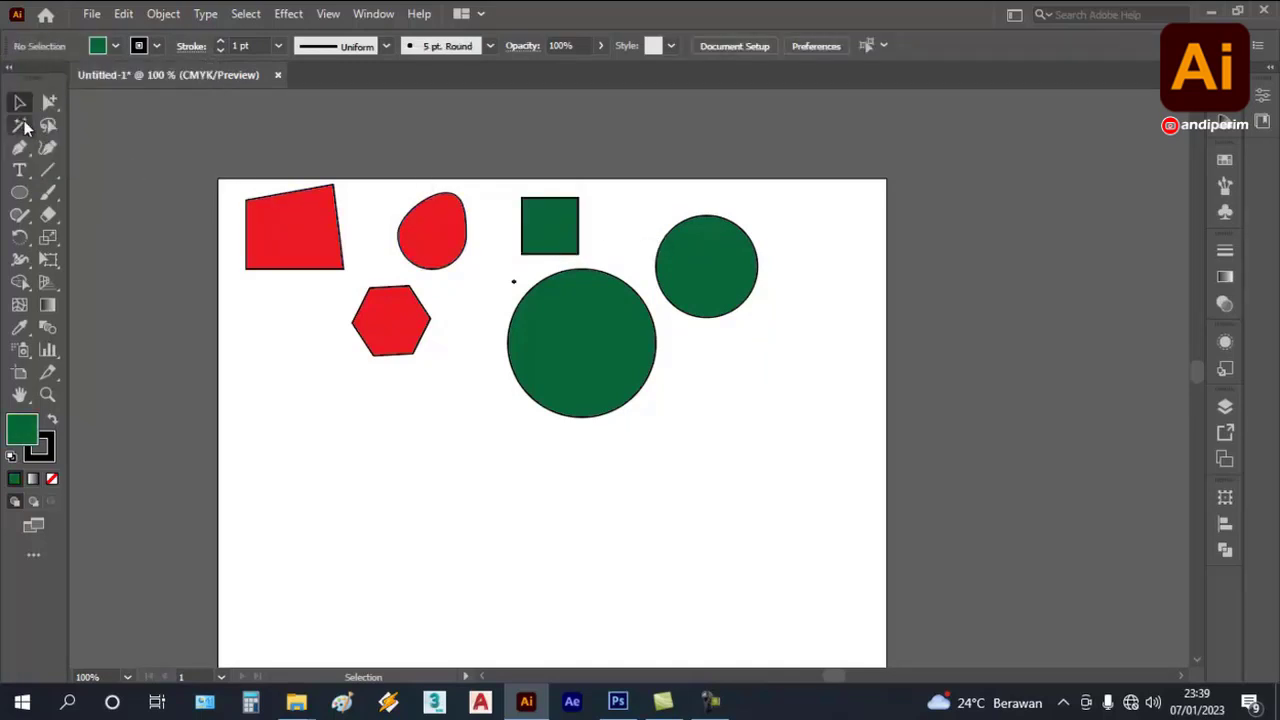
- Select all the green shapes at once by matching the large circle's fill with the Magic Wand Tool
click(21, 125)
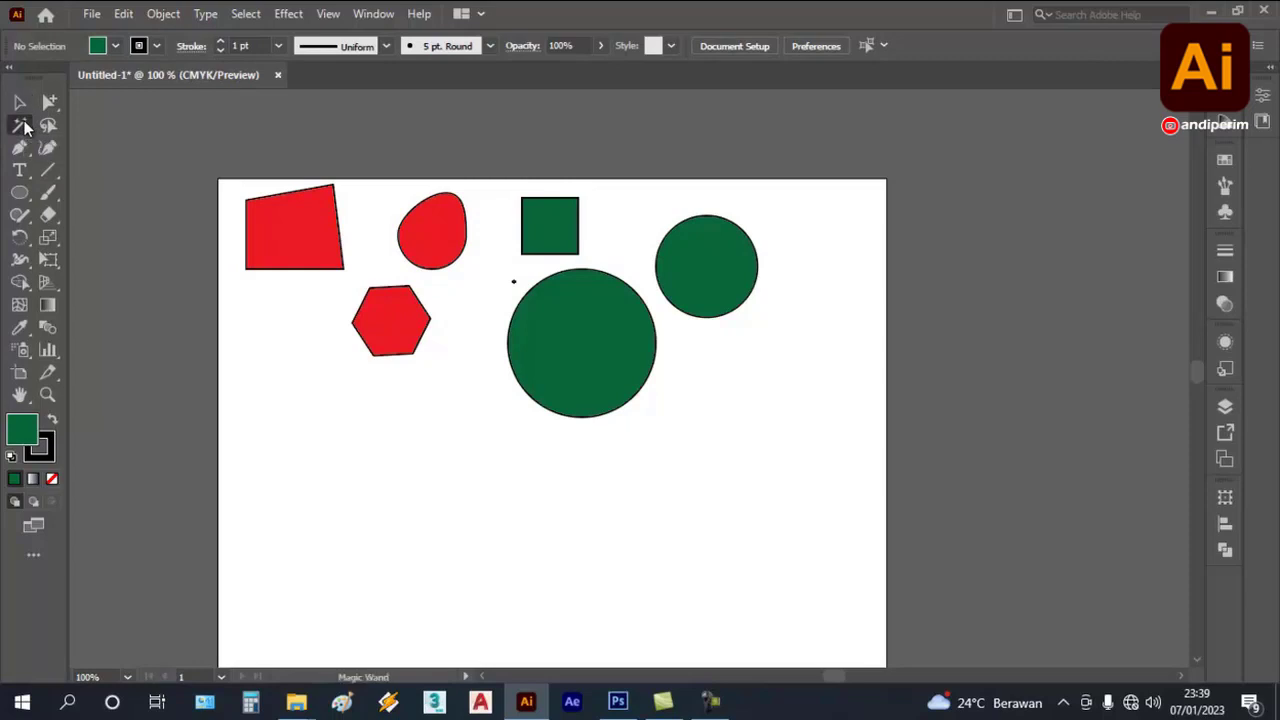
click(19, 102)
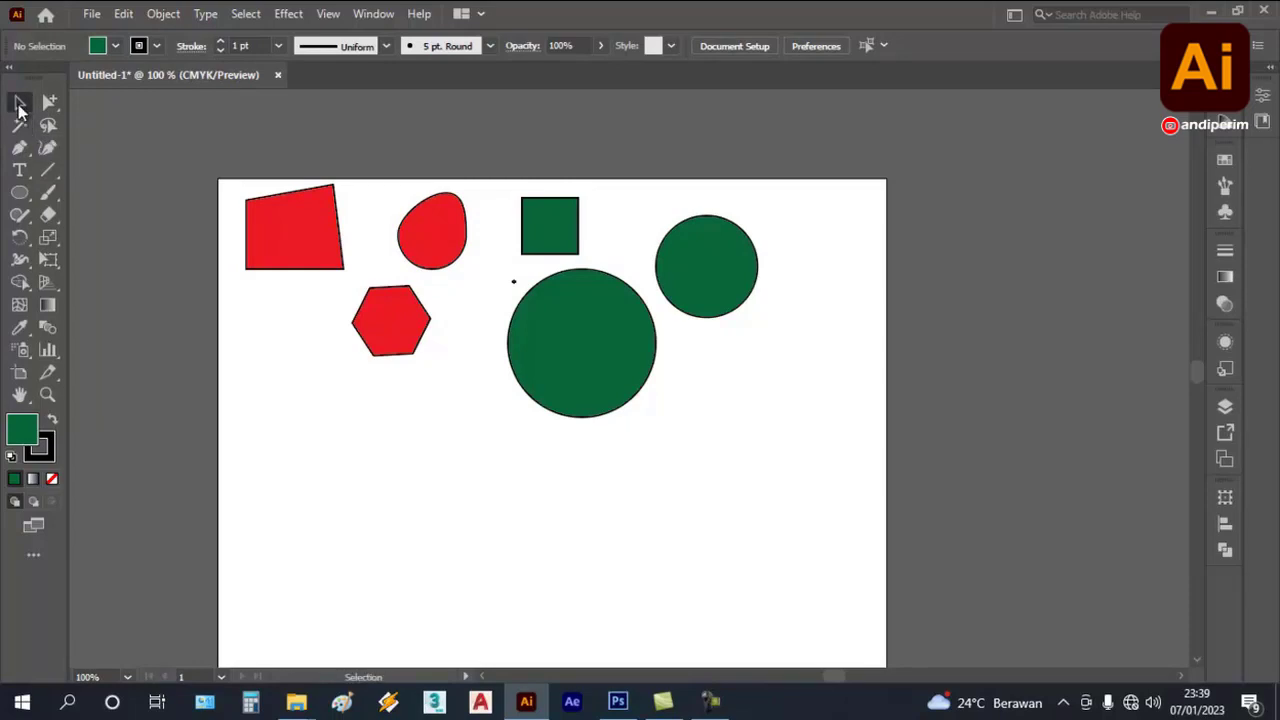
click(19, 127)
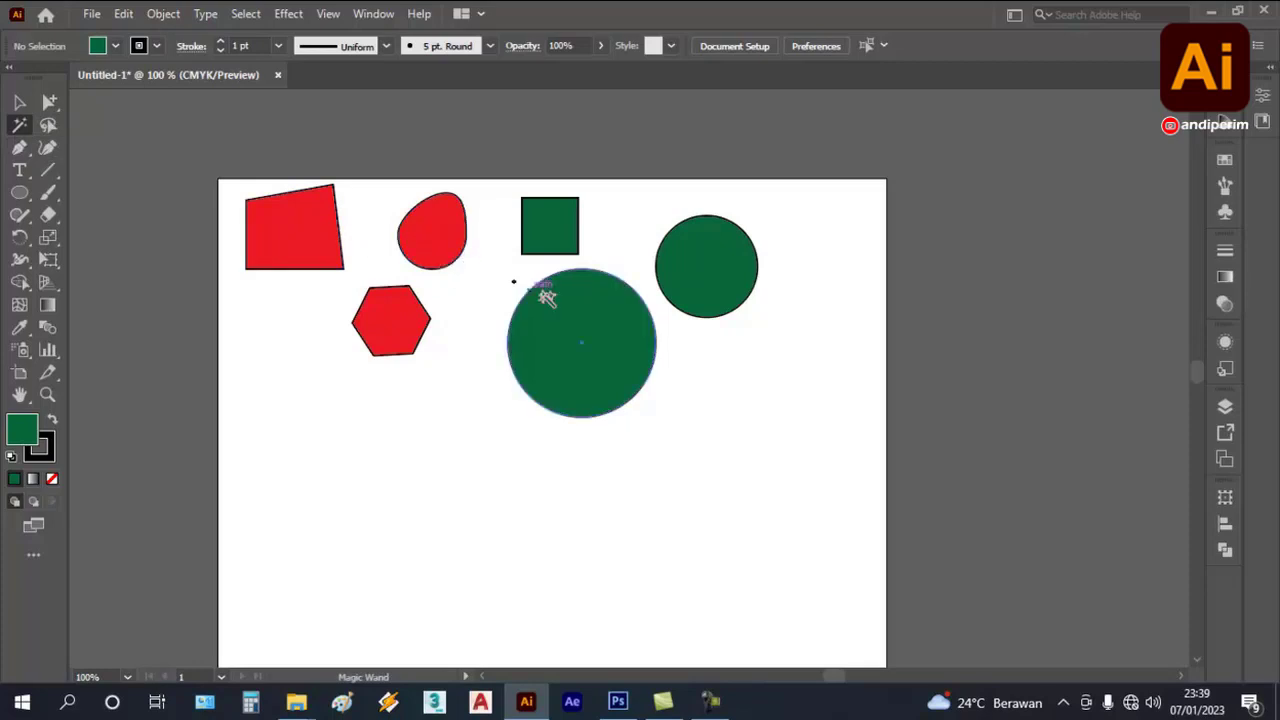
click(590, 310)
scroll(663, 260, up, 1)
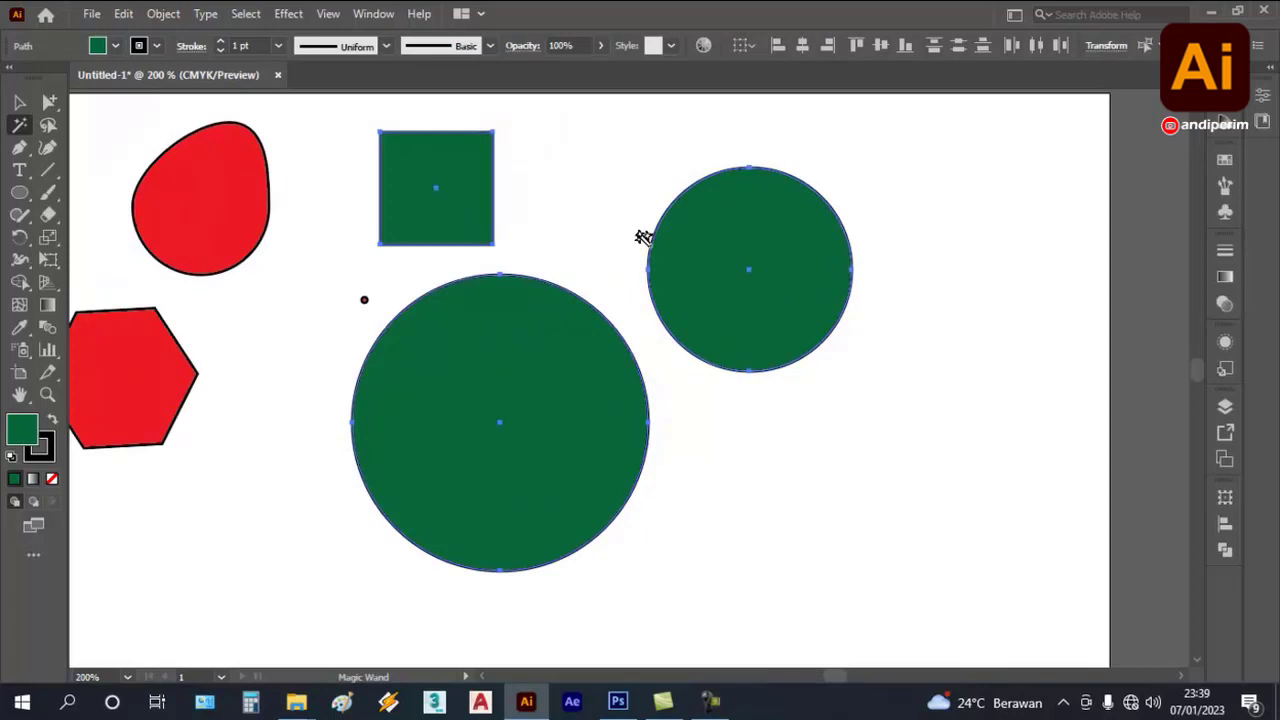
scroll(643, 248, down, 1)
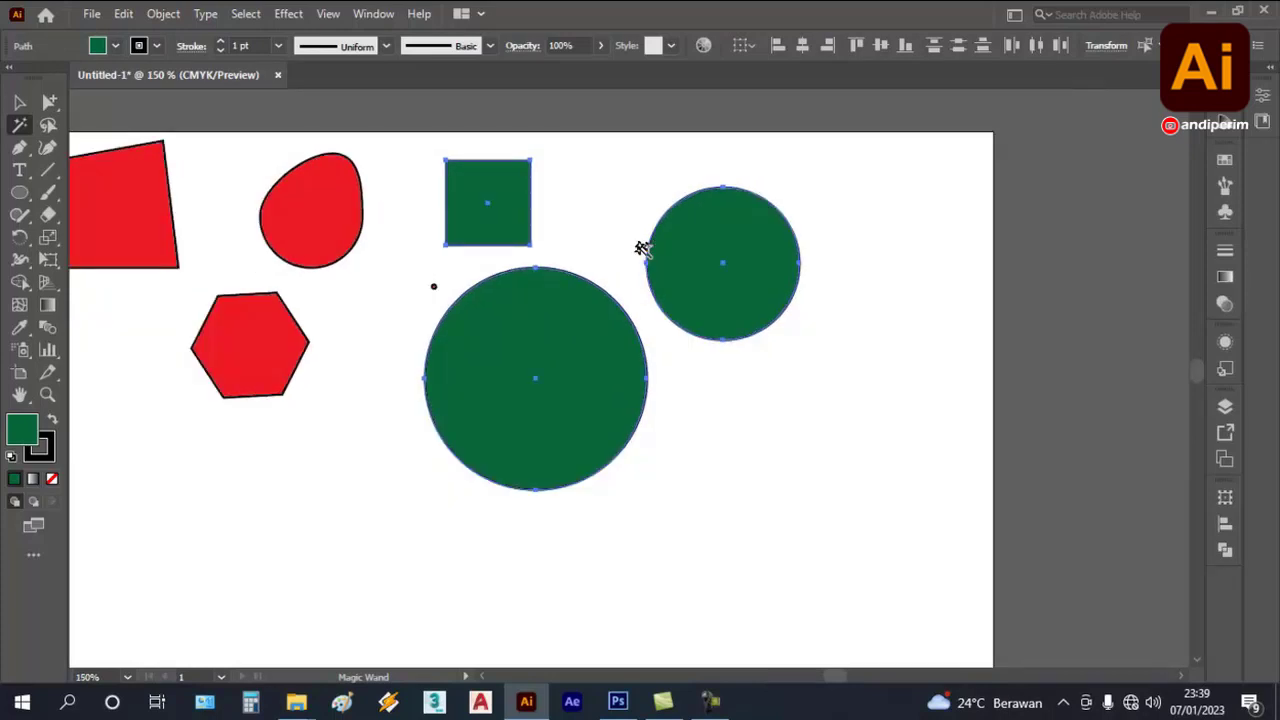
click(20, 103)
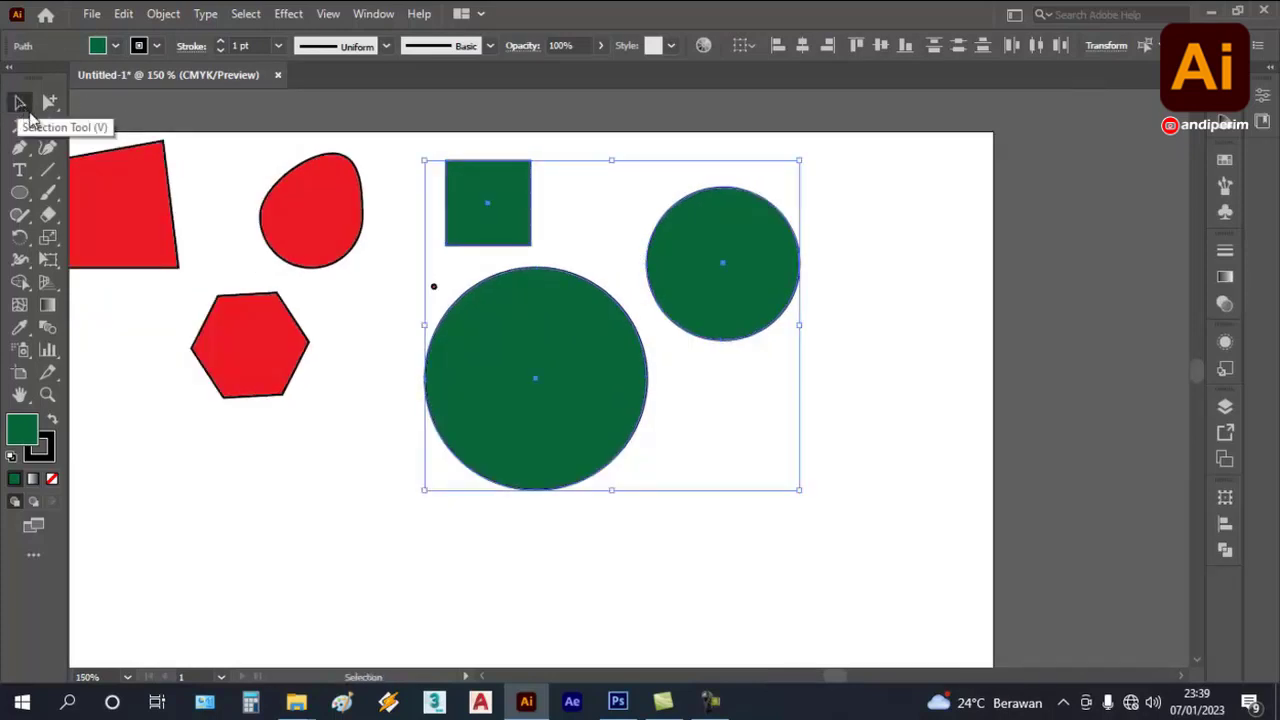
- Ungroup the three red shapes and deselect them
click(343, 194)
scroll(766, 220, down, 1)
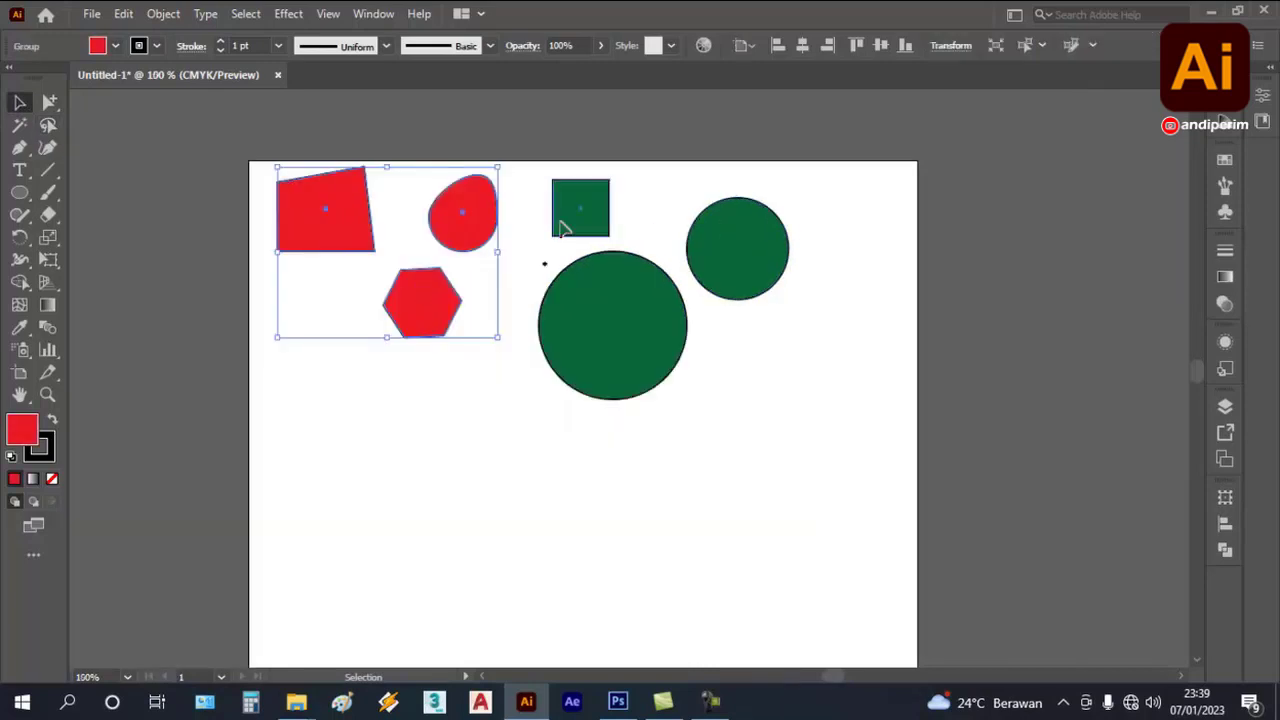
scroll(405, 163, up, 1)
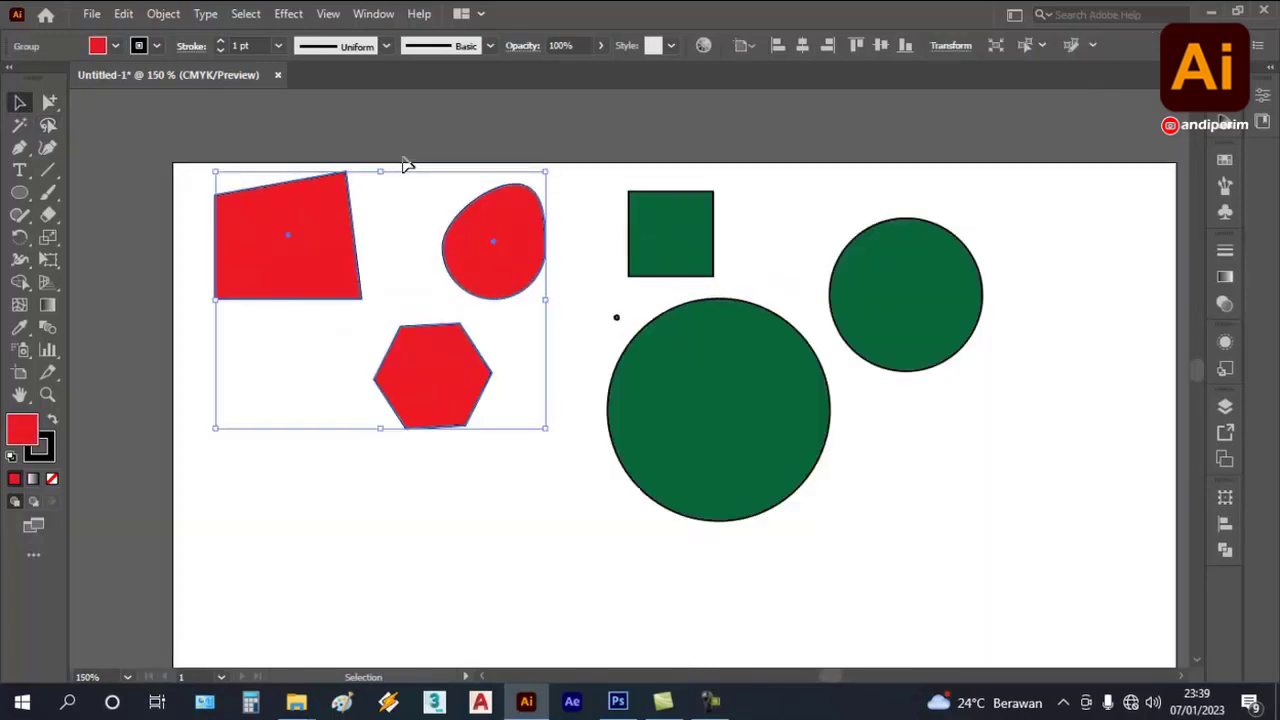
right_click(499, 202)
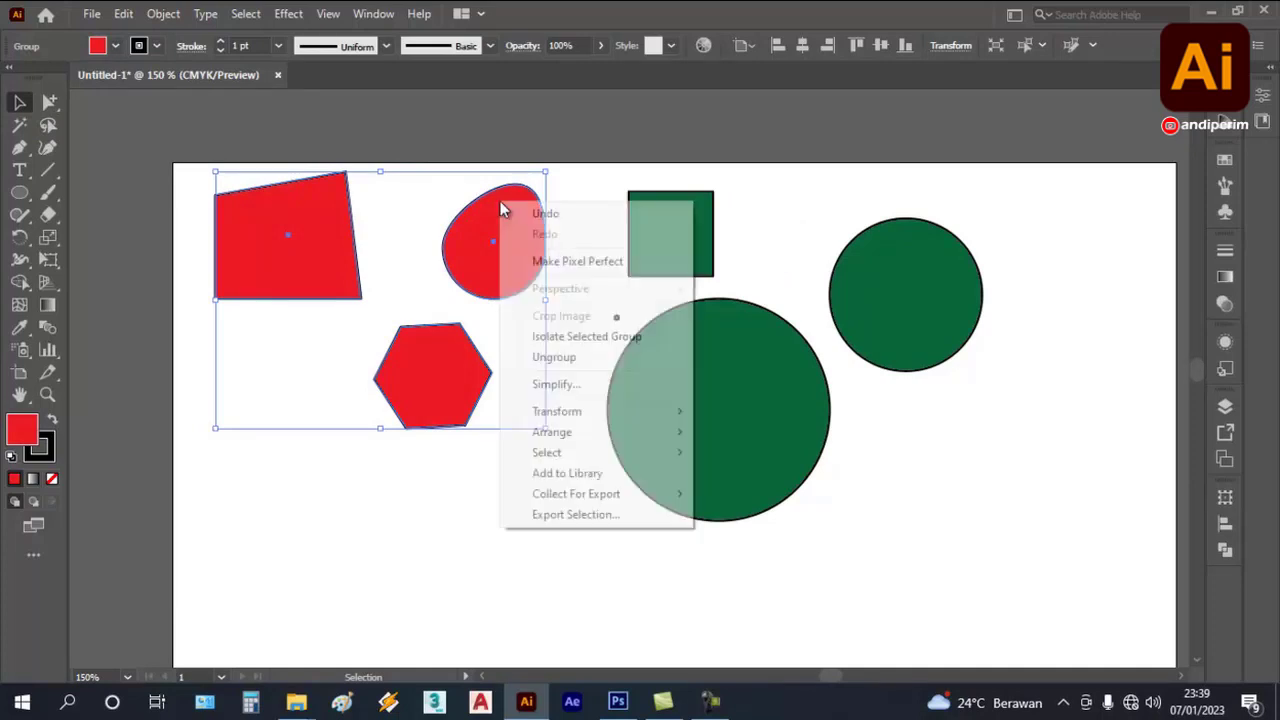
click(574, 362)
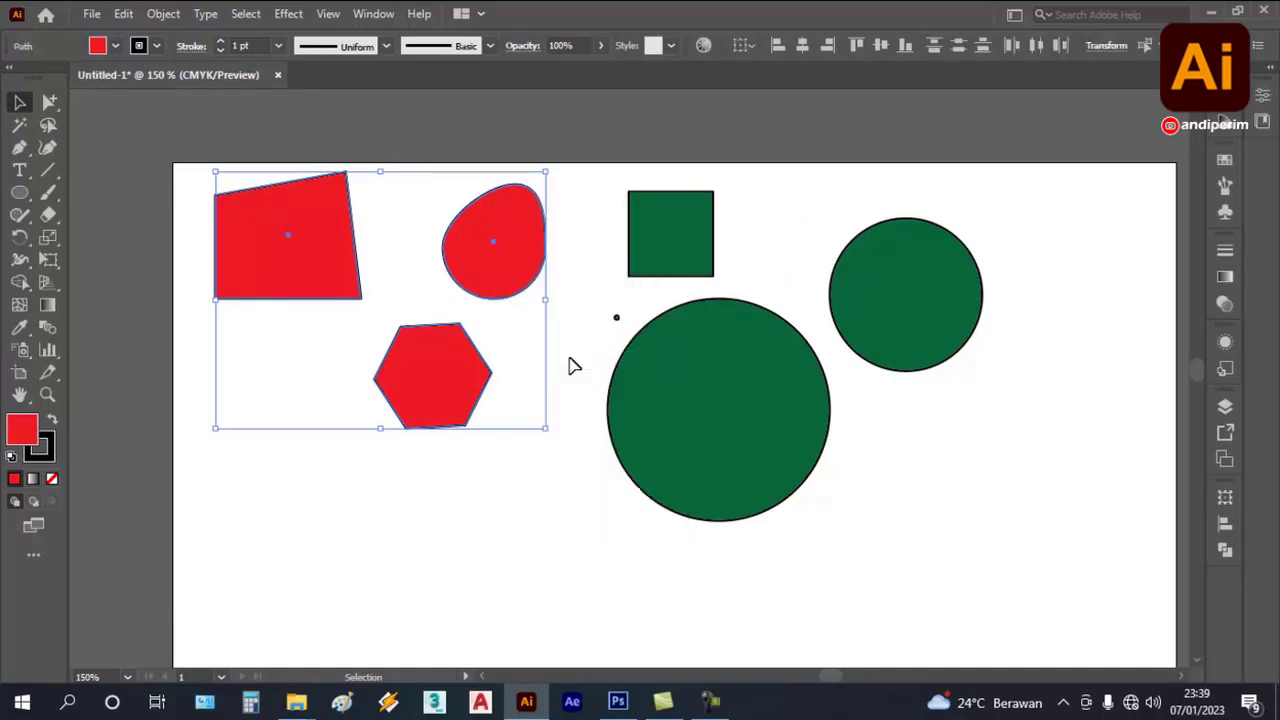
click(603, 252)
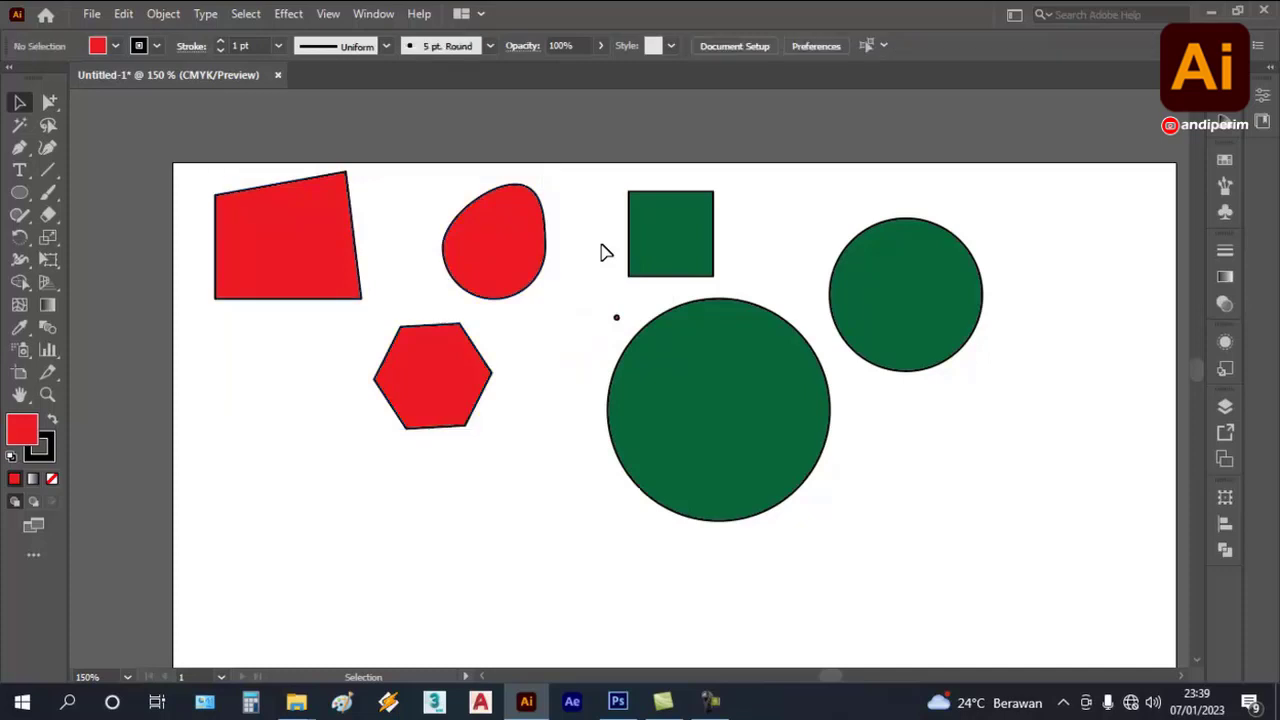
- Check that the ungrouped rounded shape, hexagon and quadrilateral can each be selected separately, and deselect
click(527, 242)
click(468, 378)
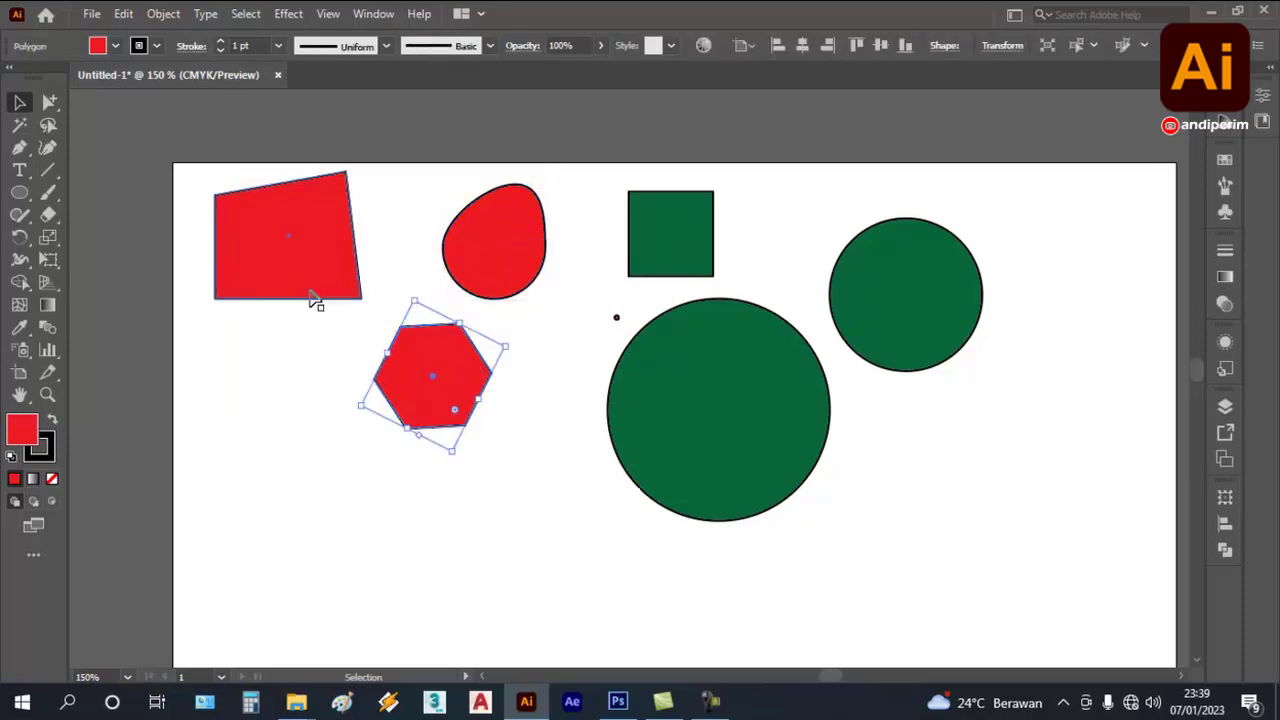
click(288, 286)
click(500, 236)
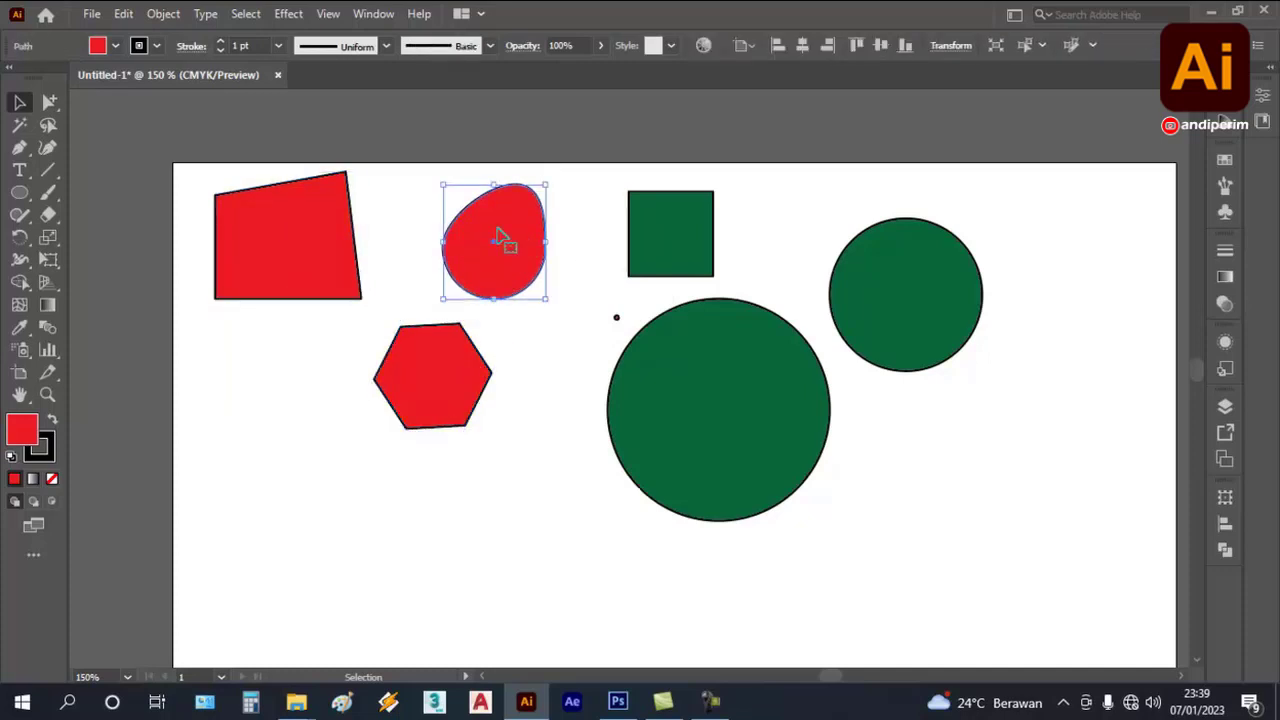
click(594, 207)
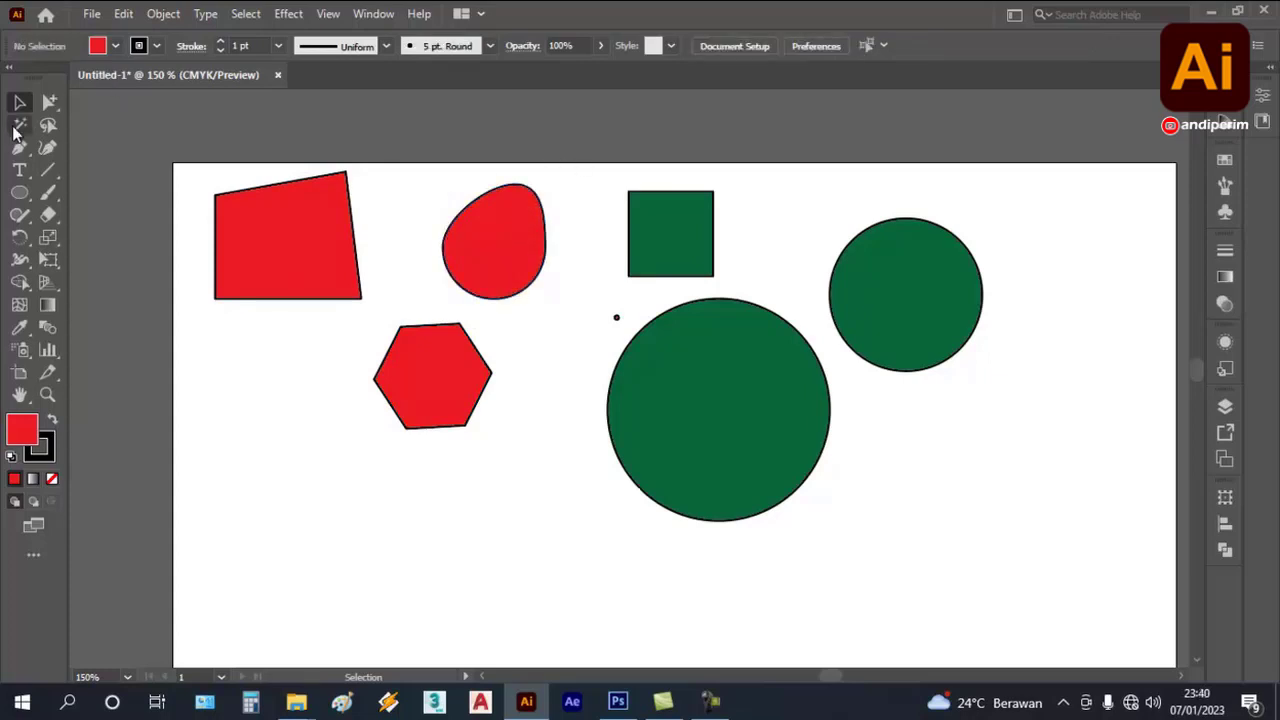
- Select all the red shapes with the Magic Wand Tool by sampling the quadrilateral, and deselect them
click(19, 125)
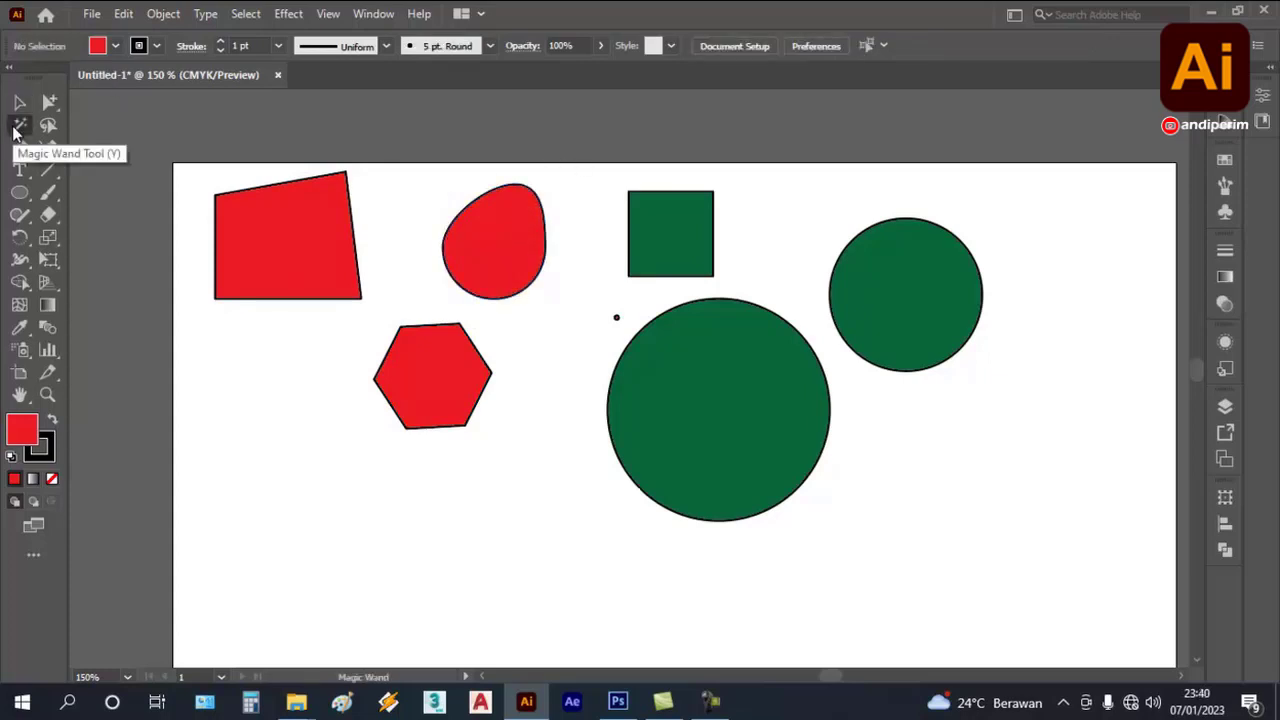
click(284, 210)
key(ctrl+equal)
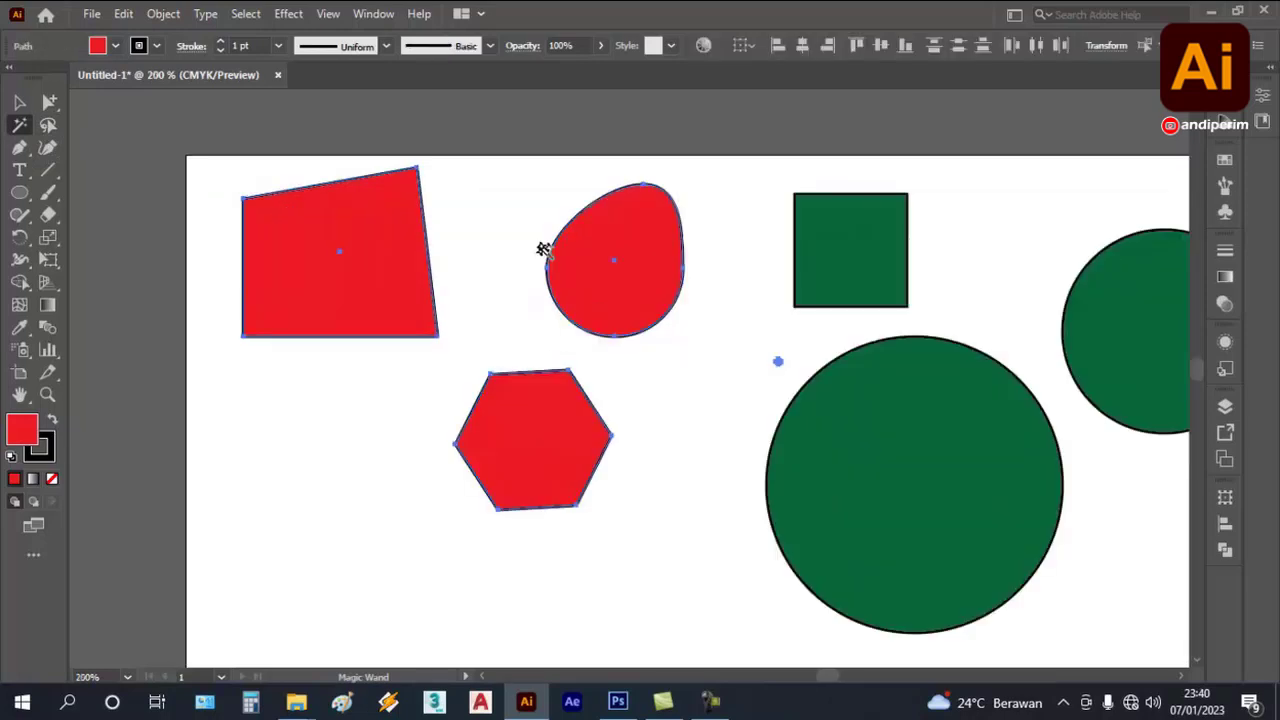
click(19, 102)
click(21, 126)
key(v)
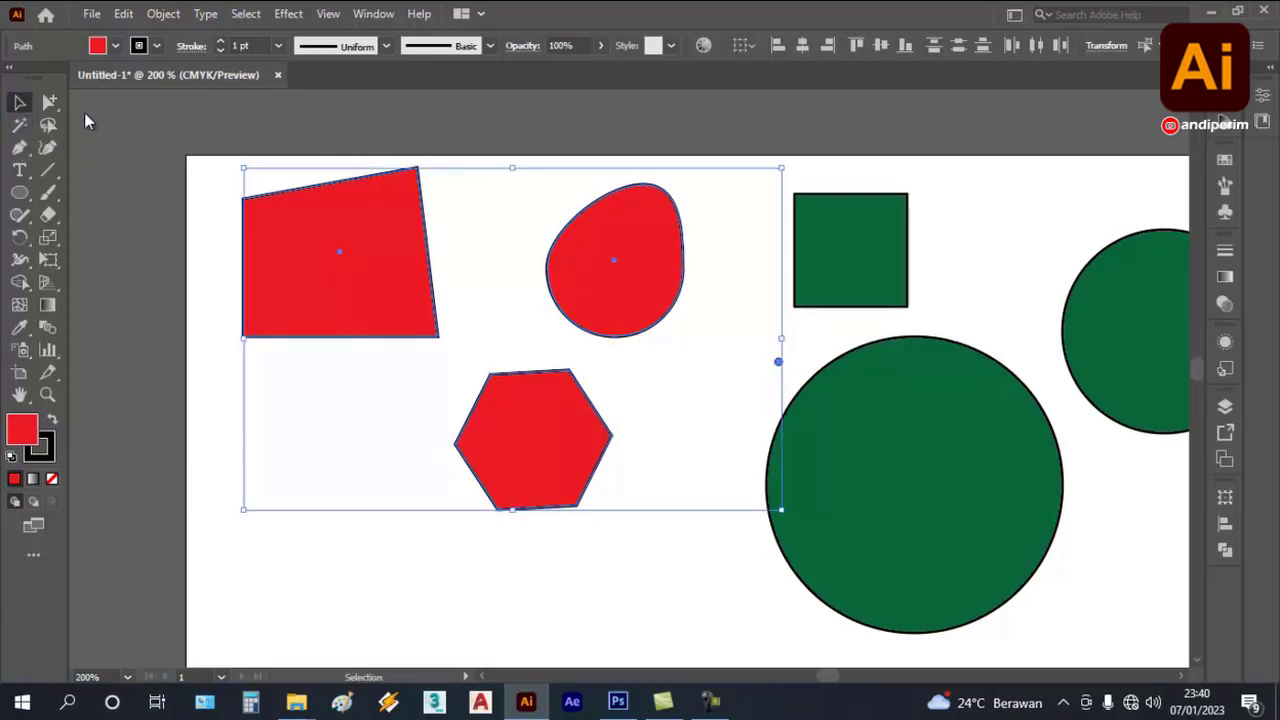
click(260, 155)
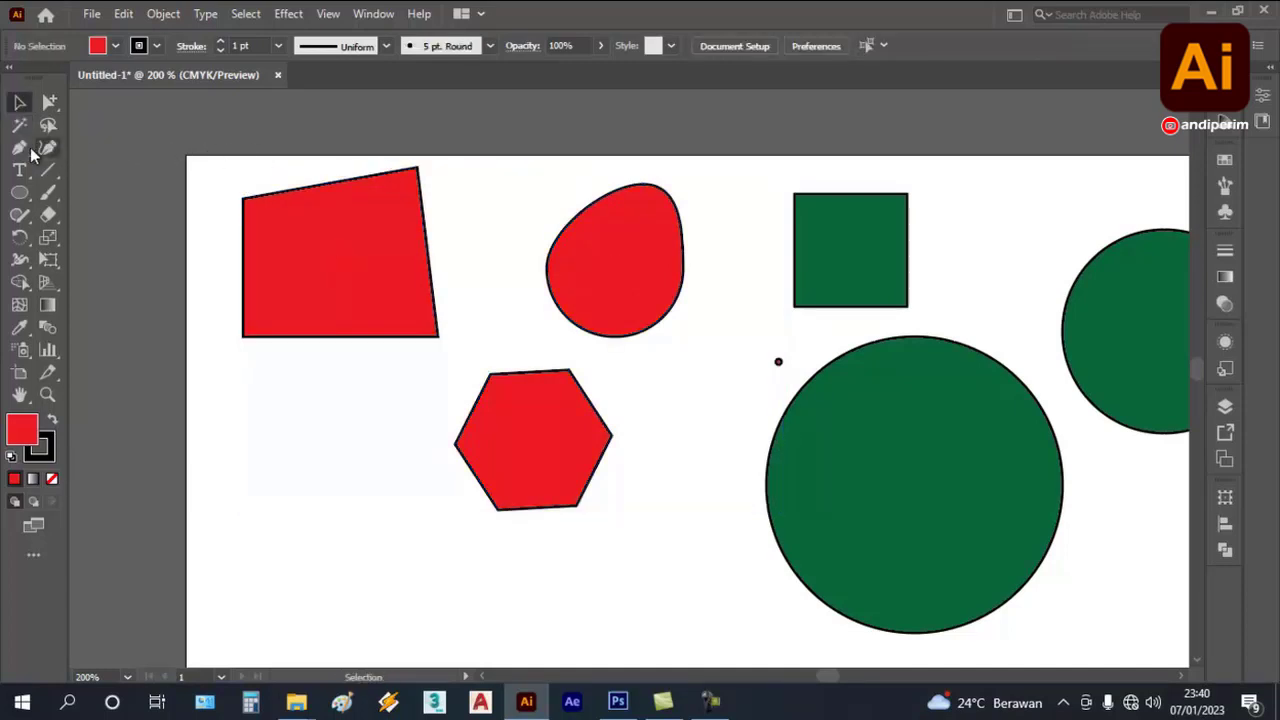
- Select all the green shapes with the Magic Wand Tool by sampling the small square, and deselect them
click(19, 125)
scroll(681, 229, down, 1)
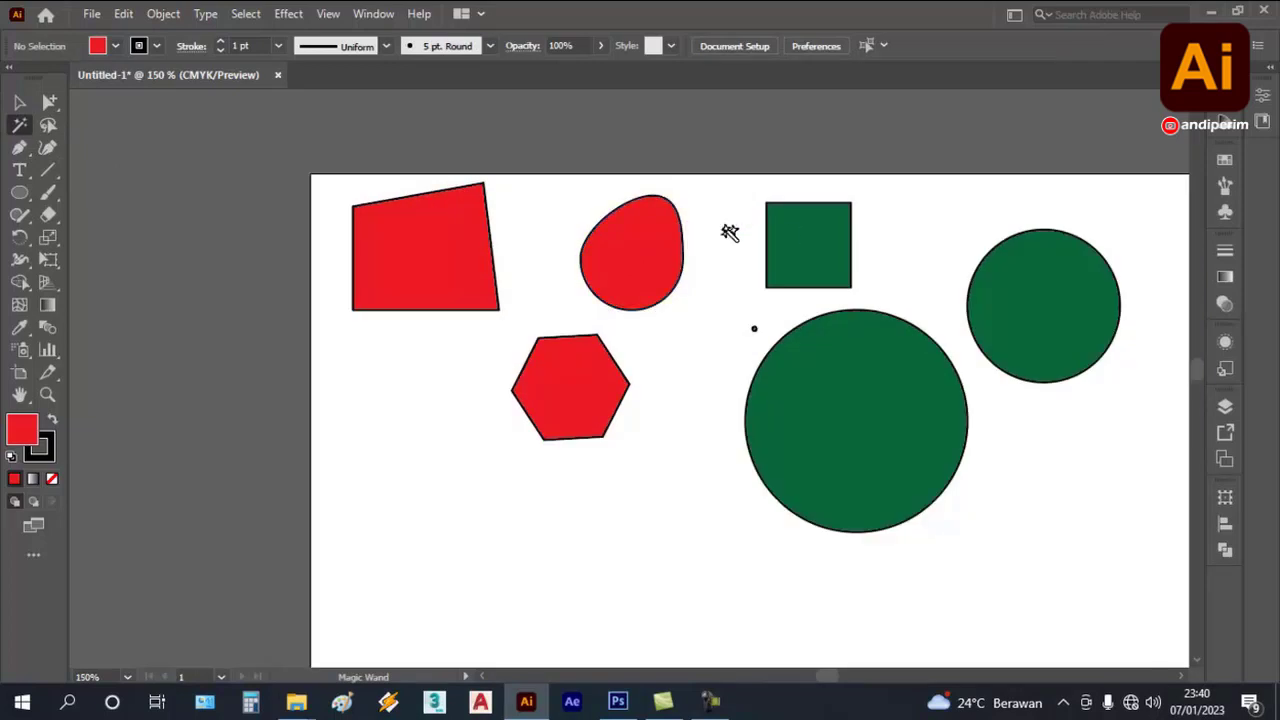
click(811, 230)
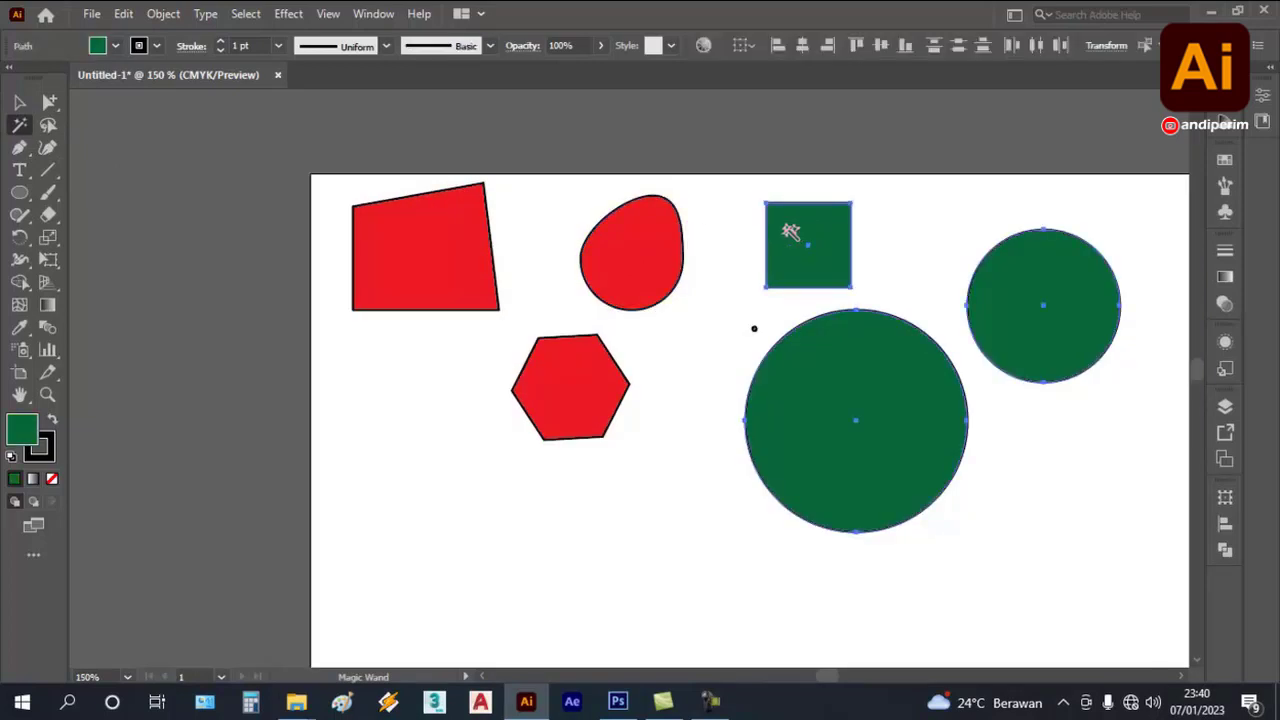
click(21, 103)
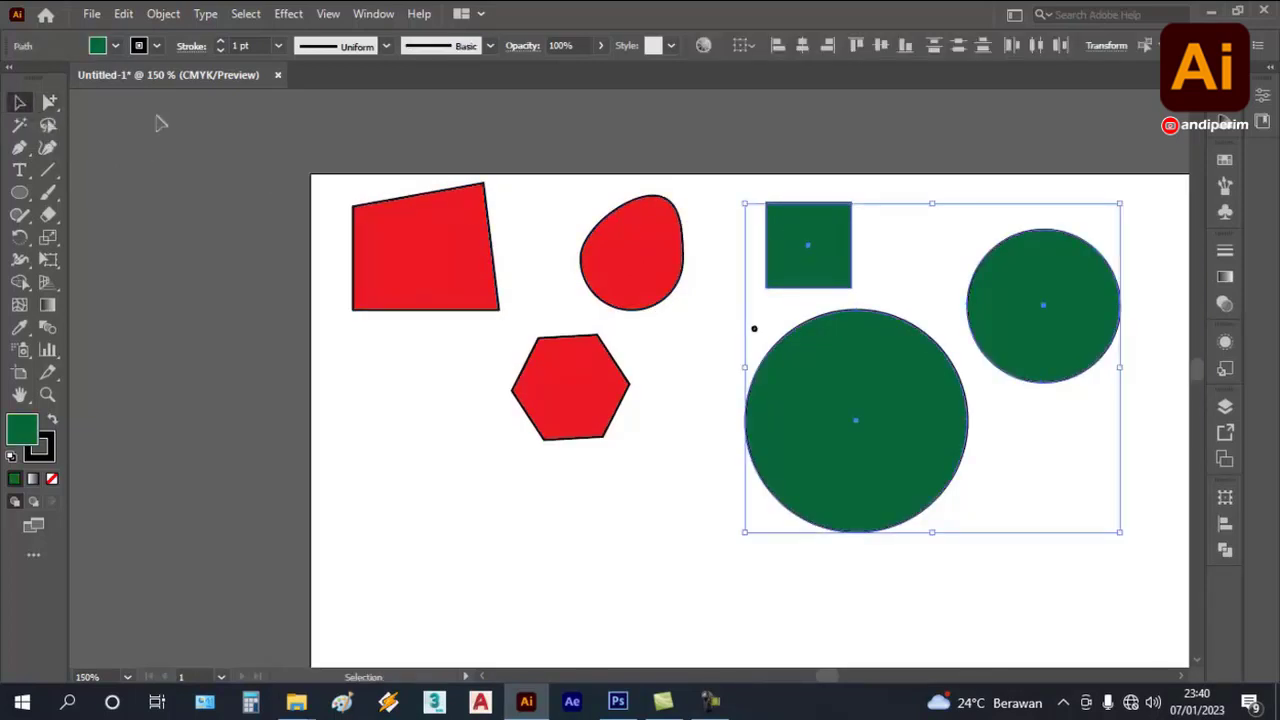
click(203, 123)
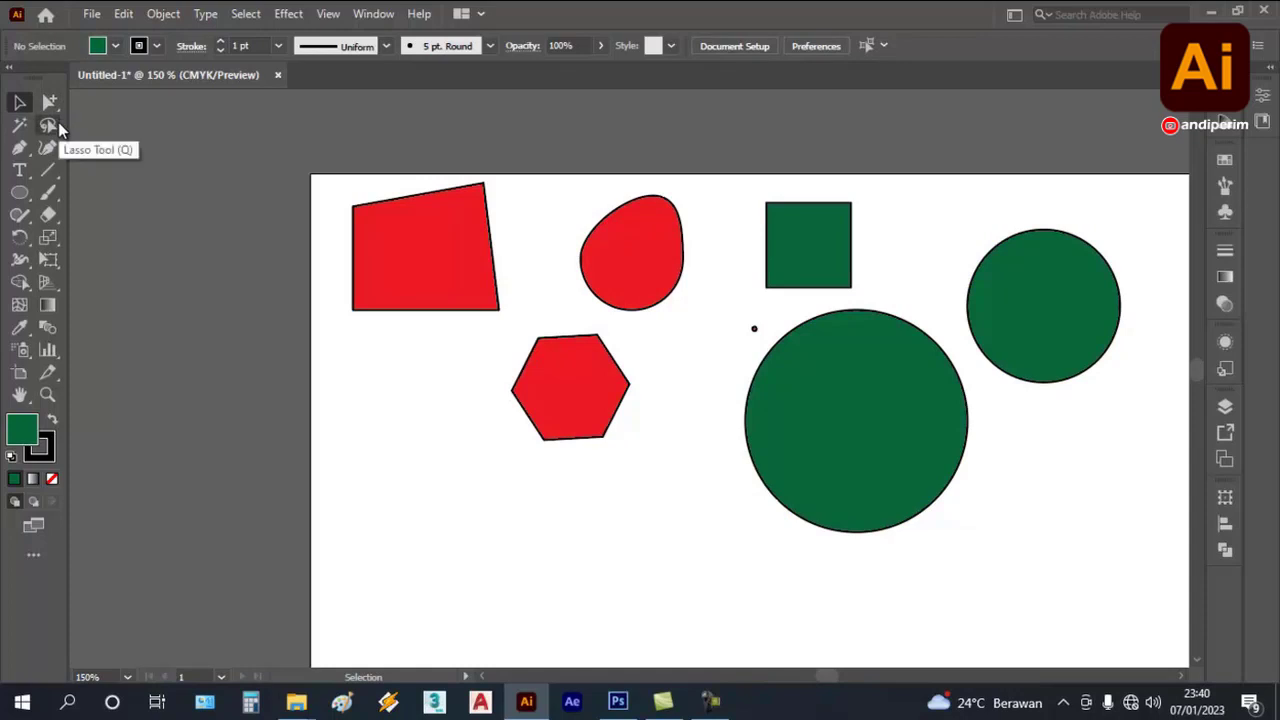
- Select only the lower-left anchor point of the red quadrilateral by encircling it with the Lasso Tool
click(50, 125)
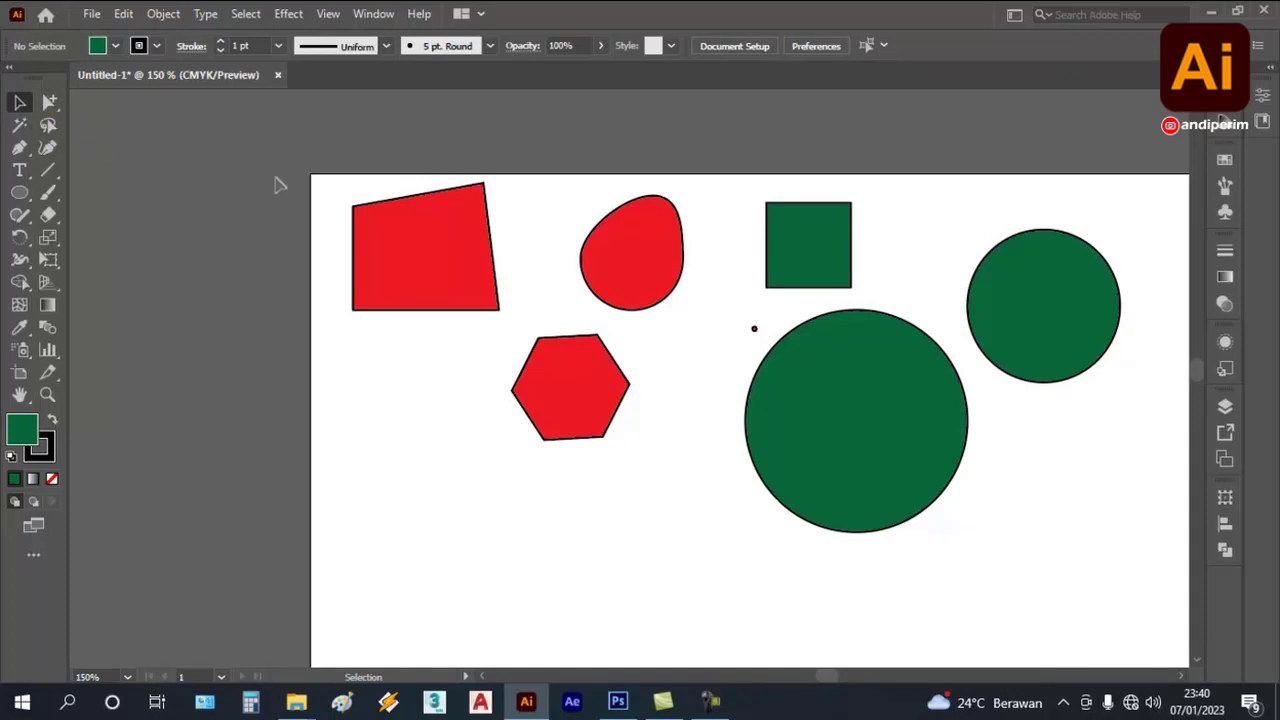
drag(56, 106, 110, 113)
click(50, 127)
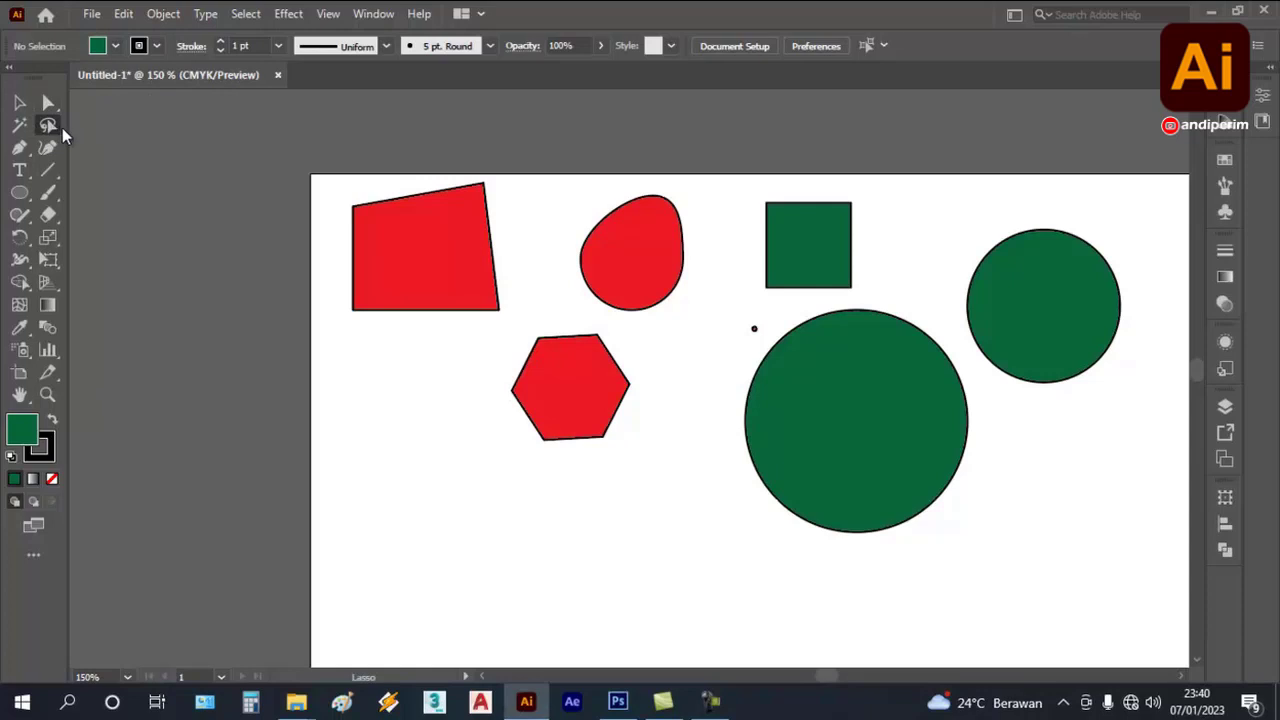
scroll(342, 309, up, 2)
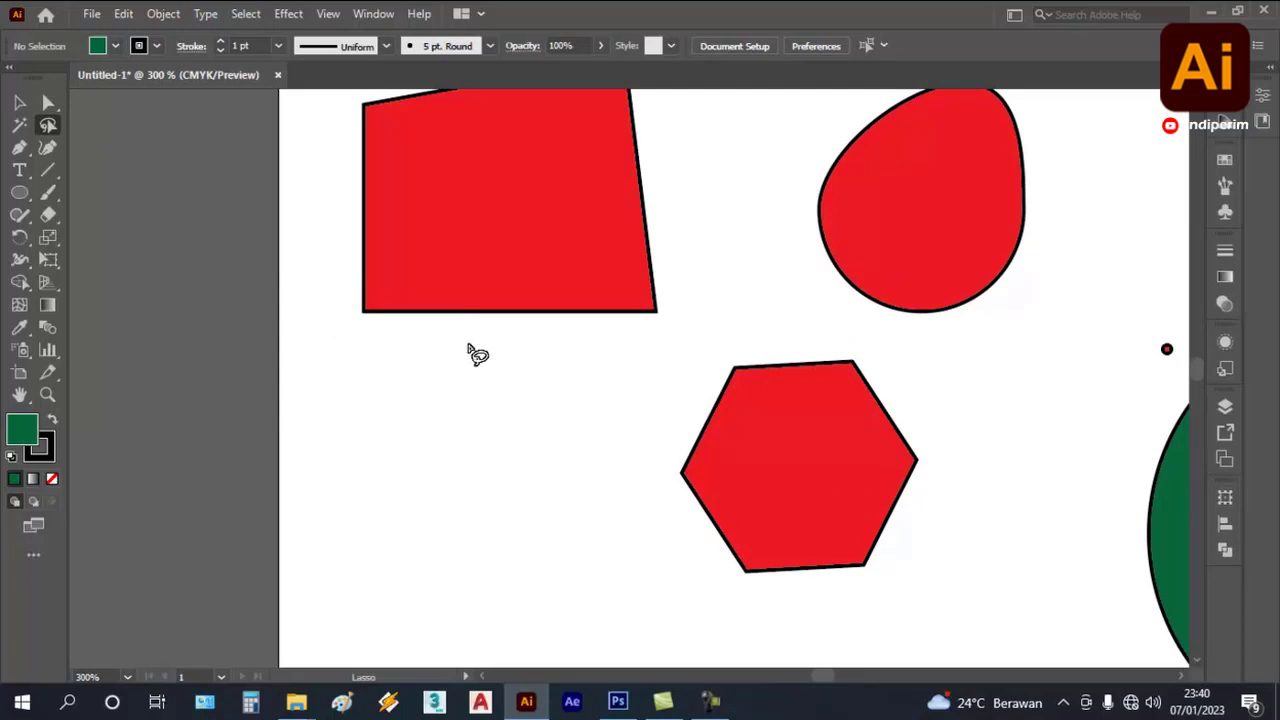
mouse_move(355, 280)
mouse_down()
mouse_move(322, 303)
mouse_move(391, 330)
mouse_move(341, 306)
mouse_move(369, 293)
mouse_move(390, 332)
mouse_move(357, 342)
mouse_move(339, 307)
mouse_up()
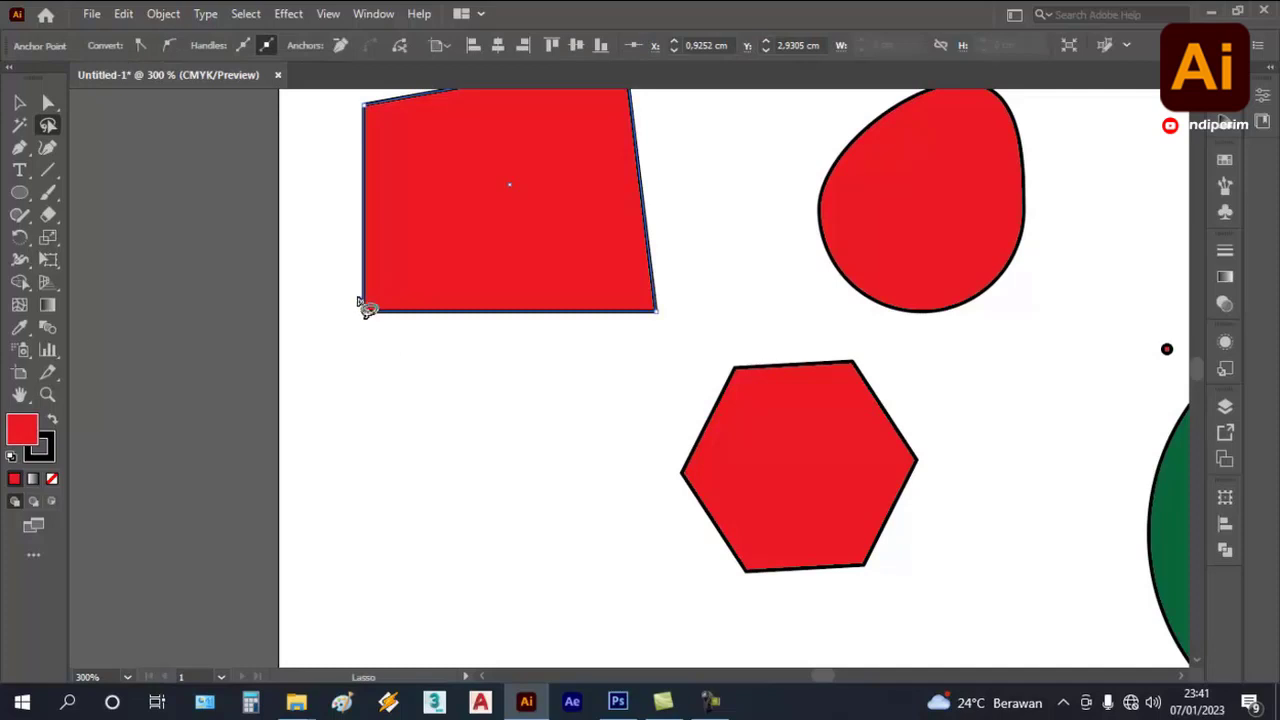
- Move the quadrilateral's selected lower-left anchor point outward to about X 0.65 cm, Y 2.90 cm with the Direct Selection Tool
scroll(371, 313, up, 2)
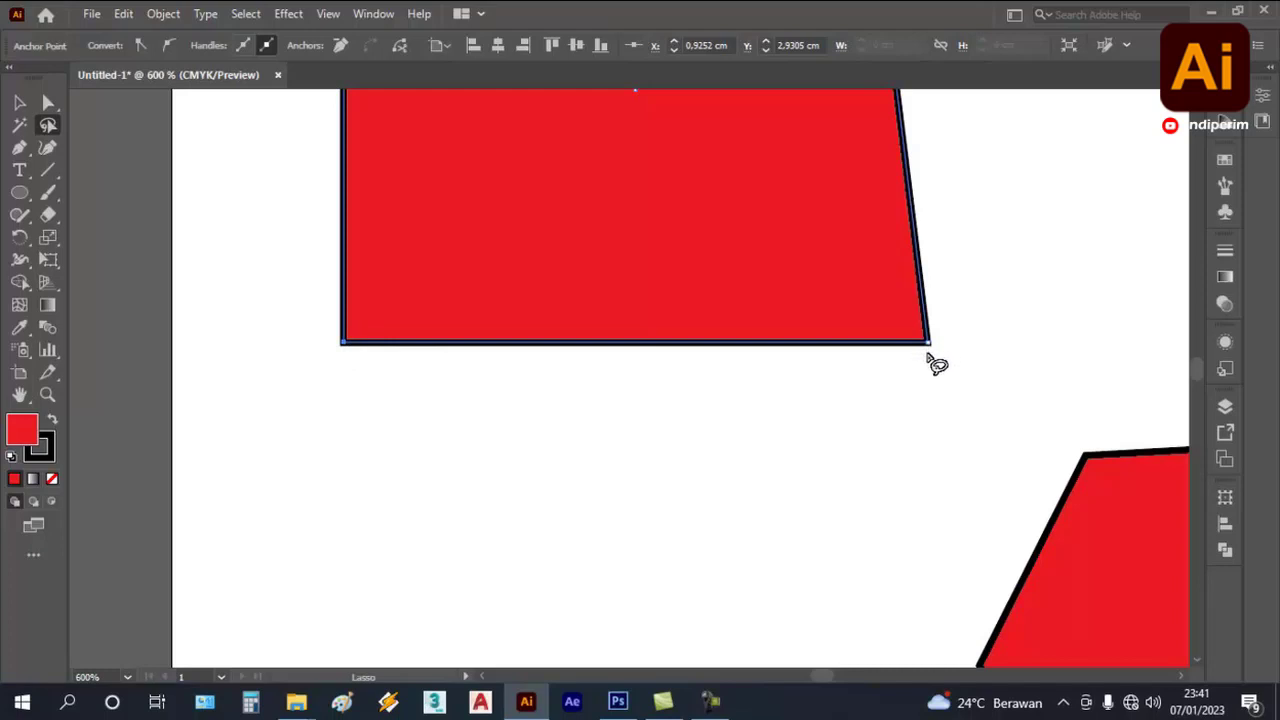
scroll(928, 350, down, 2)
scroll(893, 115, up, 1)
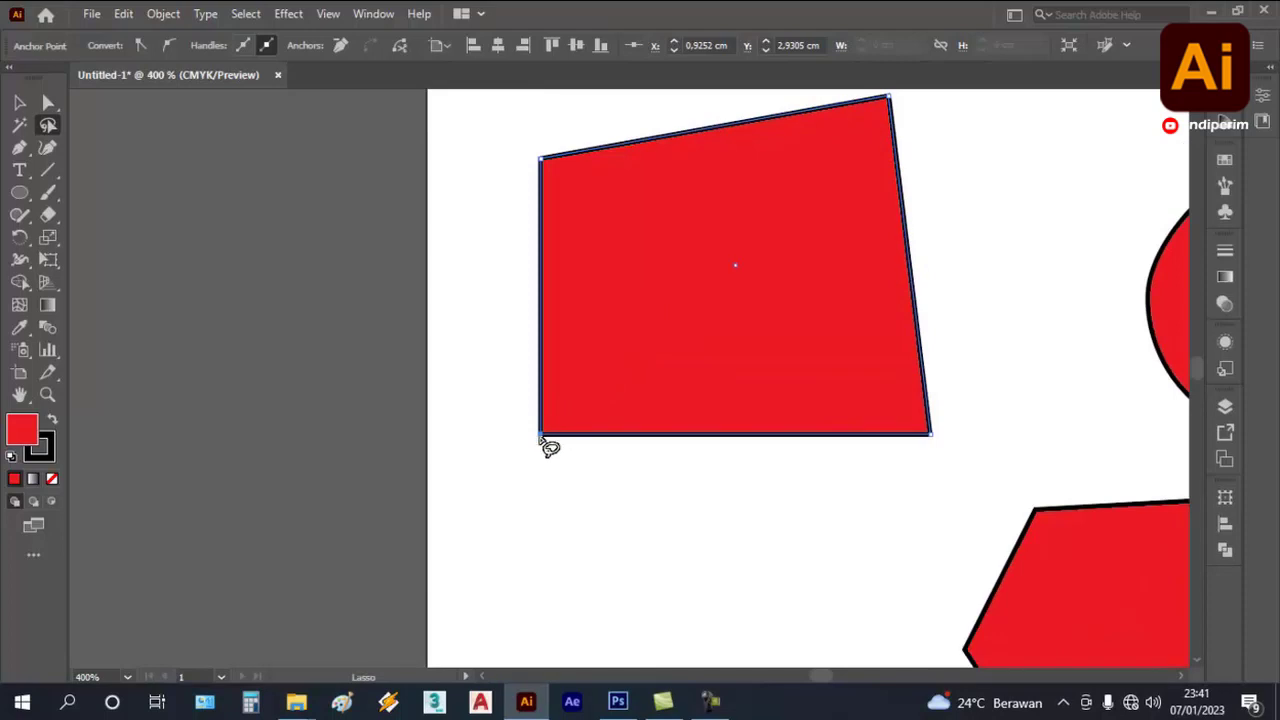
click(48, 102)
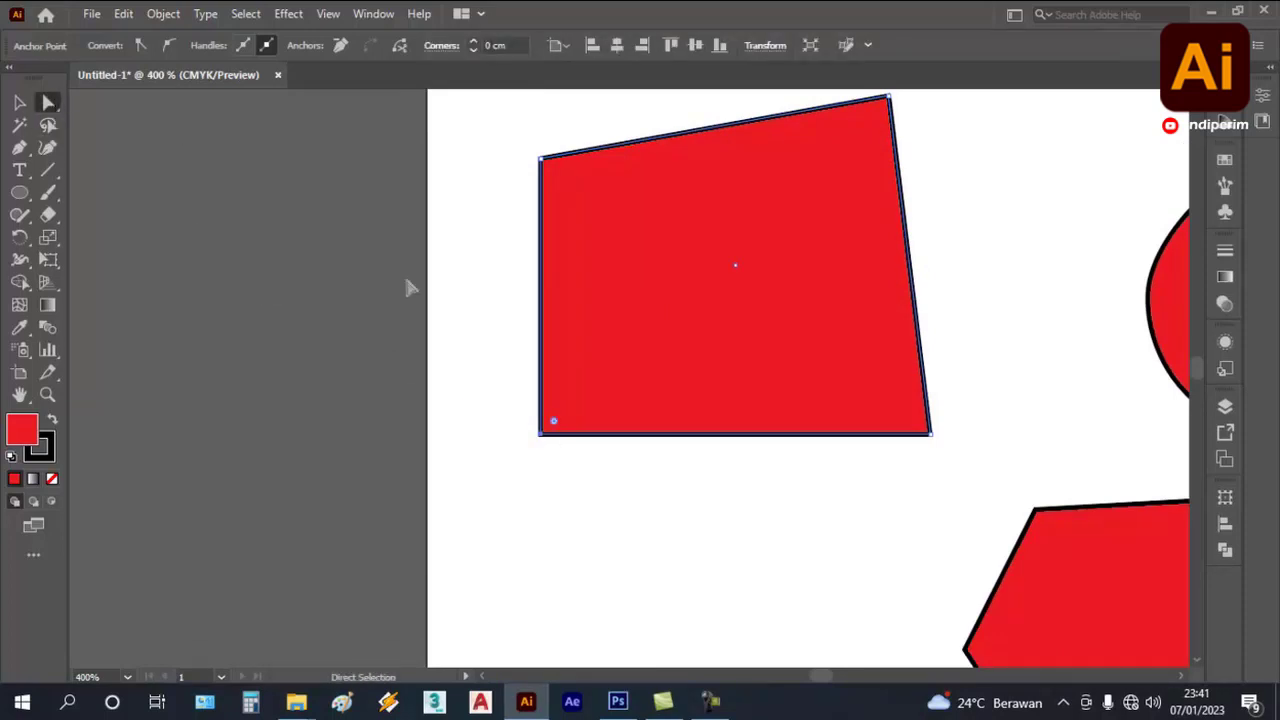
drag(541, 433, 505, 438)
key(ctrl+minus)
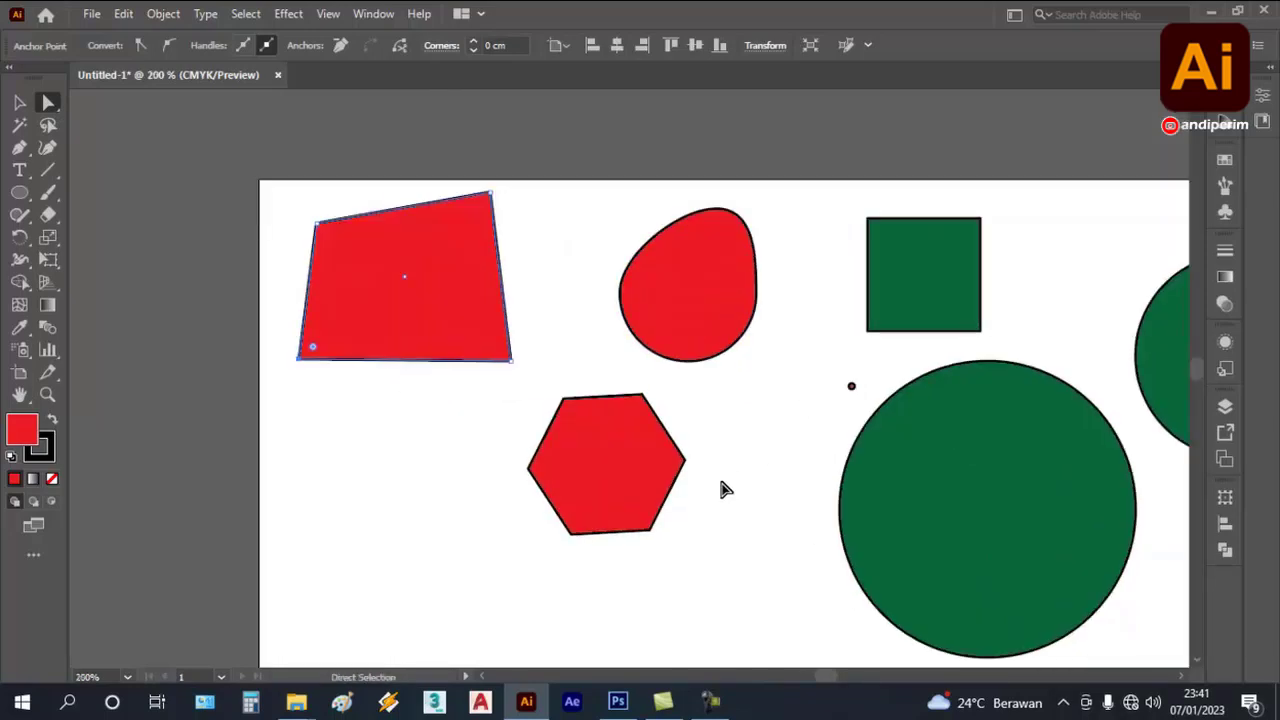
- Select the two bottom anchor points of the red hexagon with the Lasso Tool and activate the Direct Selection Tool
scroll(693, 512, up, 1)
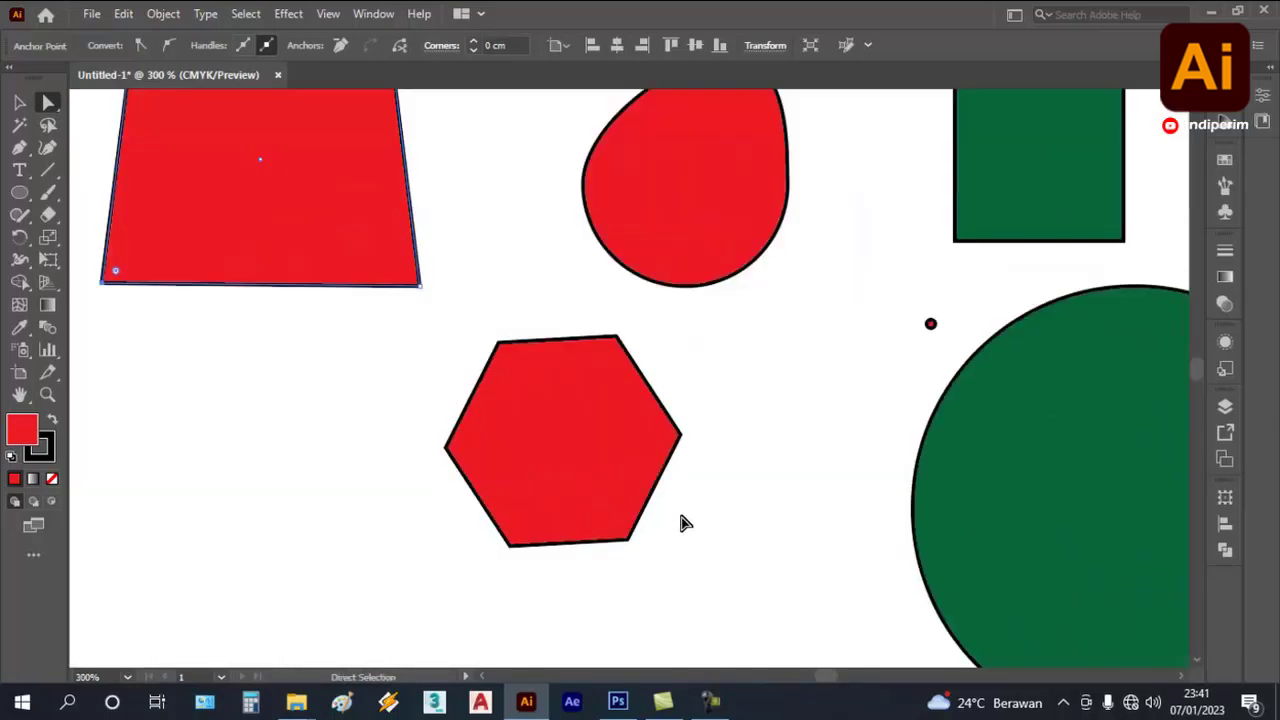
click(48, 127)
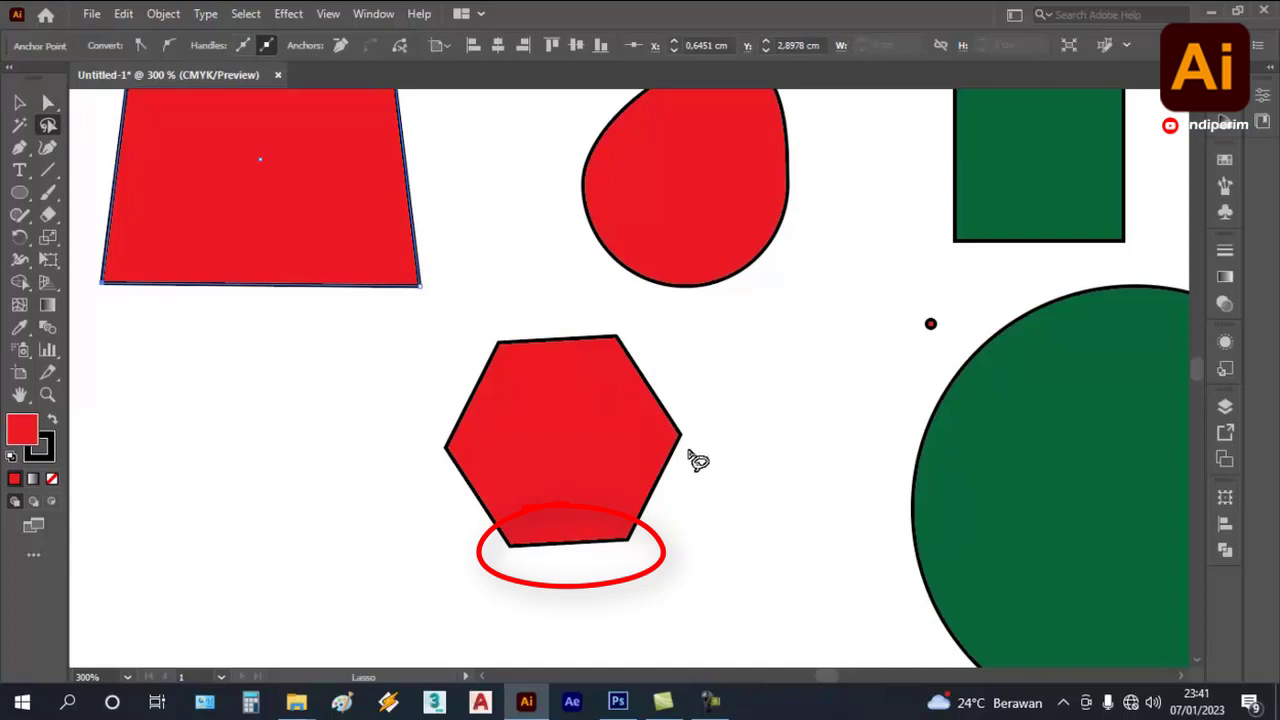
mouse_move(682, 452)
mouse_down()
mouse_move(595, 458)
mouse_move(480, 523)
mouse_move(478, 579)
mouse_move(581, 592)
mouse_move(676, 577)
mouse_move(710, 549)
mouse_move(700, 474)
mouse_up()
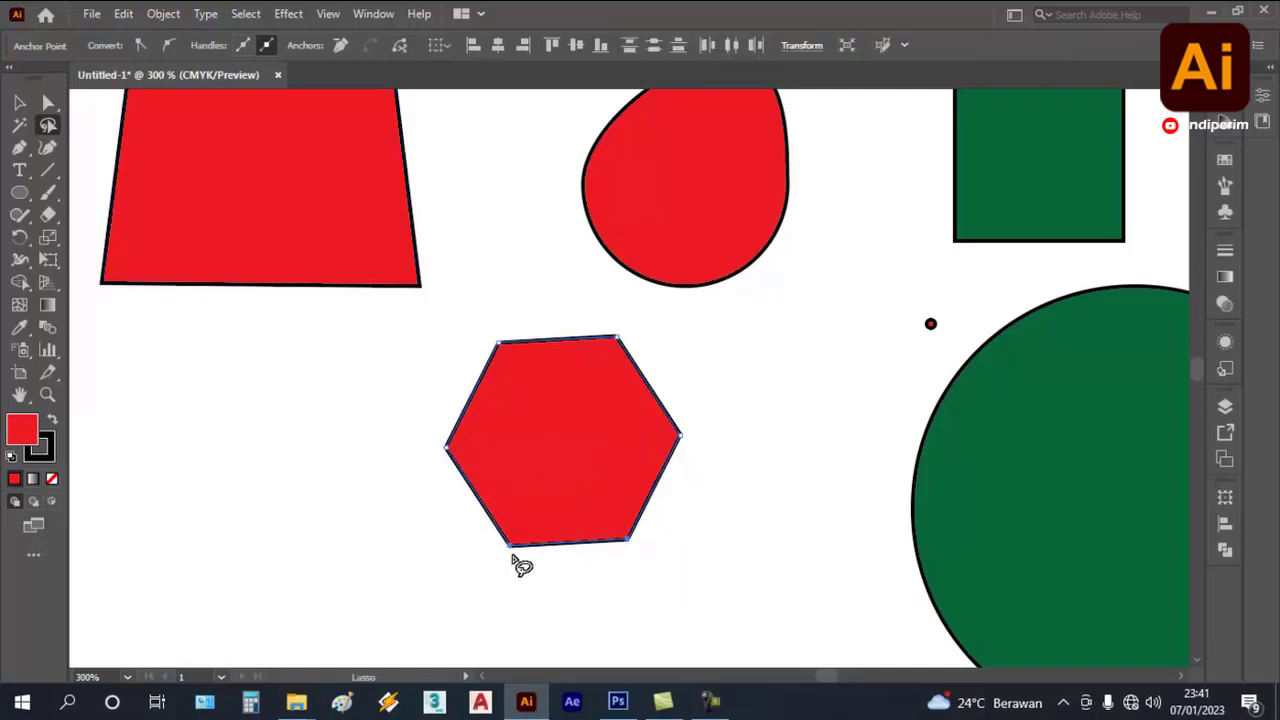
scroll(517, 560, up, 2)
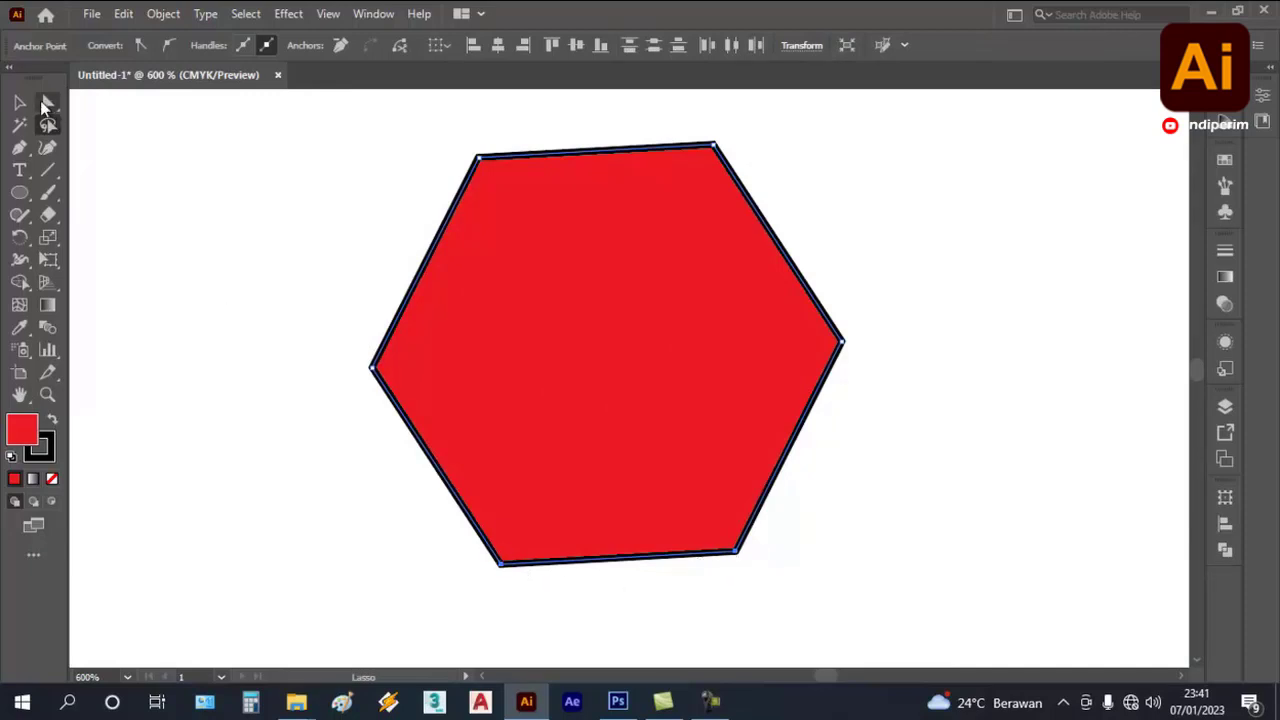
click(44, 105)
scroll(276, 232, down, 1)
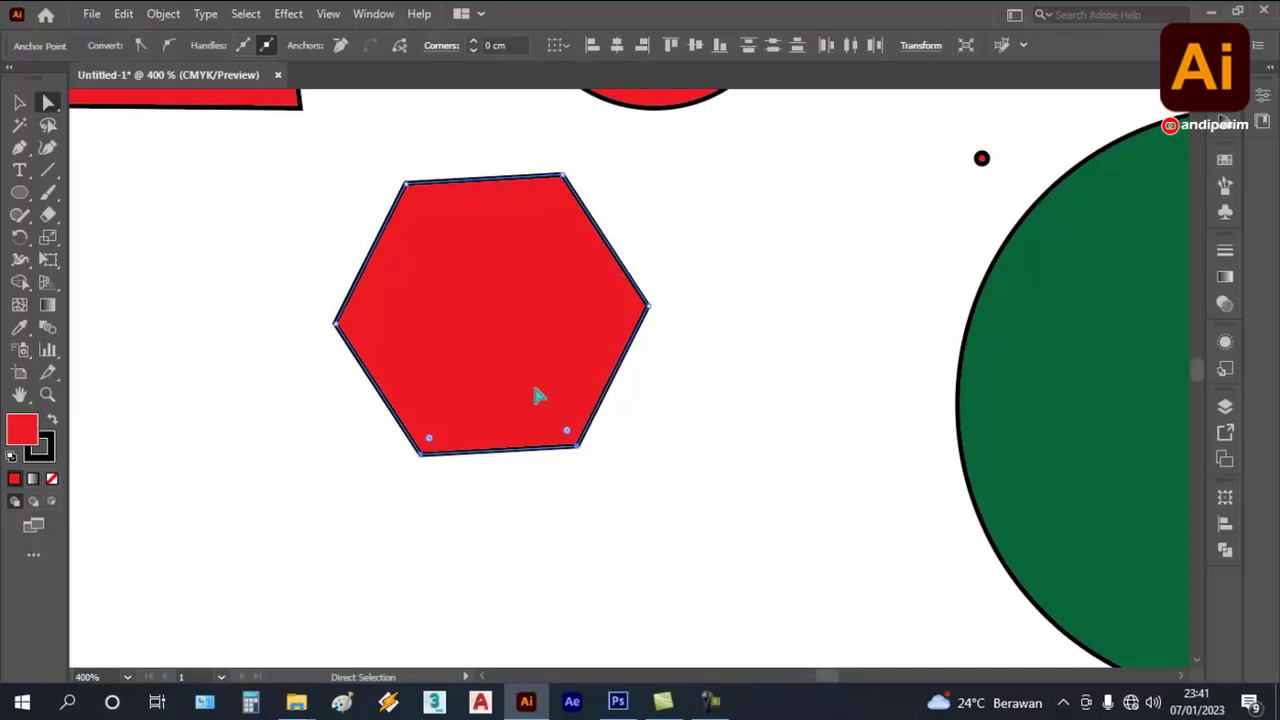
- Move the two selected bottom anchor points of the red hexagon together slightly down and to the left
drag(582, 450, 540, 474)
scroll(601, 492, down, 1)
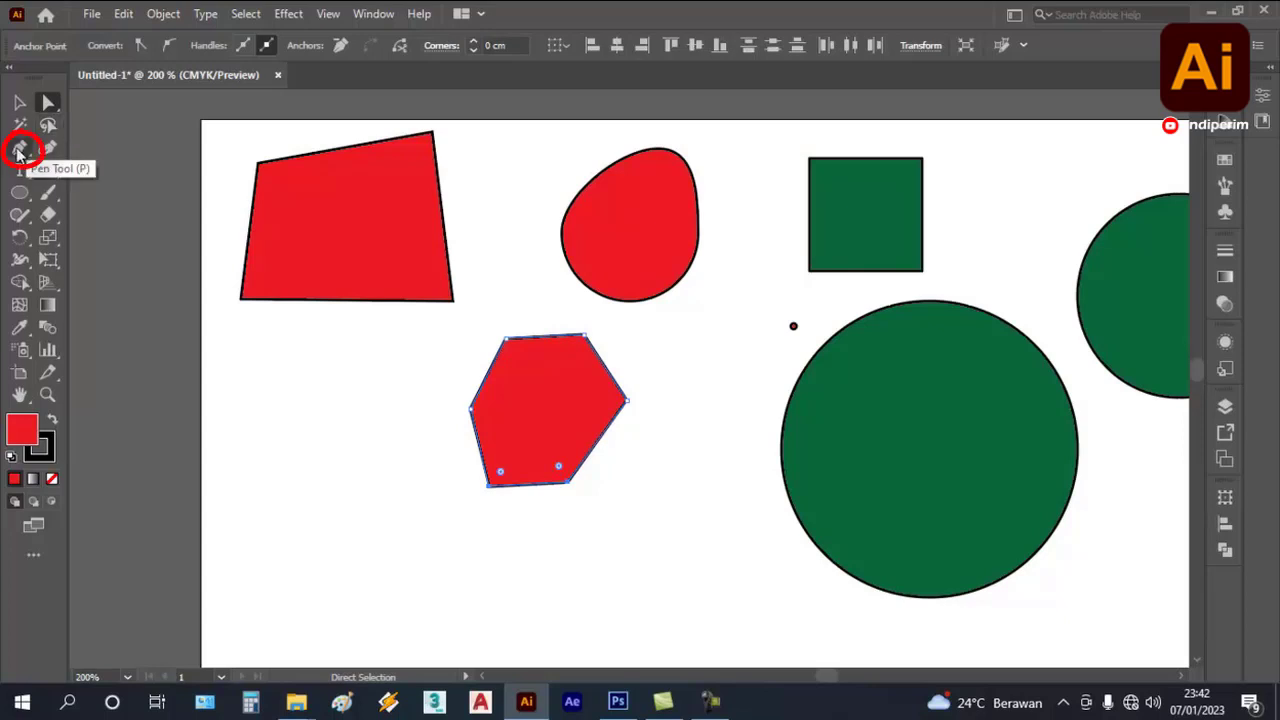
- Draw a two-segment wave below the red shapes with the Pen Tool, with smooth anchors at about X 5.11, Y 8.82 cm and X 10.73, Y 8.76 cm
click(18, 150)
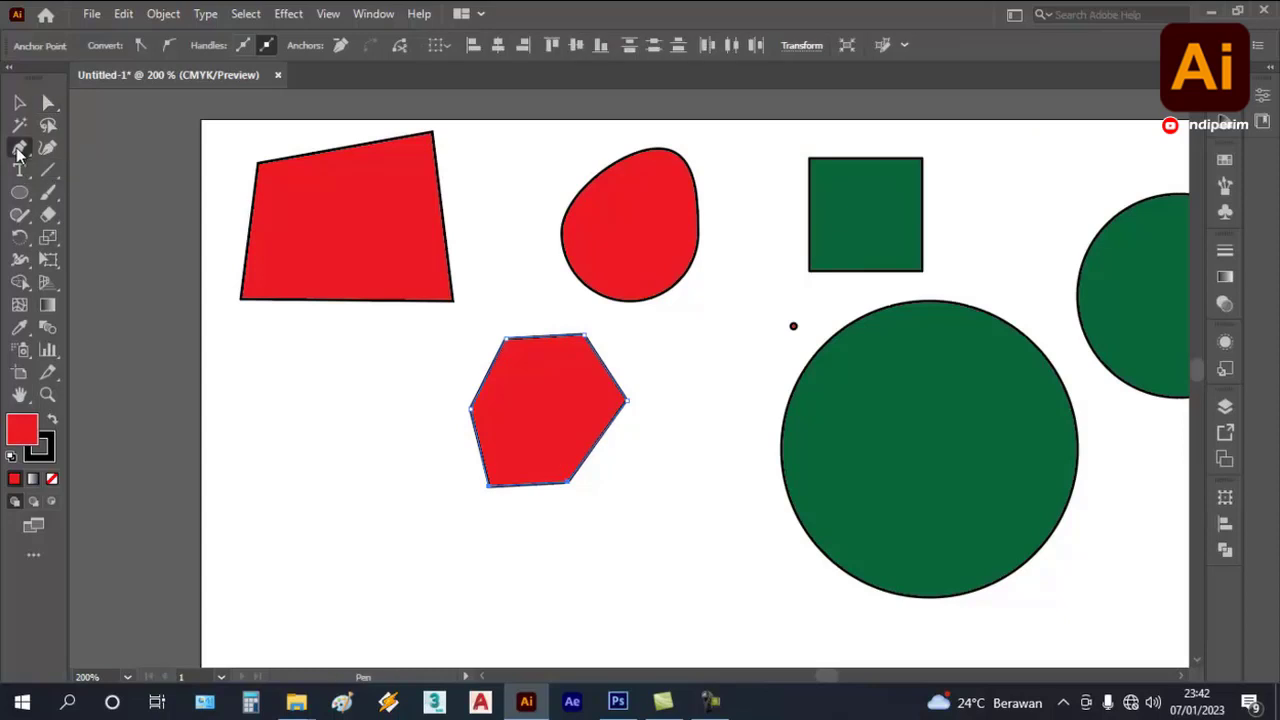
scroll(265, 182, down, 1)
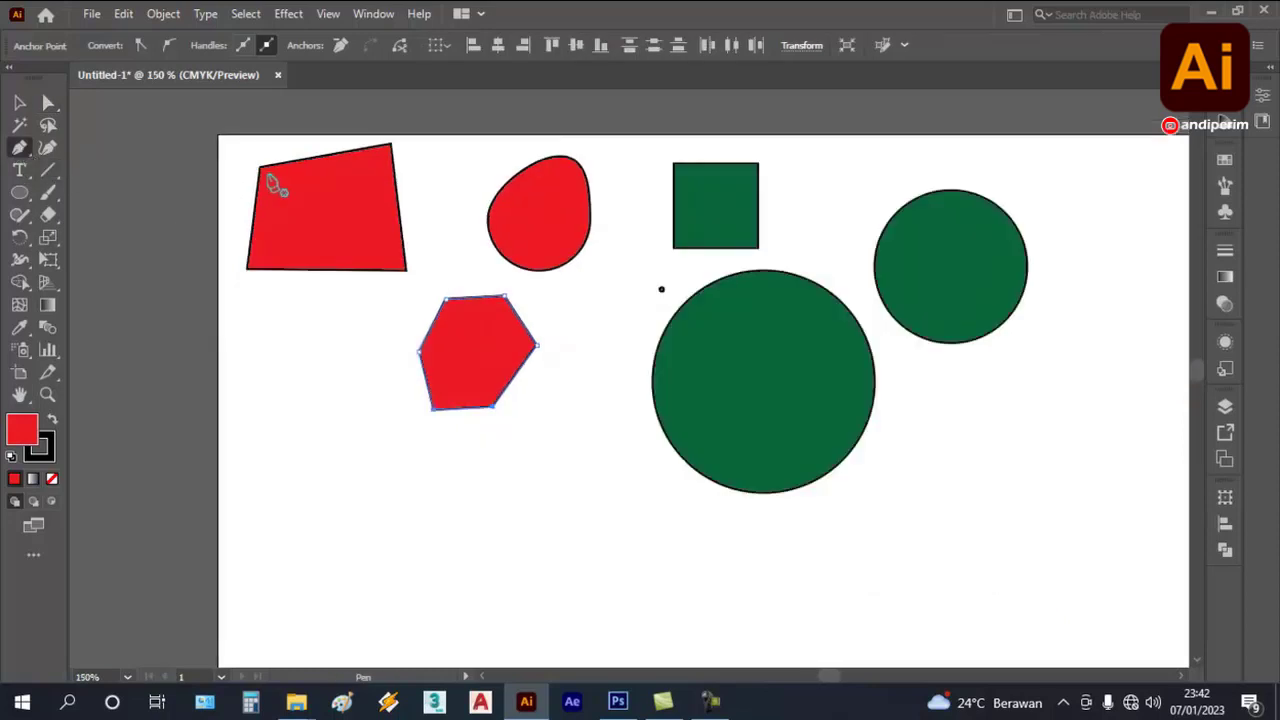
scroll(272, 185, down, 1)
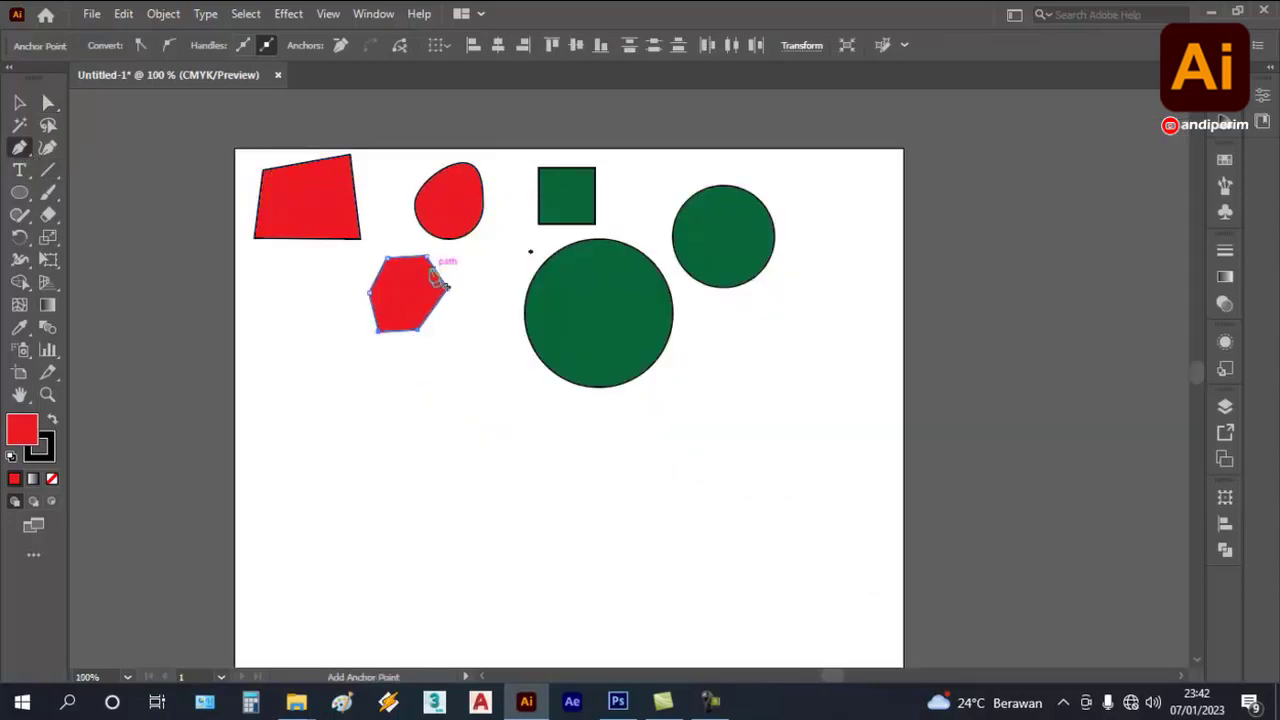
scroll(470, 250, up, 1)
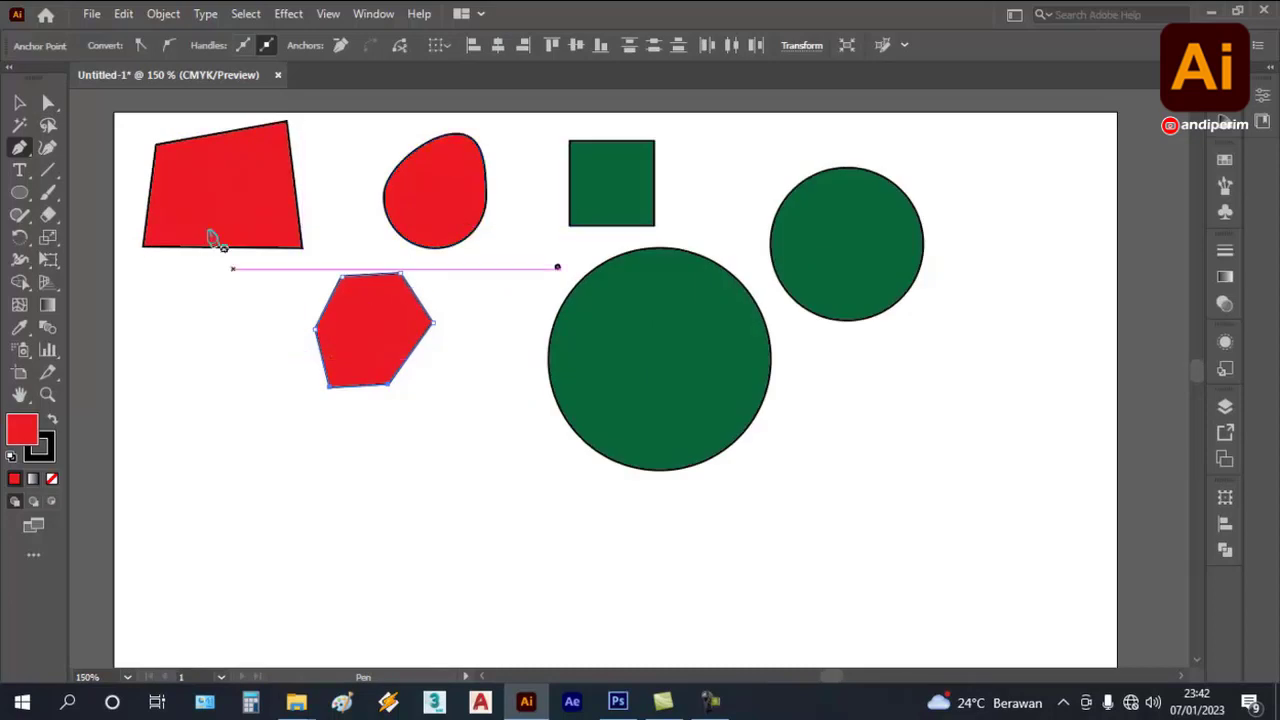
scroll(357, 203, down, 1)
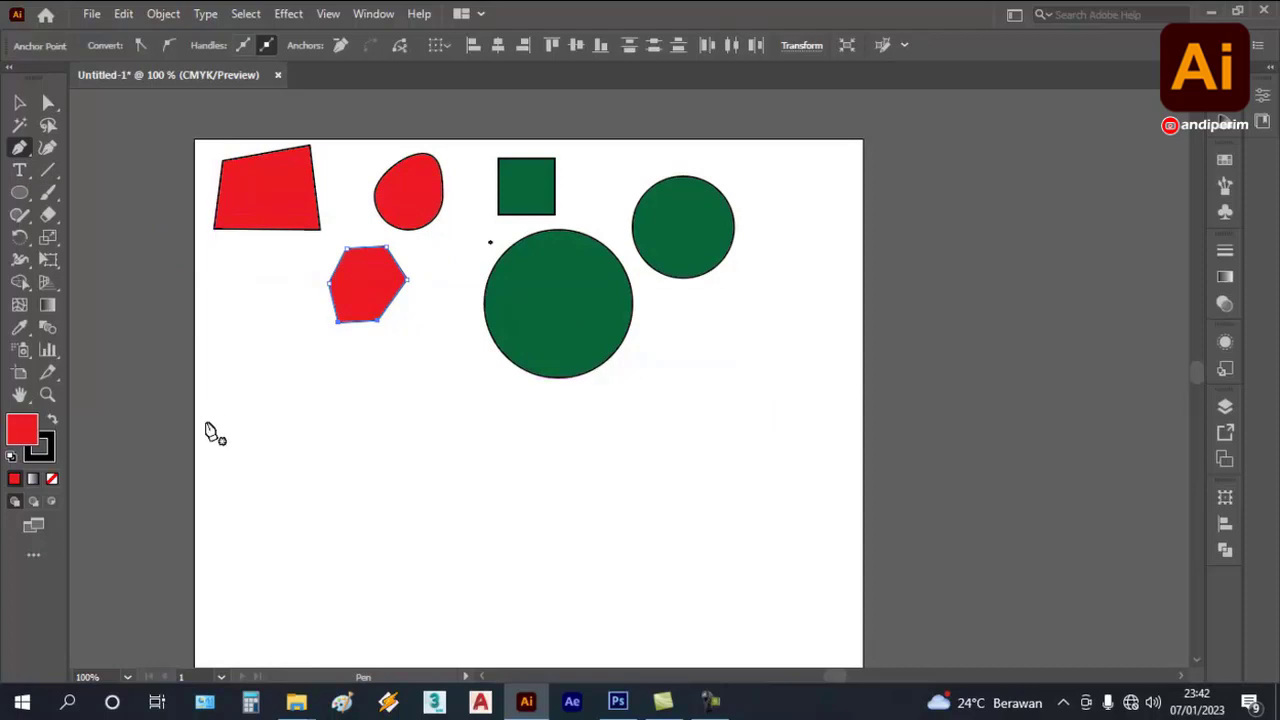
click(205, 417)
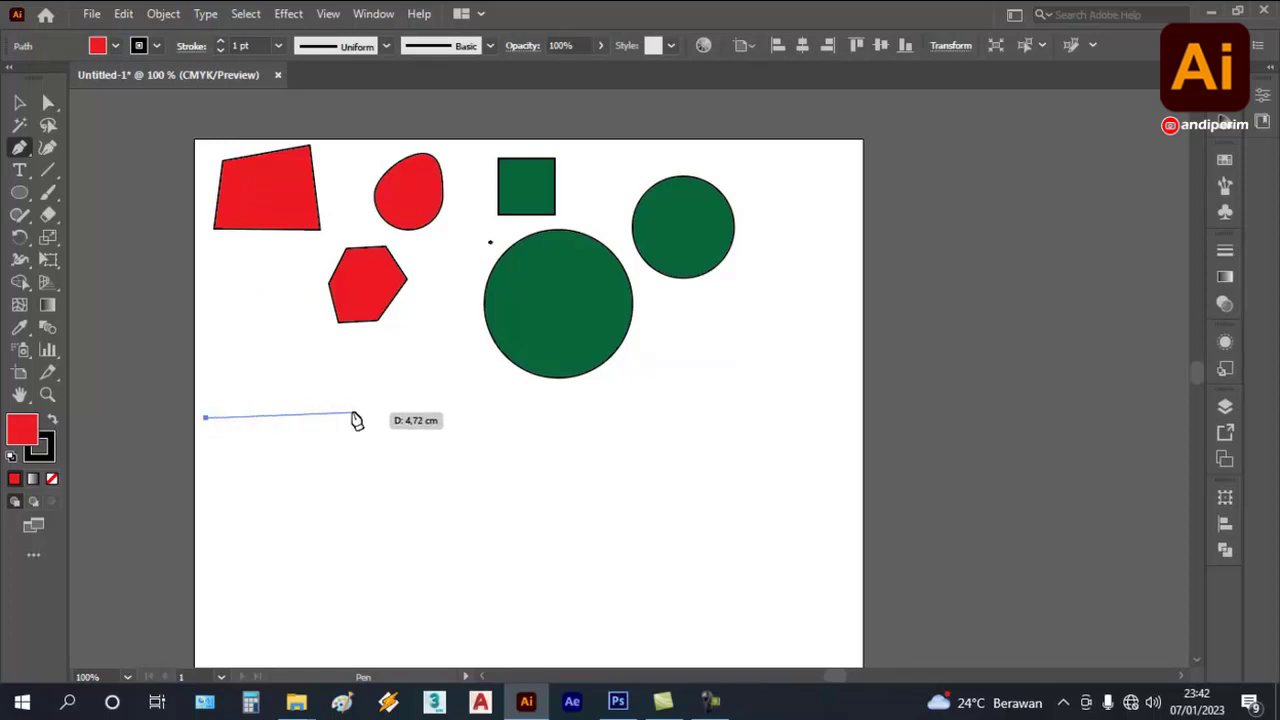
click(353, 413)
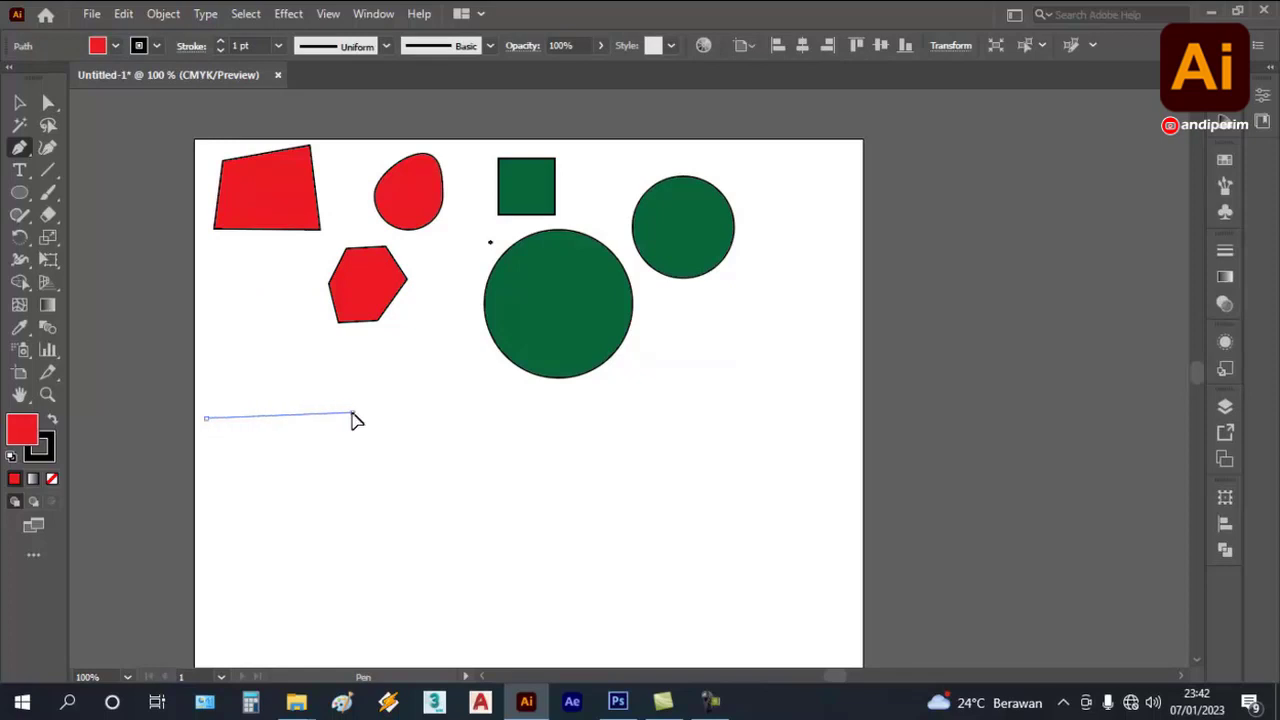
drag(353, 414, 451, 468)
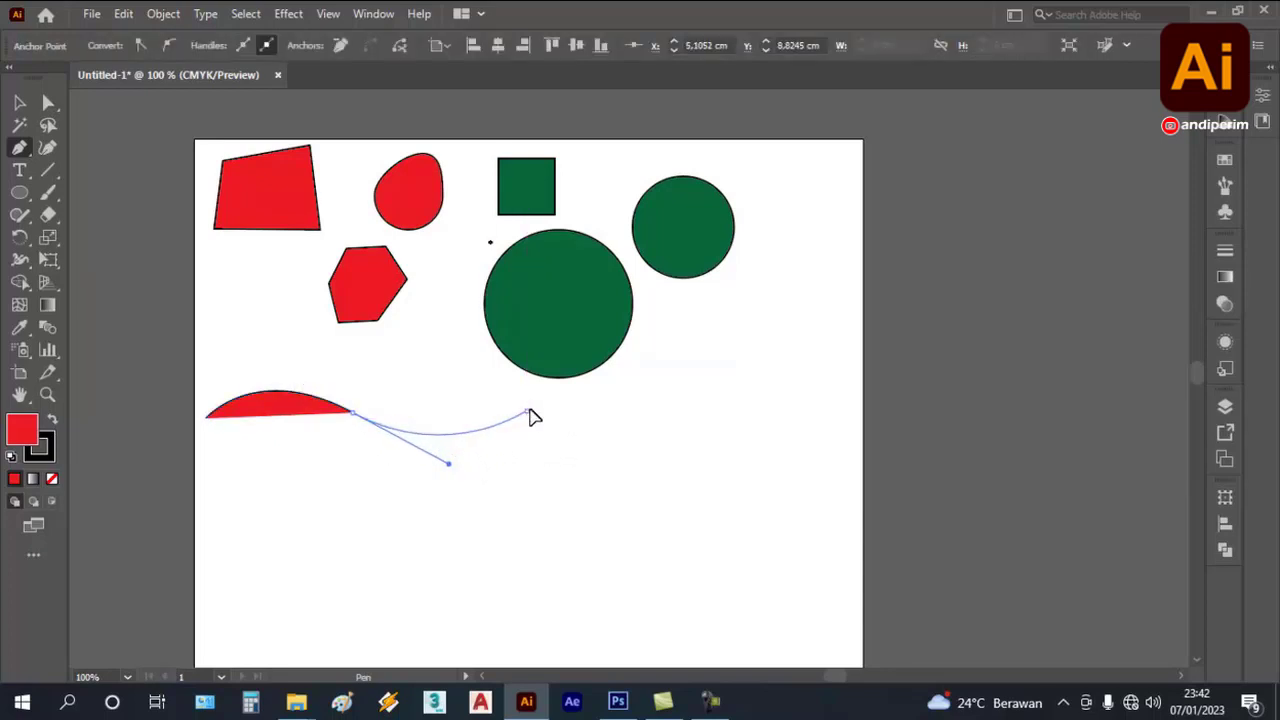
drag(529, 414, 561, 401)
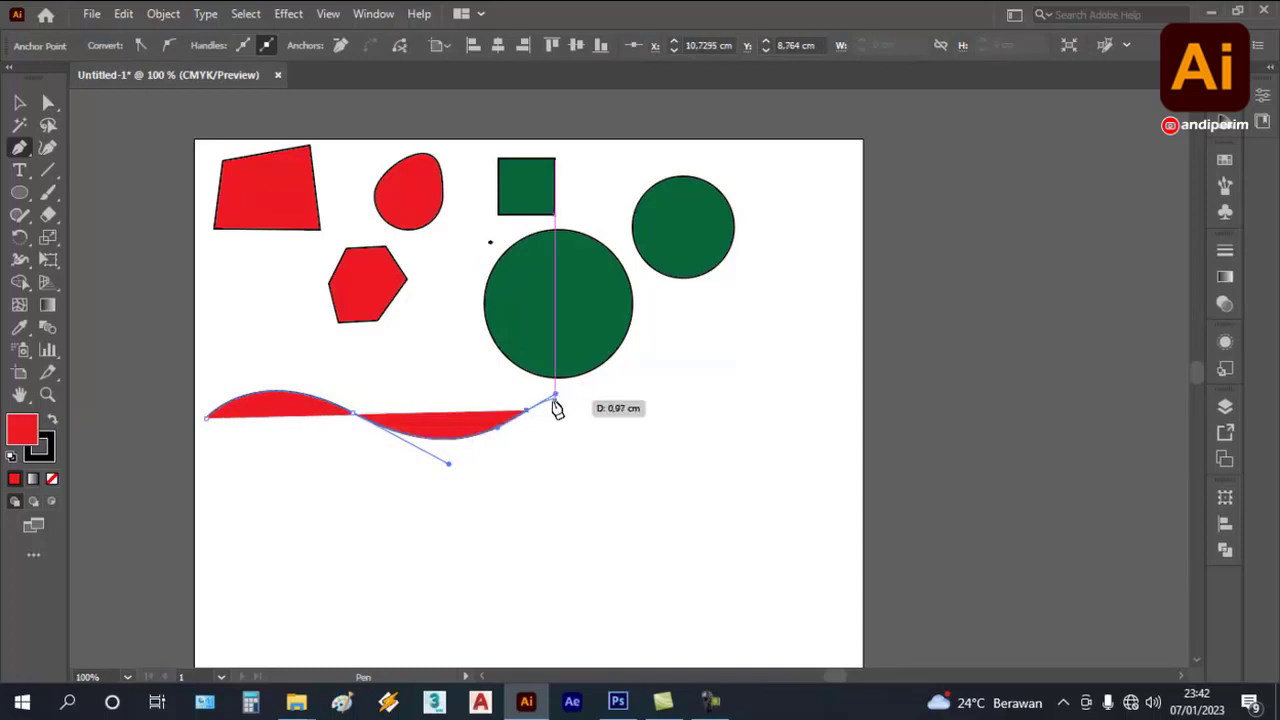
- Remove the outgoing direction handle from the wave's last anchor point with the Pen Tool
scroll(558, 402, up, 1)
scroll(556, 408, down, 1)
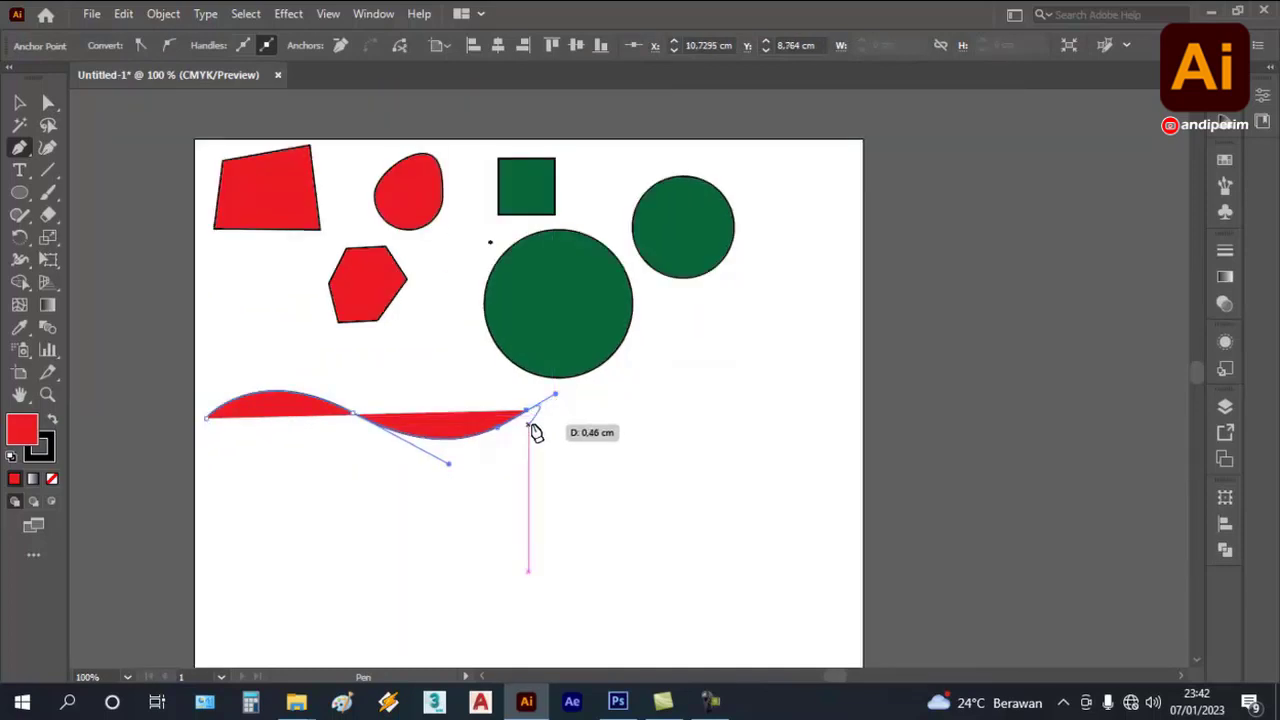
scroll(536, 432, up, 1)
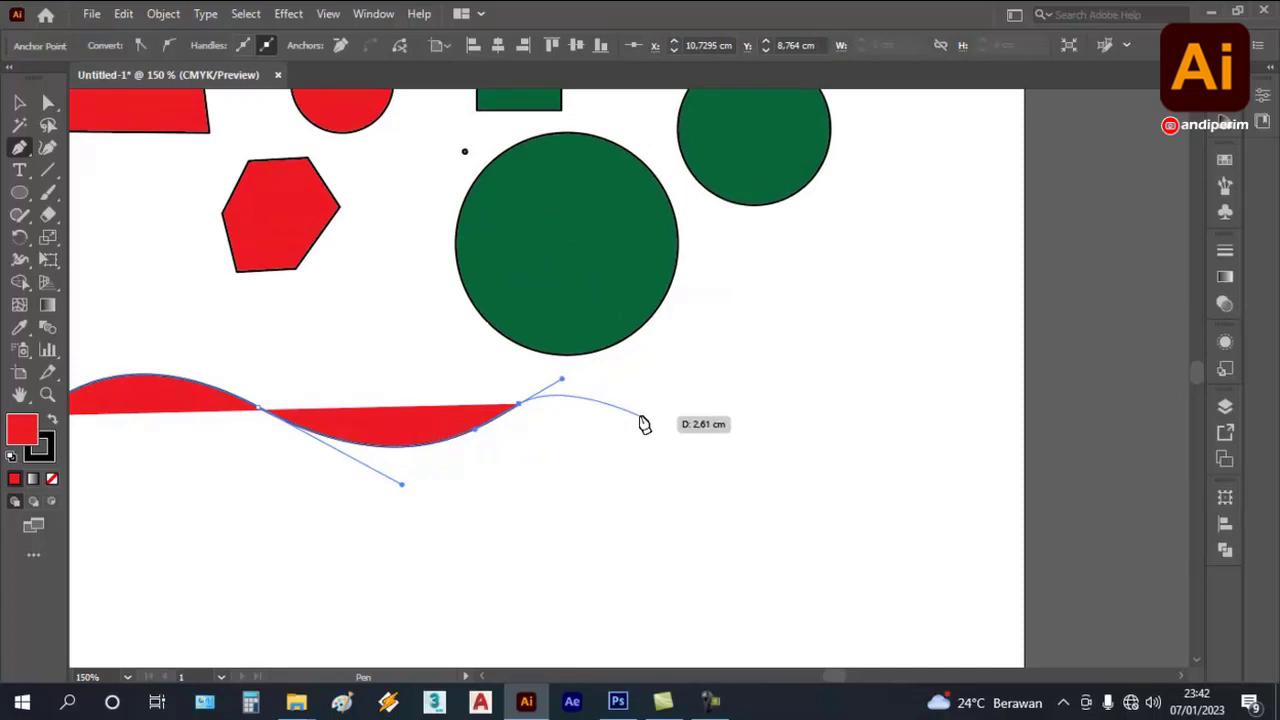
click(519, 405)
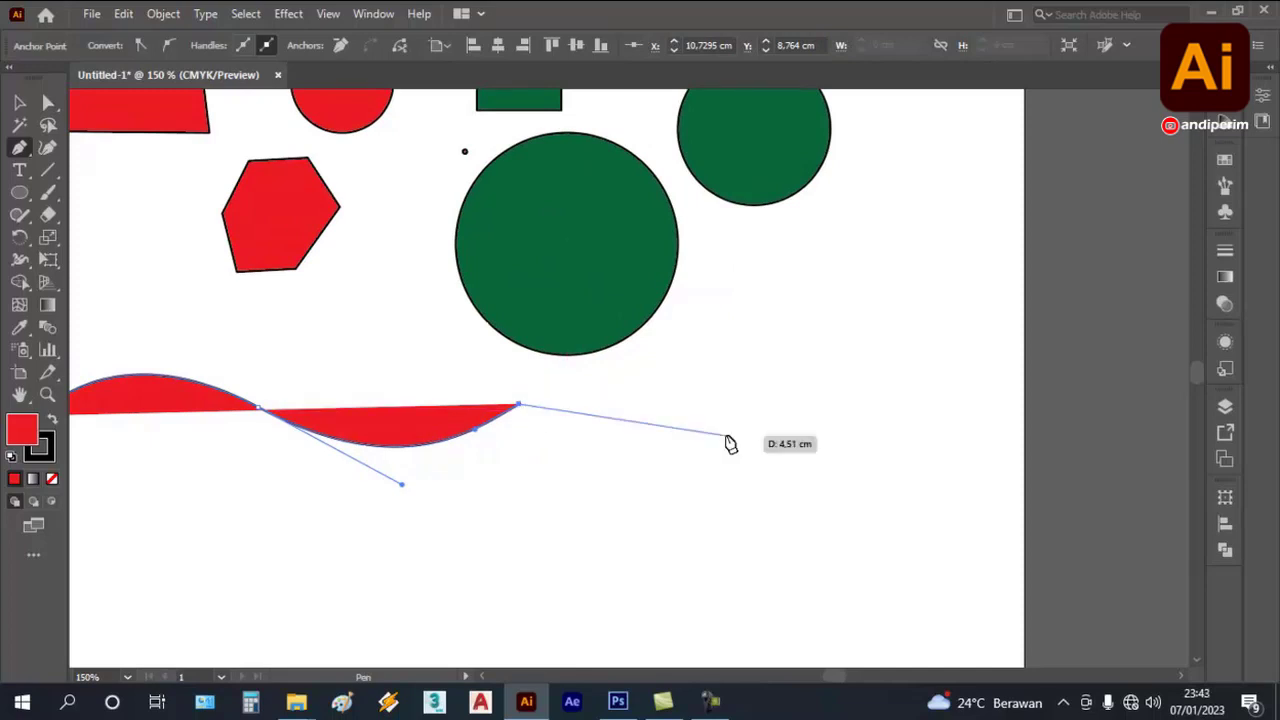
scroll(731, 444, down, 1)
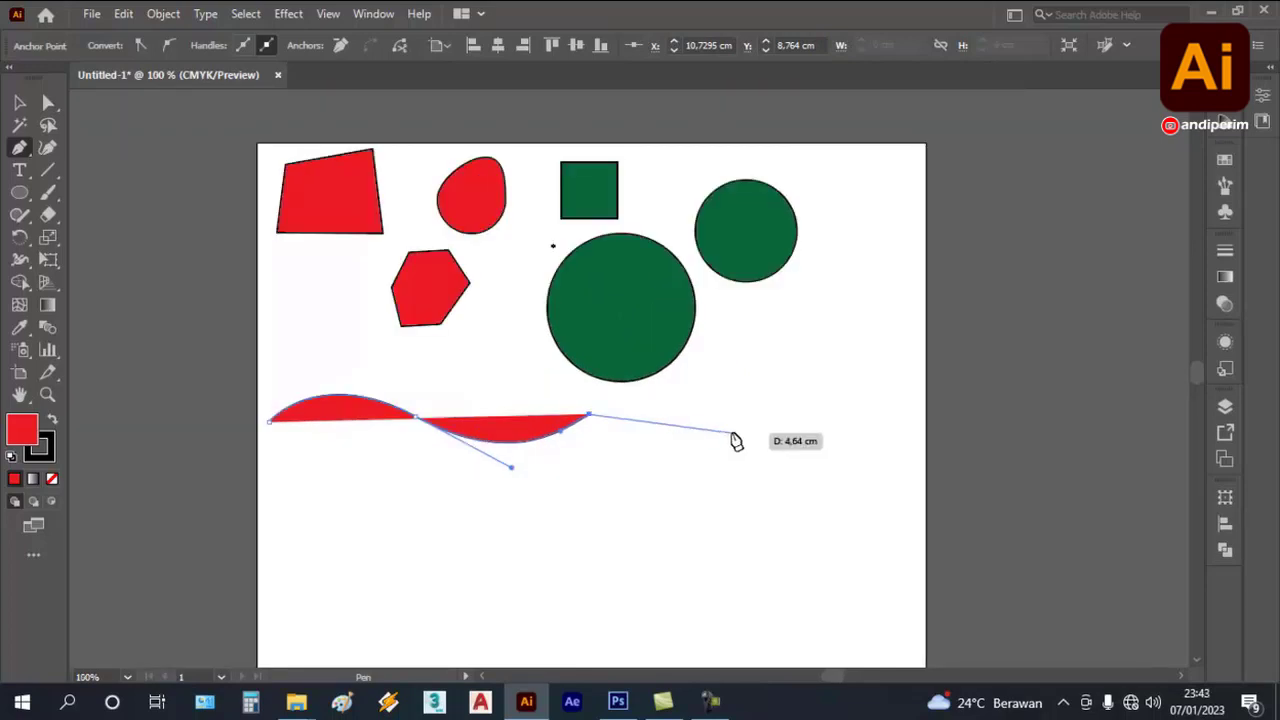
scroll(241, 402, up, 1)
- End the wave path, set its fill to None so only the stroke remains, and deselect it
click(20, 103)
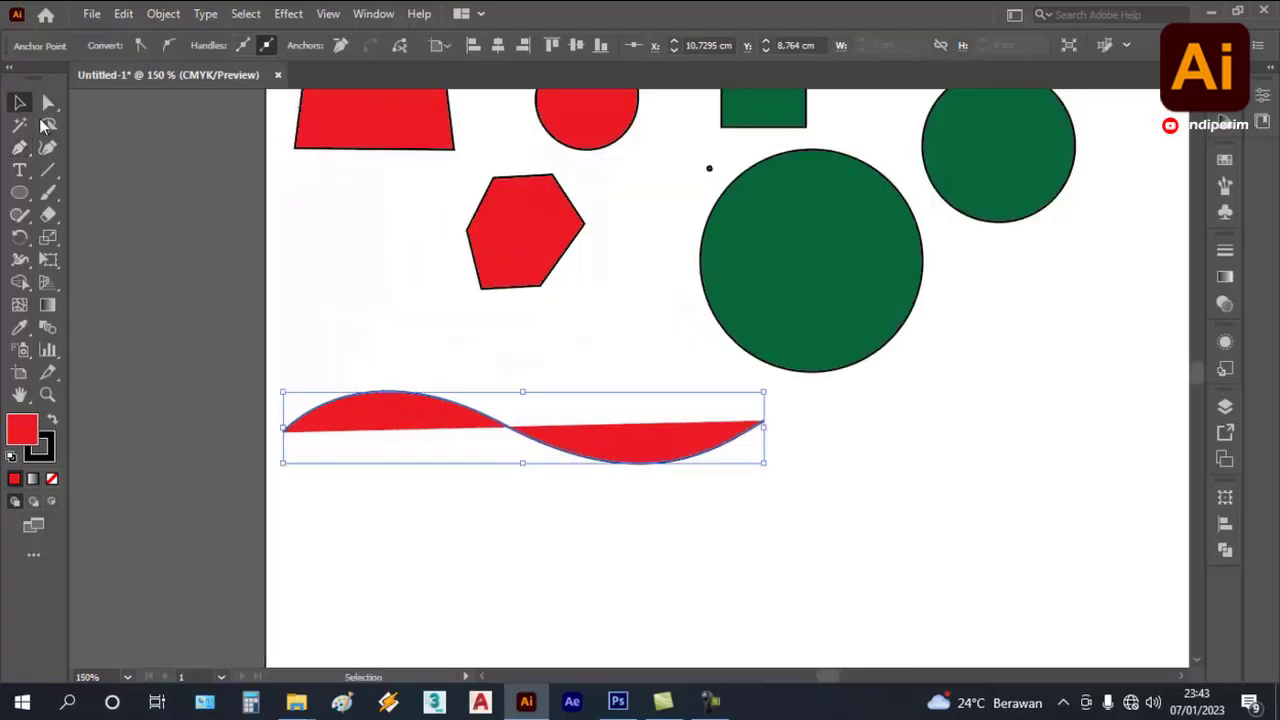
click(368, 304)
click(396, 415)
scroll(291, 377, up, 1)
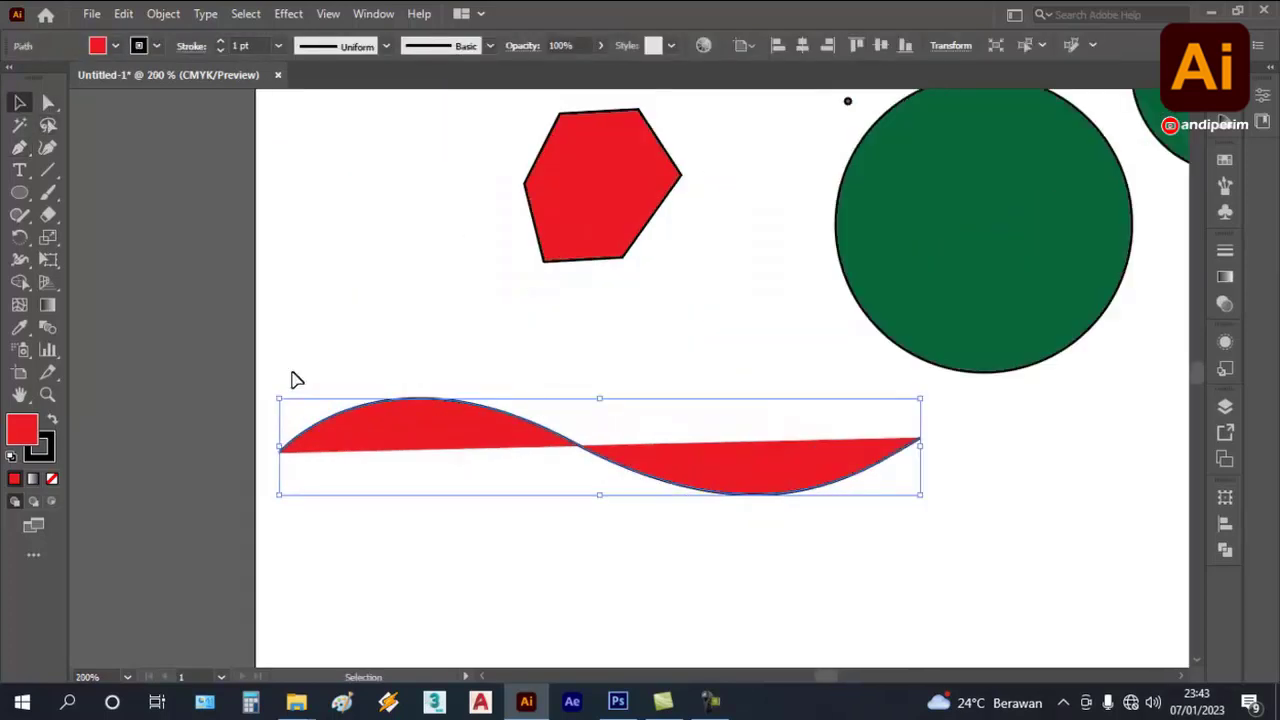
click(116, 47)
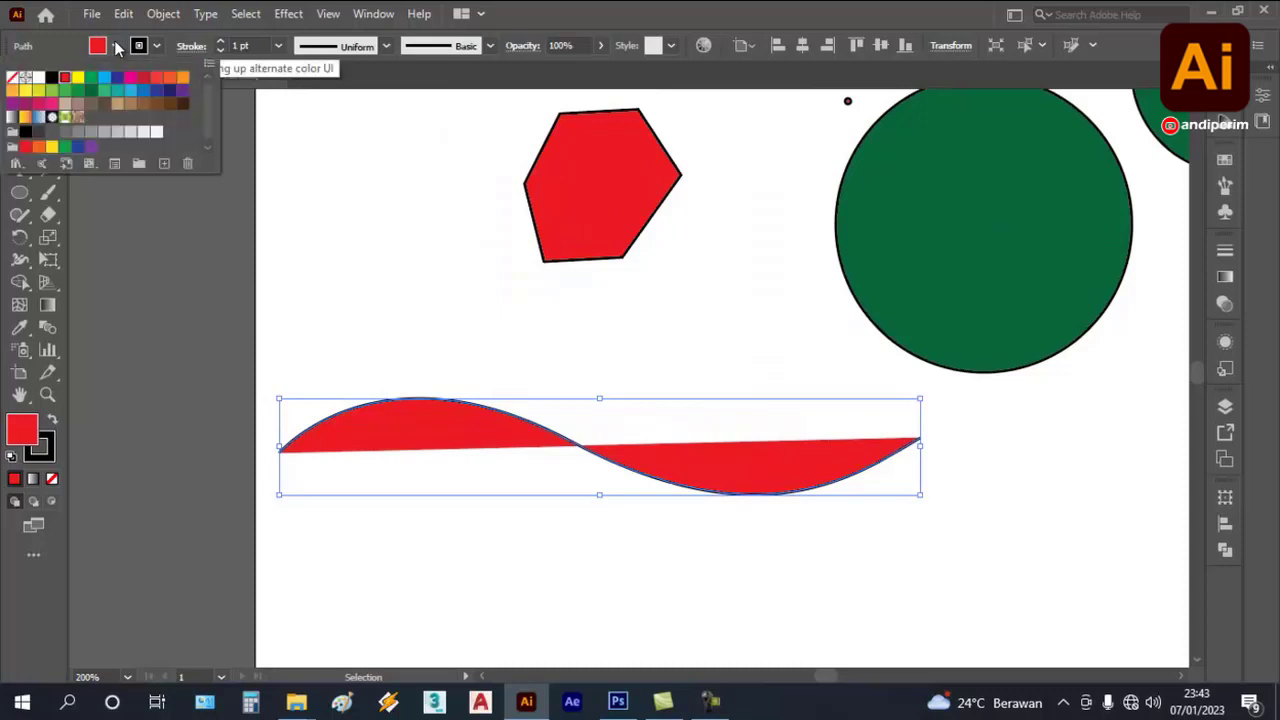
click(12, 79)
key(Escape)
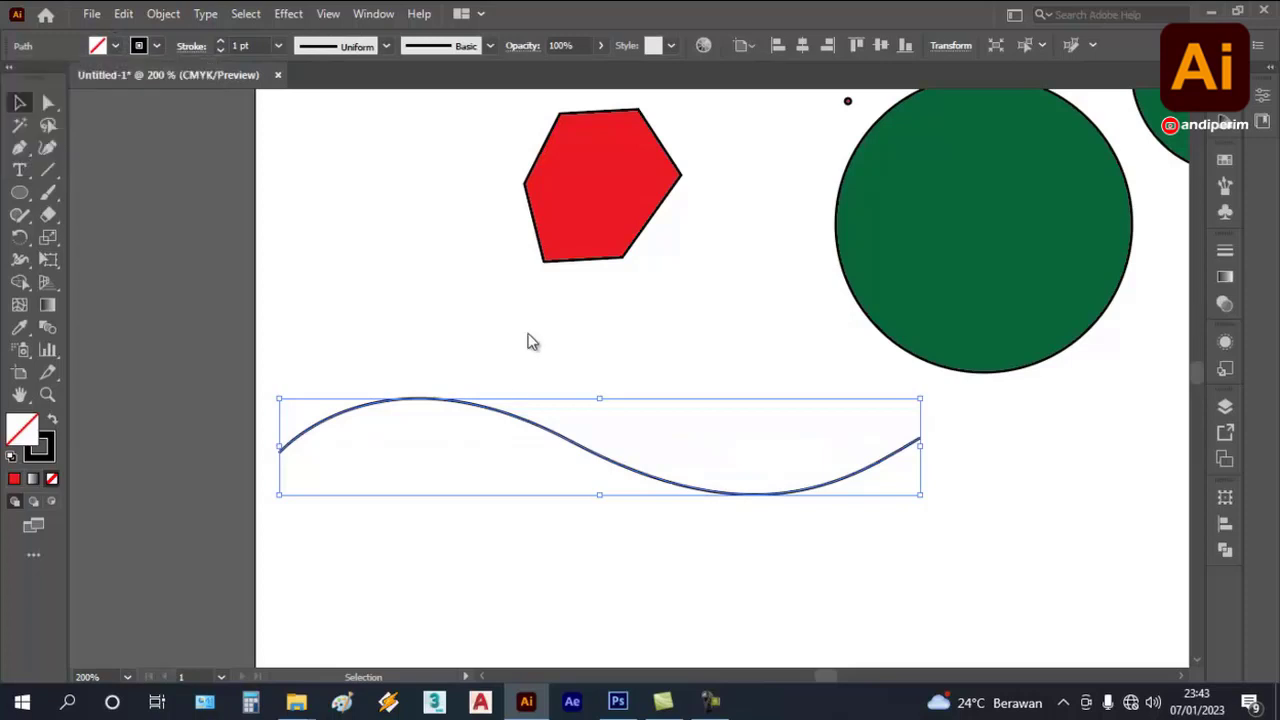
alt+scroll(578, 325, down, 1)
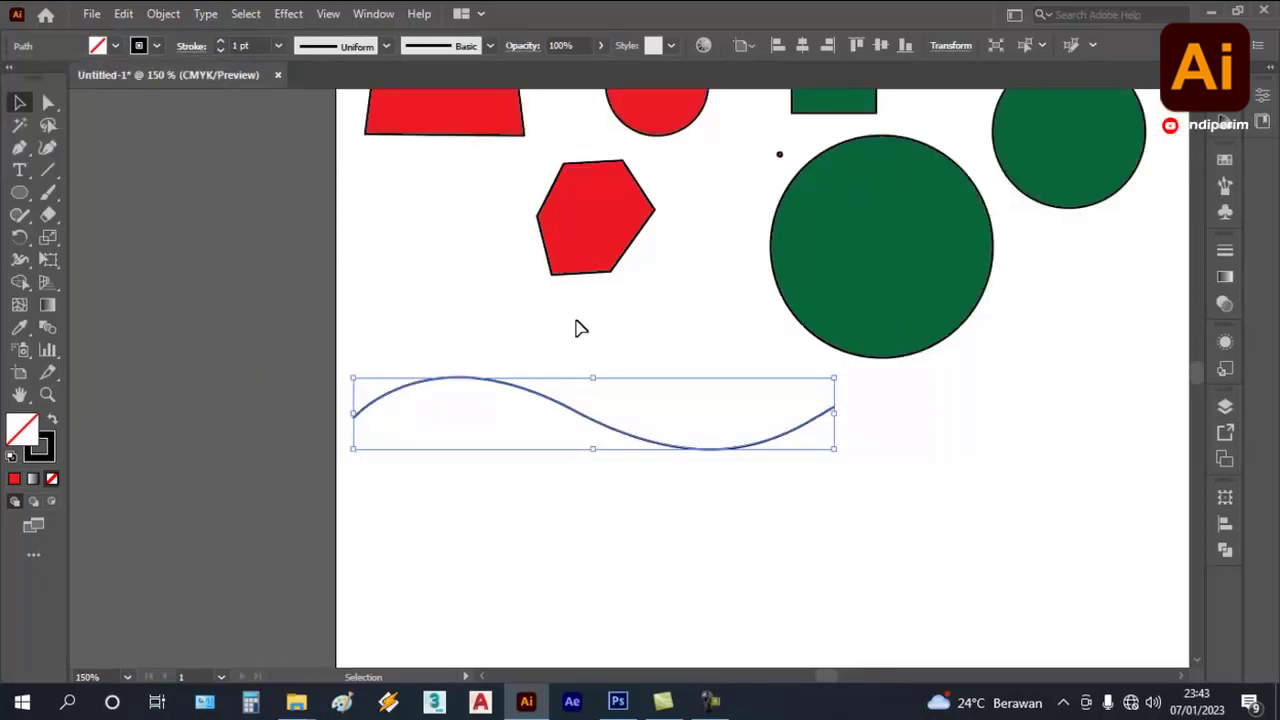
click(395, 304)
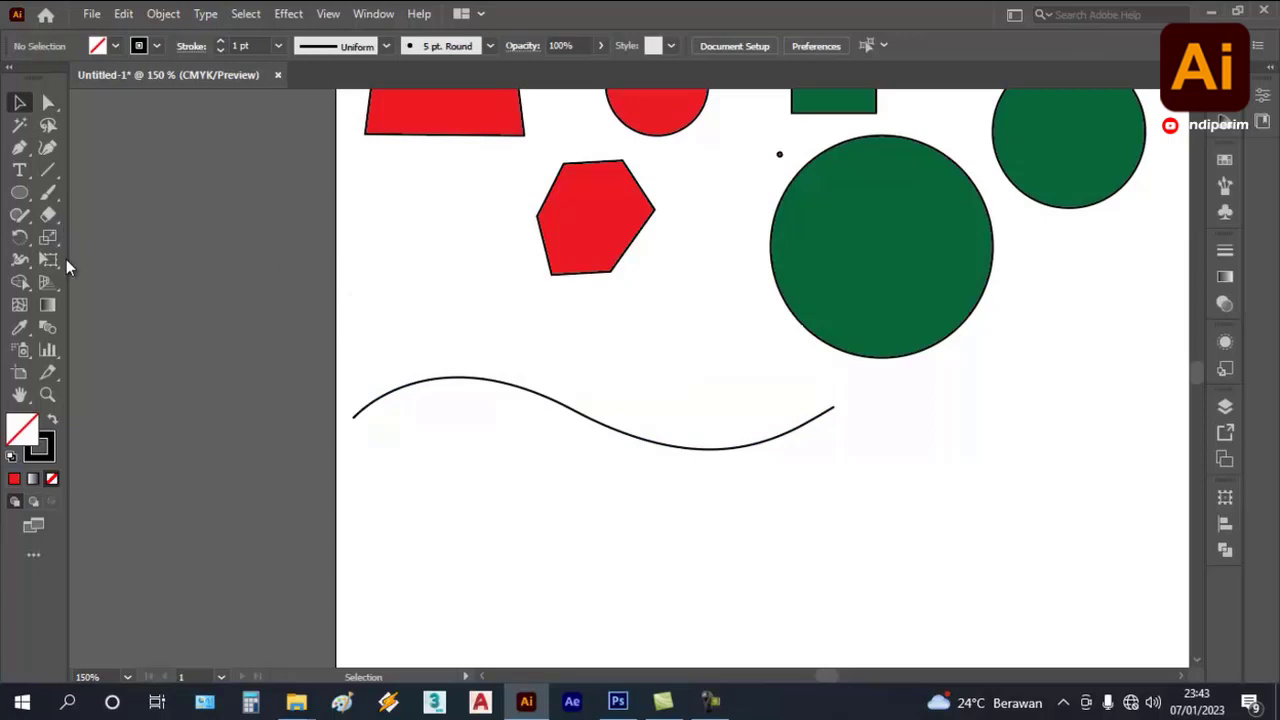
- Draw a second, opposite wave crossing the first with the Pen Tool, ending at about X 10.53 cm, Y 9.49 cm, and deselect it
click(19, 150)
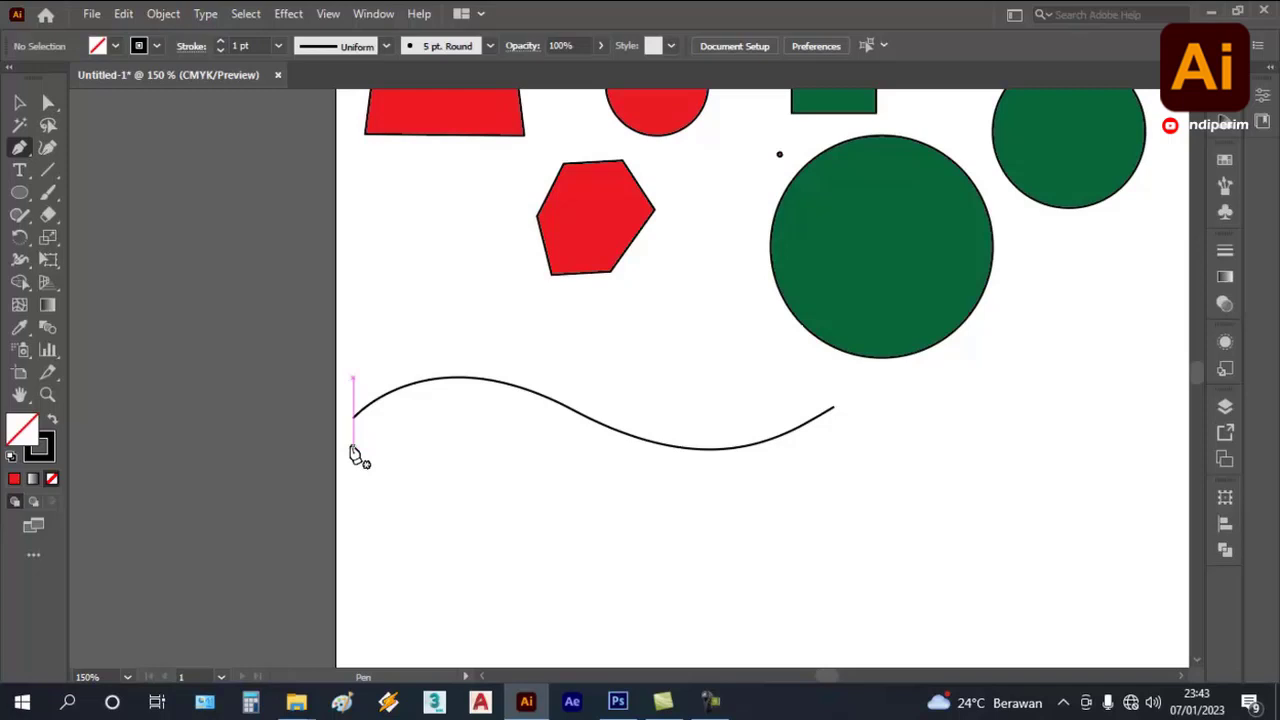
drag(352, 449, 670, 394)
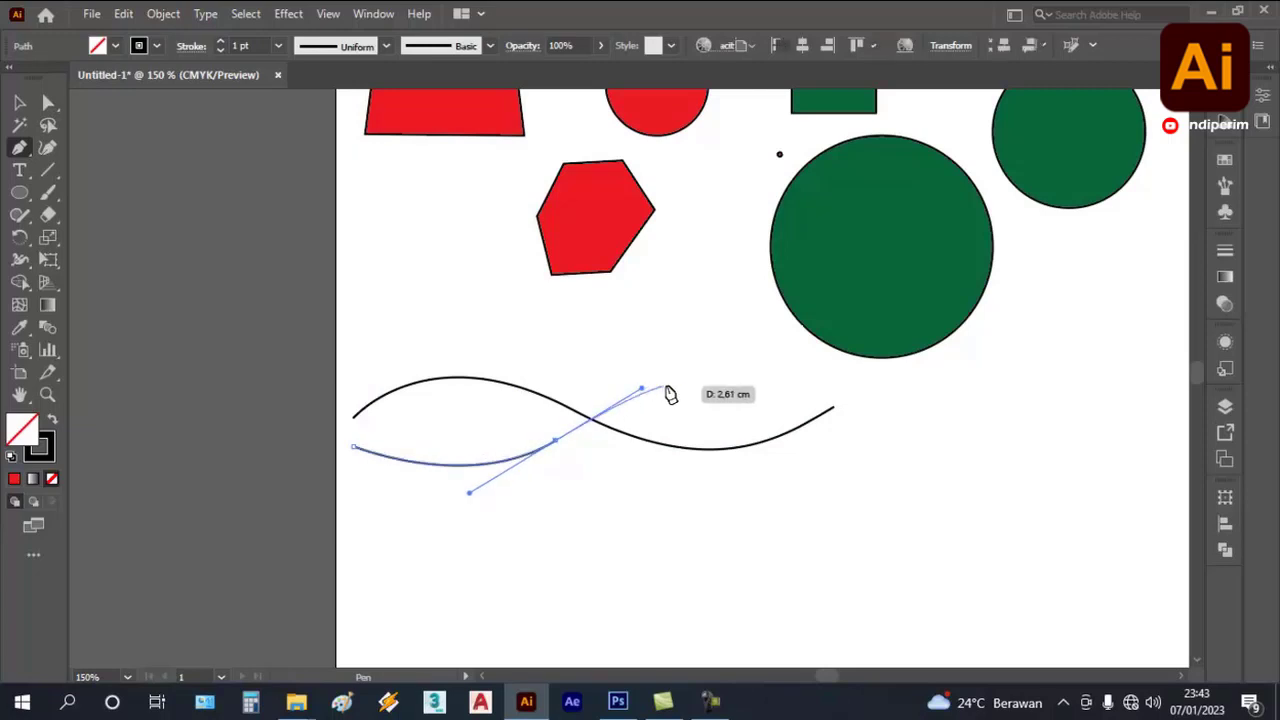
drag(819, 439, 885, 497)
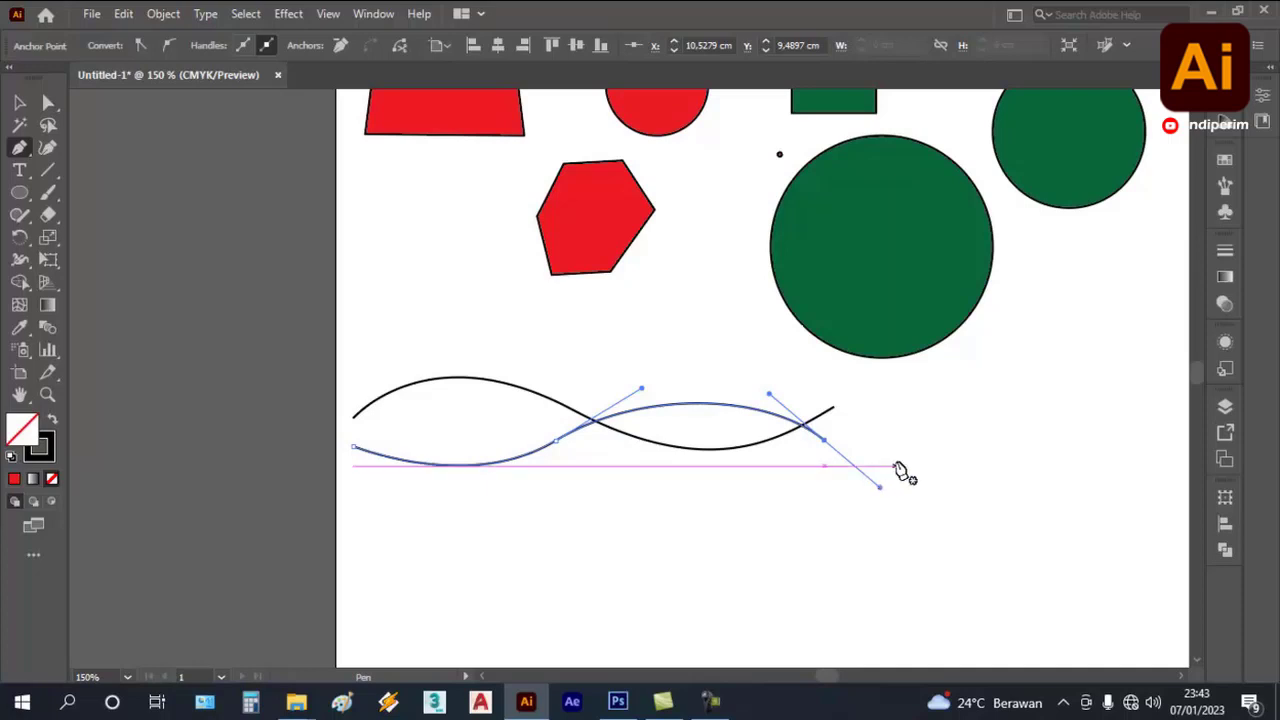
scroll(760, 471, down, 1)
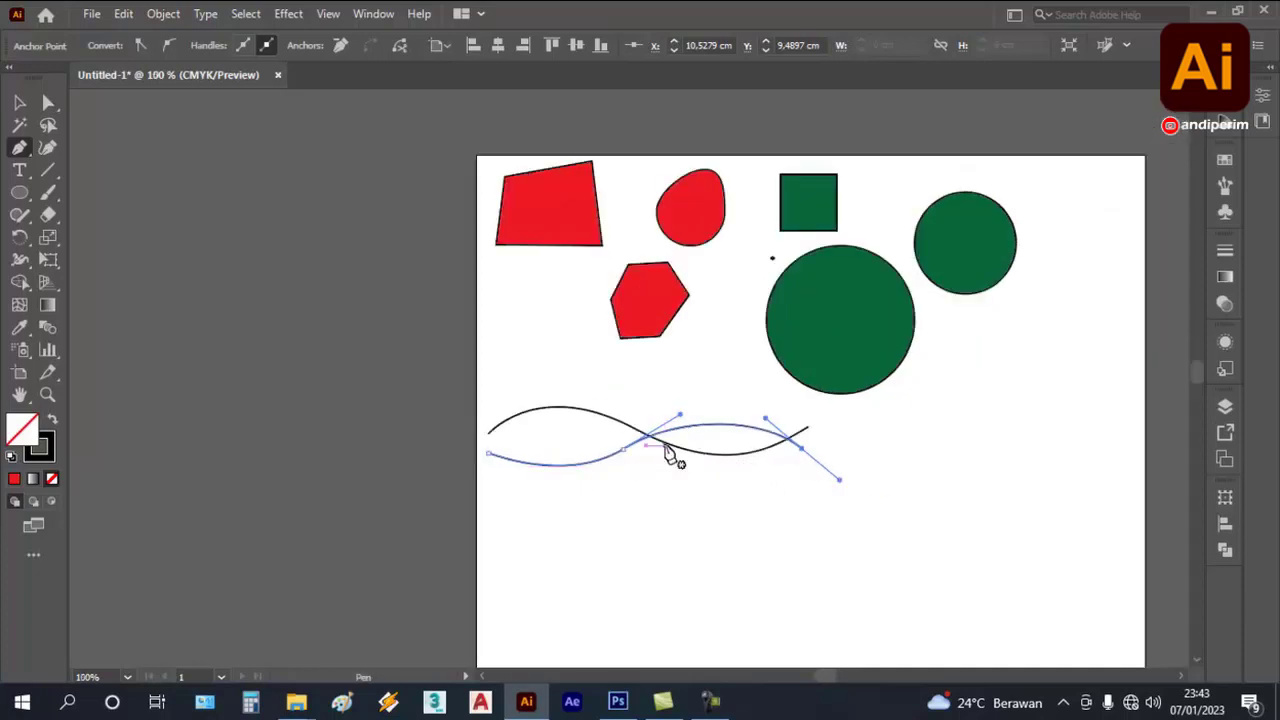
scroll(690, 450, up, 1)
click(21, 103)
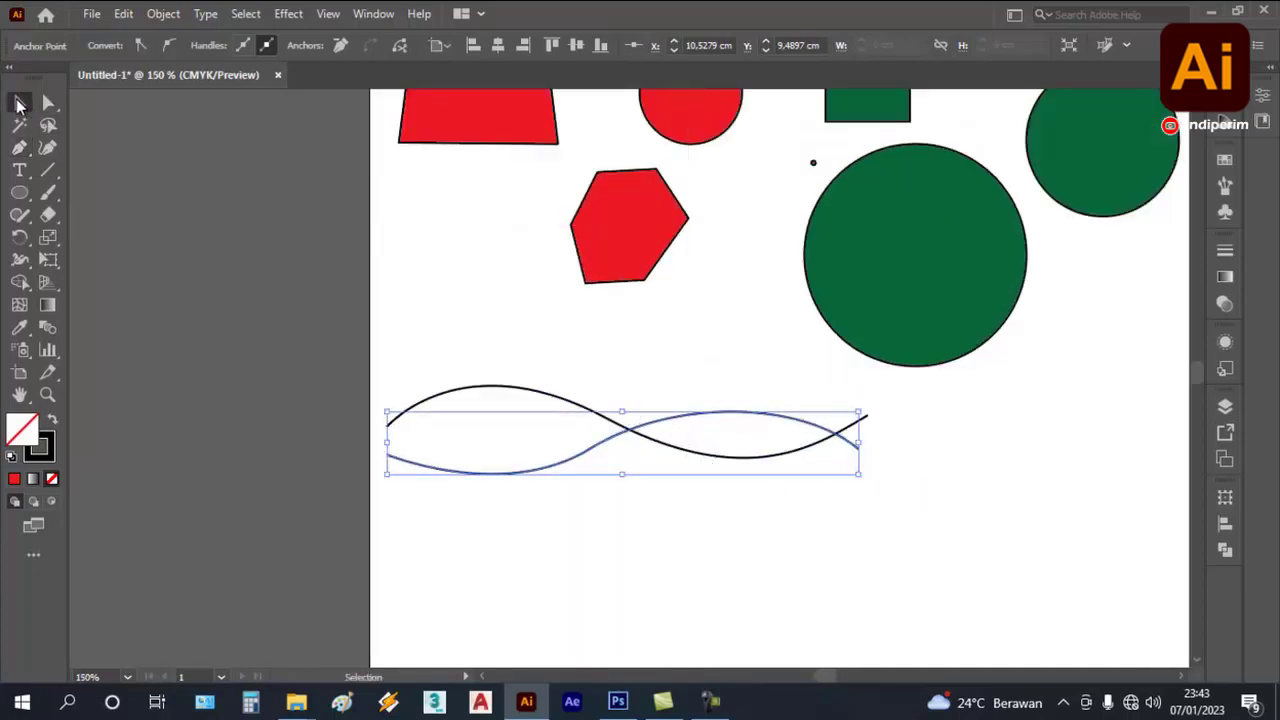
click(560, 350)
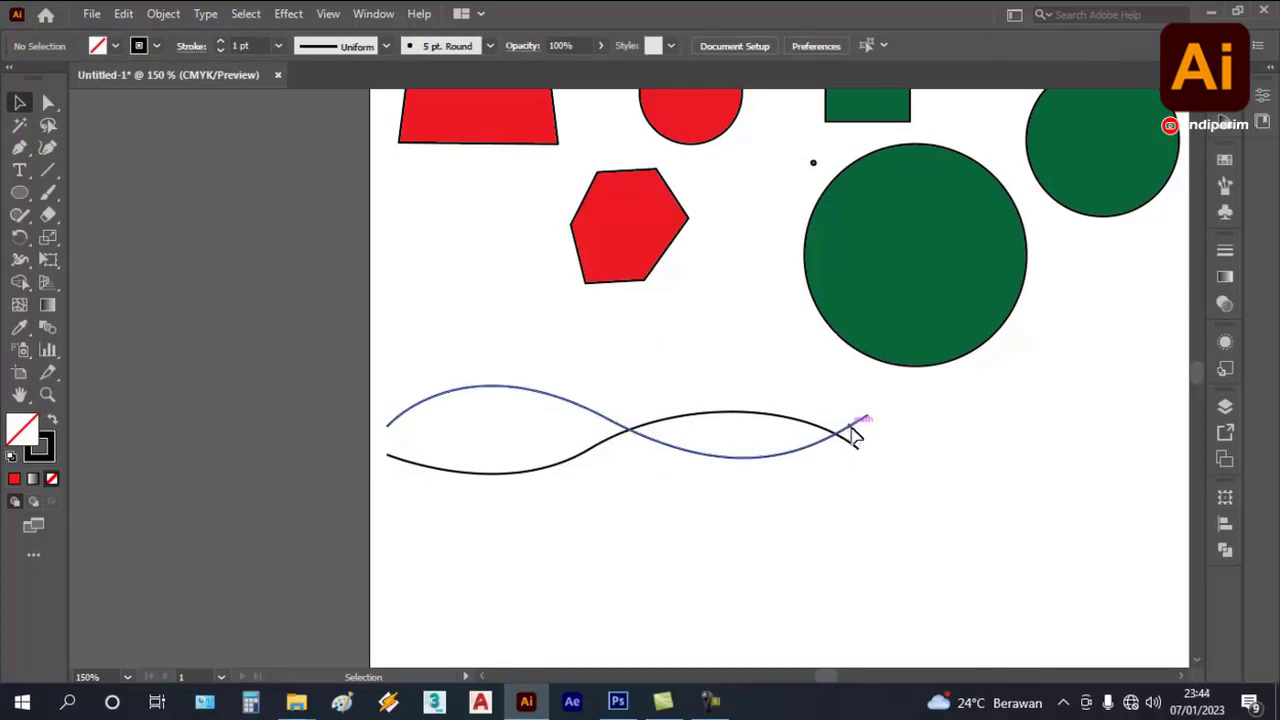
click(856, 428)
click(912, 425)
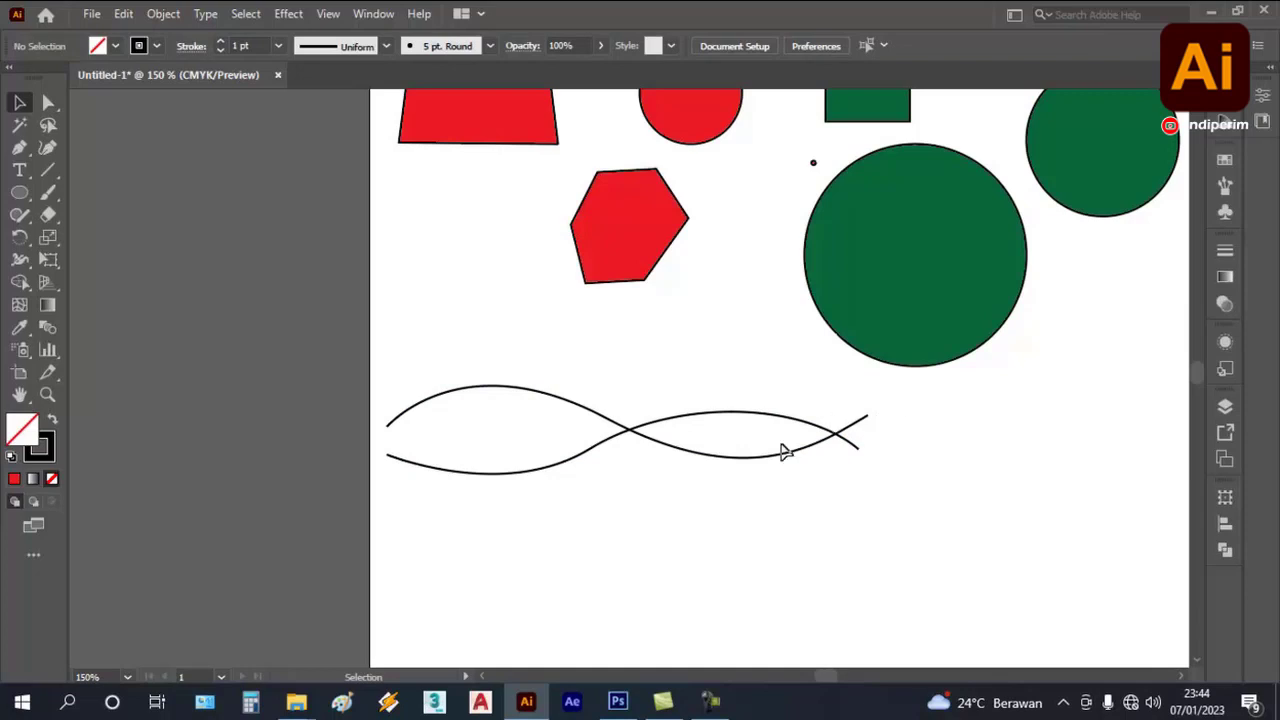
- Extend the second wave's left end down to about X 0.39, Y 12.03 cm, across about 10.14 cm, and close the path at its right end
click(19, 150)
click(41, 151)
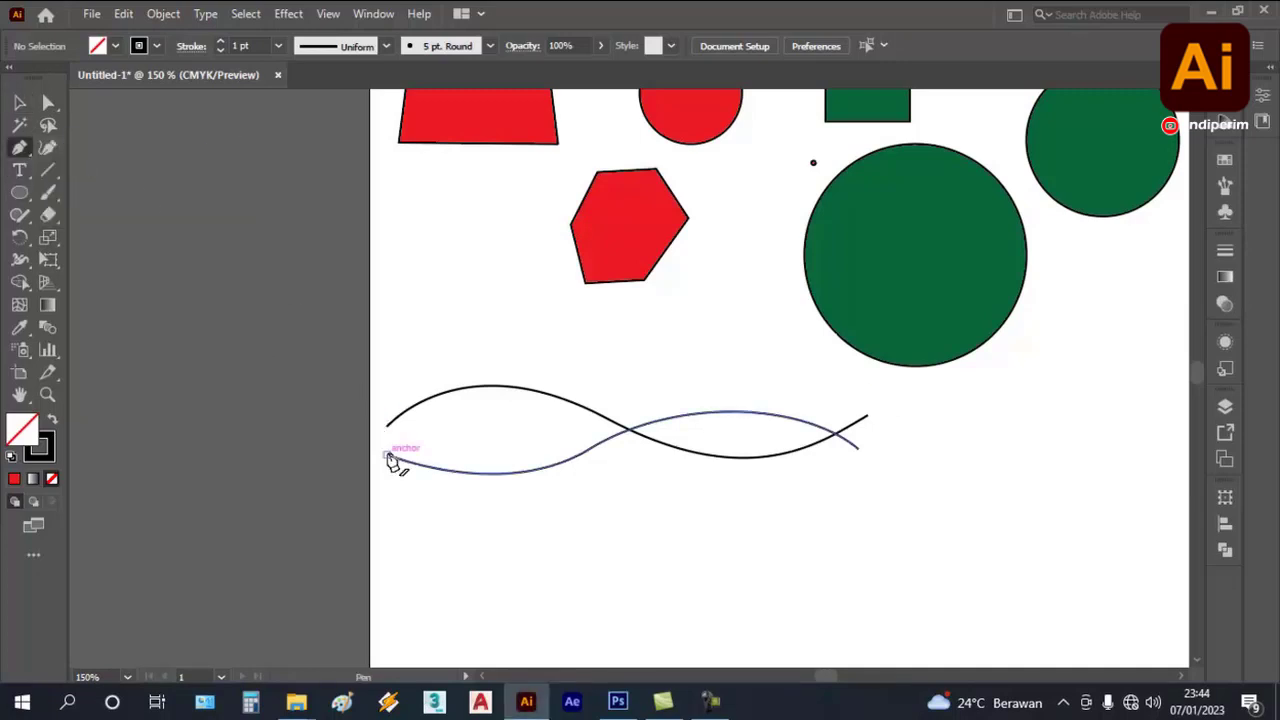
scroll(393, 462, up, 1)
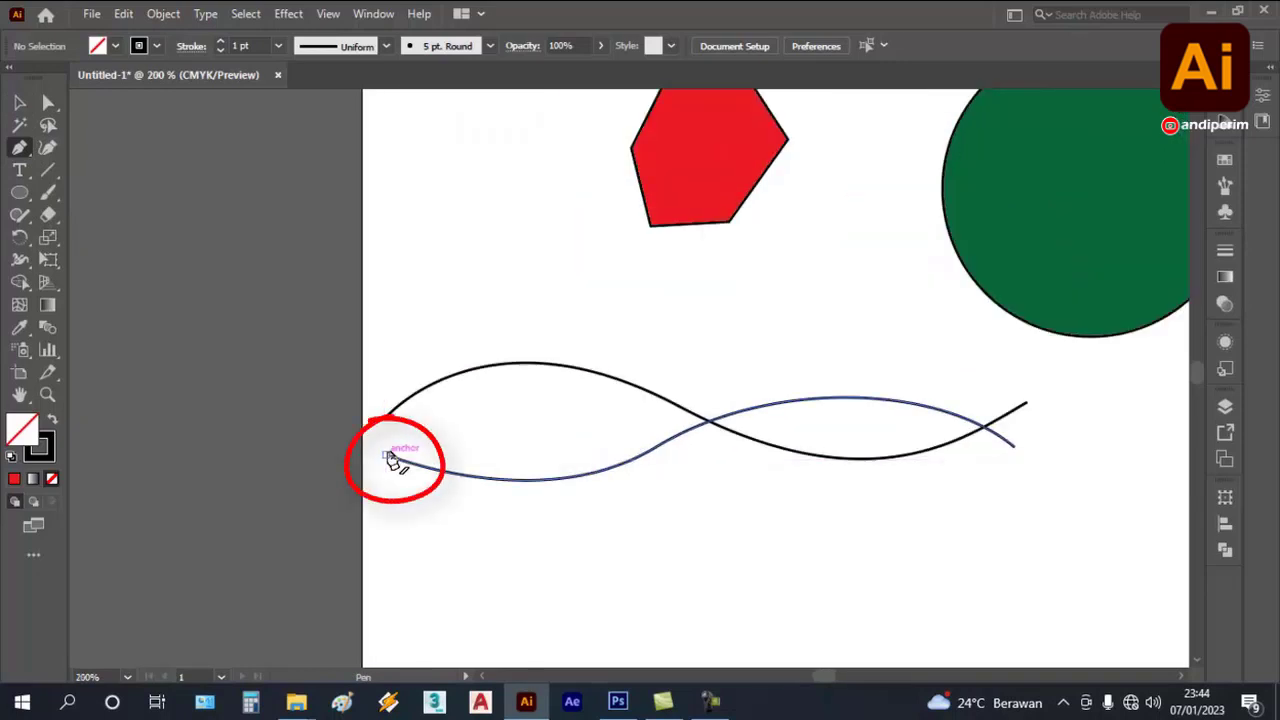
drag(388, 456, 390, 612)
click(387, 605)
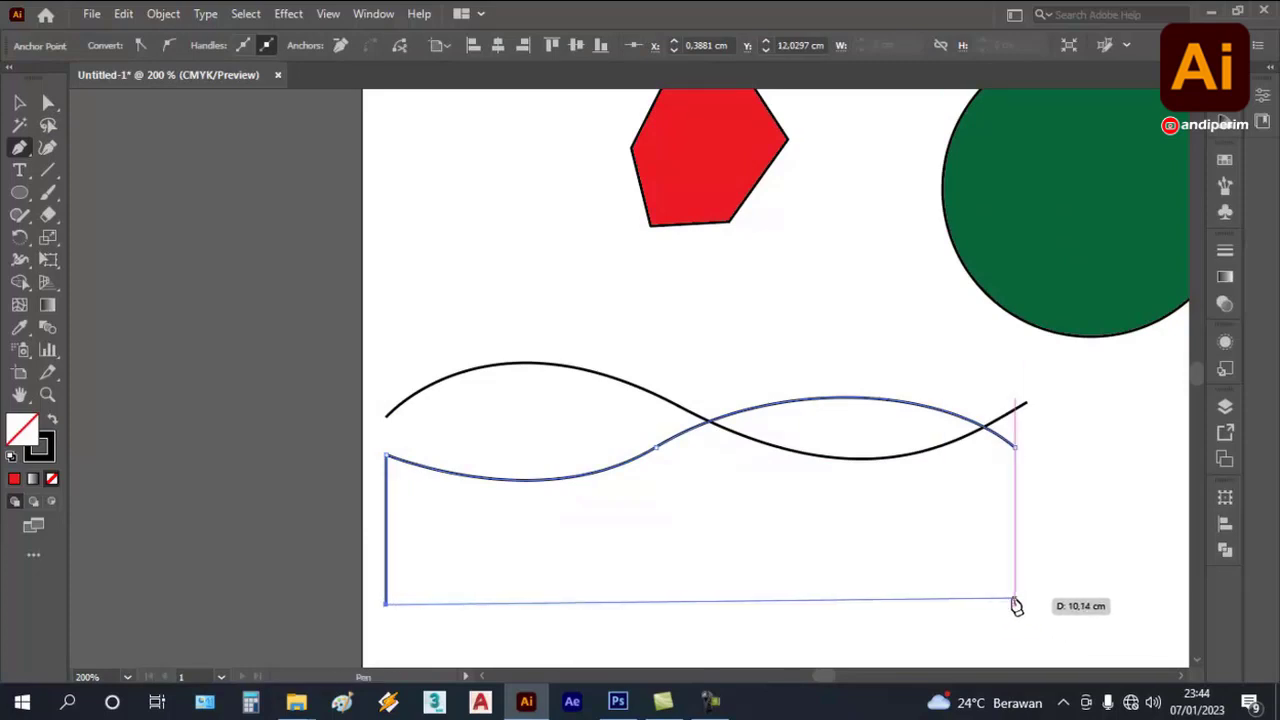
click(1015, 600)
click(1018, 450)
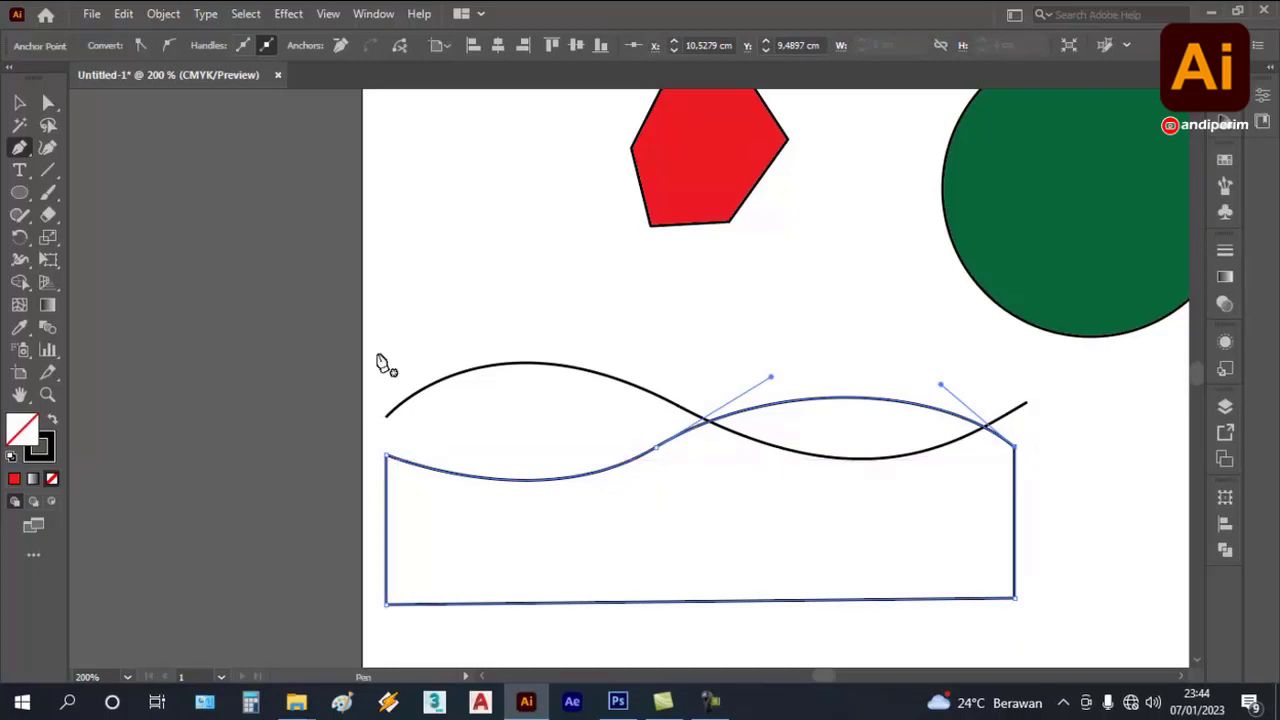
click(19, 102)
click(896, 382)
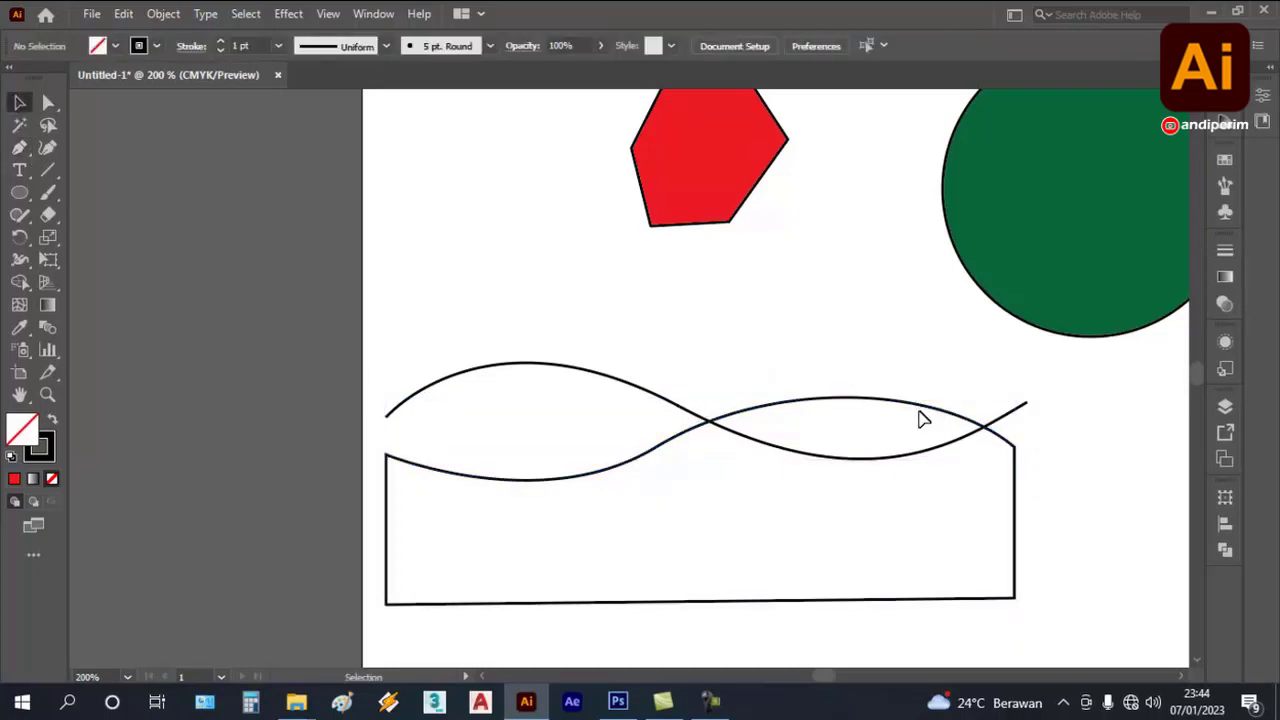
- Fill the closed wave shape with light blue and deselect it
click(922, 415)
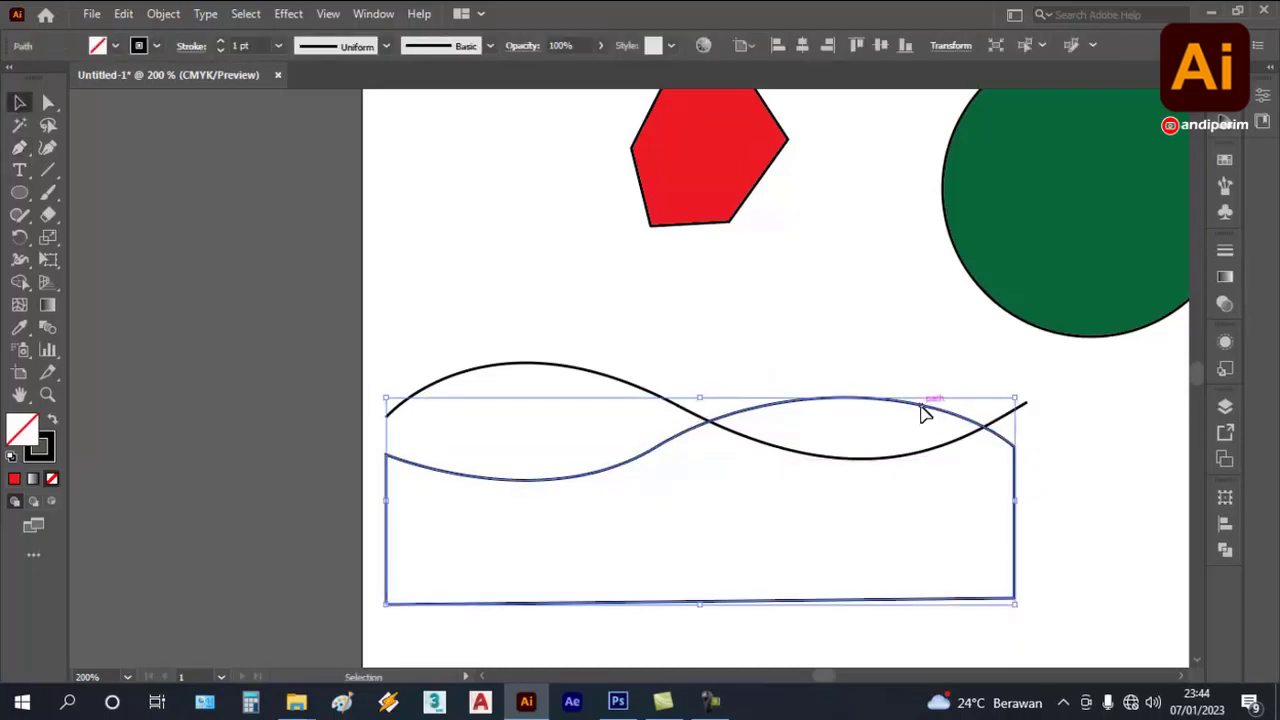
click(115, 46)
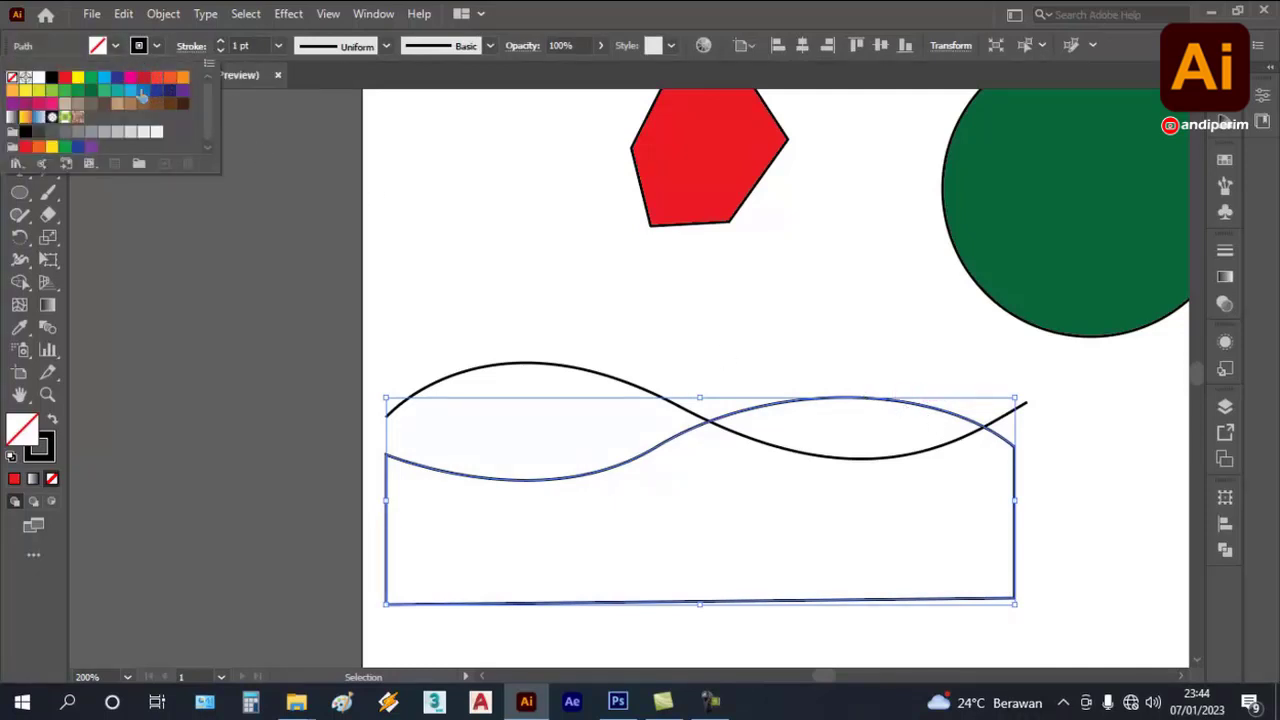
click(131, 91)
click(501, 277)
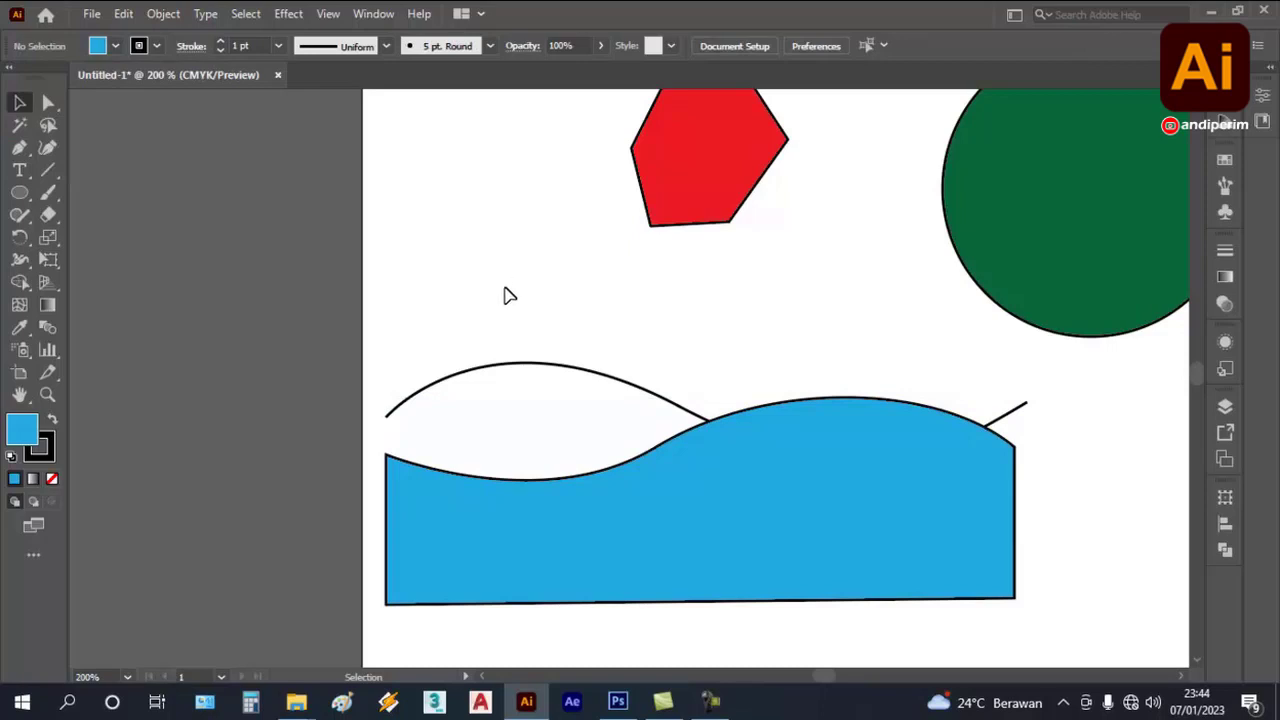
- Extend the unfilled wave's left end down to about Y 10.96 cm, across to about X 10.73 cm, close the path at its right end, and deselect
click(529, 370)
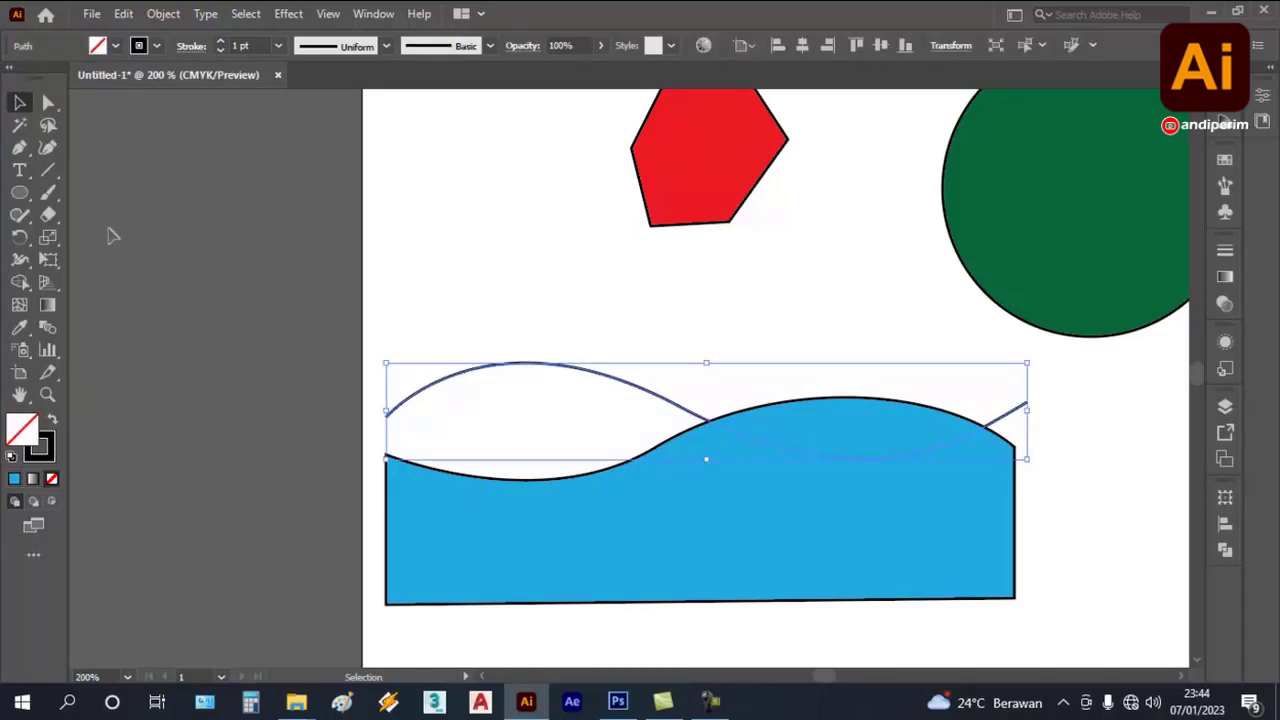
click(20, 148)
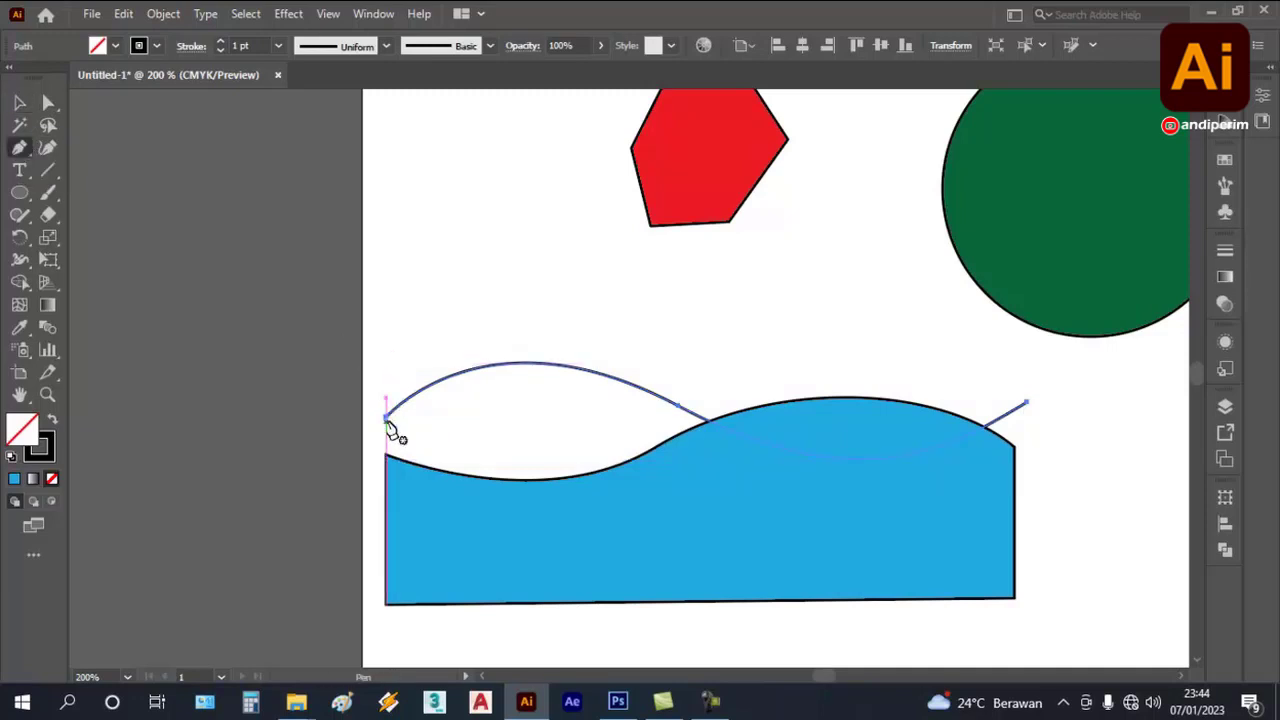
drag(388, 415, 390, 540)
click(390, 540)
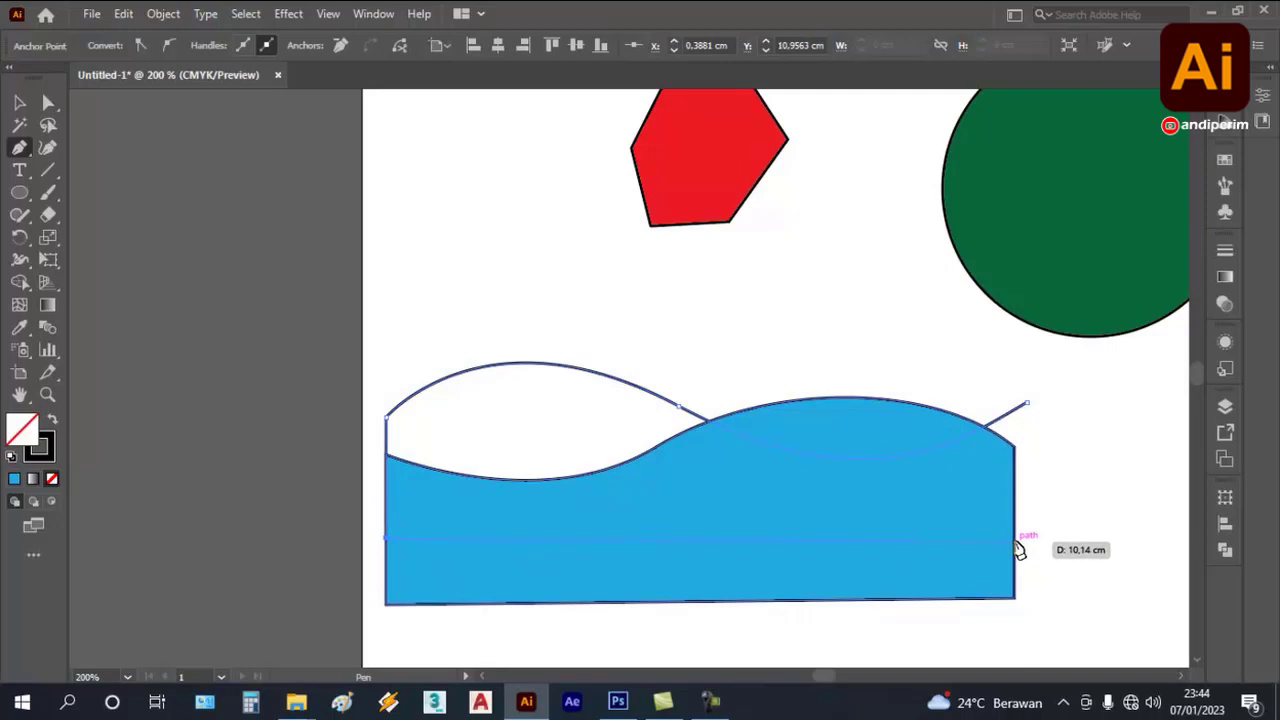
click(1024, 540)
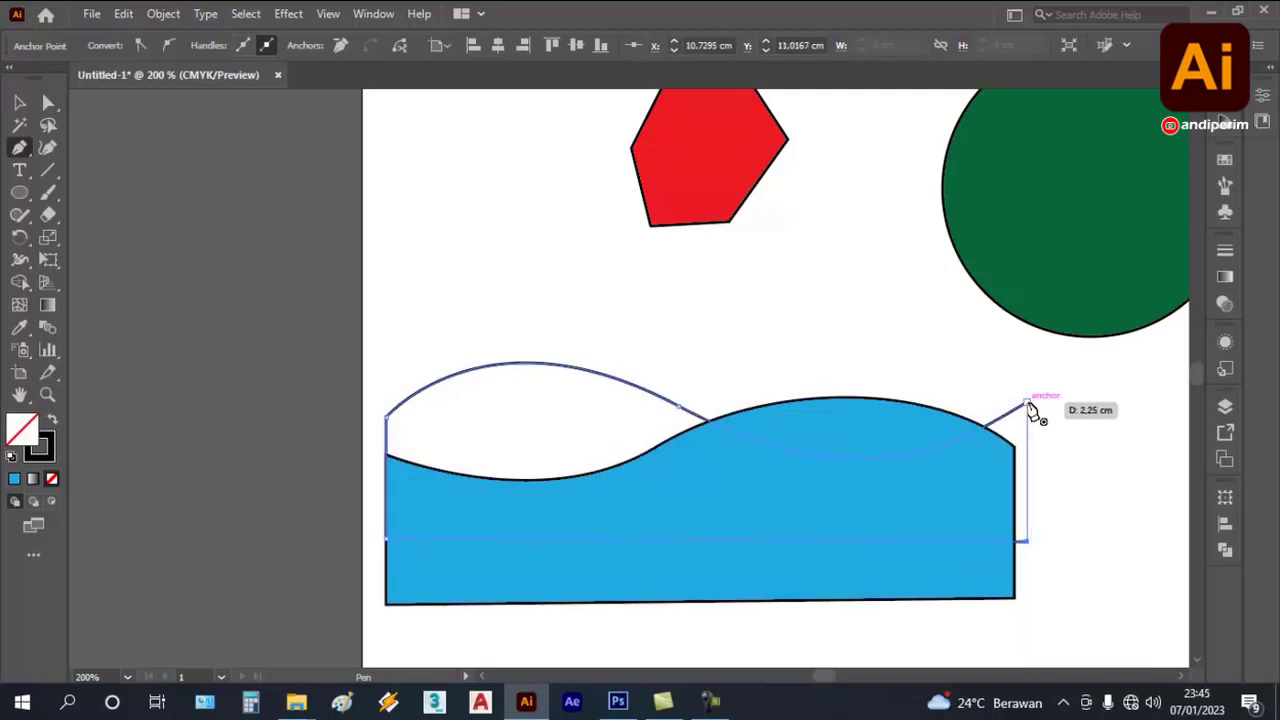
click(1030, 405)
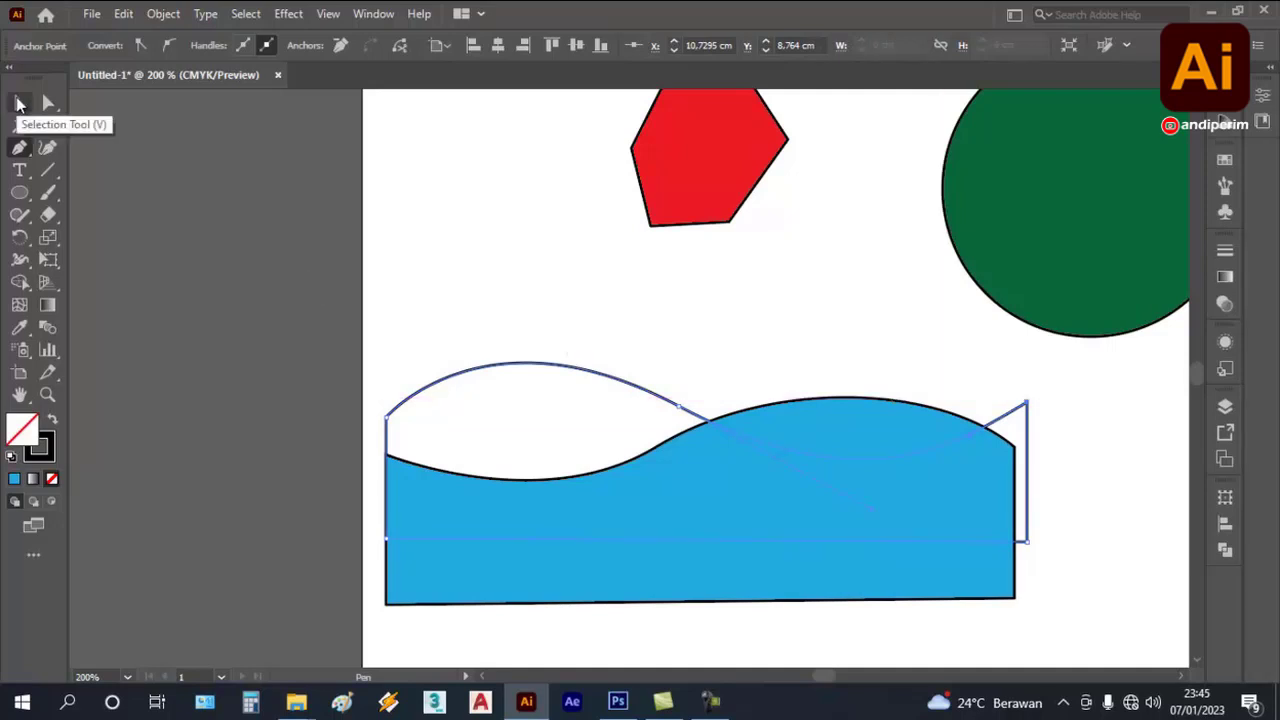
click(20, 103)
click(595, 257)
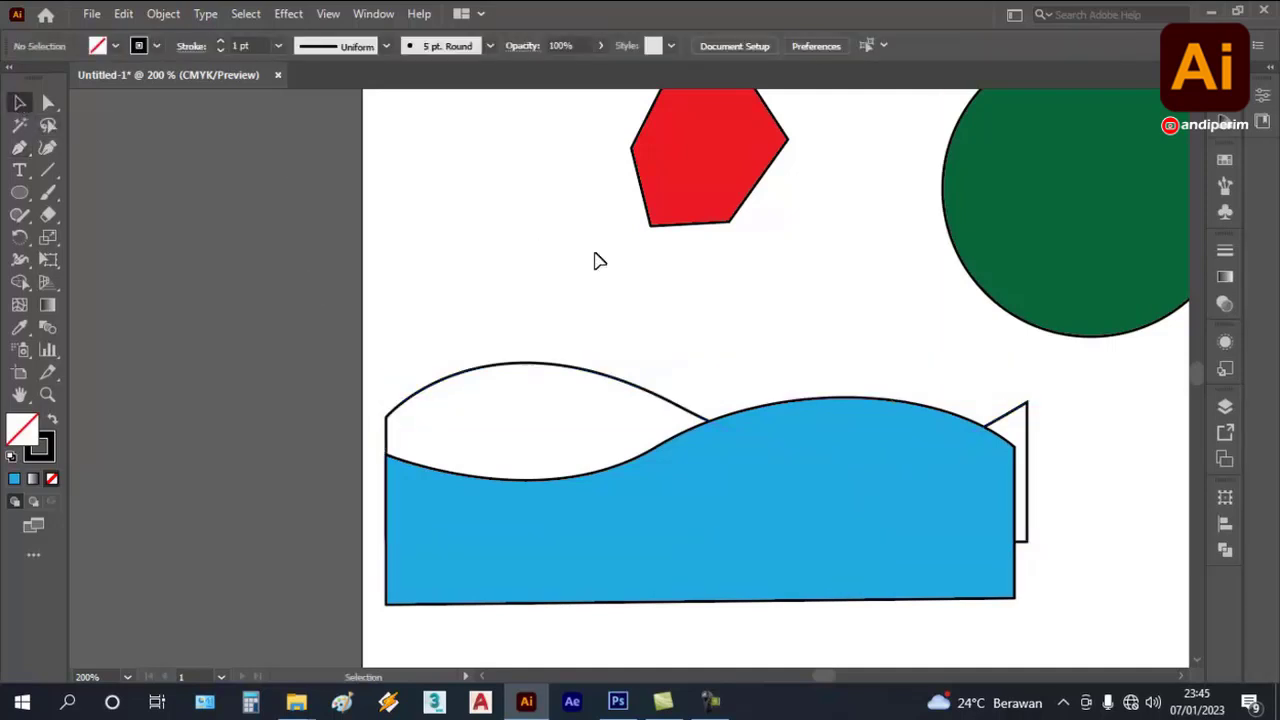
- Fill the closed back wave with a darker blue than the front wave and deselect it
click(565, 375)
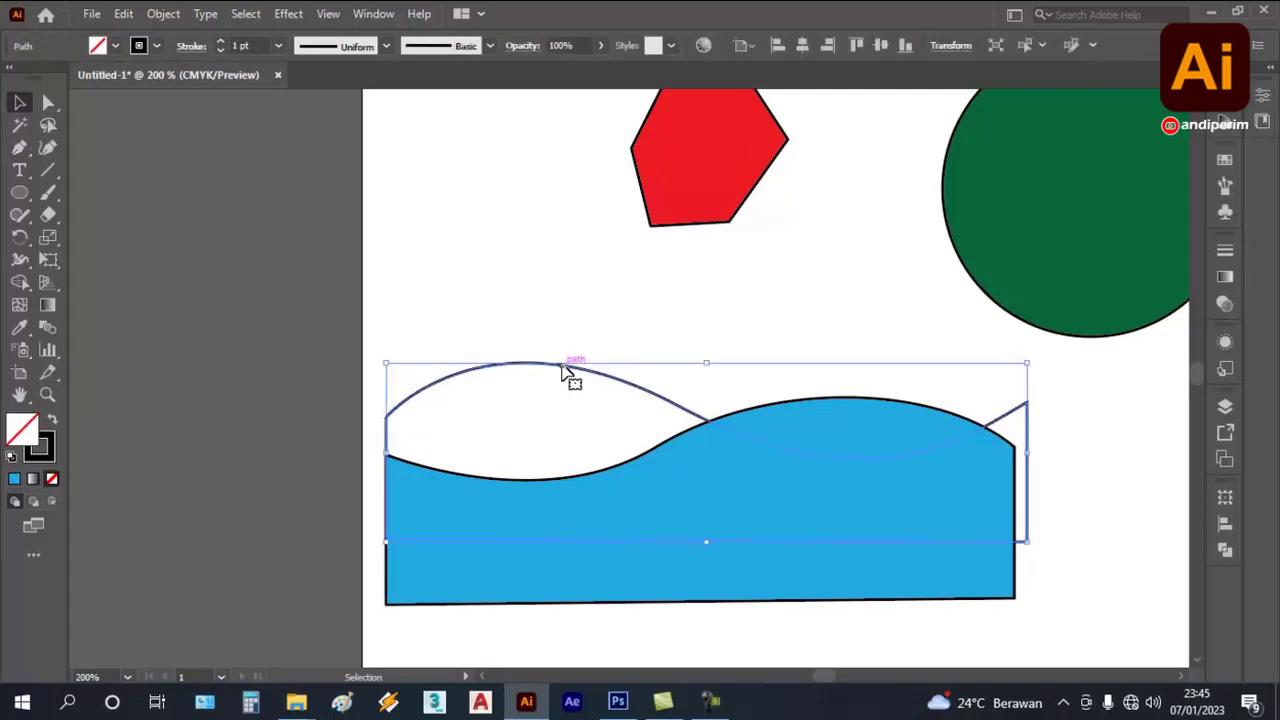
click(115, 46)
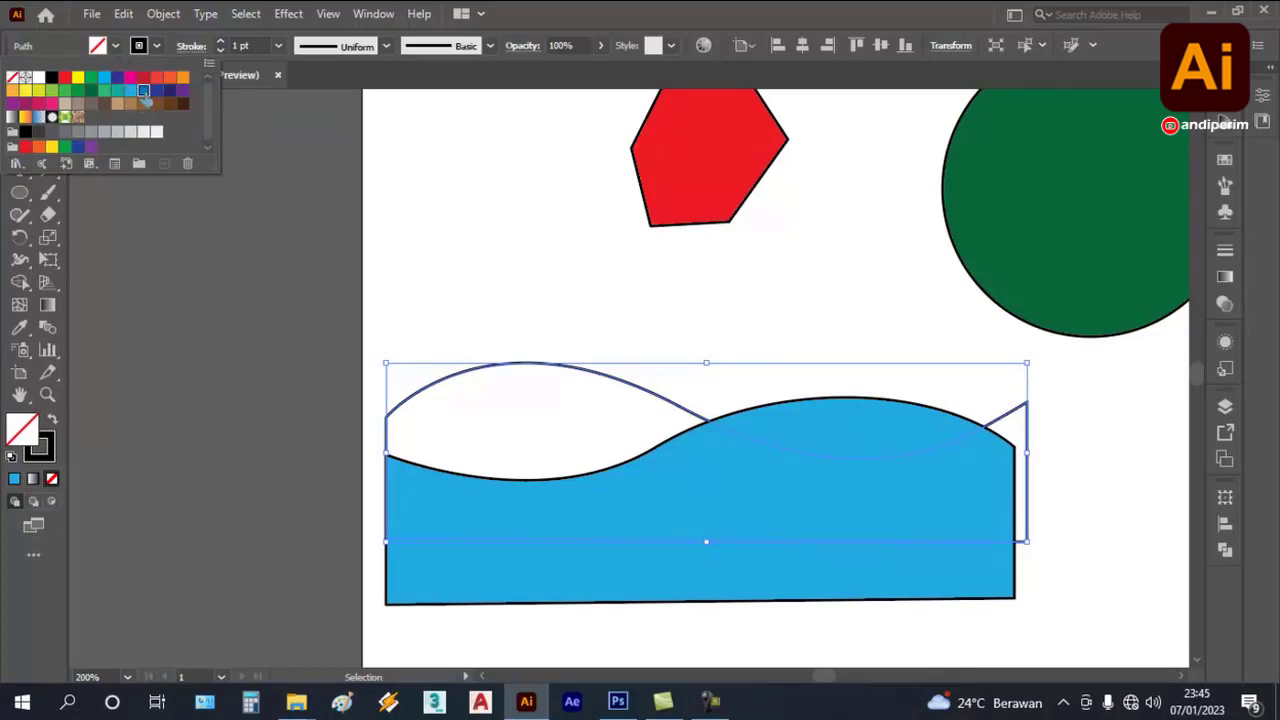
click(144, 93)
click(434, 250)
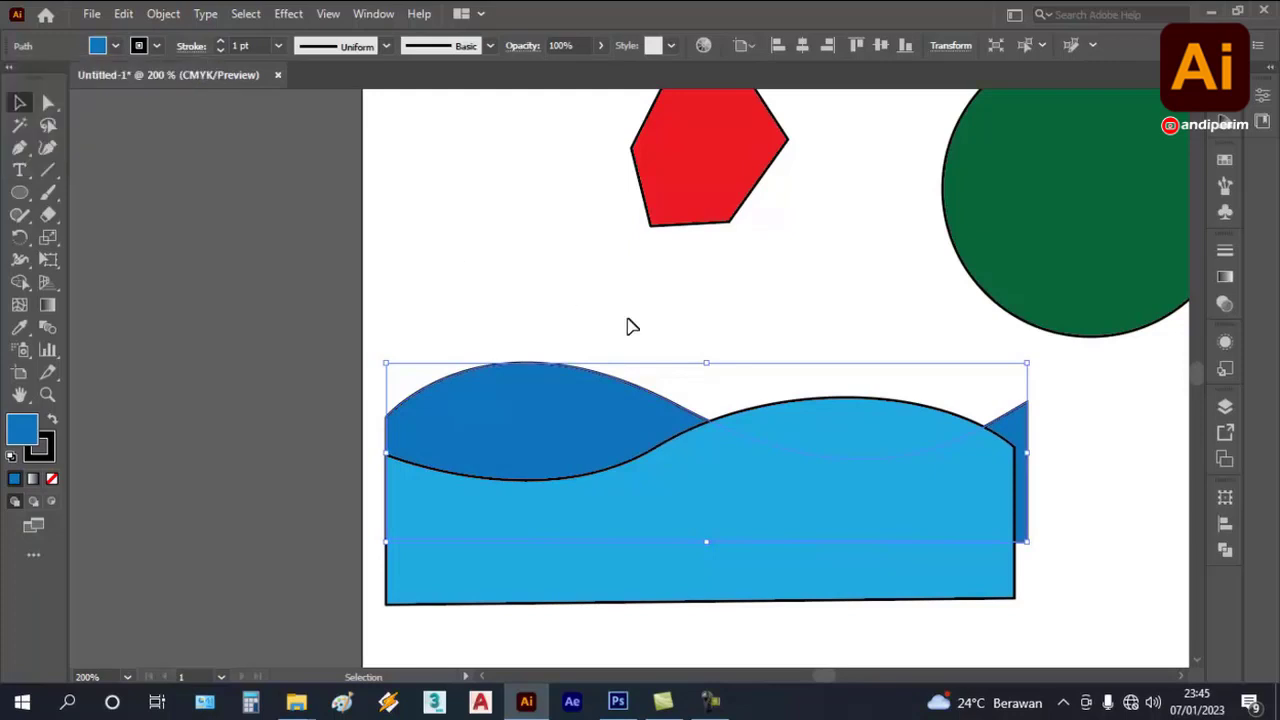
click(849, 322)
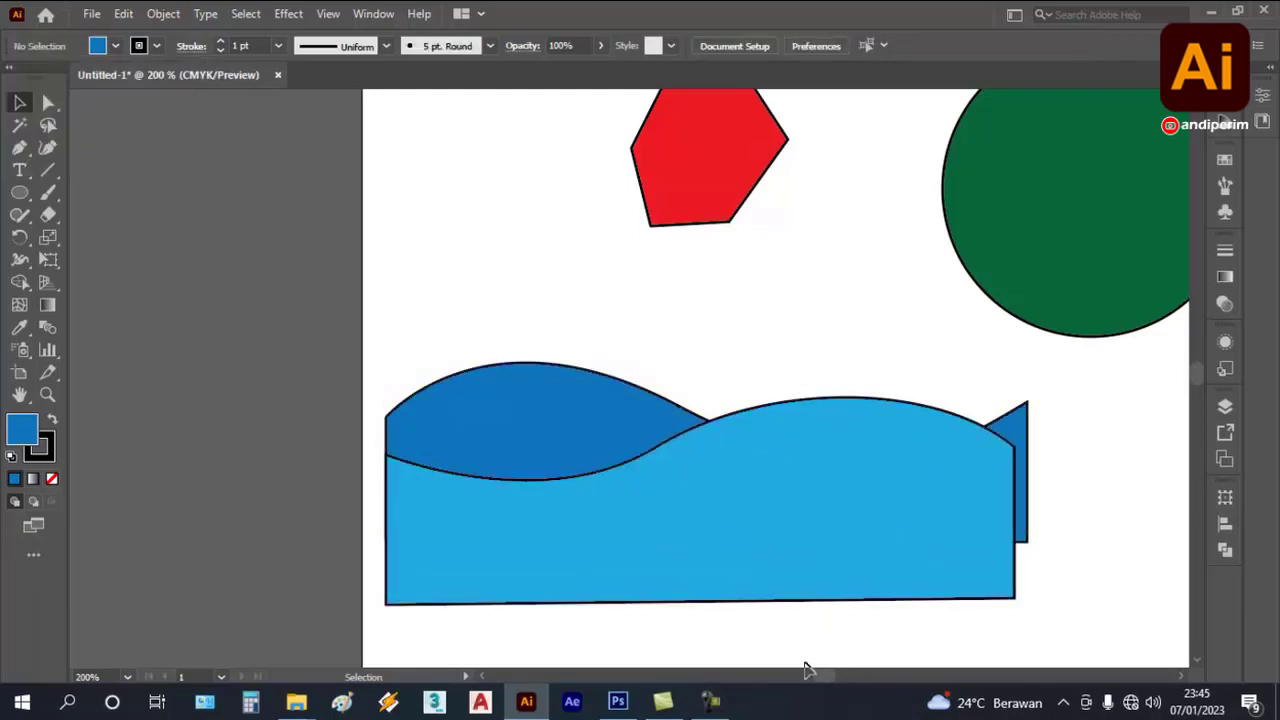
- Select both wave shapes, set their stroke to None, and deselect them
scroll(754, 655, up, 1)
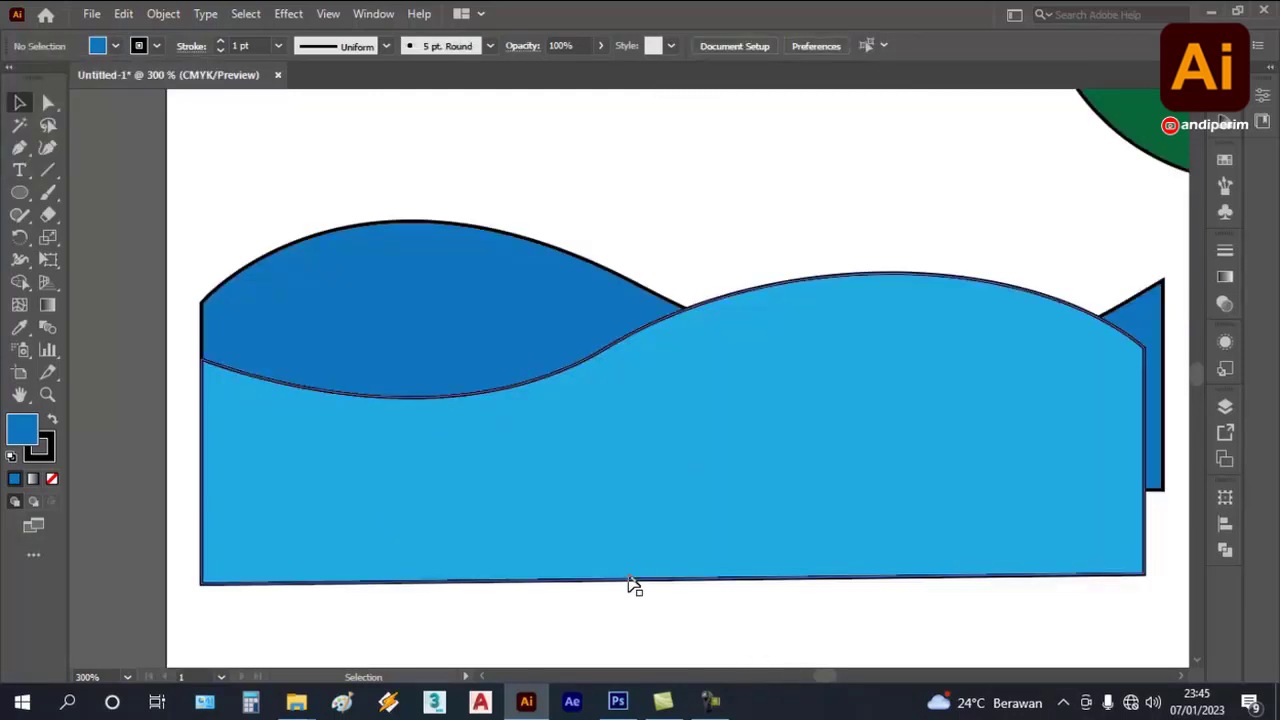
scroll(632, 585, down, 1)
scroll(728, 517, up, 1)
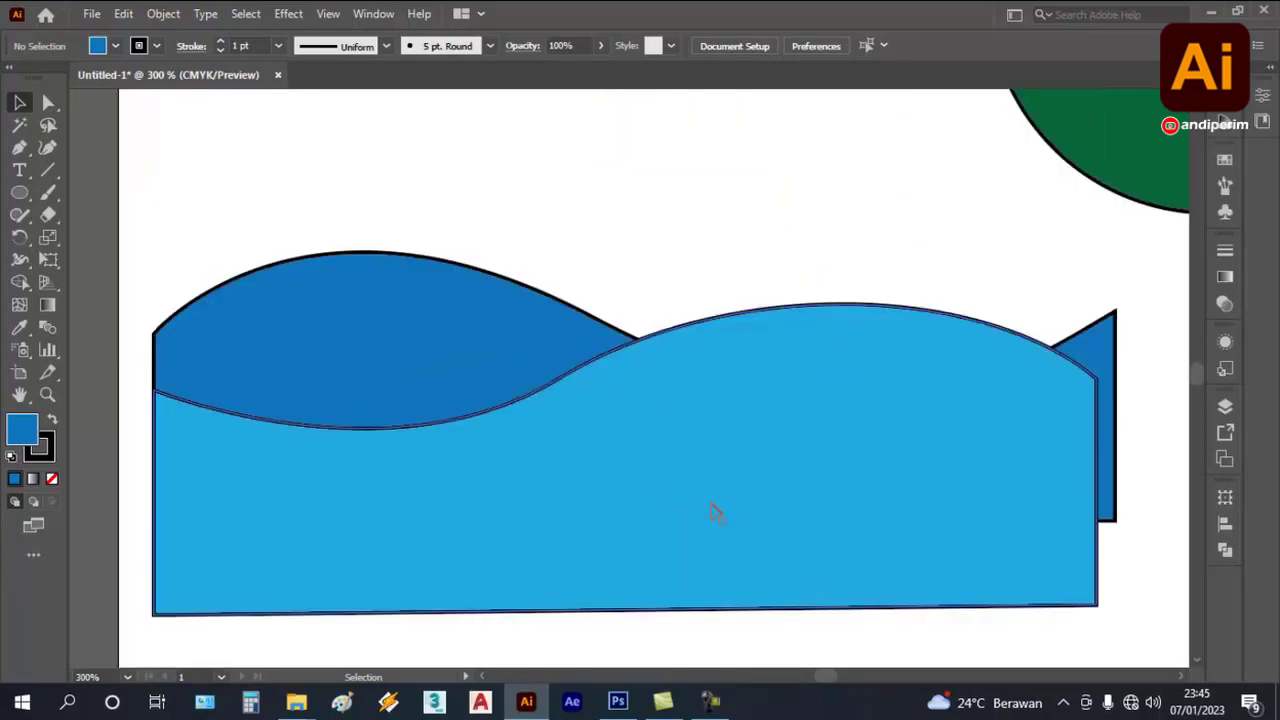
drag(128, 226, 1163, 651)
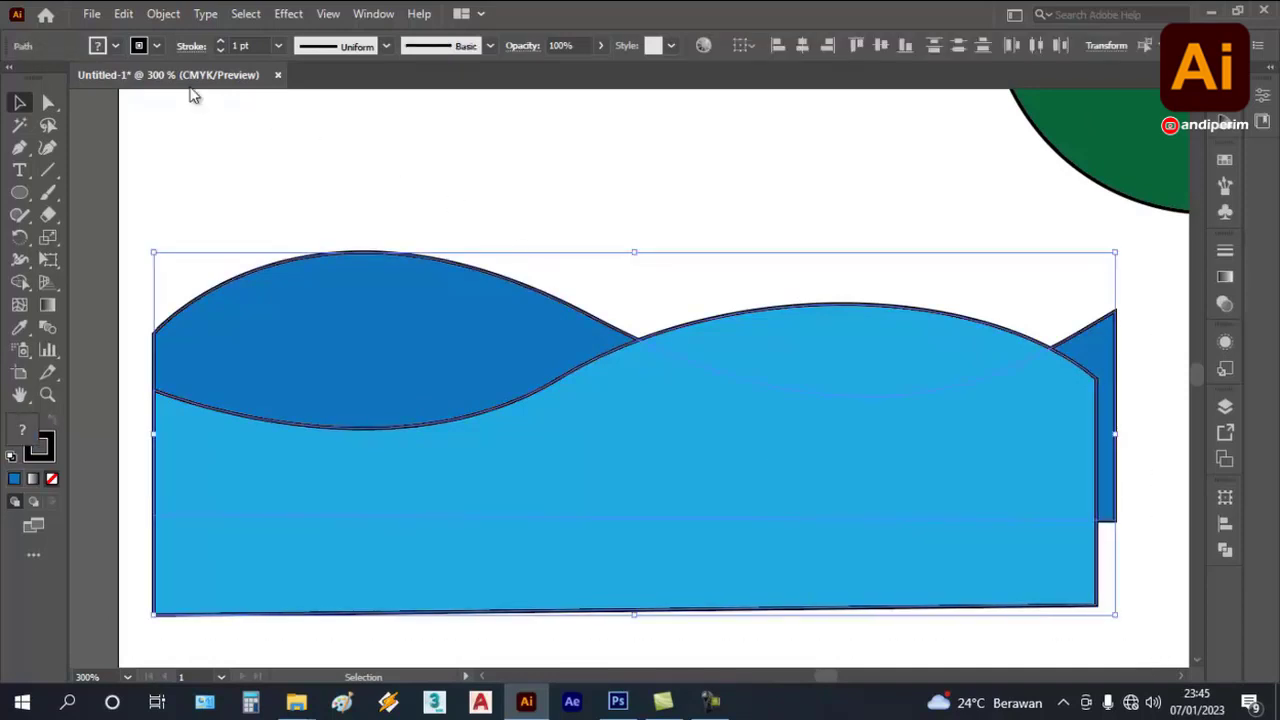
click(157, 50)
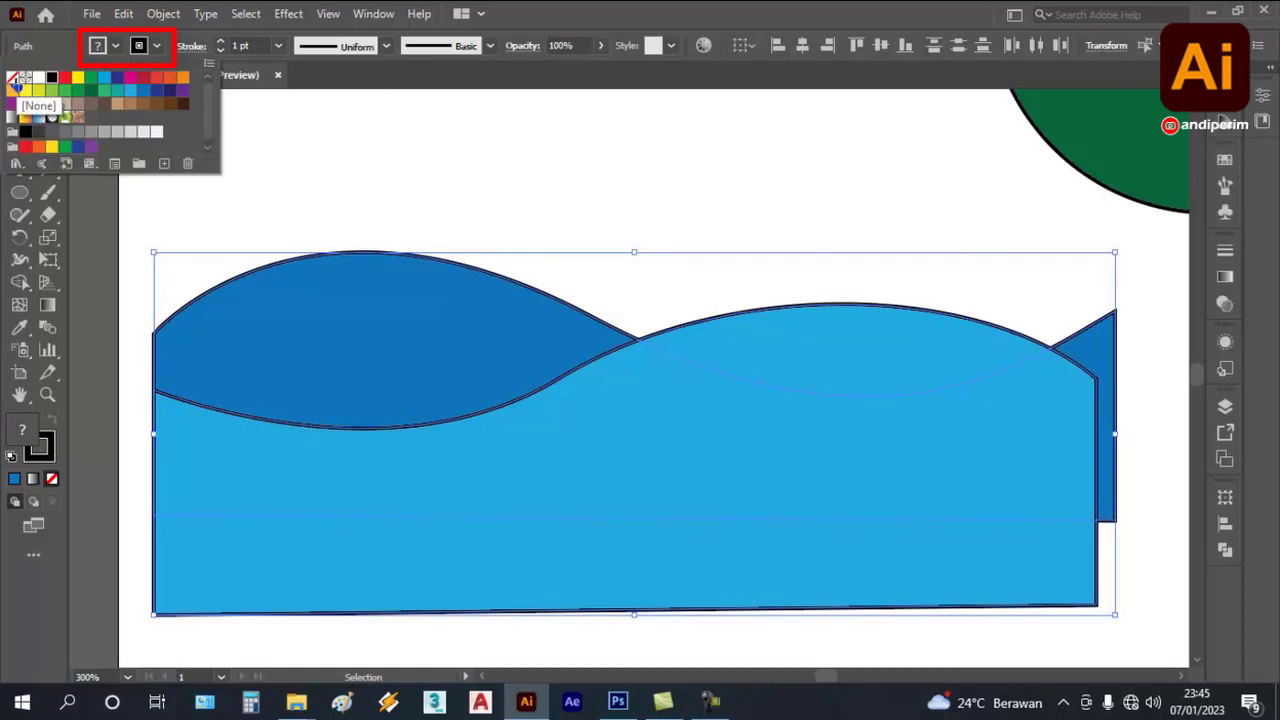
click(111, 45)
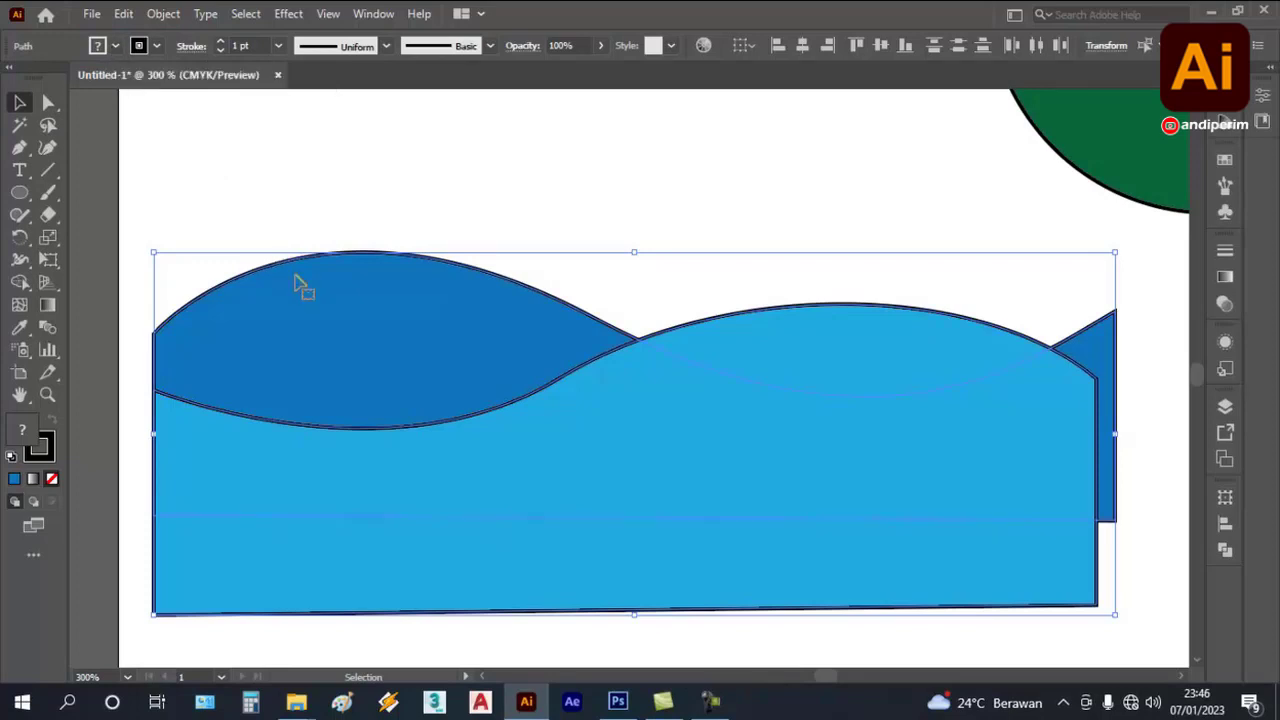
click(156, 47)
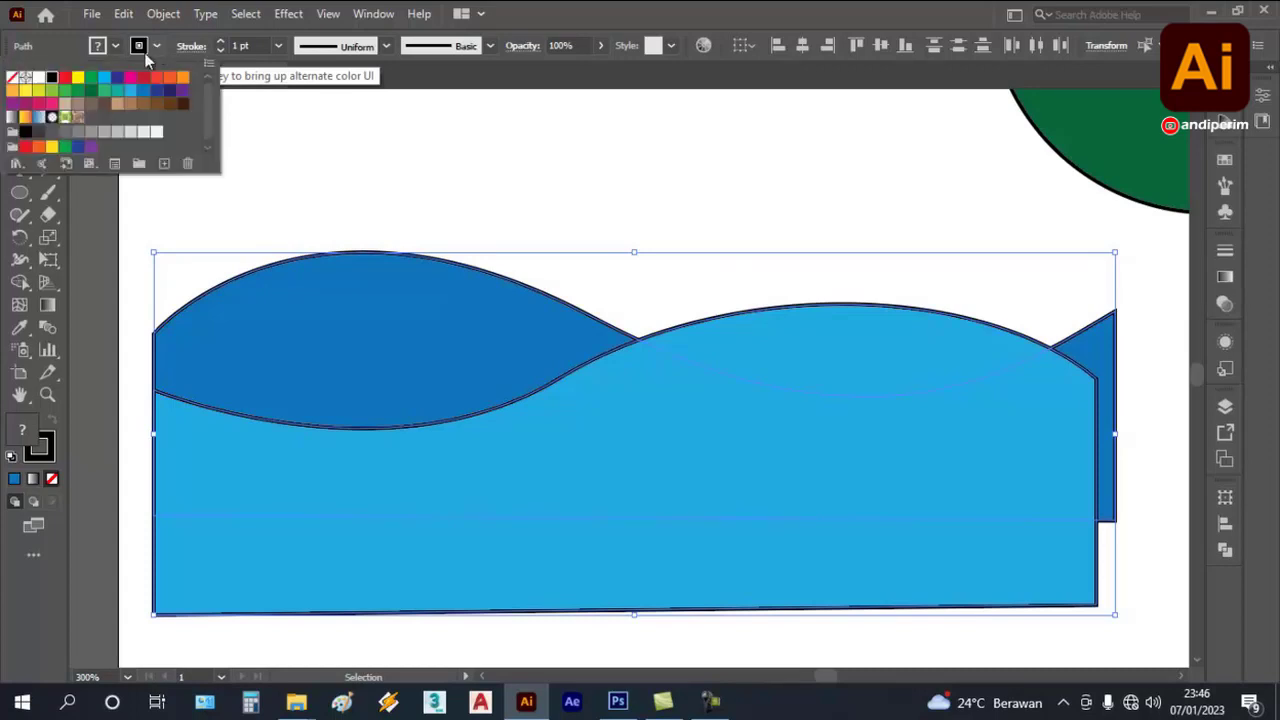
click(13, 80)
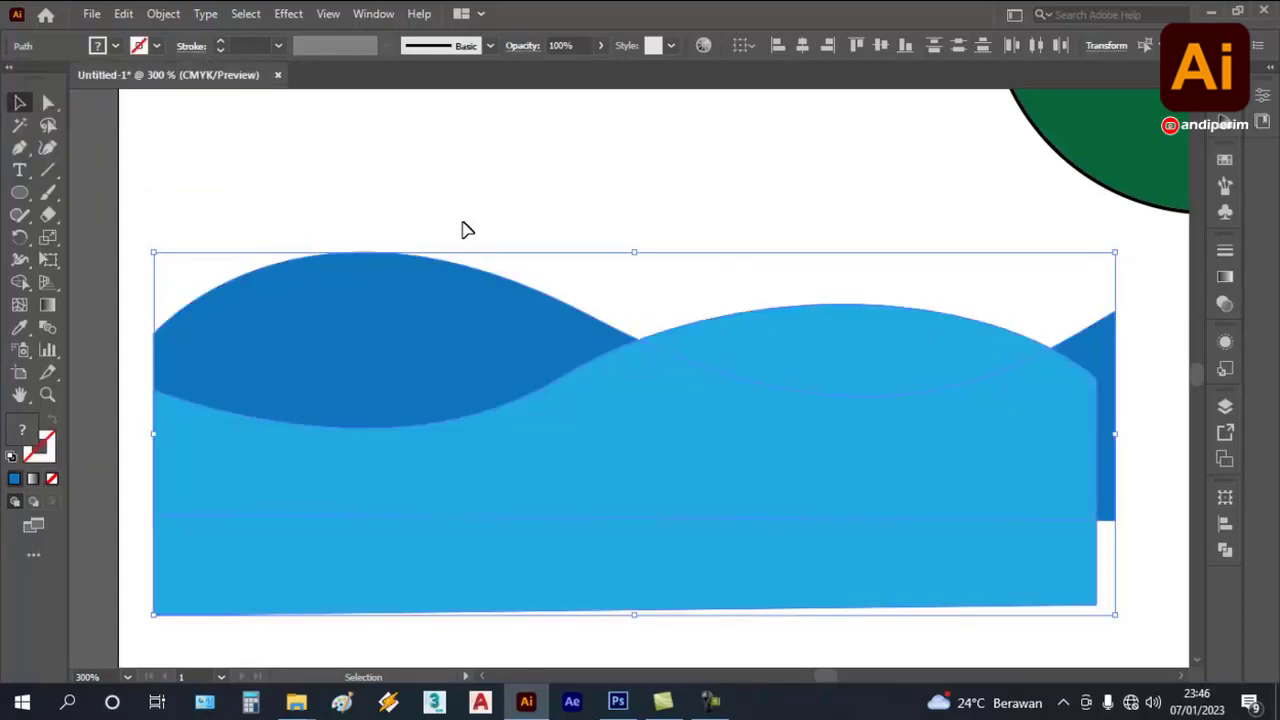
scroll(467, 230, down, 2)
click(652, 176)
scroll(812, 197, up, 1)
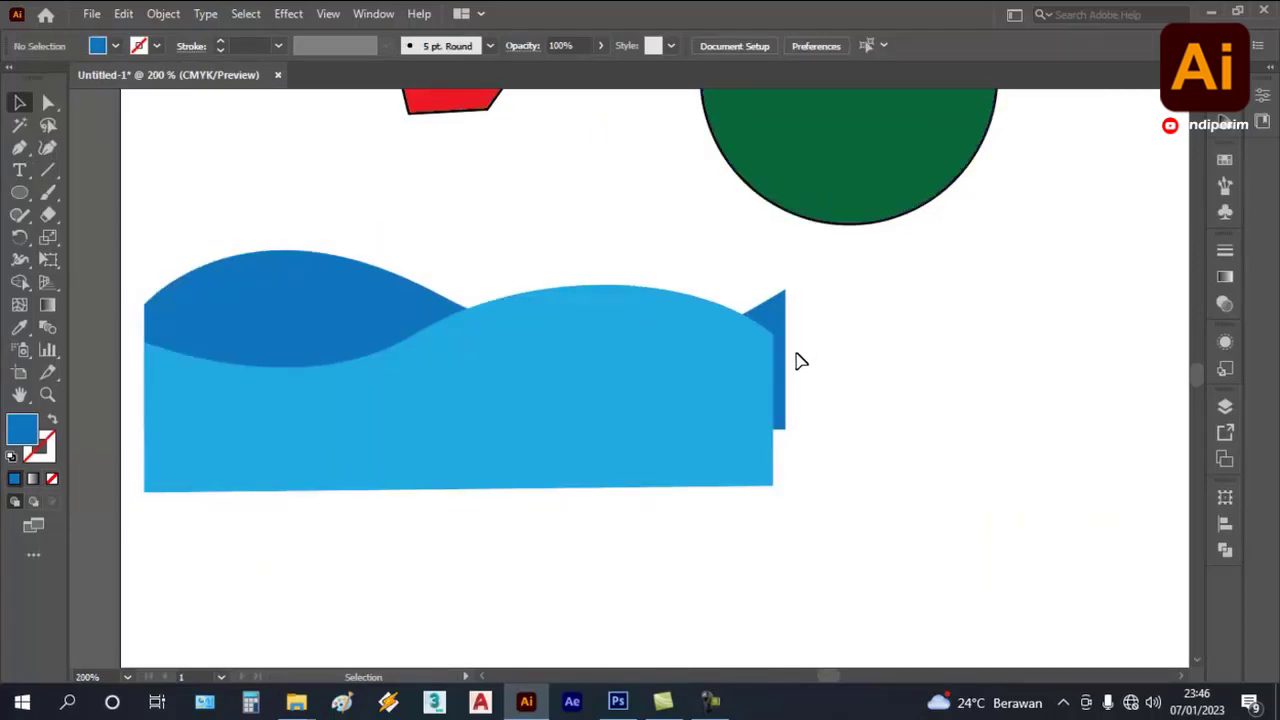
- Add an anchor point on the large green circle's lower-right edge at about X 13.63, Y 6.80 cm with the Add Anchor Point Tool
scroll(800, 361, down, 1)
scroll(792, 368, down, 1)
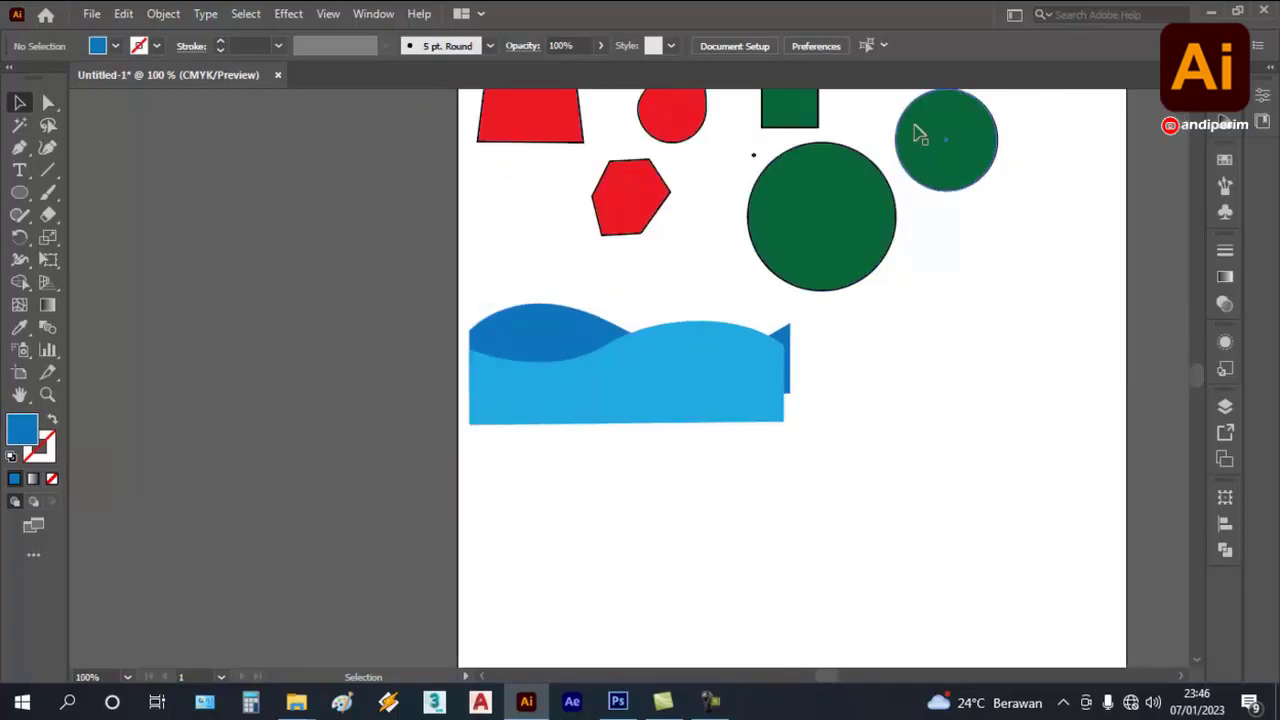
scroll(914, 126, up, 1)
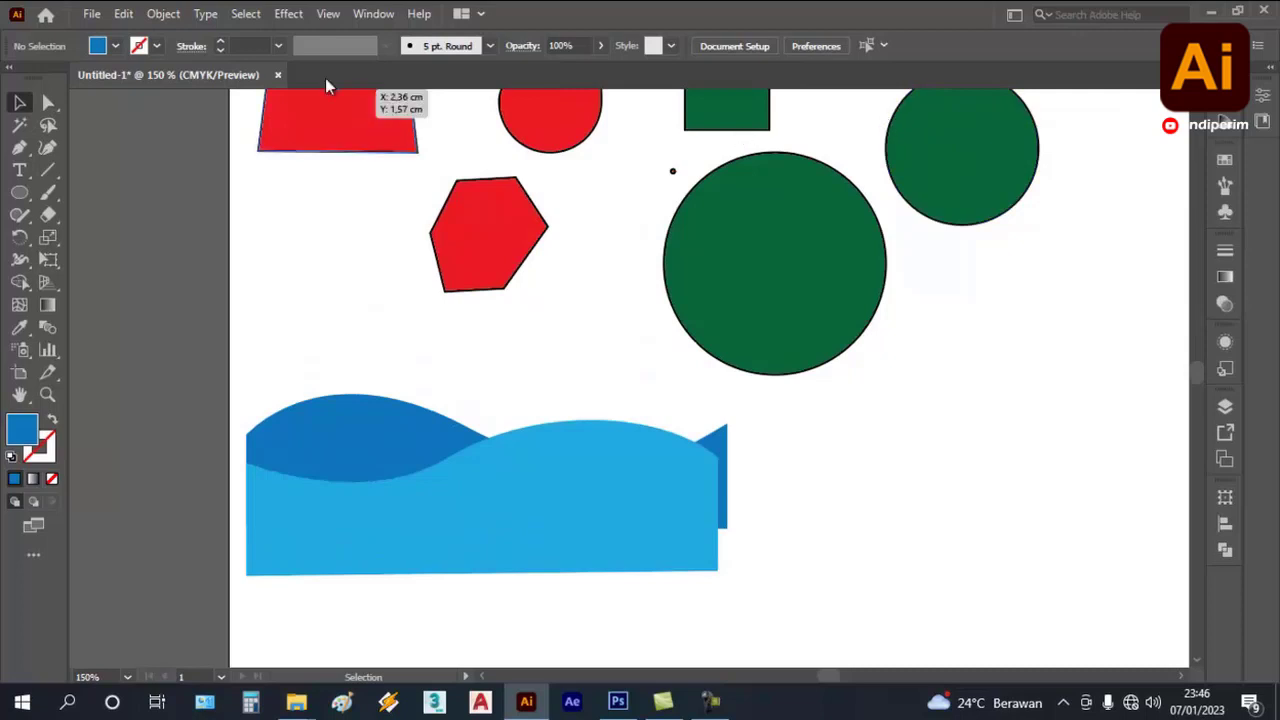
click(22, 171)
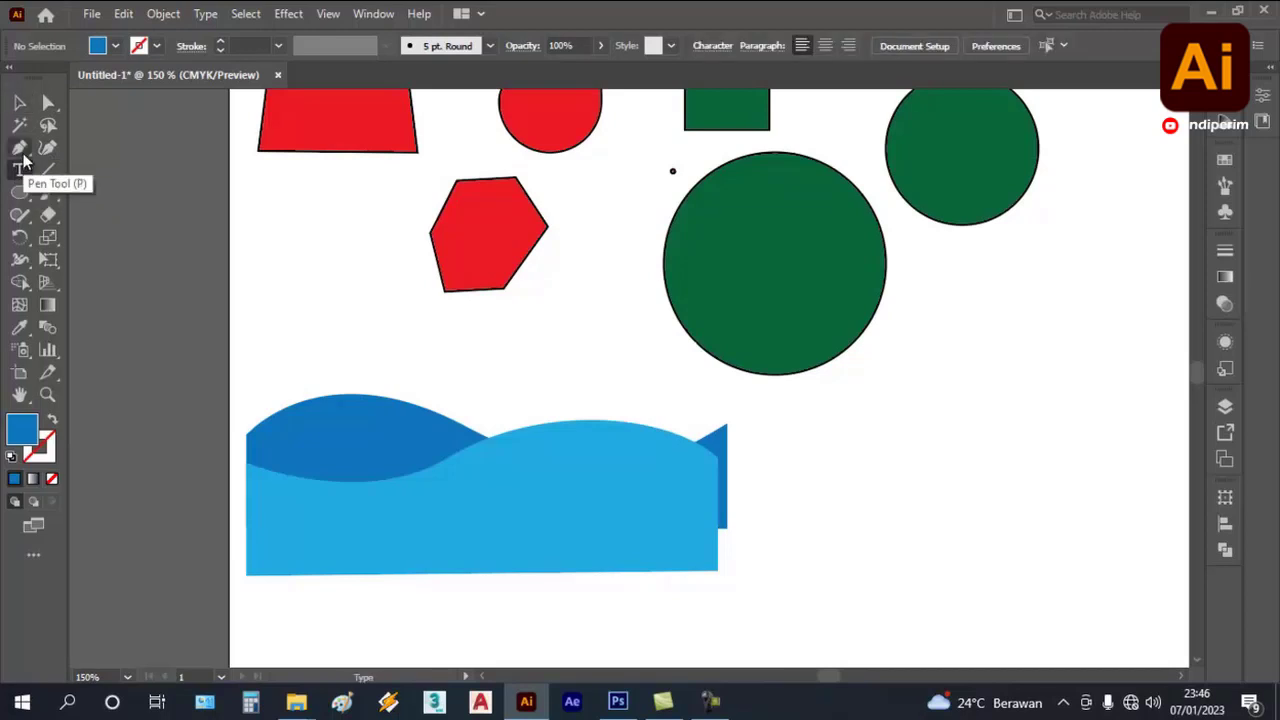
click(23, 157)
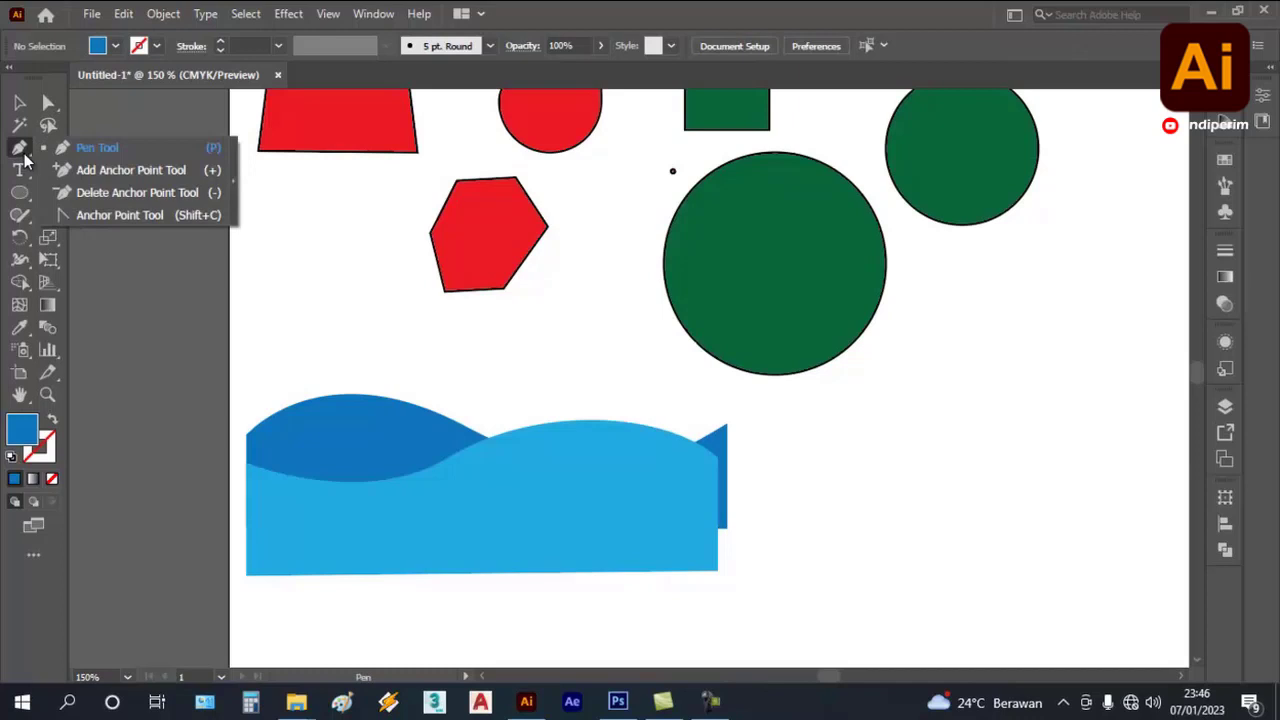
click(123, 170)
alt+scroll(905, 300, up, 1)
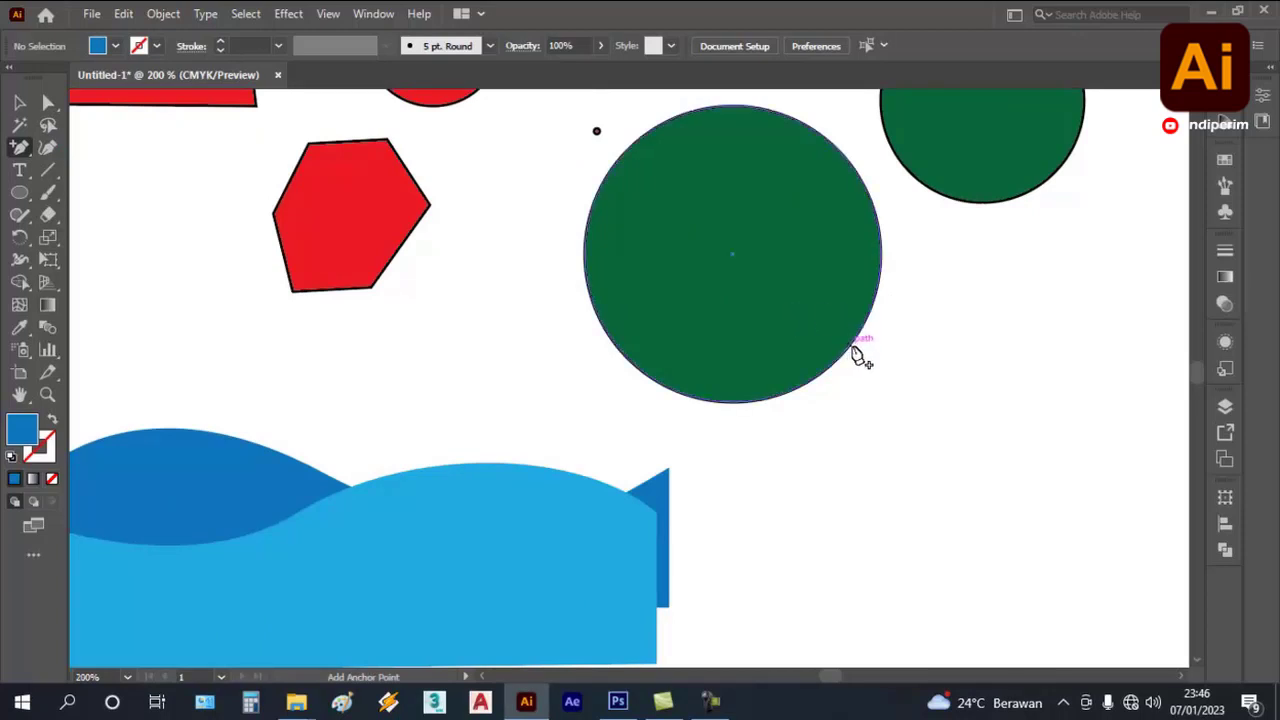
click(22, 148)
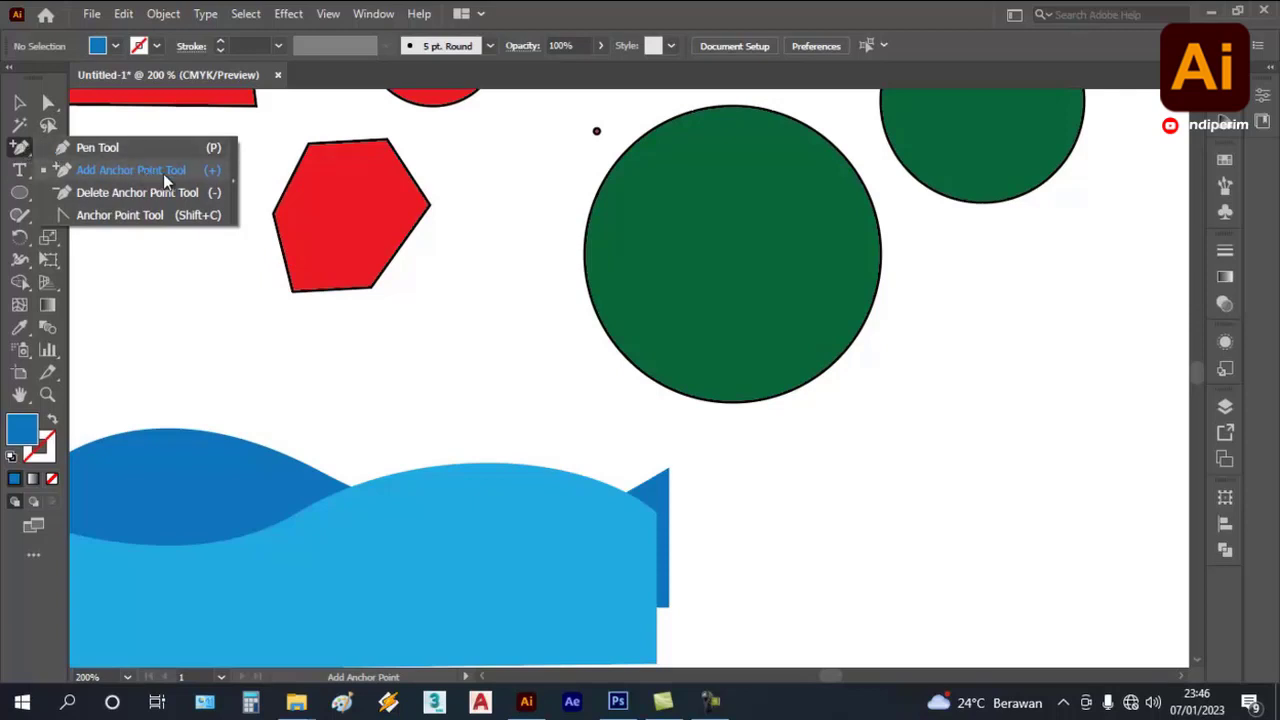
click(213, 172)
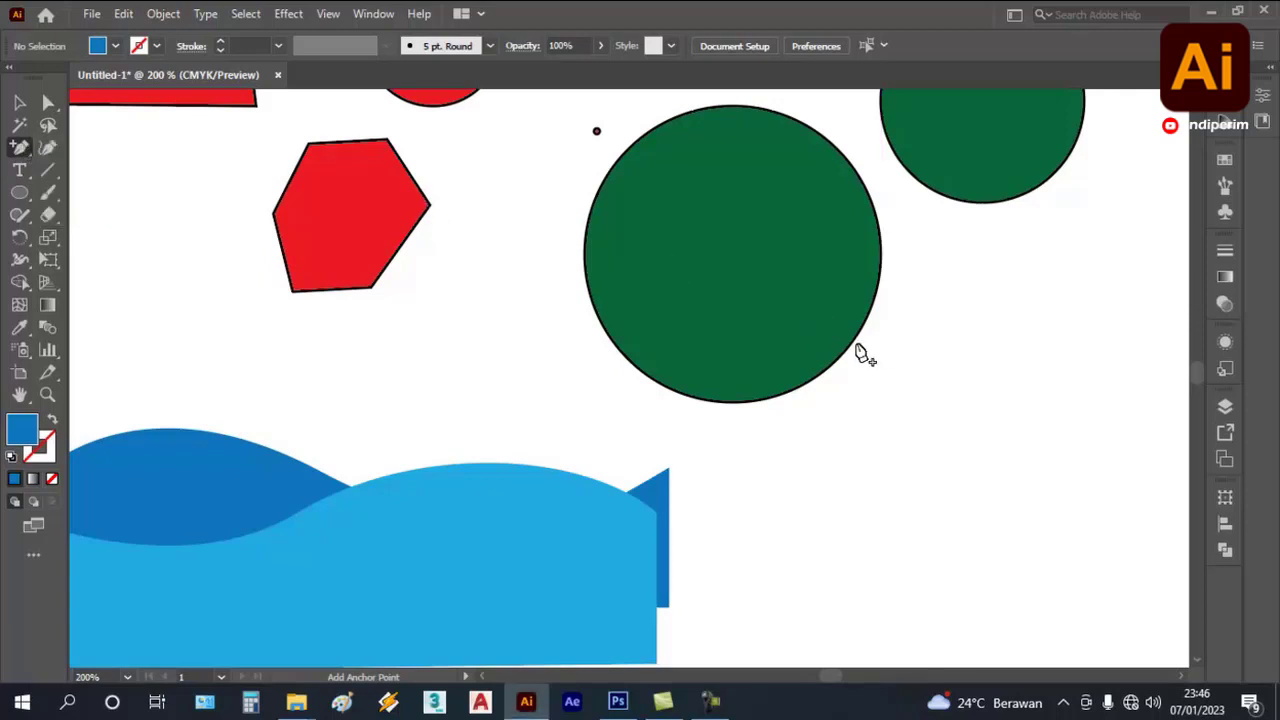
click(848, 350)
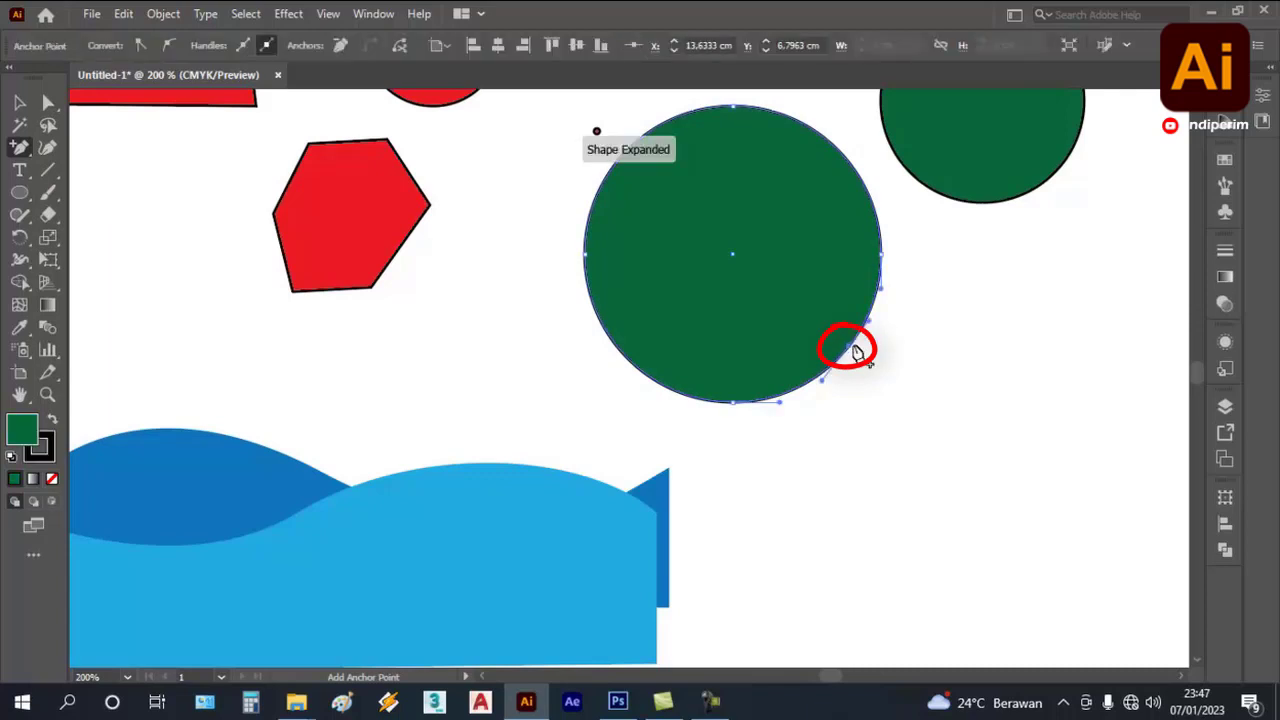
- Pull the added anchor point outward to the lower right with the Direct Selection Tool so the green circle bulges, and deselect it
scroll(896, 293, up, 1)
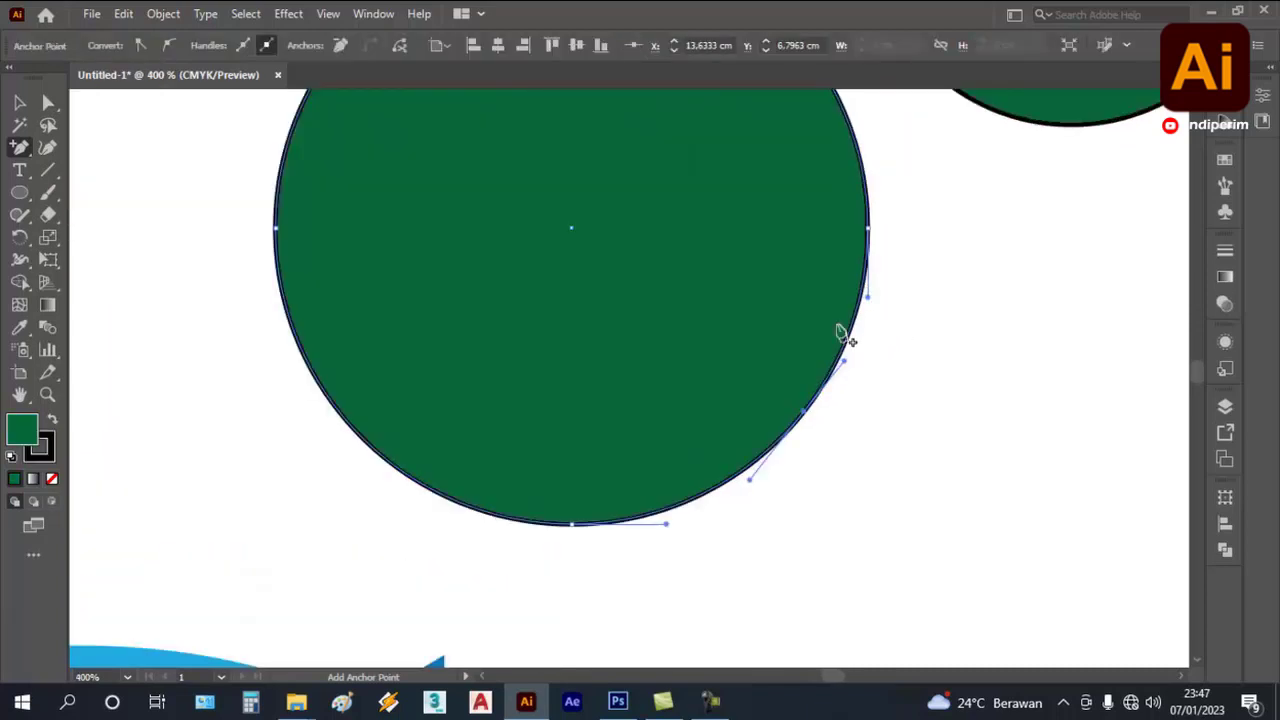
scroll(838, 333, down, 2)
scroll(846, 202, up, 1)
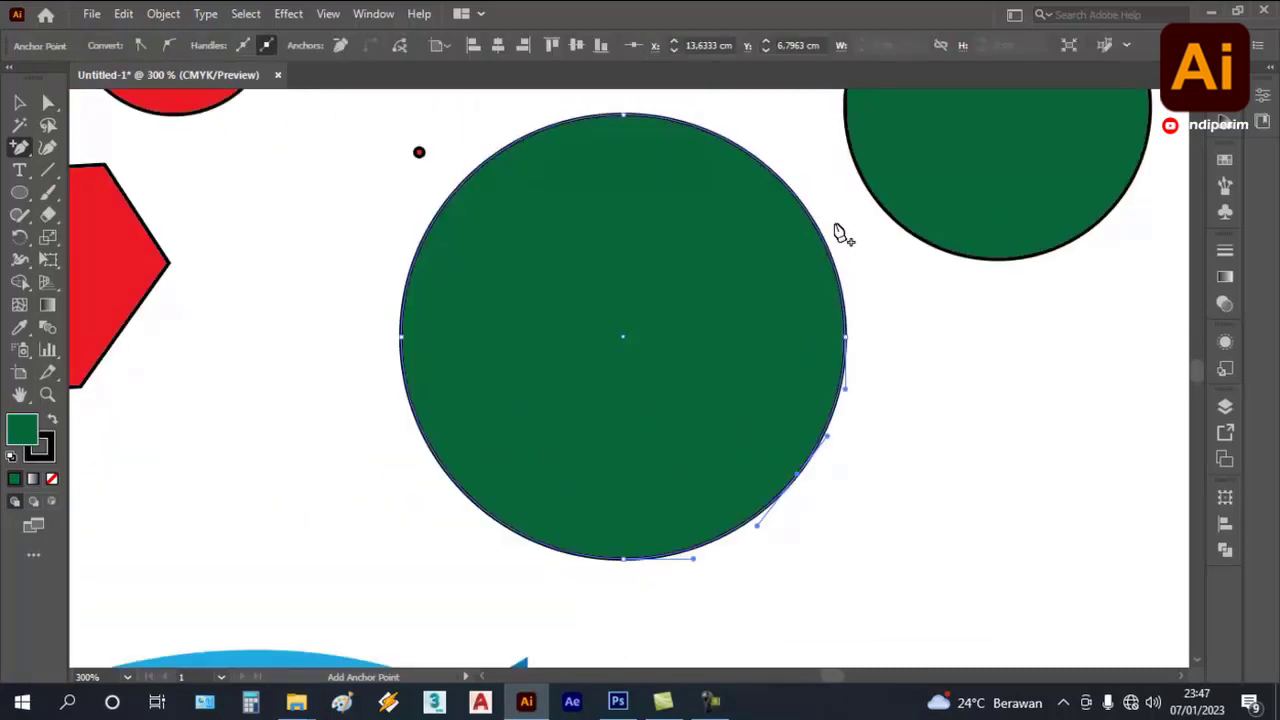
click(47, 103)
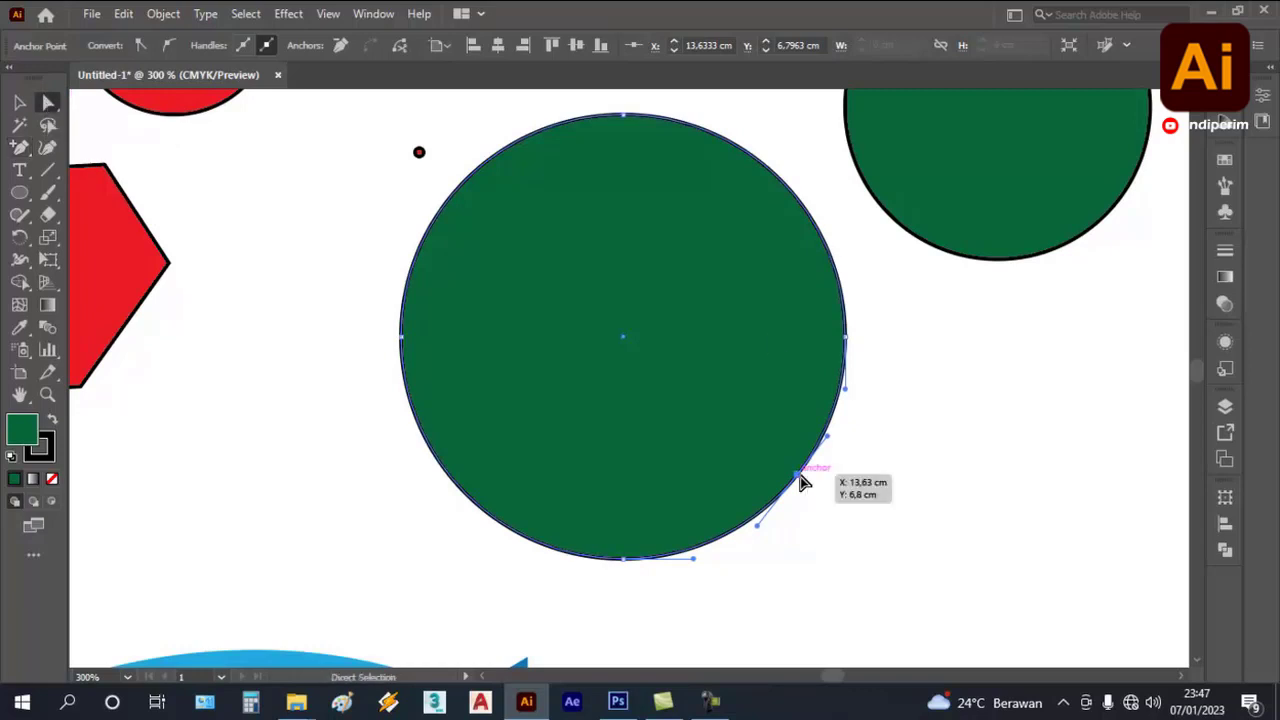
drag(800, 478, 835, 509)
click(960, 496)
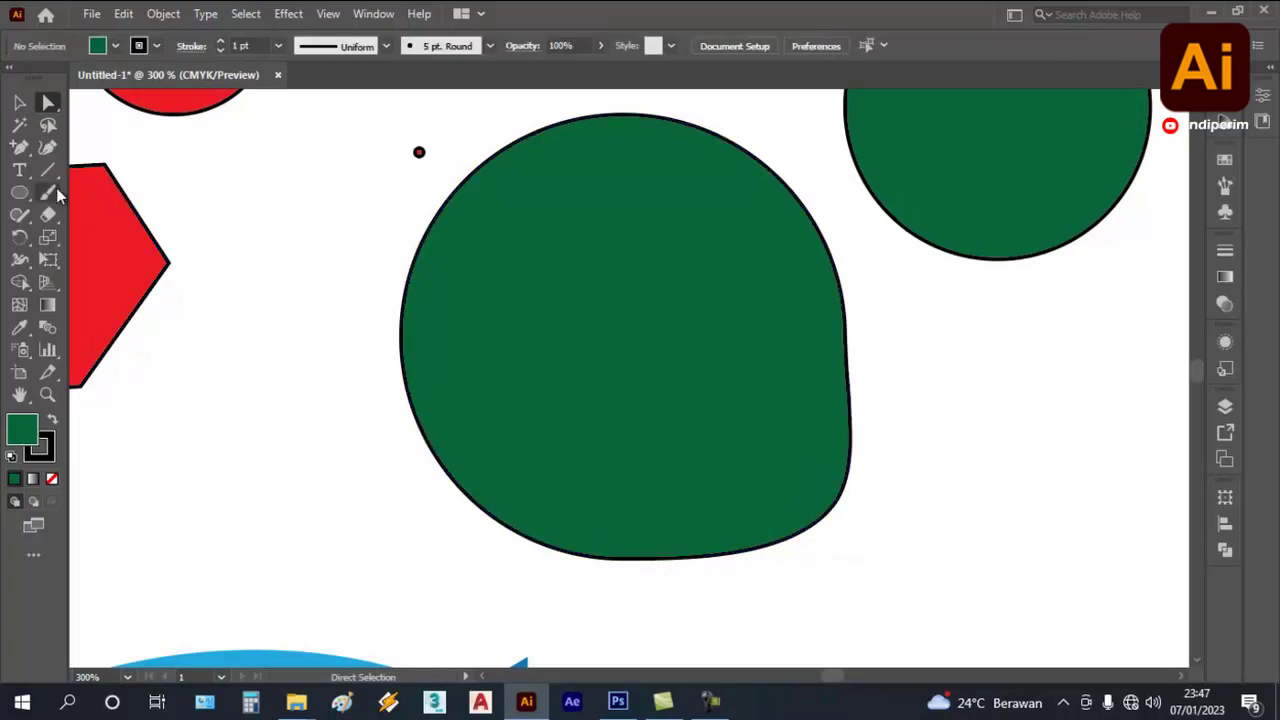
- Delete the bulge's lower-right anchor point from the green shape with the Delete Anchor Point Tool
click(20, 147)
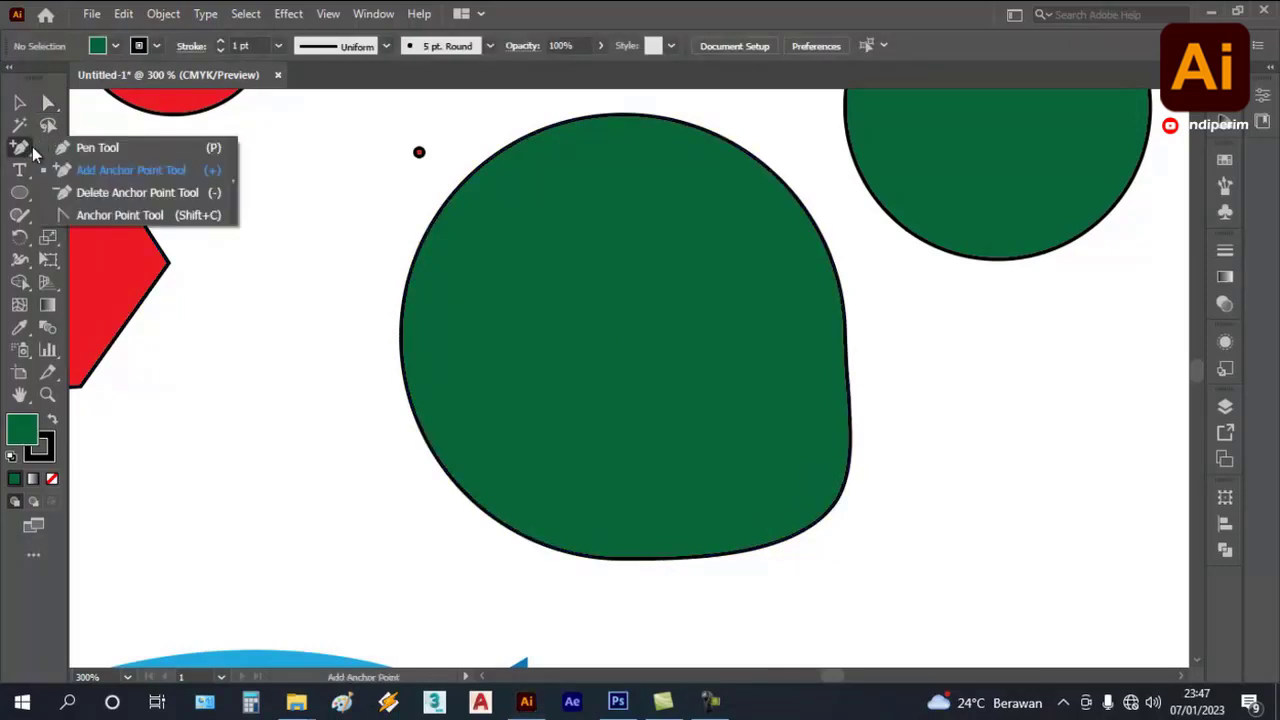
click(92, 191)
click(22, 105)
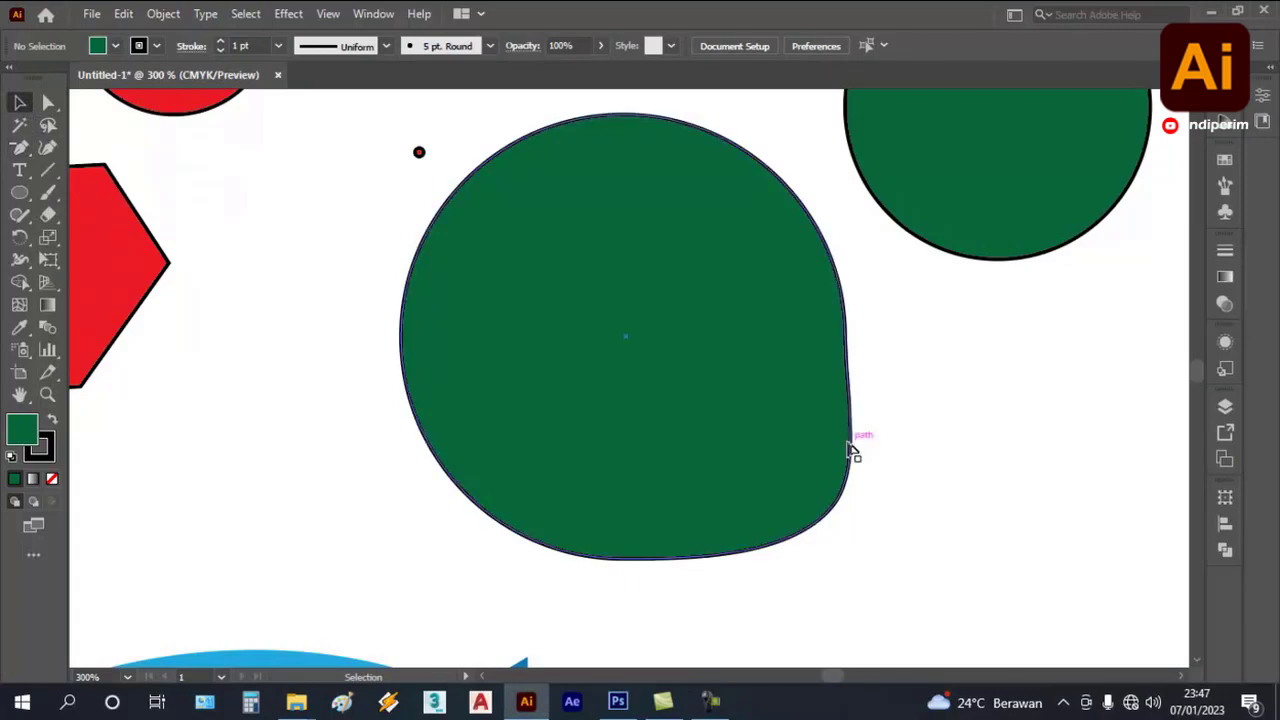
click(850, 450)
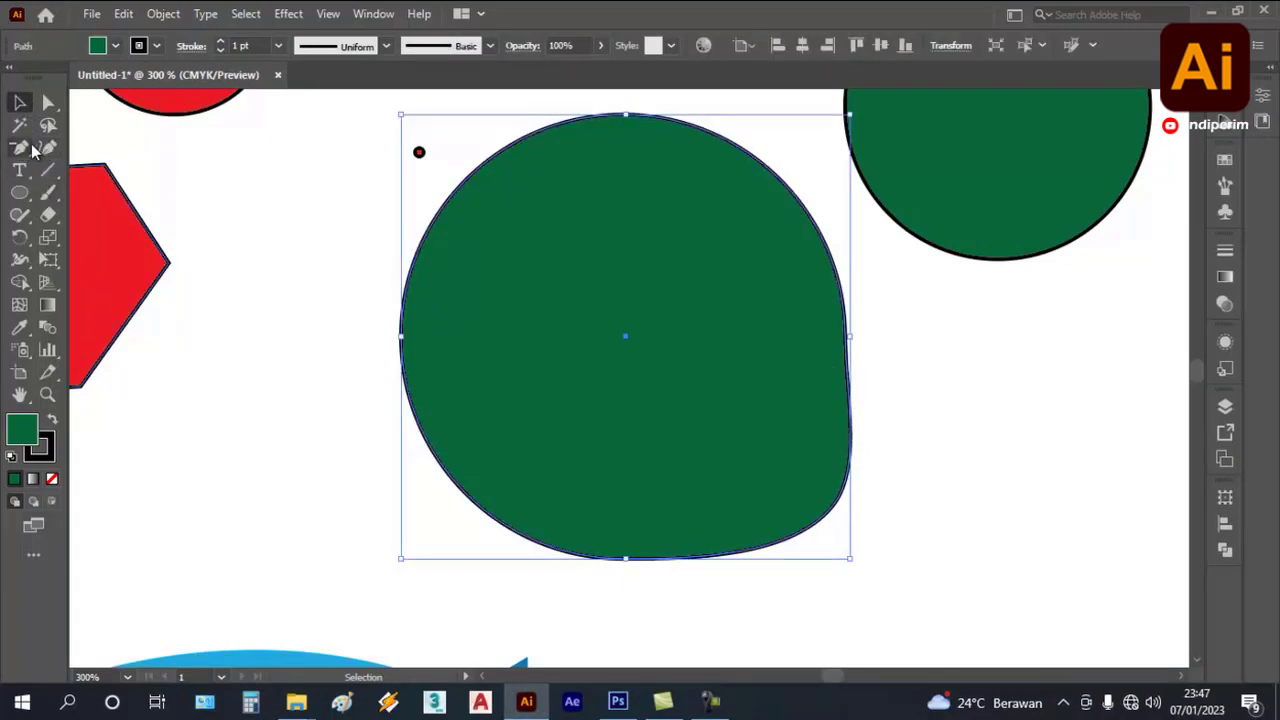
drag(30, 150, 100, 190)
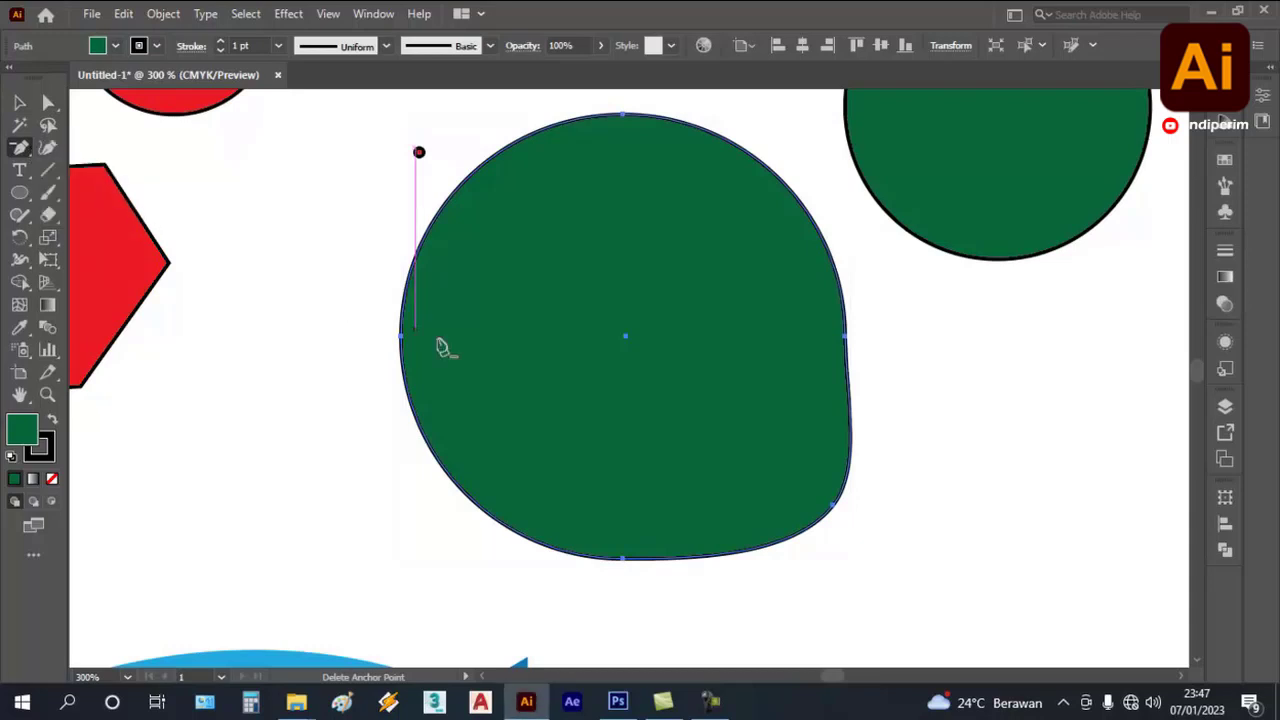
click(833, 506)
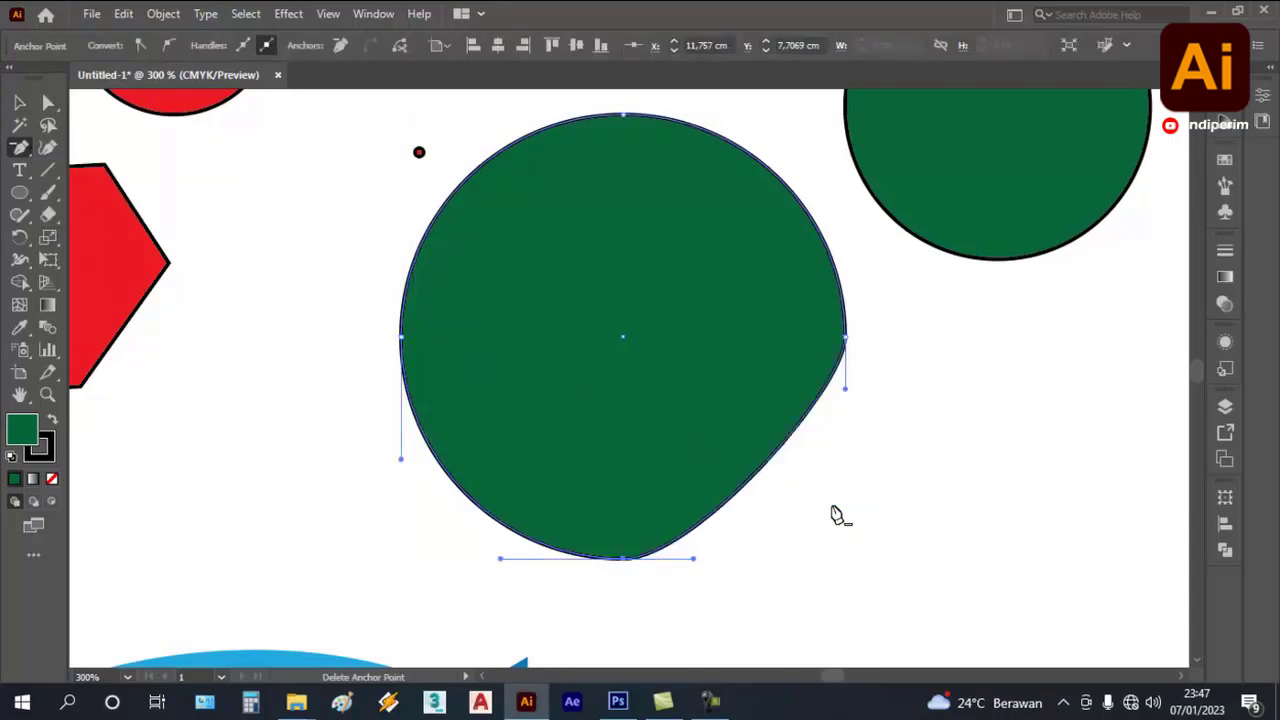
- Add point text reading DESIGN BAROKAH below the large green shape with the Type Tool
click(22, 147)
click(85, 145)
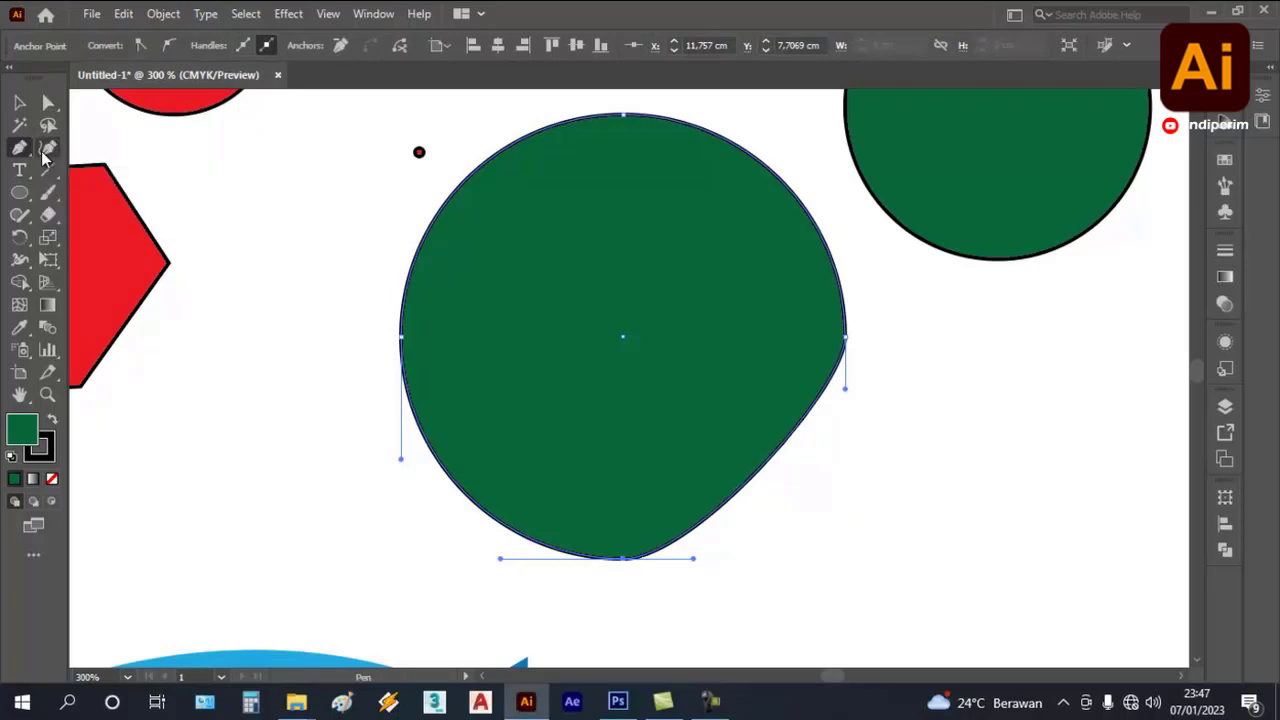
click(18, 172)
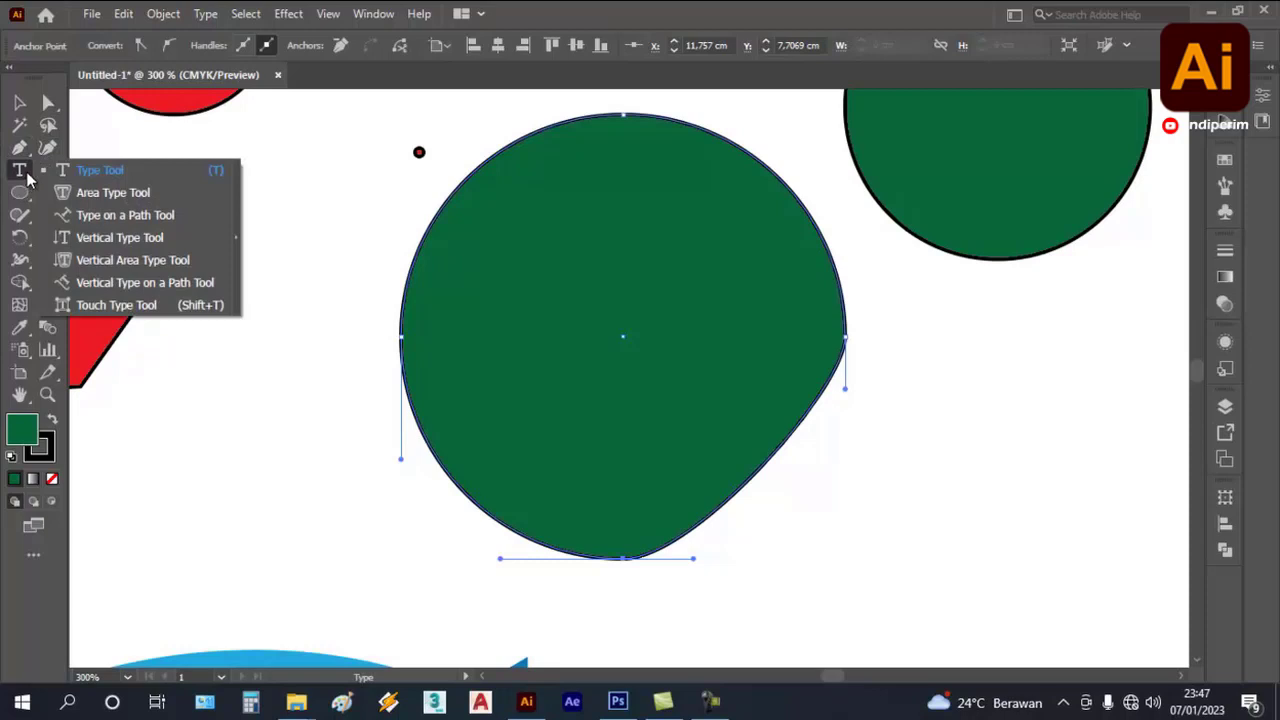
click(175, 172)
scroll(206, 182, down, 2)
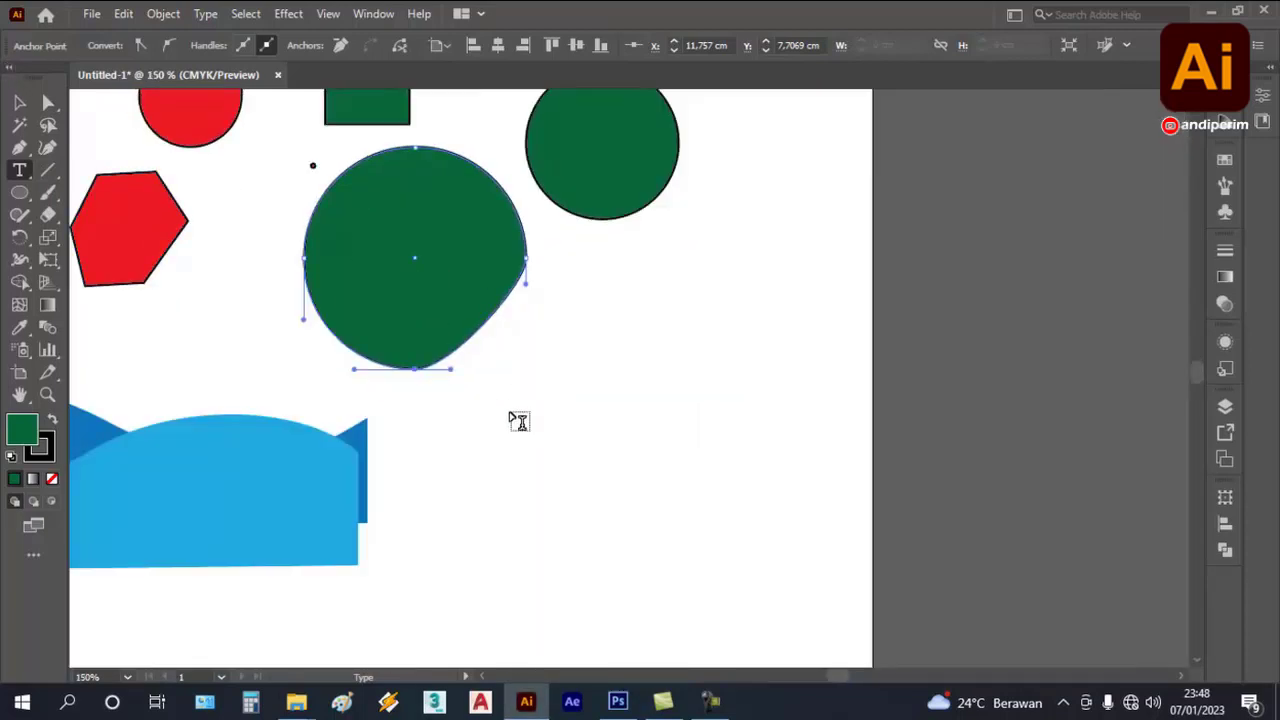
click(452, 420)
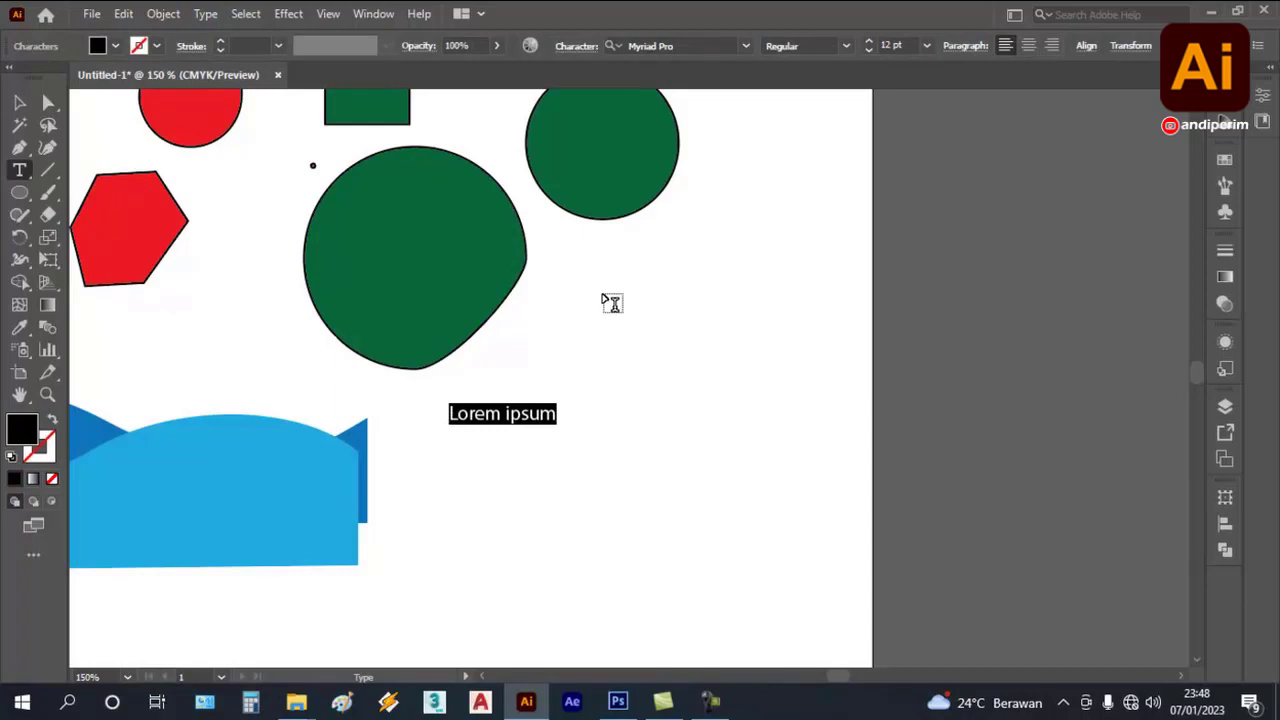
text(DESI)
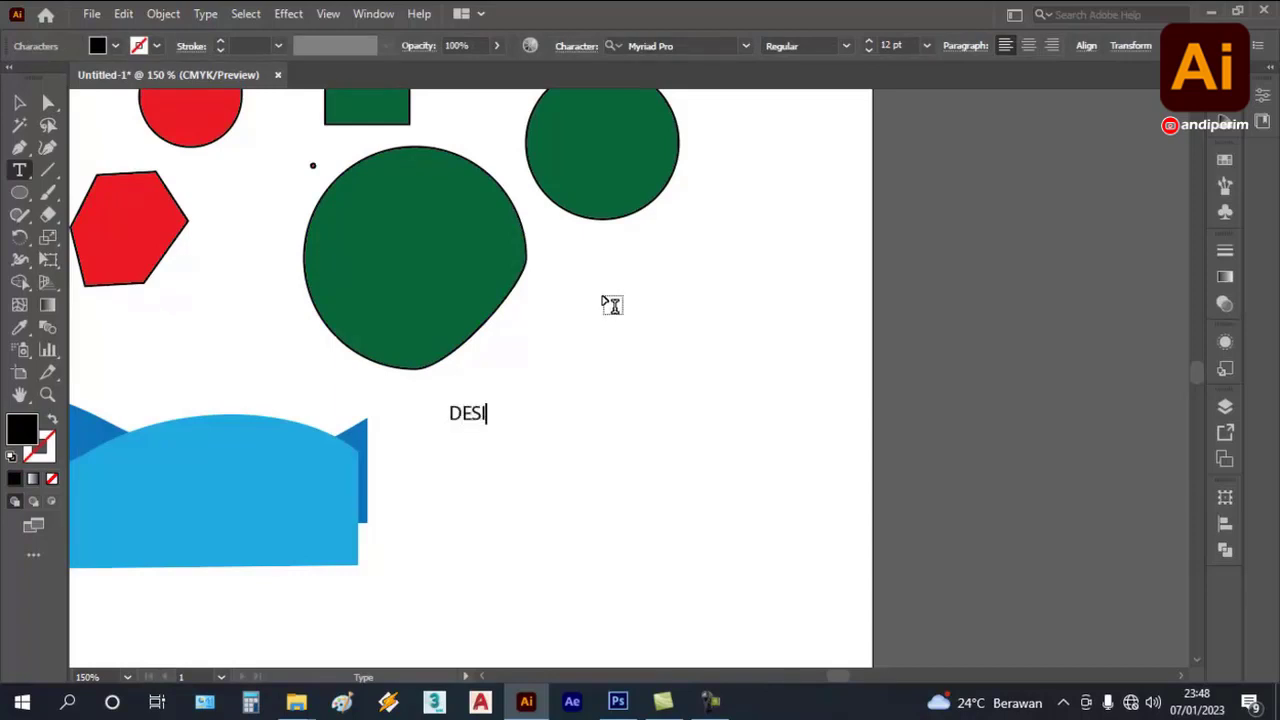
text(GN BAROKAH)
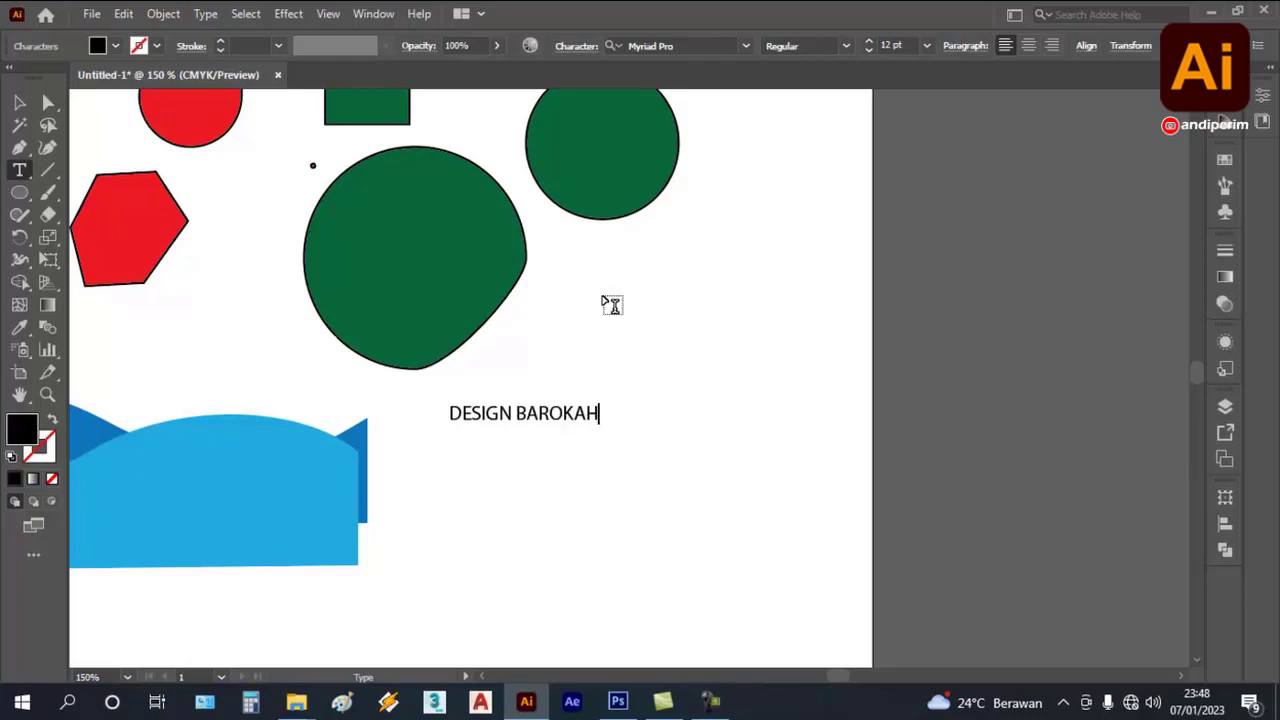
- Select the whole DESIGN BAROKAH text and set its font to ElliotOne
scroll(569, 346, up, 1)
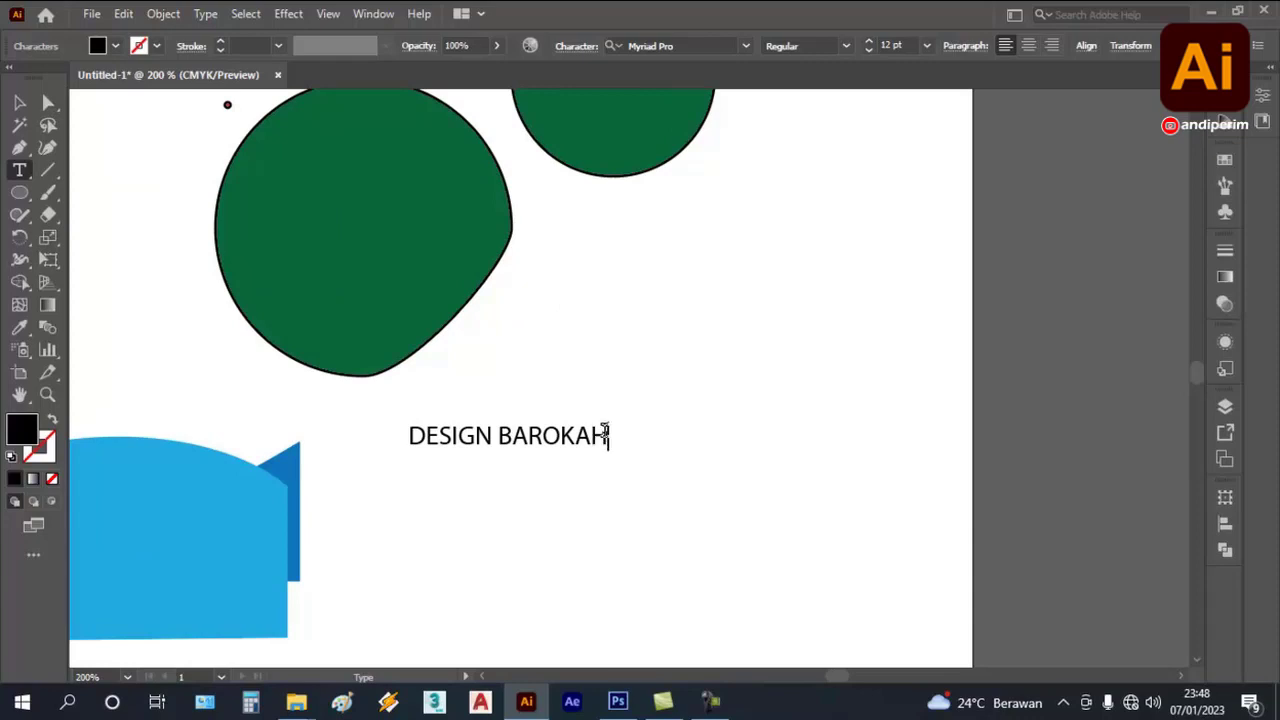
drag(606, 433, 404, 440)
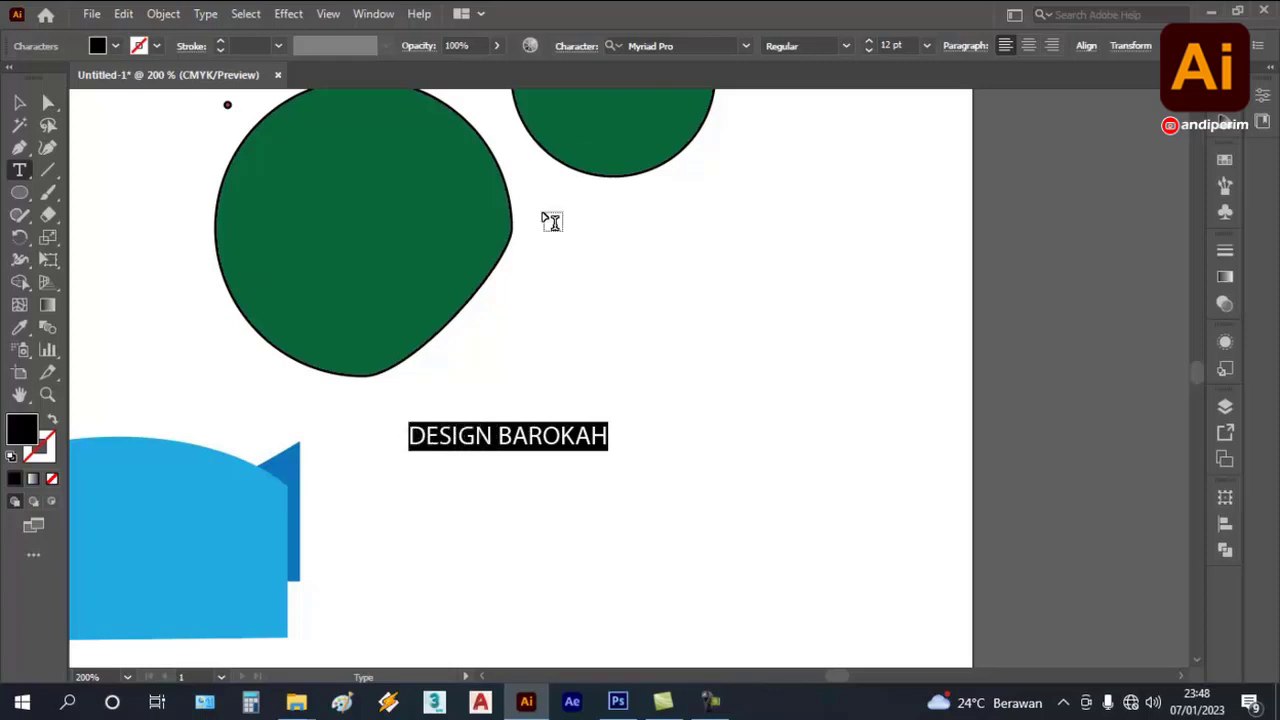
click(746, 46)
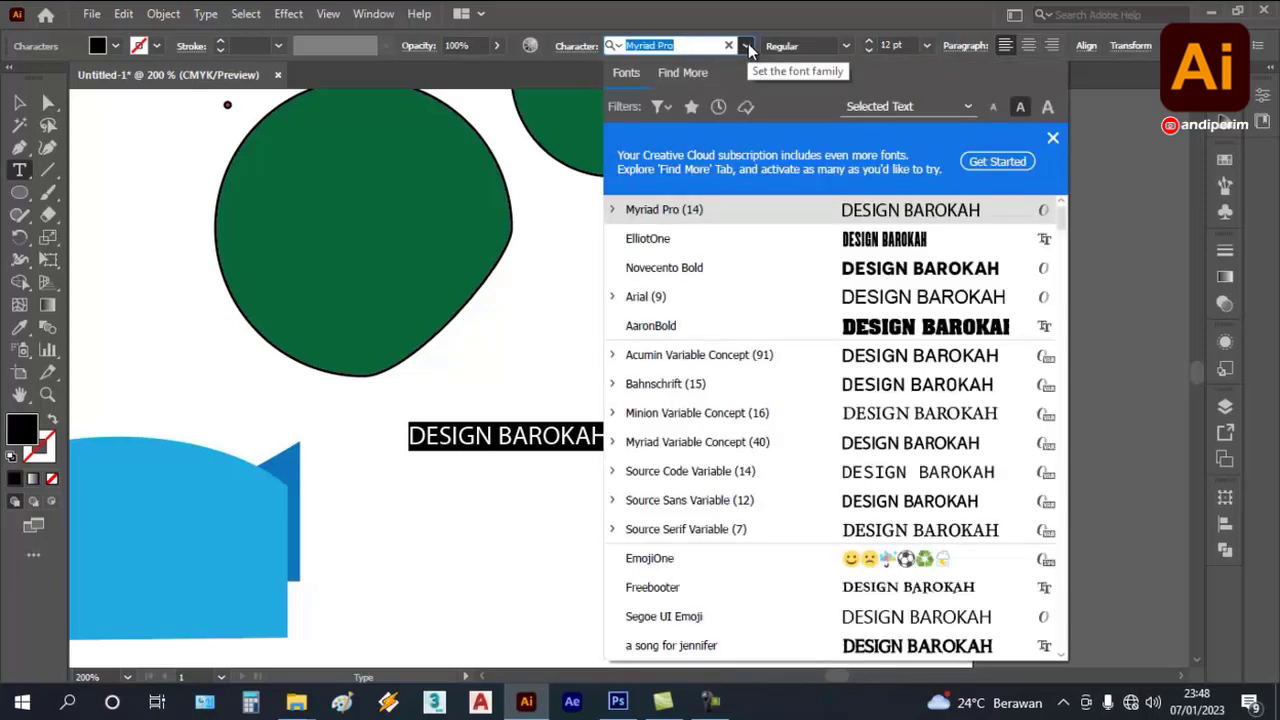
click(912, 240)
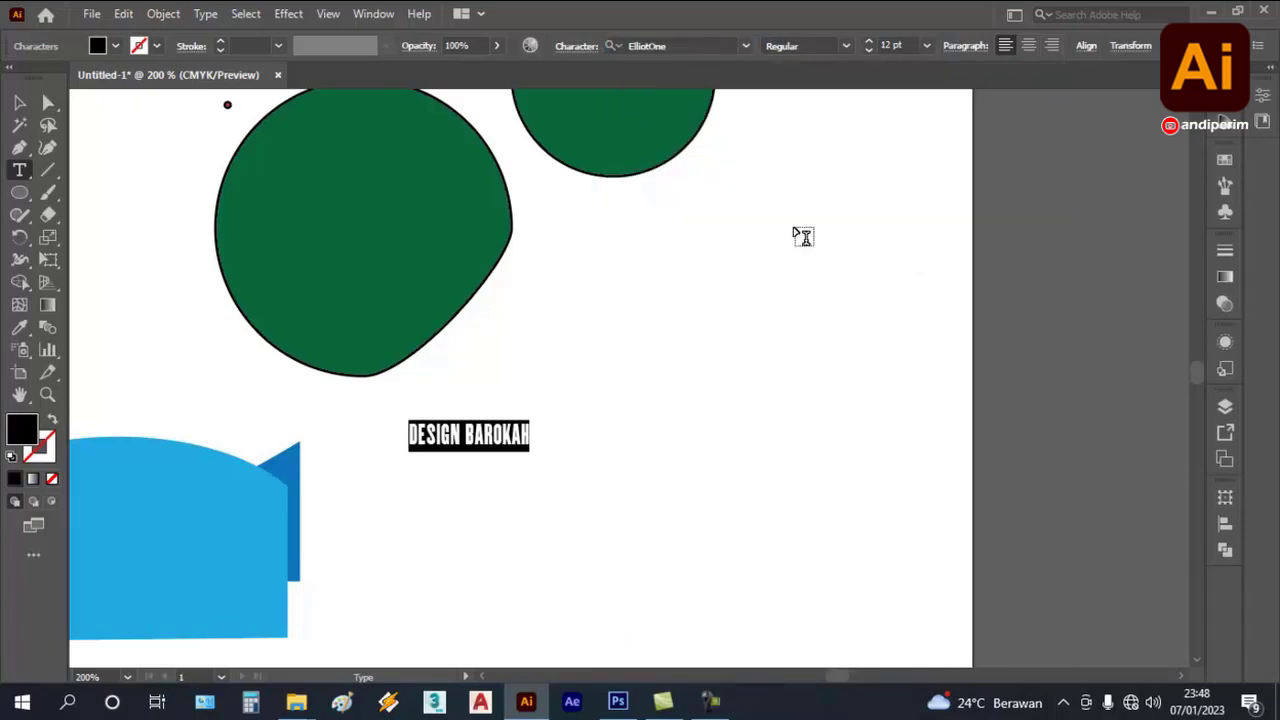
- Scale the DESIGN BAROKAH text up to about 37.56 pt and move it beside the large green shape, below the smaller green circle
click(20, 104)
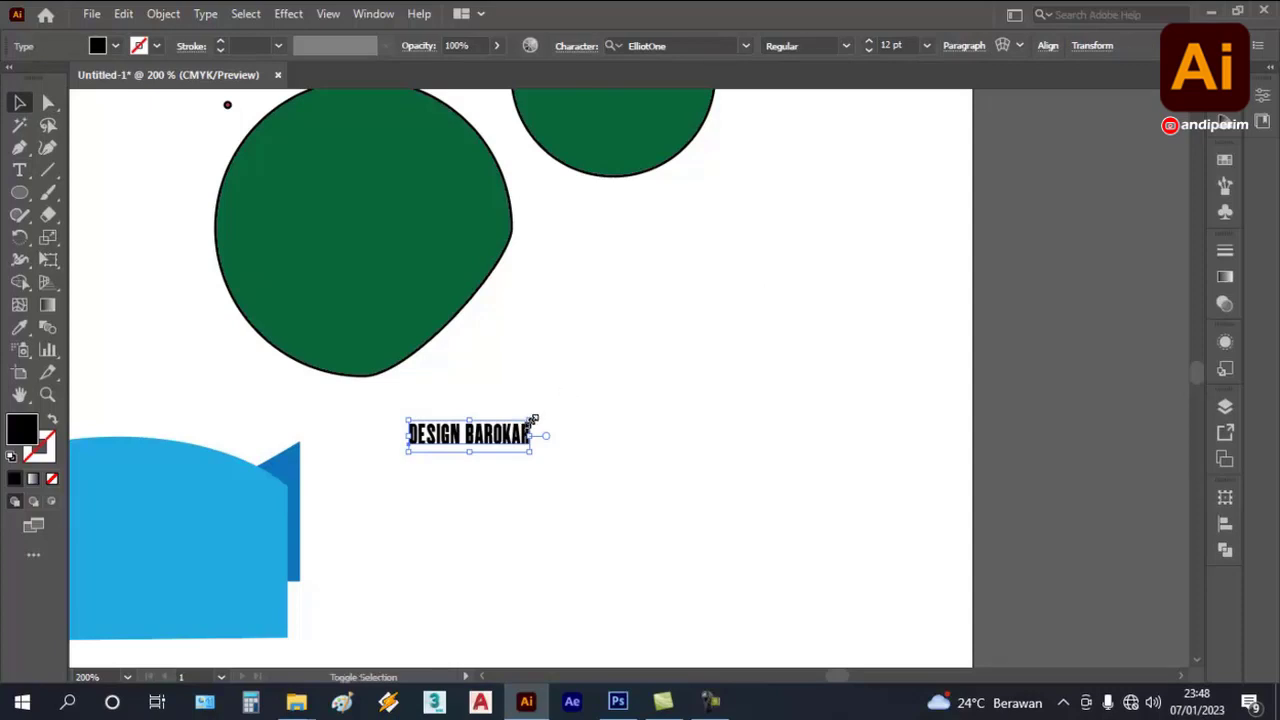
drag(533, 419, 790, 340)
scroll(771, 408, down, 2)
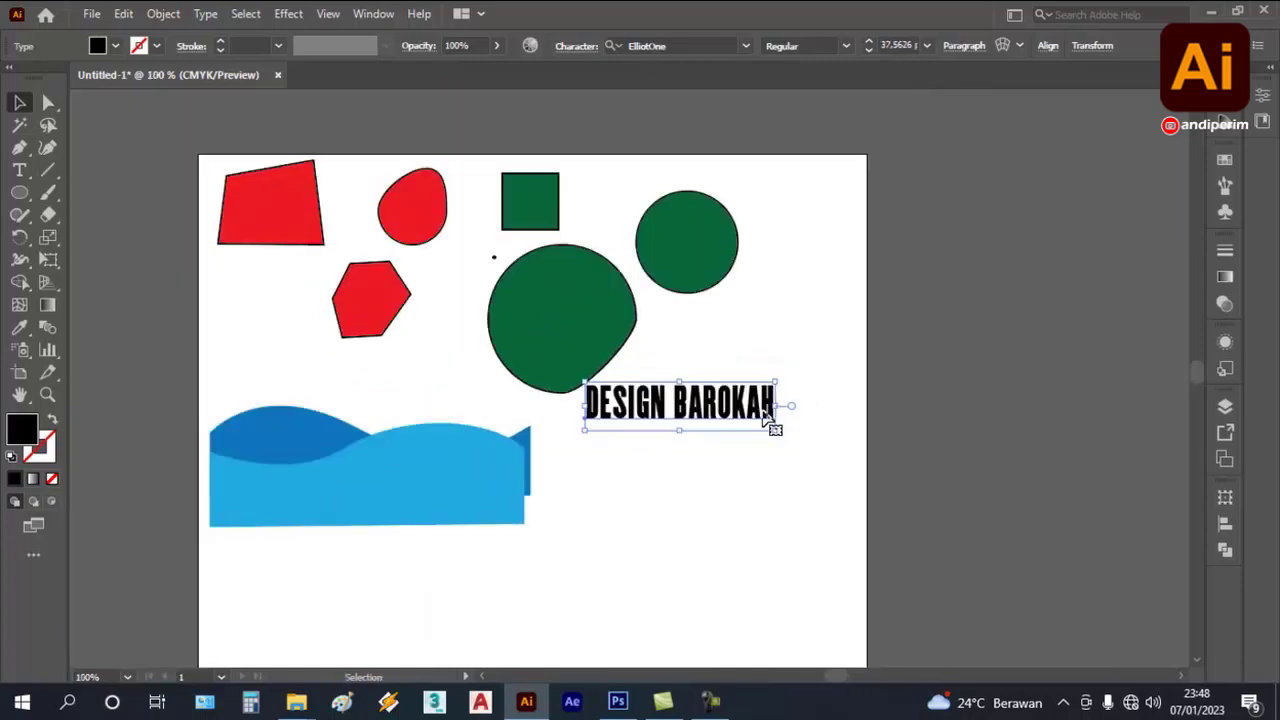
scroll(677, 278, up, 1)
drag(751, 486, 841, 416)
scroll(893, 284, down, 1)
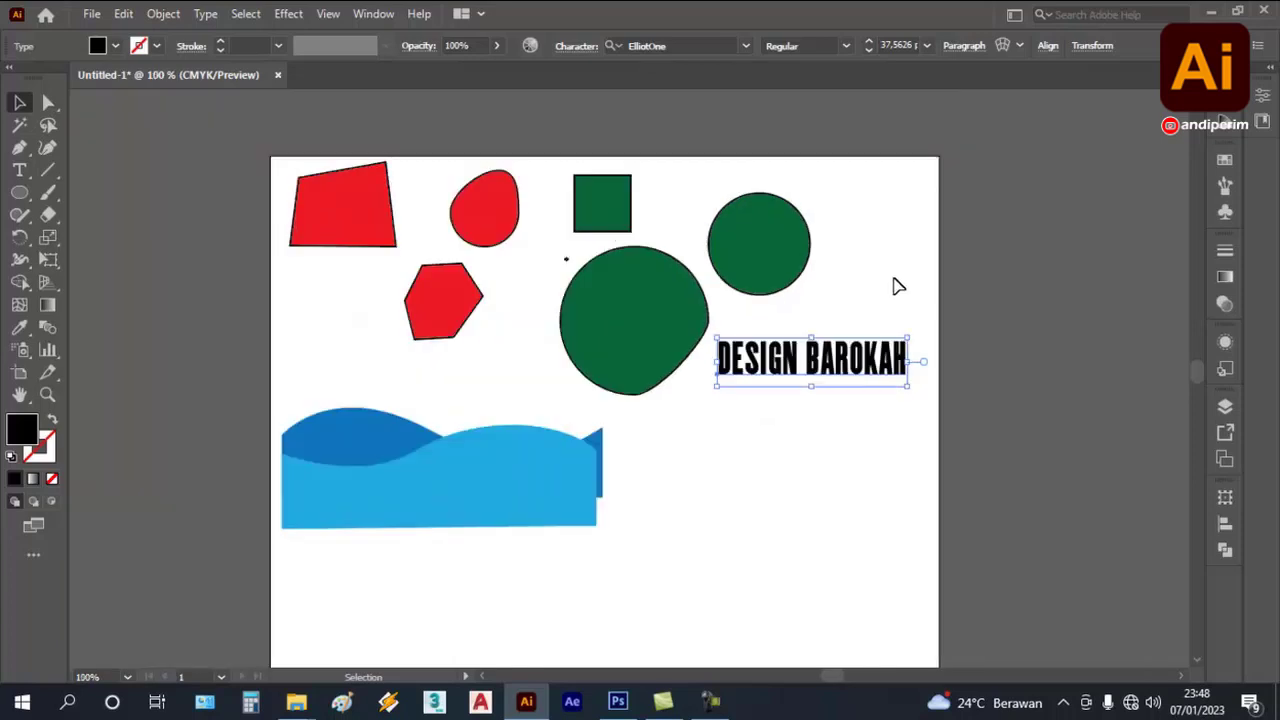
scroll(651, 267, up, 1)
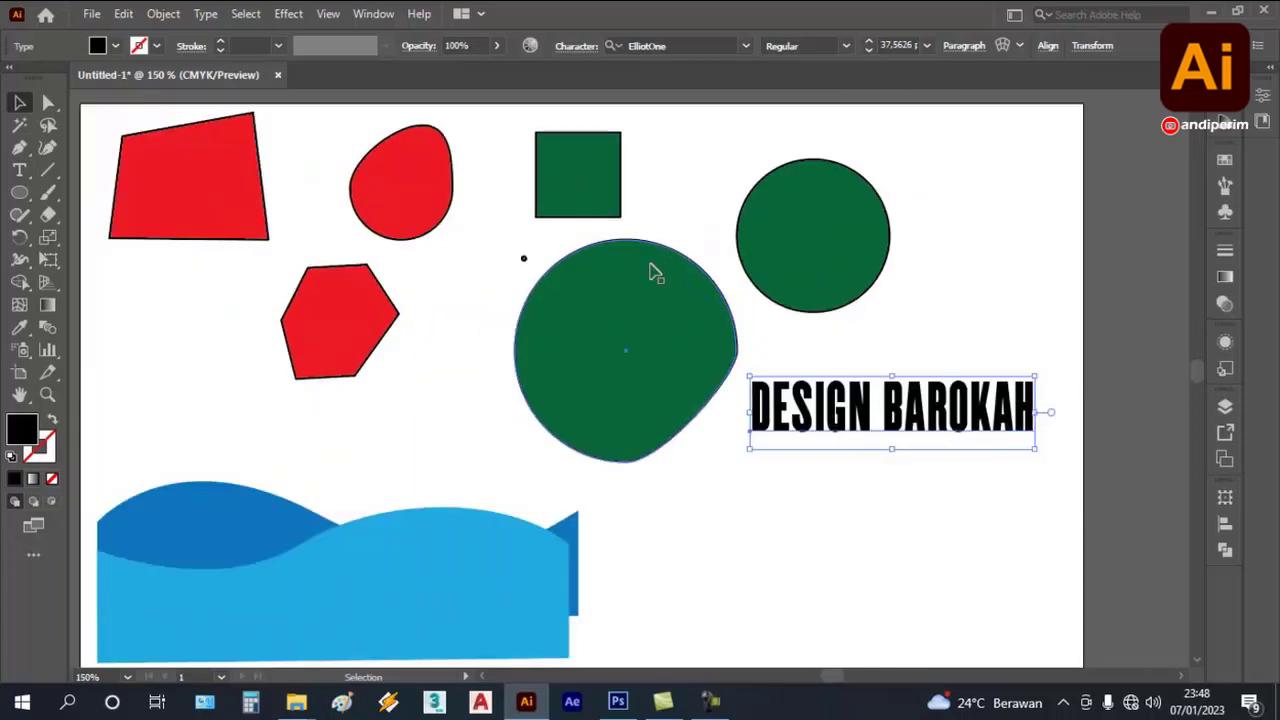
click(44, 172)
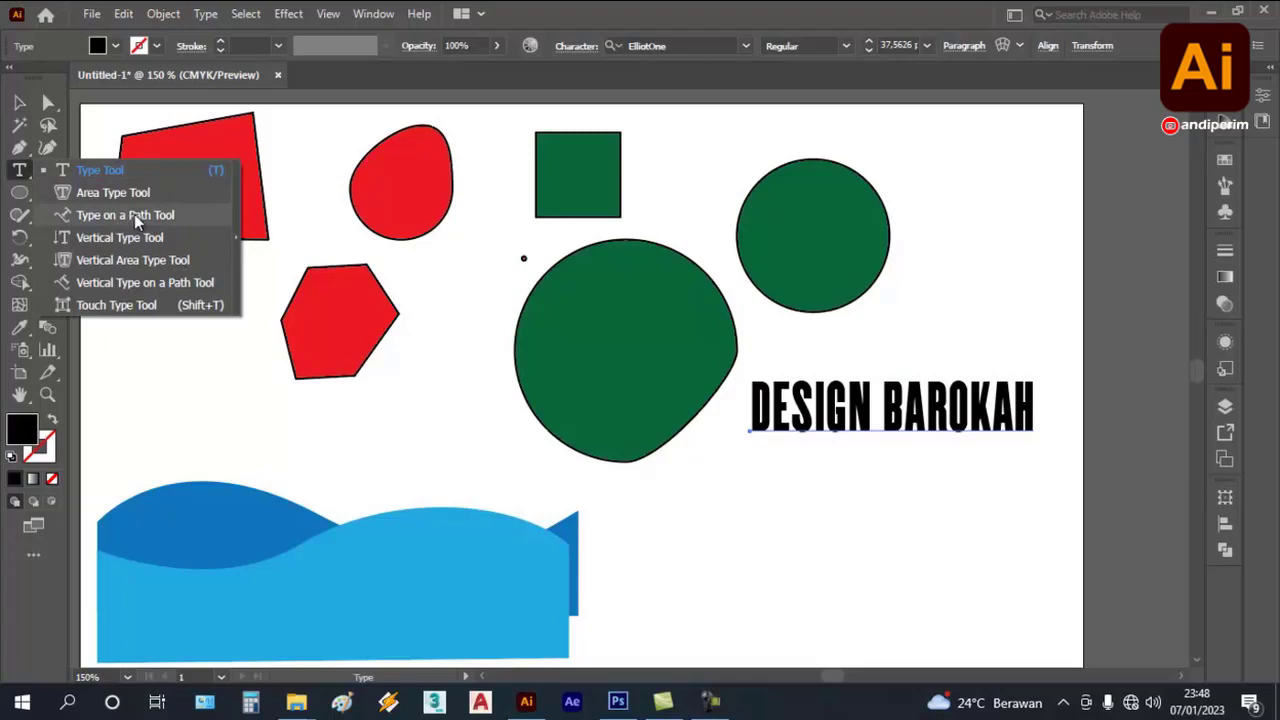
click(25, 172)
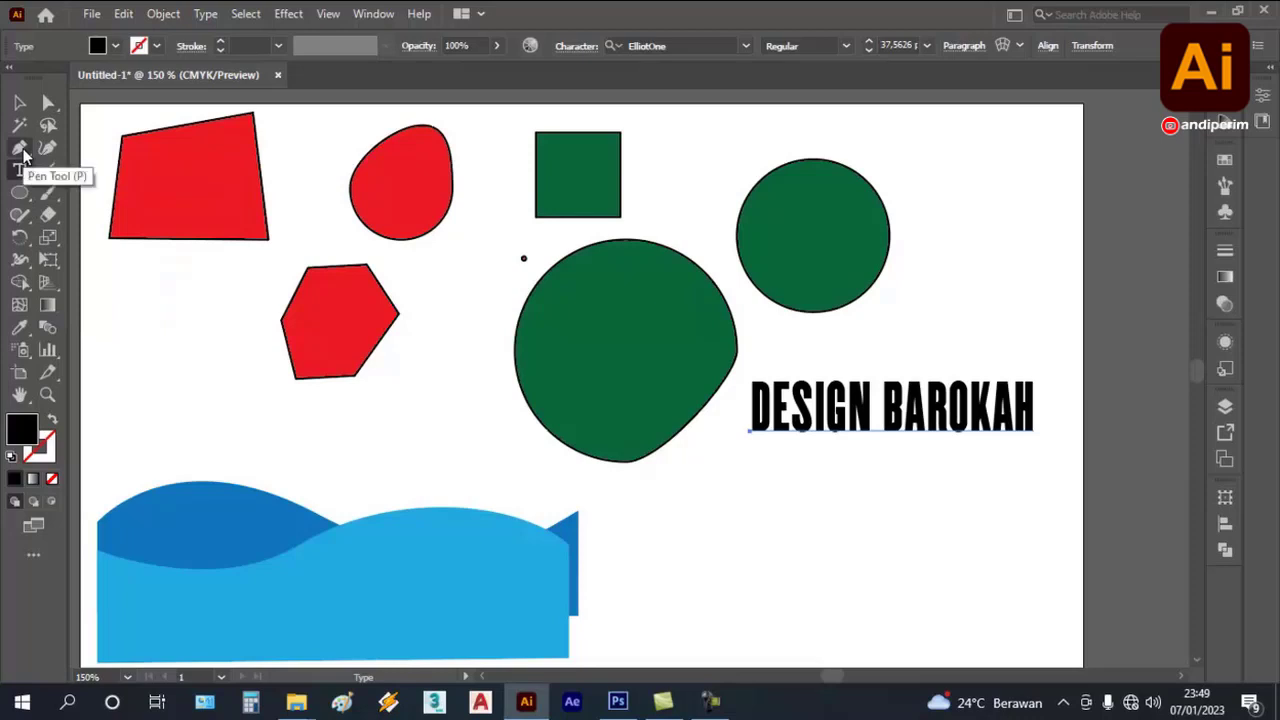
click(31, 151)
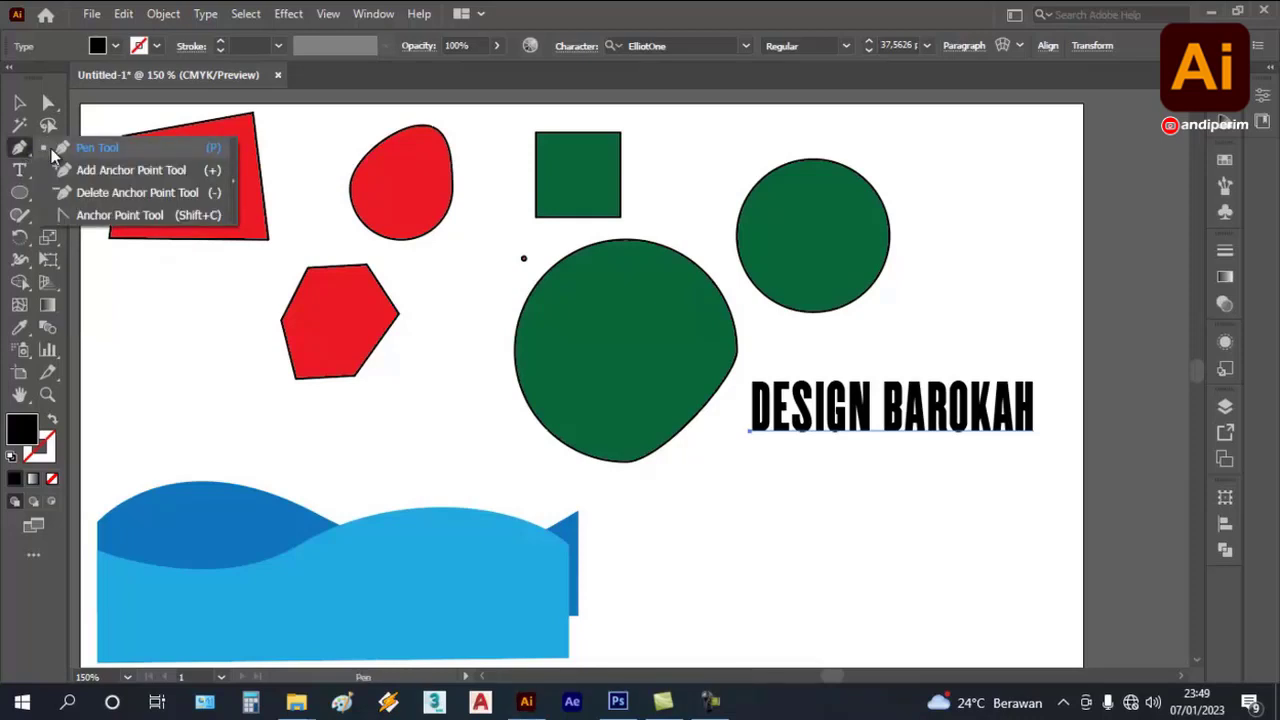
scroll(297, 134, down, 1)
click(114, 47)
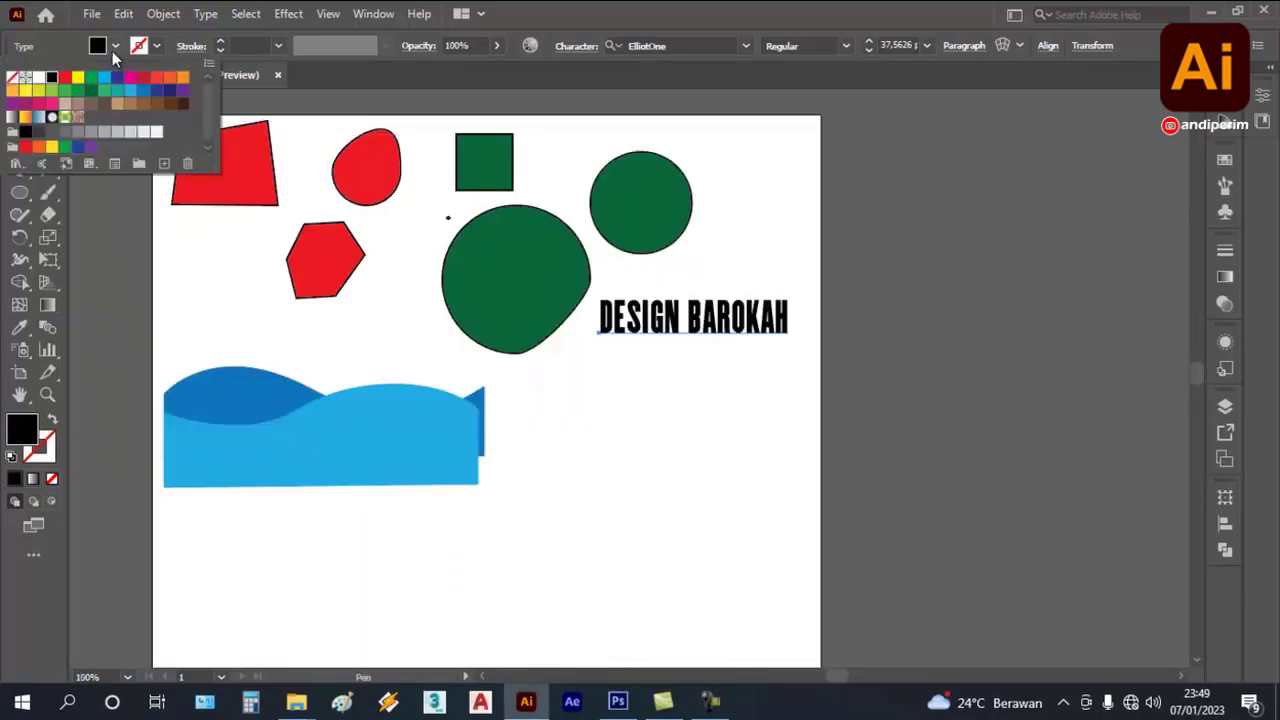
click(14, 78)
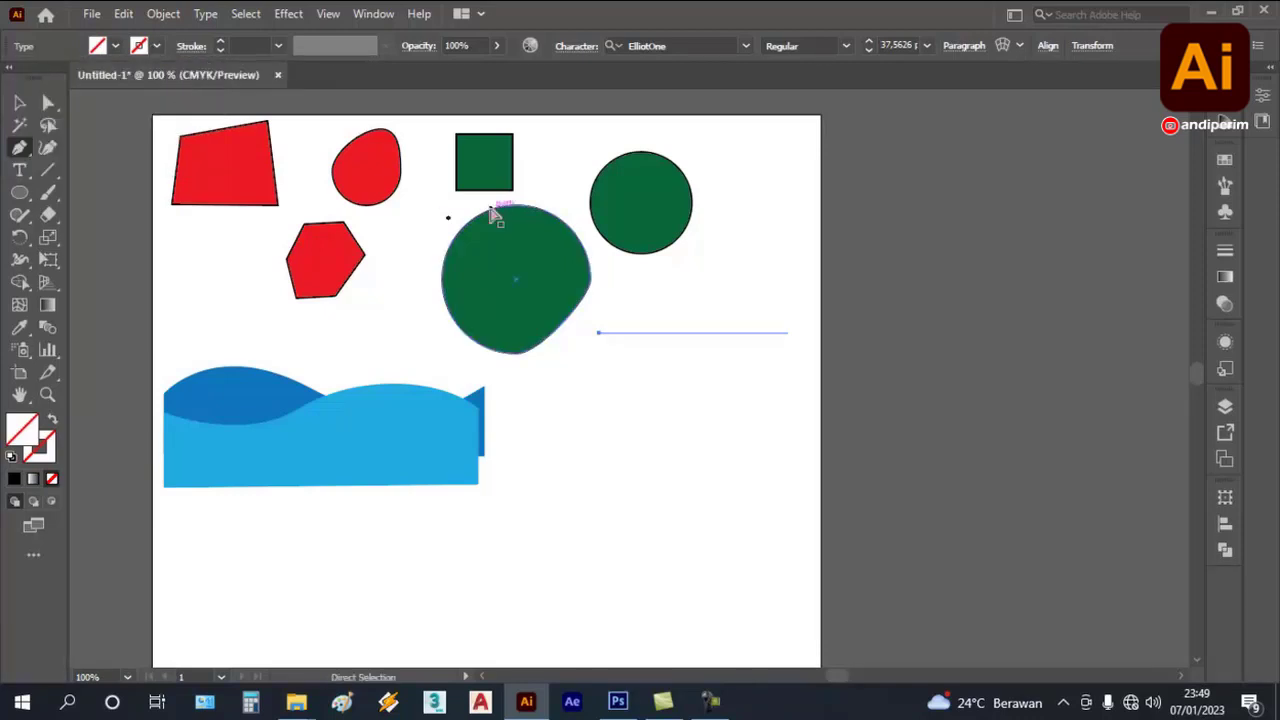
key(ctrl+z)
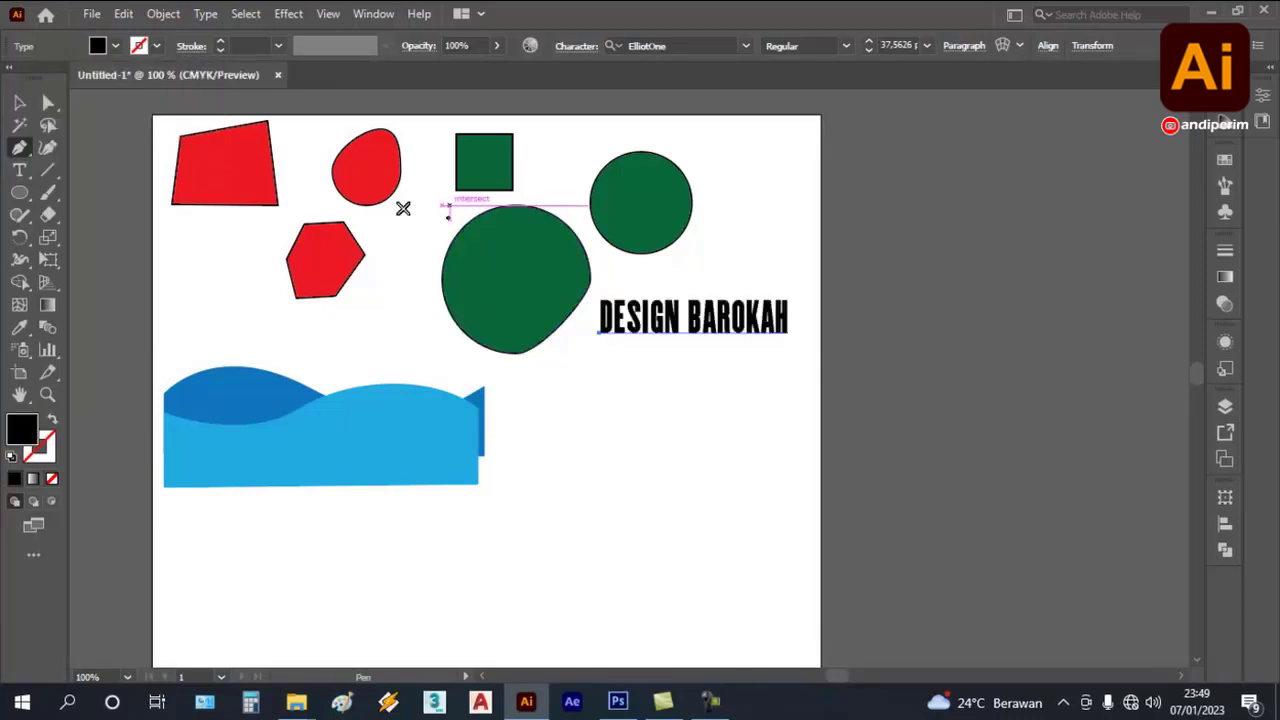
- Deselect the DESIGN BAROKAH text and set the Pen Tool's fill to None and its stroke to black
click(22, 103)
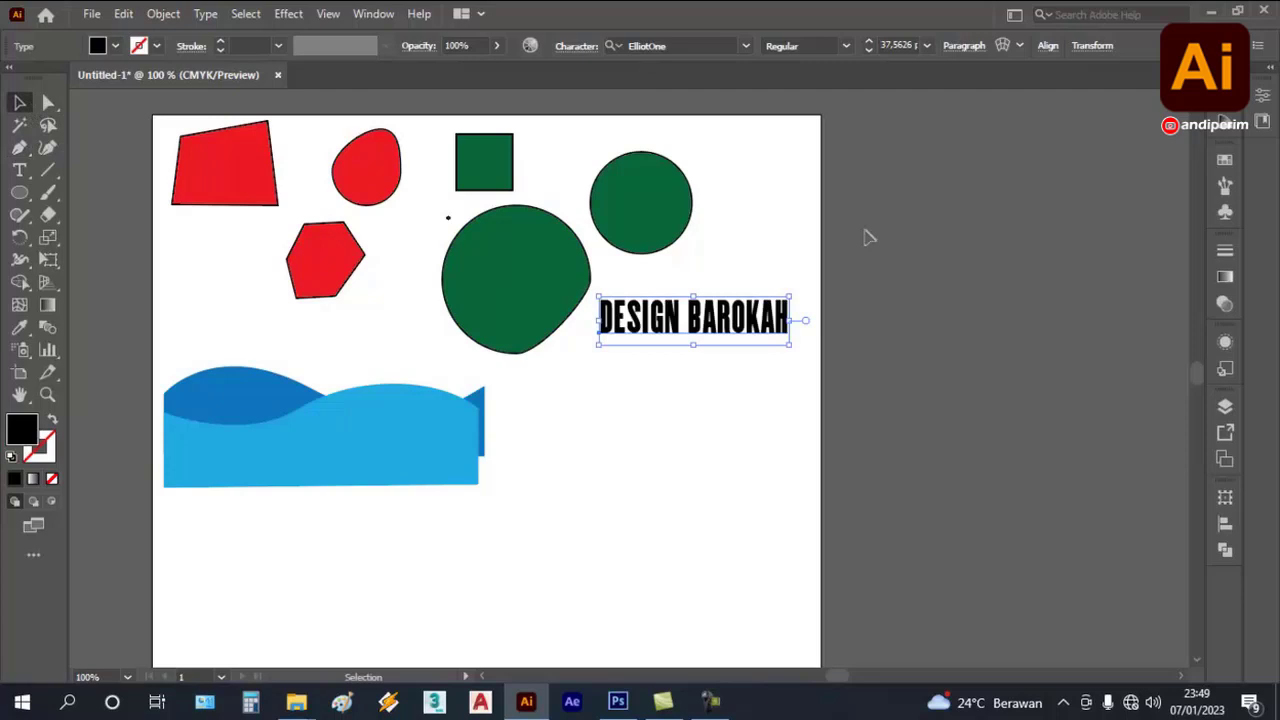
click(806, 242)
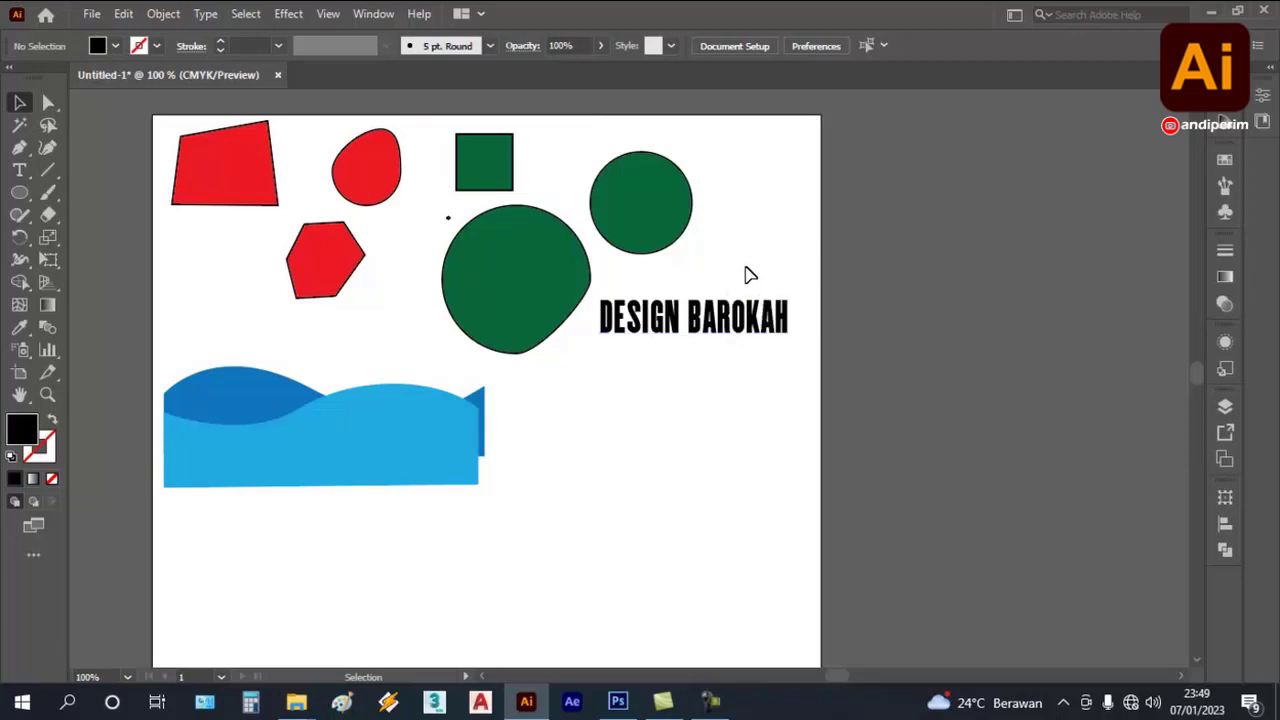
click(766, 316)
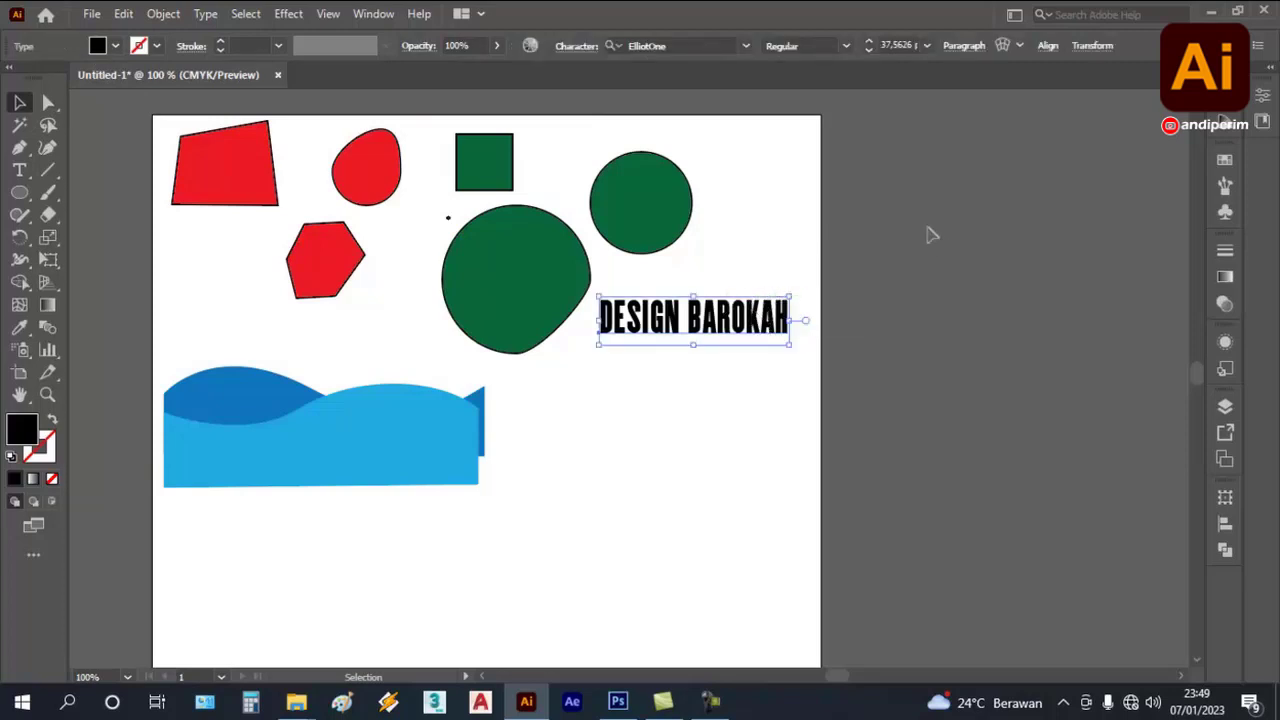
click(725, 367)
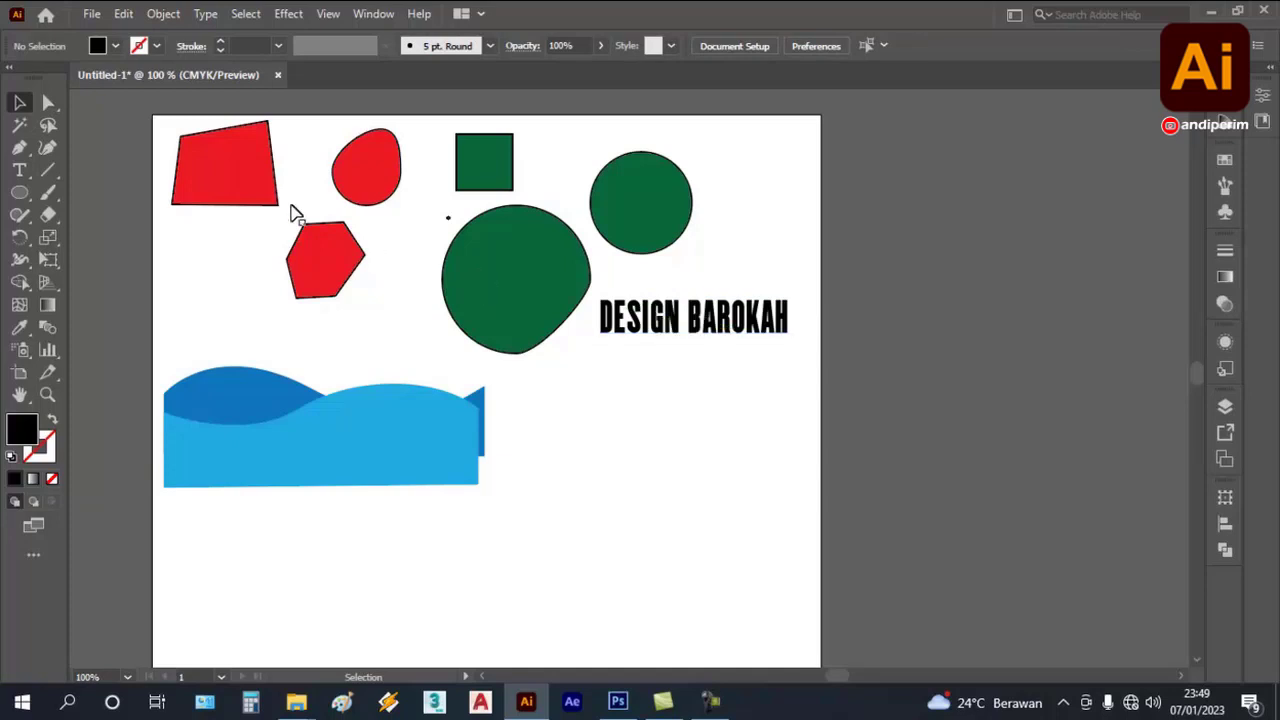
click(25, 147)
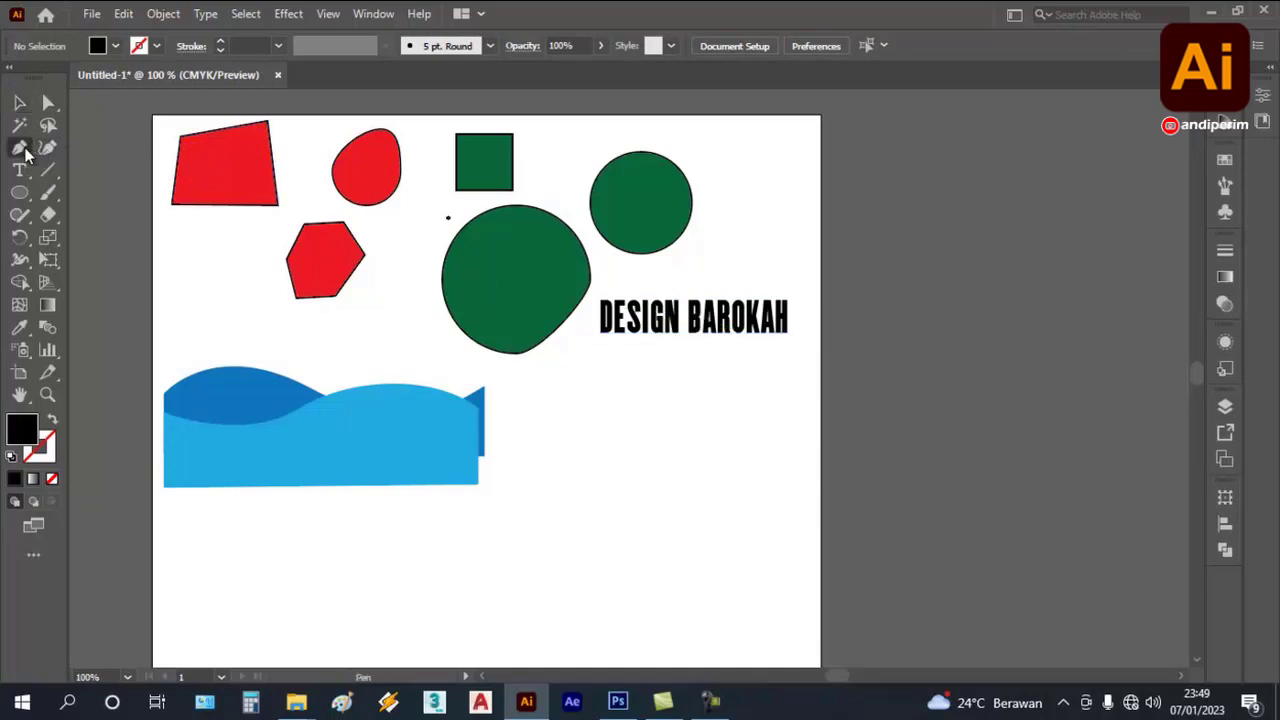
click(116, 46)
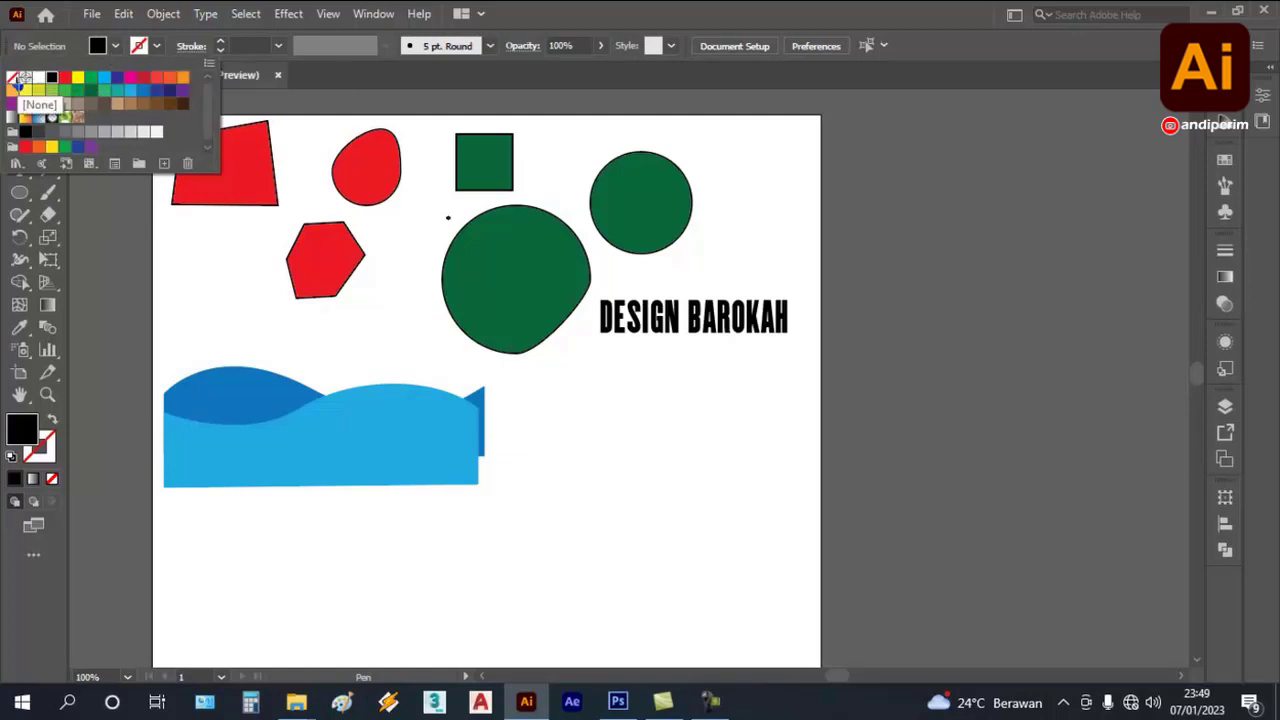
click(12, 78)
click(157, 47)
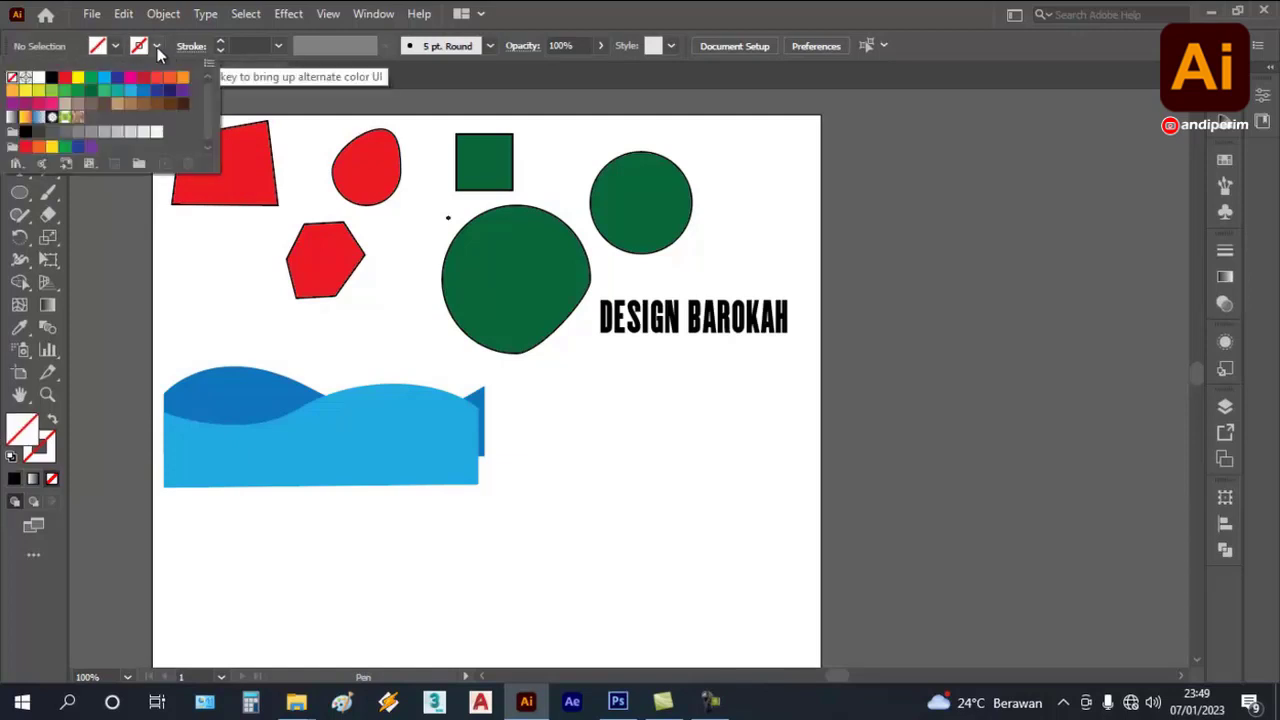
click(52, 77)
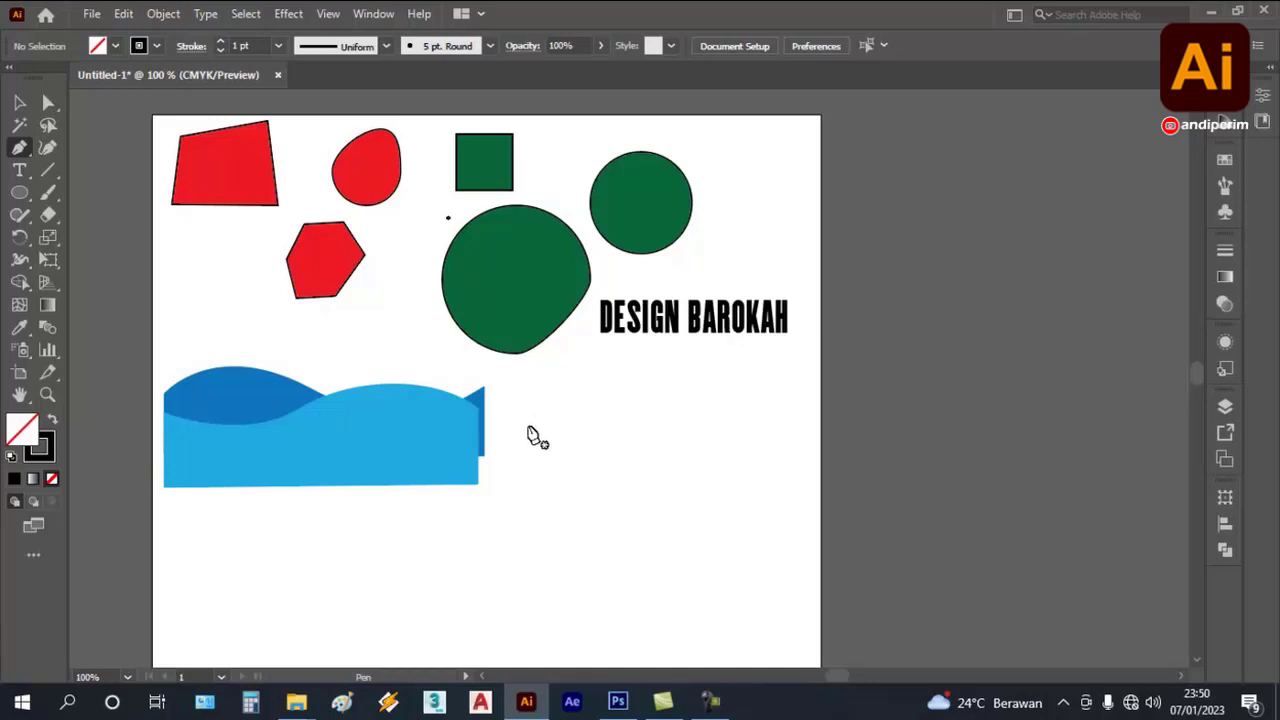
- Draw an open S-shaped curve below the DESIGN BAROKAH text with the Pen Tool, ending at about X 21.34, Y 10.36 cm
click(527, 427)
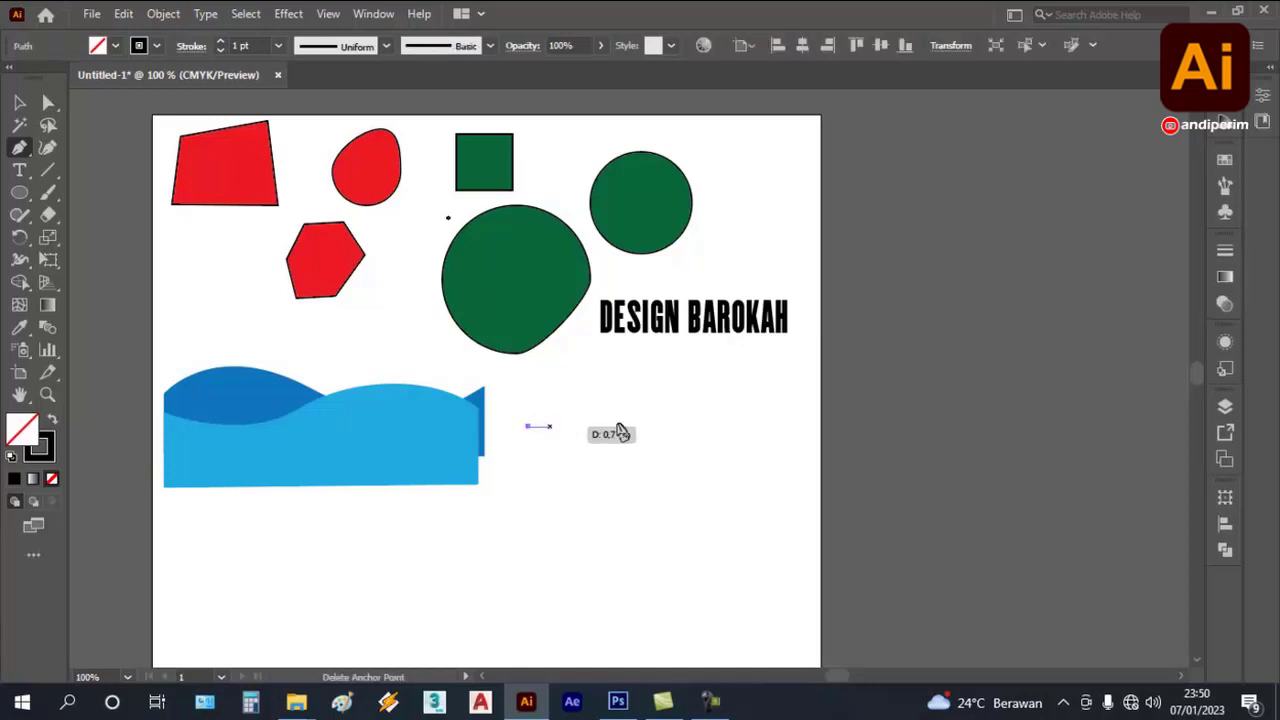
drag(676, 428, 775, 490)
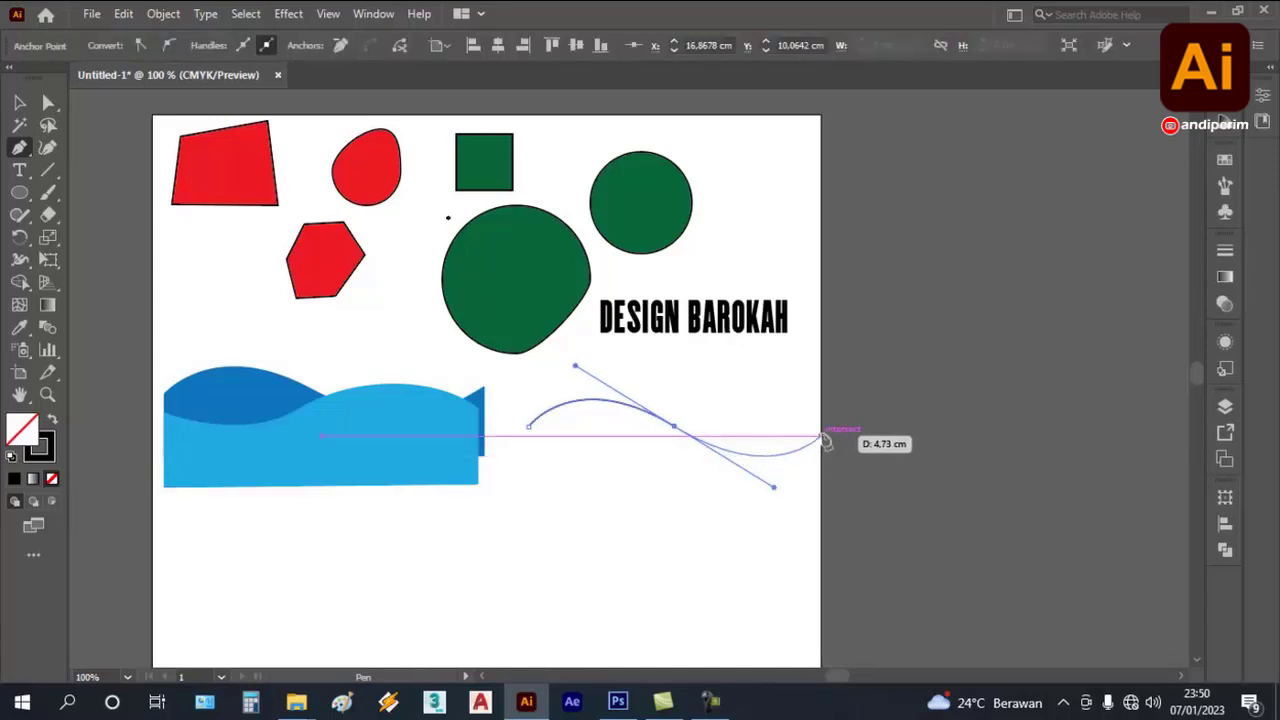
click(815, 442)
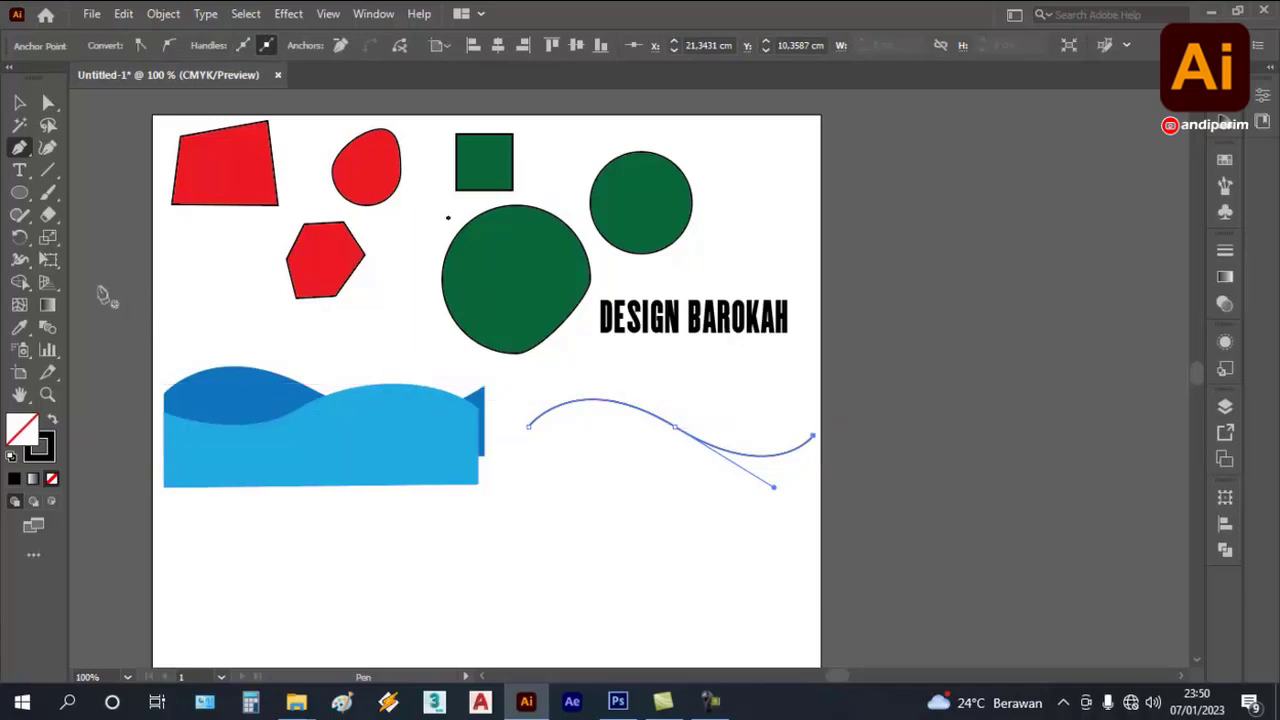
- Start a line of path text at the beginning of the S-shaped curve with the Type on a Path Tool
click(19, 170)
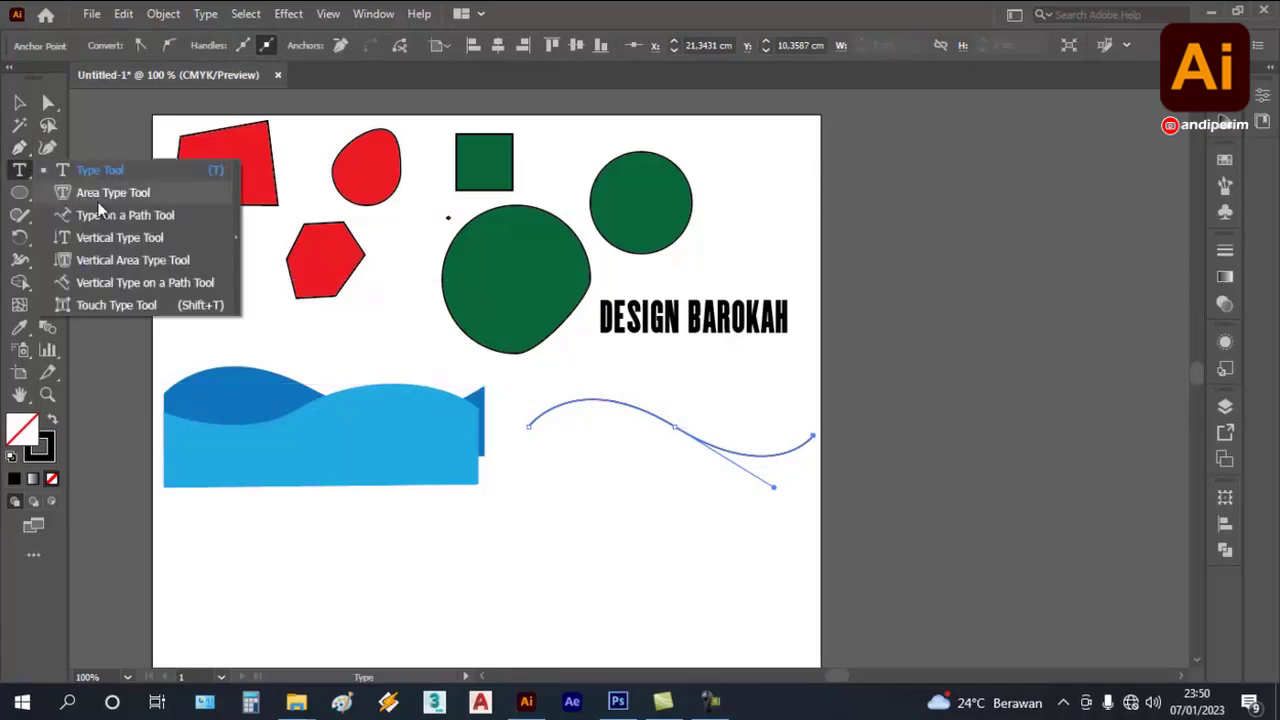
click(139, 218)
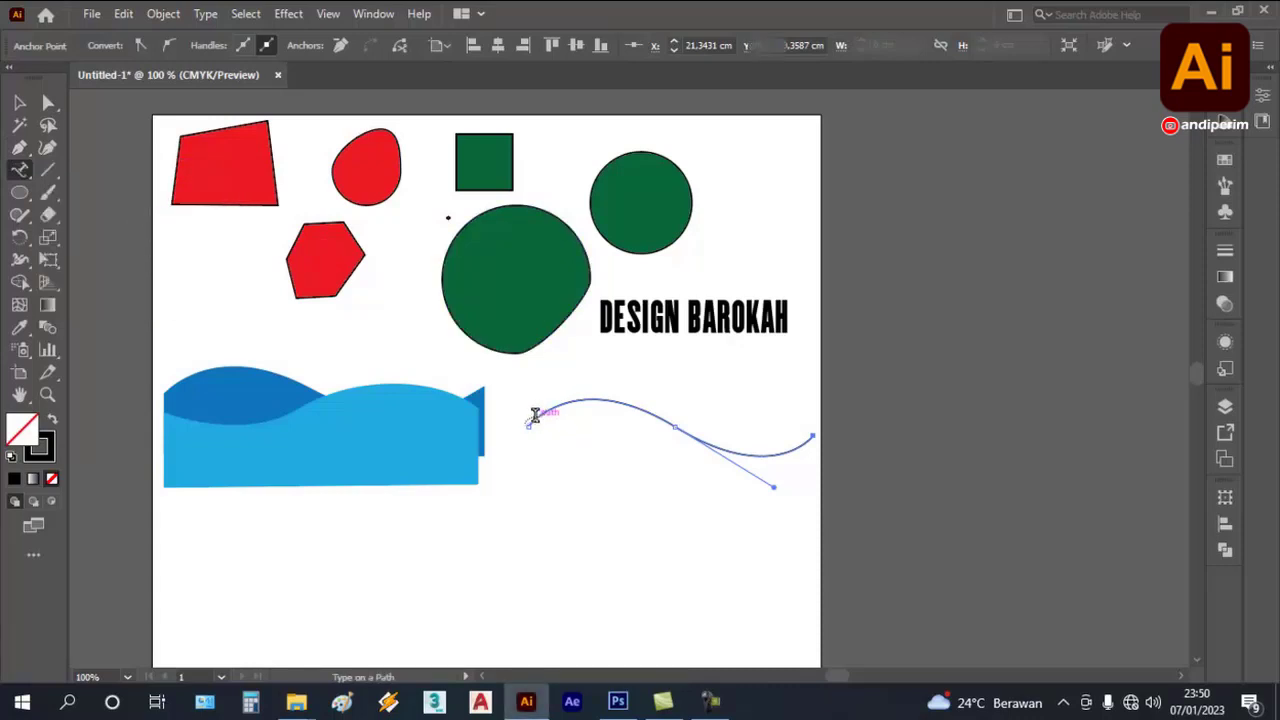
click(533, 415)
scroll(818, 452, up, 1)
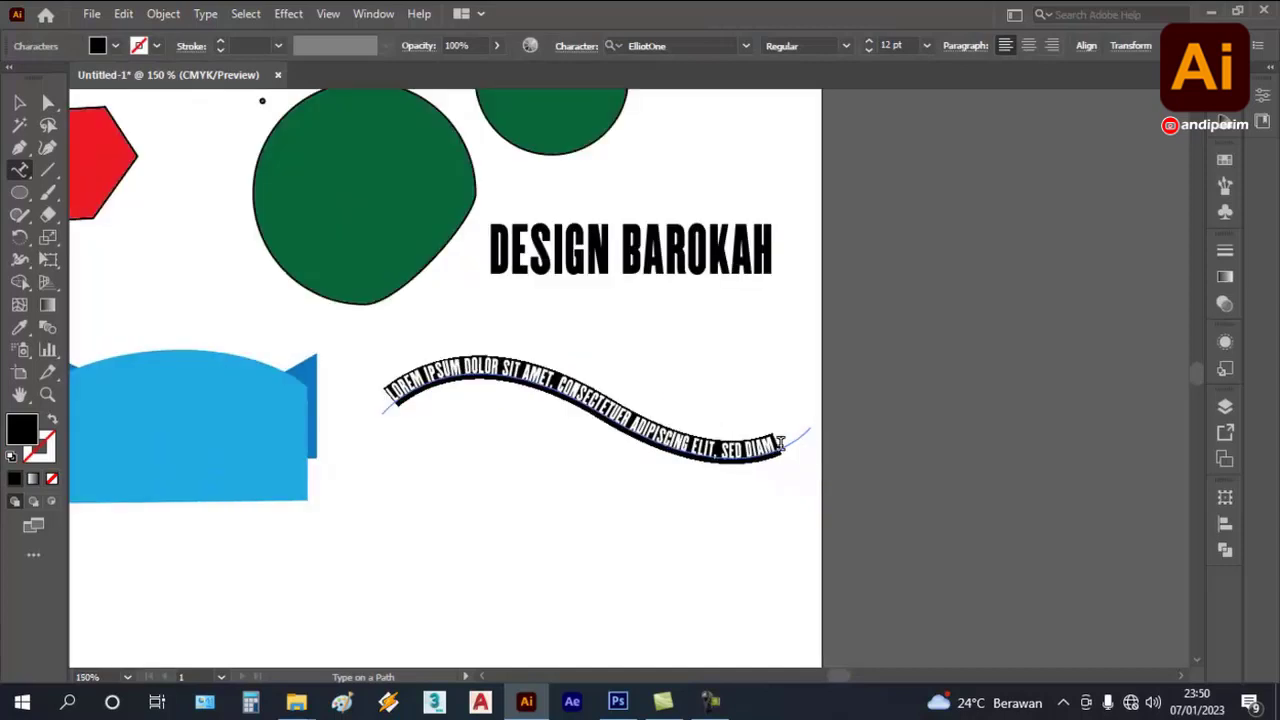
scroll(571, 407, up, 1)
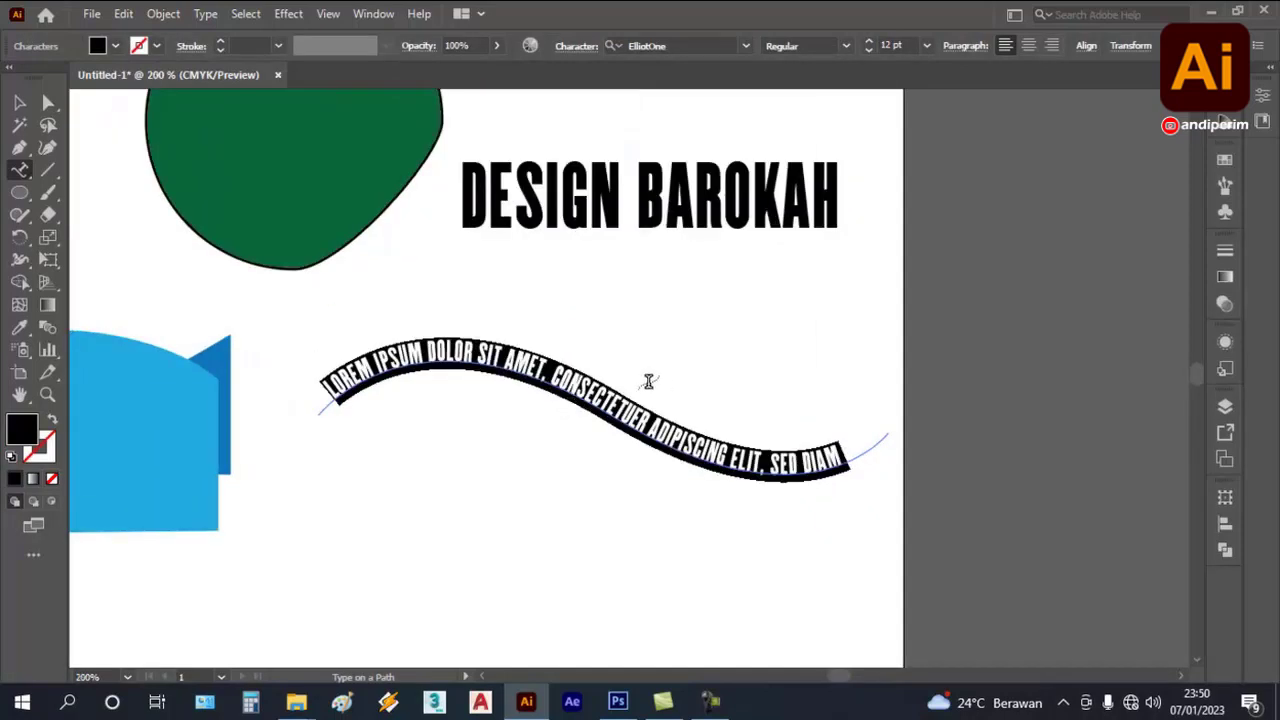
scroll(648, 382, up, 1)
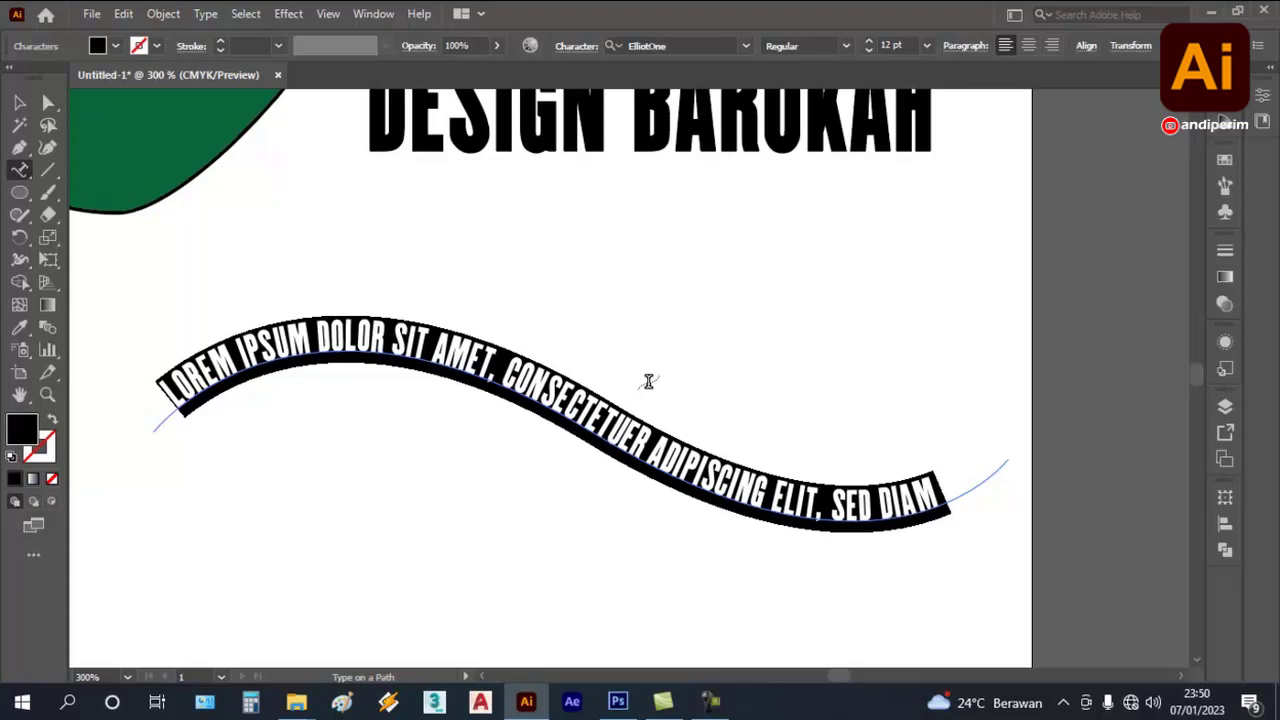
- Replace the placeholder on the curve with "DESIGN BAROKAH TUTORIAL YOUTUBE" followed by the channel name, and finish the text entry
text(DESIGN)
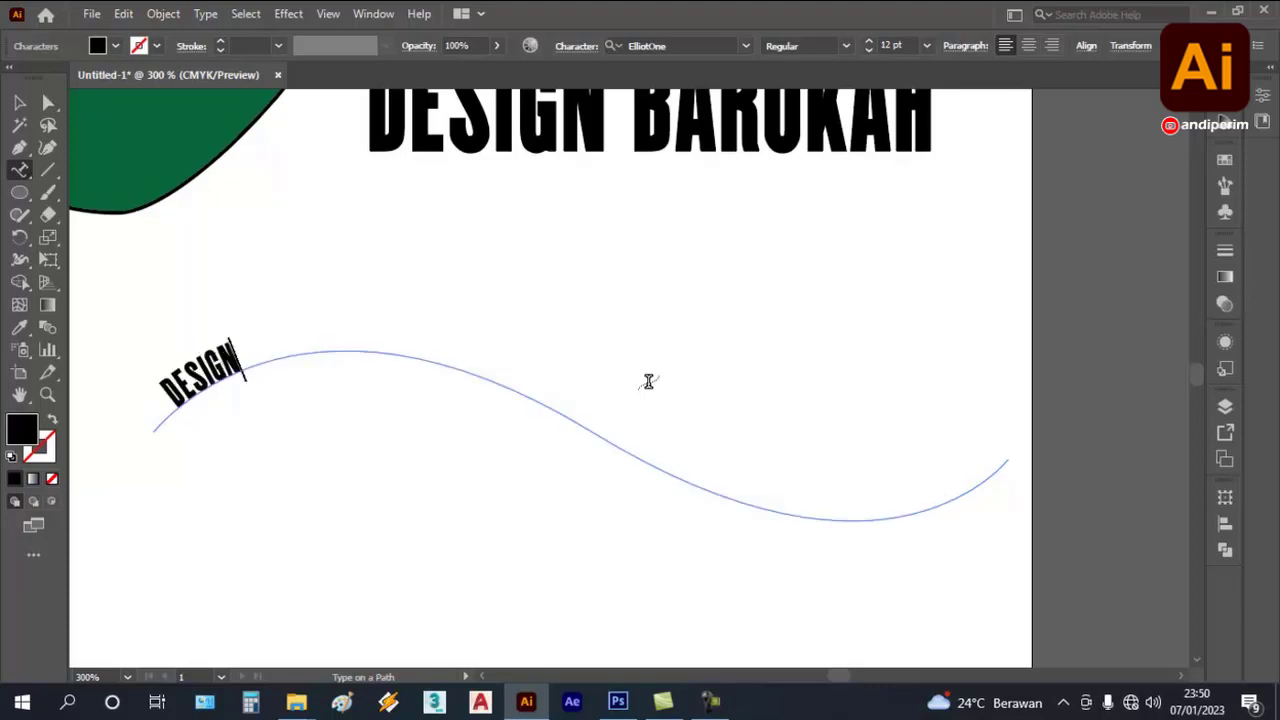
text( BAROKAH)
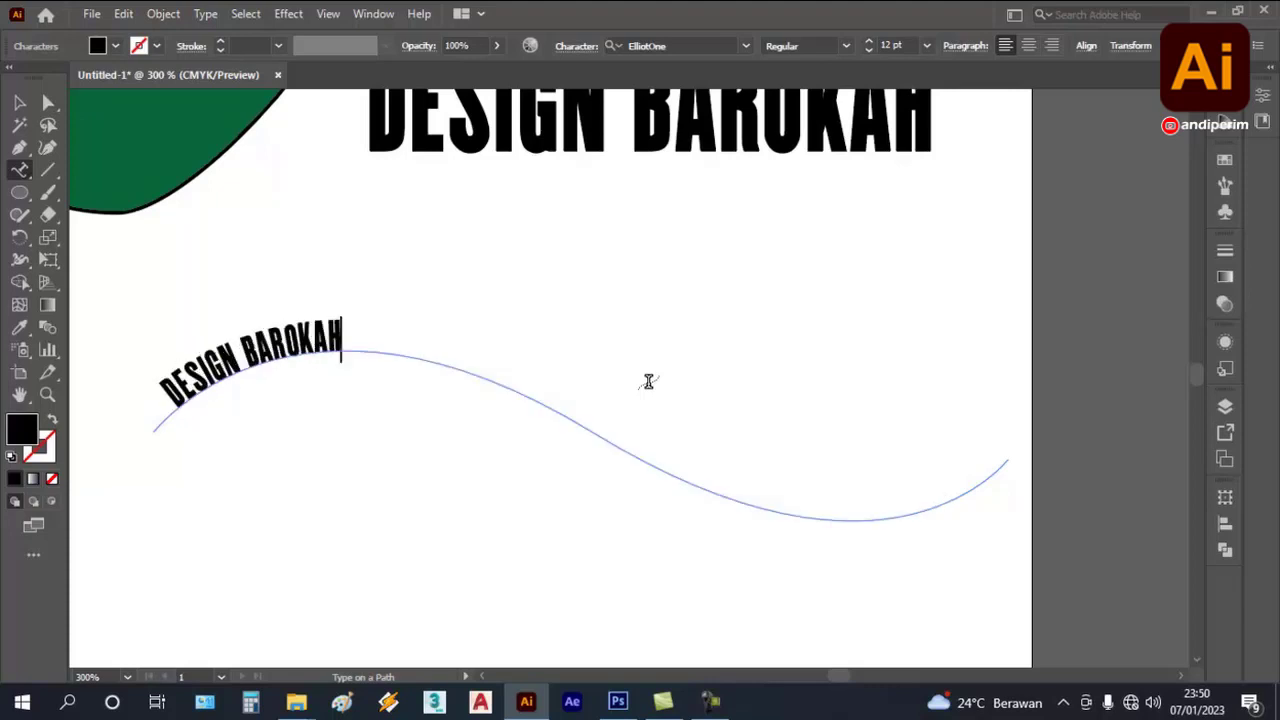
text( TUTO)
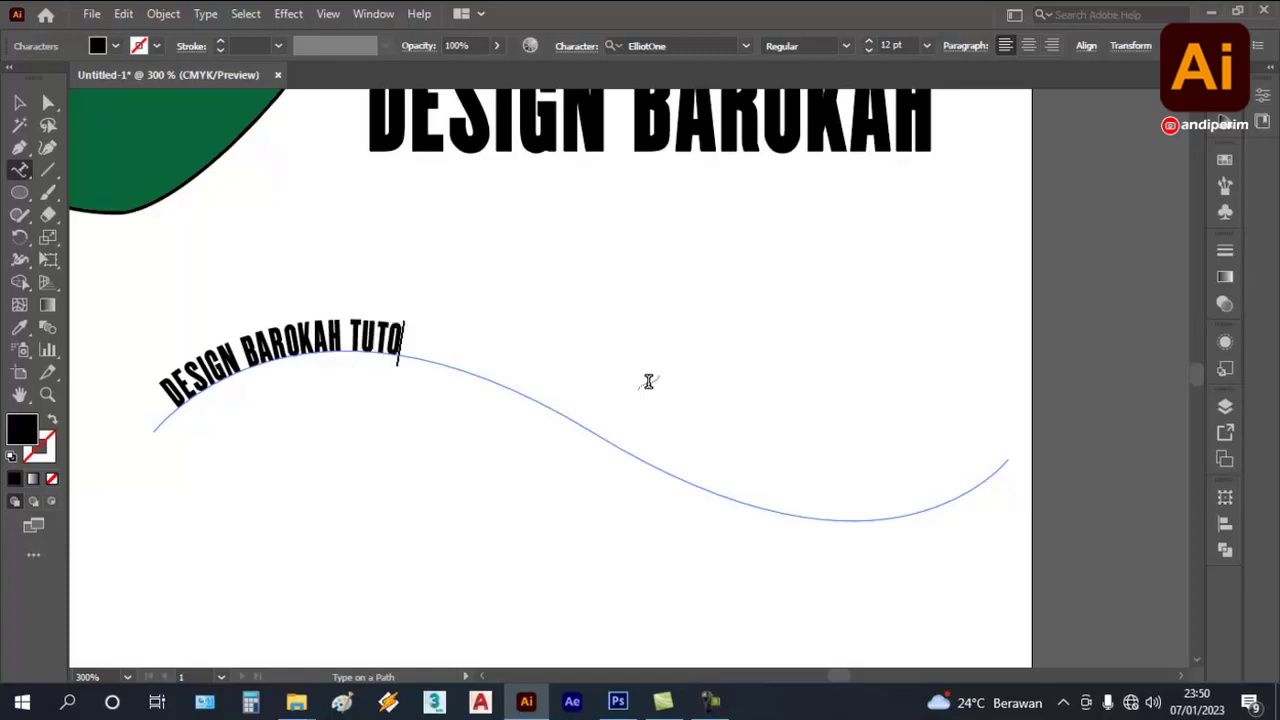
text(RIAL YOU)
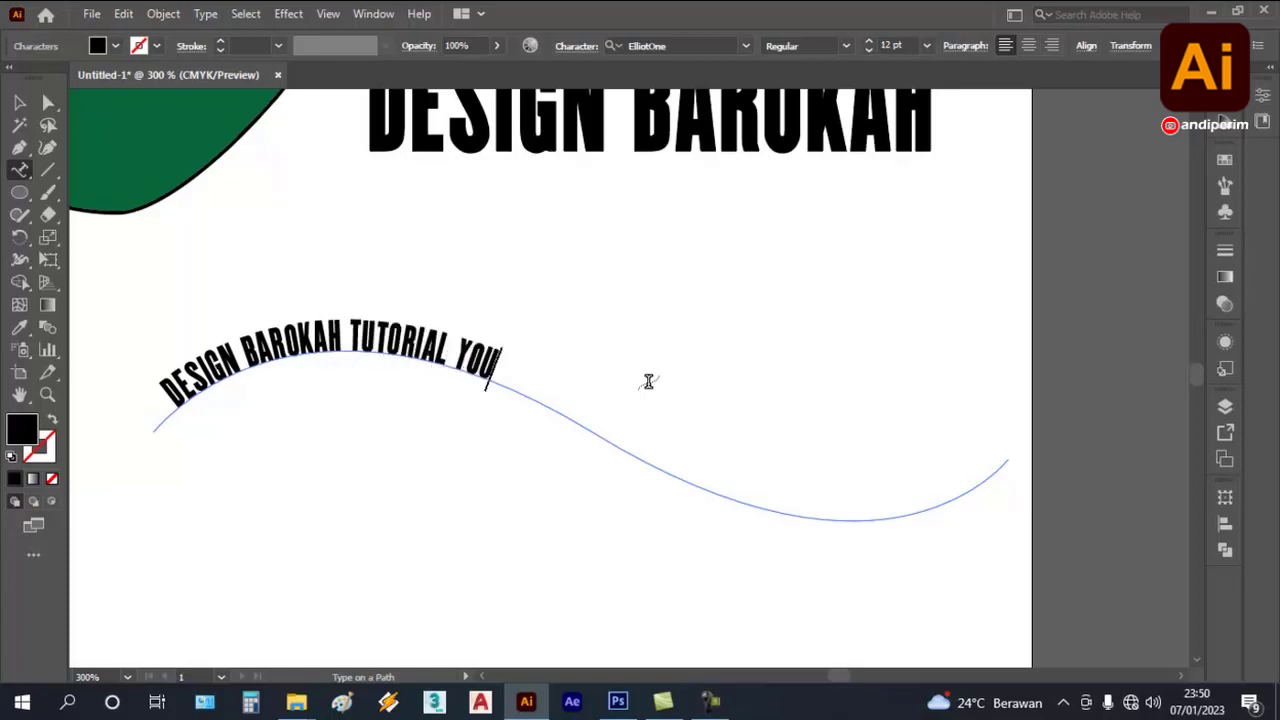
text(TUBE)
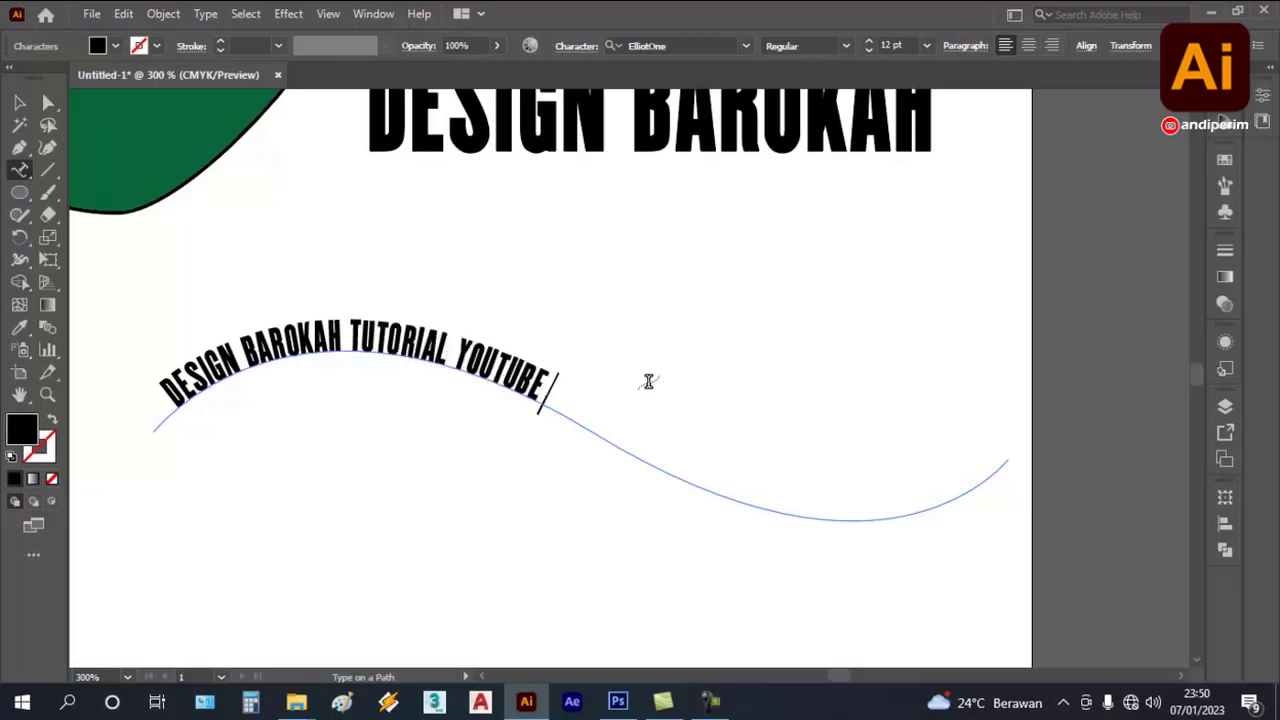
text( ANDIP)
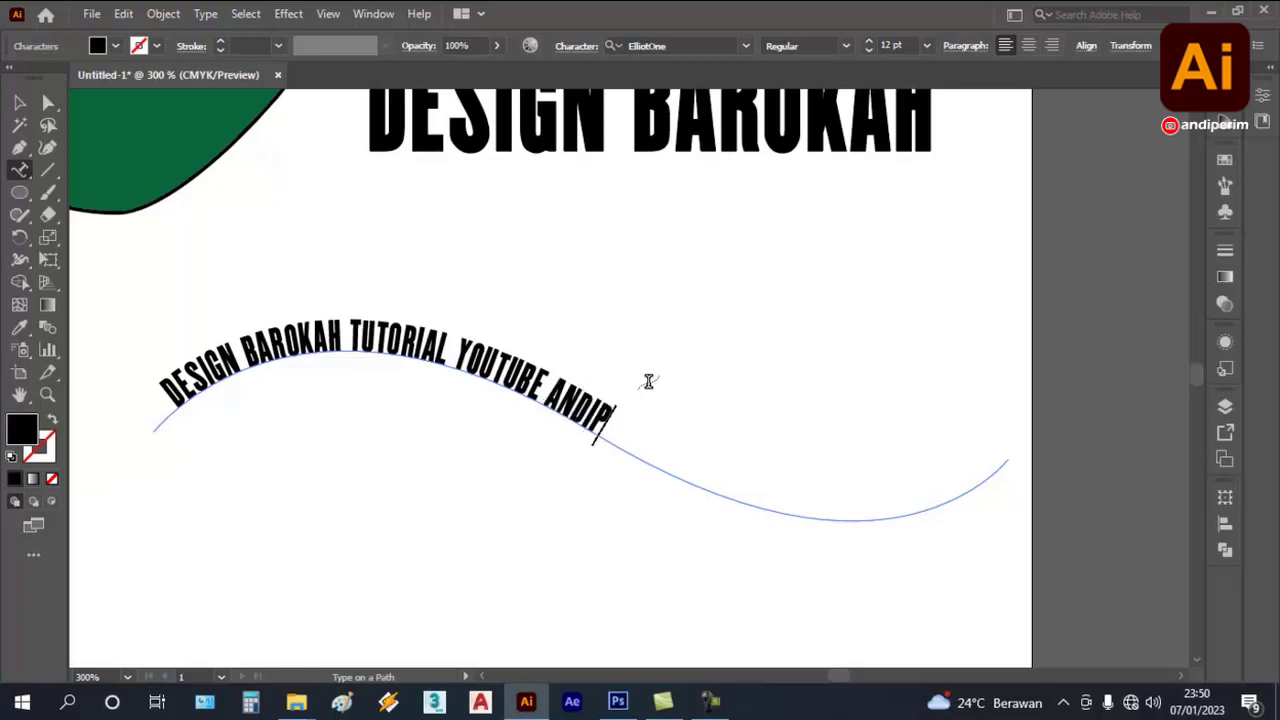
text(ERIM)
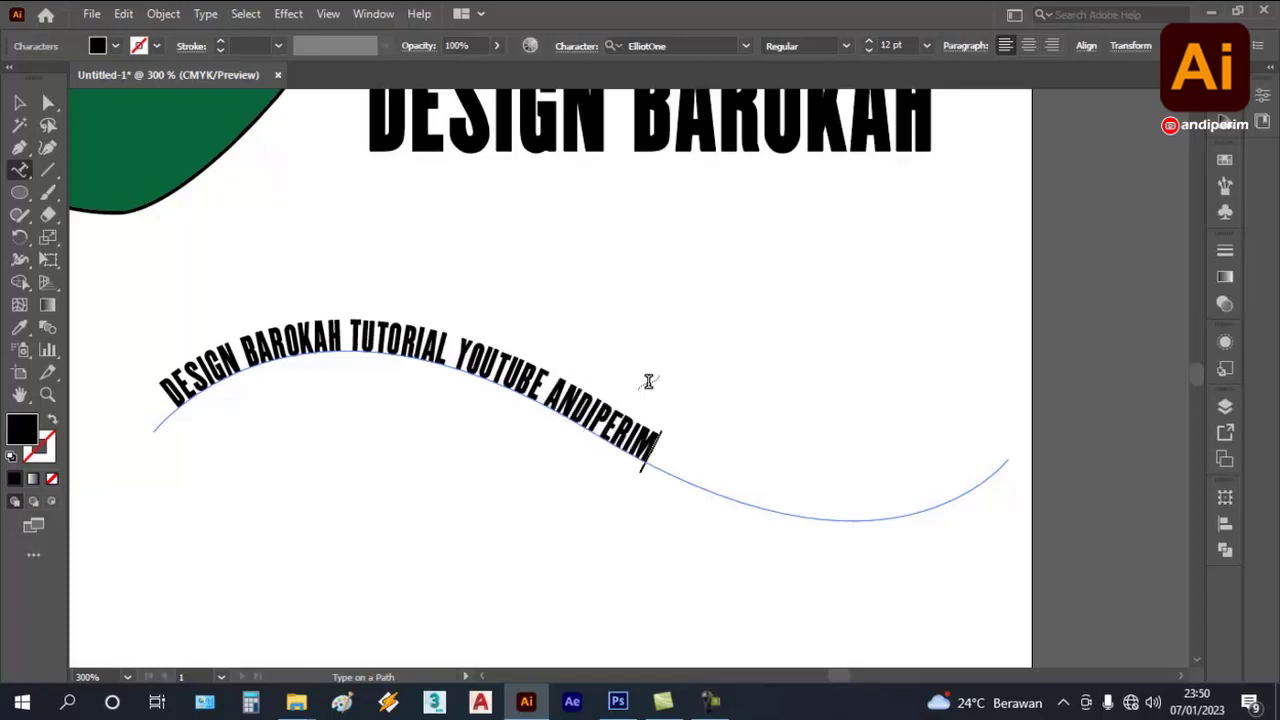
scroll(648, 381, down, 3)
scroll(652, 331, up, 1)
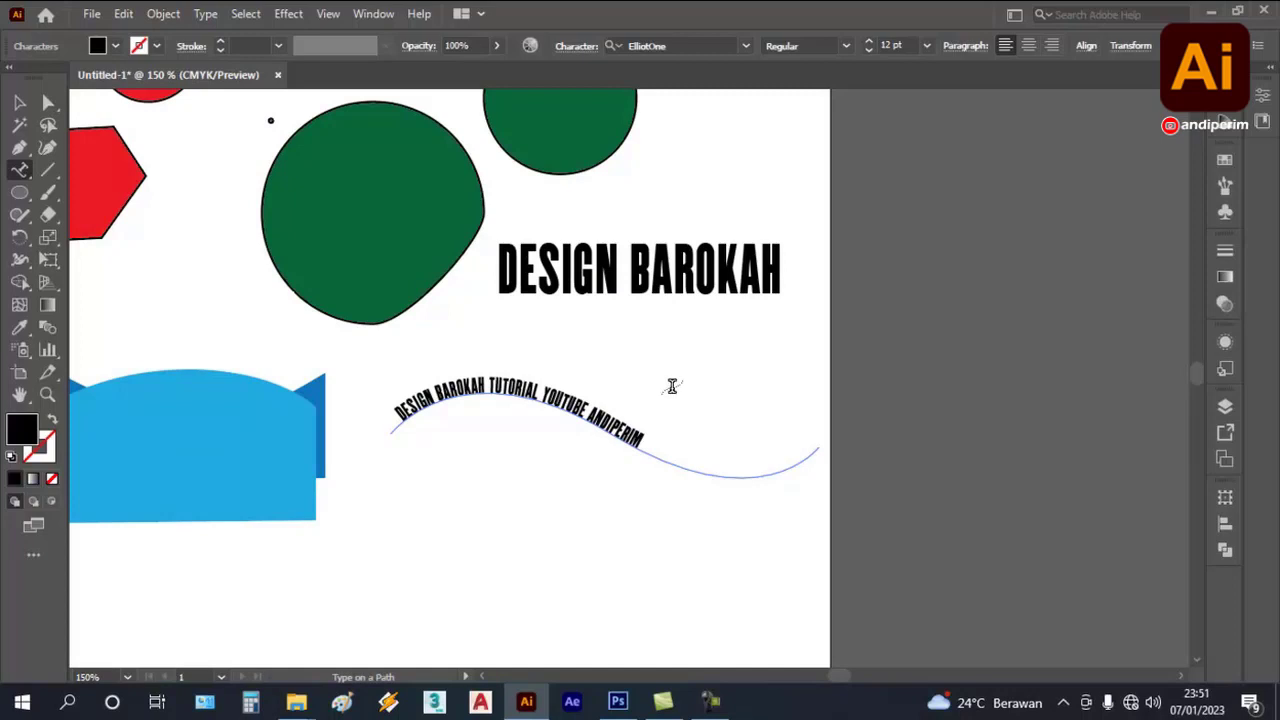
click(19, 102)
scroll(948, 408, down, 1)
scroll(752, 262, up, 1)
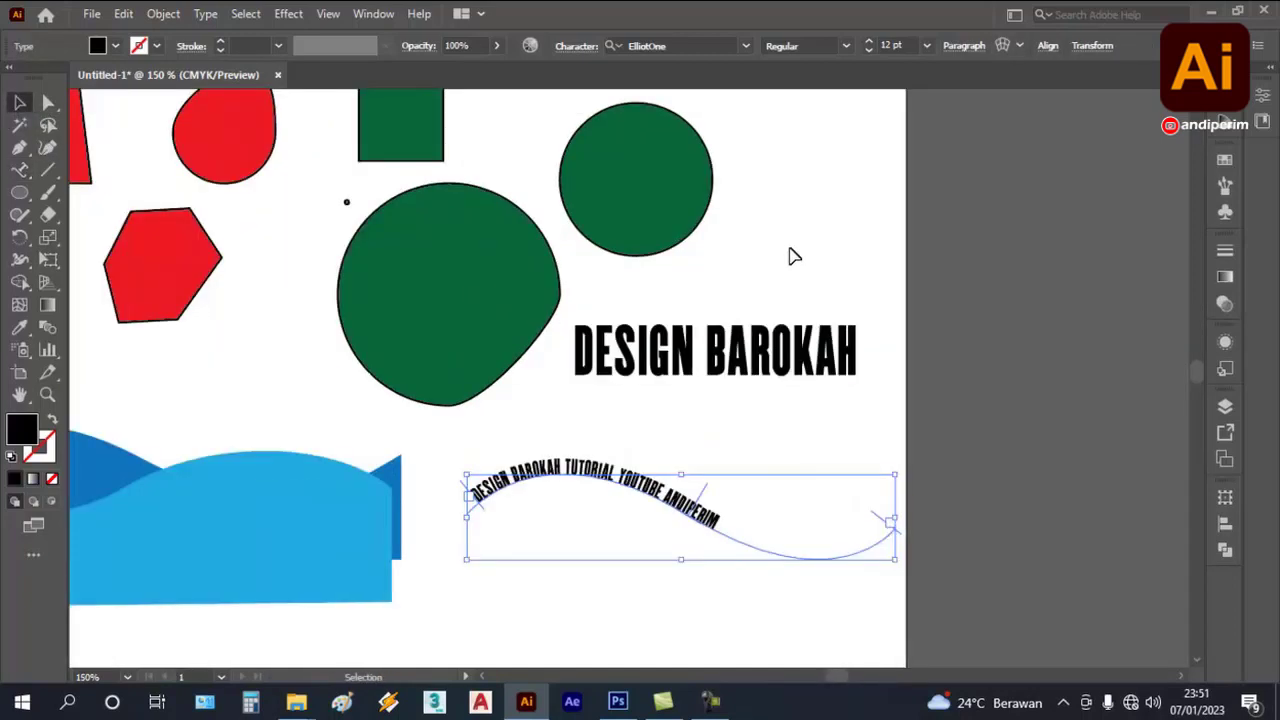
- Draw a wide rounded rectangle below the curved text and round its corners fully into a pill shape
scroll(800, 265, down, 1)
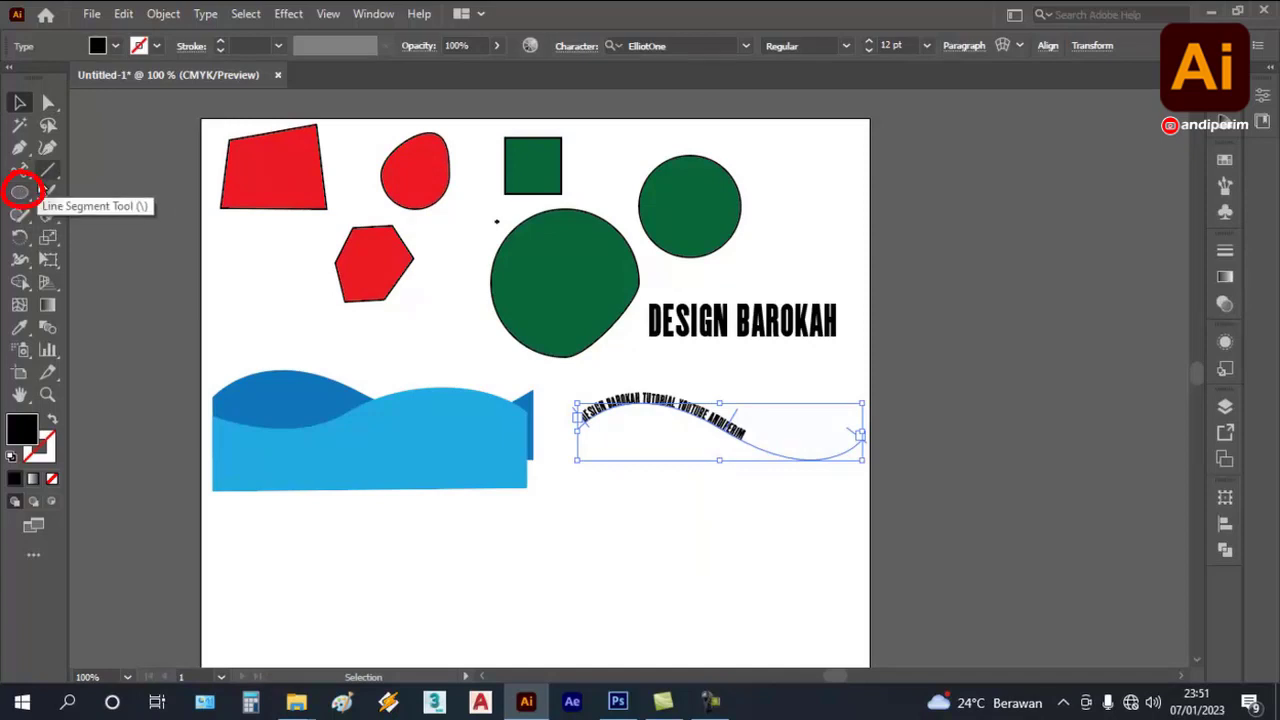
click(26, 193)
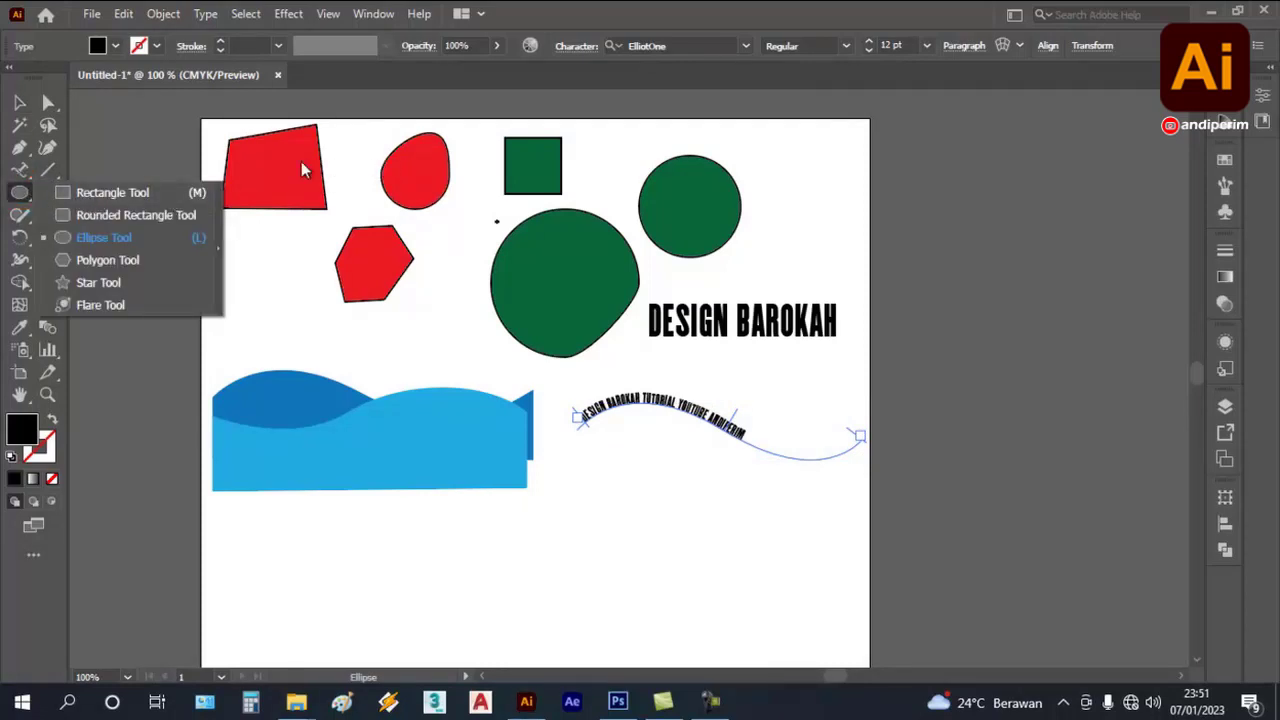
click(165, 212)
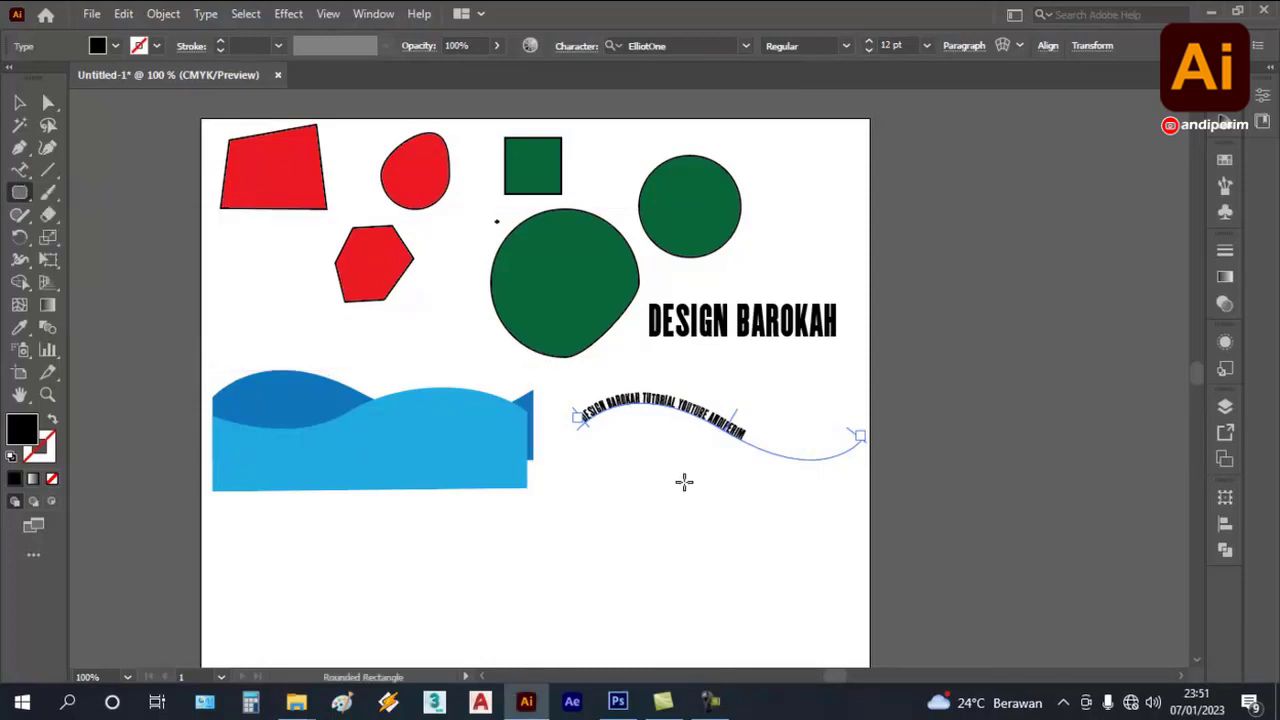
scroll(683, 480, down, 3)
scroll(643, 466, up, 3)
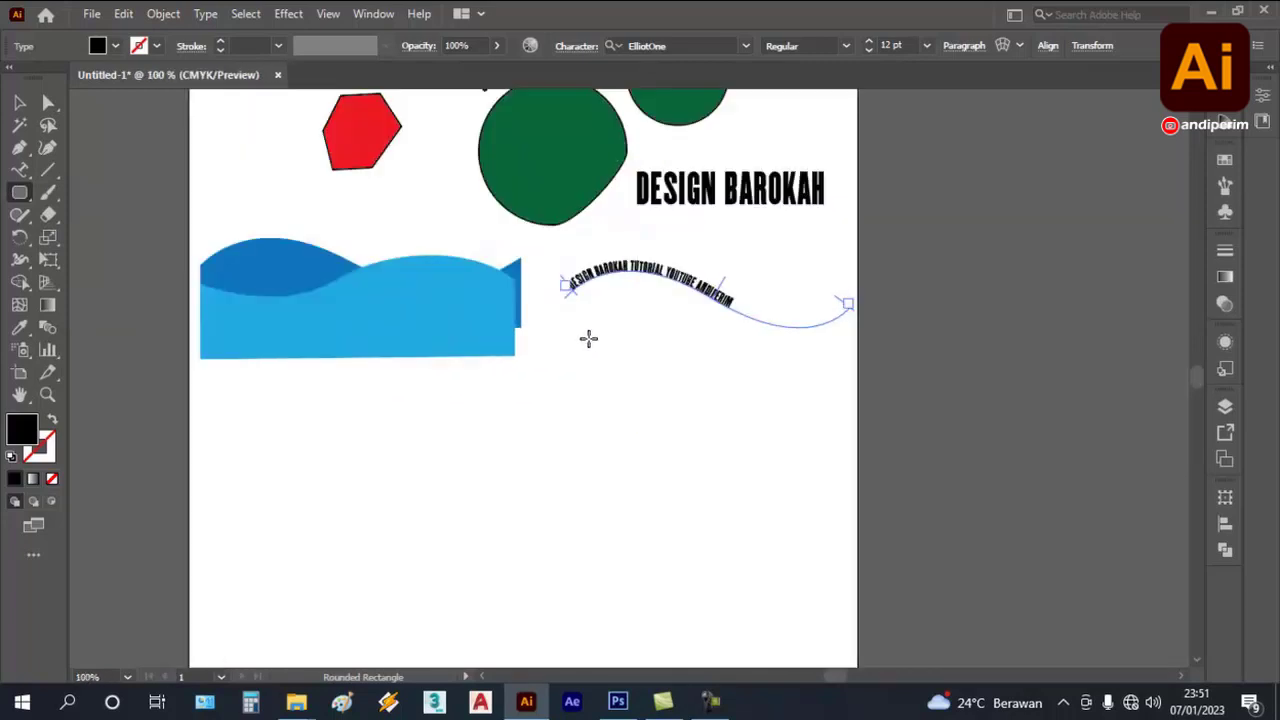
drag(577, 341, 817, 394)
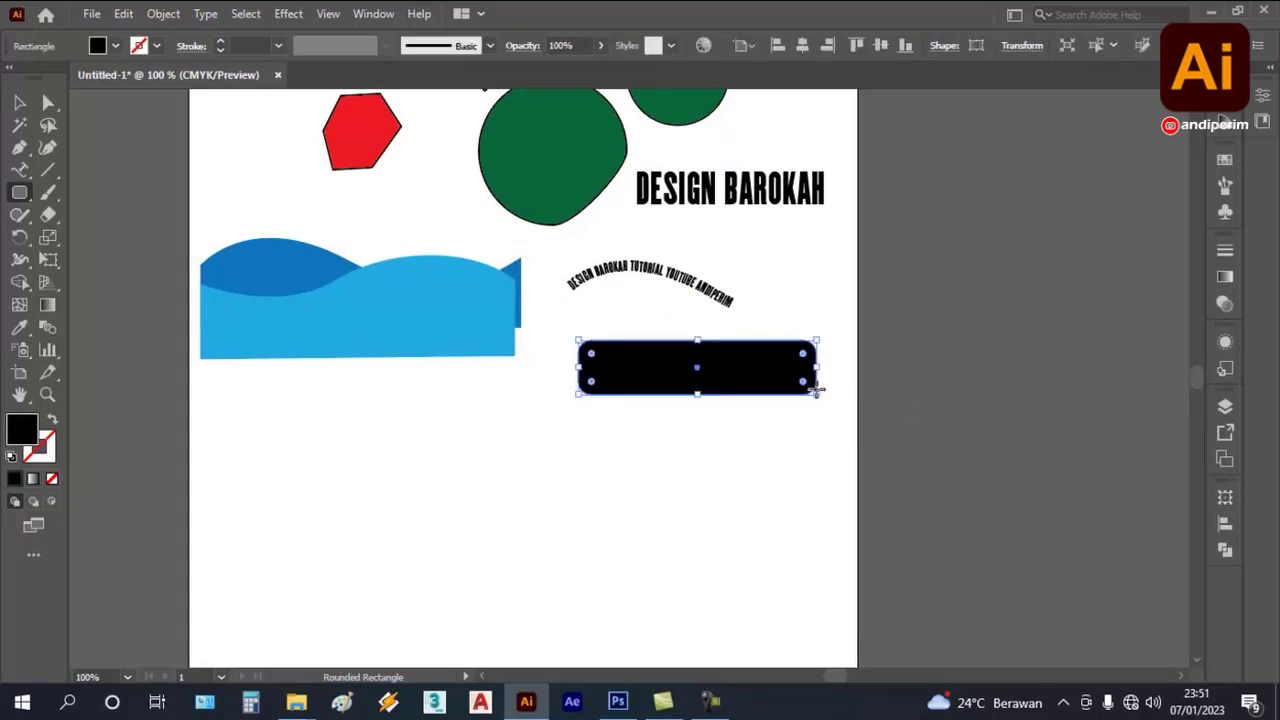
scroll(835, 319, up, 1)
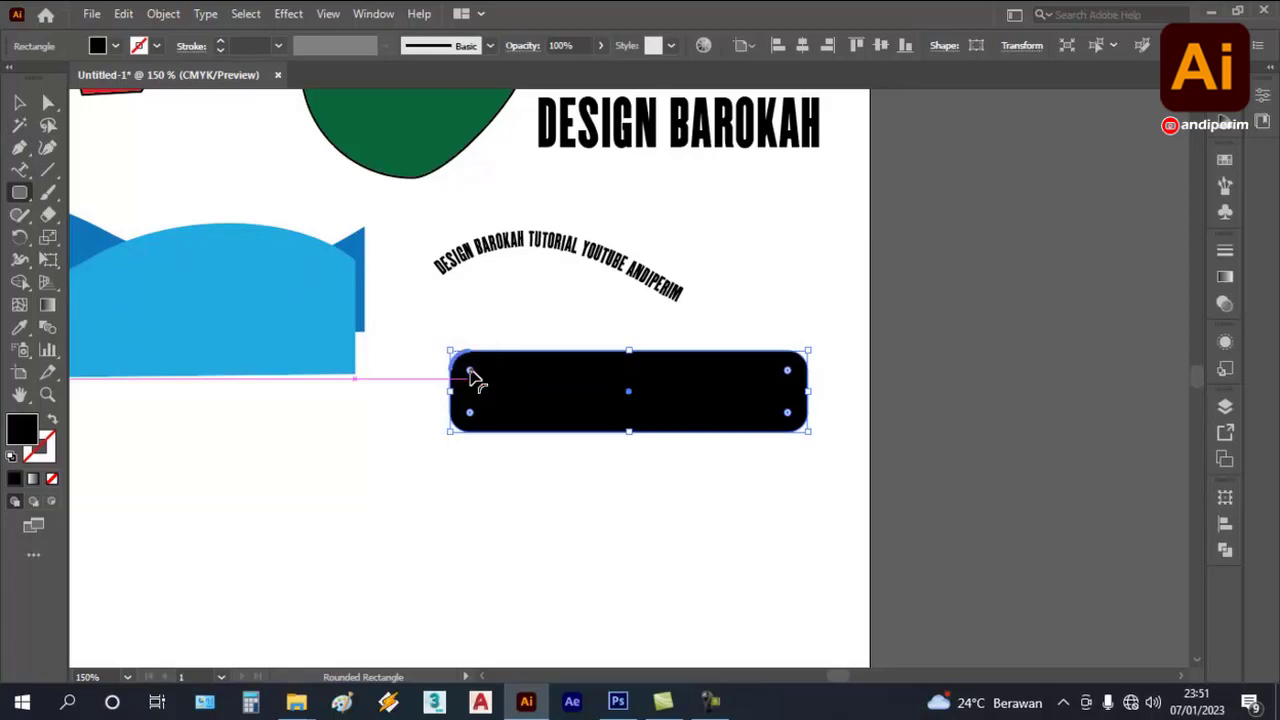
drag(472, 376, 505, 422)
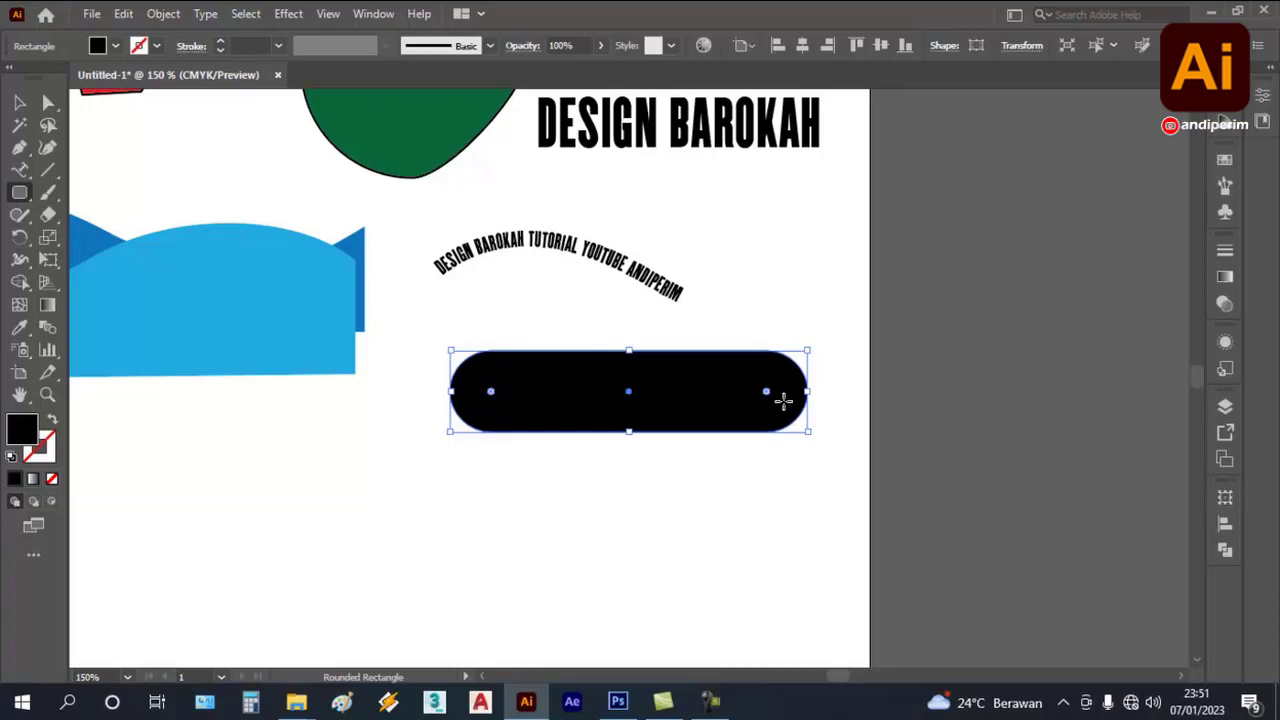
- Fill the pill shape with magenta and deselect it
click(115, 46)
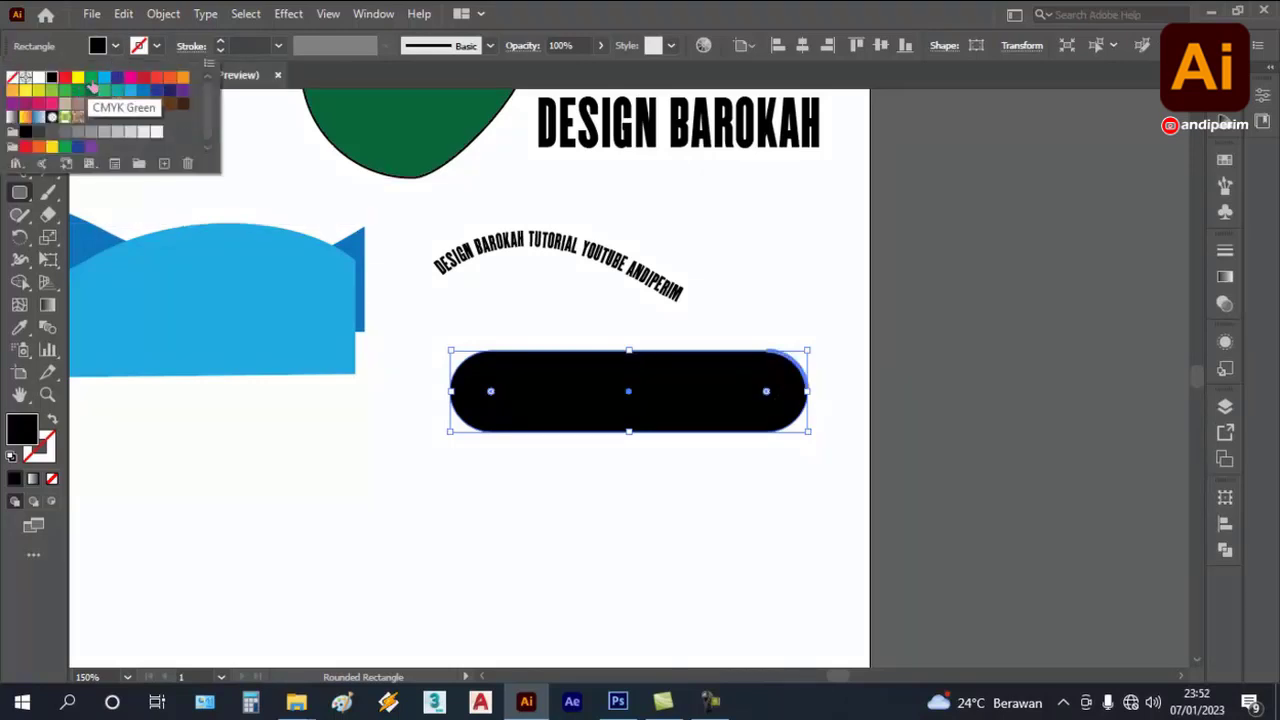
click(131, 78)
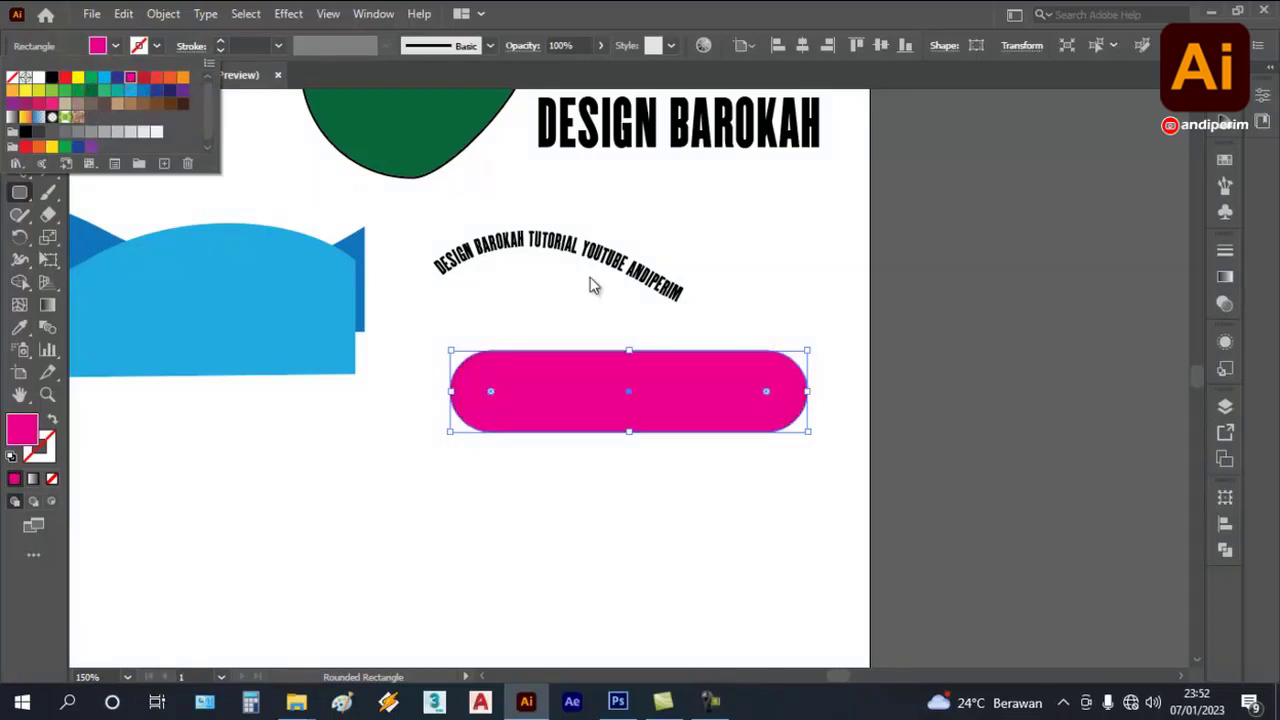
key(Escape)
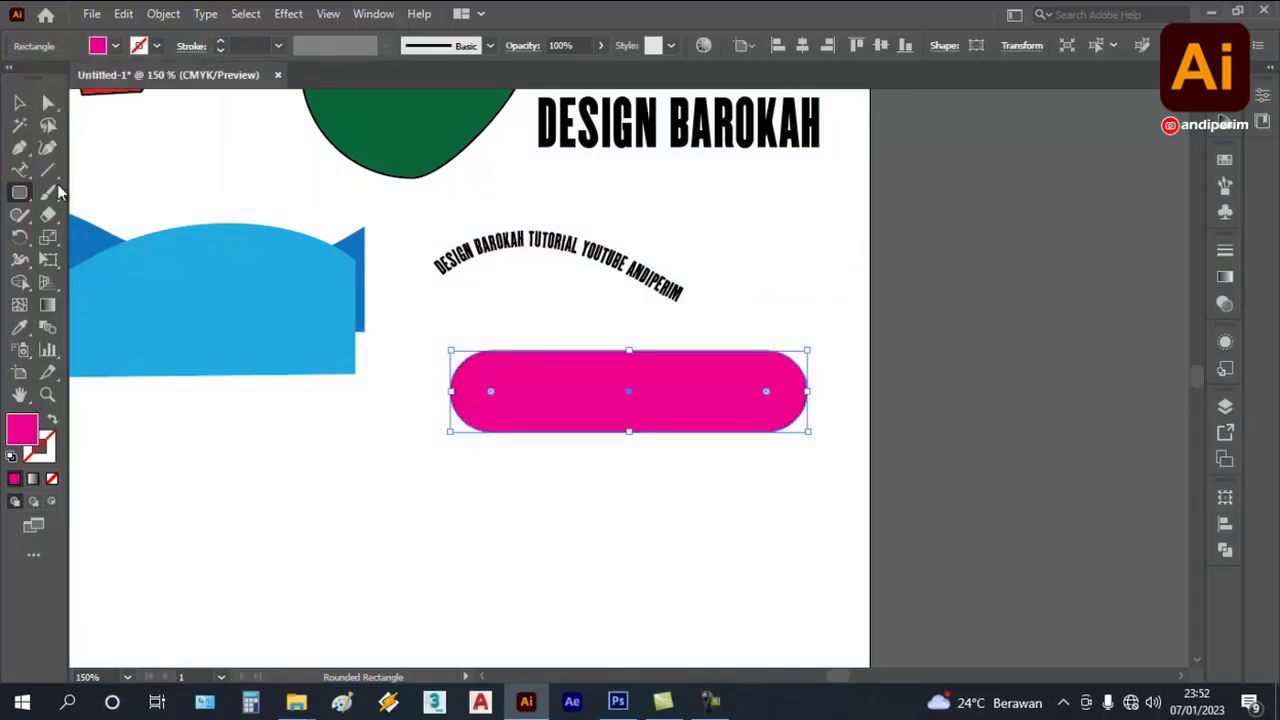
click(19, 102)
click(606, 302)
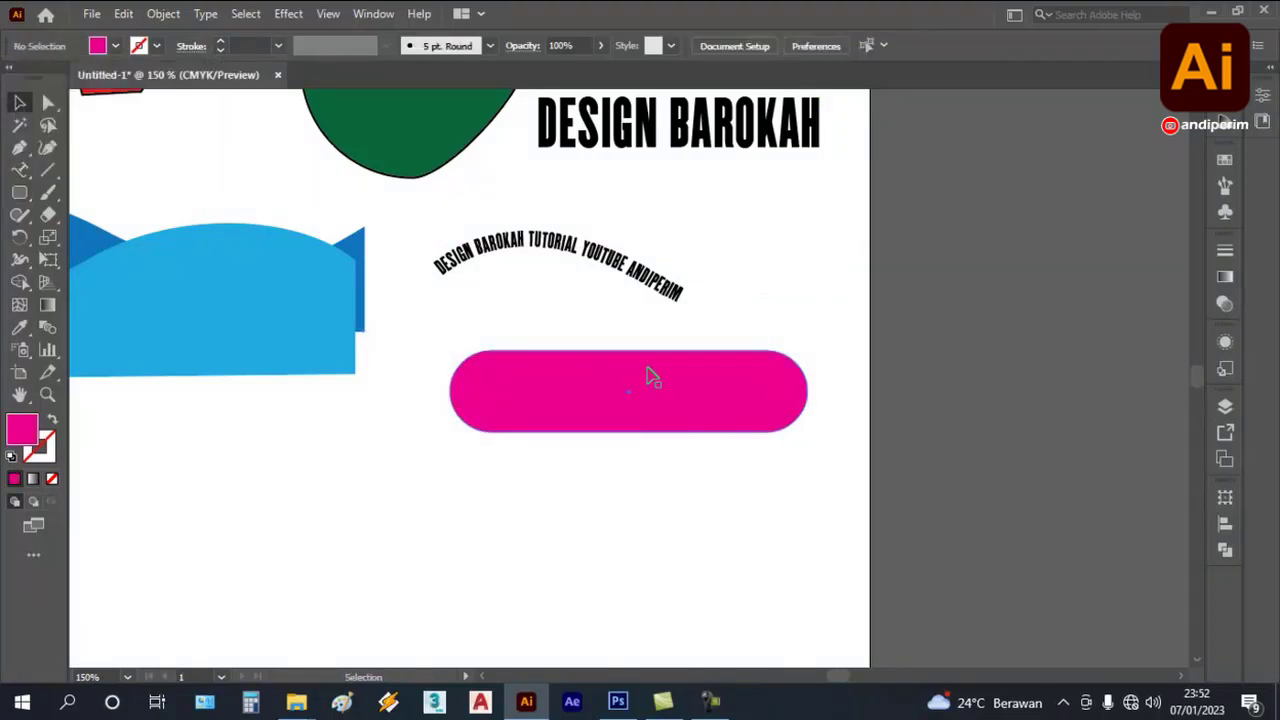
- Add the point text "CLICK HERE" below the magenta pill shape with the Type Tool
click(22, 171)
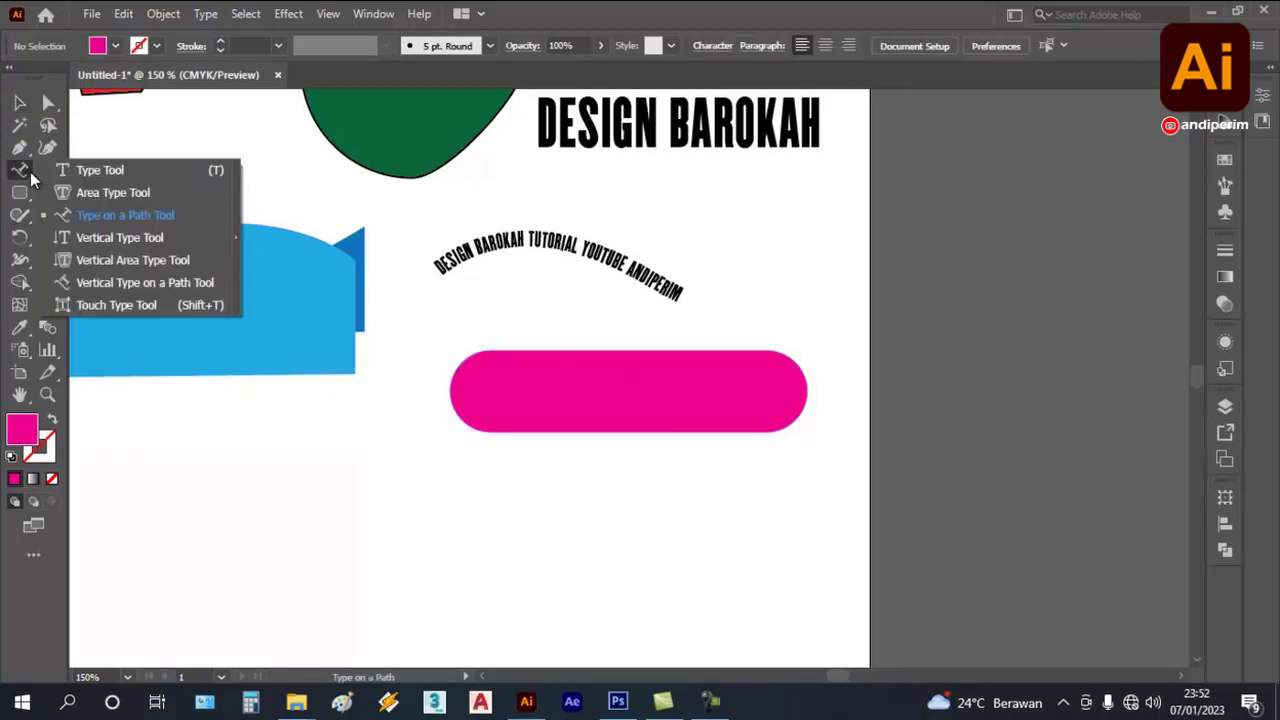
click(100, 170)
click(520, 500)
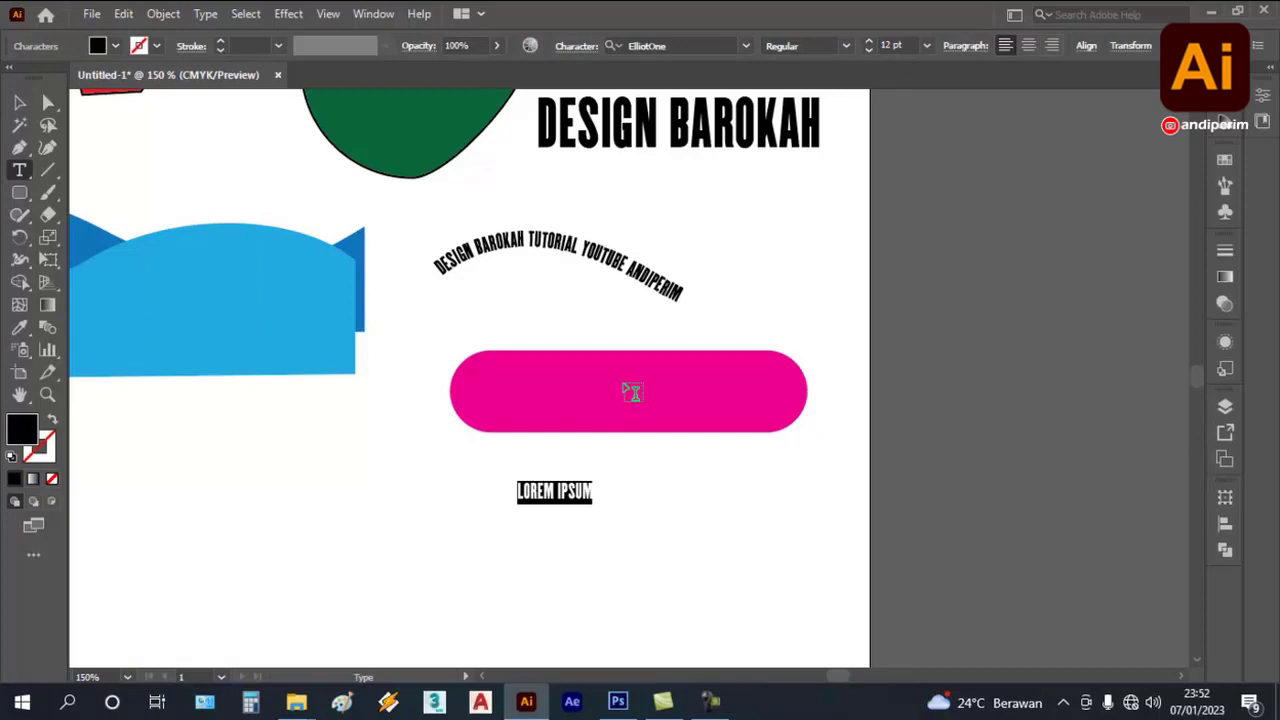
text(CLICK HERE)
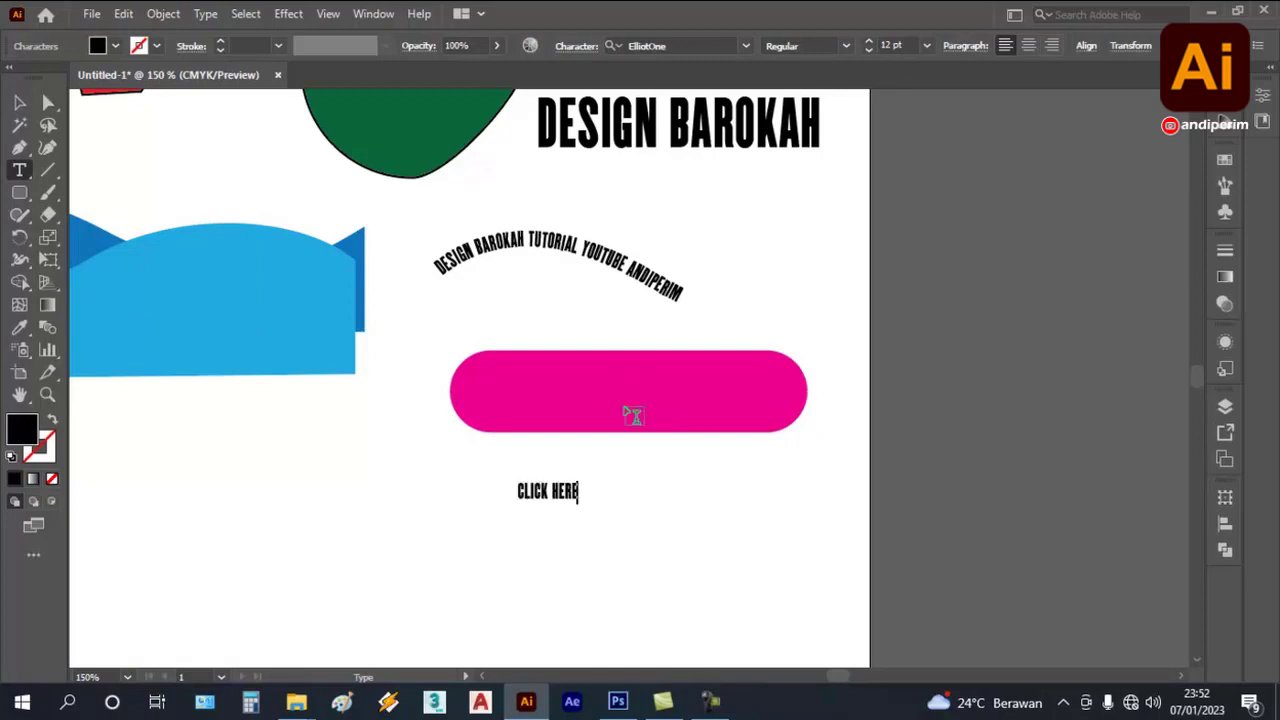
- Scale the CLICK HERE text up to about 38.07 pt and move it to the centre of the magenta pill shape
click(19, 103)
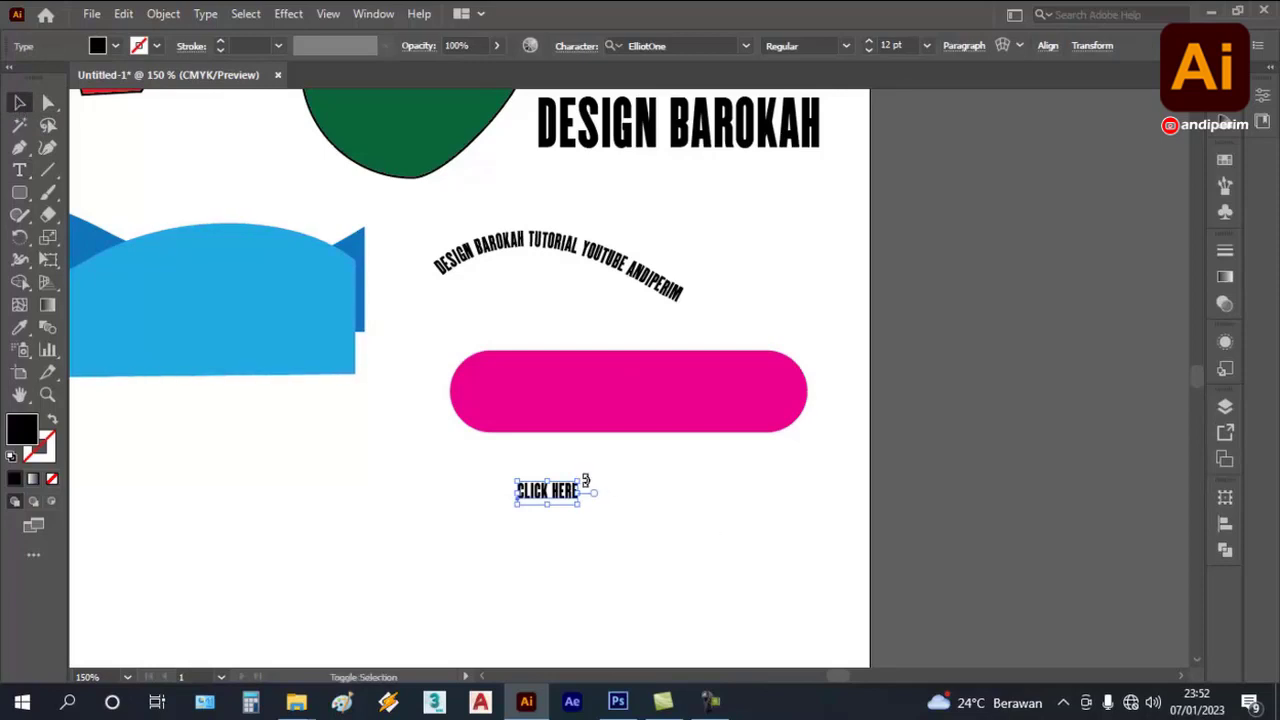
drag(581, 481, 780, 432)
drag(690, 466, 697, 402)
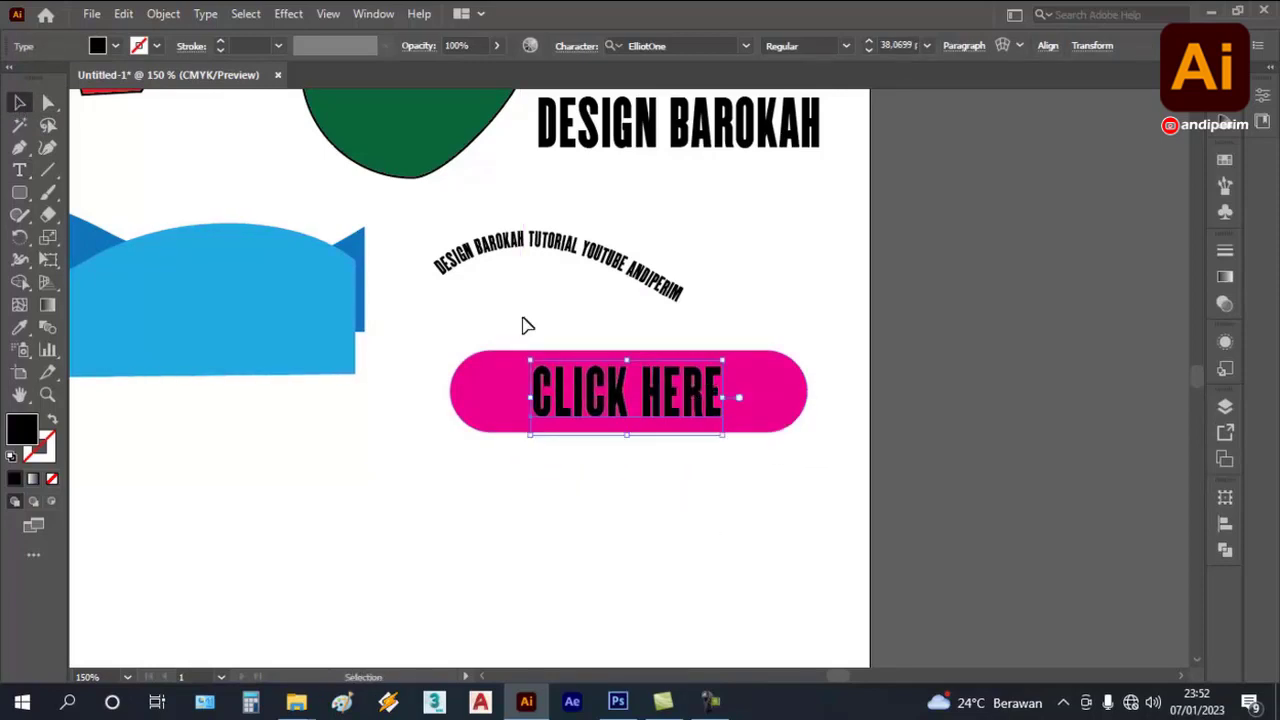
- Change the fill of the CLICK HERE text to white
click(115, 46)
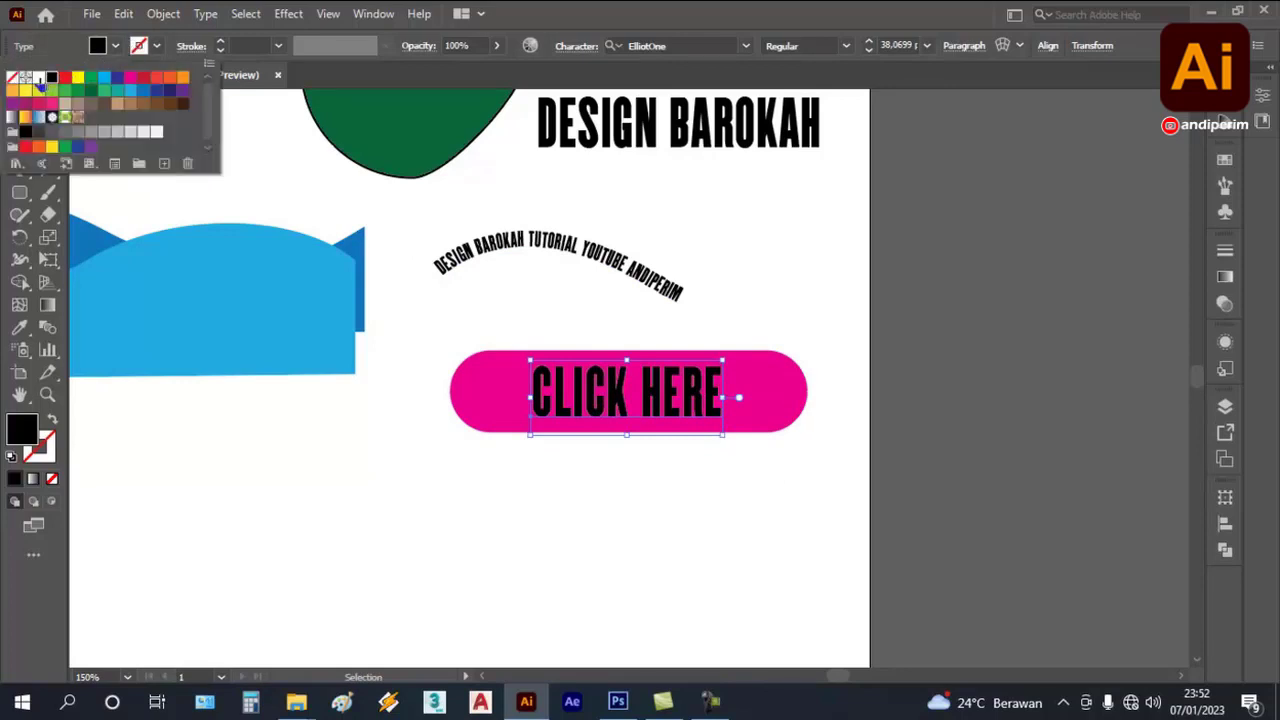
click(39, 78)
scroll(975, 315, down, 2)
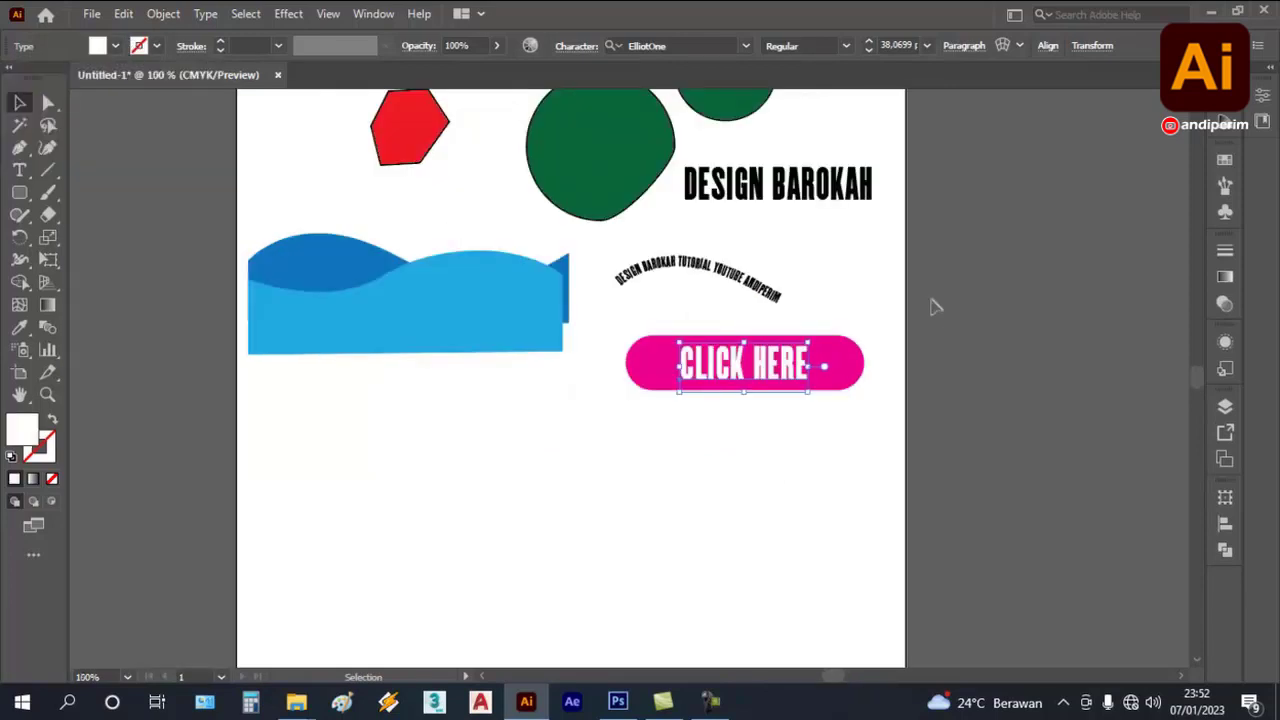
scroll(845, 140, up, 1)
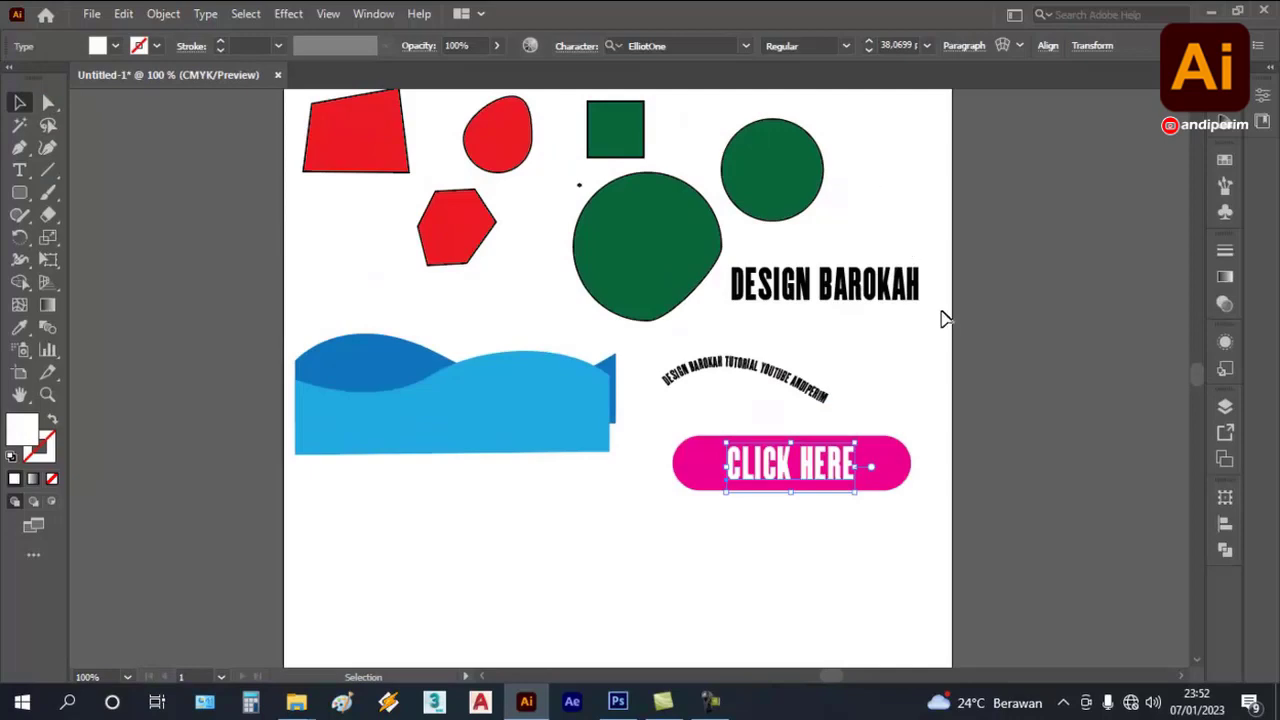
scroll(945, 400, up, 1)
scroll(948, 400, down, 1)
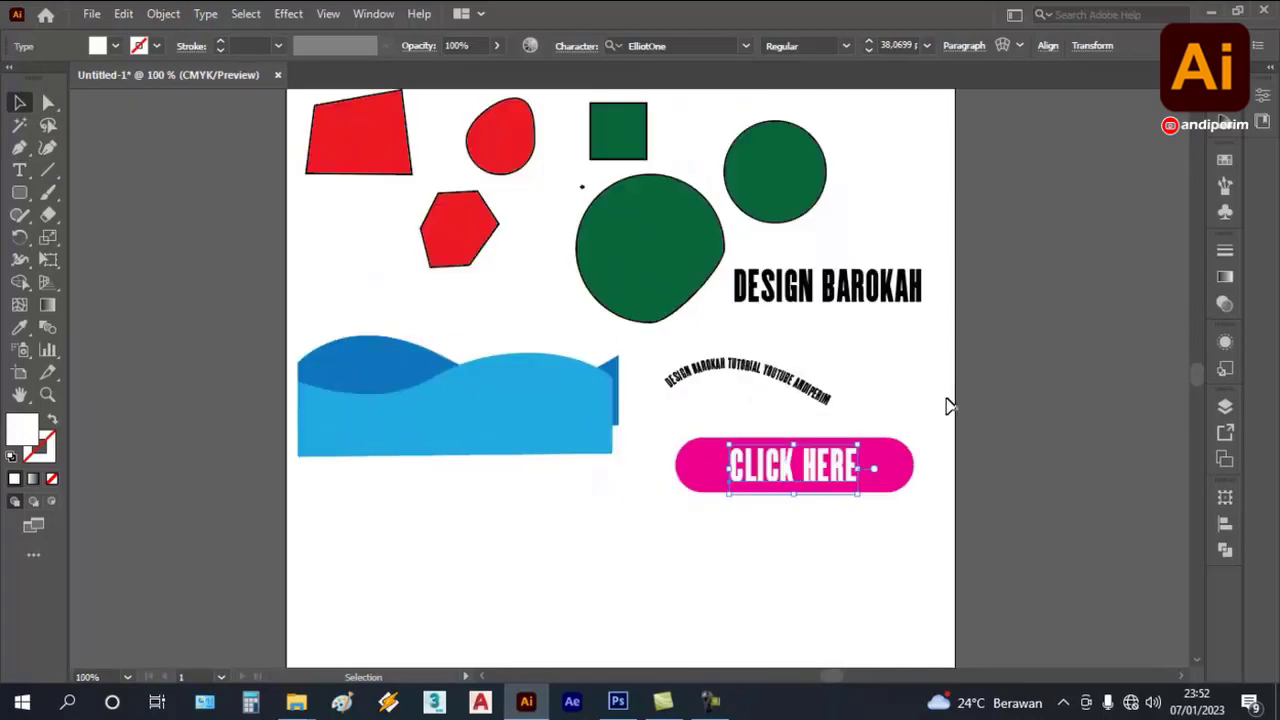
scroll(764, 264, up, 1)
scroll(778, 323, down, 1)
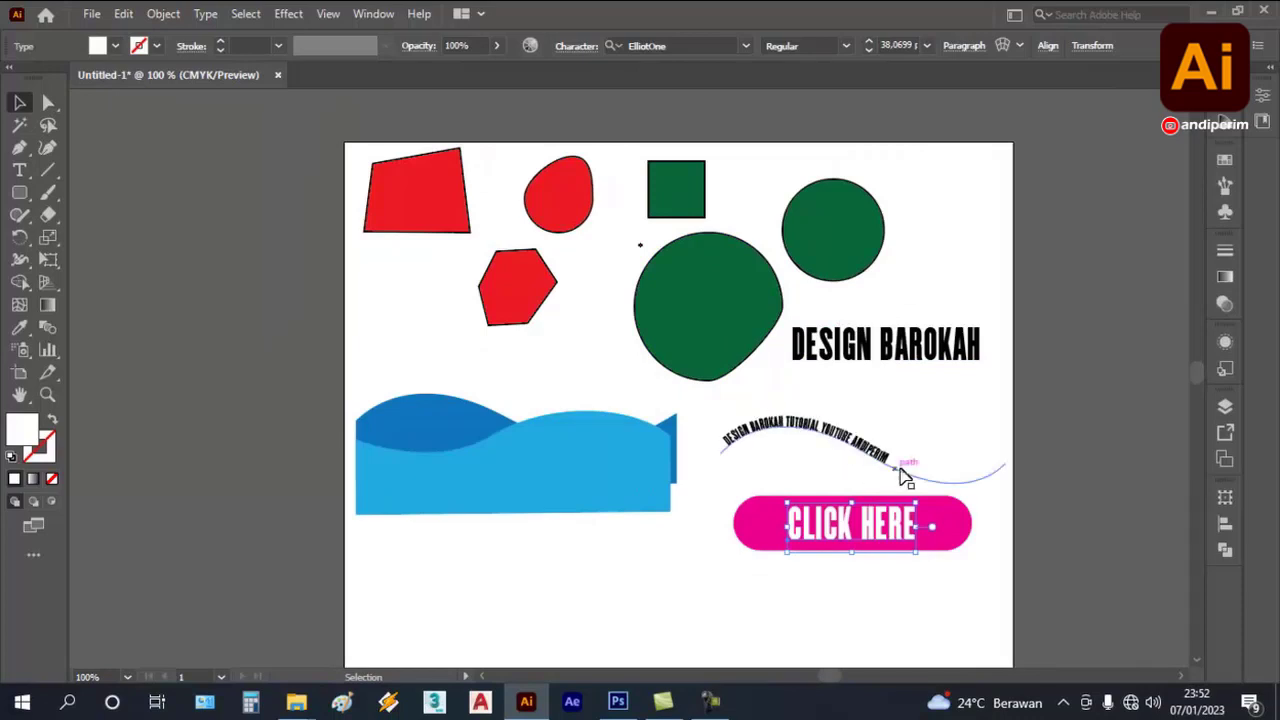
- Draw a small five-pointed star below the blue waves with the Star Tool and move it slightly down, clear of them
click(1028, 498)
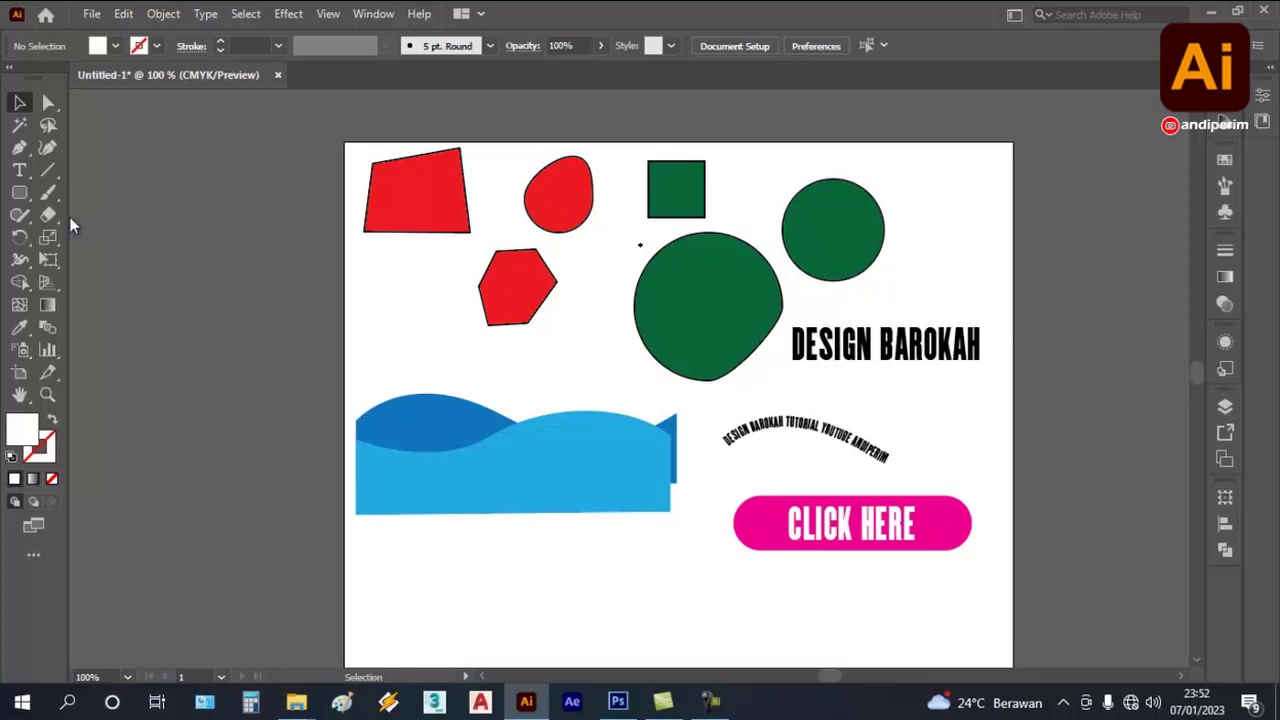
click(22, 196)
right_click(24, 203)
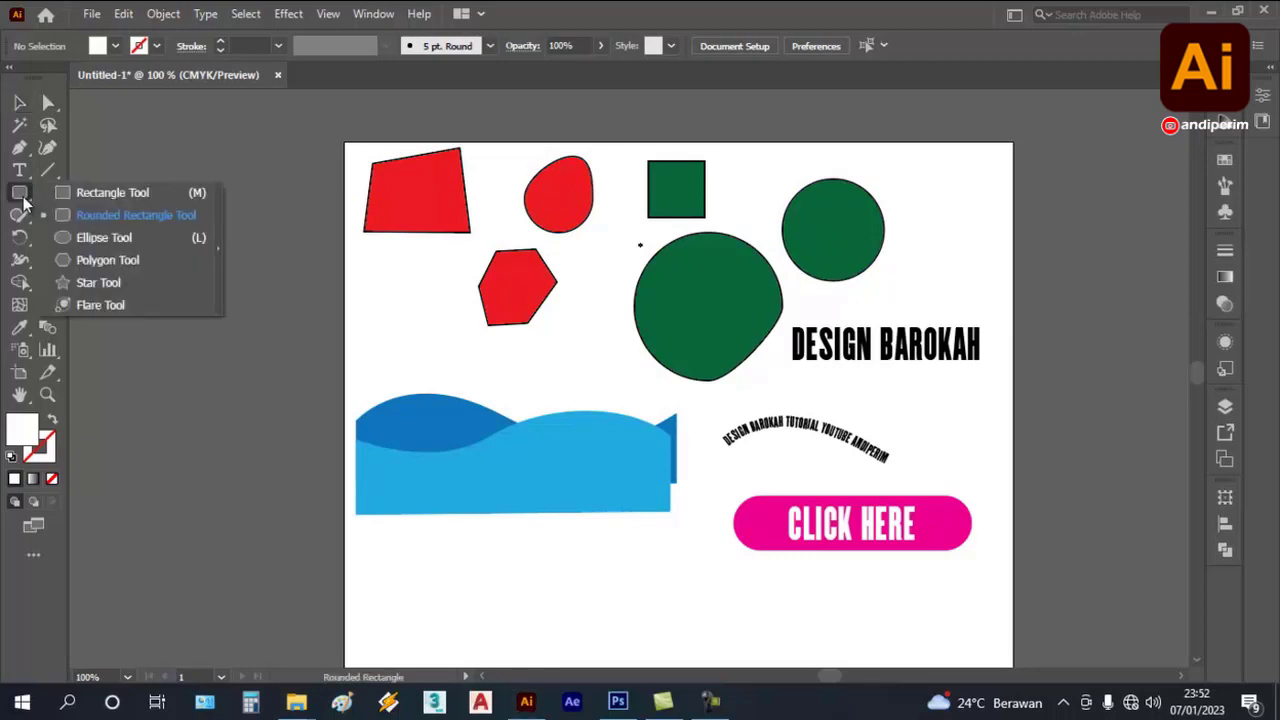
click(122, 285)
scroll(449, 386, down, 1)
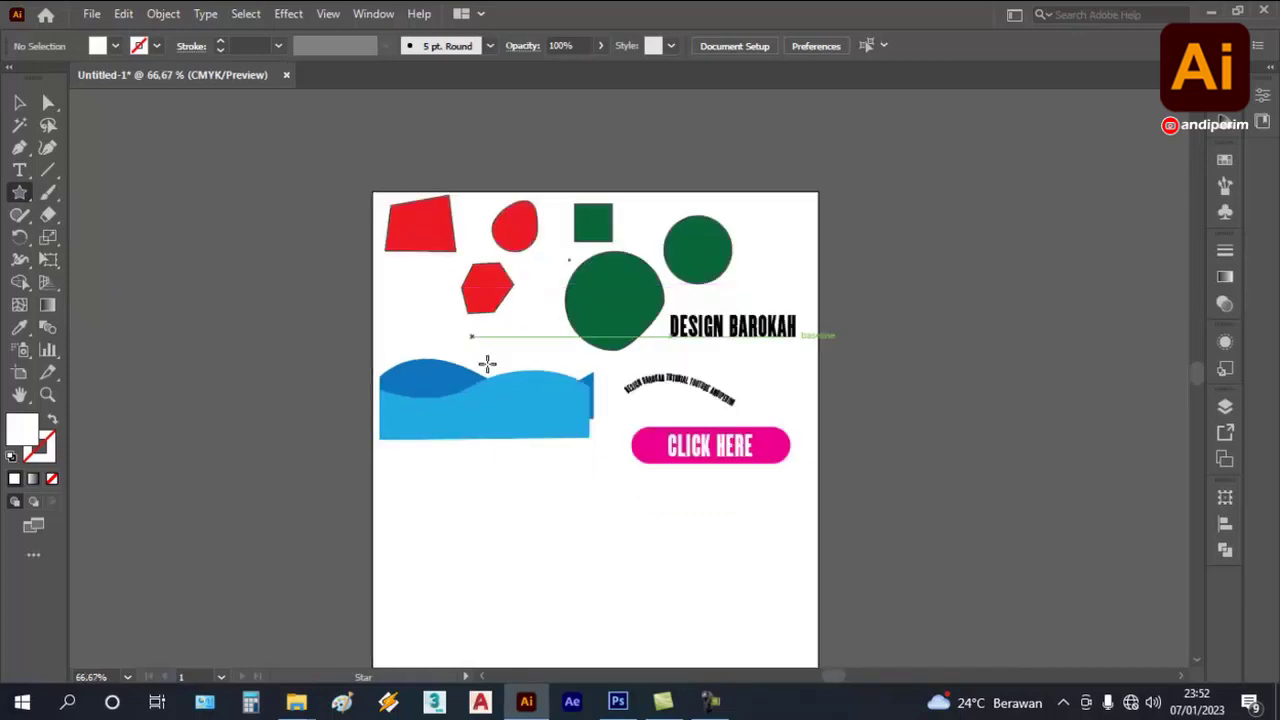
scroll(486, 363, up, 1)
scroll(503, 352, down, 1)
scroll(514, 377, up, 1)
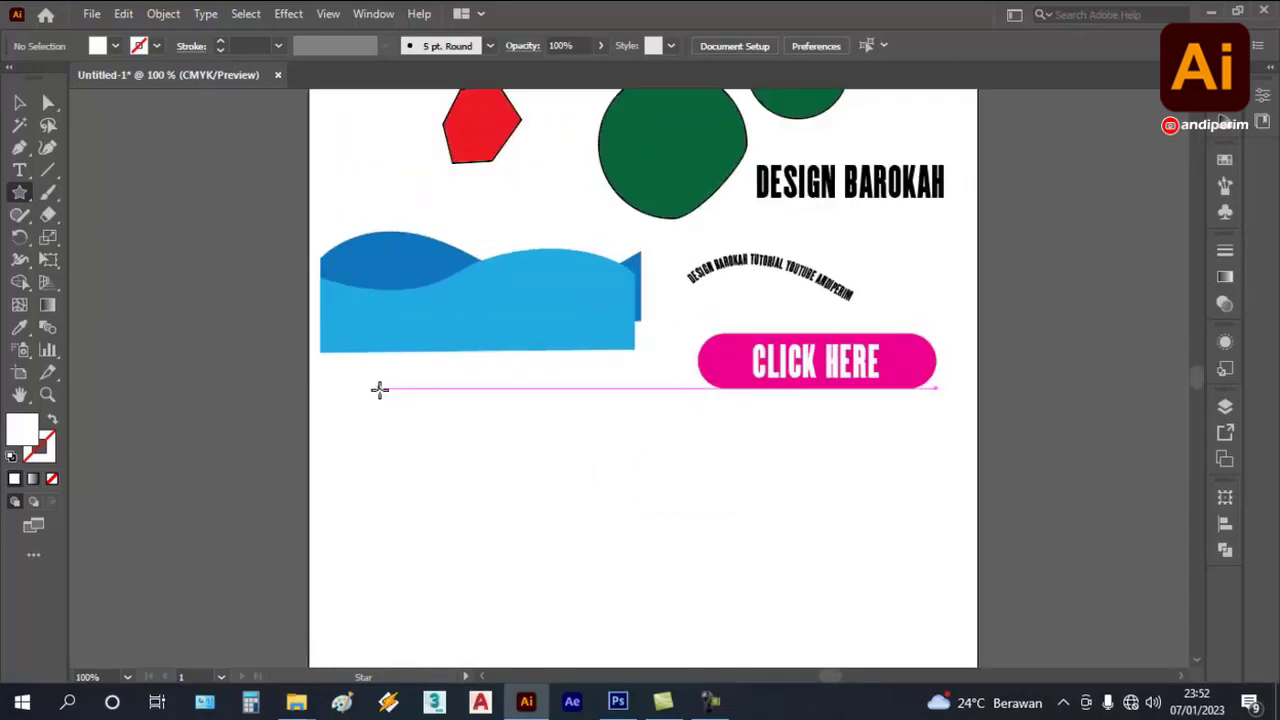
drag(380, 389, 398, 422)
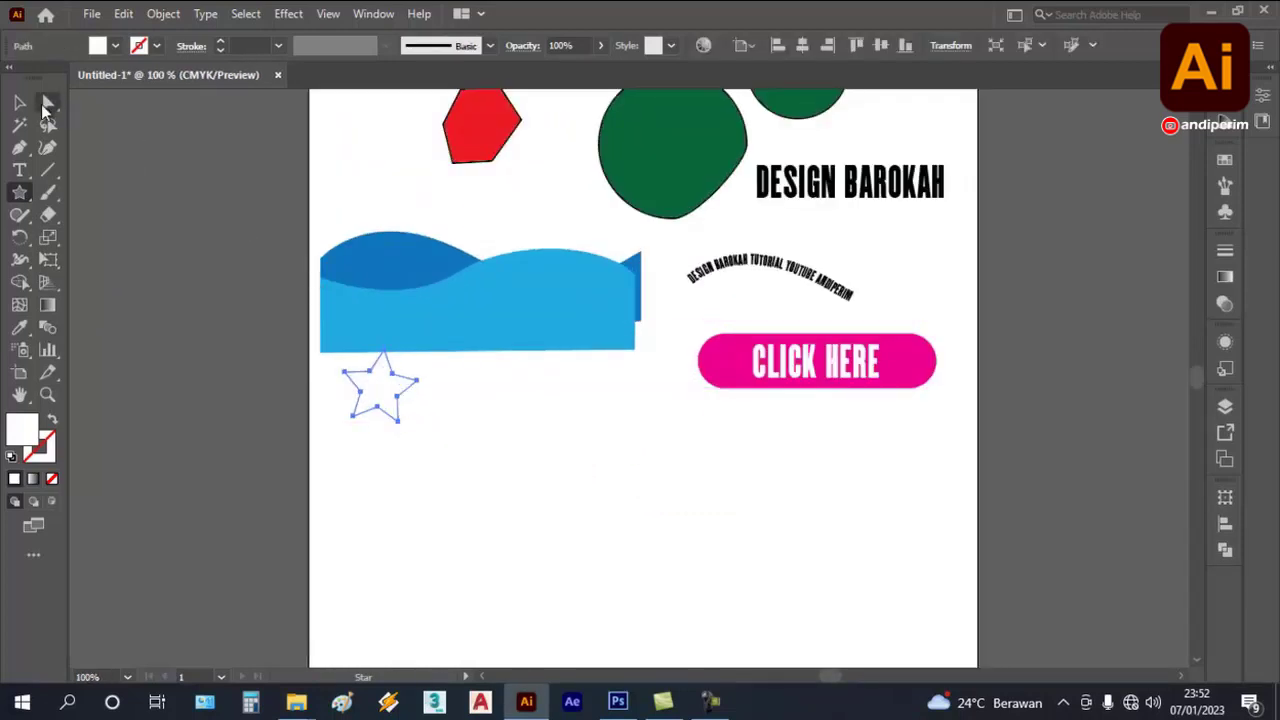
click(19, 102)
drag(388, 395, 388, 431)
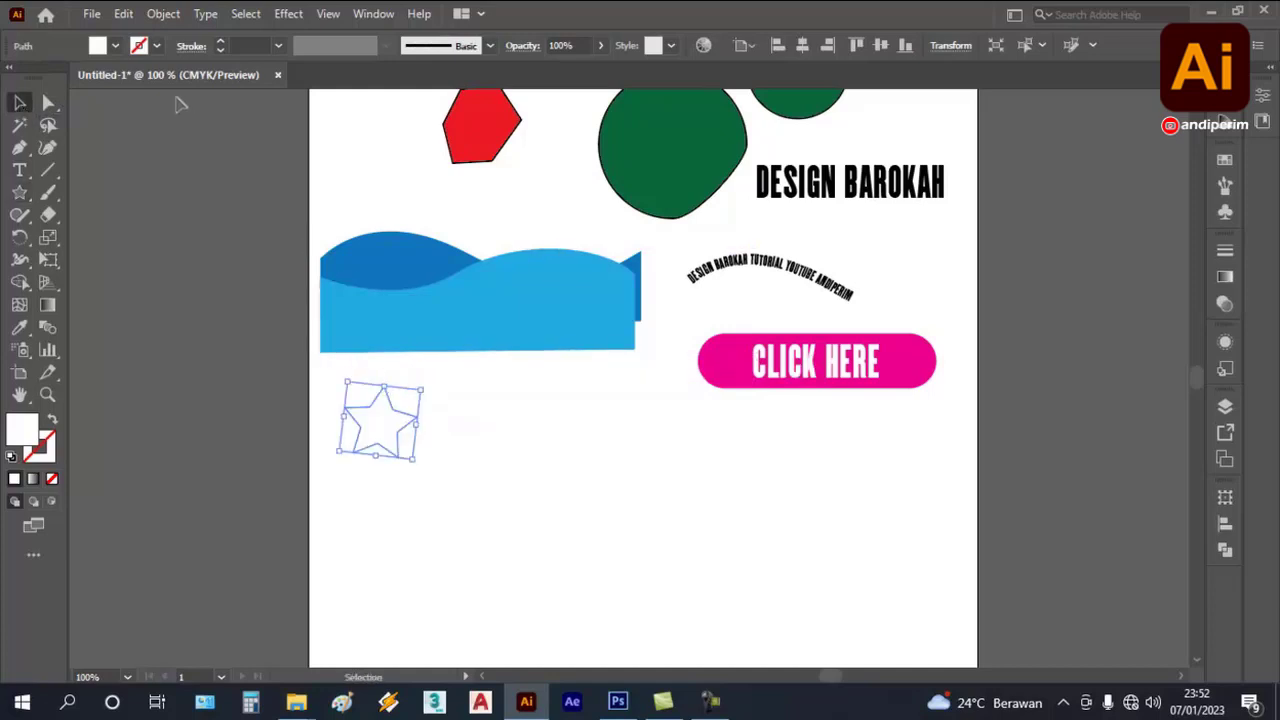
- Fill the star below the blue waves with the light red swatch
click(115, 47)
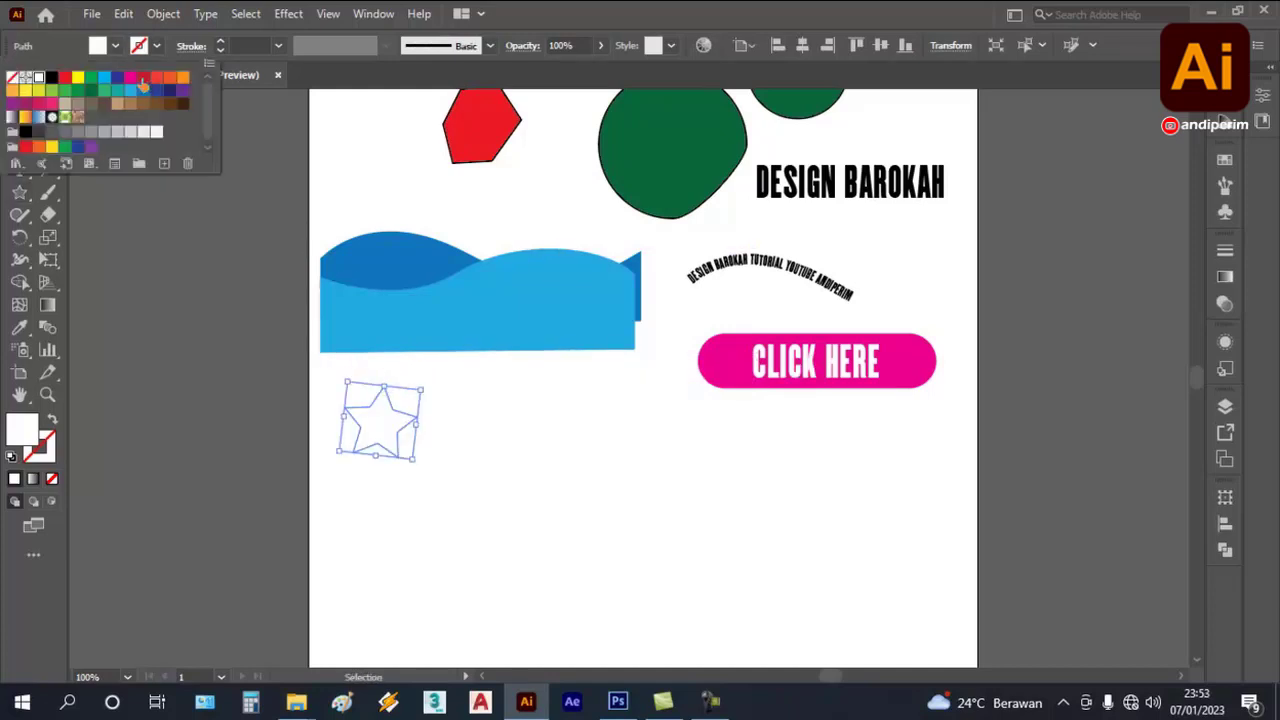
click(143, 80)
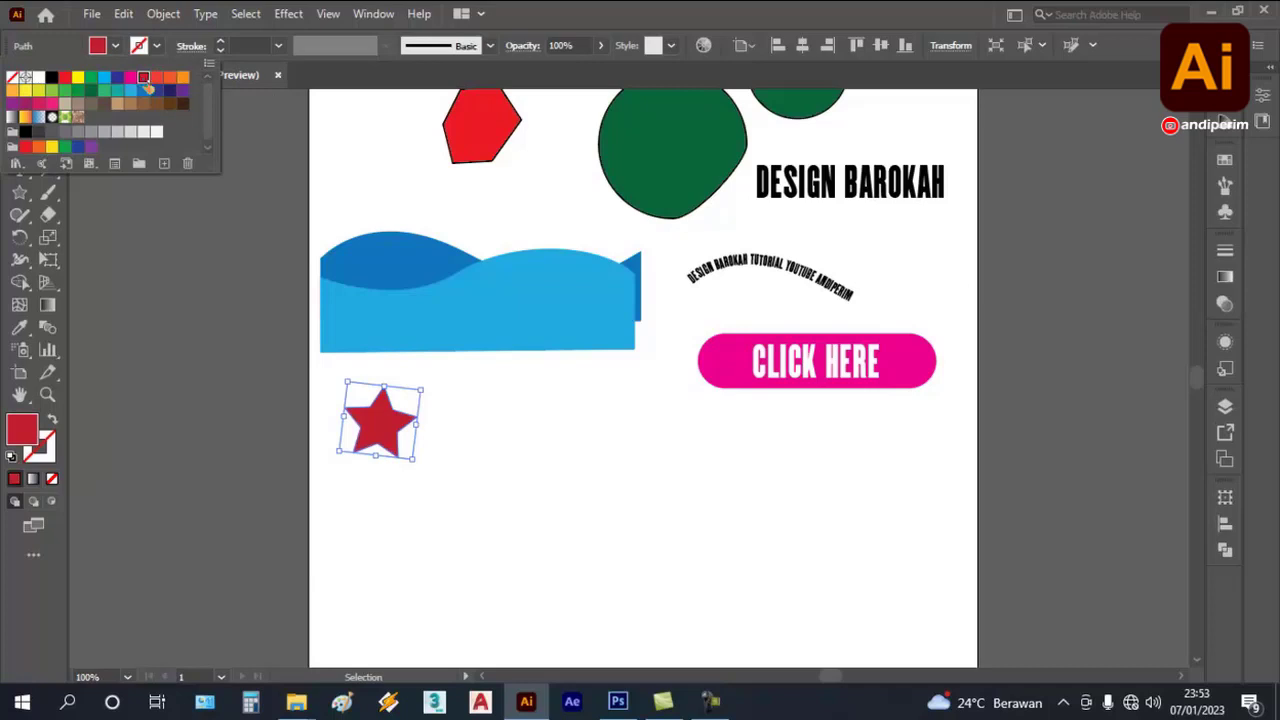
click(157, 79)
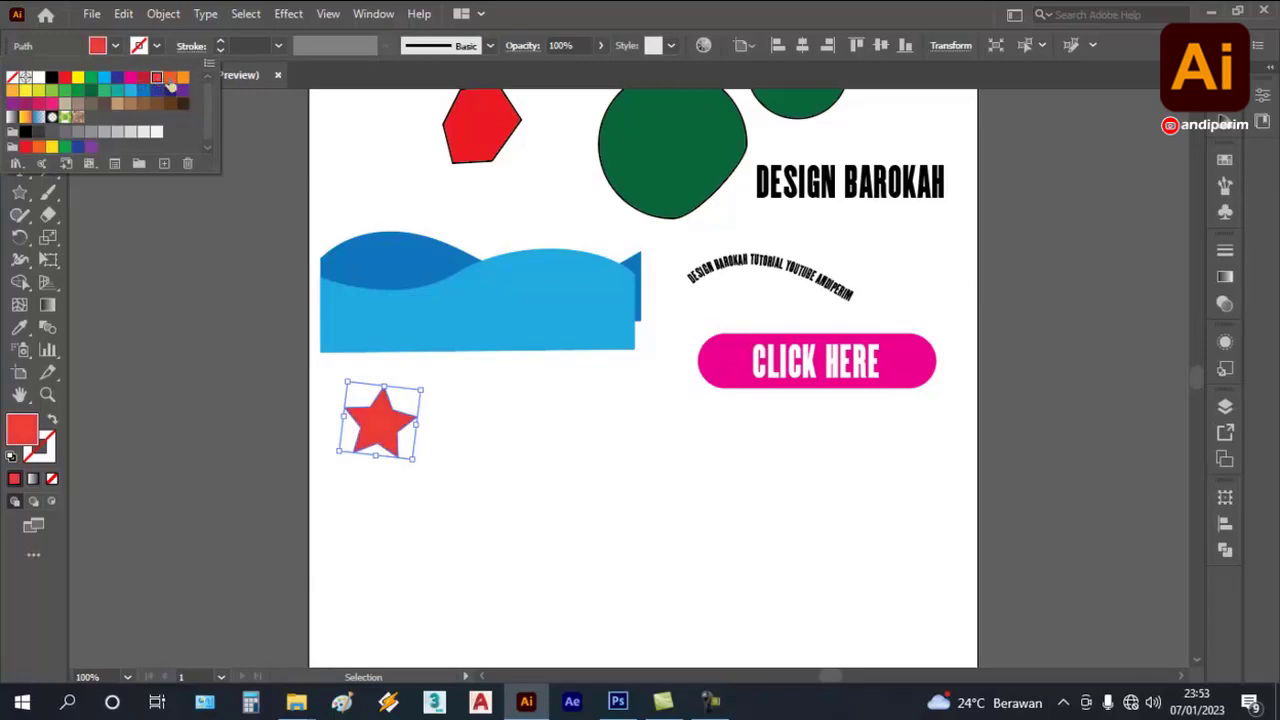
click(530, 427)
click(19, 194)
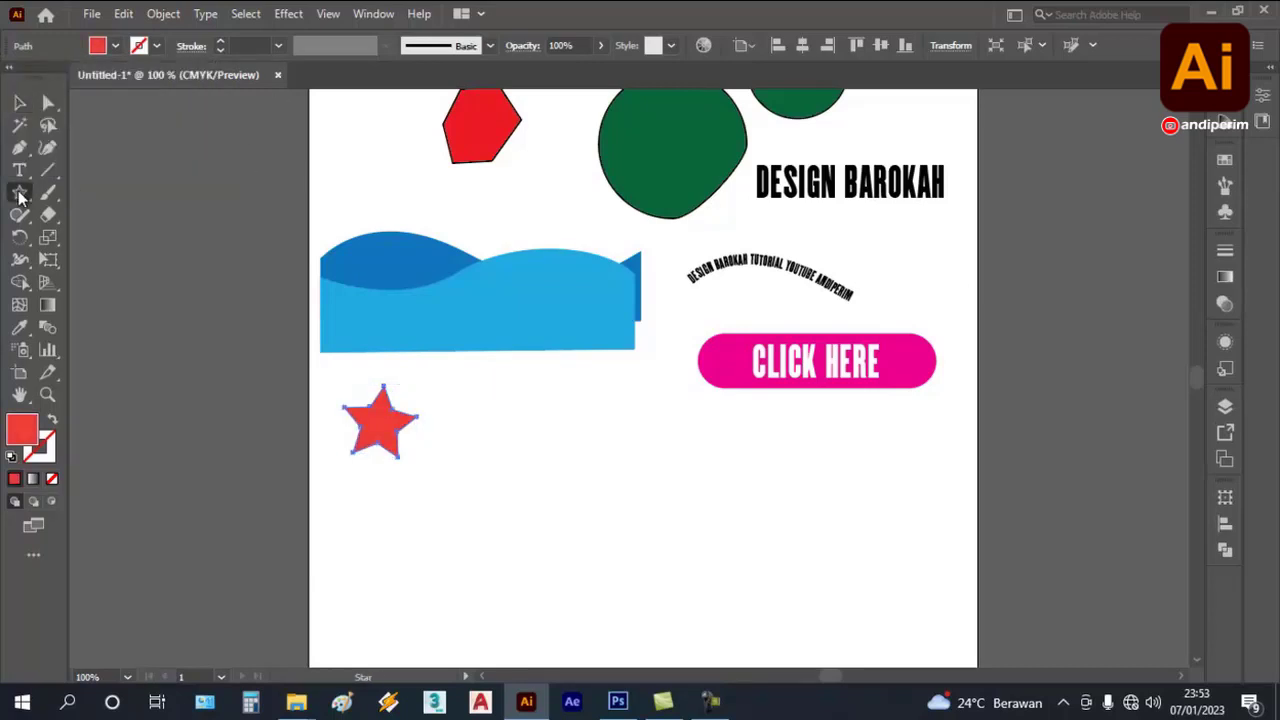
click(19, 194)
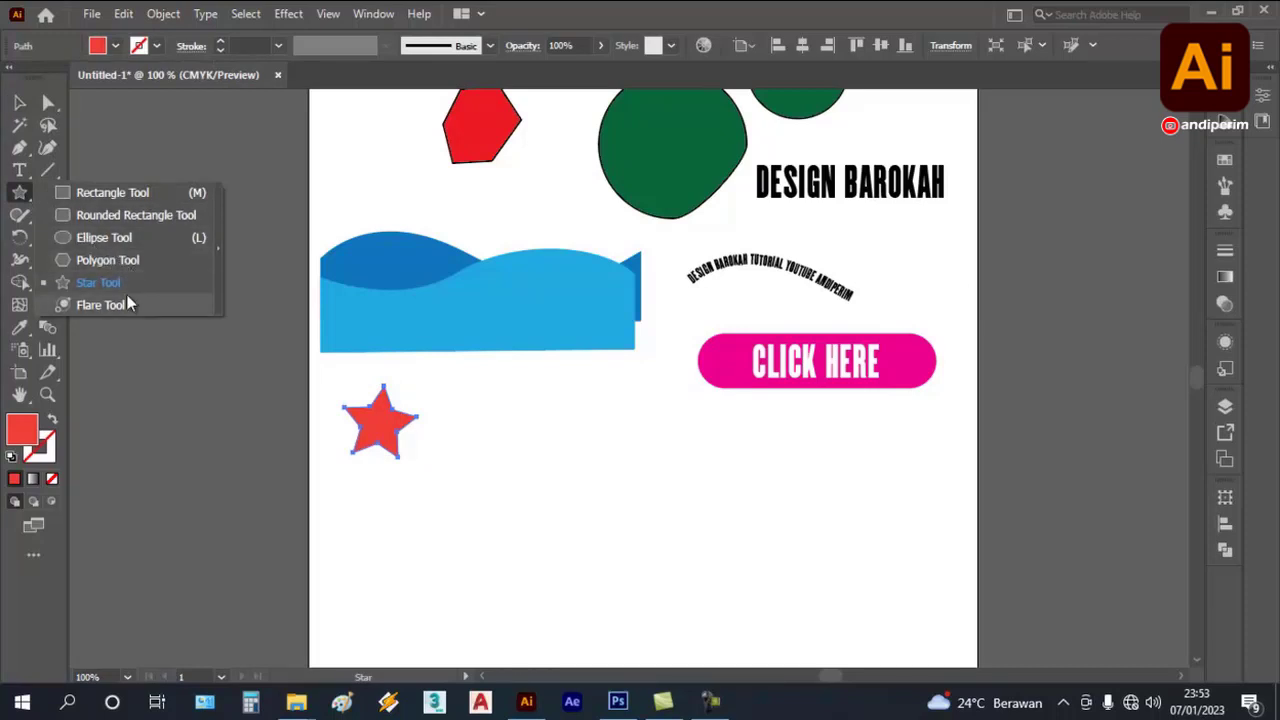
click(22, 192)
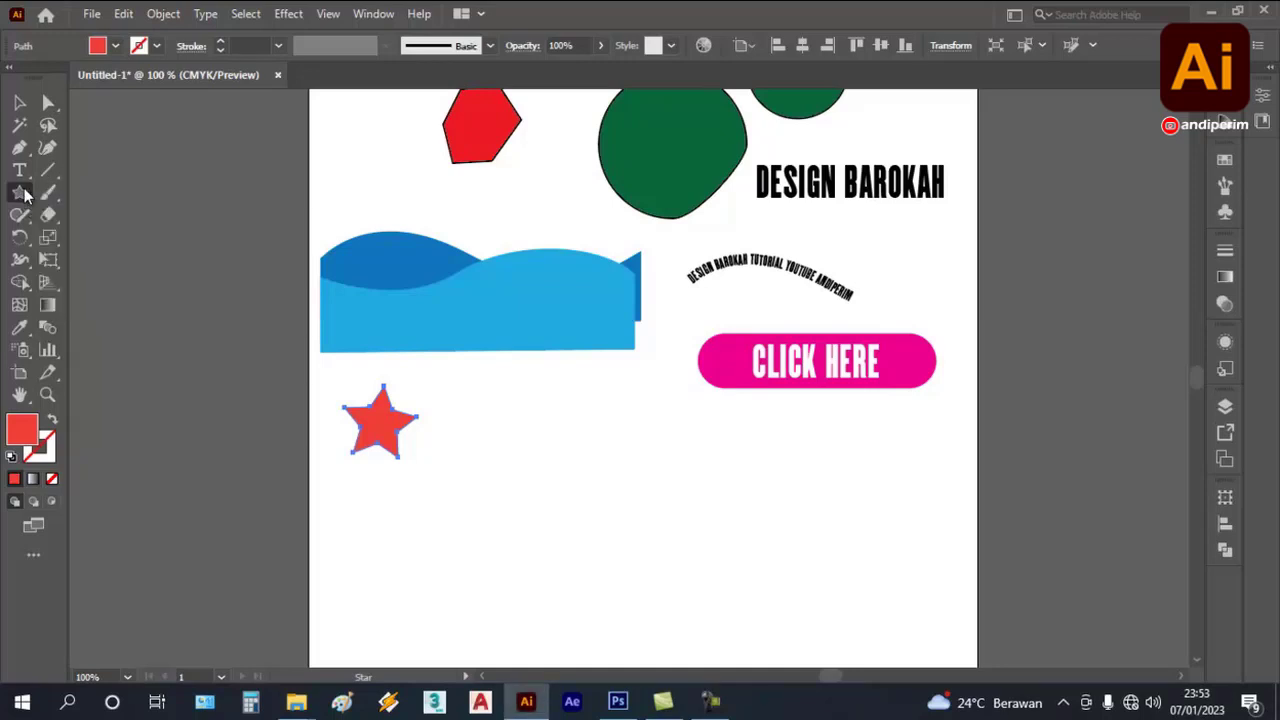
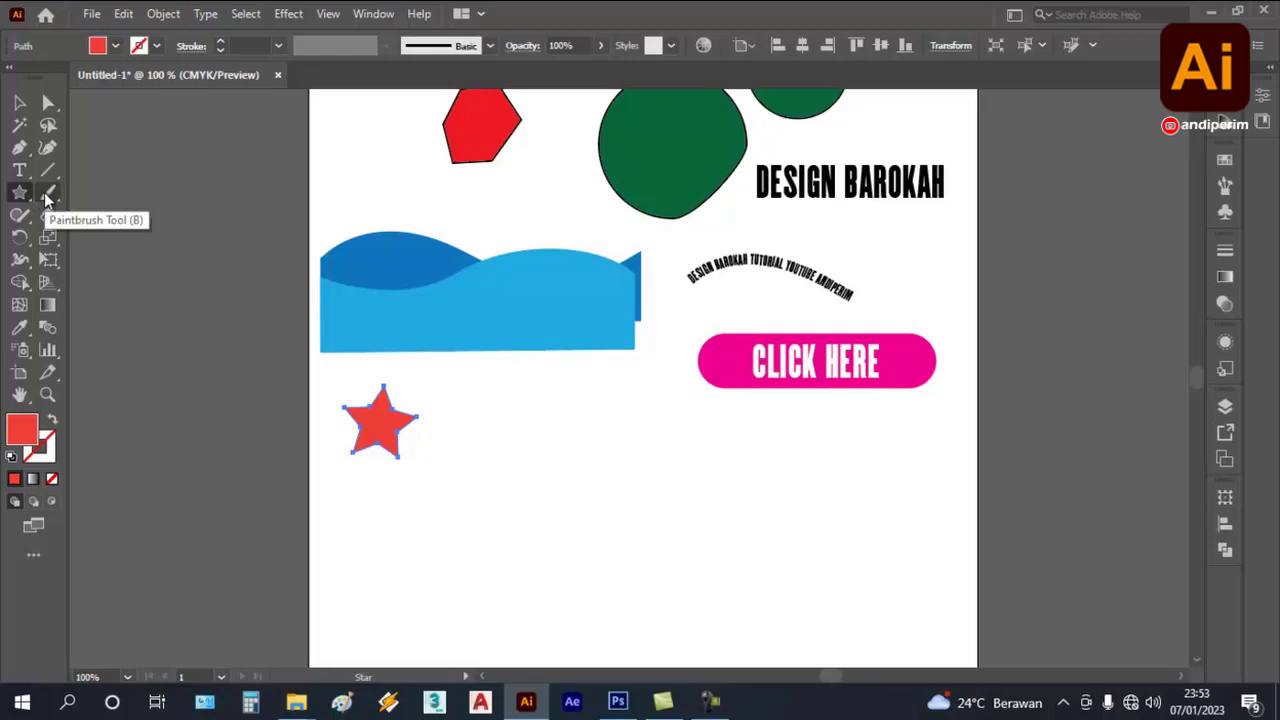
- Paint three curved red strokes with the Paintbrush tool on the empty area beside the red star
click(46, 196)
click(46, 197)
click(85, 200)
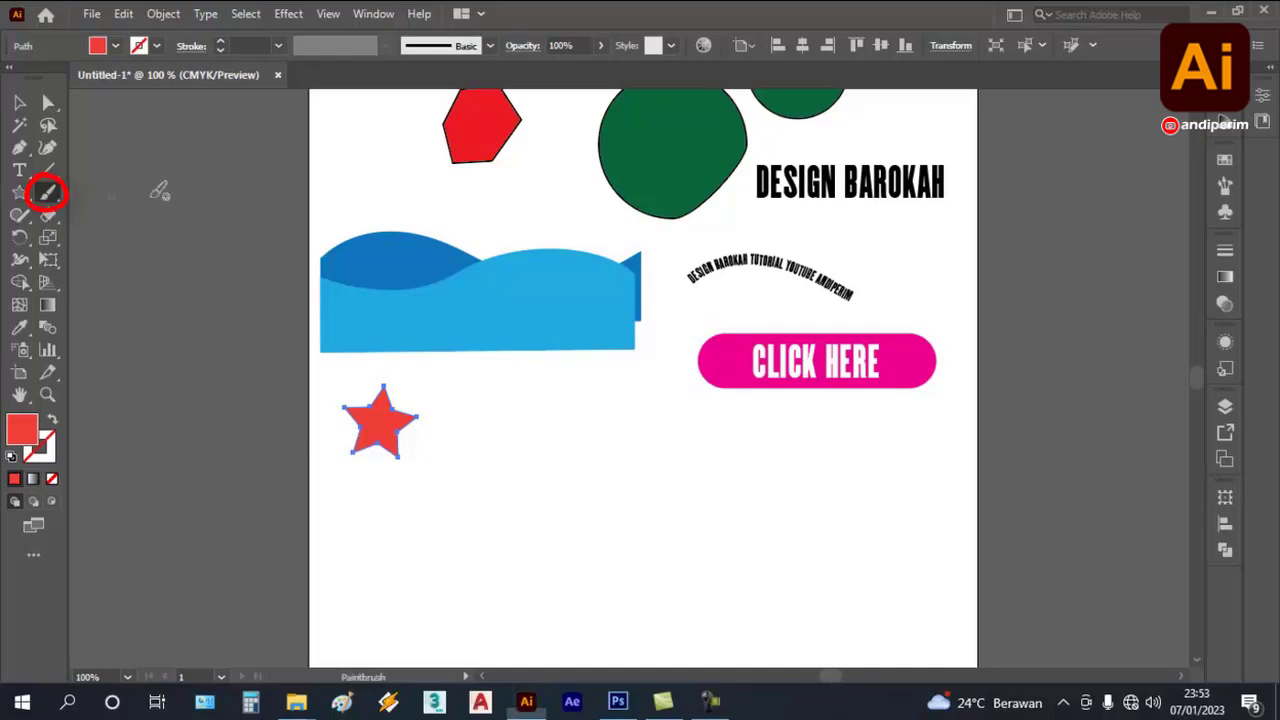
scroll(330, 195, down, 1)
scroll(565, 325, up, 1)
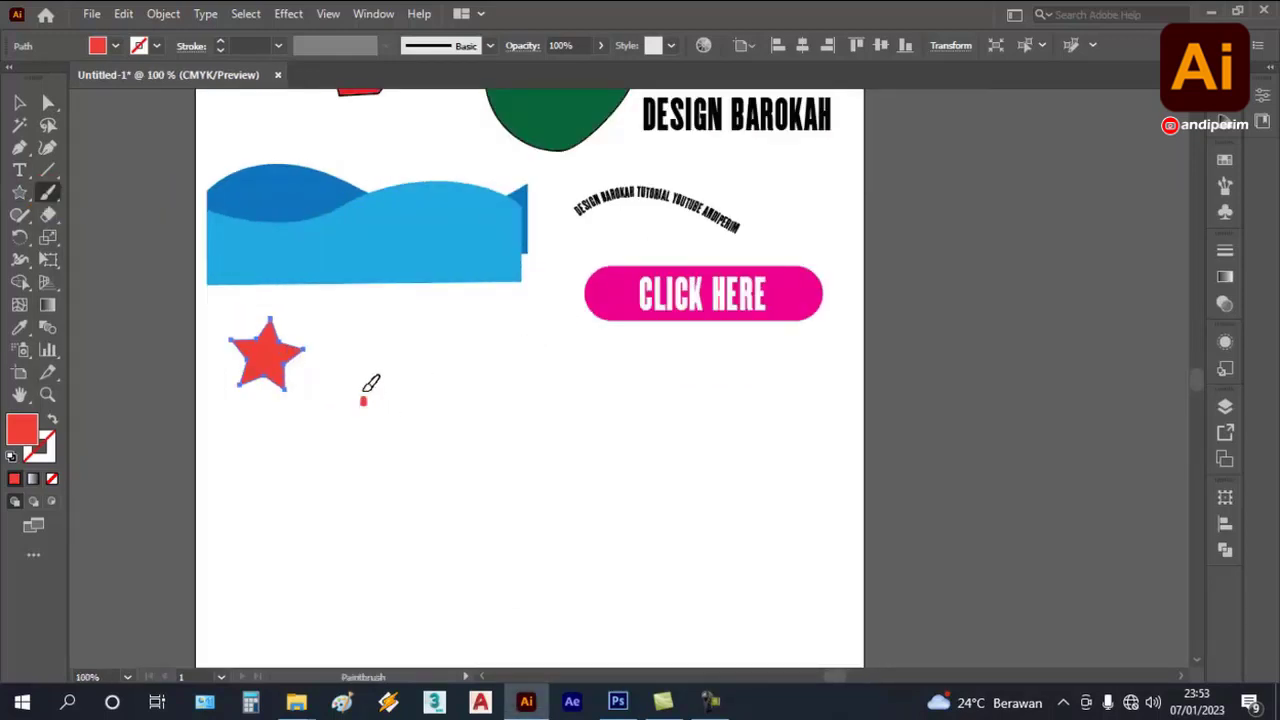
mouse_move(362, 404)
mouse_down()
mouse_move(389, 320)
mouse_move(401, 381)
mouse_move(452, 348)
mouse_up()
- Set the stroke colour to yellow-green and paint two strokes crossing the right side of the red curves
click(156, 46)
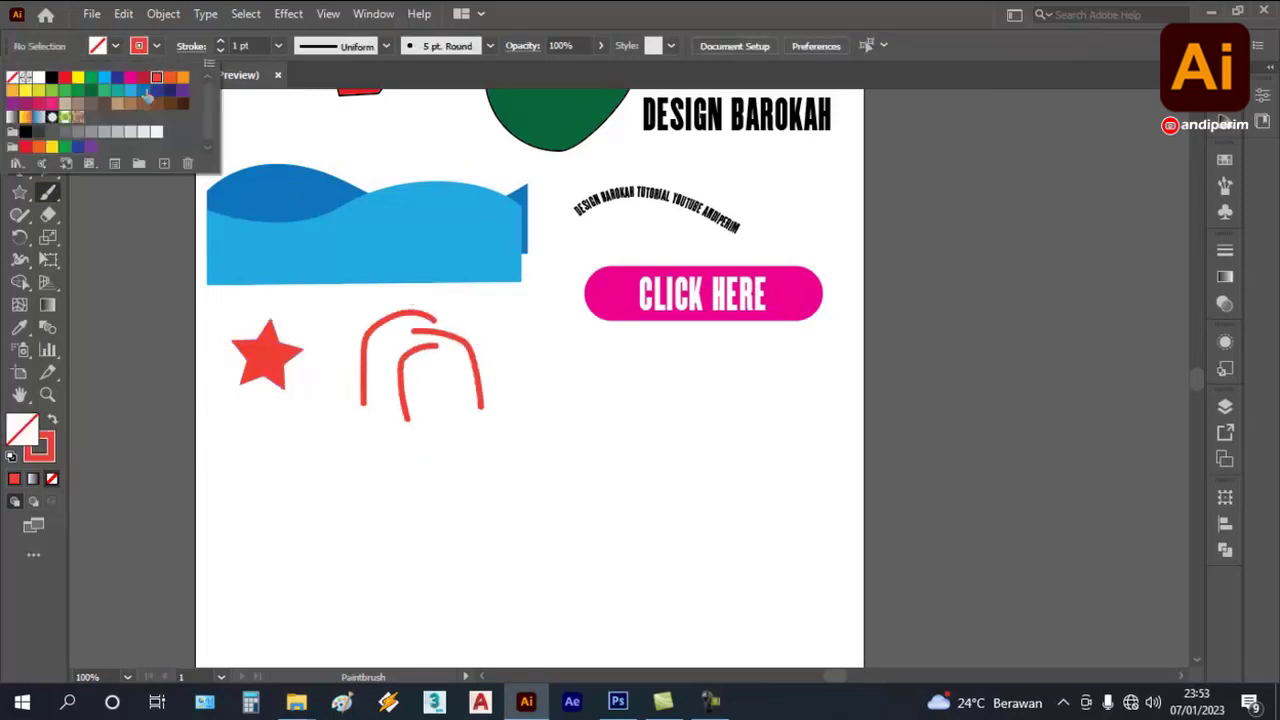
click(38, 90)
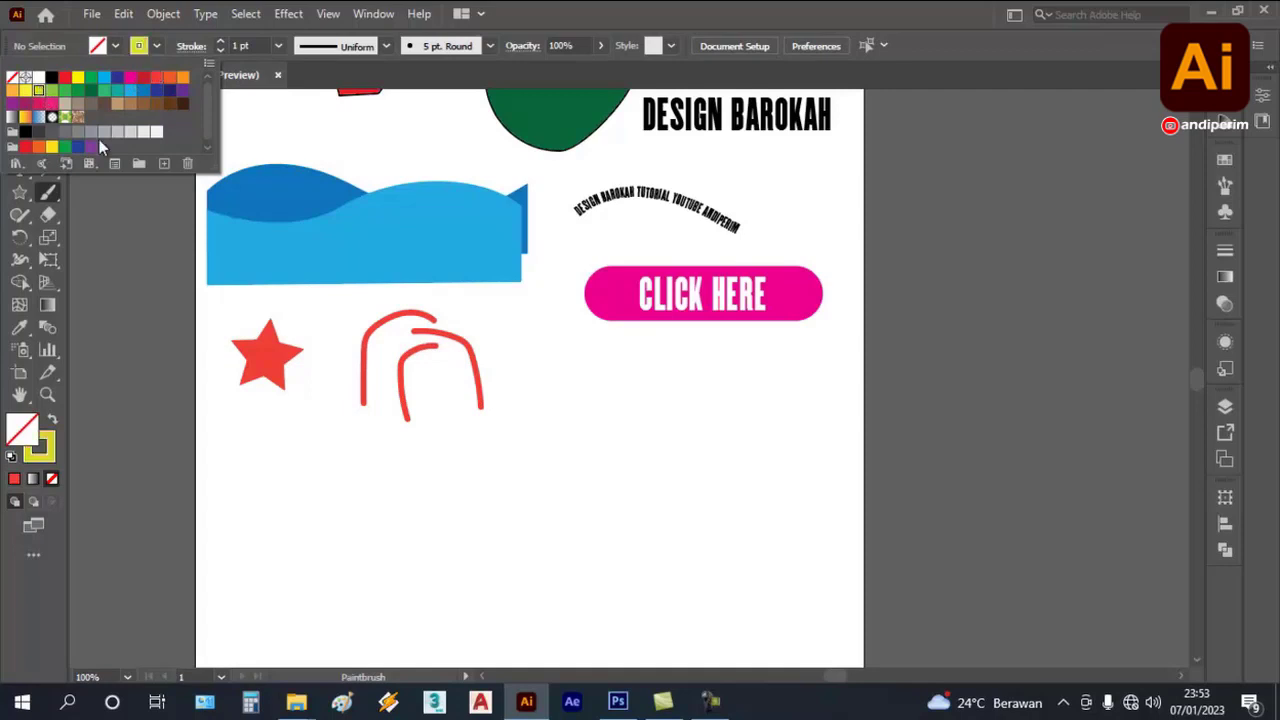
click(520, 354)
drag(515, 348, 438, 418)
click(156, 46)
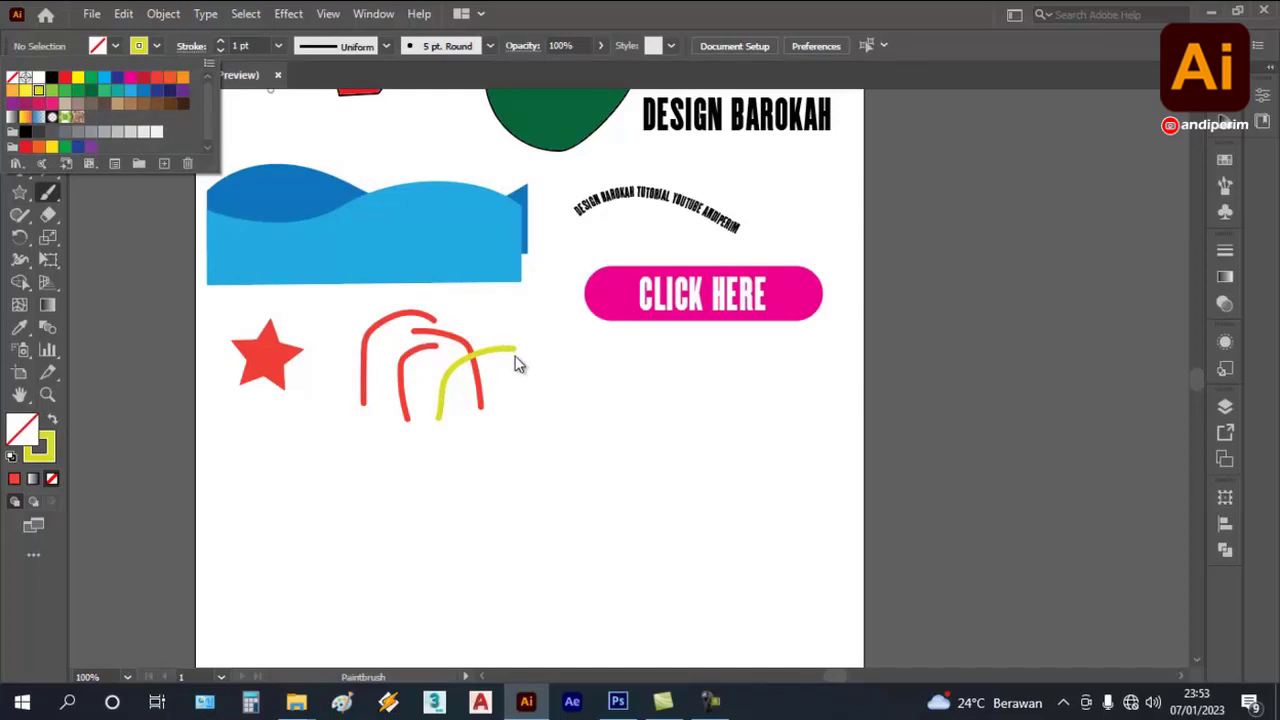
click(529, 420)
drag(532, 388, 468, 318)
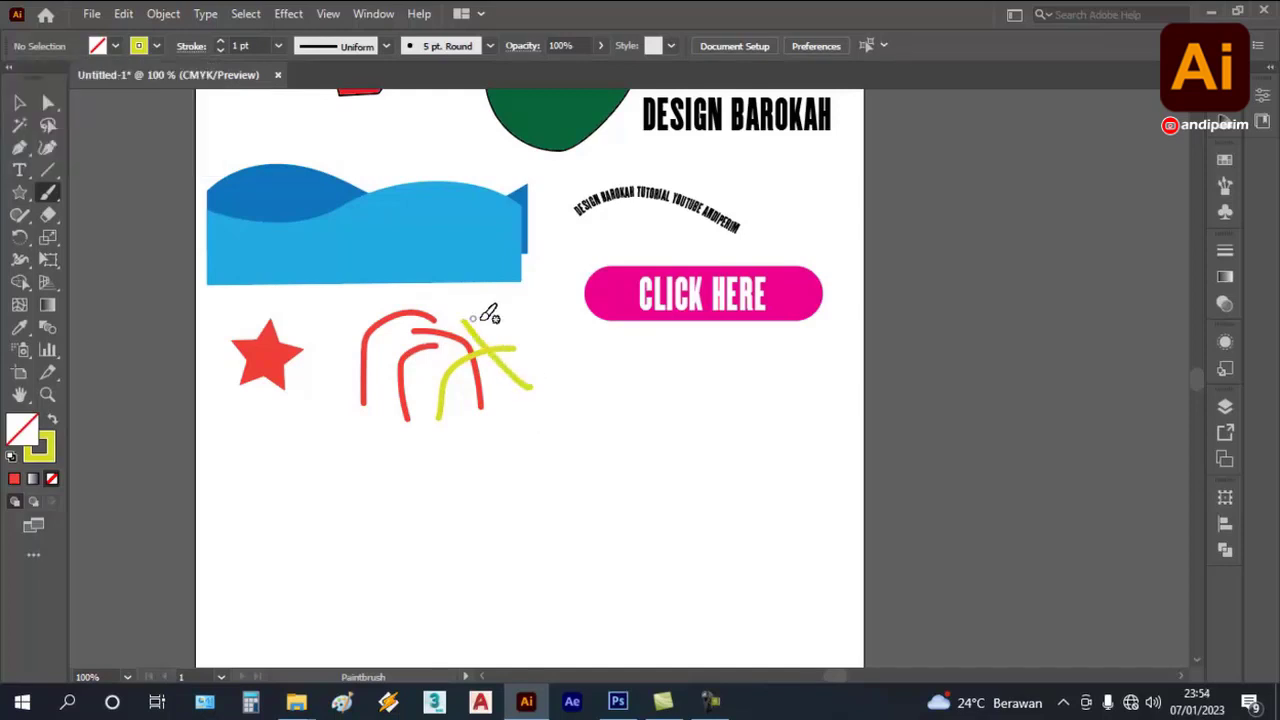
- Set the stroke colour to purple (C=75 M=100 Y=0 K=0) and paint one curved stroke across the other brush strokes
click(156, 46)
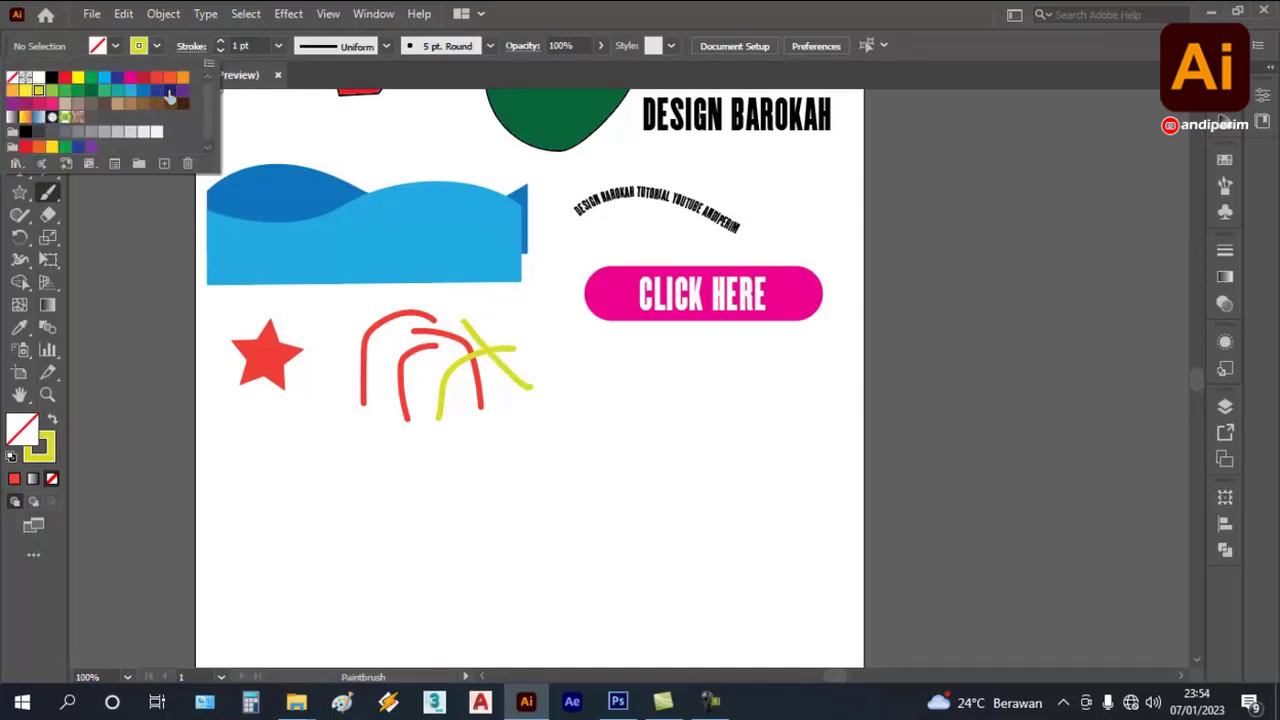
click(182, 95)
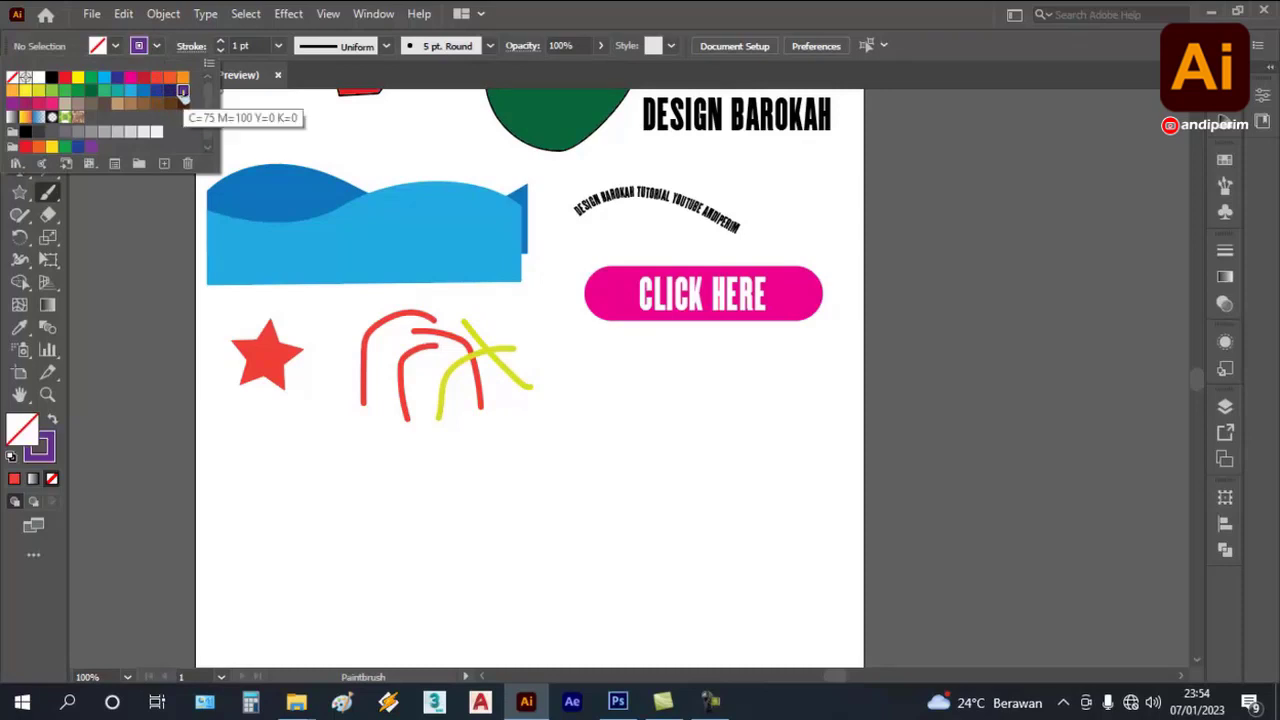
click(563, 378)
mouse_move(545, 370)
mouse_down()
mouse_move(487, 392)
mouse_move(420, 373)
mouse_up()
- Erase parts of the yellow-green, purple and red brush strokes and cut through the right arm of the red star
scroll(597, 420, down, 3)
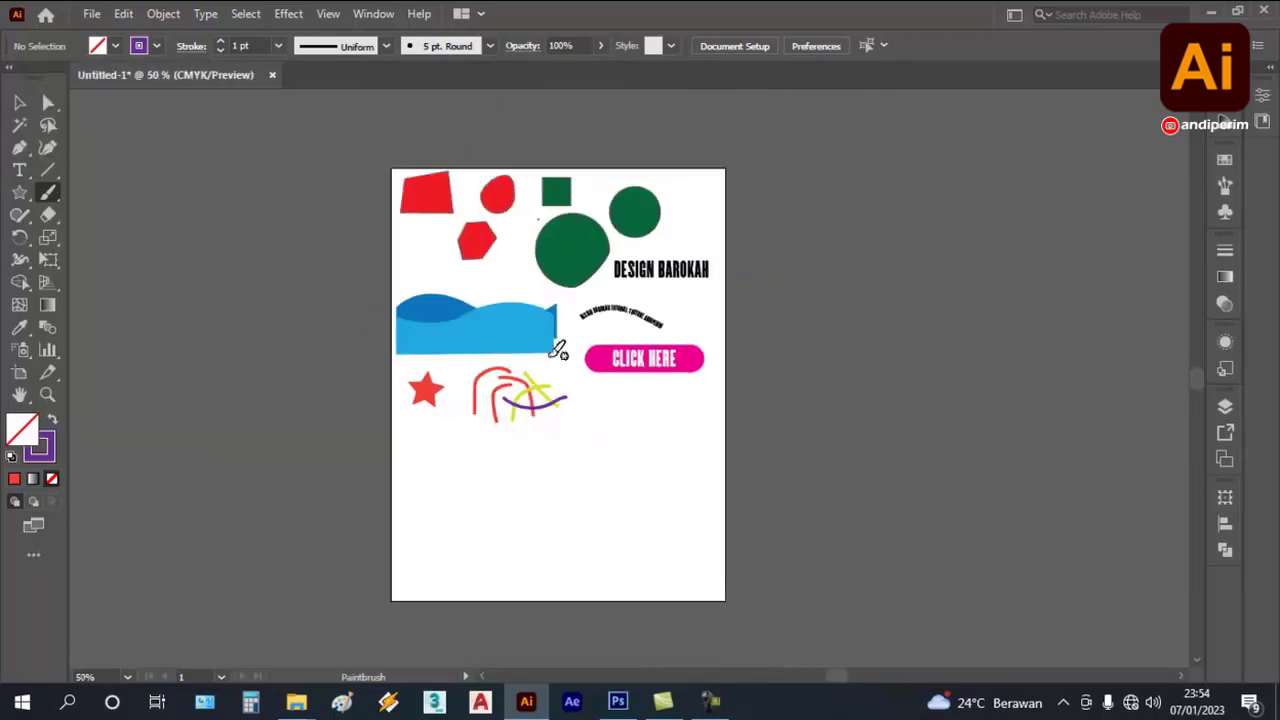
scroll(557, 350, up, 3)
scroll(468, 258, up, 1)
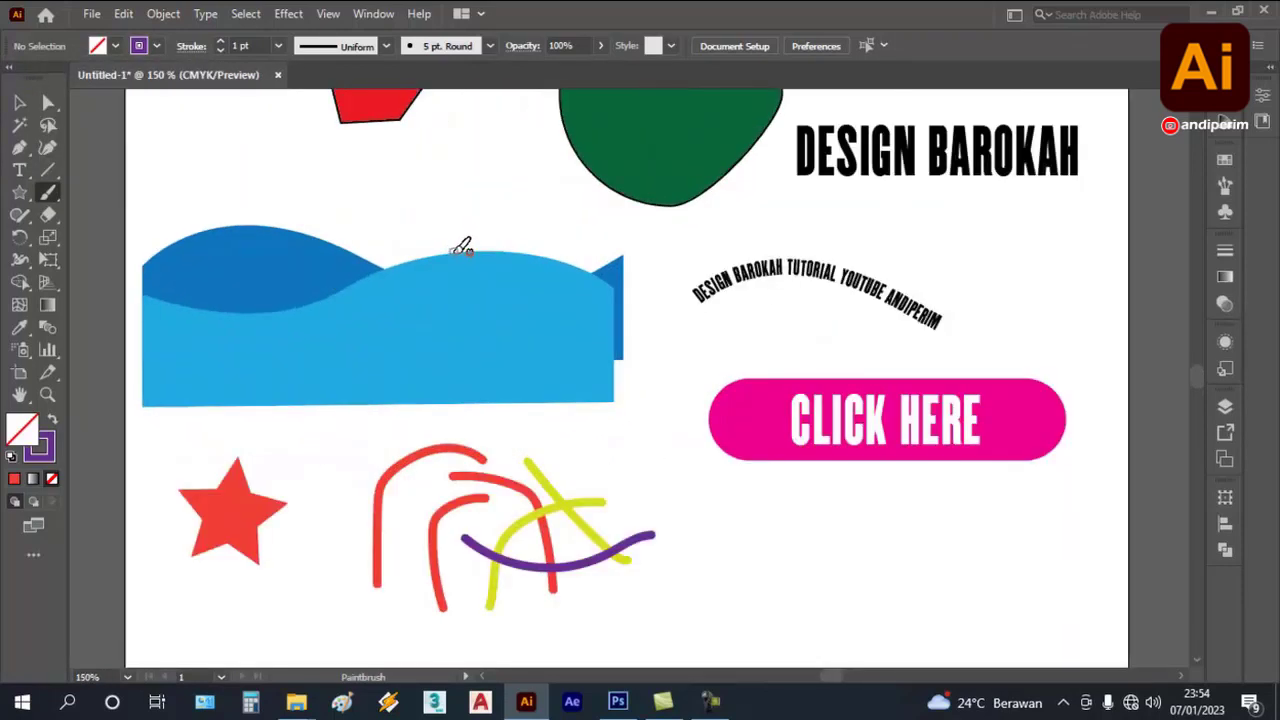
click(49, 218)
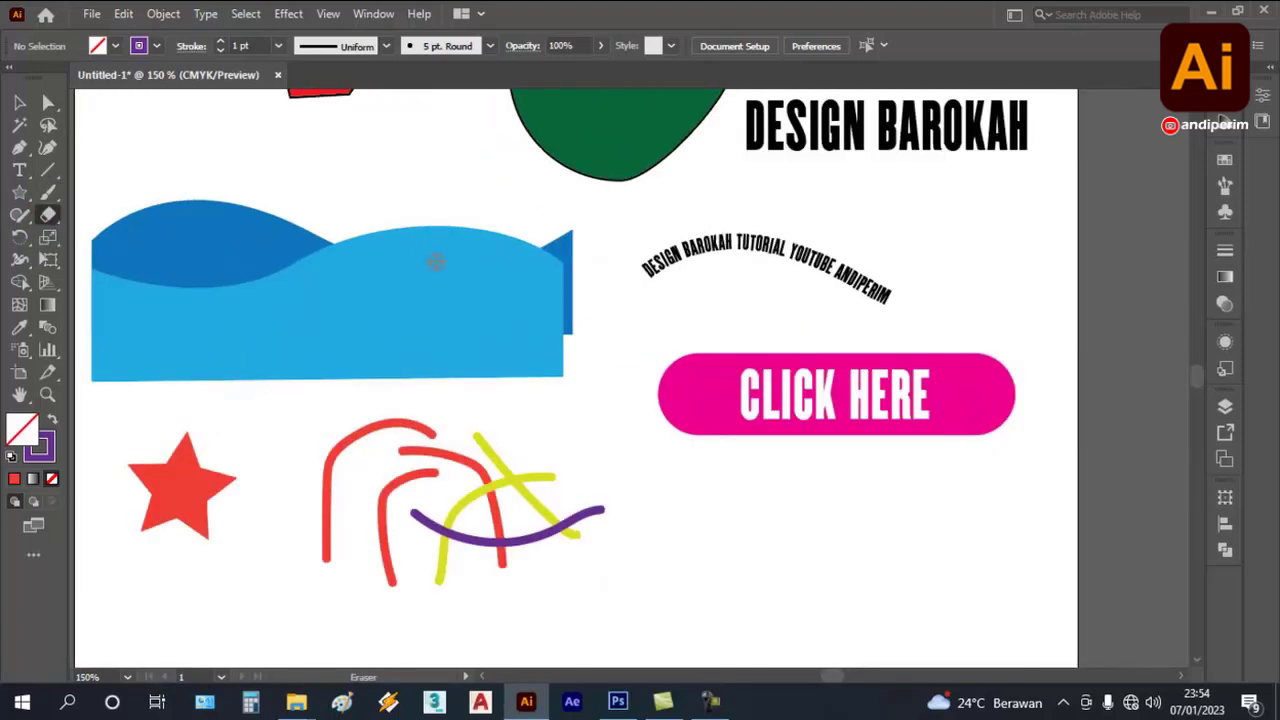
mouse_move(563, 563)
mouse_down()
mouse_move(513, 462)
mouse_move(596, 458)
mouse_move(569, 561)
mouse_move(518, 566)
mouse_move(417, 497)
mouse_up()
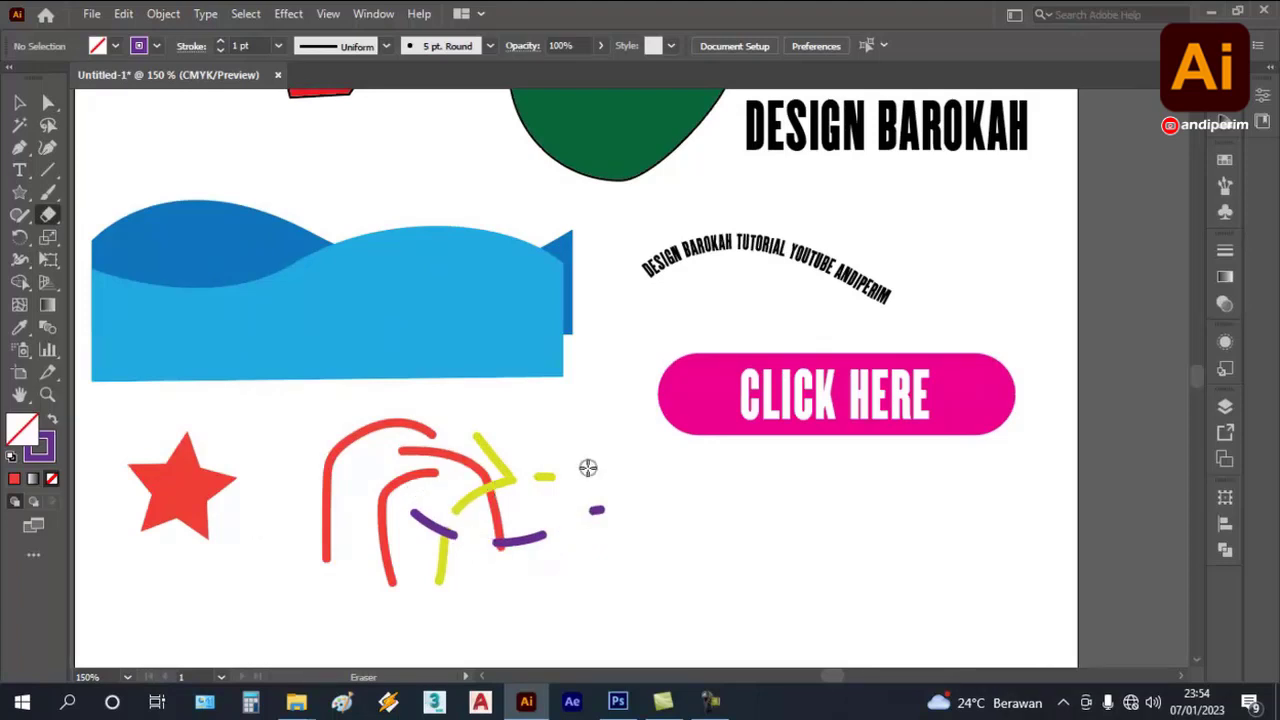
drag(220, 451, 209, 509)
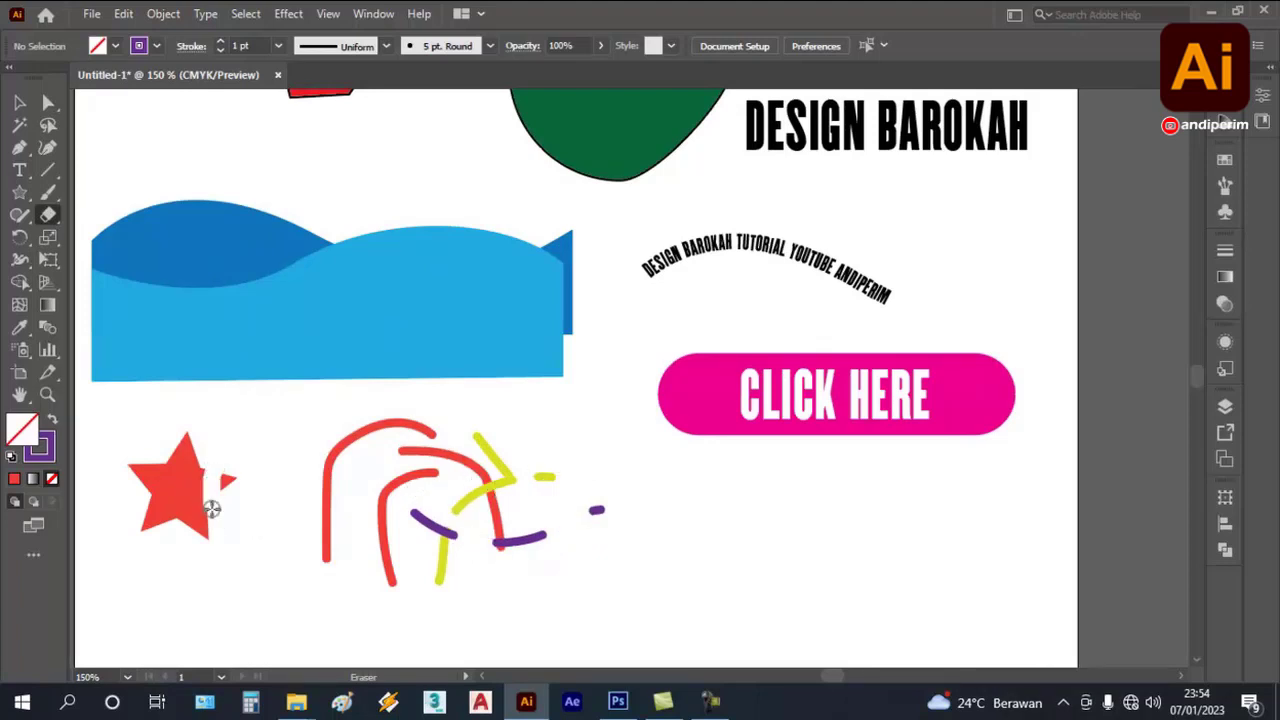
- Erase a notch in the right edge of the light blue wave and a ring inside the large green shape
scroll(230, 505, down, 3)
scroll(327, 313, up, 3)
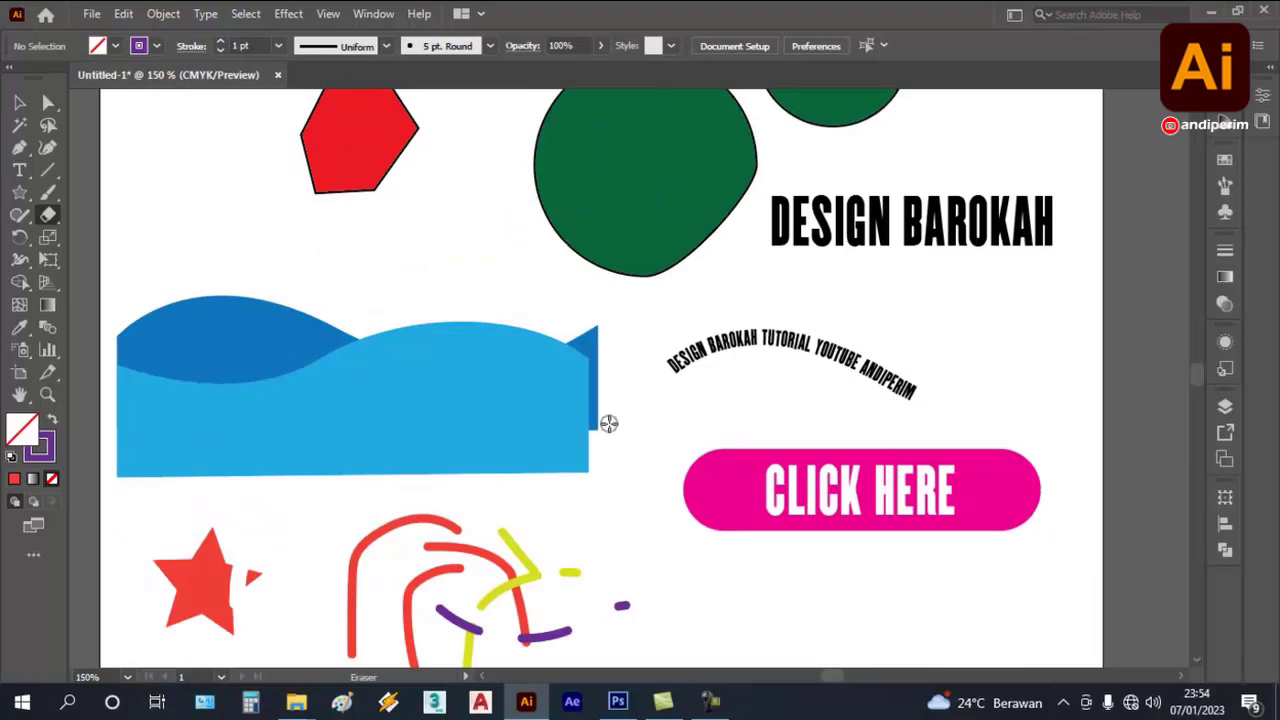
drag(606, 423, 551, 423)
scroll(614, 489, down, 1)
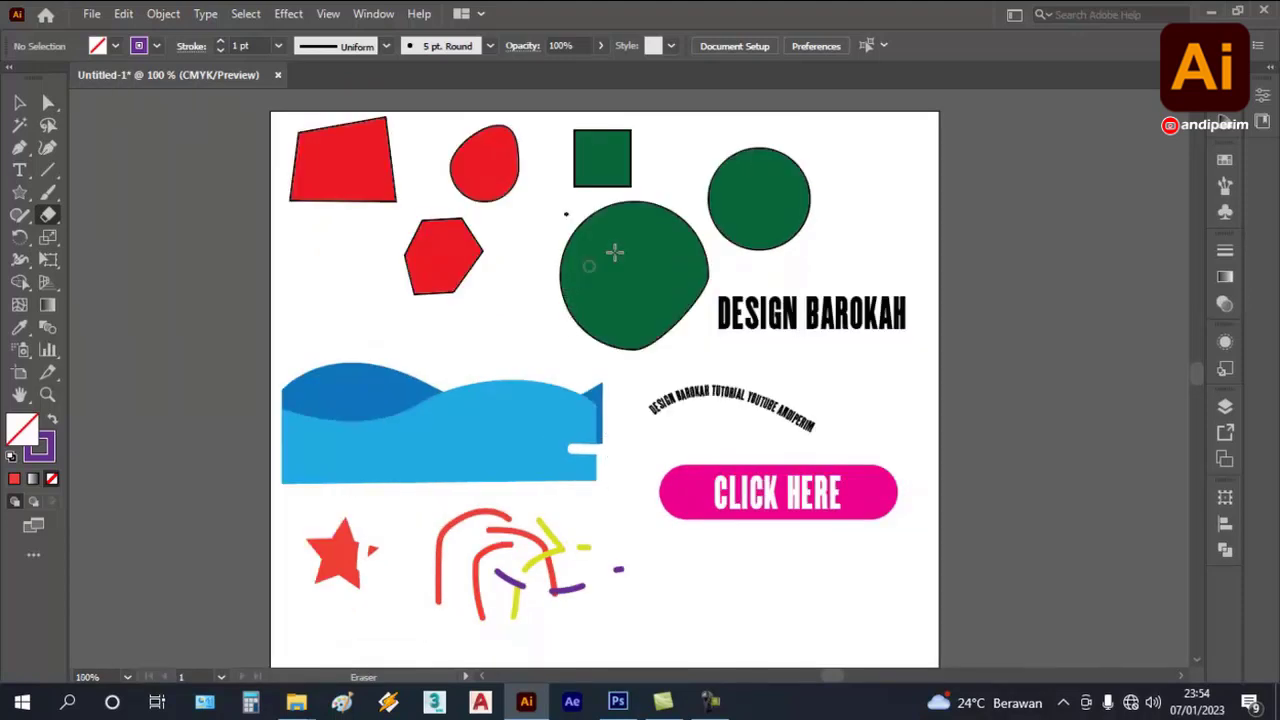
mouse_move(622, 250)
mouse_down()
mouse_move(620, 268)
mouse_move(652, 252)
mouse_move(624, 248)
mouse_up()
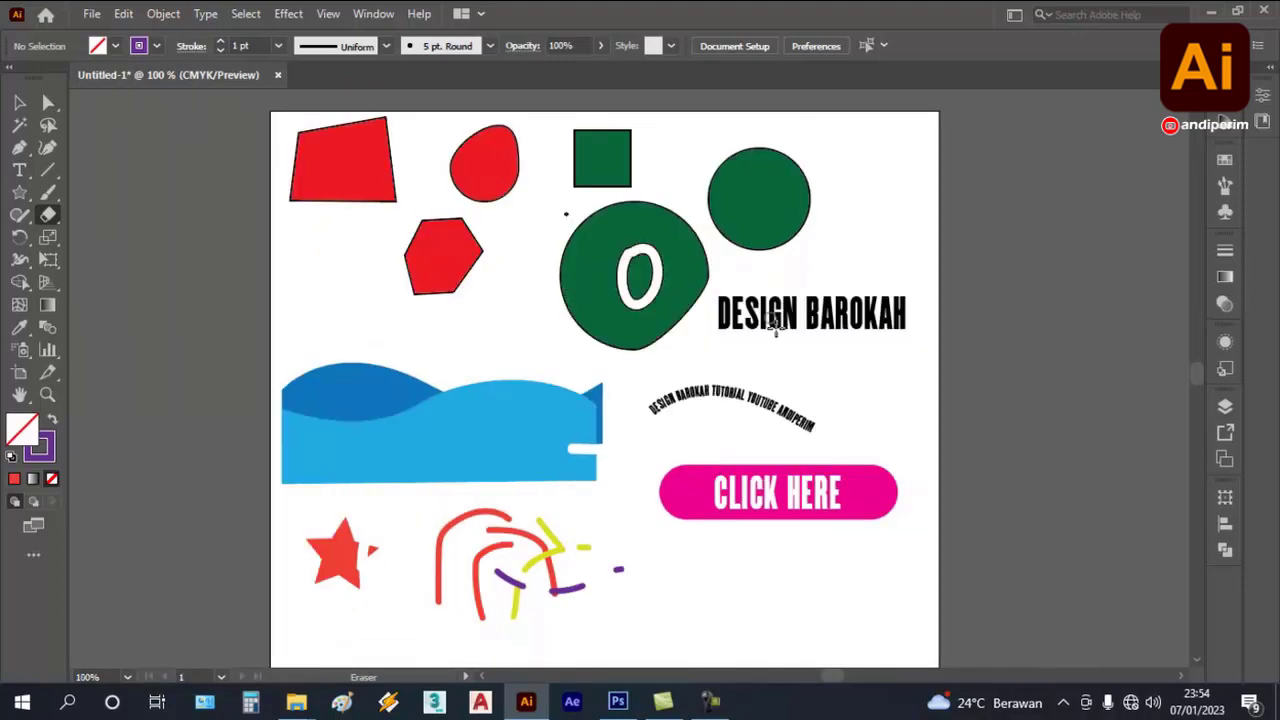
- Draw a five-pointed star with the Star tool below the pink CLICK HERE button
scroll(790, 300, down, 1)
scroll(763, 246, up, 1)
scroll(598, 128, down, 1)
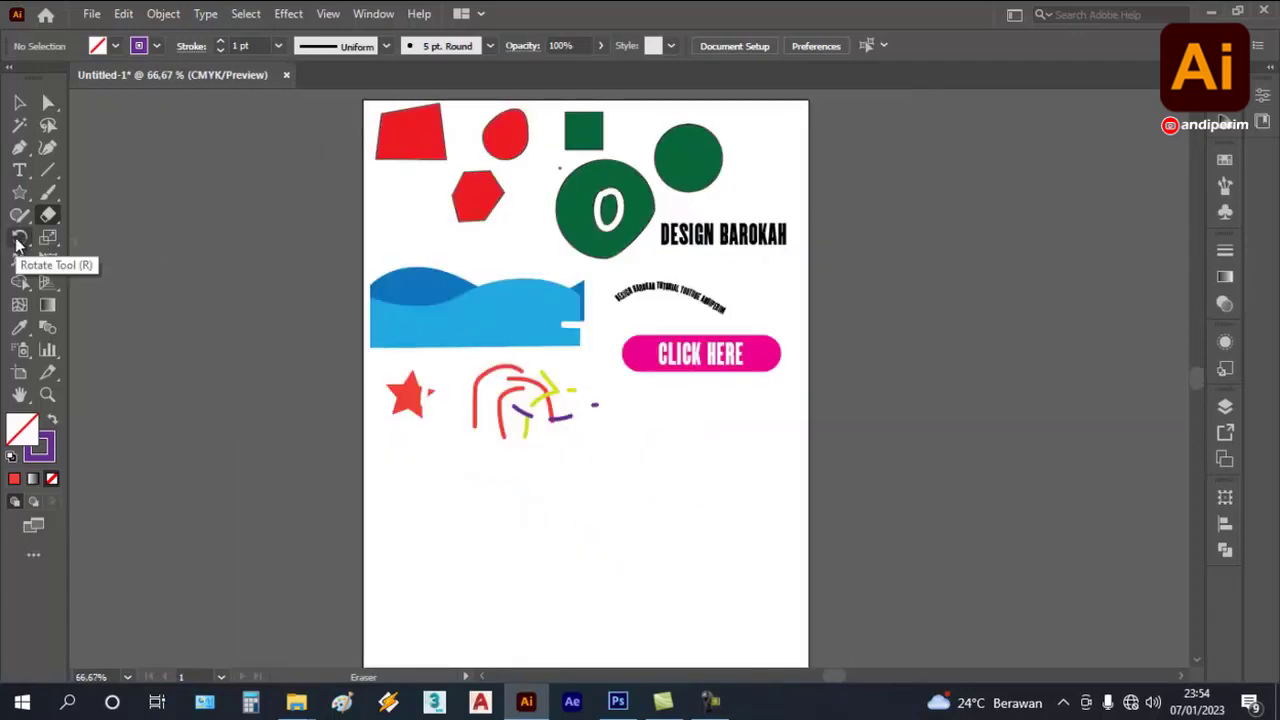
scroll(632, 409, up, 1)
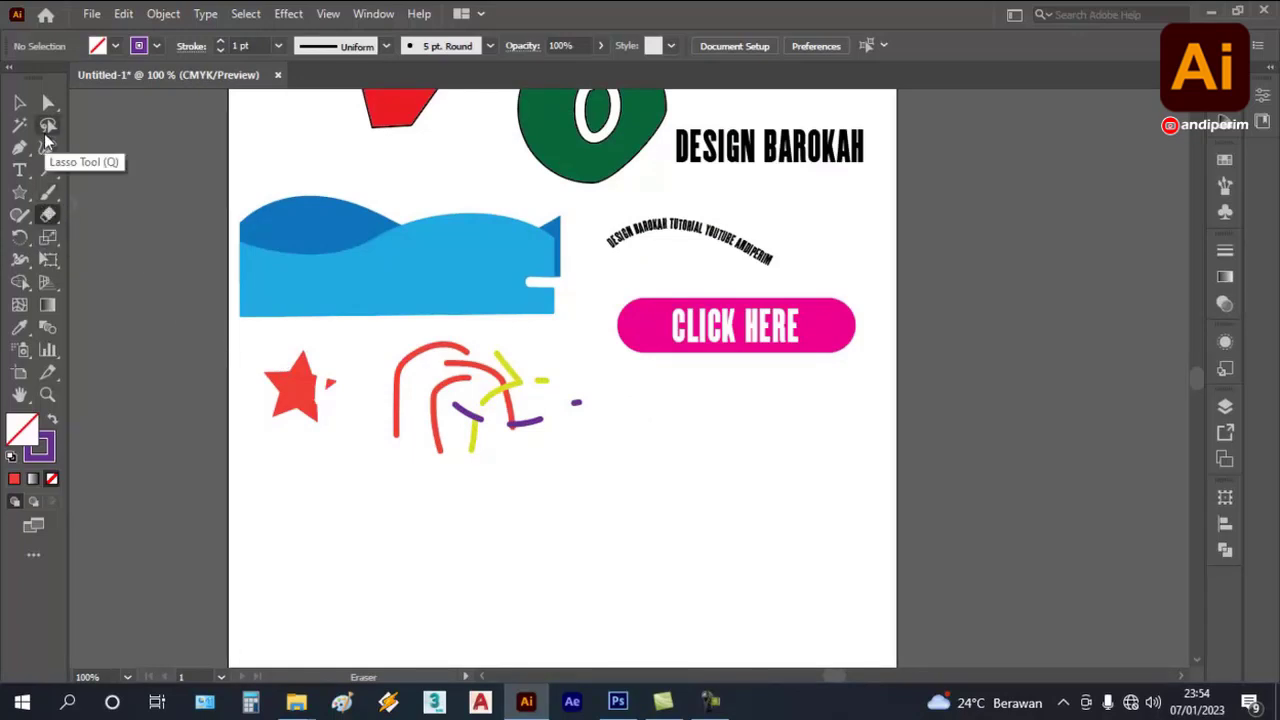
click(19, 192)
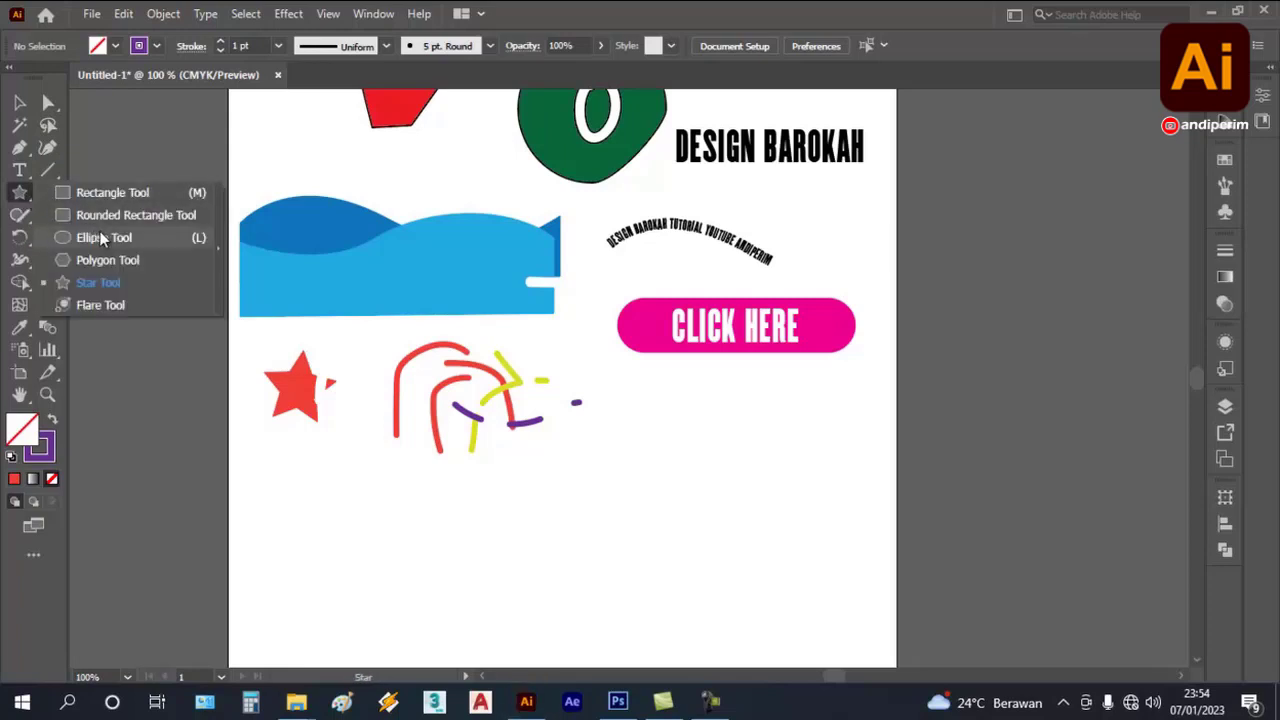
click(141, 284)
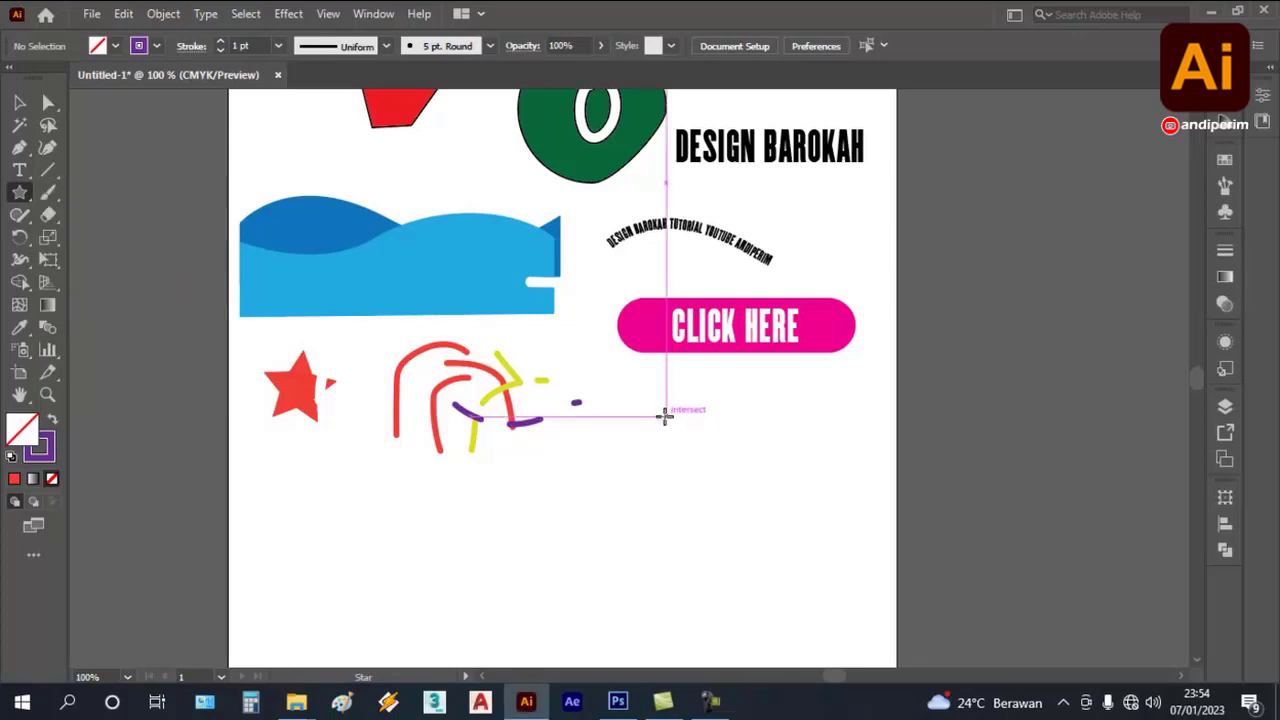
mouse_move(673, 398)
mouse_down()
mouse_move(694, 429)
mouse_move(667, 418)
mouse_move(660, 445)
mouse_up()
key(v)
- Fill the new star below the CLICK HERE button with yellow
click(114, 45)
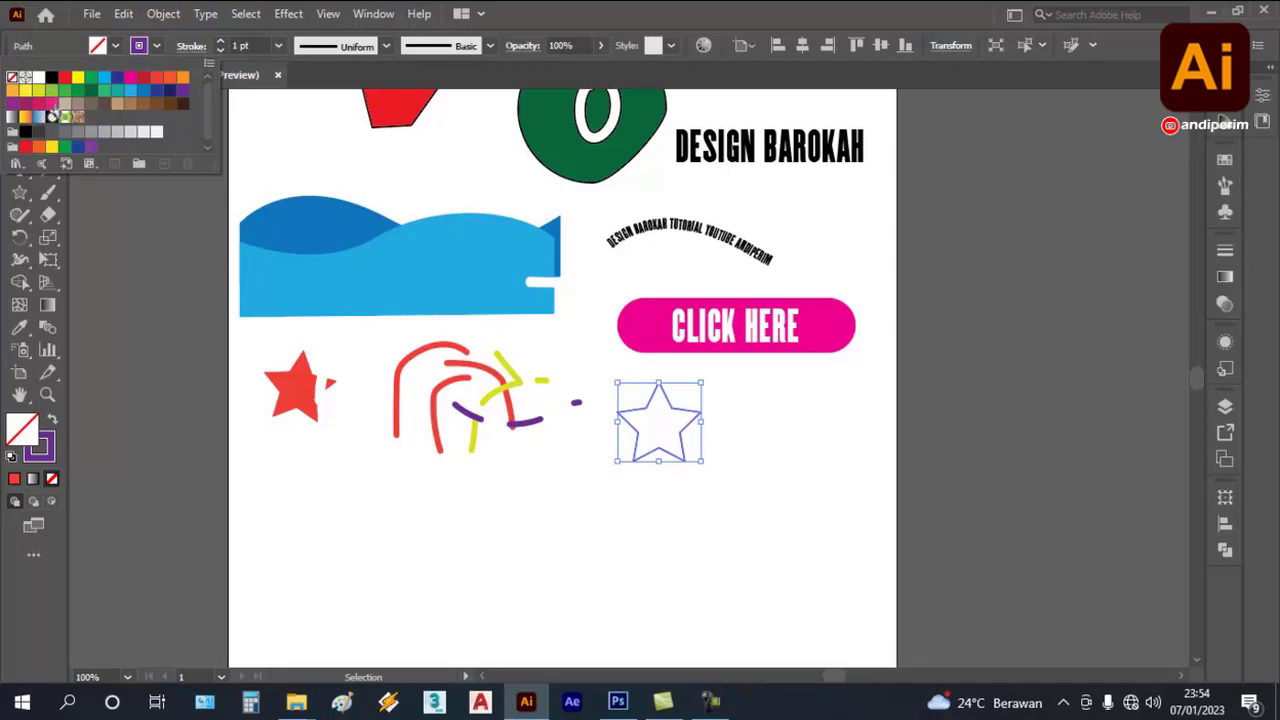
click(79, 80)
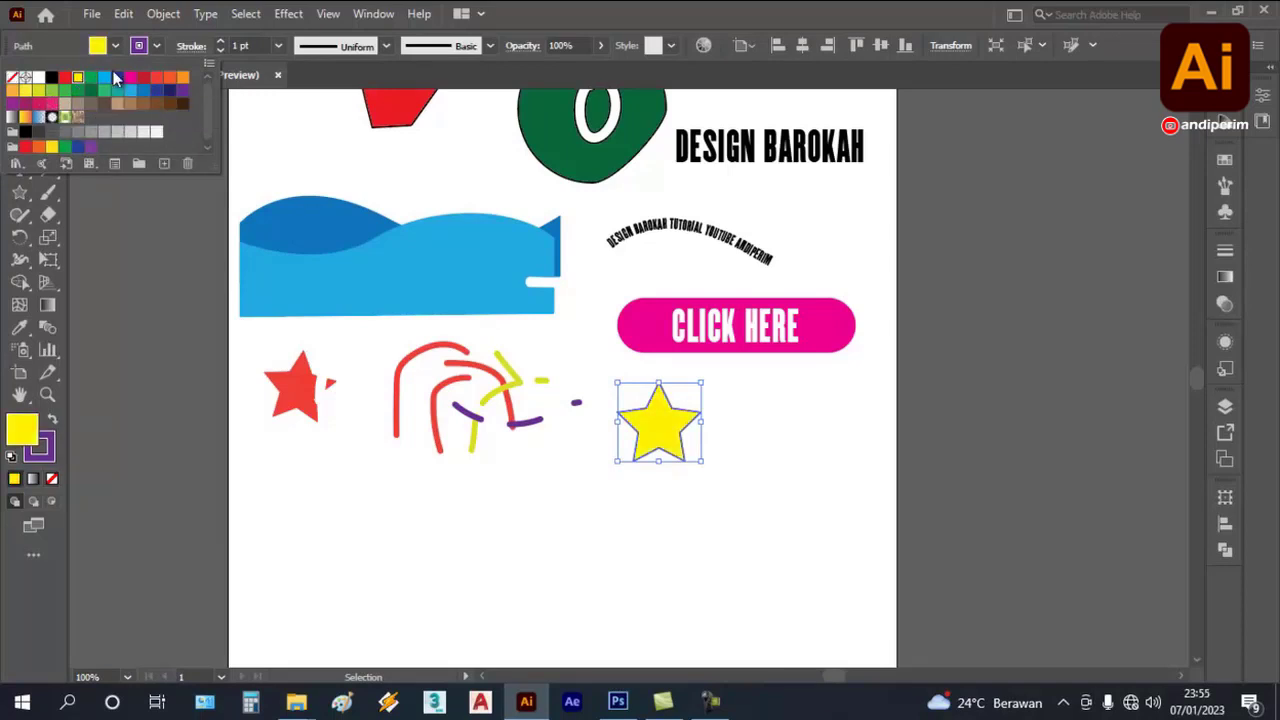
click(717, 383)
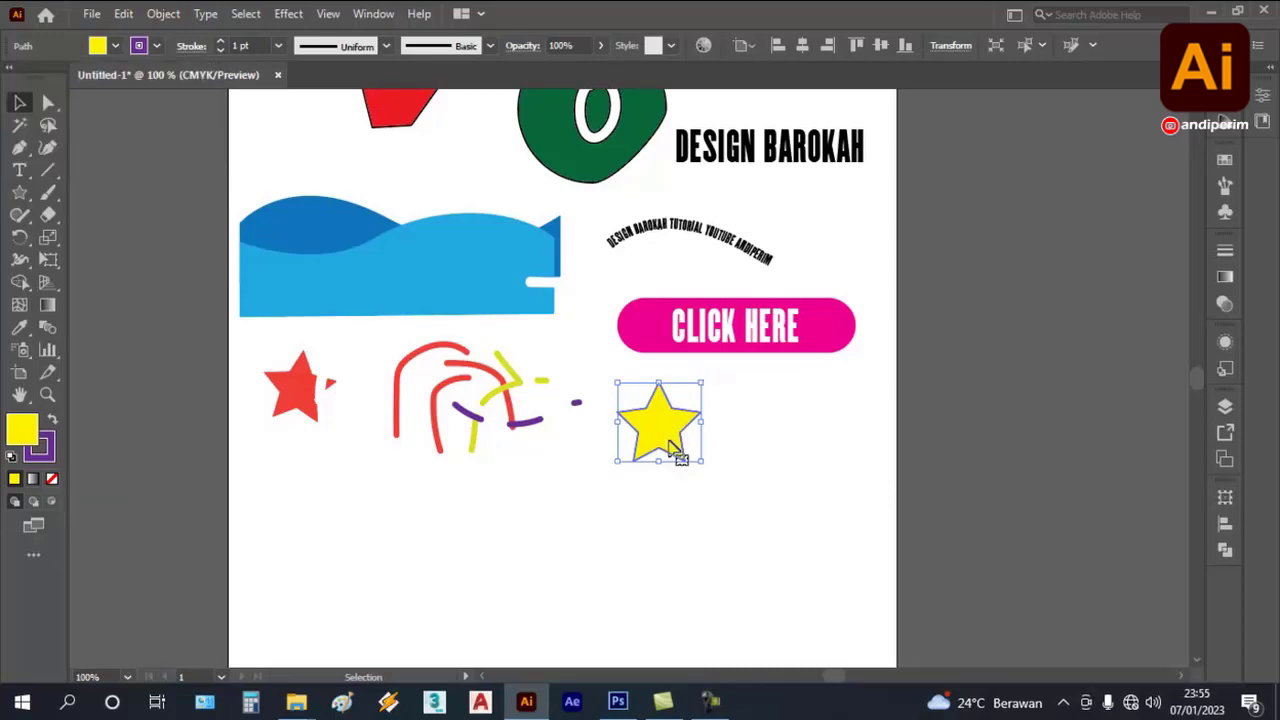
- Rotate the yellow star counterclockwise with the Rotate tool, then turn it slightly around a pivot point placed below it
click(757, 414)
click(690, 437)
click(20, 237)
scroll(702, 493, up, 1)
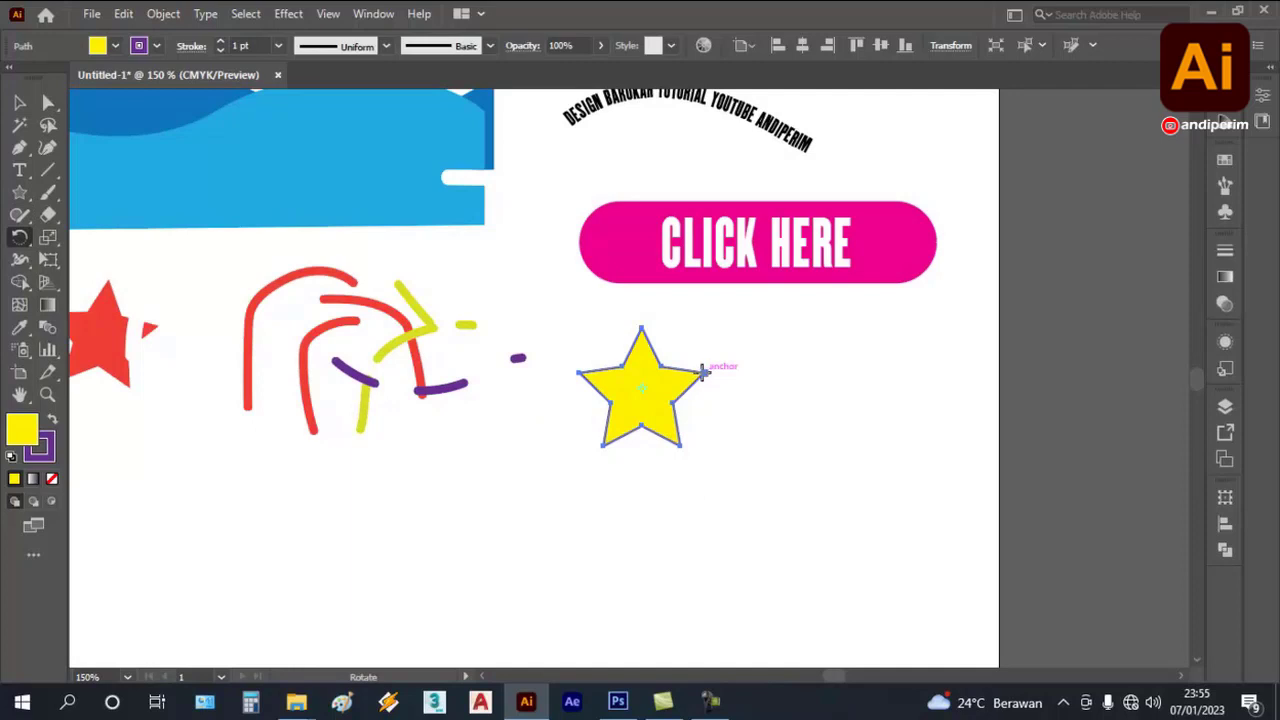
drag(705, 378, 679, 342)
click(641, 388)
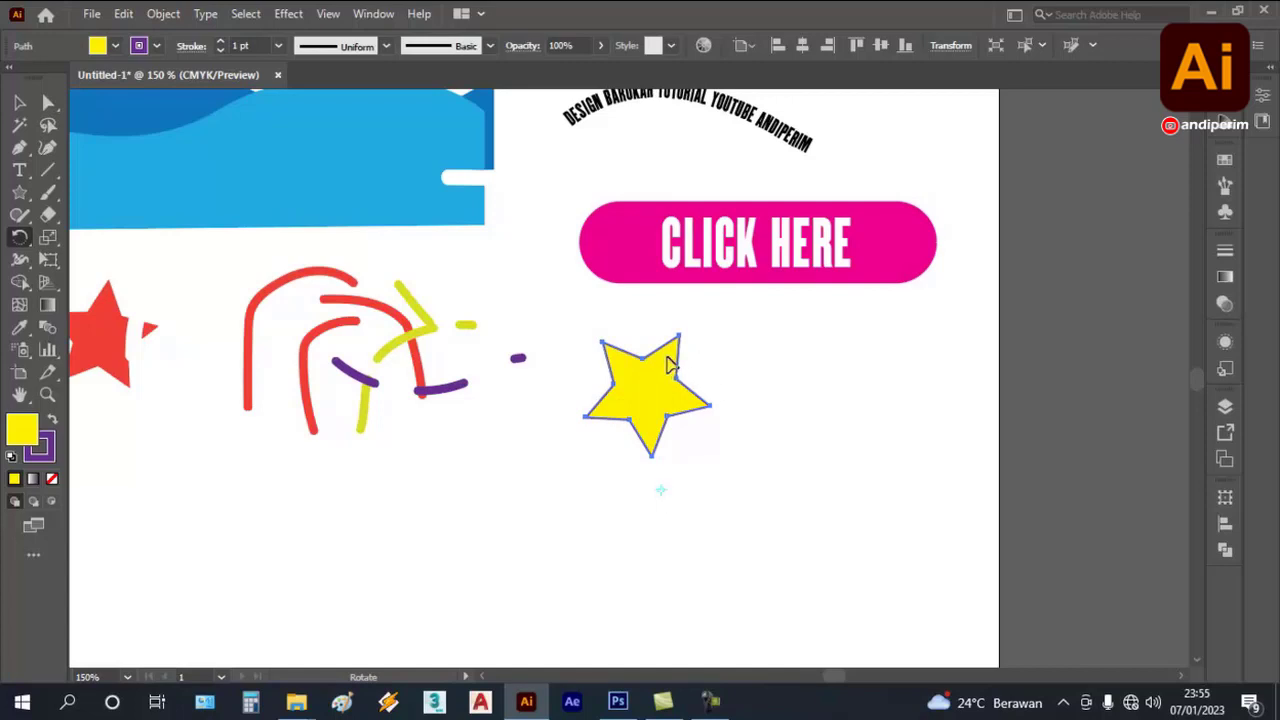
mouse_move(670, 365)
mouse_down()
mouse_move(735, 383)
mouse_move(772, 455)
mouse_move(770, 488)
mouse_move(757, 523)
mouse_move(712, 563)
mouse_move(618, 569)
mouse_move(565, 502)
mouse_move(547, 418)
mouse_move(584, 373)
mouse_move(667, 364)
mouse_up()
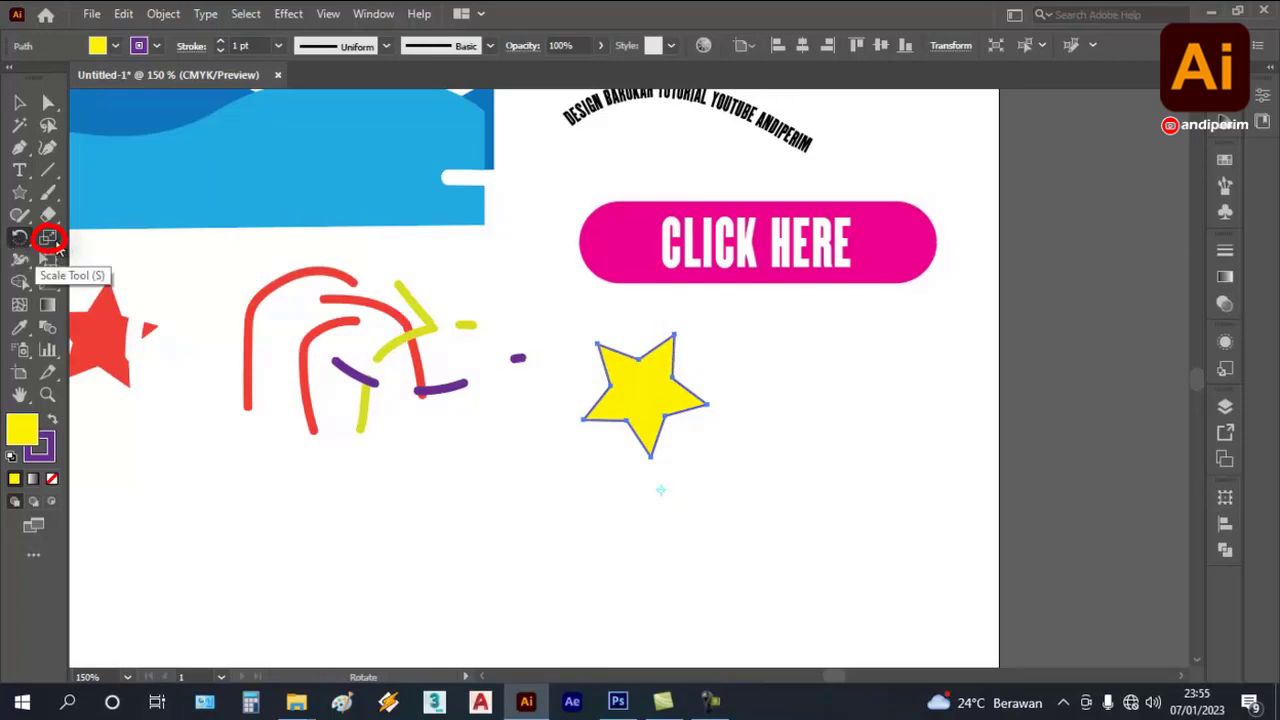
- Draw a slightly tall ellipse to the right of the yellow star with the Ellipse tool
alt+scroll(790, 345, down, 1)
alt+scroll(690, 343, up, 1)
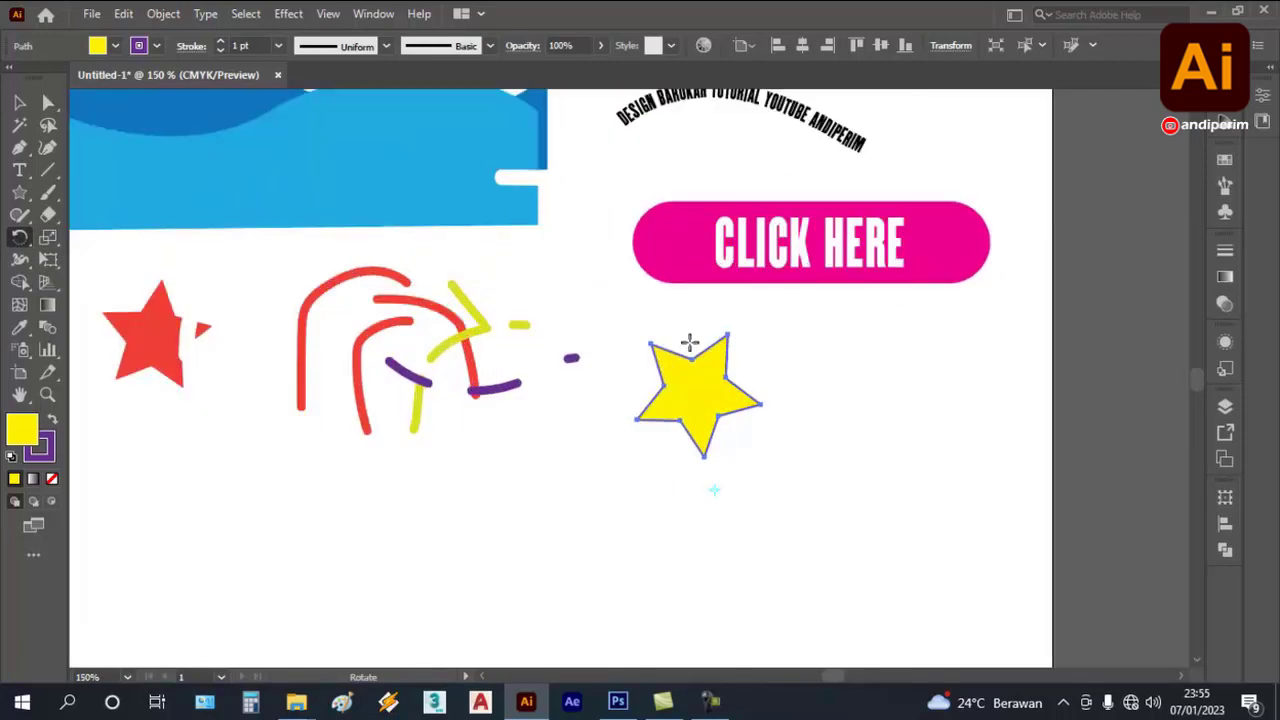
click(28, 199)
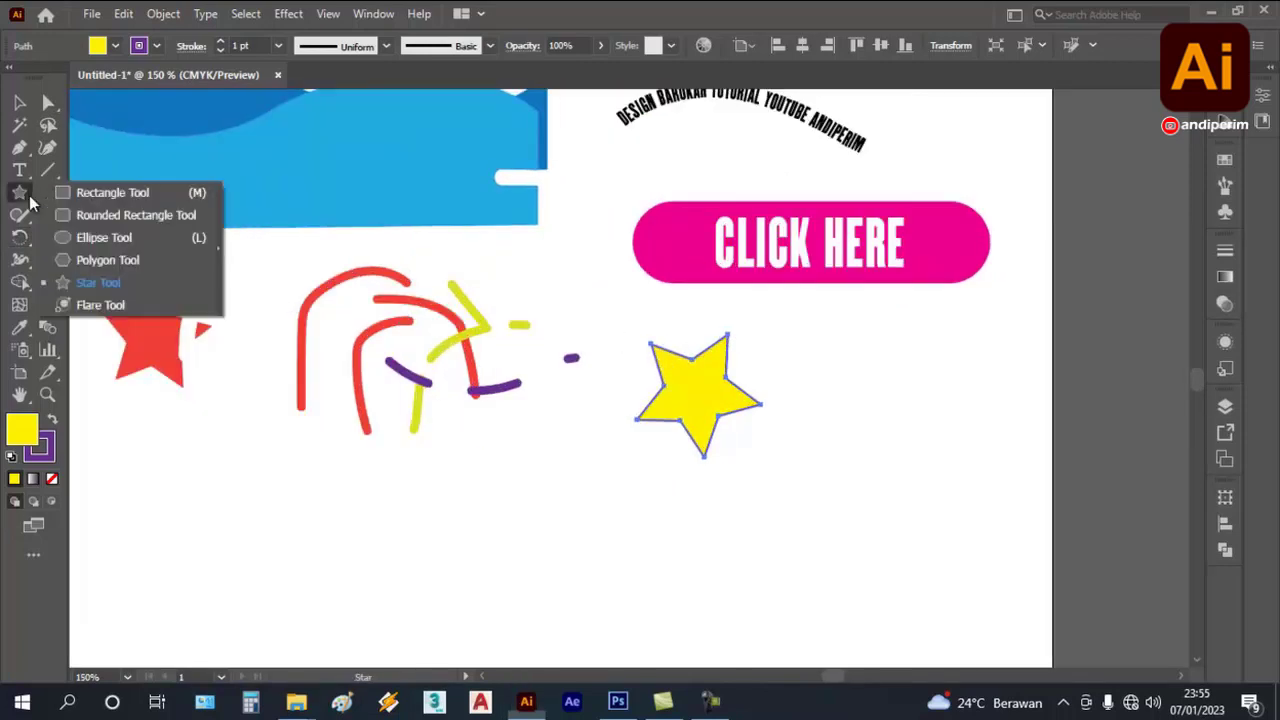
click(155, 239)
key(ctrl+minus)
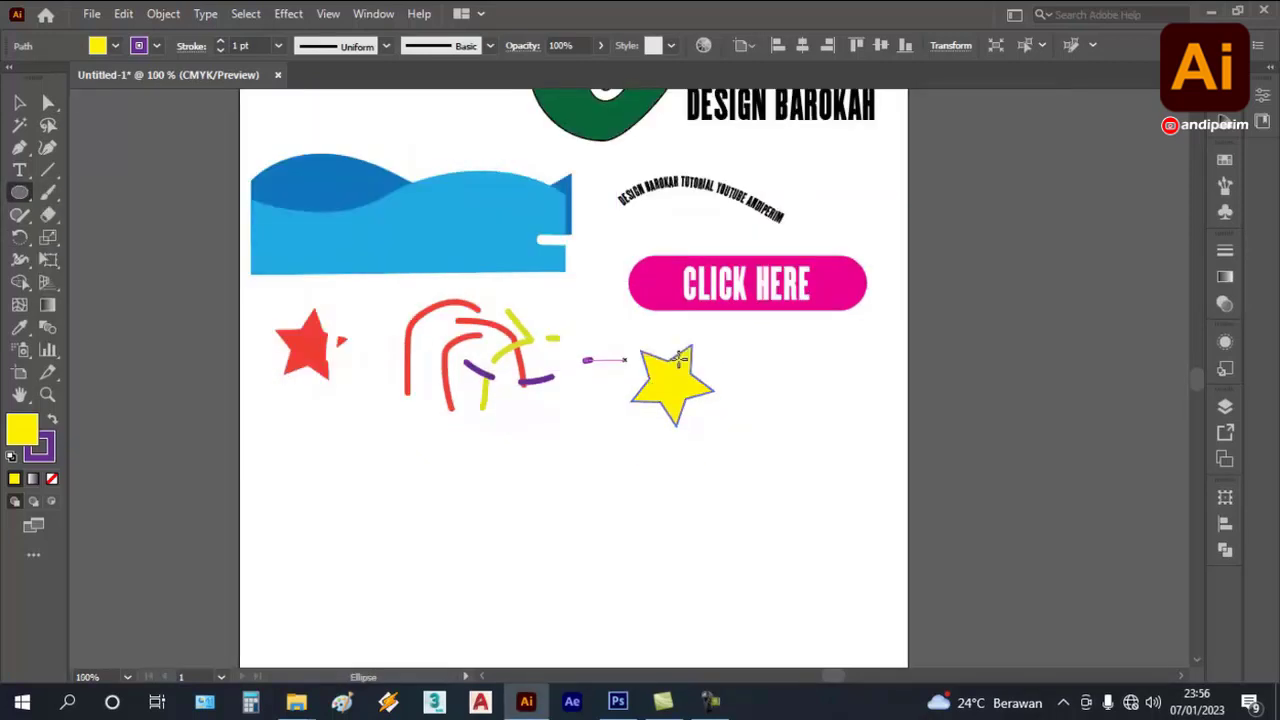
drag(765, 362, 823, 427)
- Fill the ellipse with purple and undo the small stray ellipse drawn on its right edge
click(116, 46)
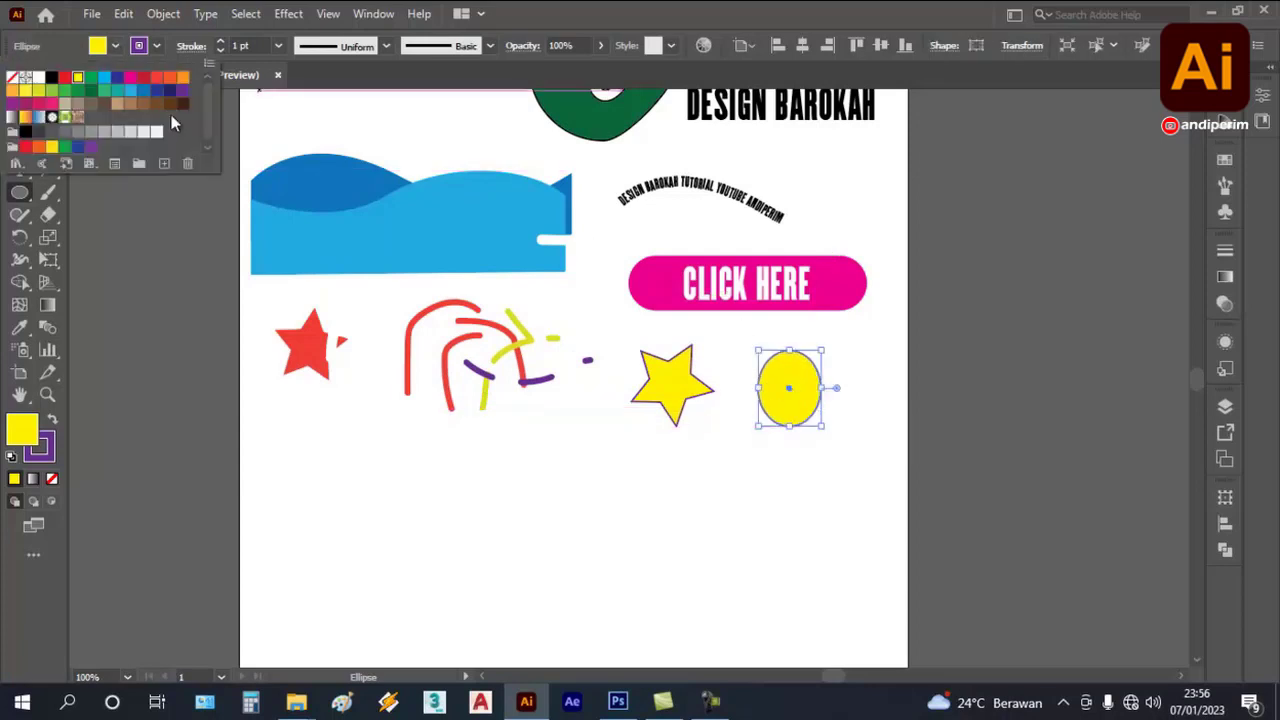
click(182, 104)
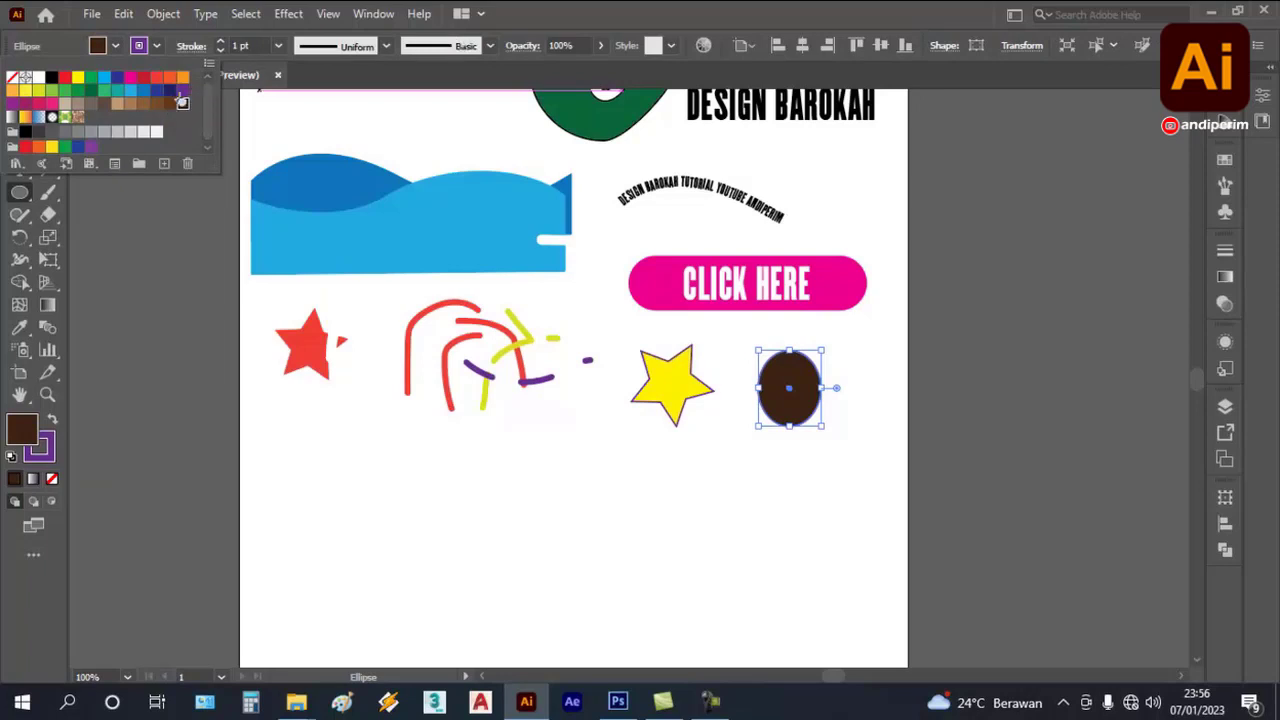
click(183, 91)
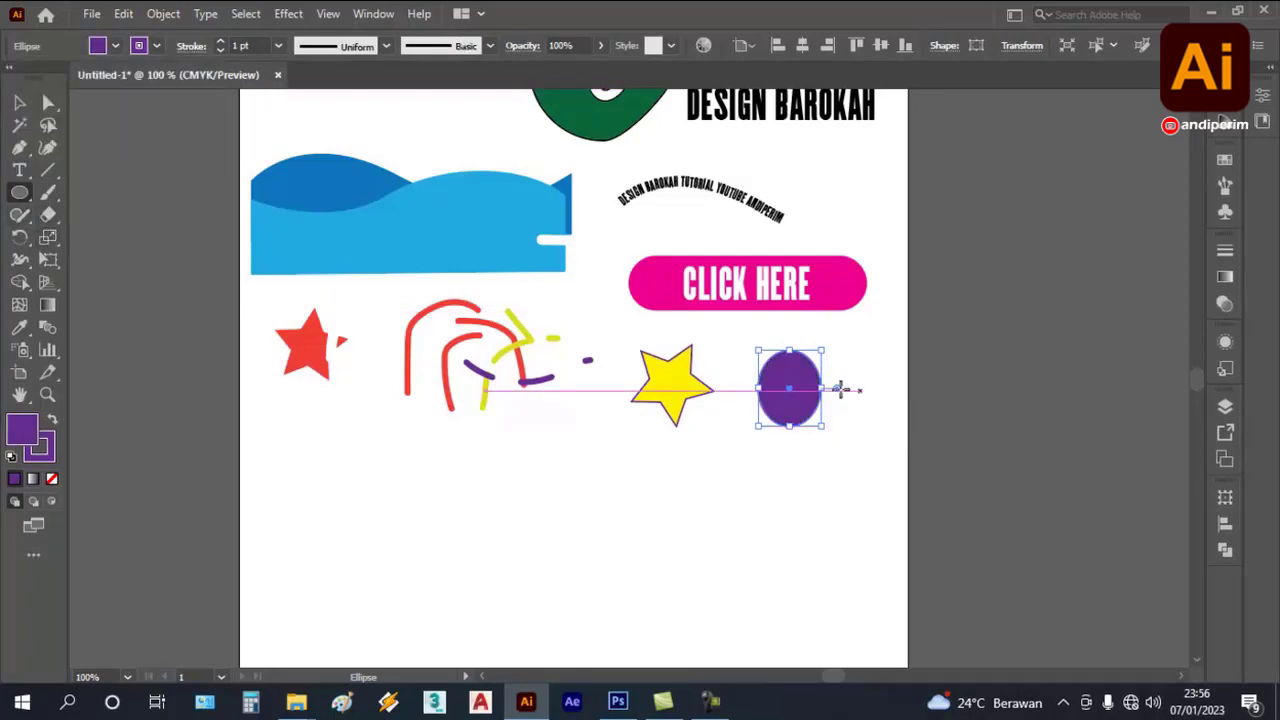
drag(818, 378, 820, 378)
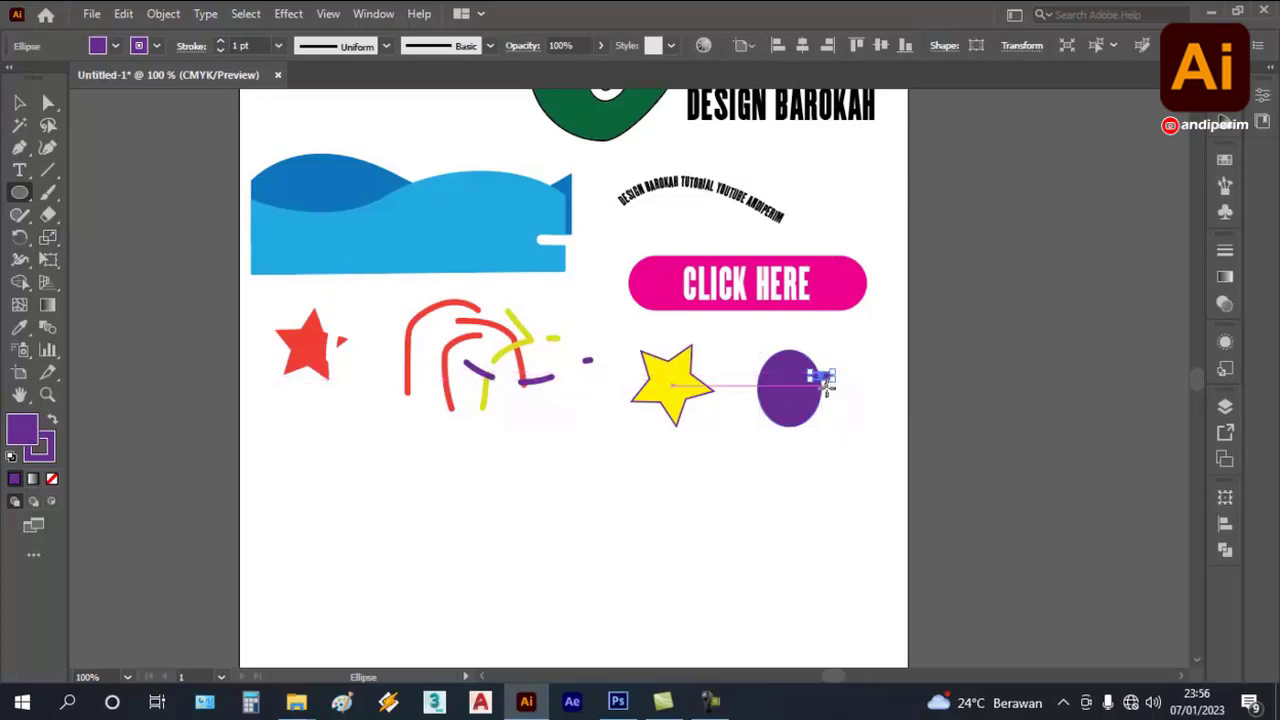
key(ctrl+z)
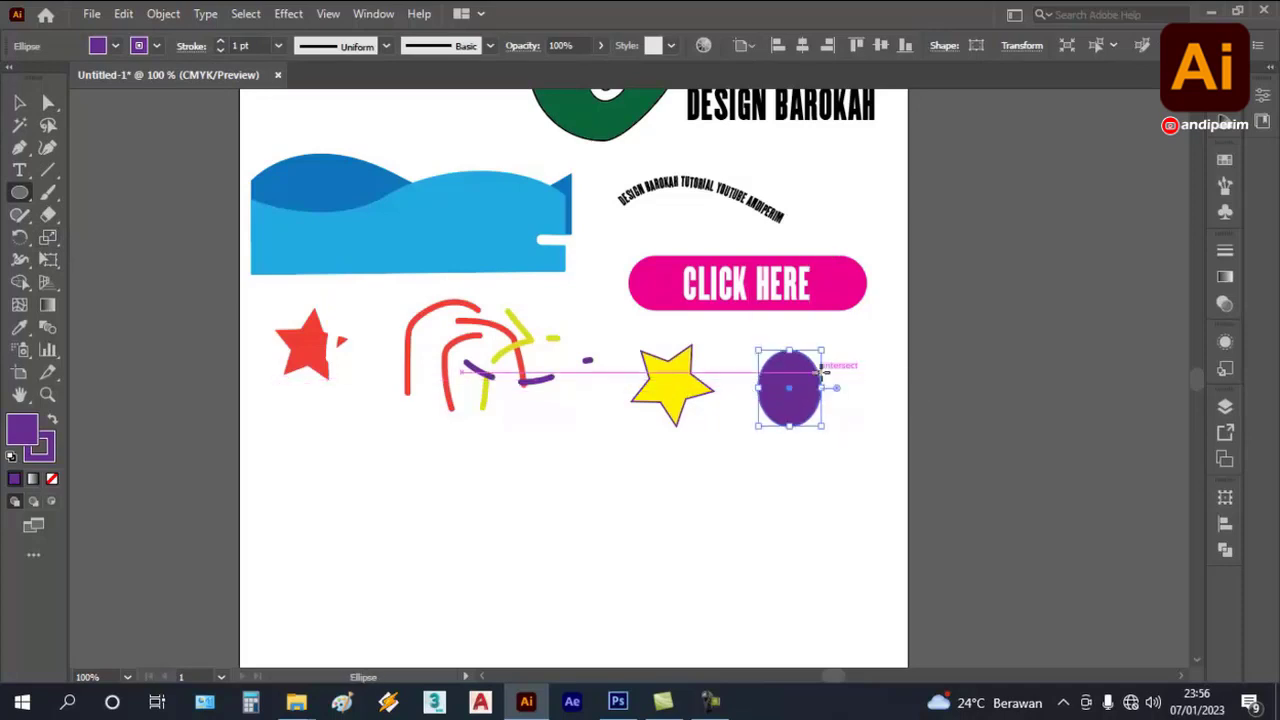
- Select the left and right anchor points of the purple ellipse with the Direct Selection tool
alt+scroll(820, 394, up, 1)
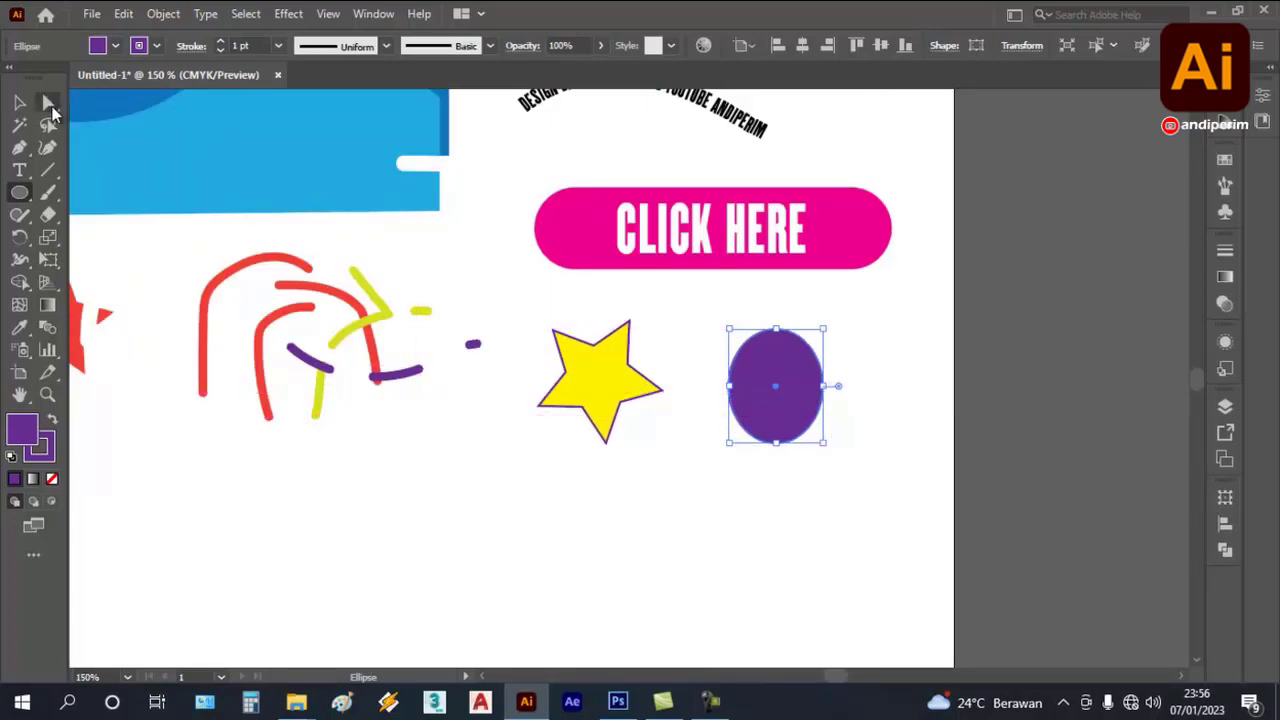
drag(48, 102, 91, 115)
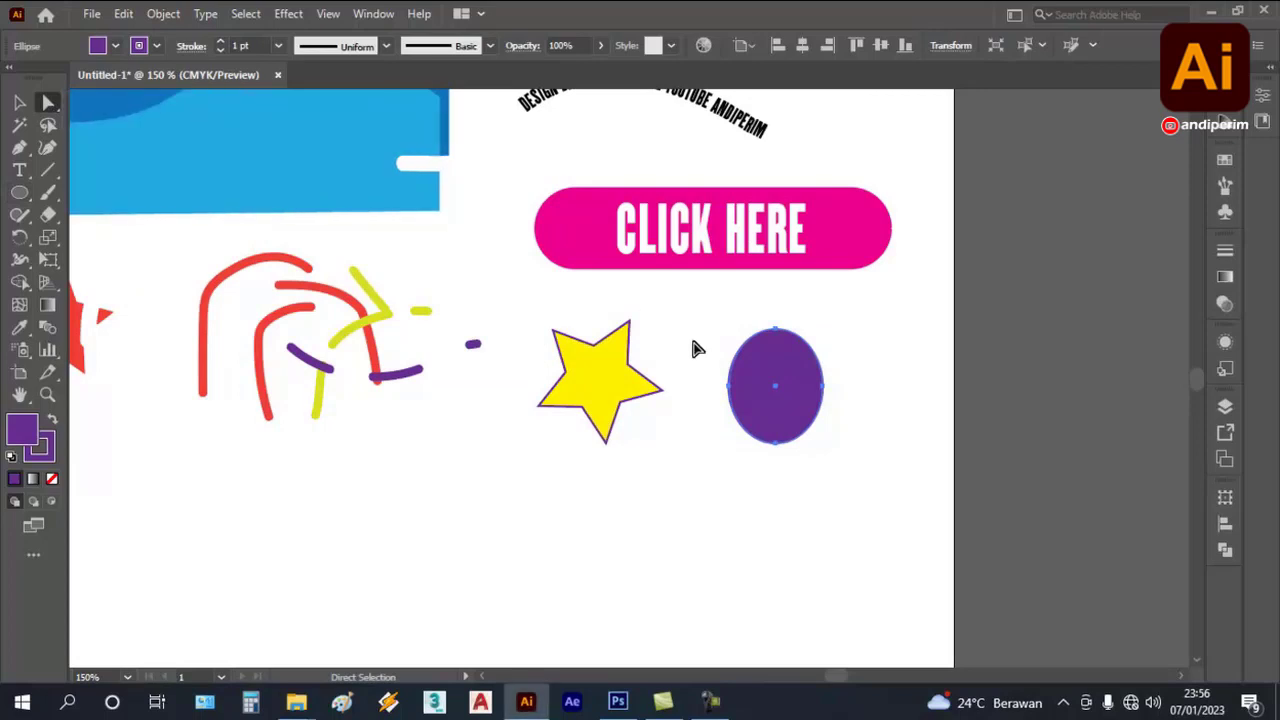
click(722, 386)
drag(756, 402, 779, 405)
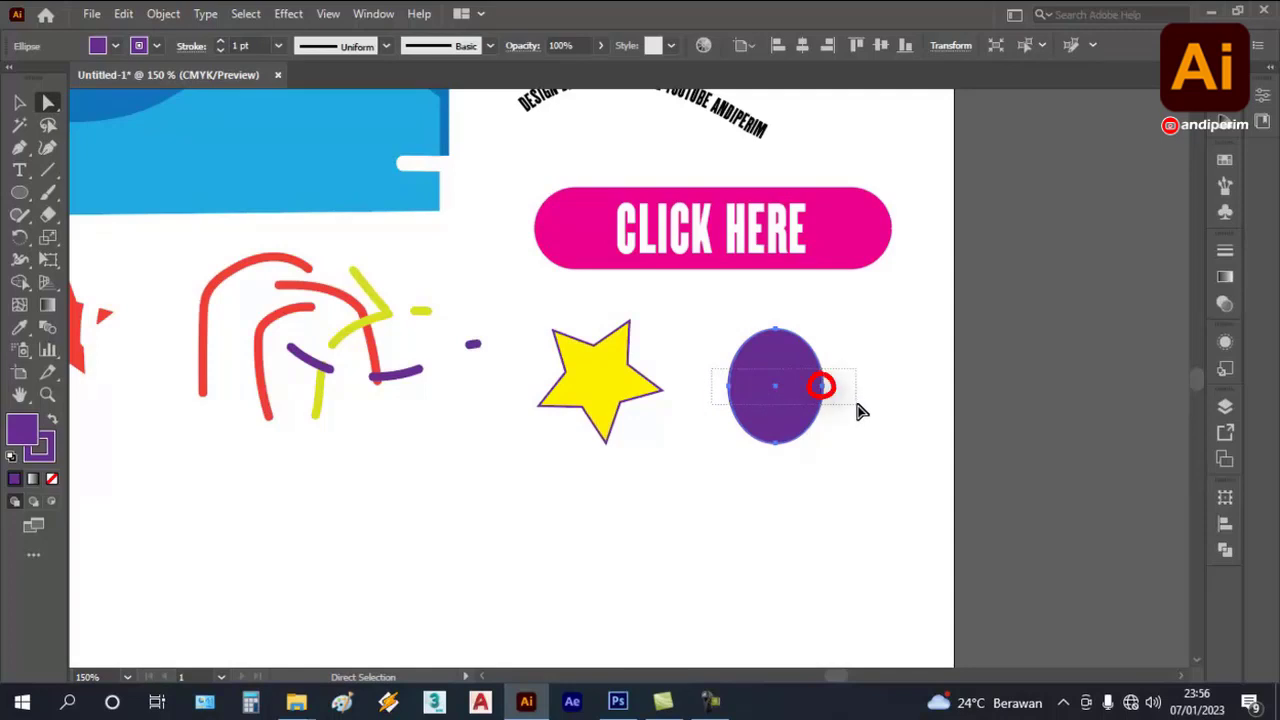
drag(857, 405, 857, 406)
scroll(843, 380, up, 1)
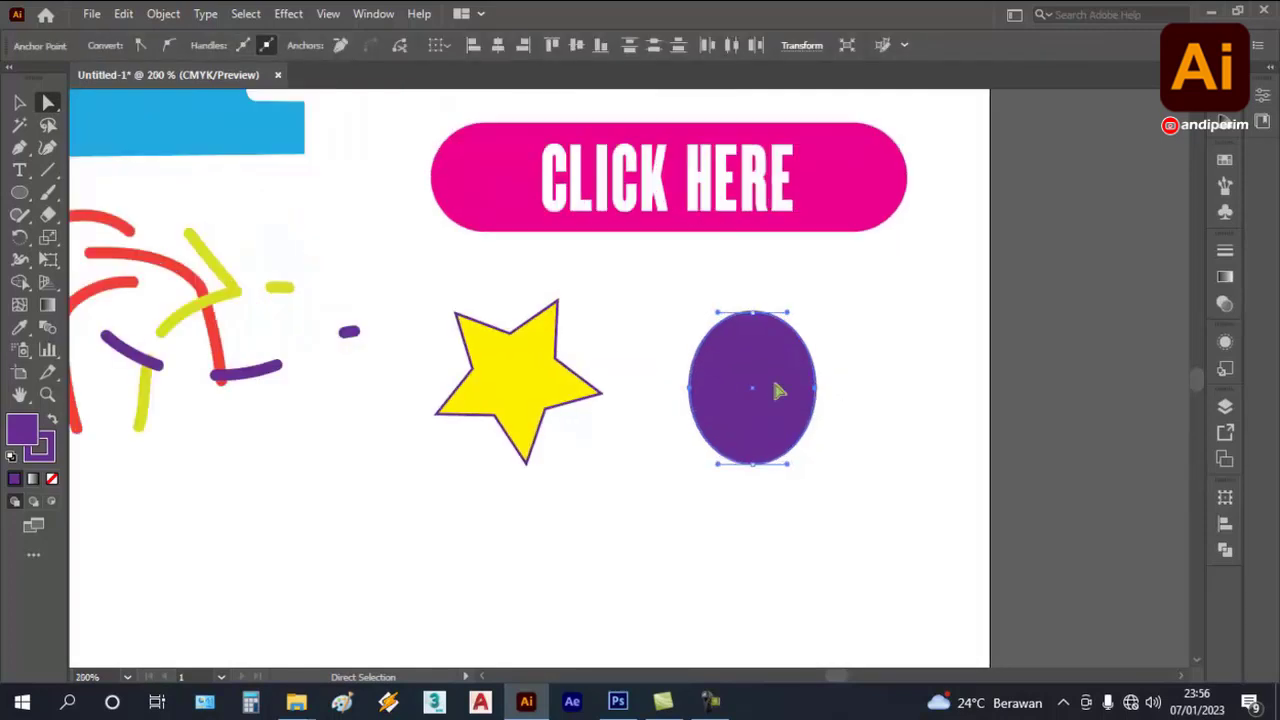
click(690, 381)
drag(840, 408, 846, 409)
- Stretch the purple ellipse horizontally into a wide, eye-like shape by spreading its selected anchors with the Scale tool
click(48, 238)
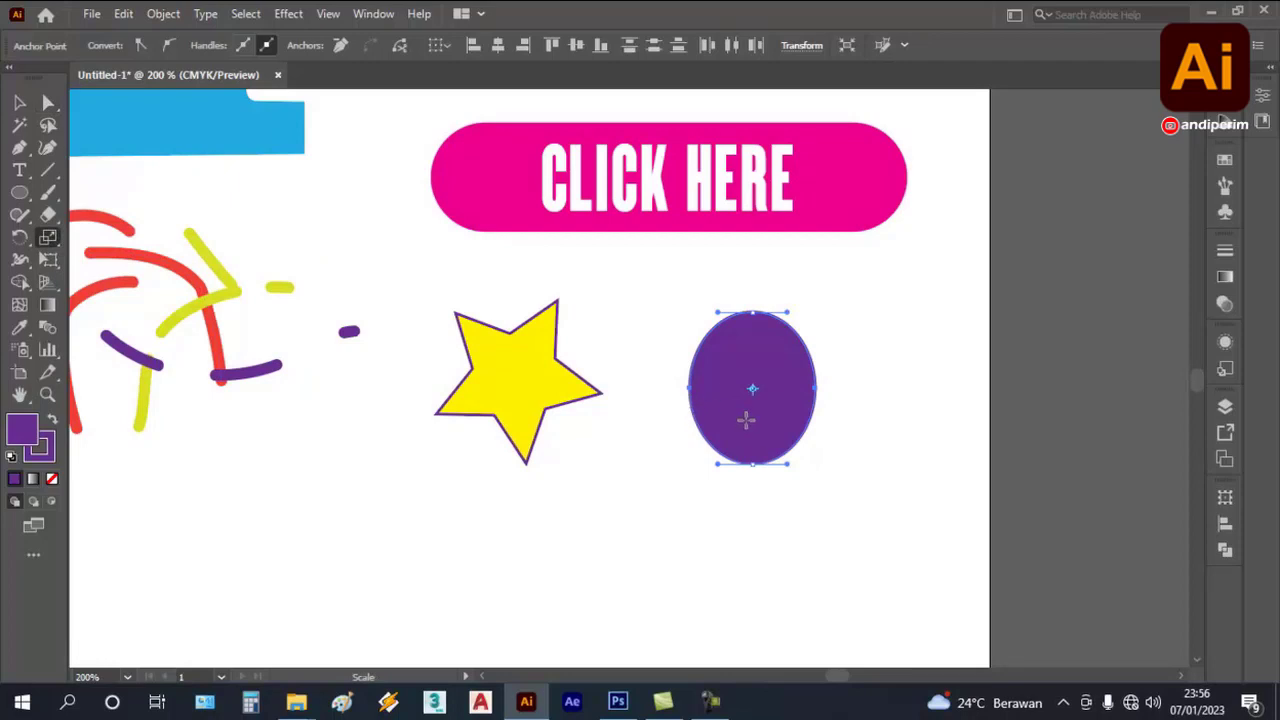
mouse_move(747, 420)
mouse_down()
mouse_move(769, 431)
mouse_move(740, 428)
mouse_up()
key(ctrl+minus)
key(ctrl+minus)
key(ctrl+minus)
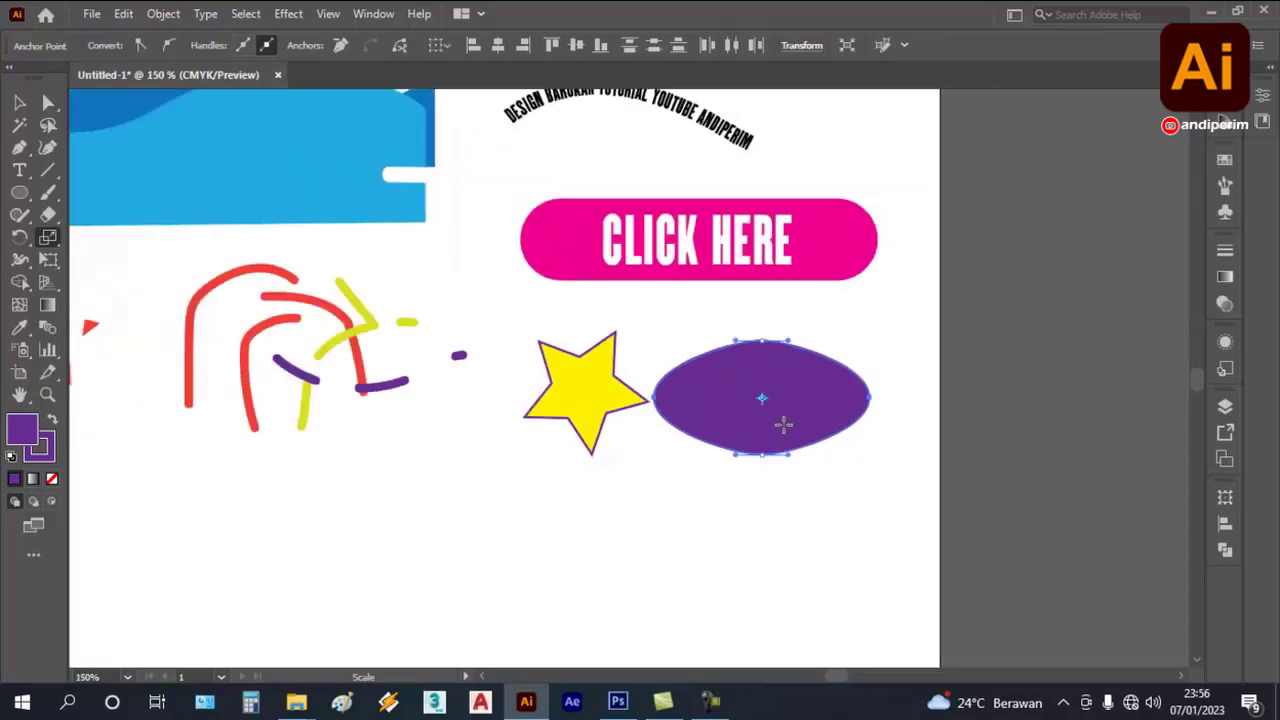
key(ctrl+plus)
key(ctrl+minus)
key(ctrl+minus)
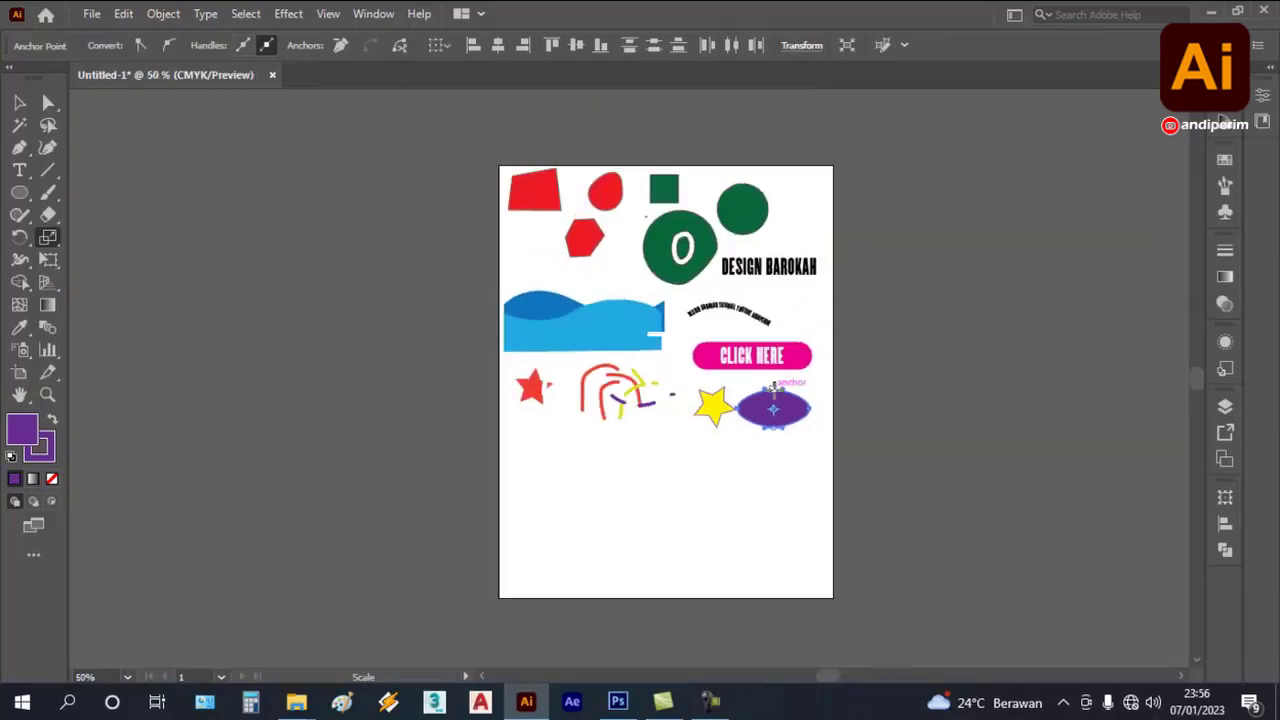
key(ctrl+plus)
key(ctrl+plus)
key(ctrl+minus)
key(ctrl+plus)
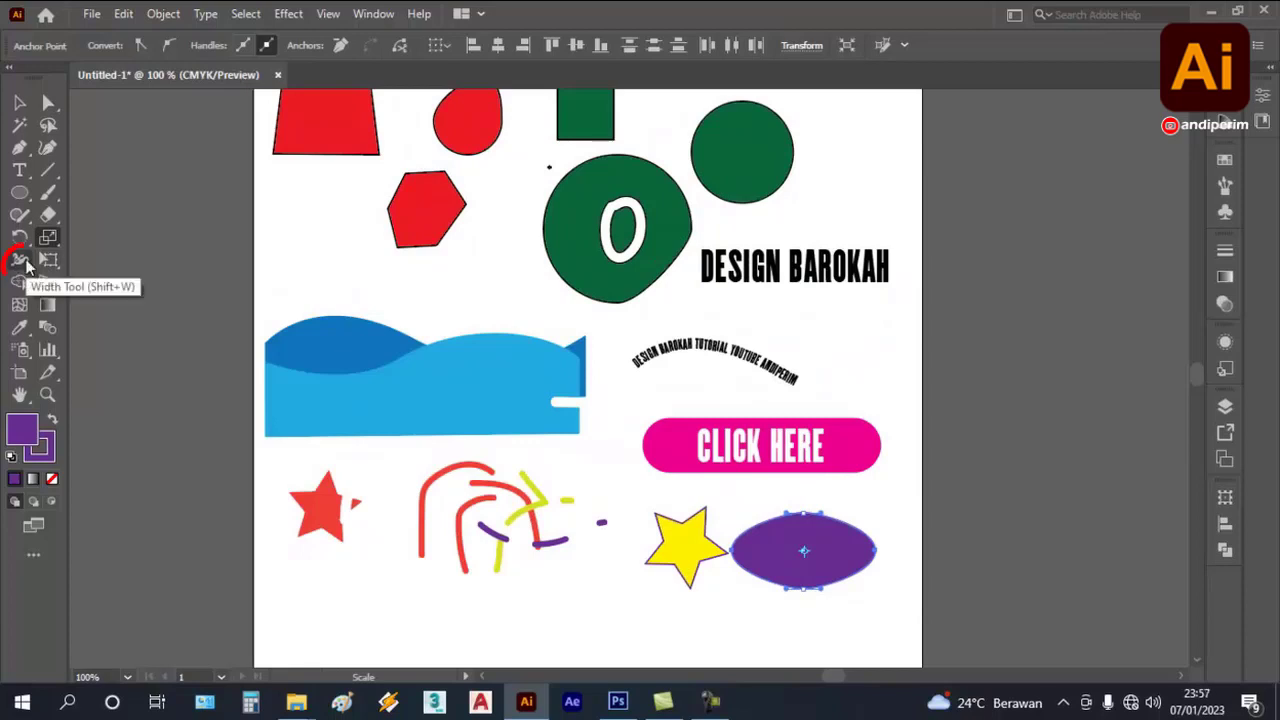
key(ctrl+minus)
- Deselect the purple shape and set the Pen tool to no fill with the brown C=50 M=50 Y=60 K=25 stroke
click(19, 102)
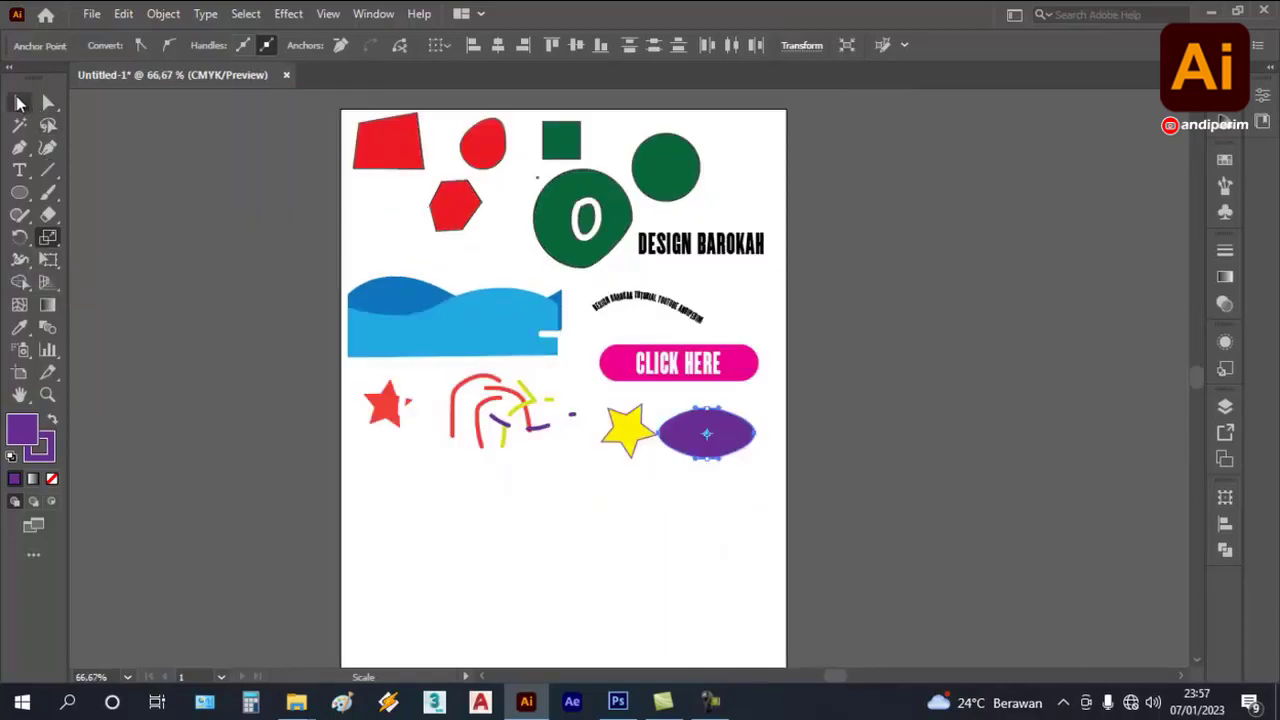
scroll(460, 498, up, 1)
scroll(446, 500, up, 1)
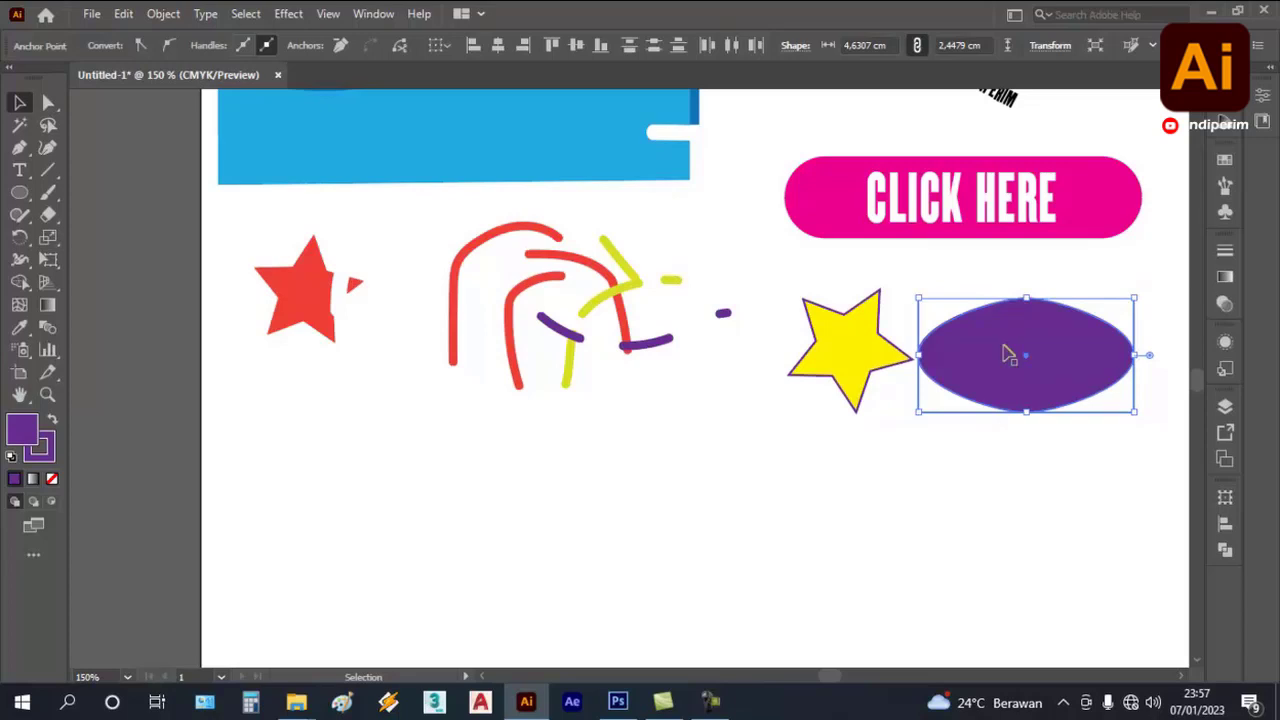
click(728, 450)
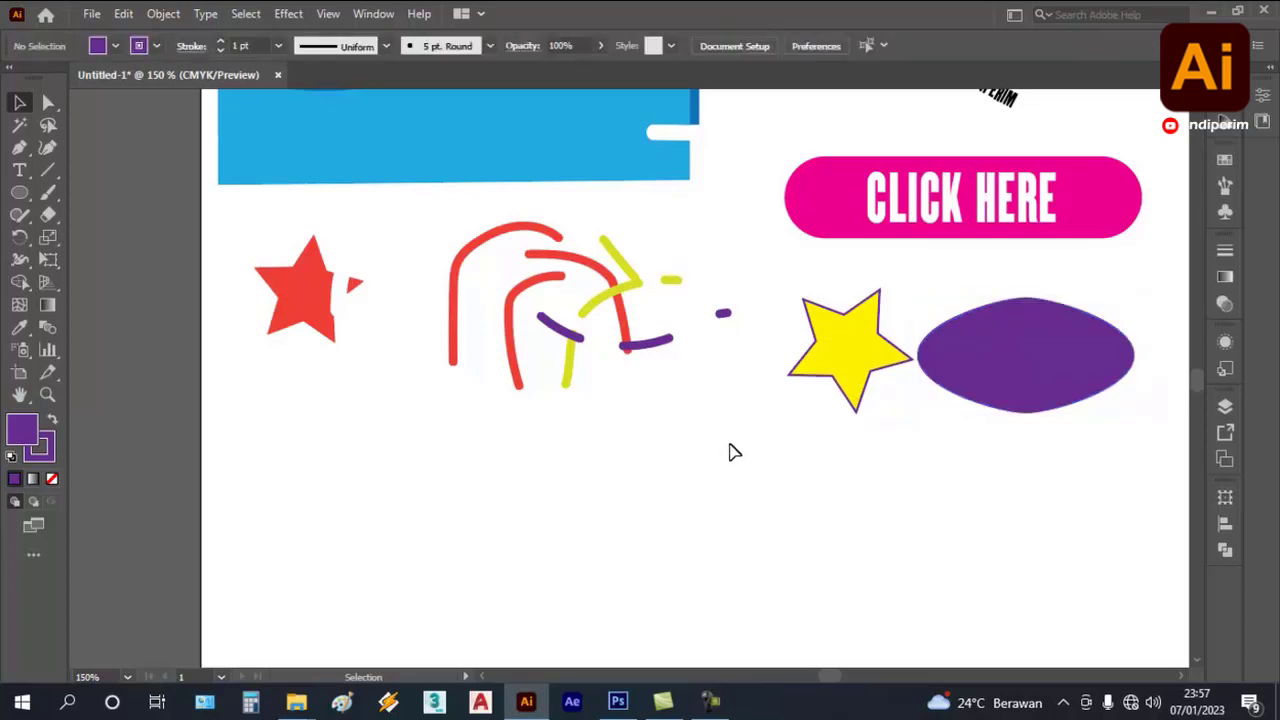
click(18, 150)
click(115, 46)
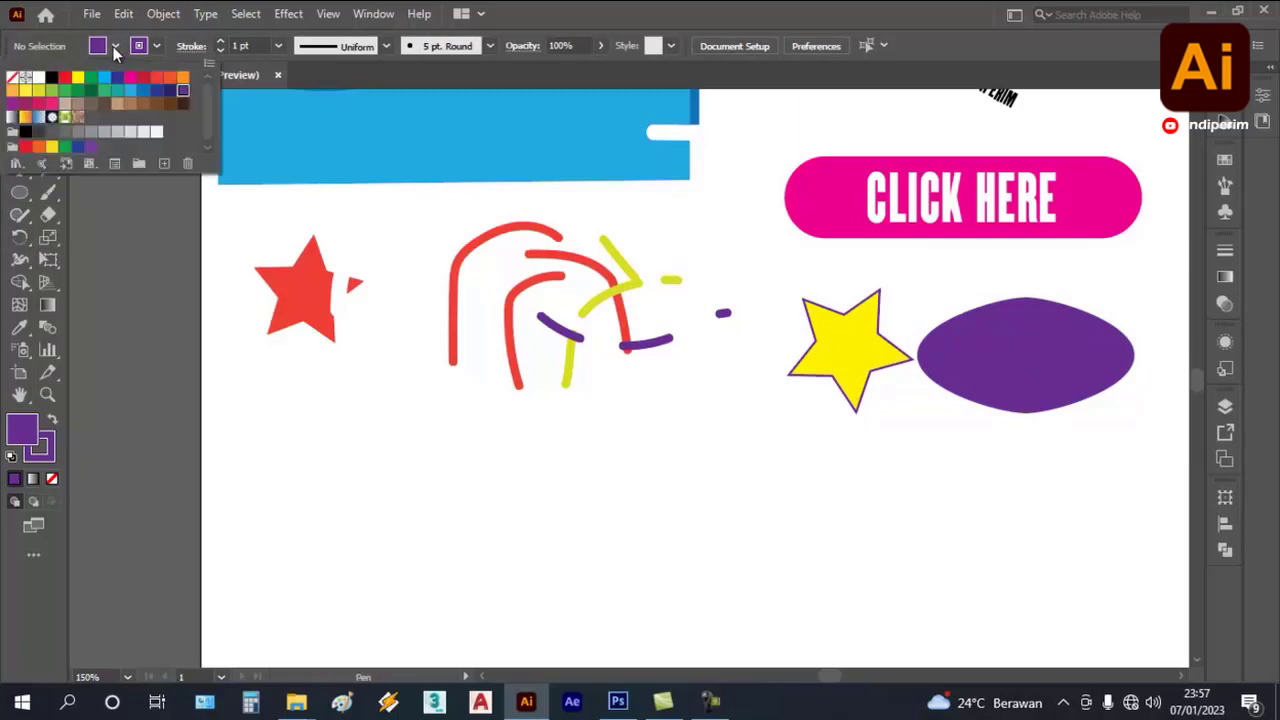
click(12, 77)
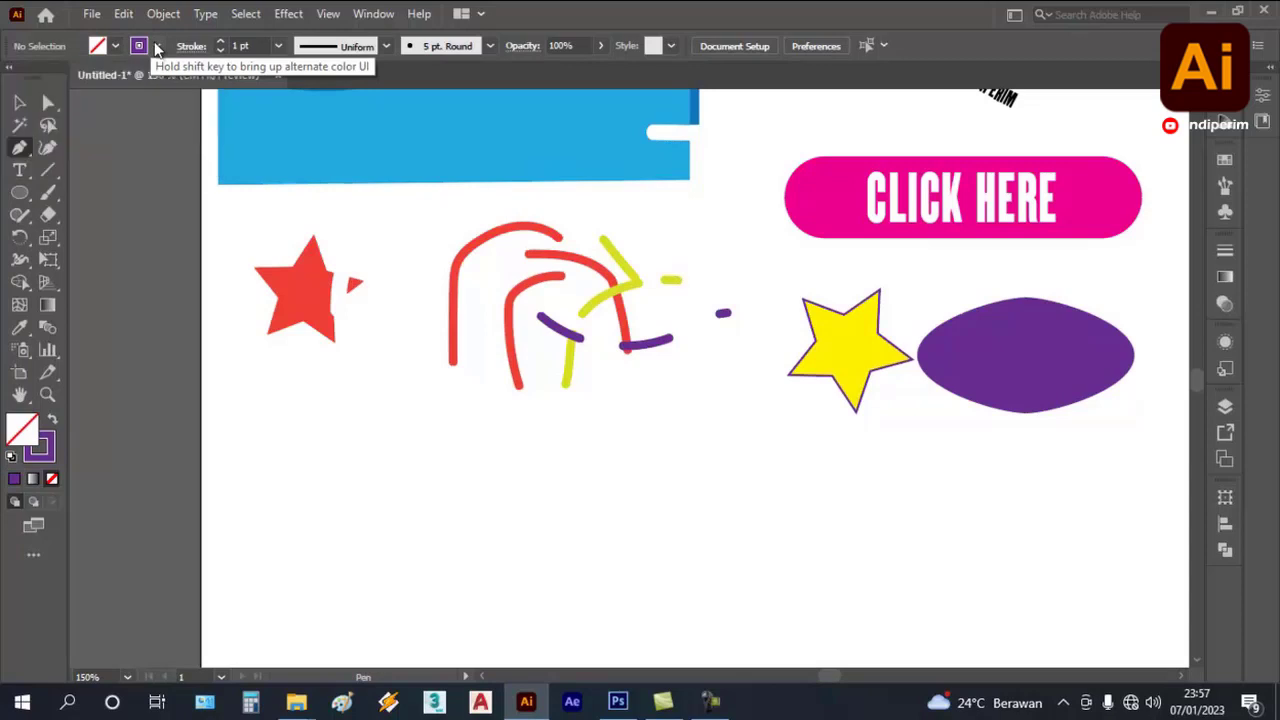
click(155, 46)
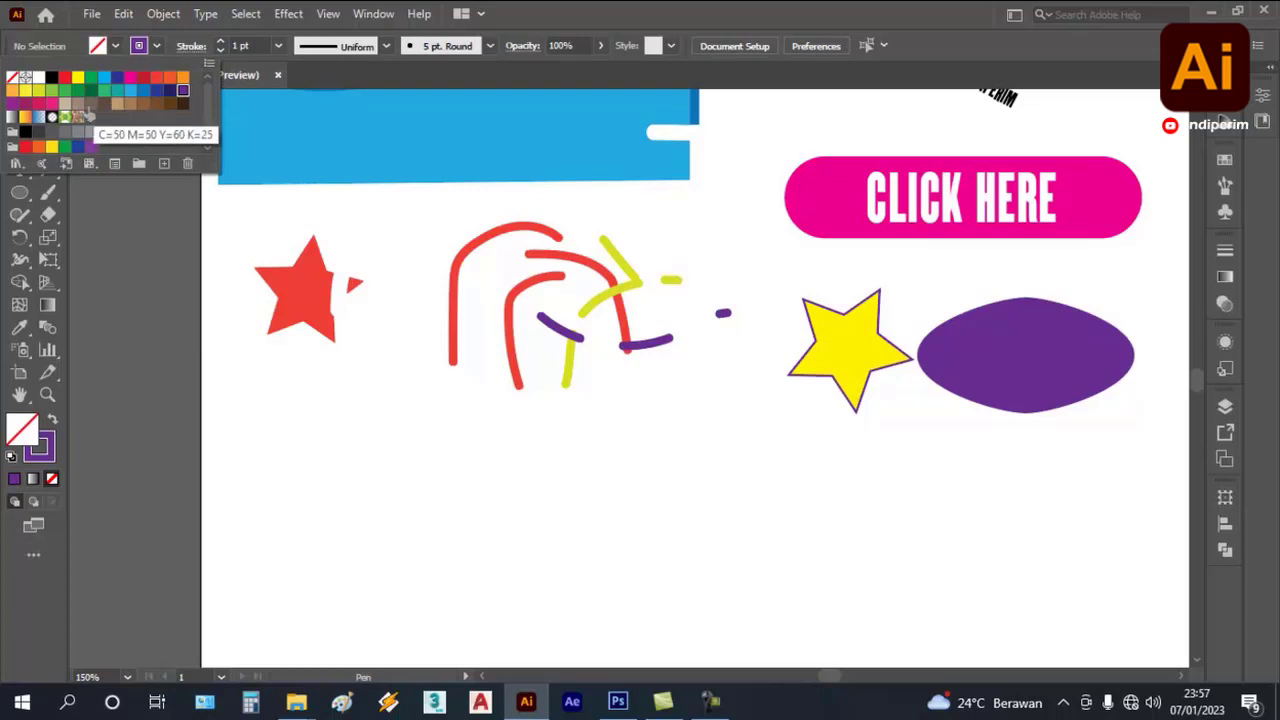
click(91, 106)
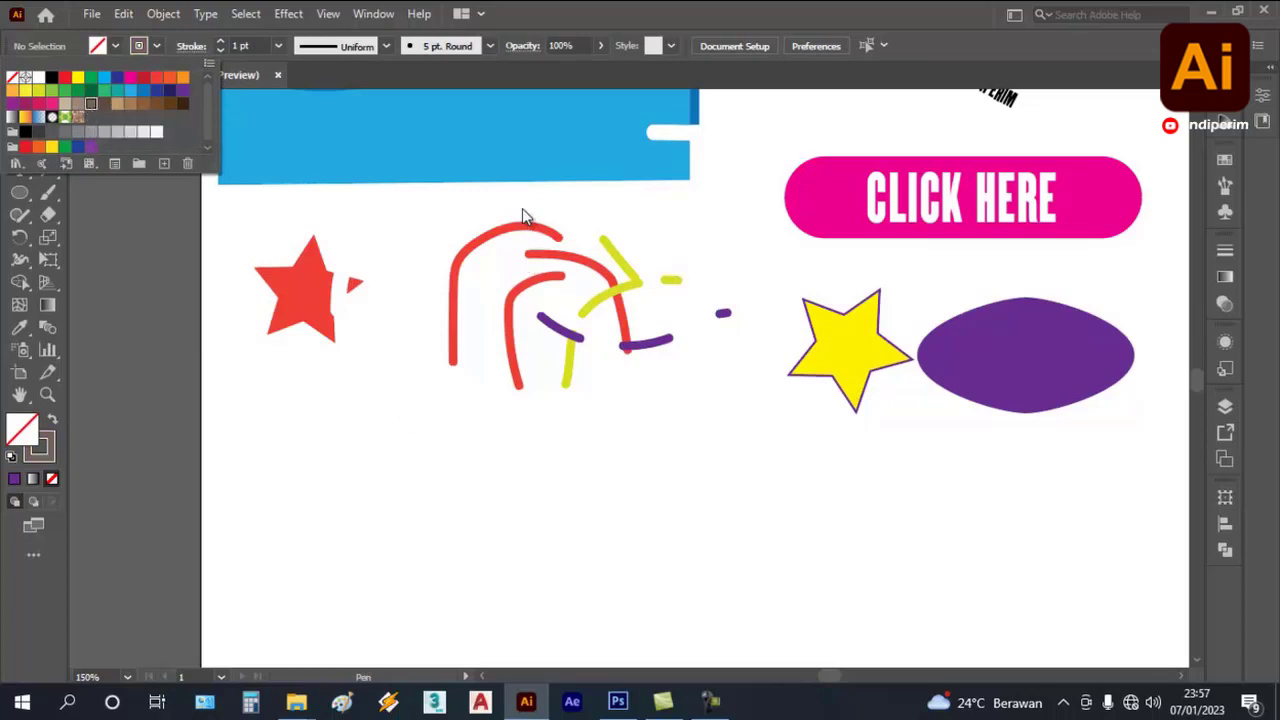
click(523, 249)
- Draw a short open path curving to the right below the red star with the Pen tool, removing its last outgoing handle
scroll(431, 214, down, 1)
scroll(455, 357, up, 1)
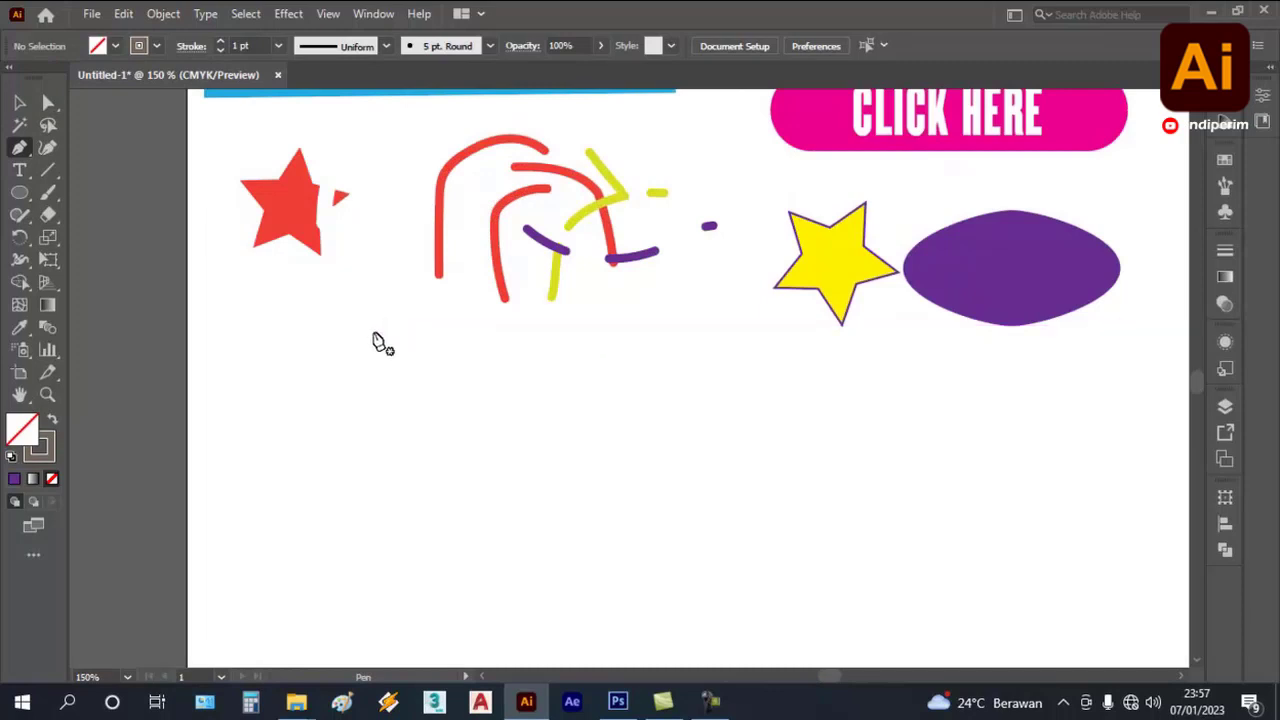
click(373, 334)
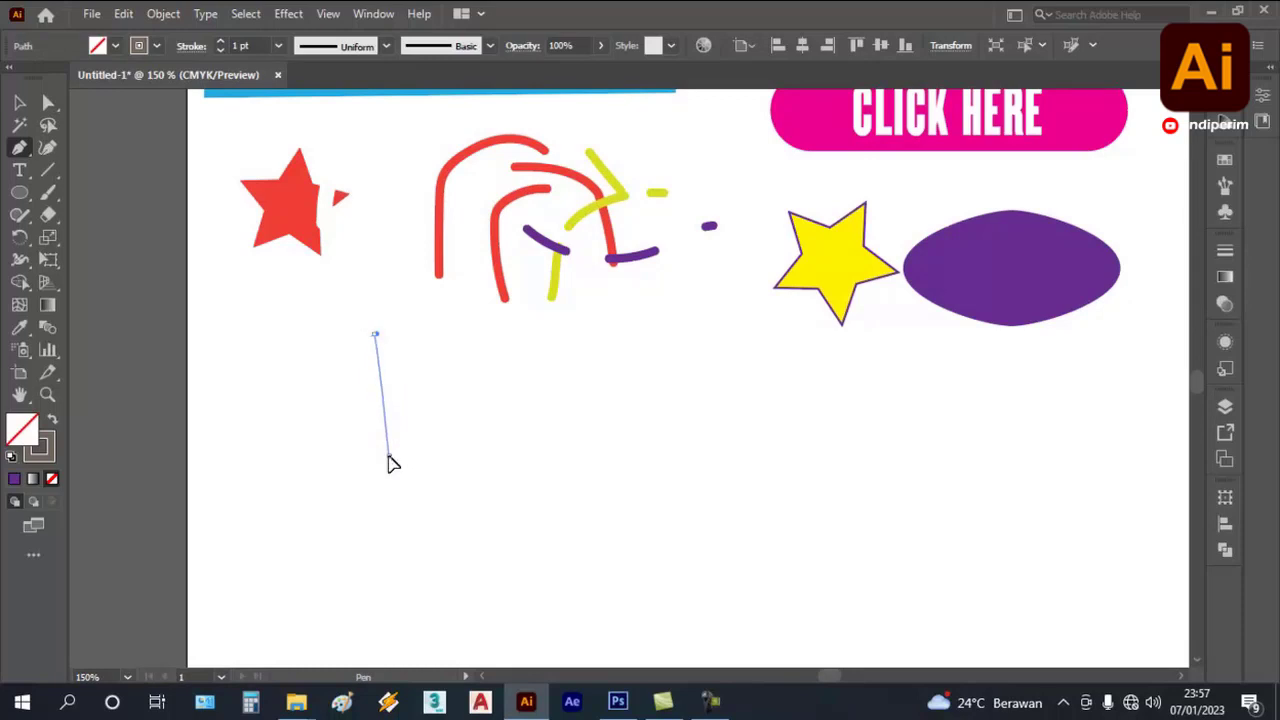
drag(389, 457, 347, 522)
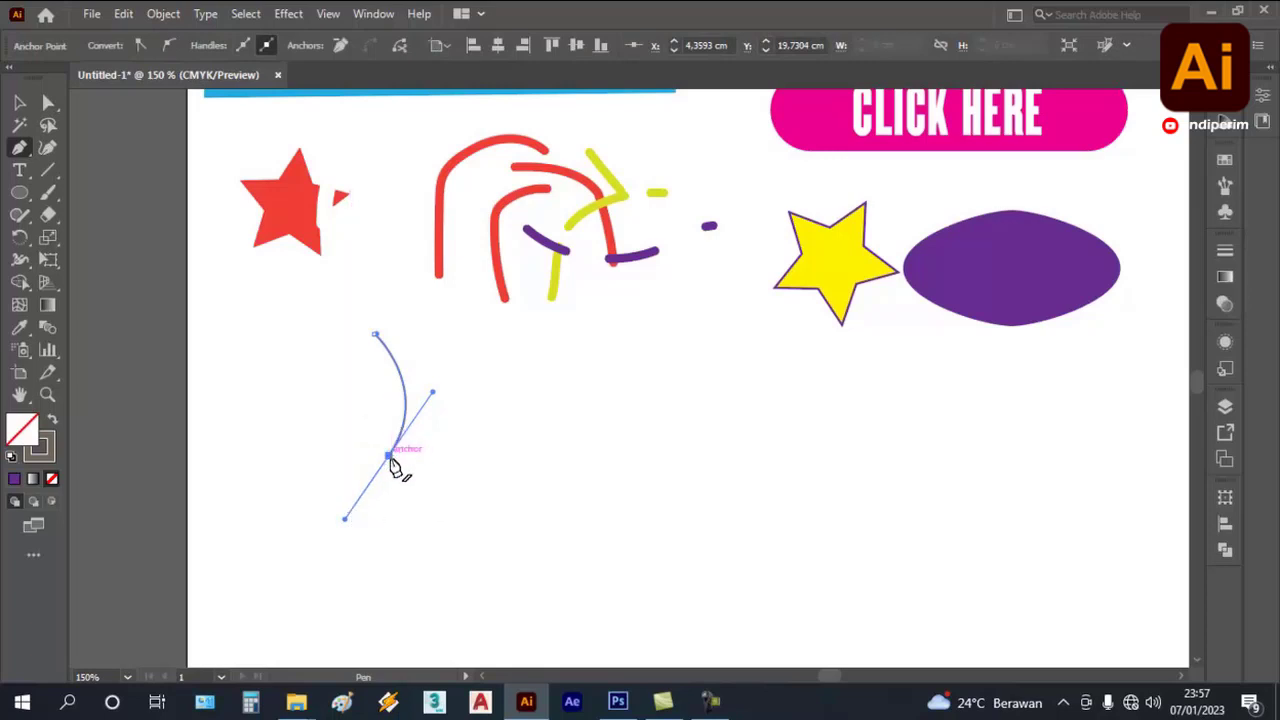
click(389, 457)
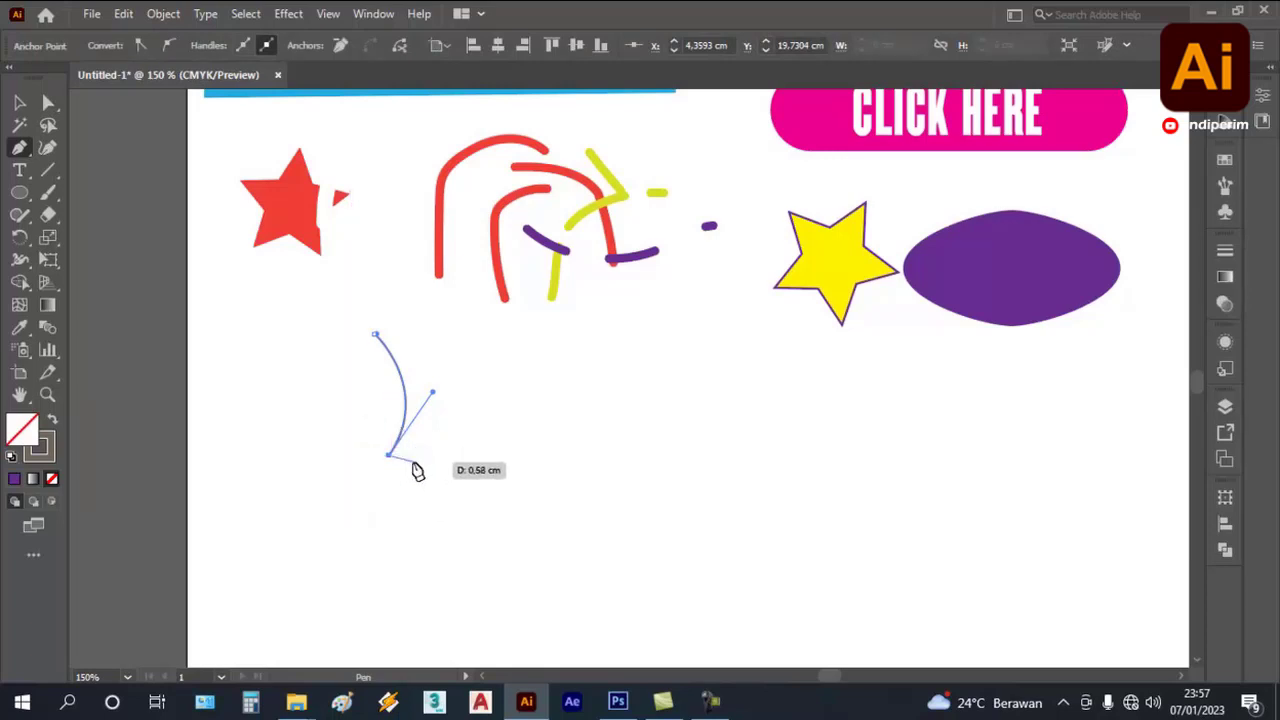
scroll(397, 470, up, 1)
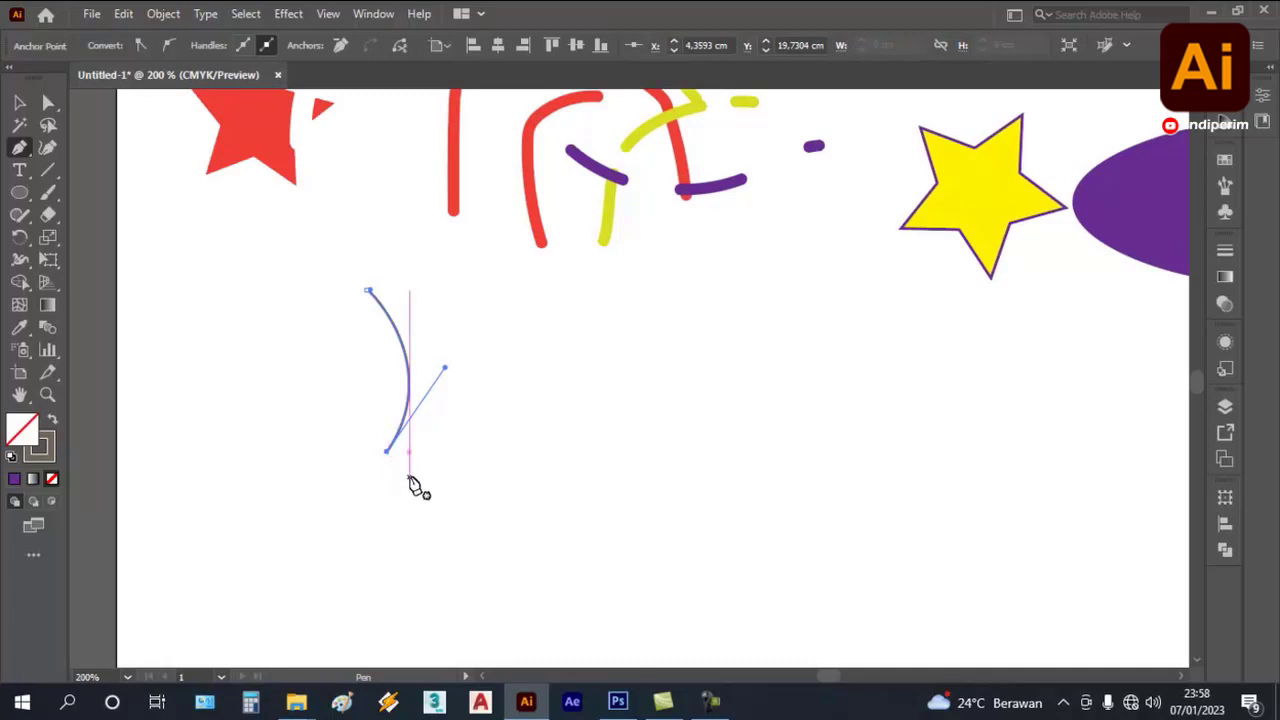
- Widen the middle of the curved brown path into a crescent with the Width tool
click(48, 261)
drag(20, 261, 127, 263)
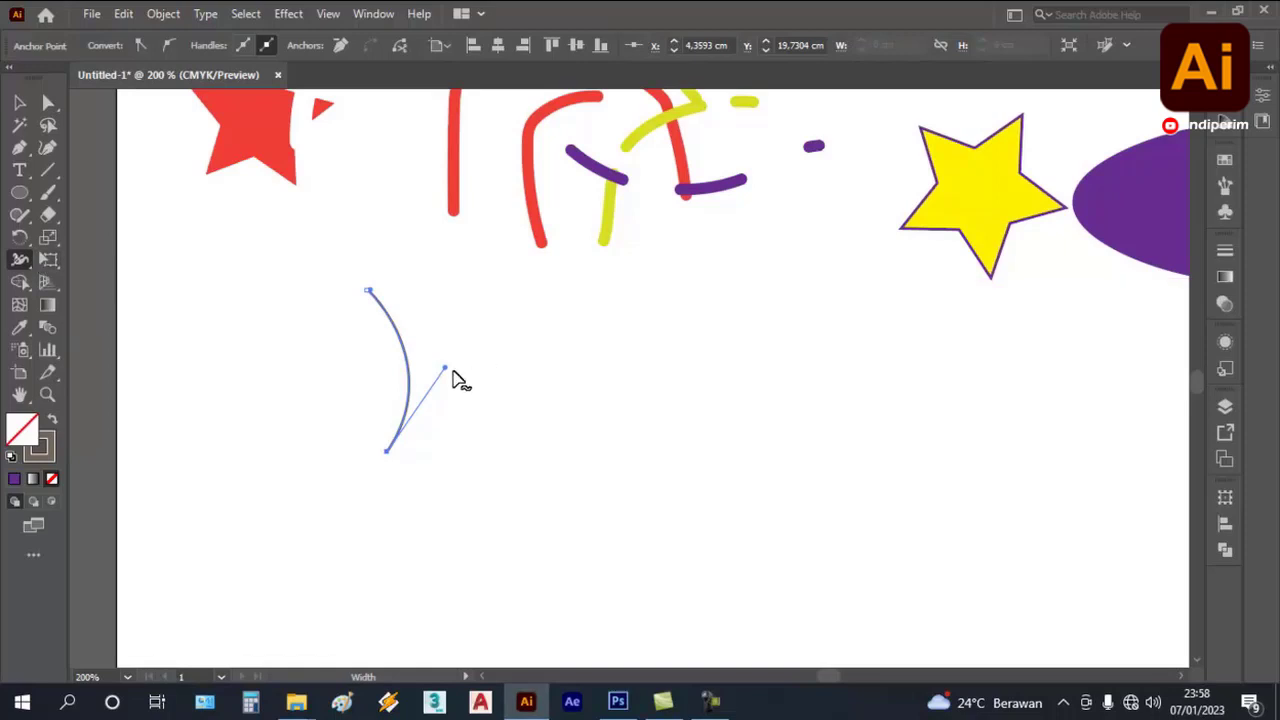
scroll(366, 338, up, 1)
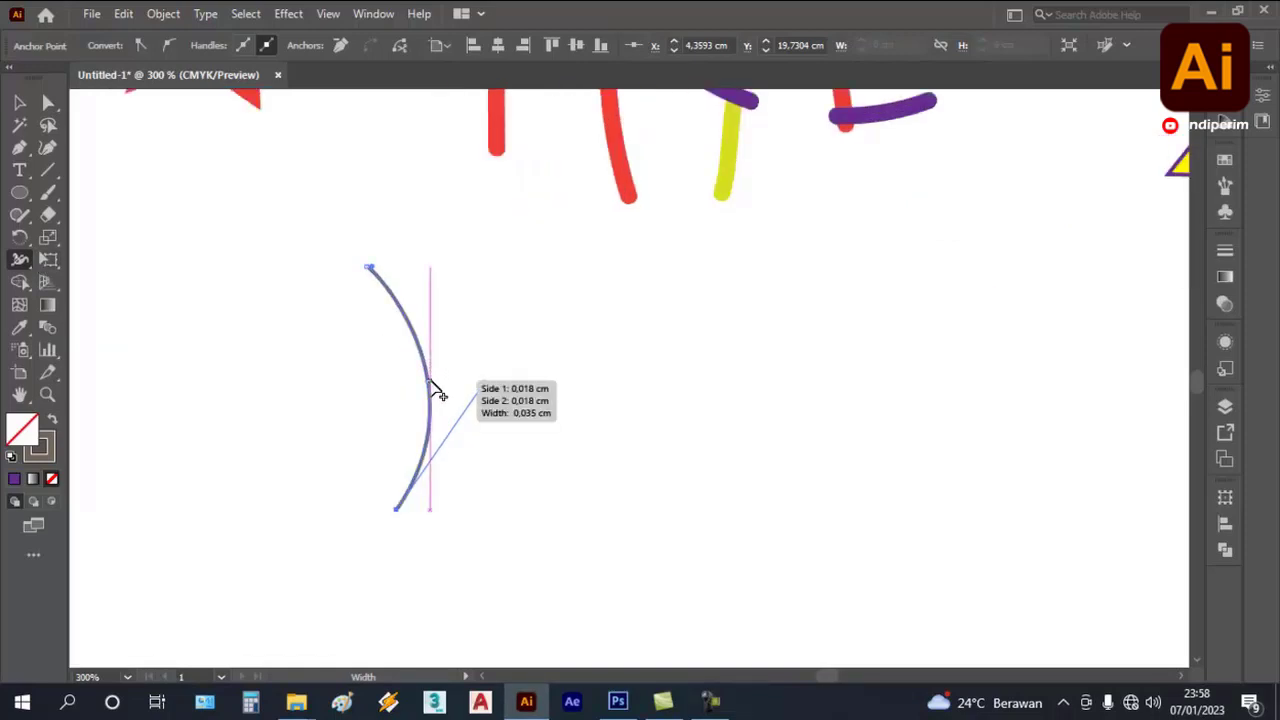
drag(432, 383, 452, 382)
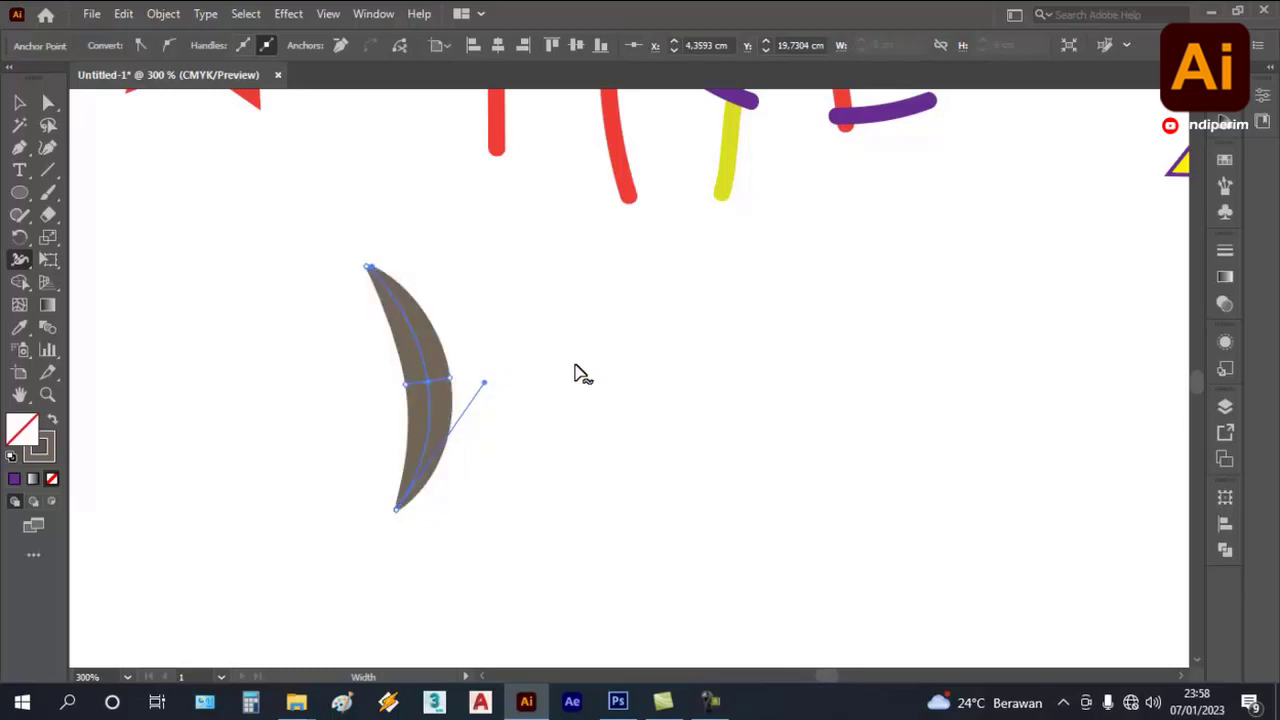
scroll(574, 377, down, 1)
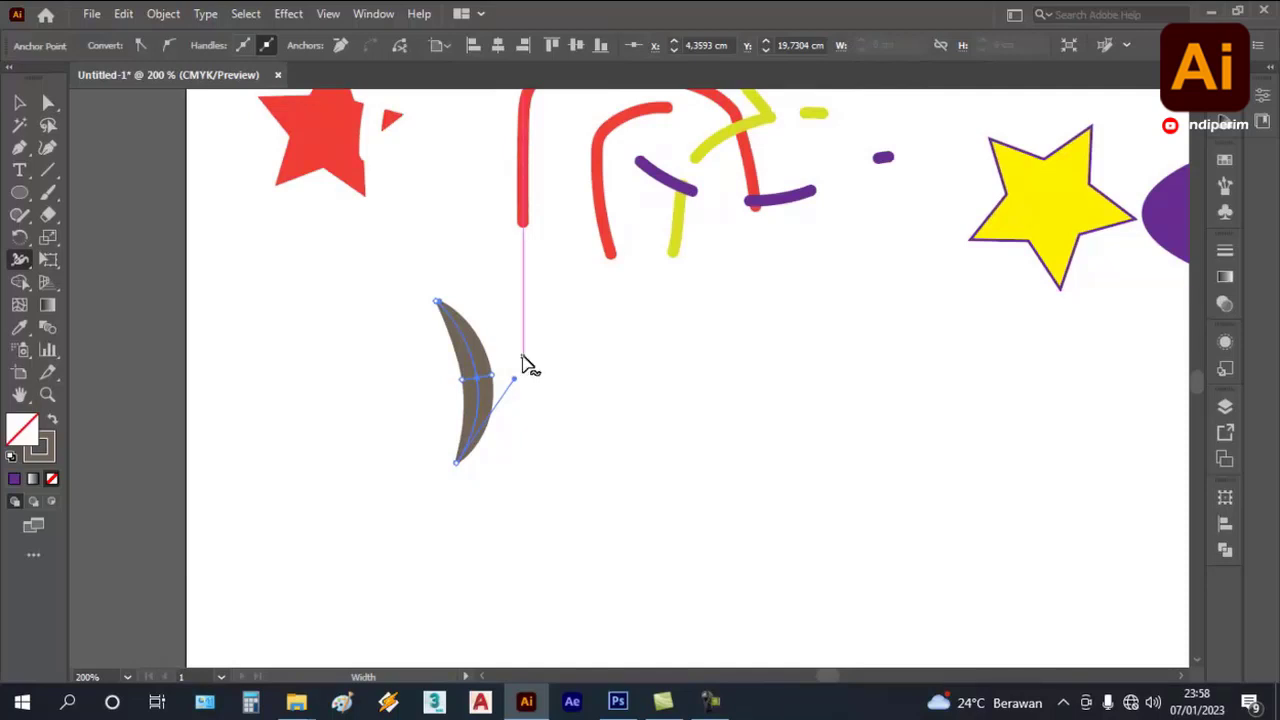
scroll(527, 366, down, 1)
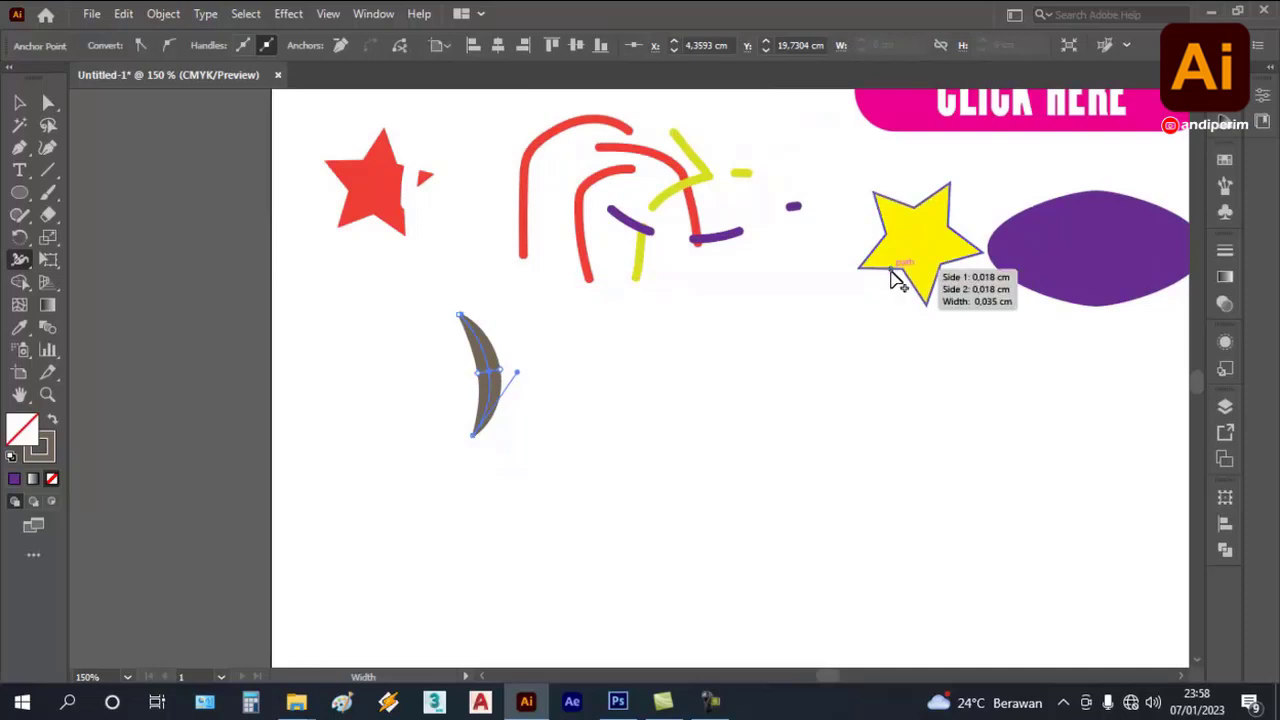
- Add wider width points to the upper and lower parts of the brown path, then deselect it
scroll(485, 340, up, 1)
scroll(485, 342, up, 1)
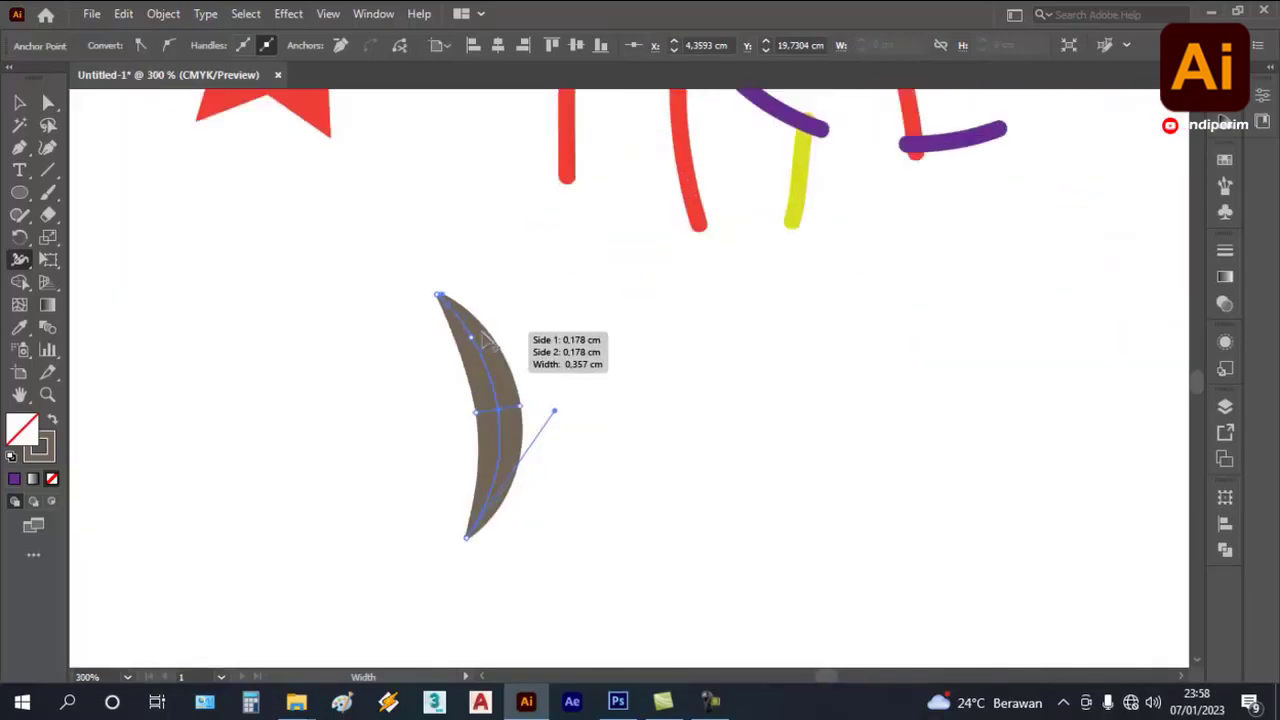
scroll(485, 345, down, 1)
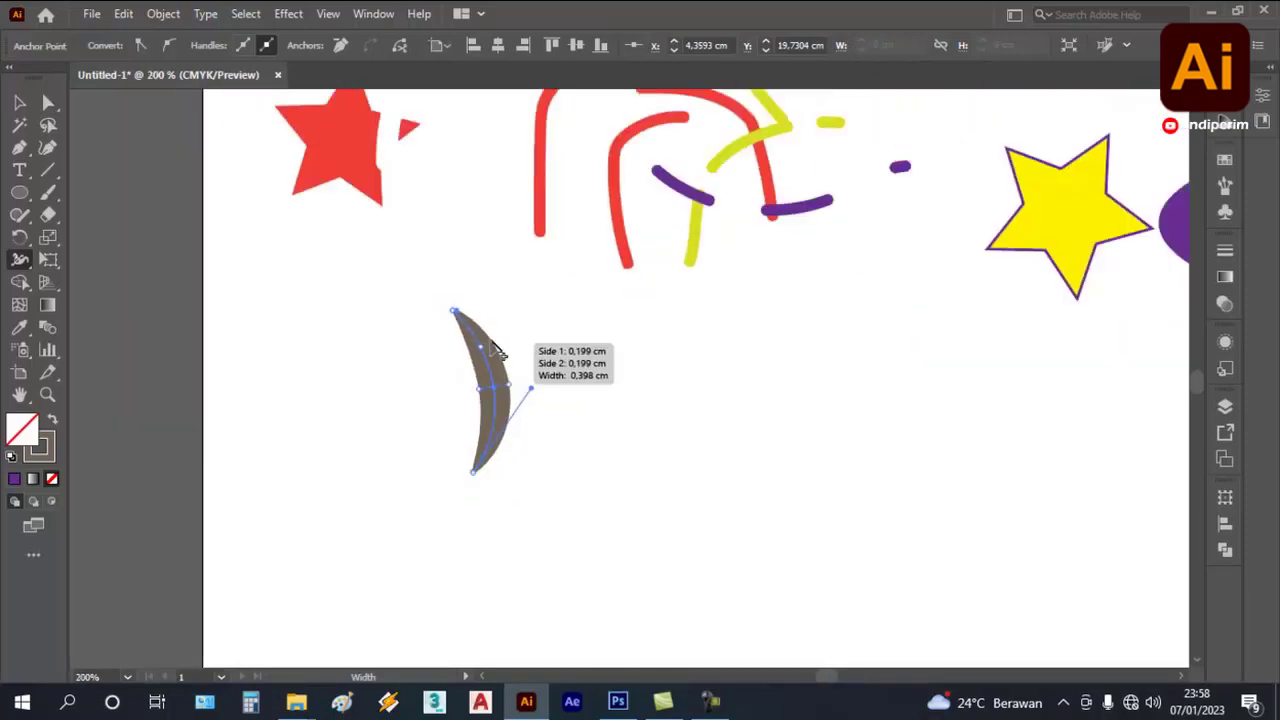
scroll(498, 338, up, 1)
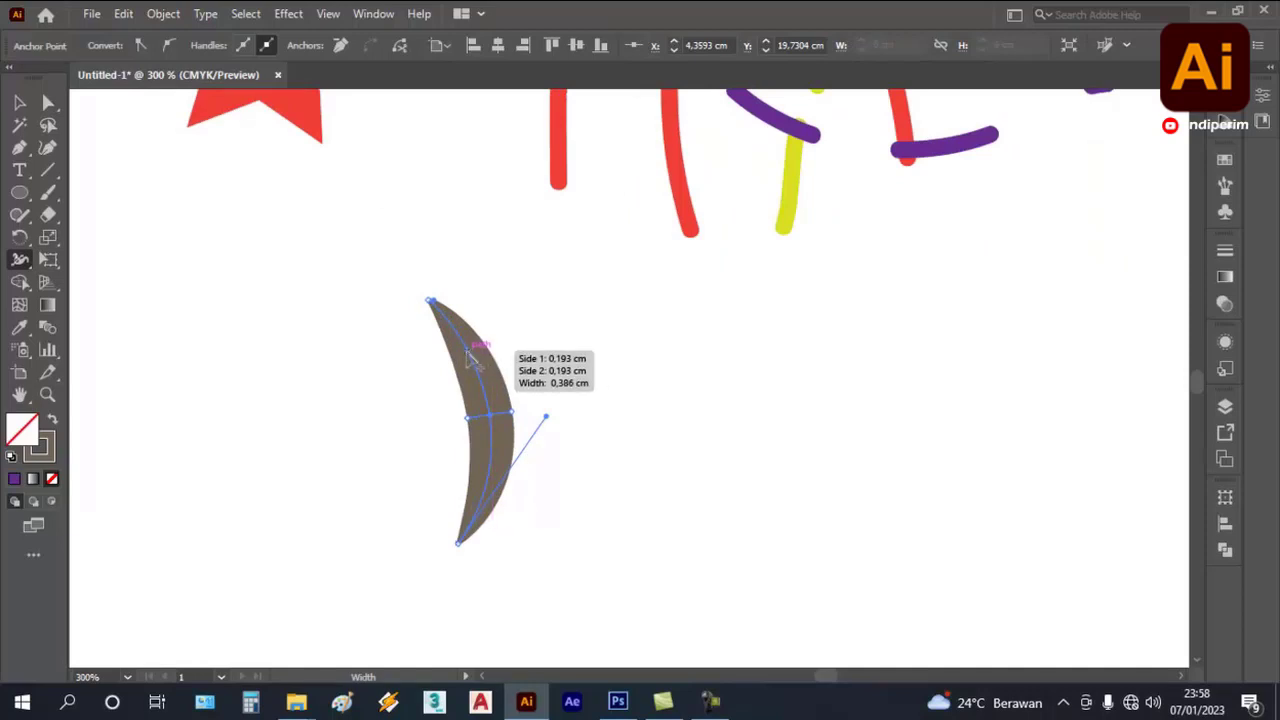
drag(478, 356, 521, 344)
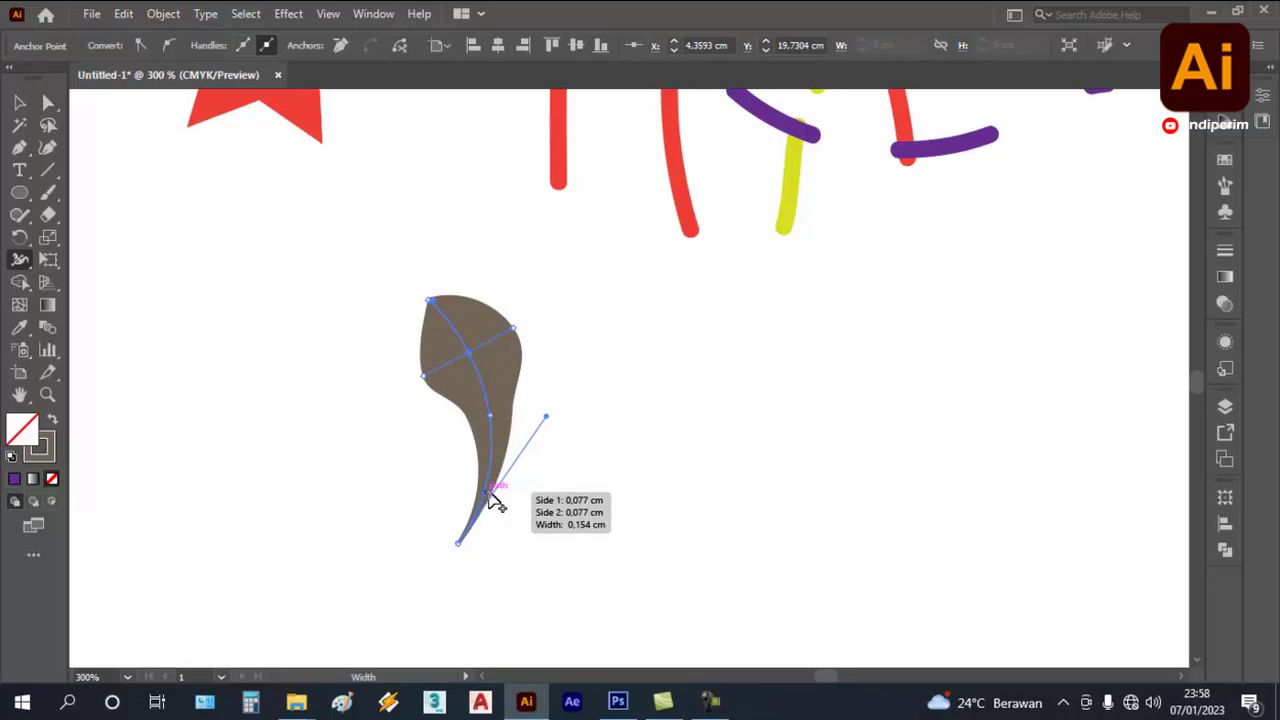
drag(495, 502, 509, 508)
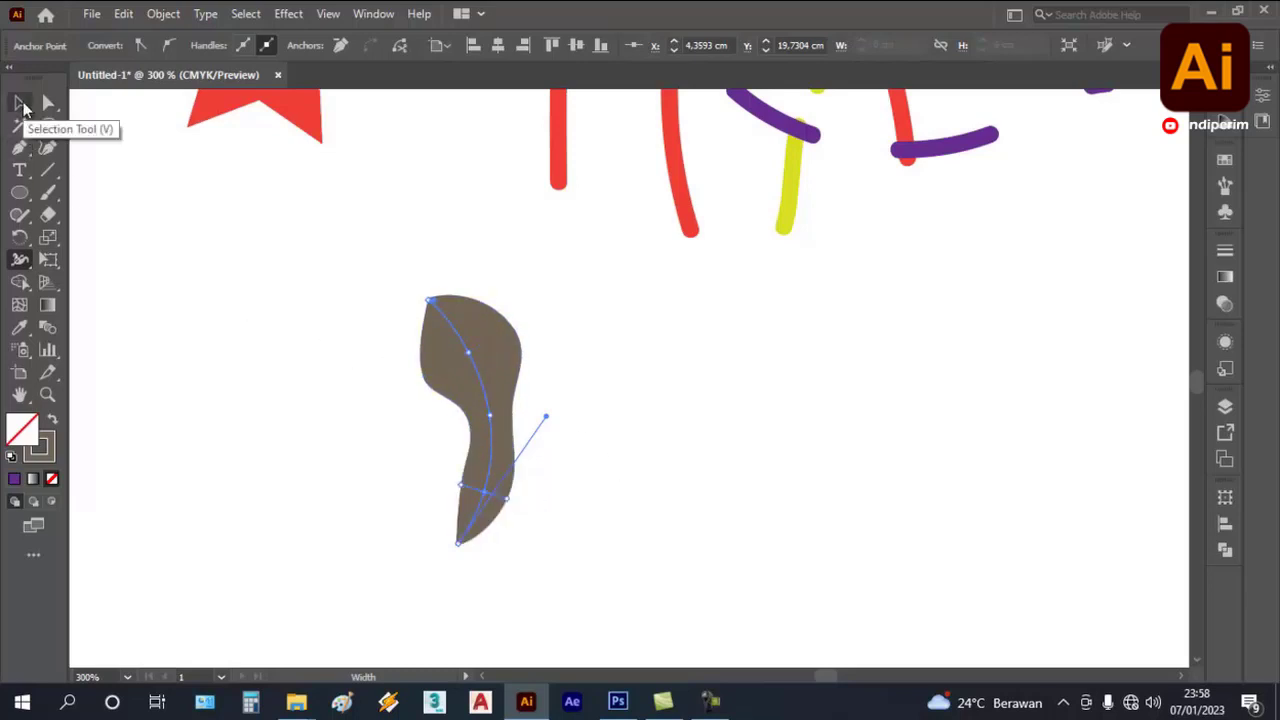
click(22, 104)
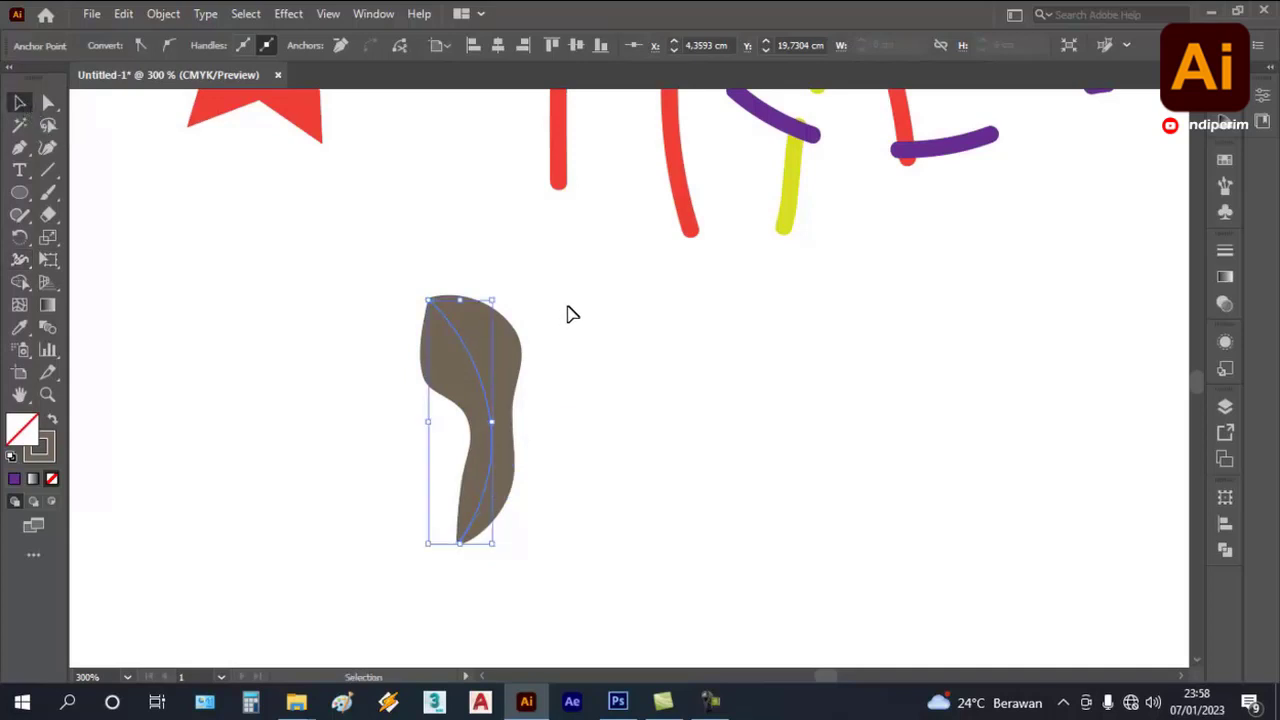
click(568, 308)
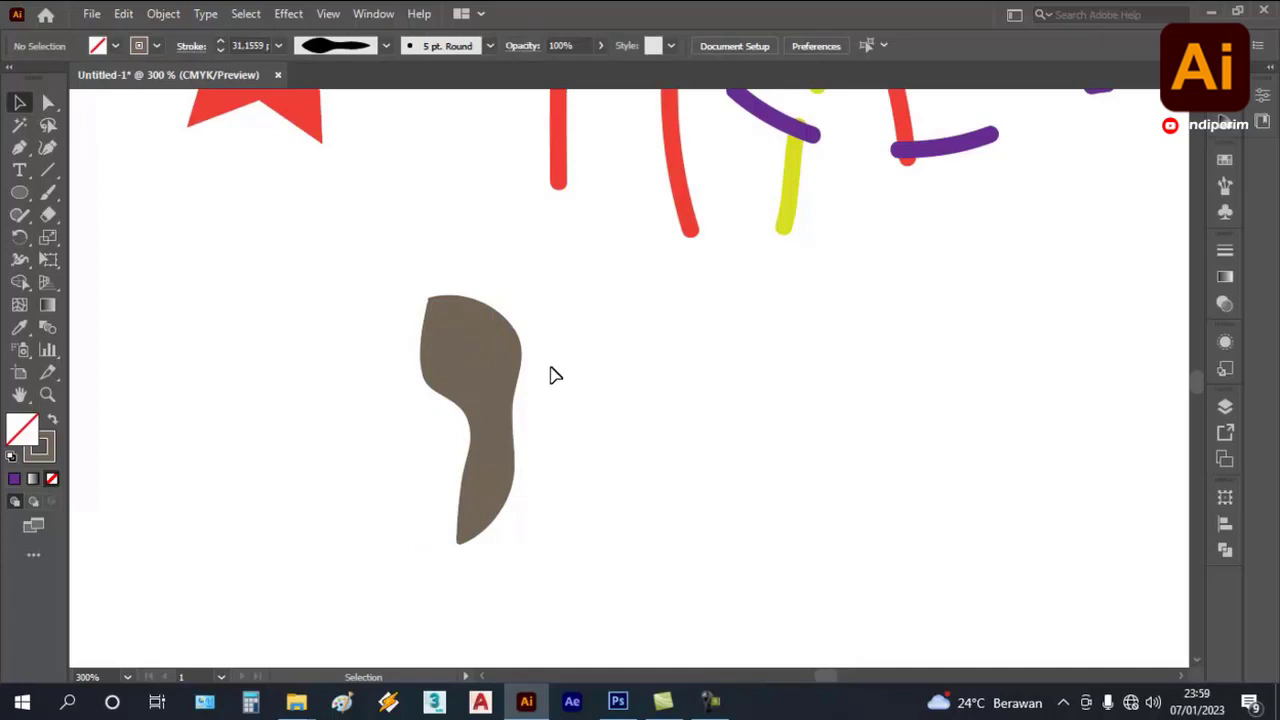
- Draw a short open path curving to the right beside the brown shape with the Pen tool, remove its outgoing handle and deselect it
scroll(343, 356, down, 1)
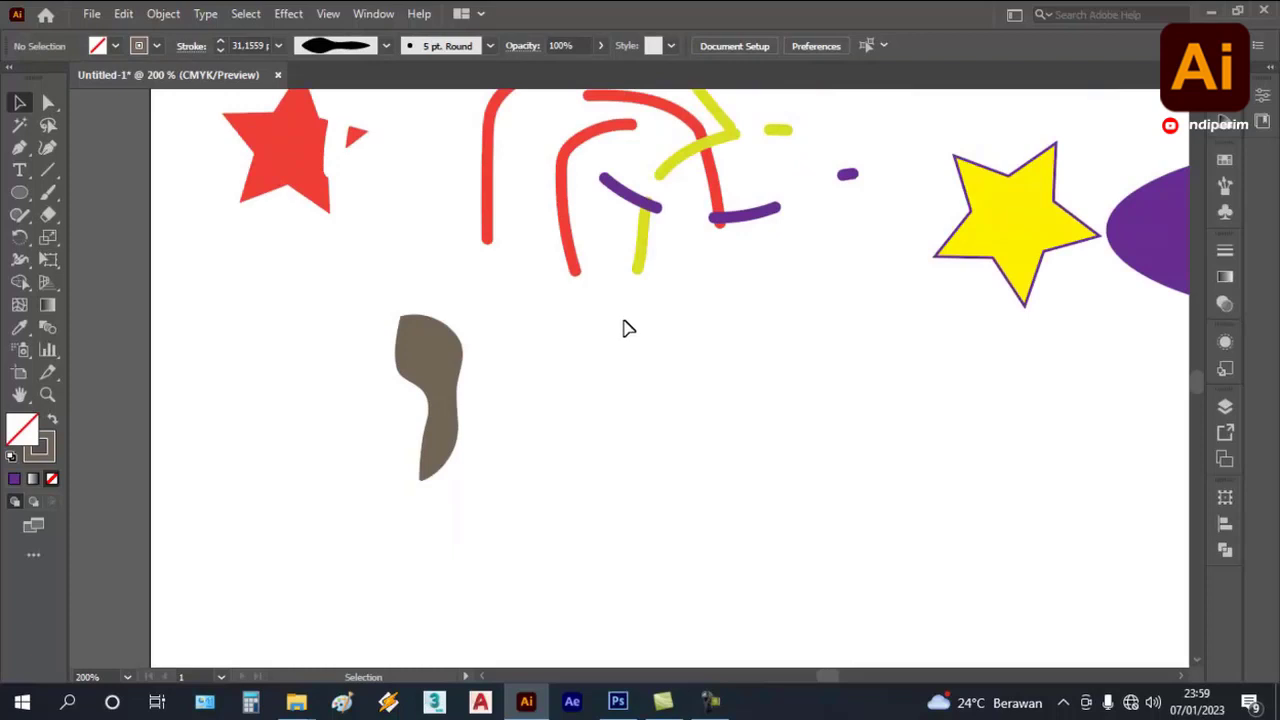
scroll(630, 339, up, 1)
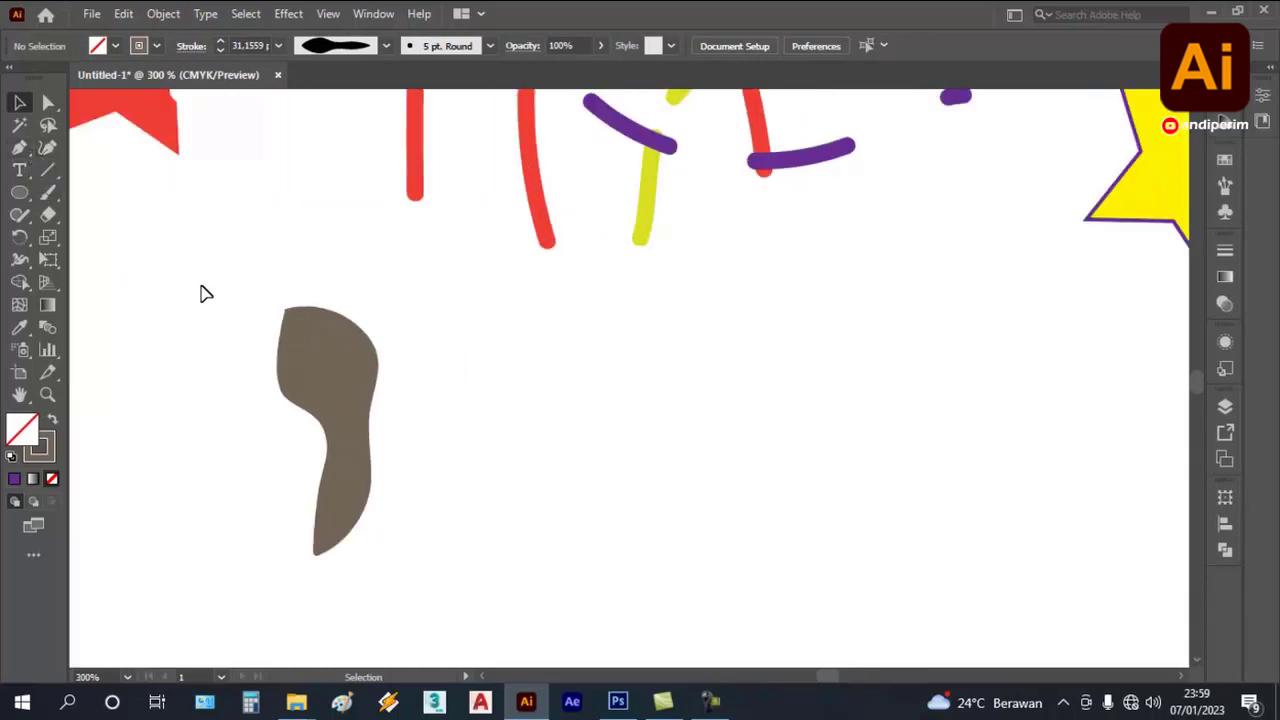
click(22, 147)
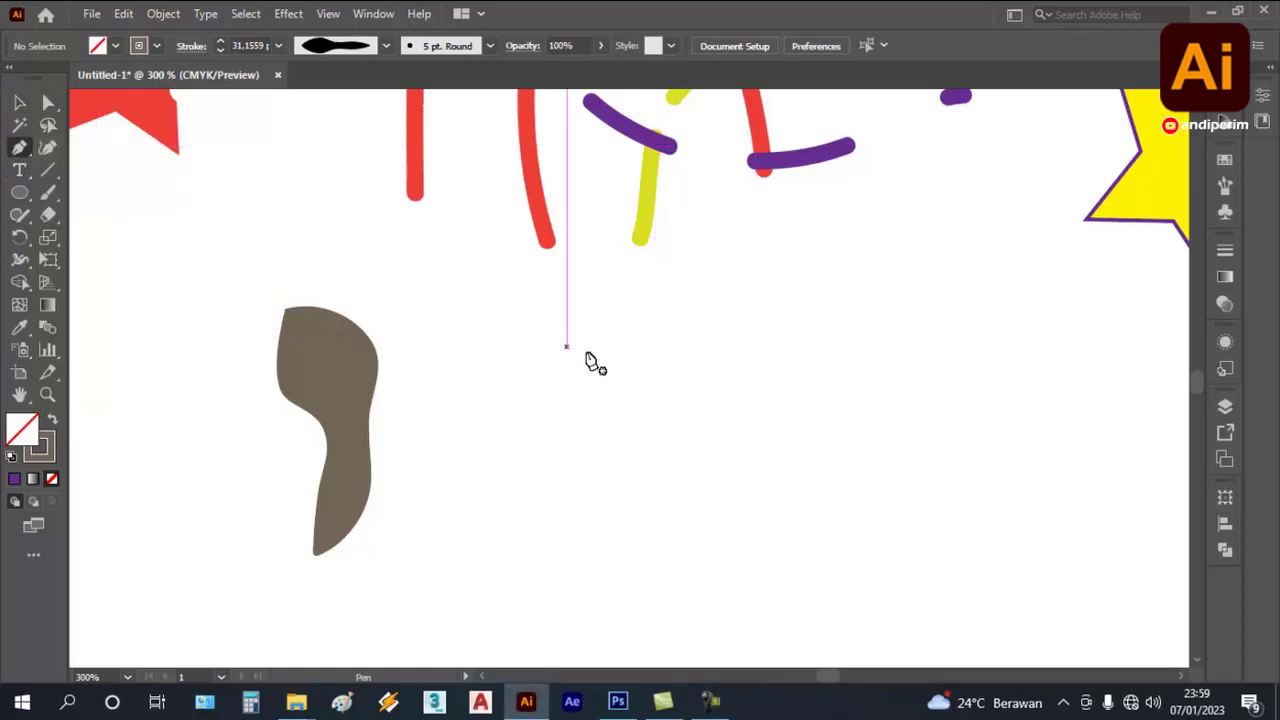
scroll(588, 358, down, 1)
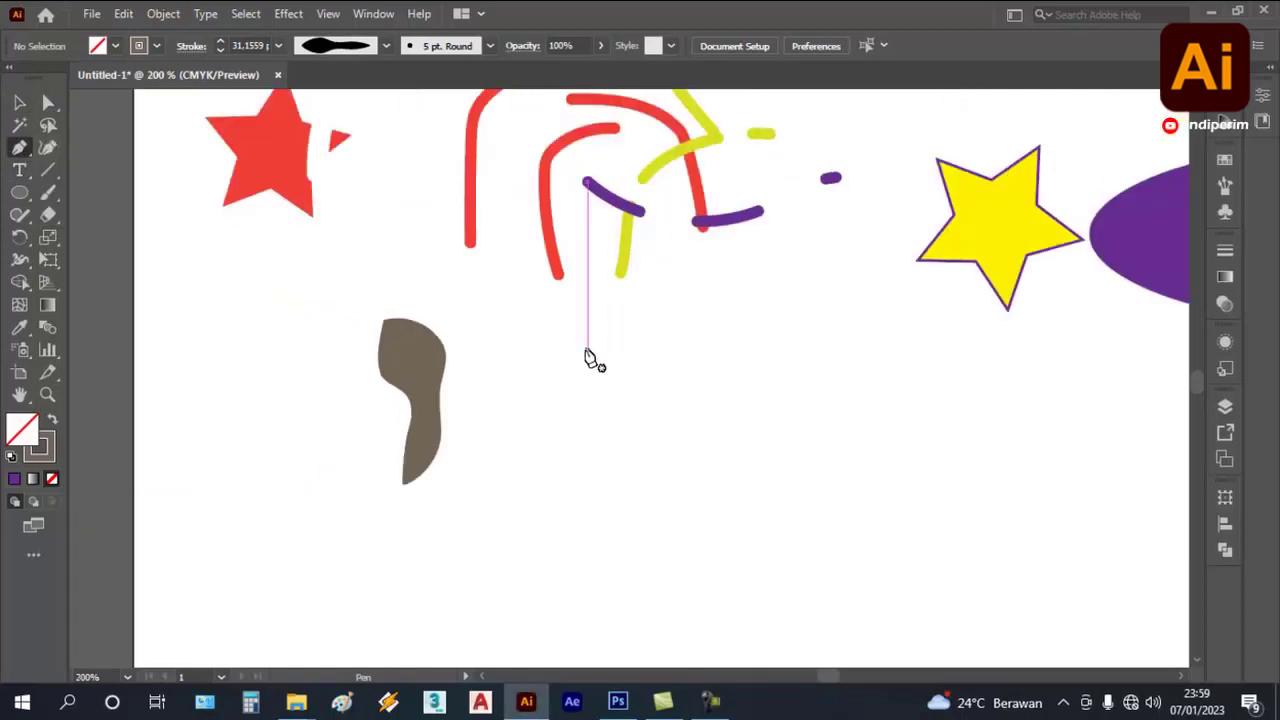
click(588, 351)
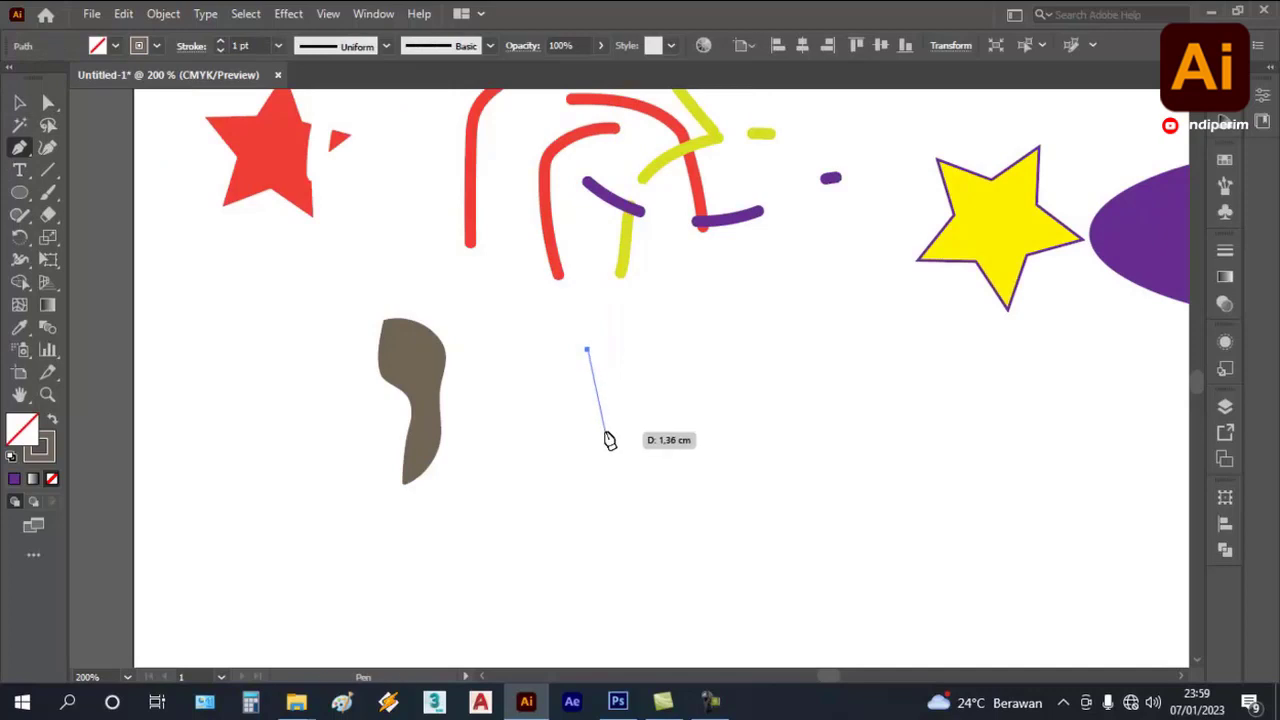
drag(606, 434, 583, 497)
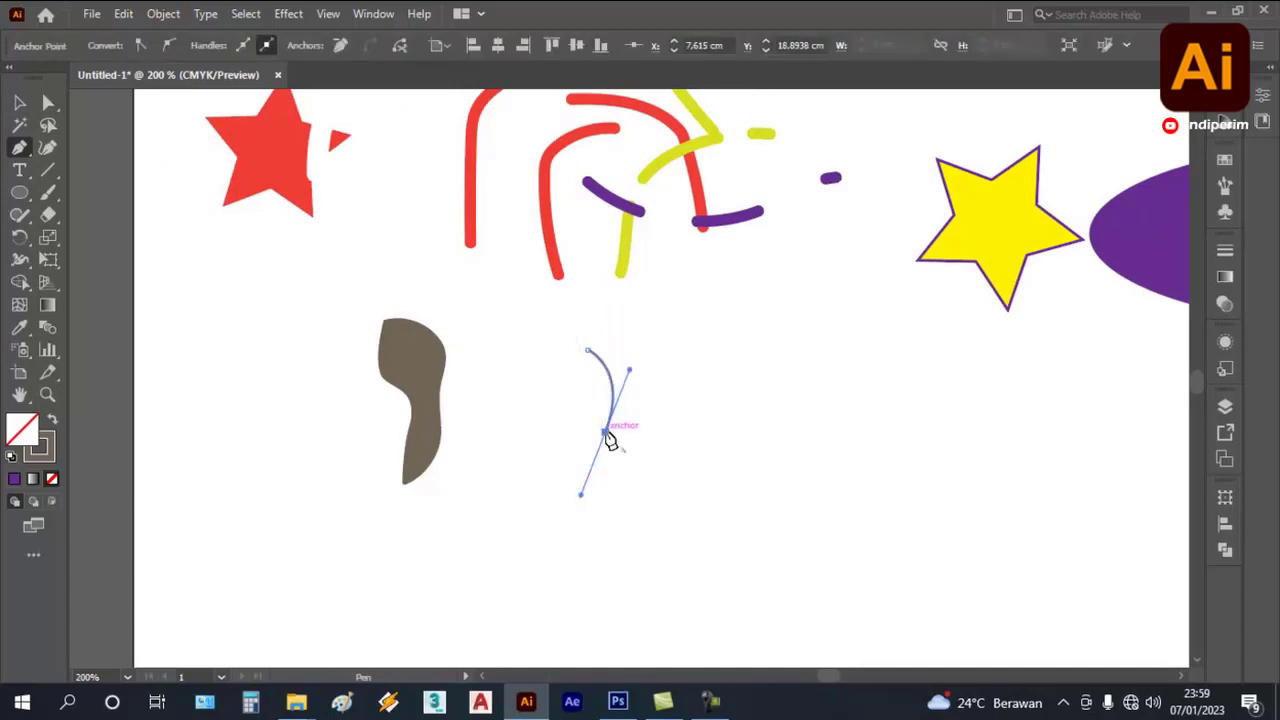
mouse_move(606, 433)
mouse_down()
mouse_move(660, 410)
mouse_move(651, 400)
mouse_up()
scroll(646, 391, up, 2)
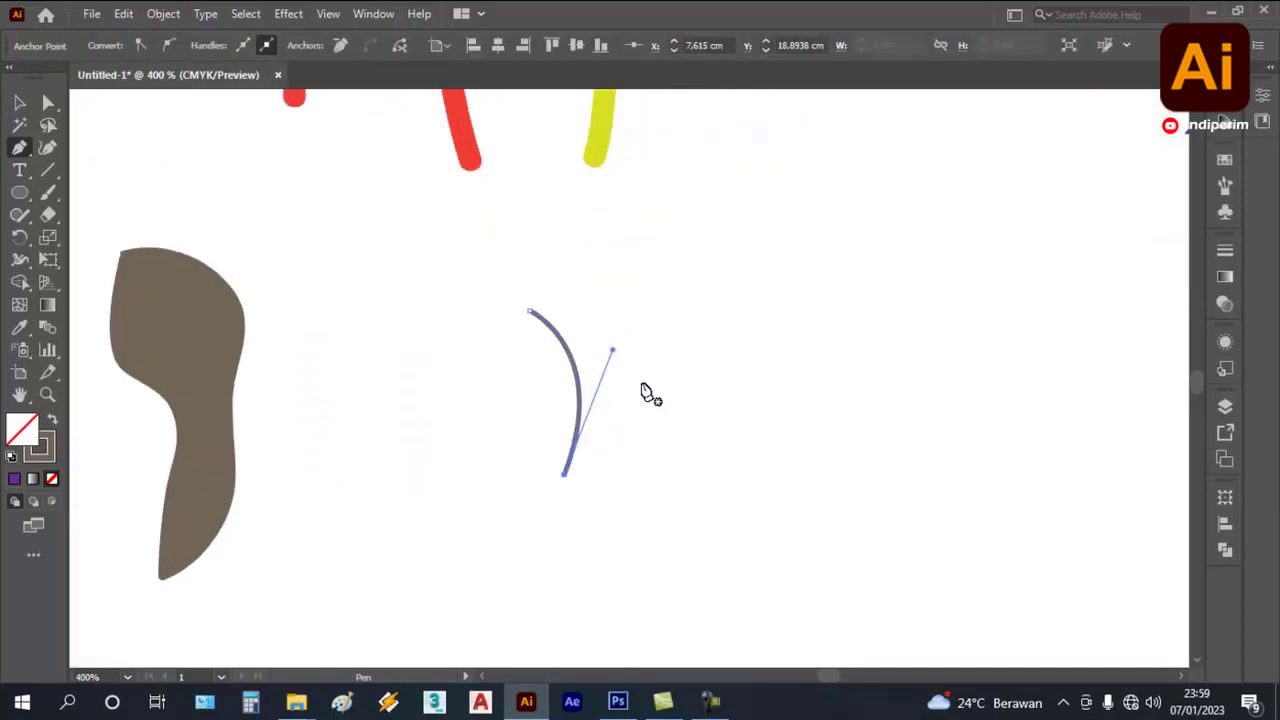
click(19, 102)
click(437, 277)
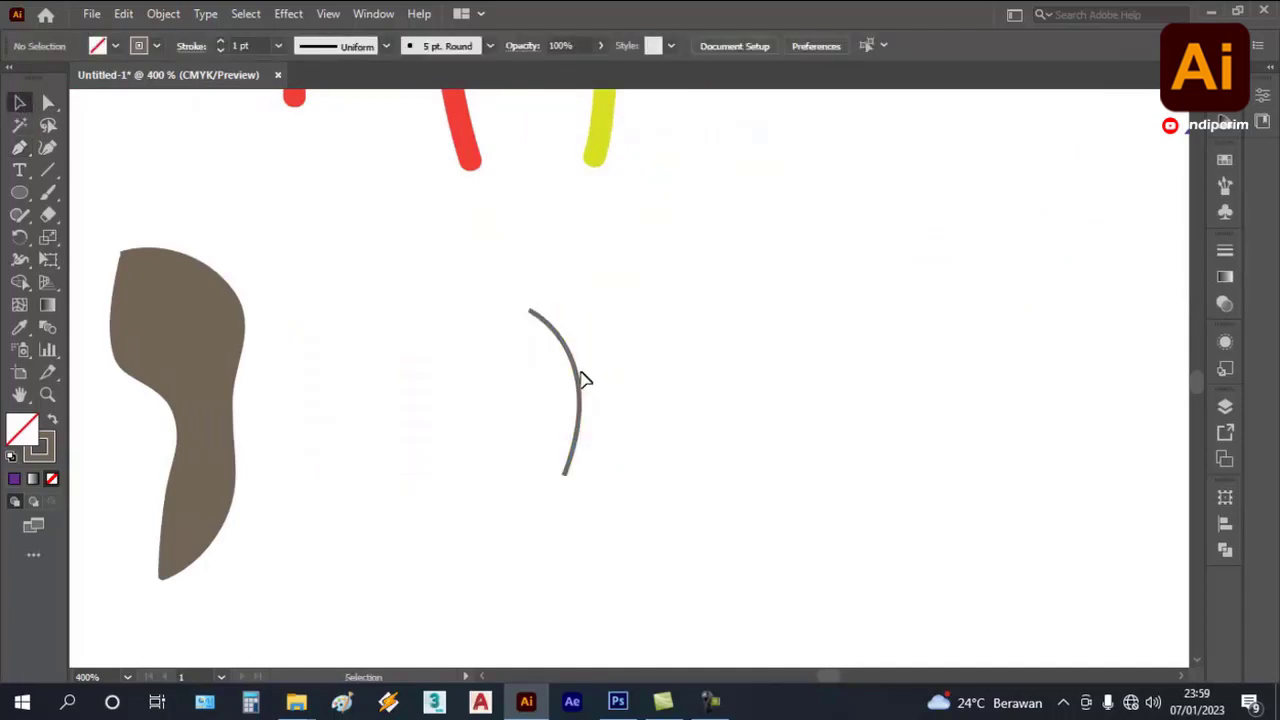
- Change the stroke of the new curved path to black
click(581, 370)
click(156, 46)
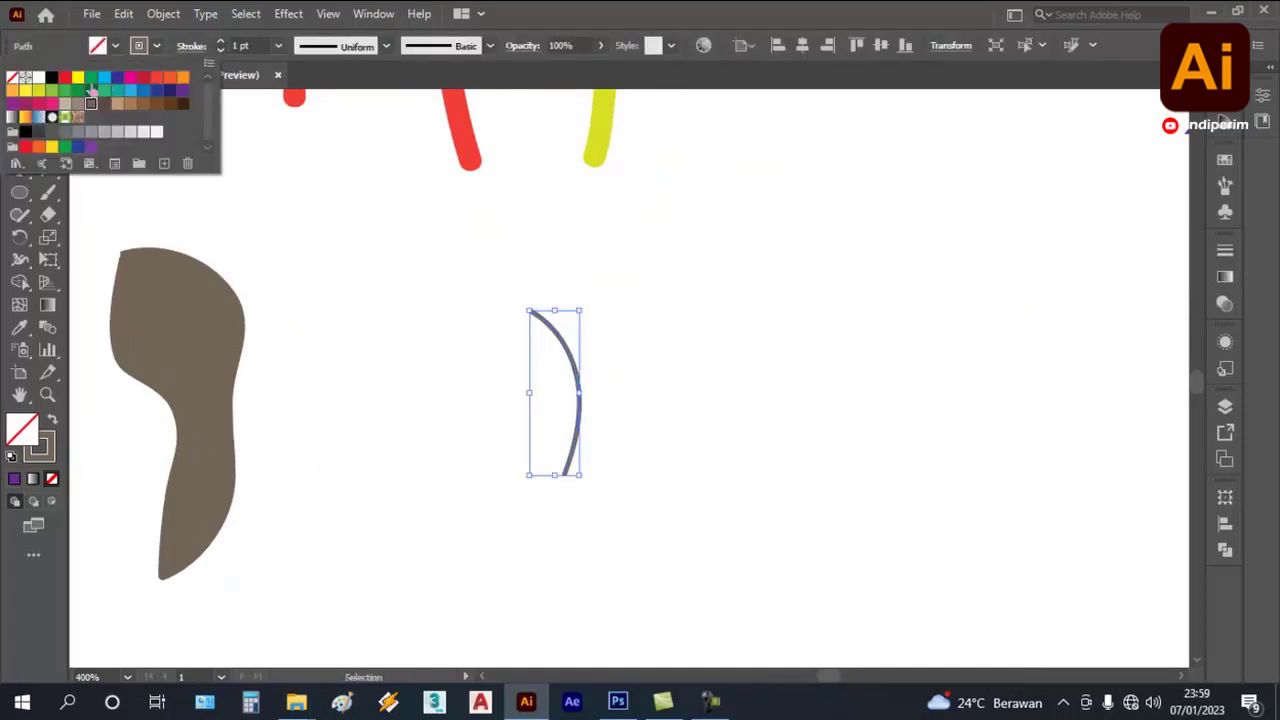
click(52, 78)
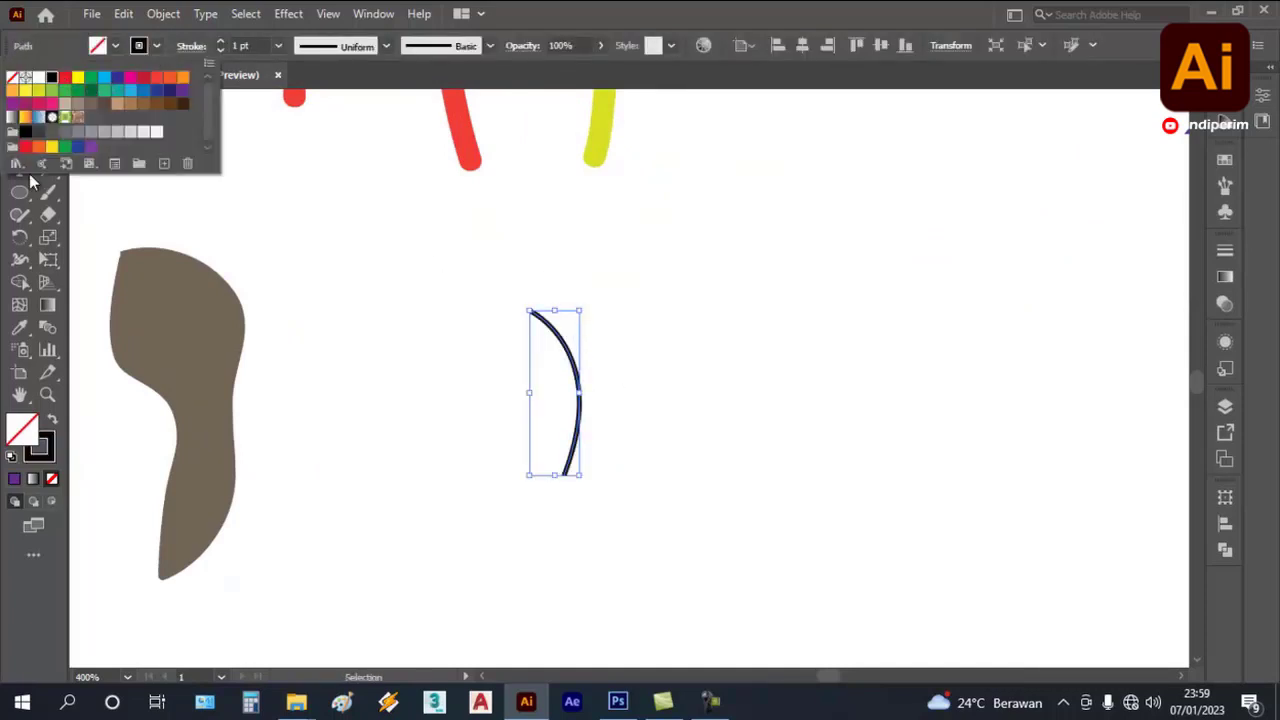
click(339, 229)
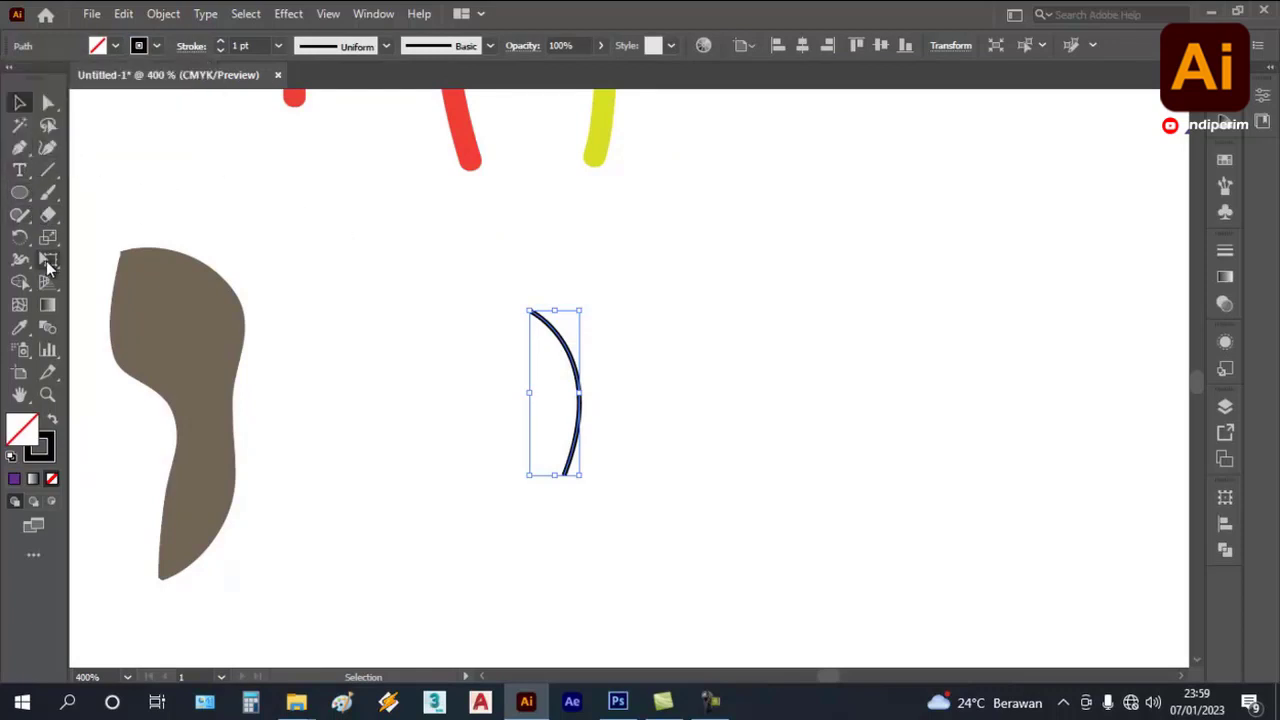
- Widen the upper middle of the black path into a crescent about 7.5 pt wide with the Width tool
click(20, 259)
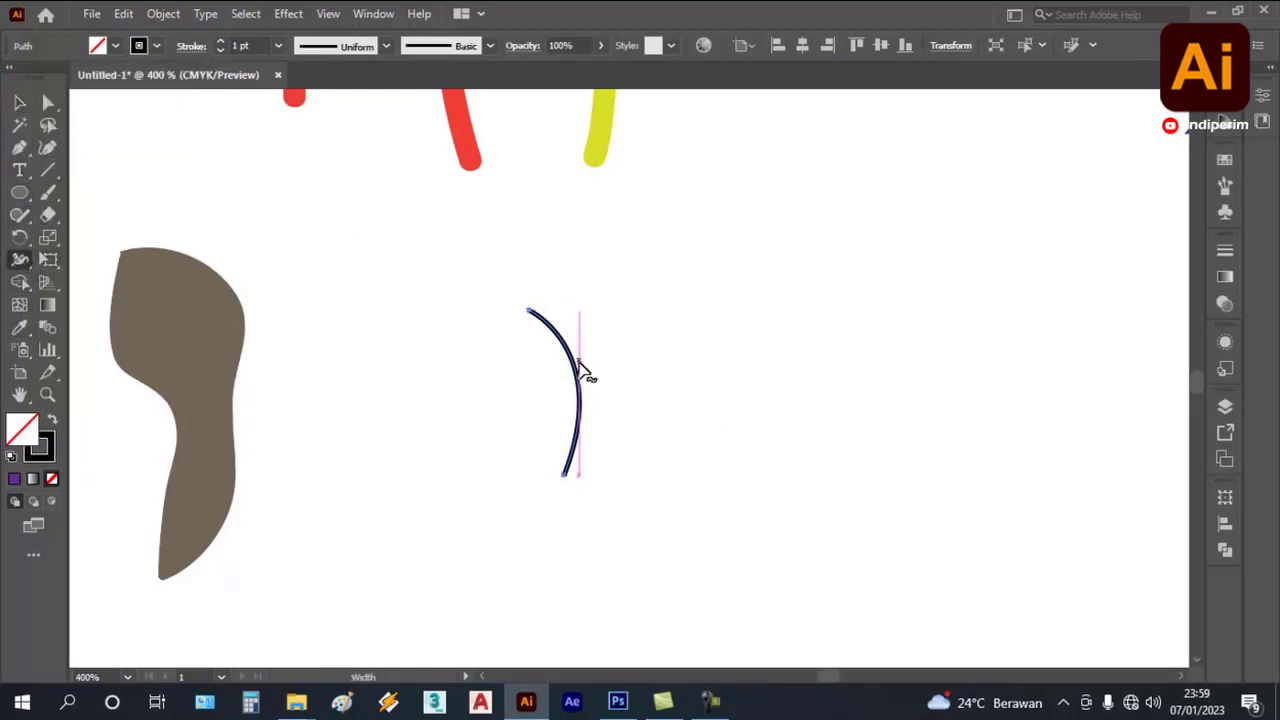
drag(576, 369, 594, 368)
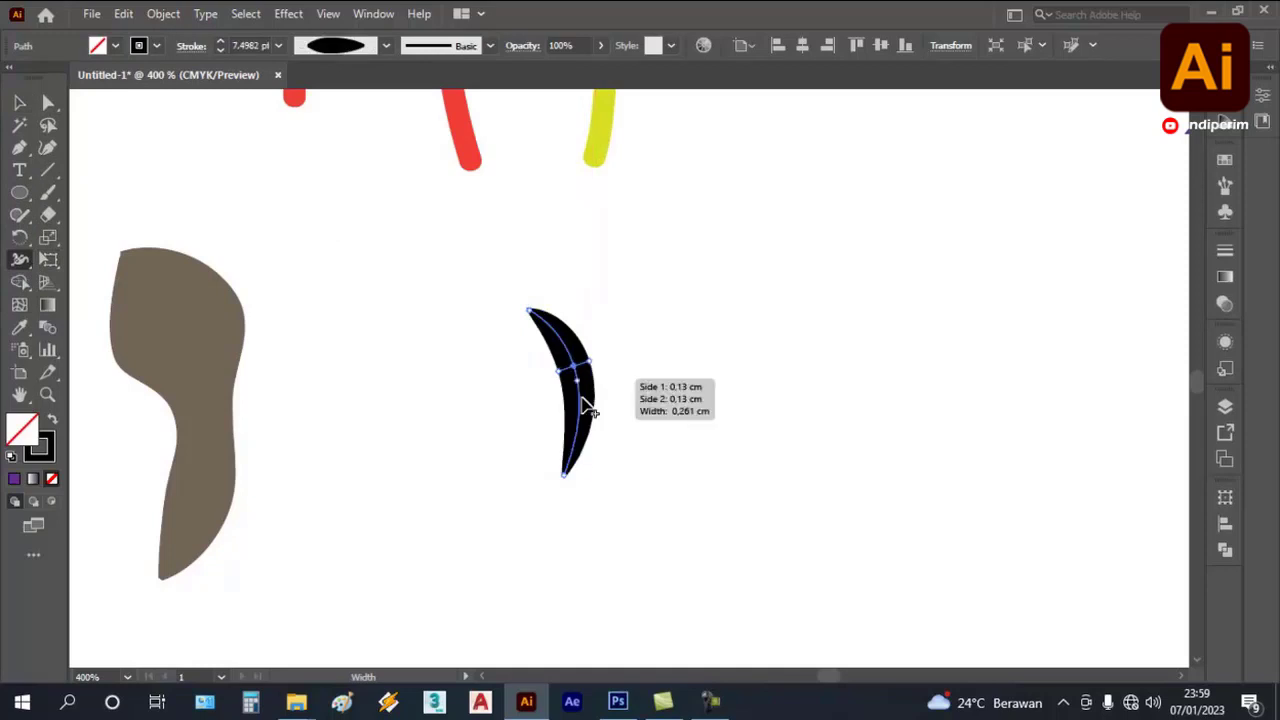
scroll(566, 414, down, 1)
click(20, 103)
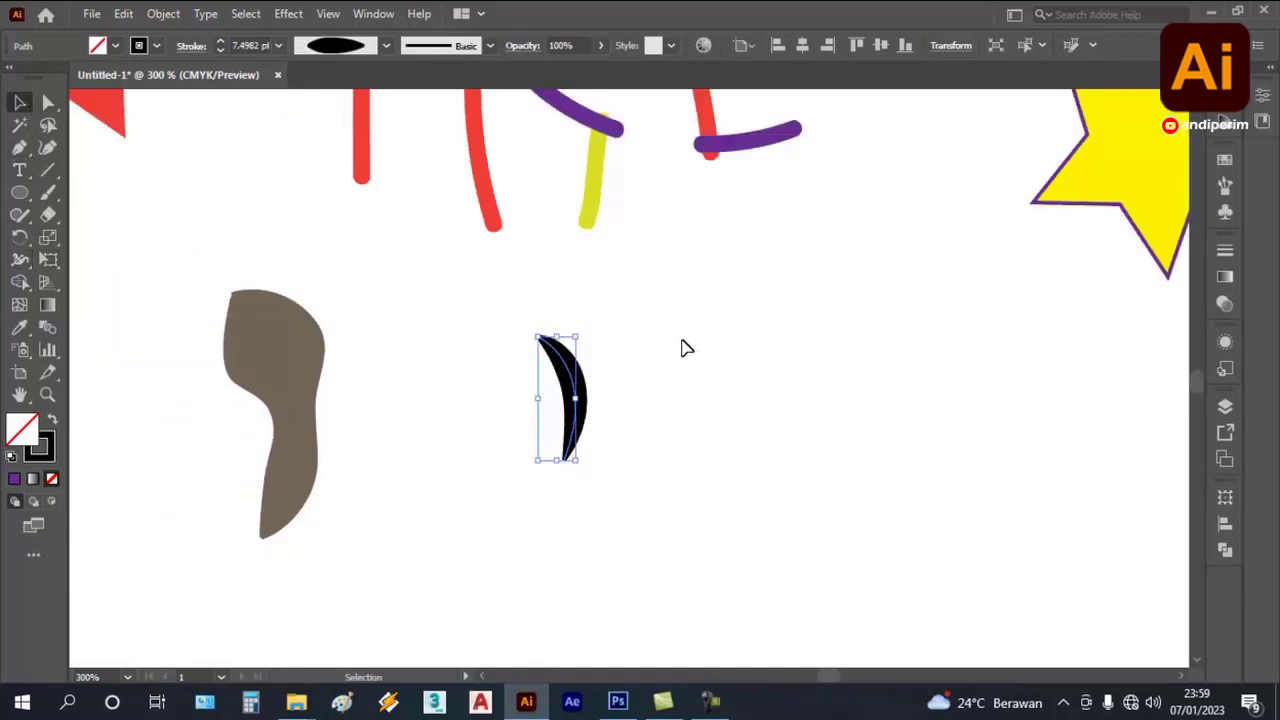
scroll(690, 348, up, 1)
scroll(357, 373, down, 1)
scroll(603, 376, up, 1)
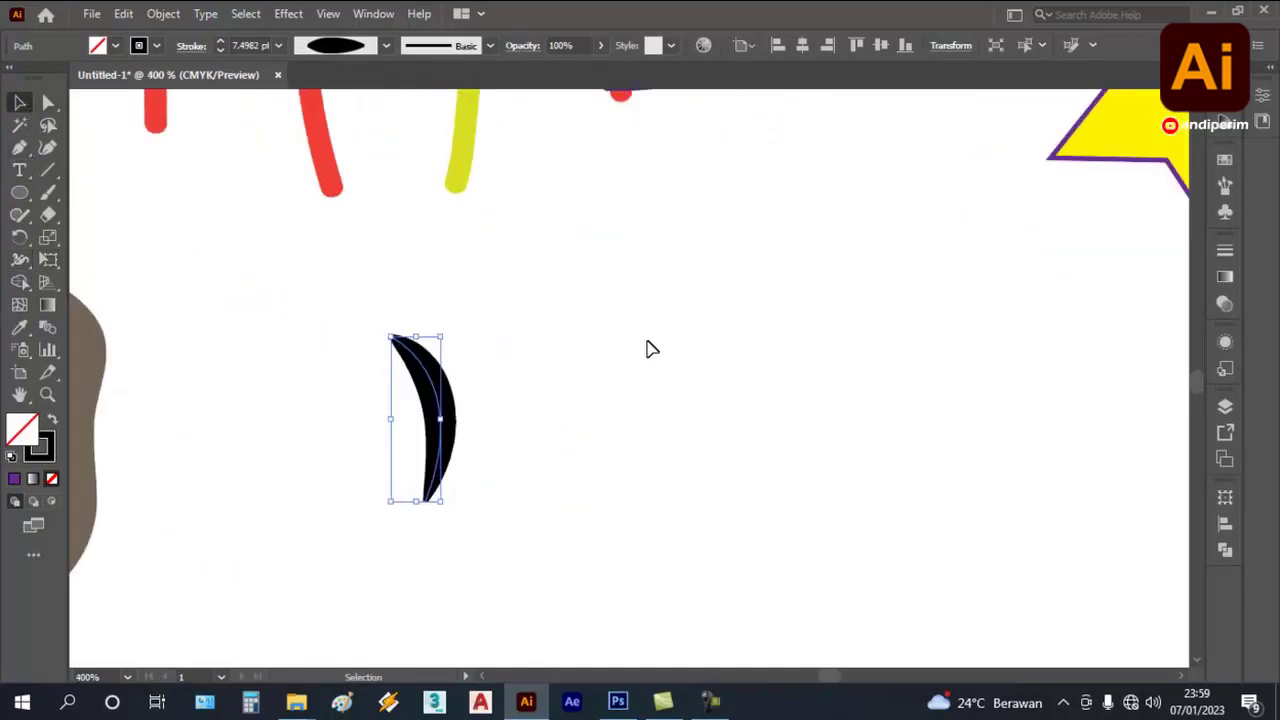
scroll(223, 283, down, 1)
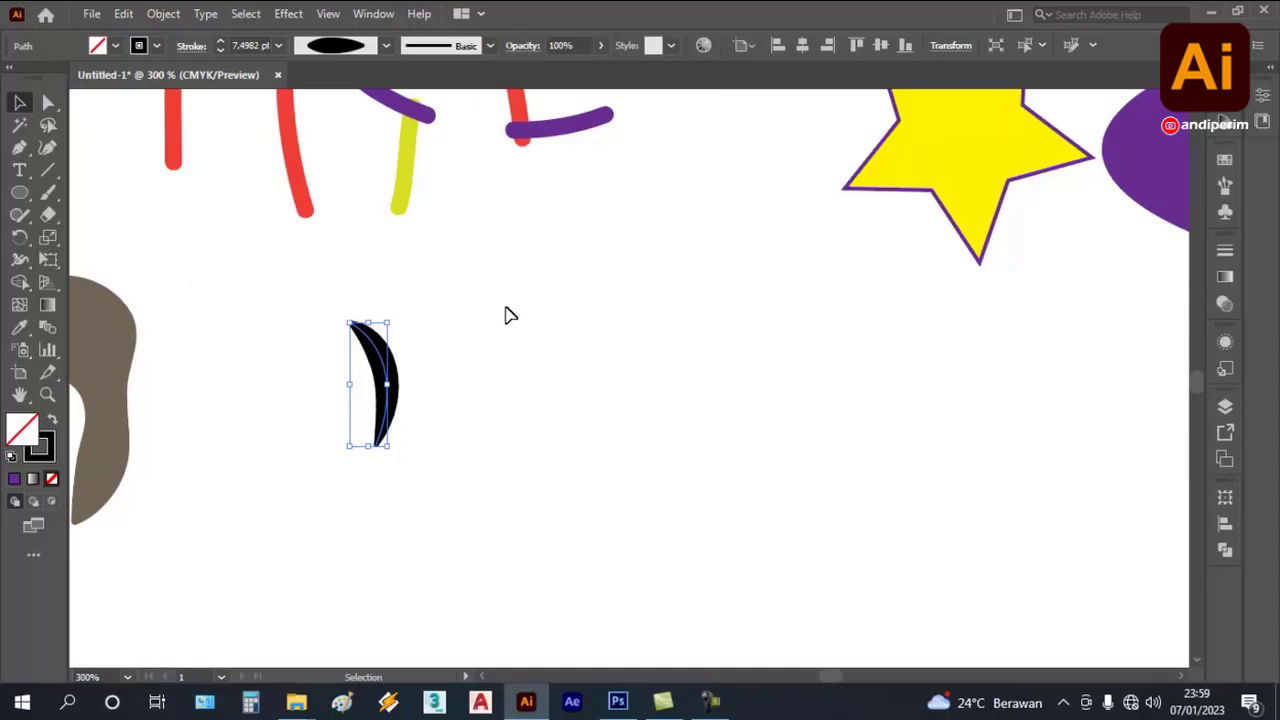
- Duplicate the black crescent twice to the right, making a row of three evenly spaced crescents
key(ctrl+shift+a)
key(ctrl+z)
click(511, 312)
key(ctrl+z)
drag(400, 380, 450, 377)
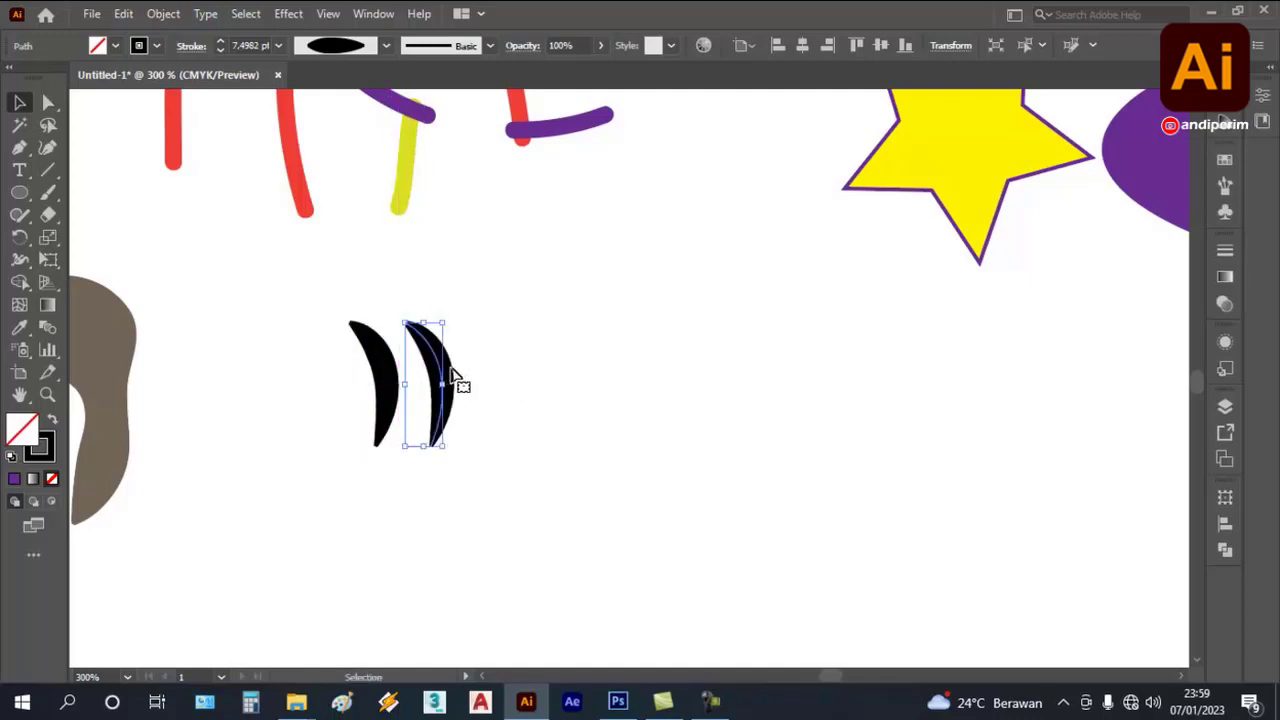
key(a)
key(v)
drag(457, 379, 513, 372)
scroll(537, 400, down, 3)
scroll(533, 370, up, 3)
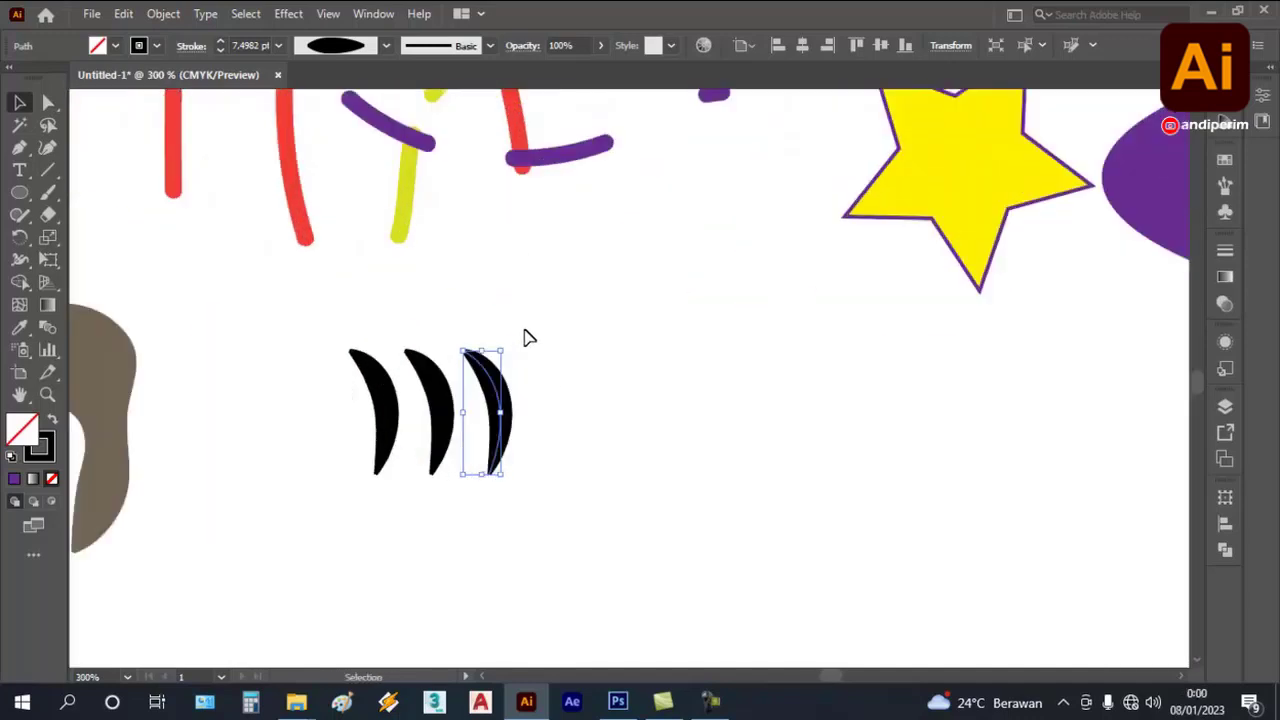
- Select all three black crescents, move them together slightly down and to the right, and deselect them
scroll(512, 333, down, 2)
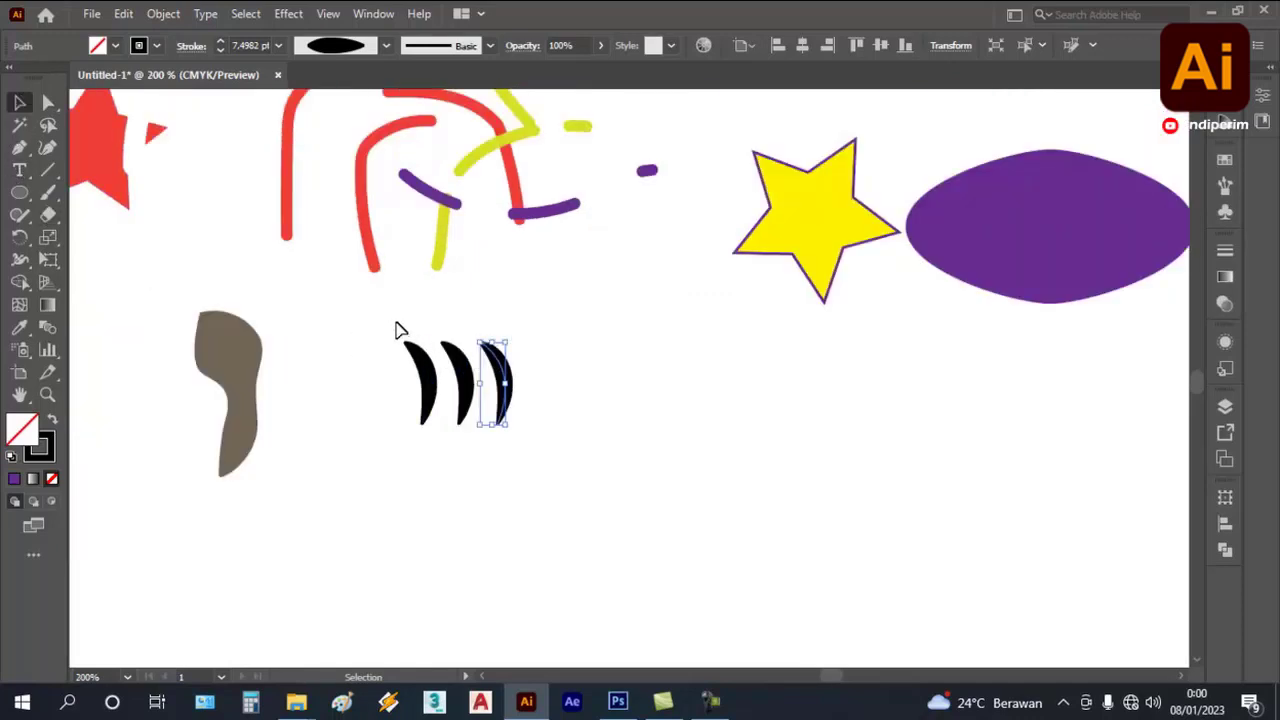
drag(398, 330, 563, 449)
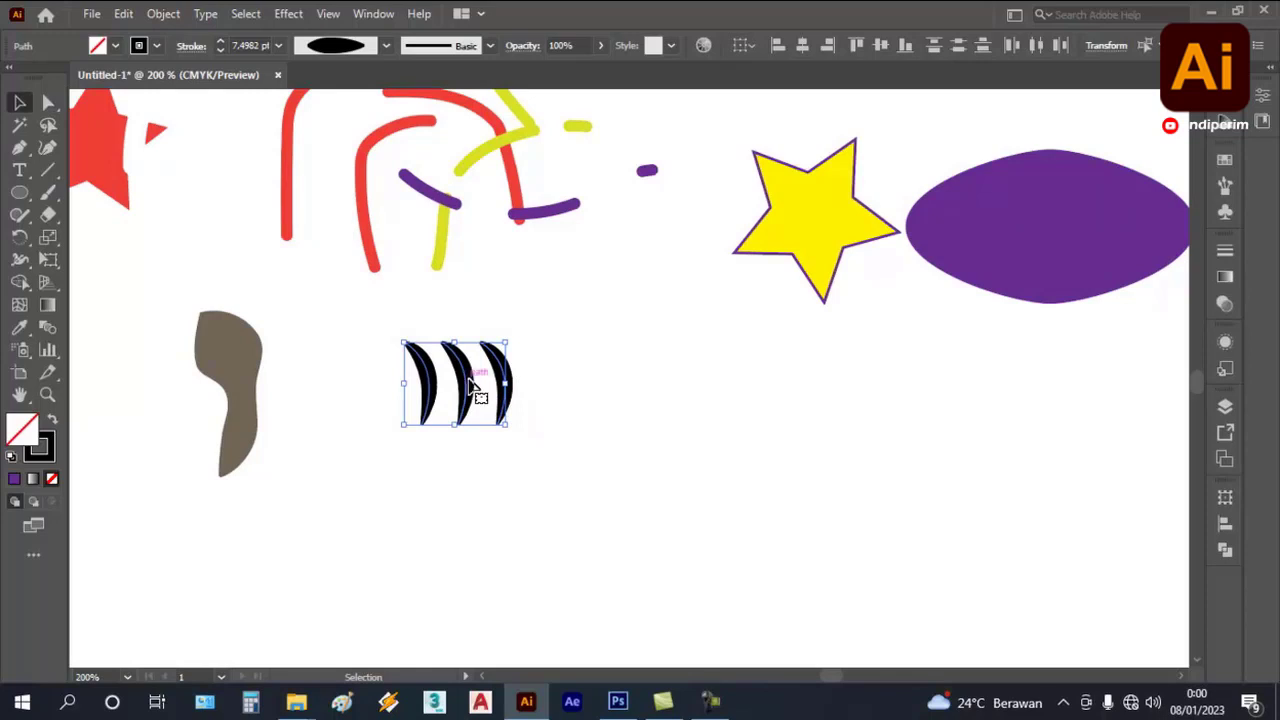
drag(472, 385, 515, 418)
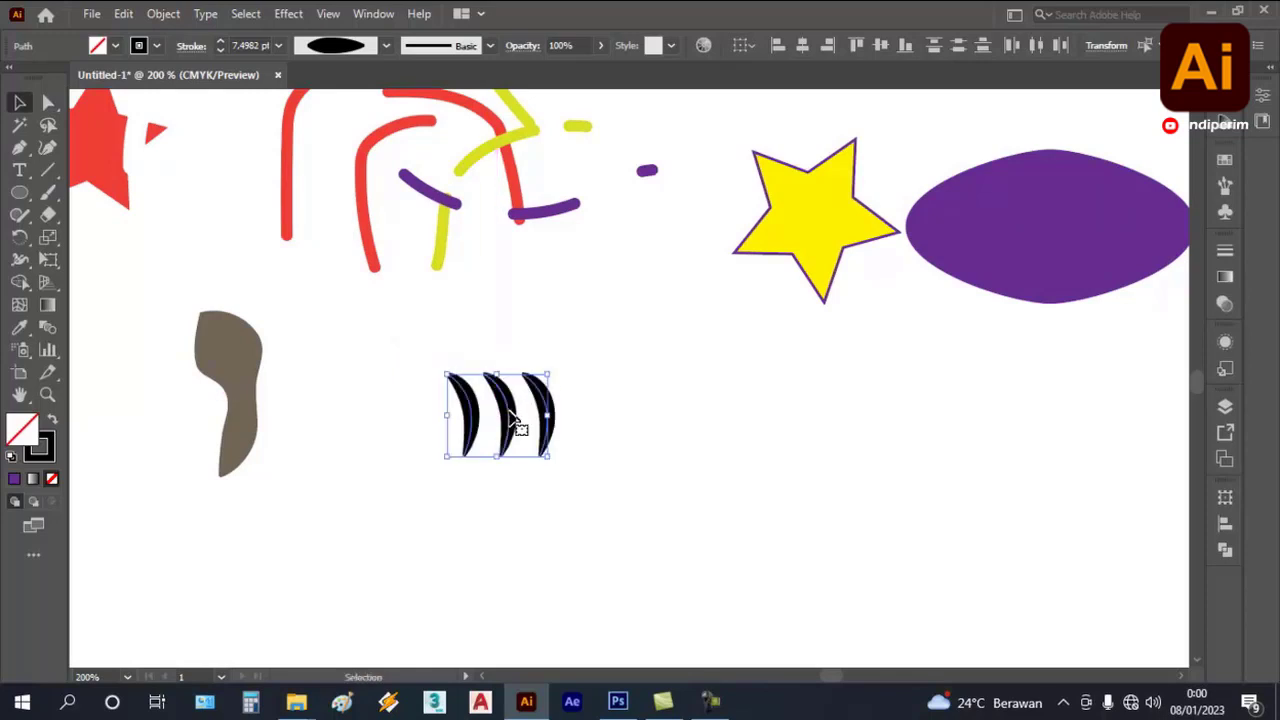
click(563, 332)
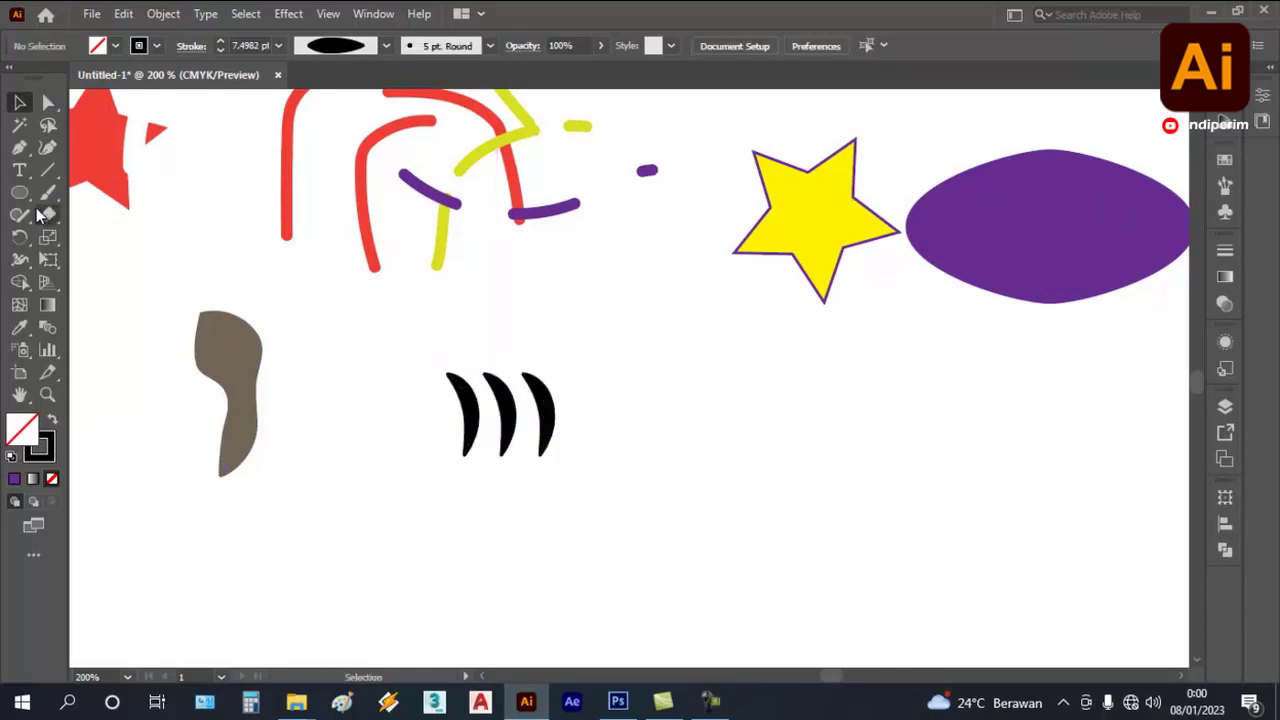
- Draw the straight, upward-slanting top edge of an eye between the brown shape and the crescents with the Pen tool
click(19, 147)
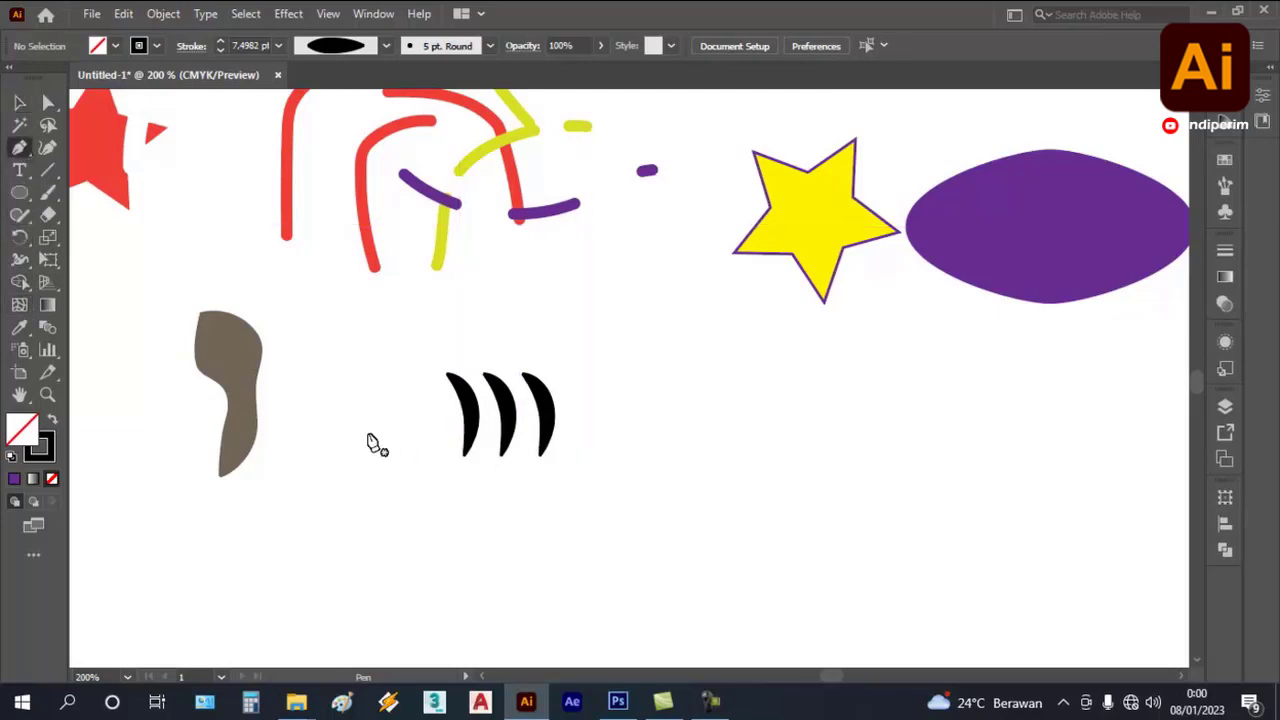
scroll(457, 450, down, 1)
scroll(393, 441, up, 1)
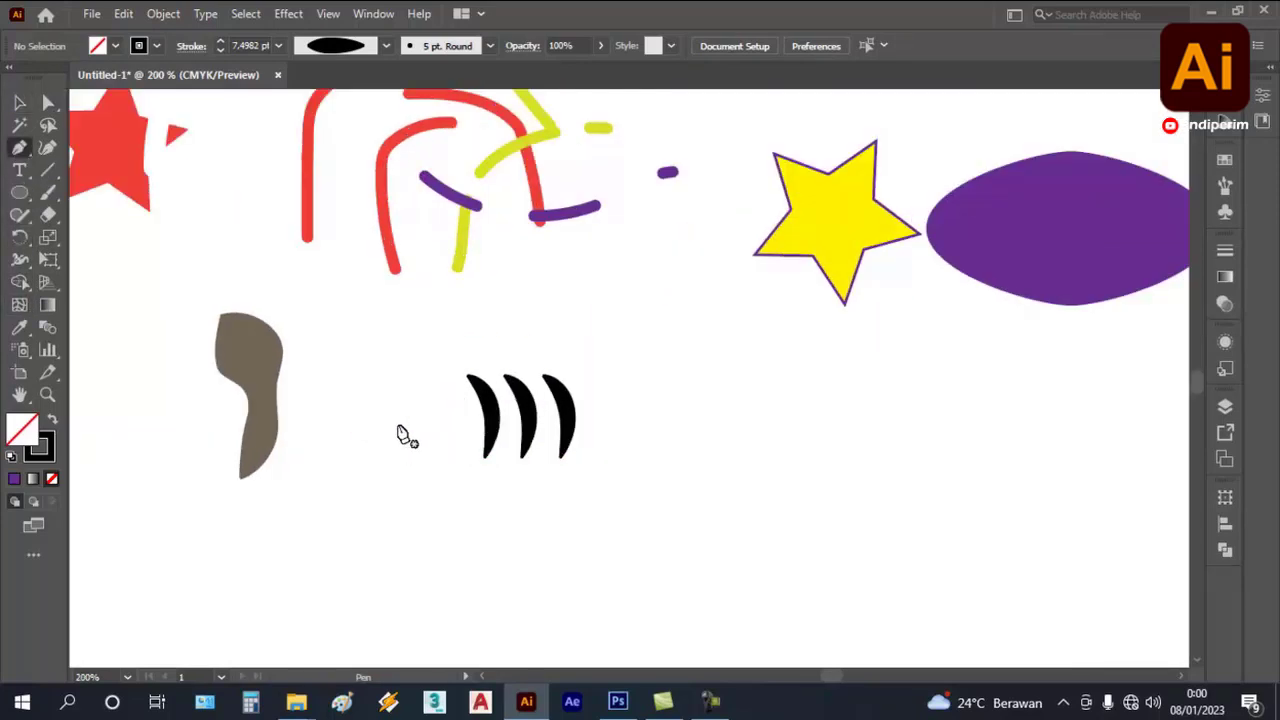
click(381, 418)
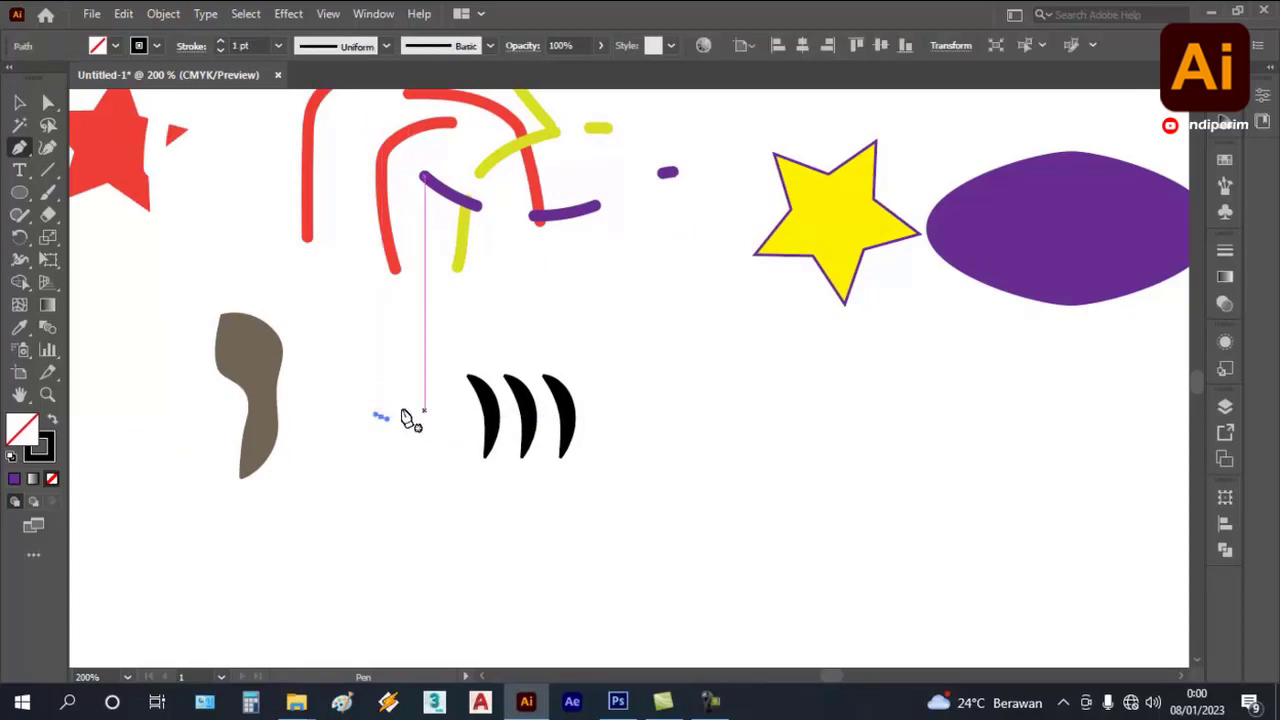
click(22, 147)
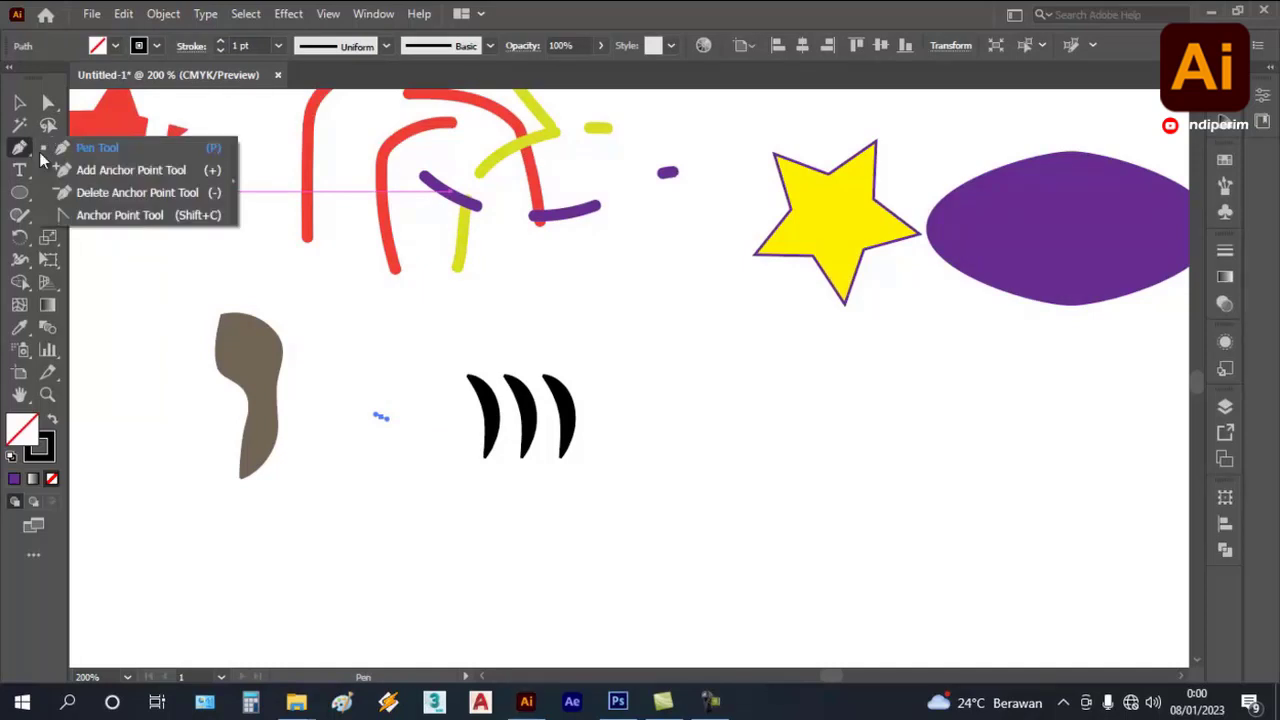
click(361, 425)
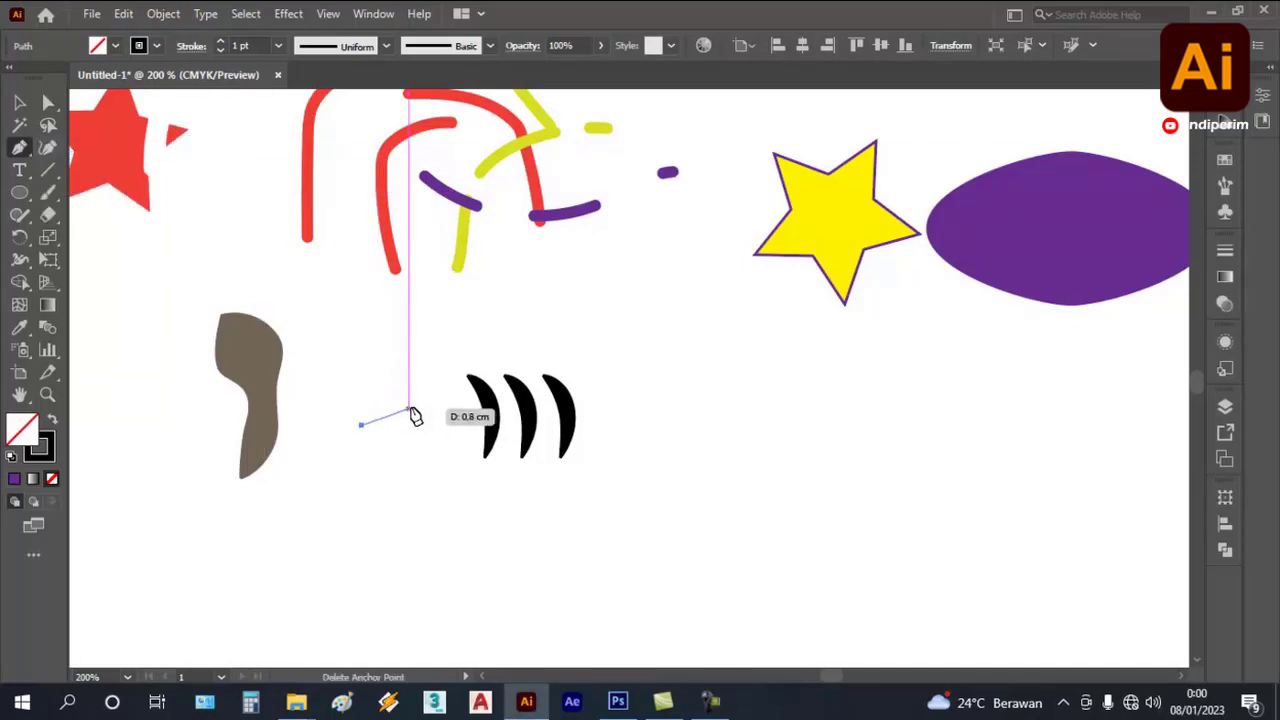
click(416, 406)
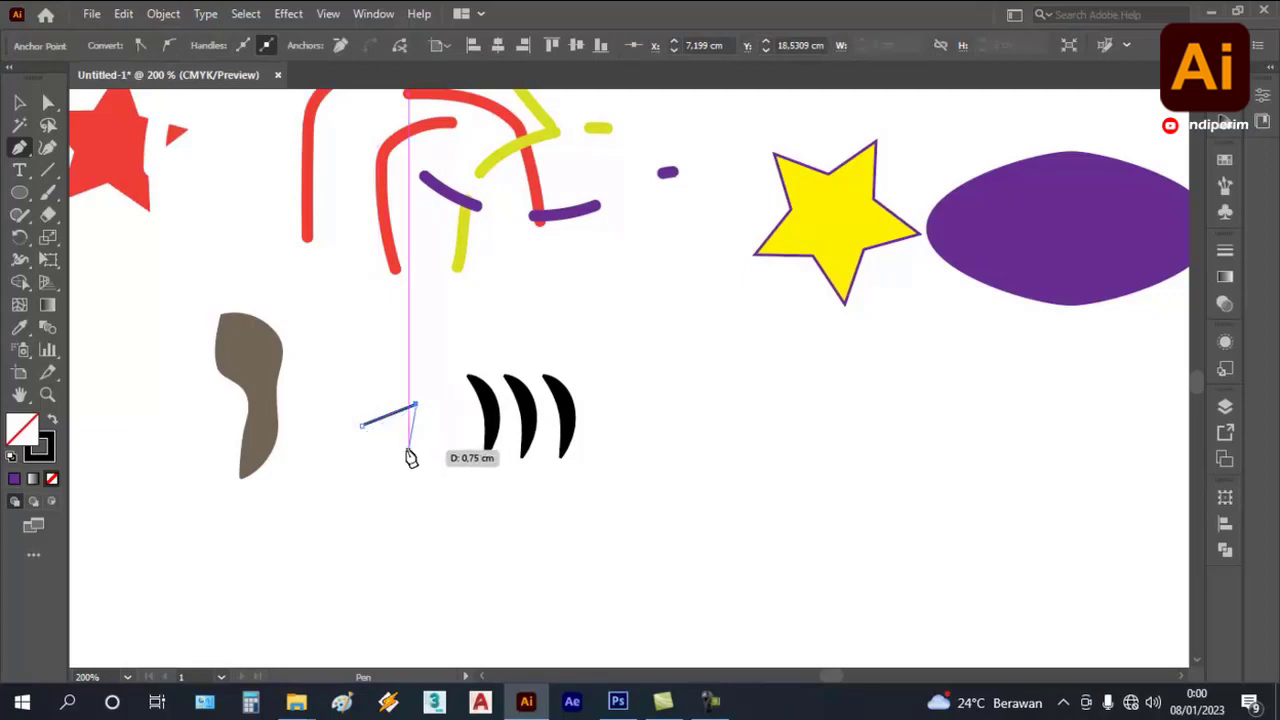
- Close the eye outline with a shallow curved lower edge, undoing the first curve that reached too low, and deselect it
click(408, 449)
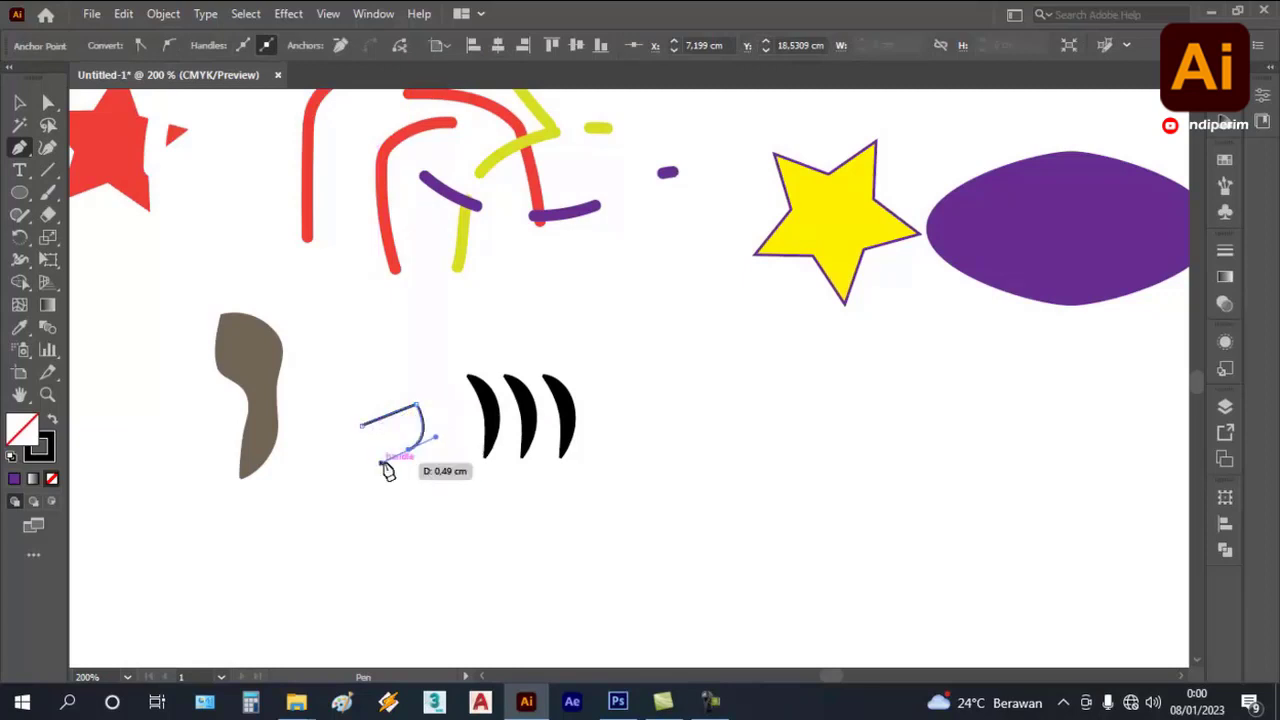
key(ctrl+z)
mouse_move(395, 437)
mouse_down()
mouse_move(365, 441)
mouse_move(373, 431)
mouse_up()
click(412, 402)
key(v)
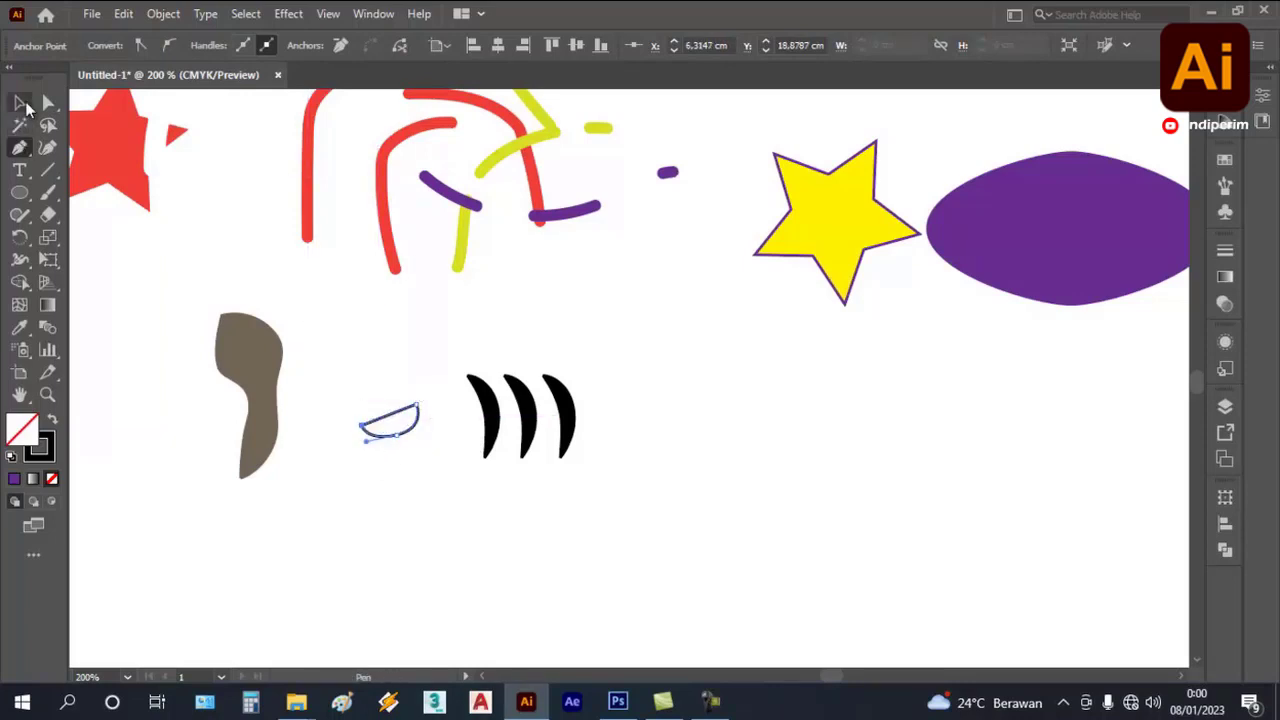
click(330, 277)
- Draw a small circular pupil inside the eye outline with the Ellipse tool, fill it with black and deselect it
key(l)
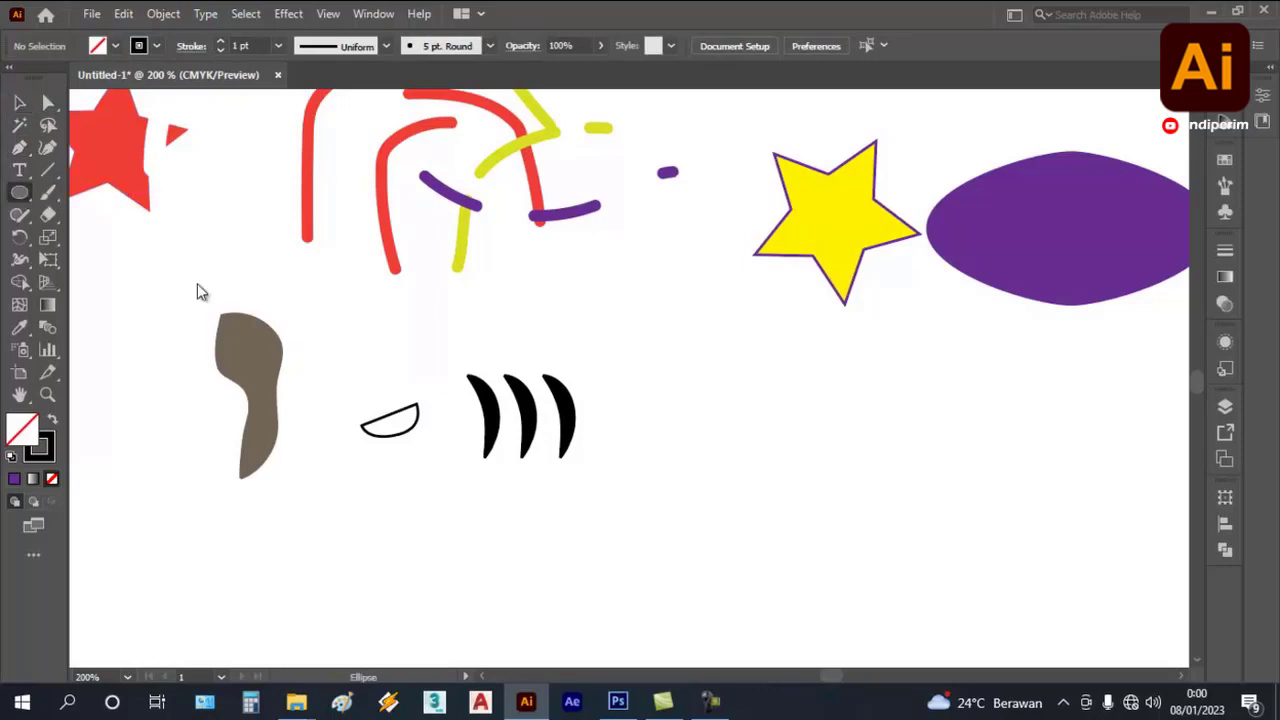
scroll(420, 431, up, 2)
drag(352, 390, 377, 411)
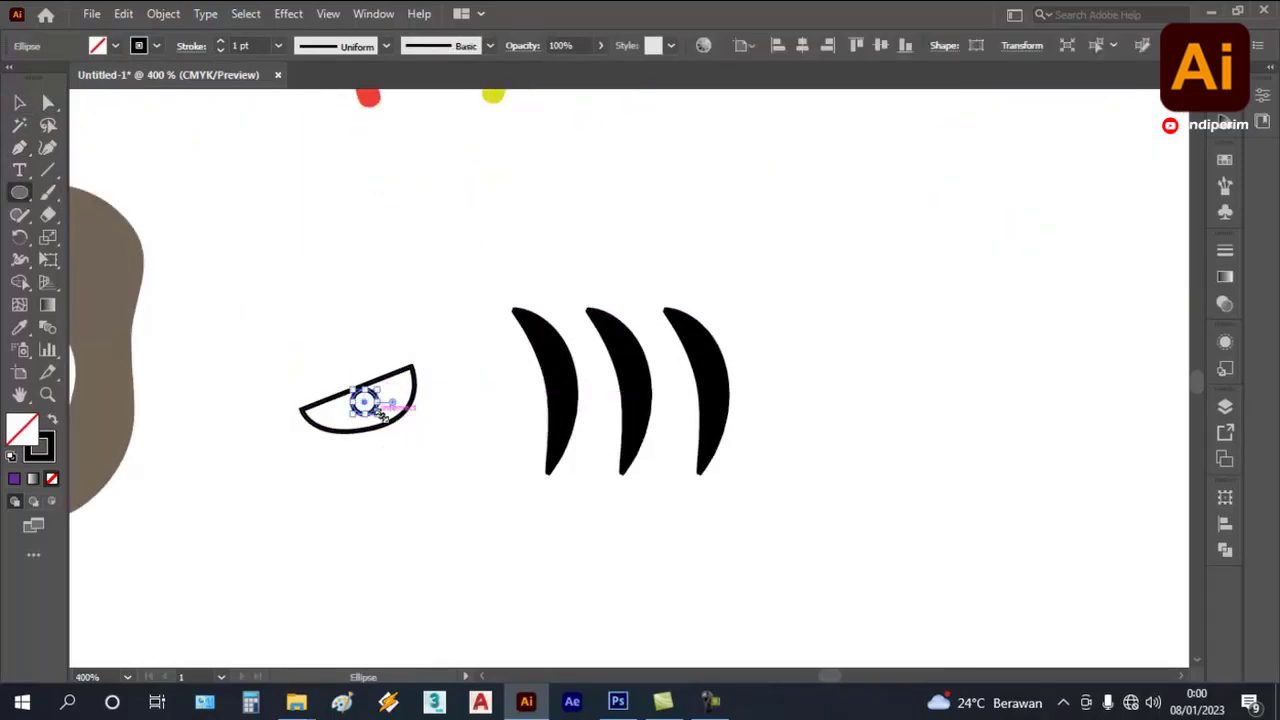
click(114, 46)
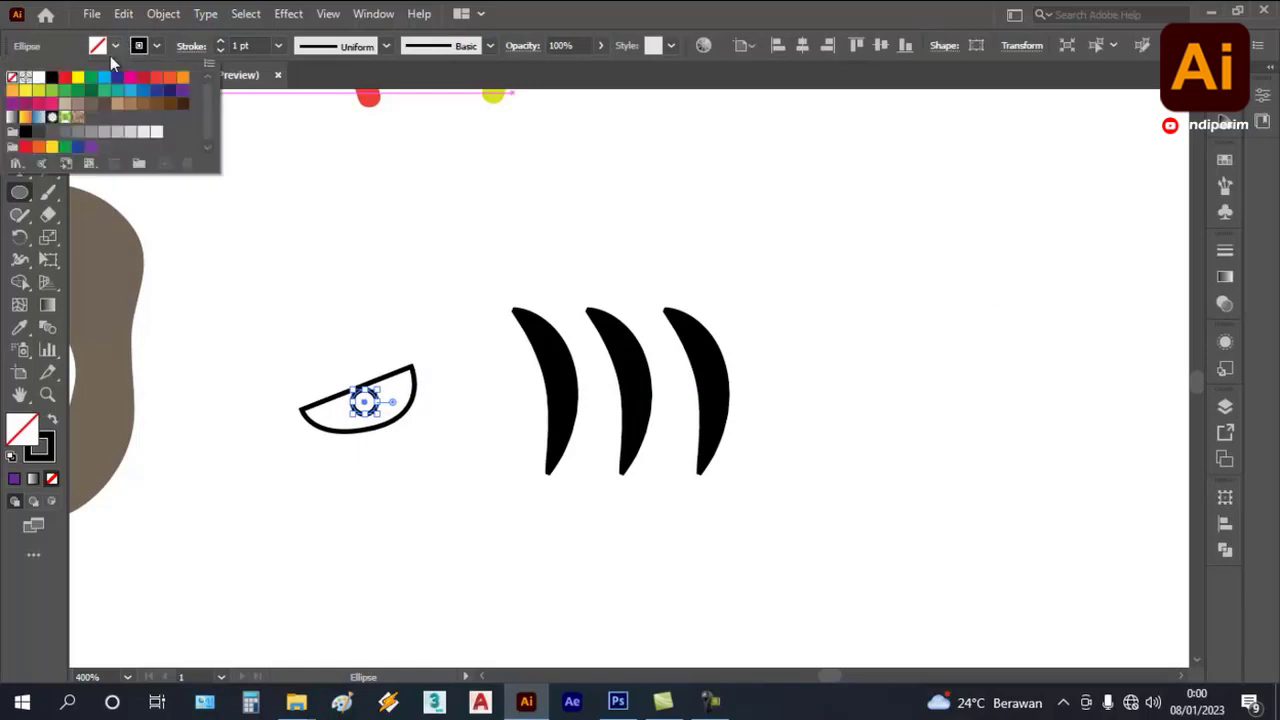
click(52, 81)
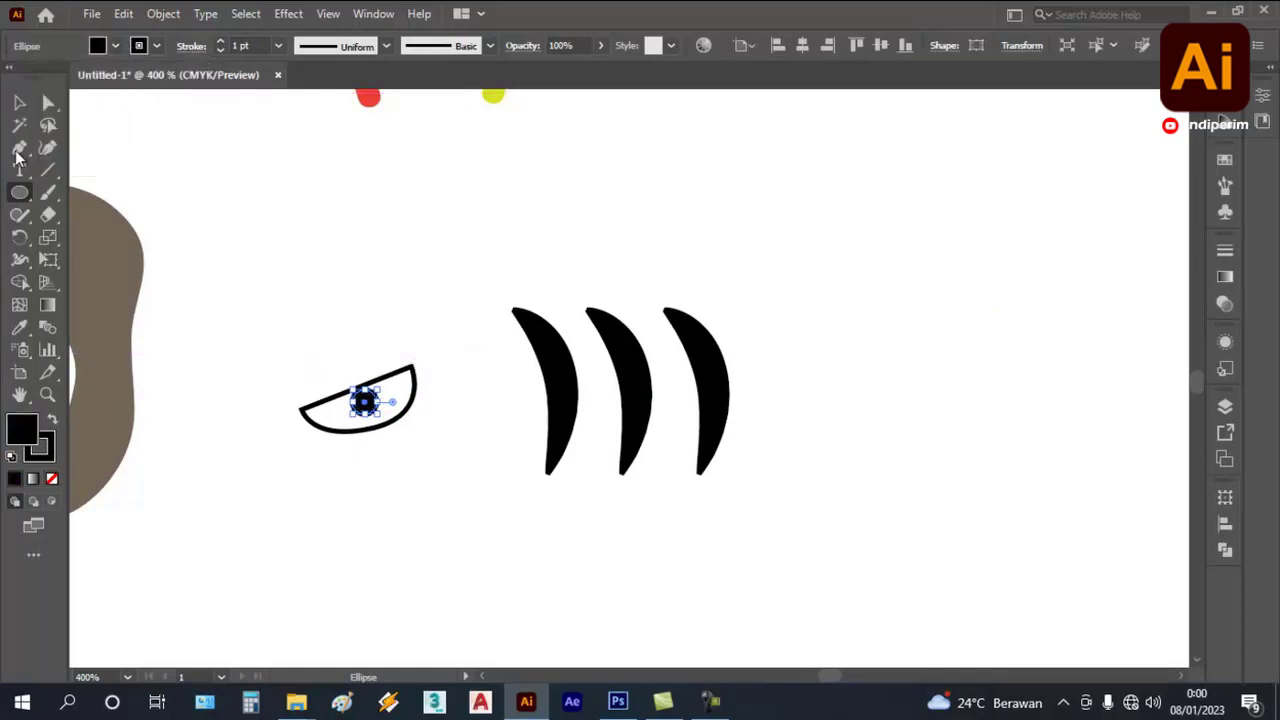
click(19, 102)
scroll(505, 435, down, 3)
click(509, 329)
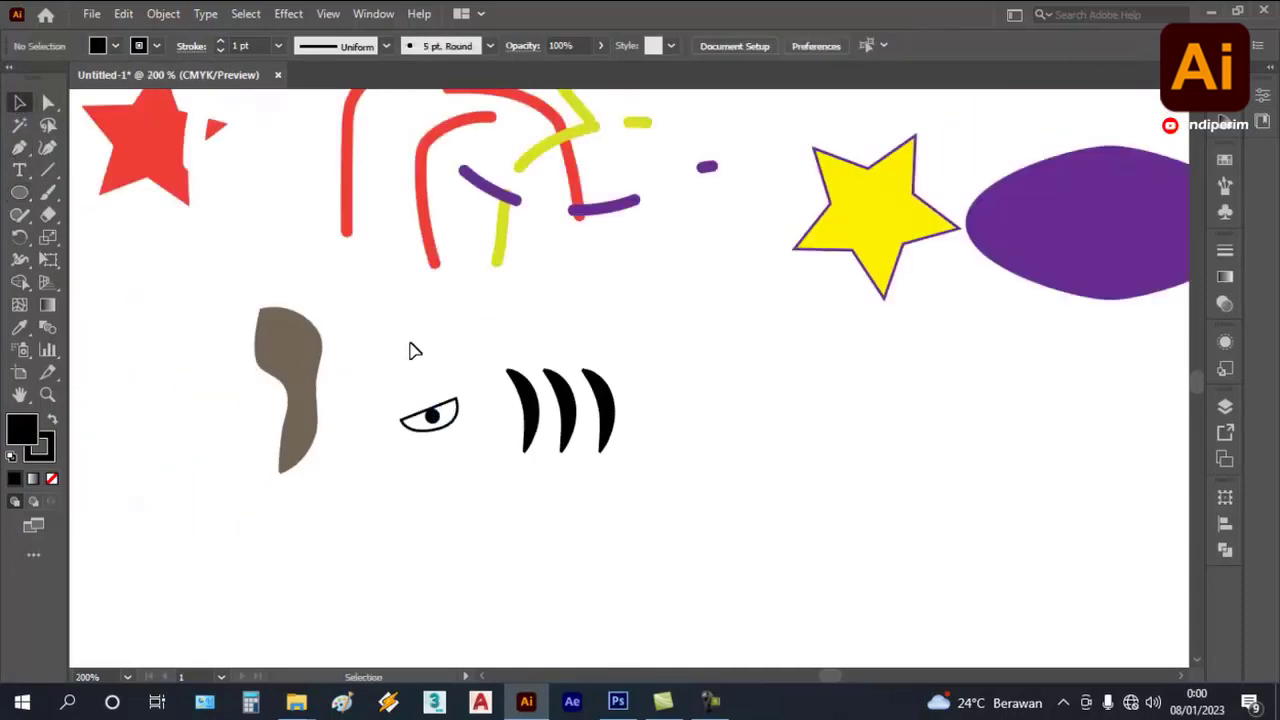
mouse_move(392, 322)
mouse_down()
mouse_move(486, 437)
mouse_move(756, 544)
mouse_up()
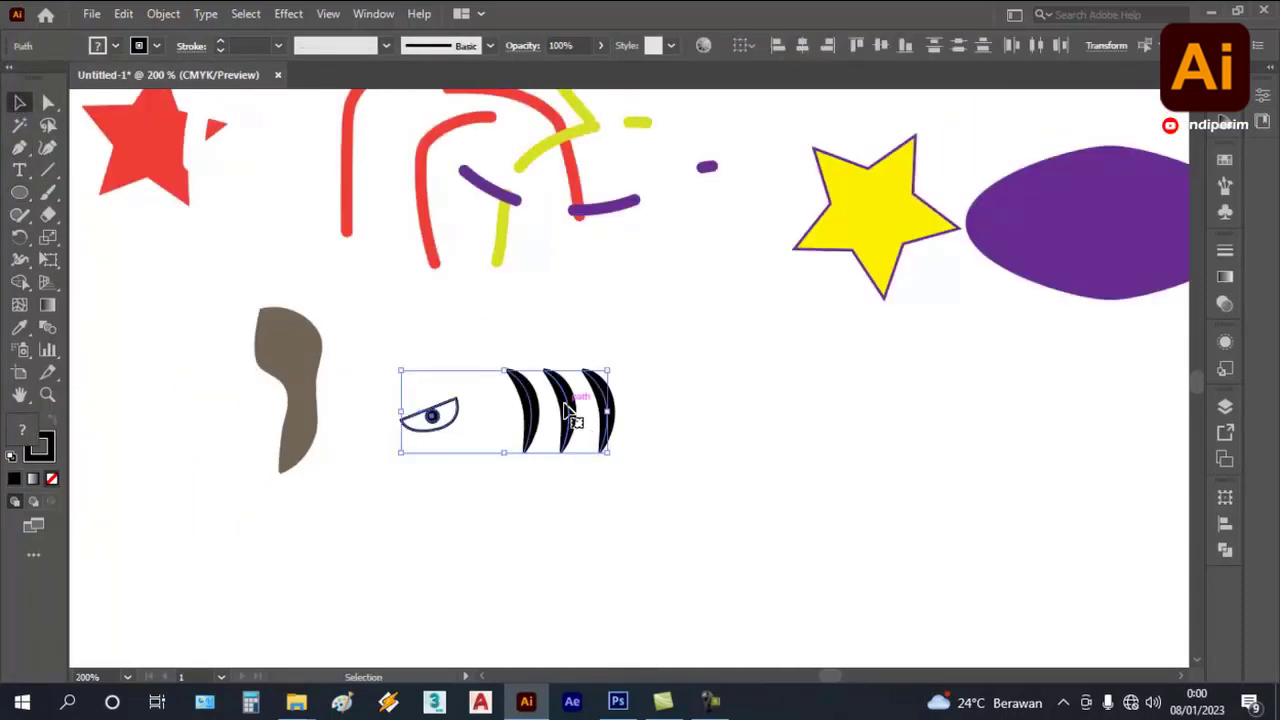
scroll(562, 517, down, 1)
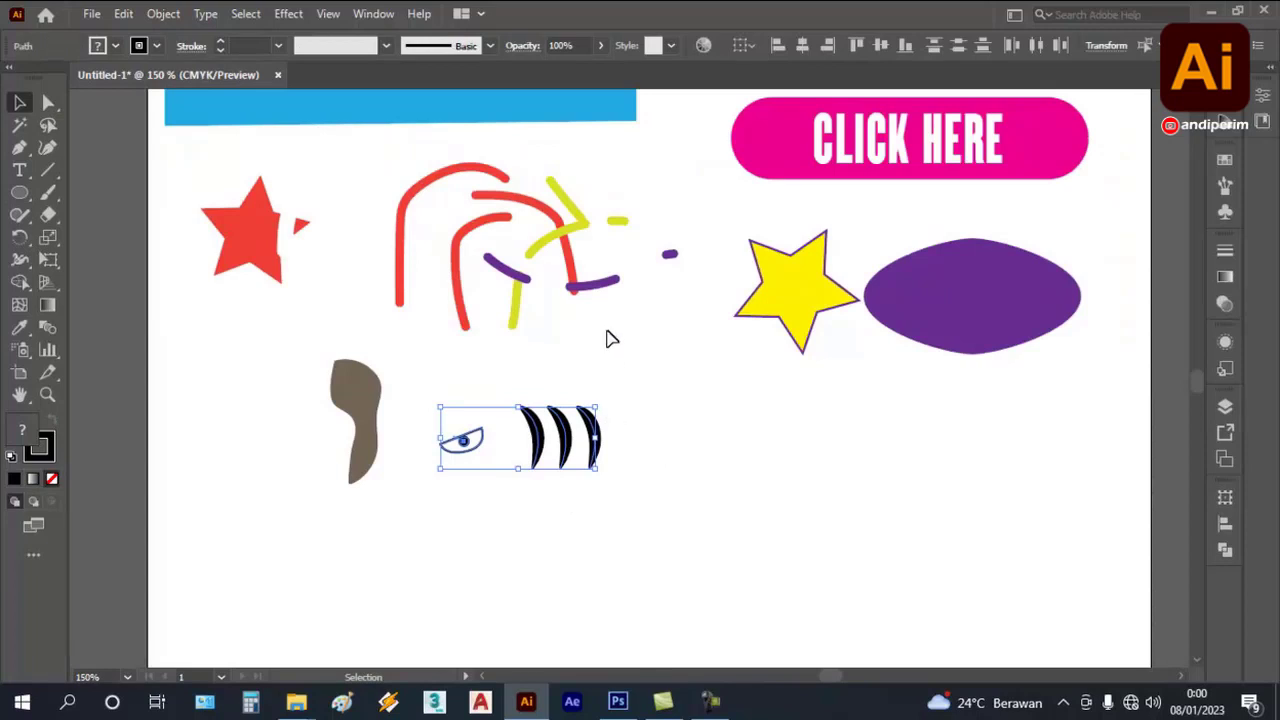
click(615, 363)
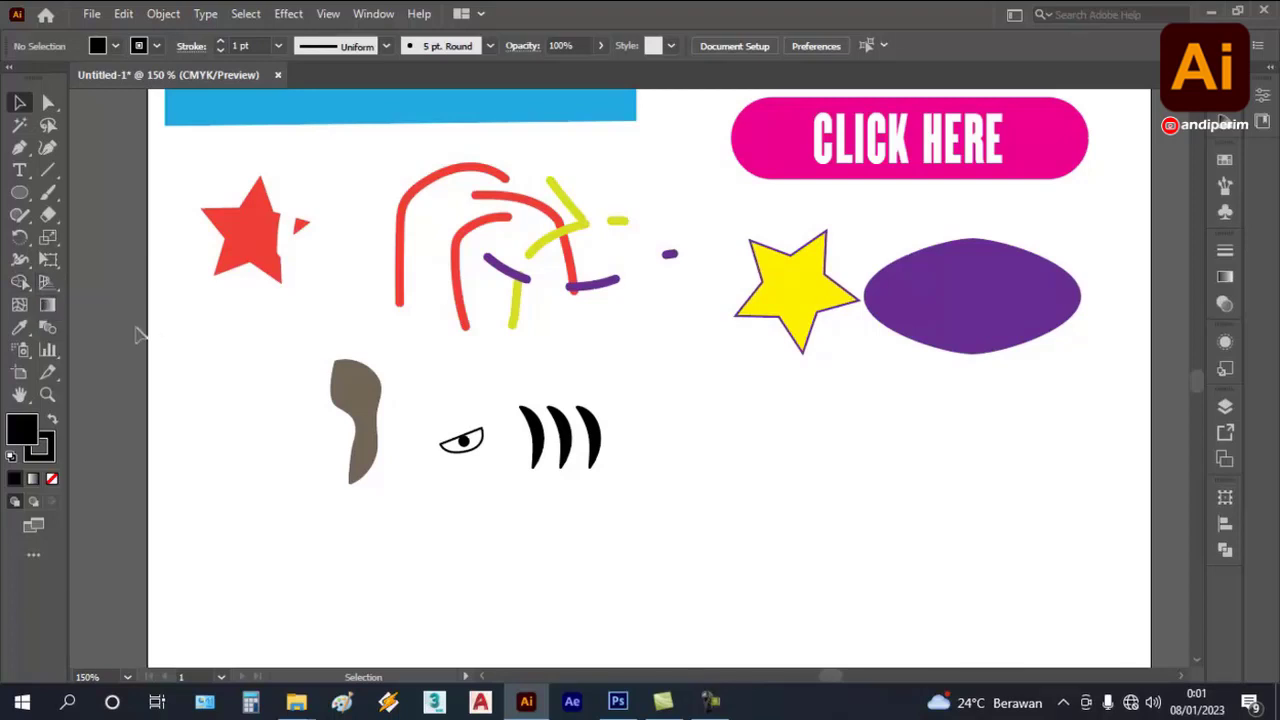
- Draw an upright rectangle with no fill and a black 1 pt stroke beside the brown shape with the Rectangle tool
click(19, 192)
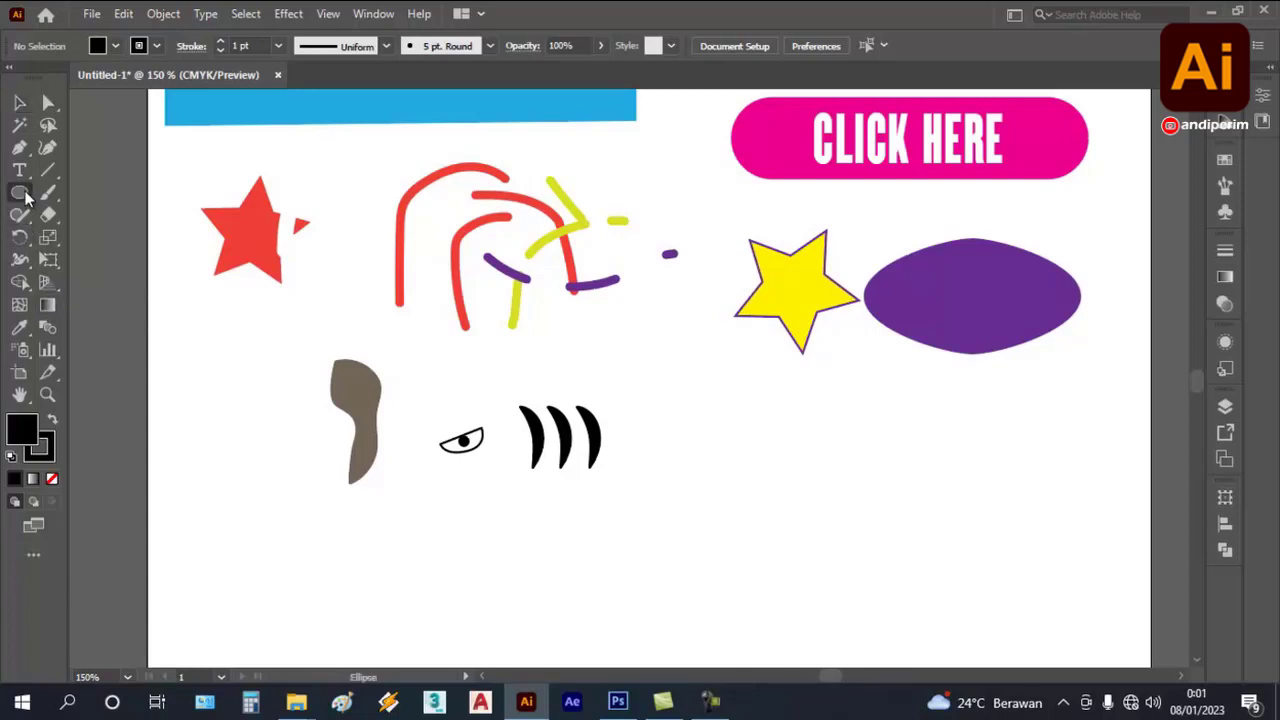
click(84, 195)
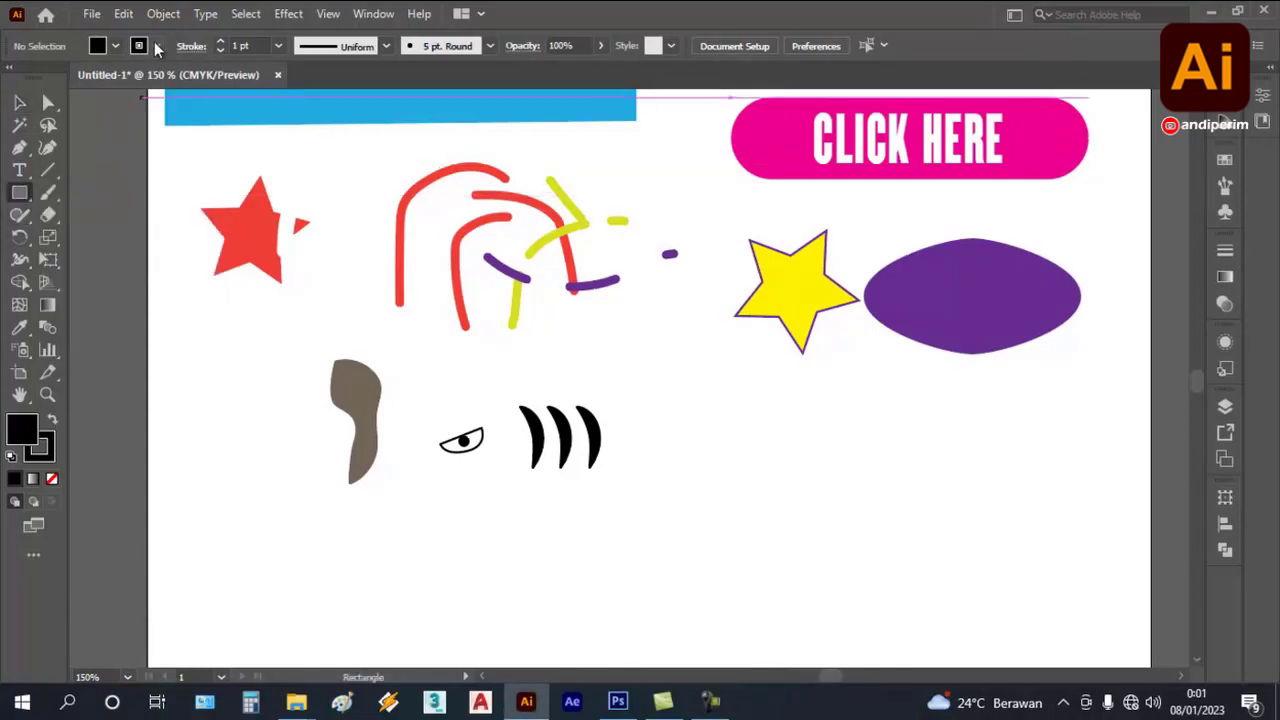
click(104, 50)
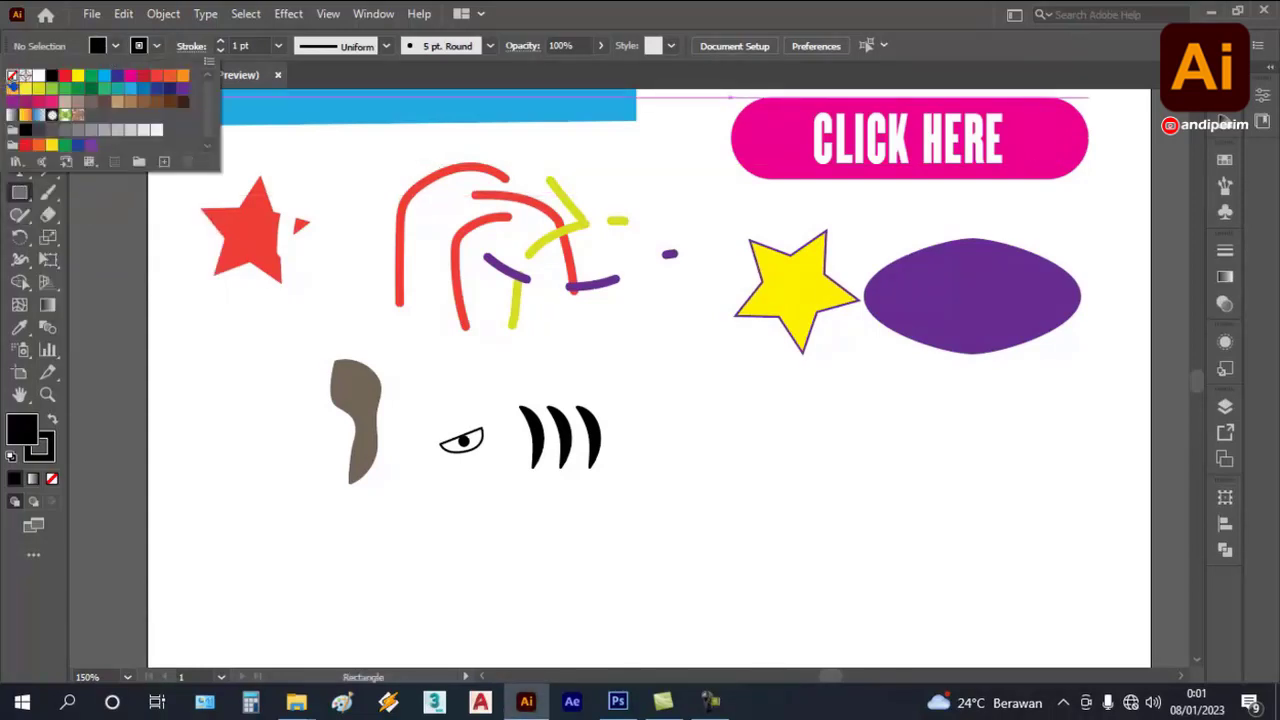
click(12, 75)
click(200, 375)
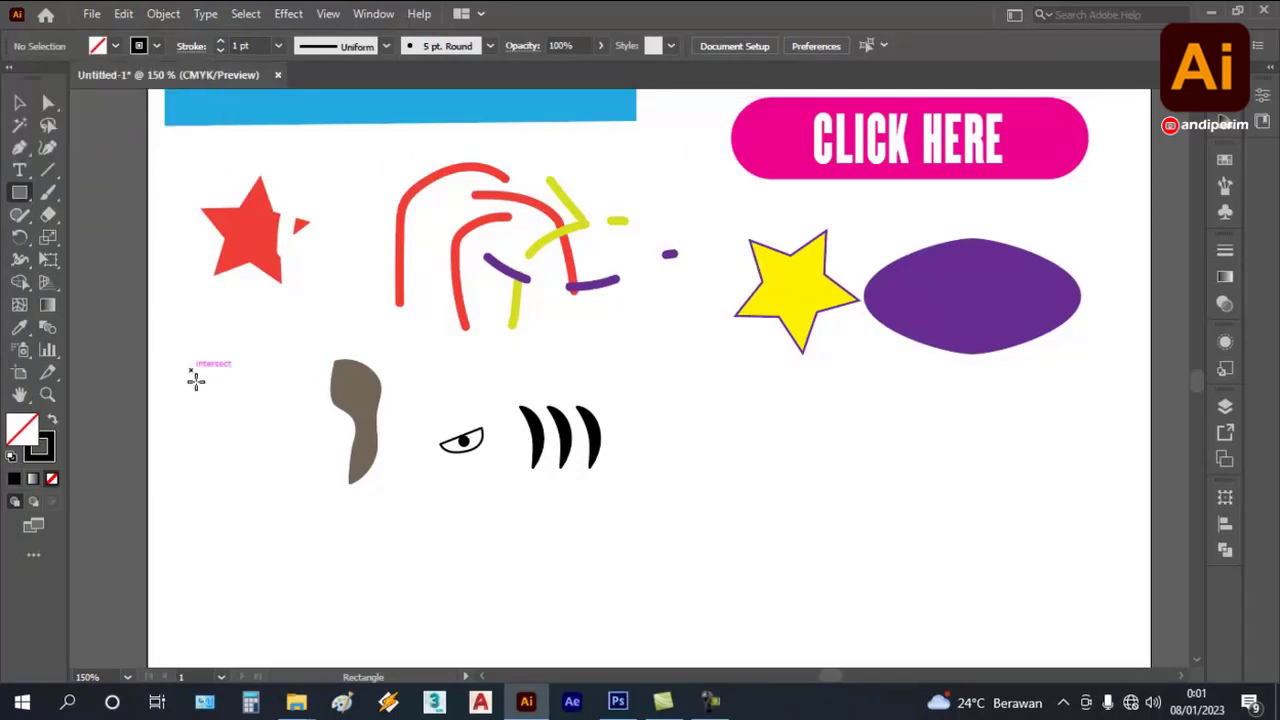
drag(191, 370, 289, 490)
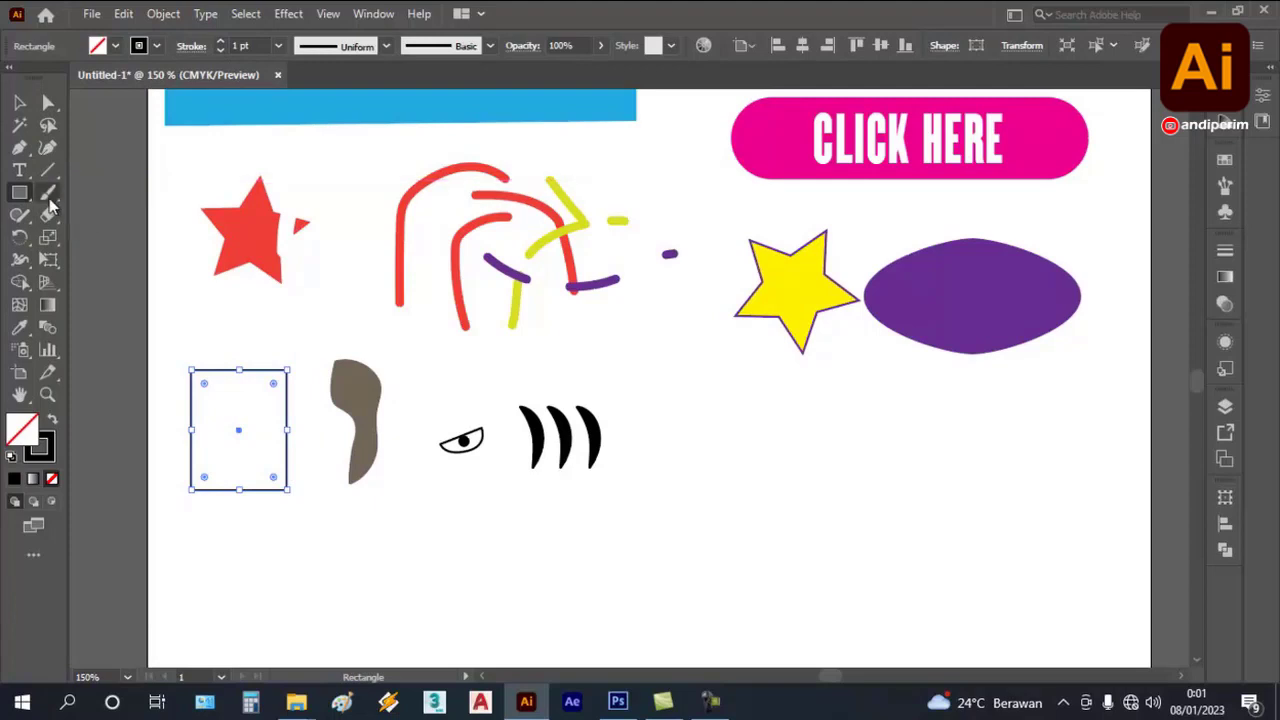
- Draw an upright ellipse overlapping the rectangle's lower-right corner with the Ellipse tool and deselect it
drag(22, 195, 96, 237)
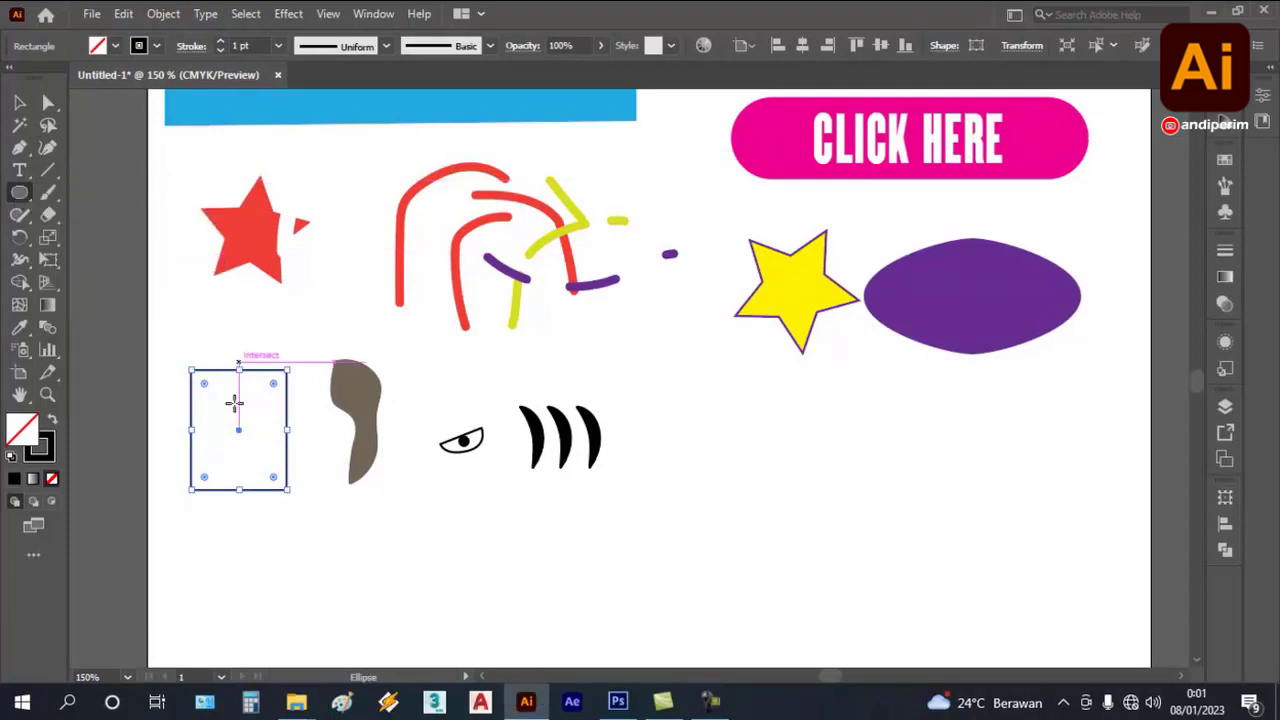
drag(314, 539, 222, 427)
scroll(166, 533, up, 2)
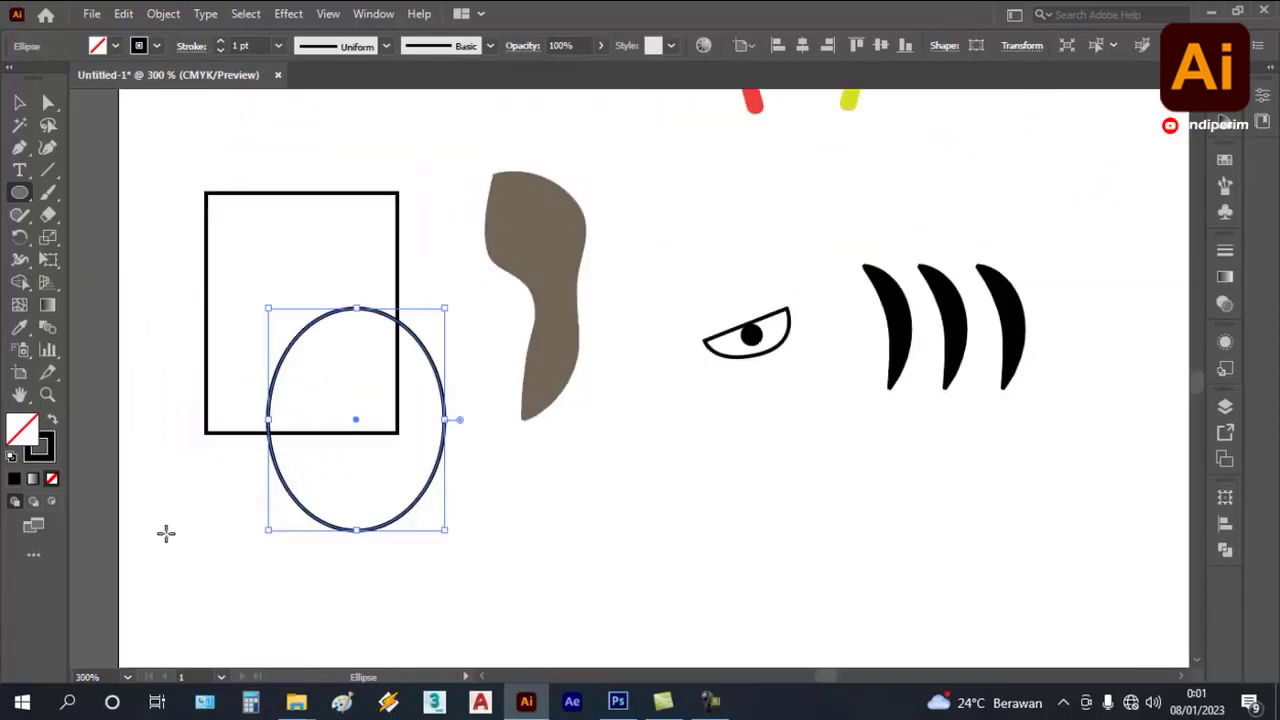
scroll(335, 410, down, 2)
click(20, 106)
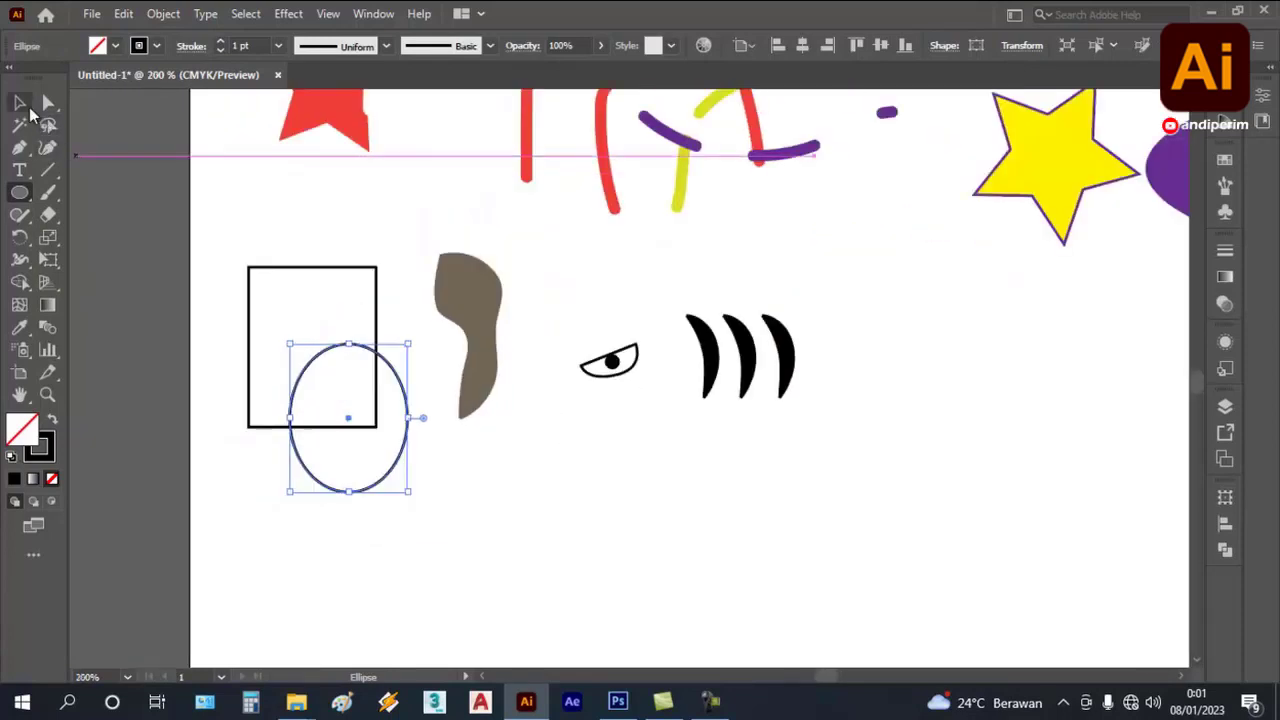
click(296, 245)
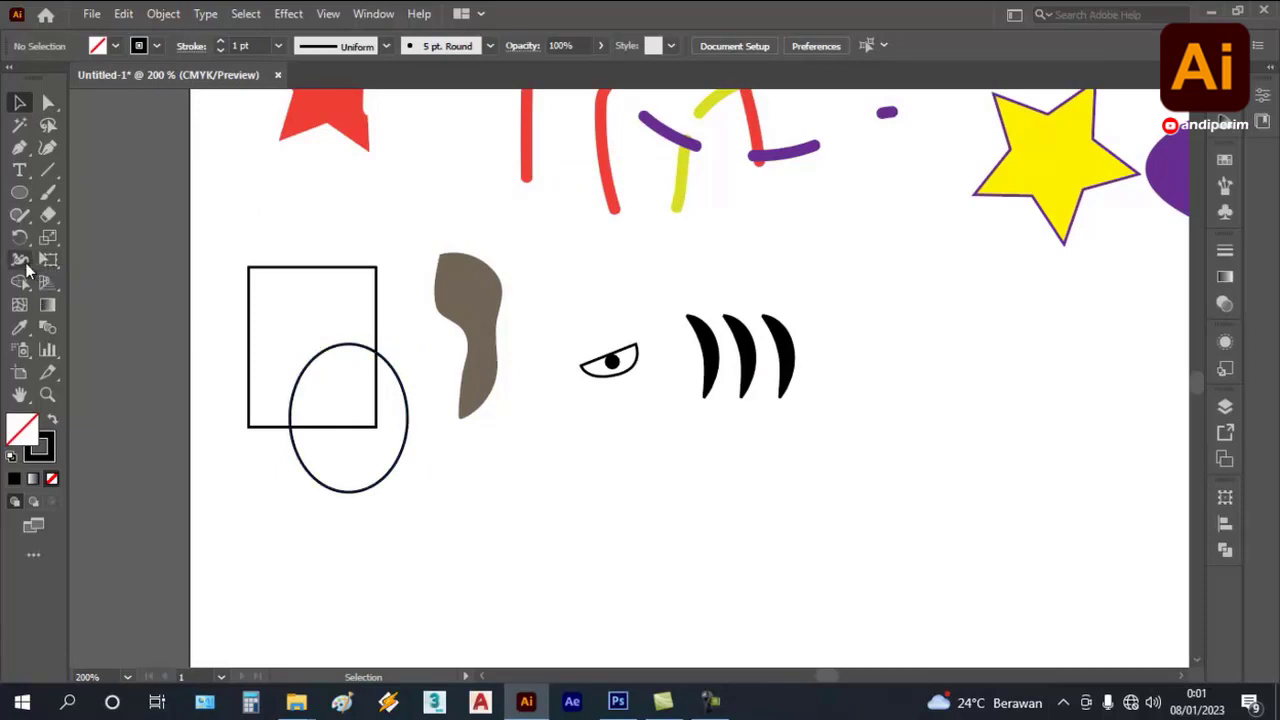
- Select the rectangle and ellipse, split them at their overlap with the Shape Builder tool, and deselect them
click(22, 261)
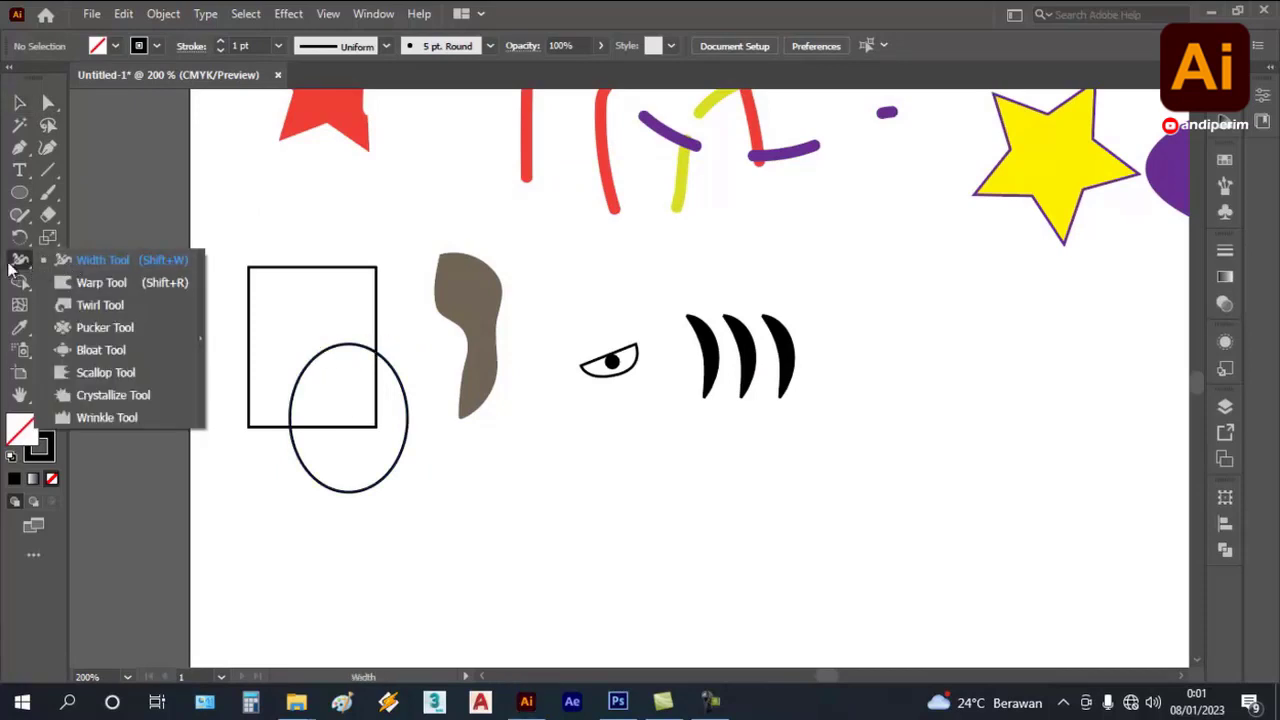
drag(20, 282, 73, 285)
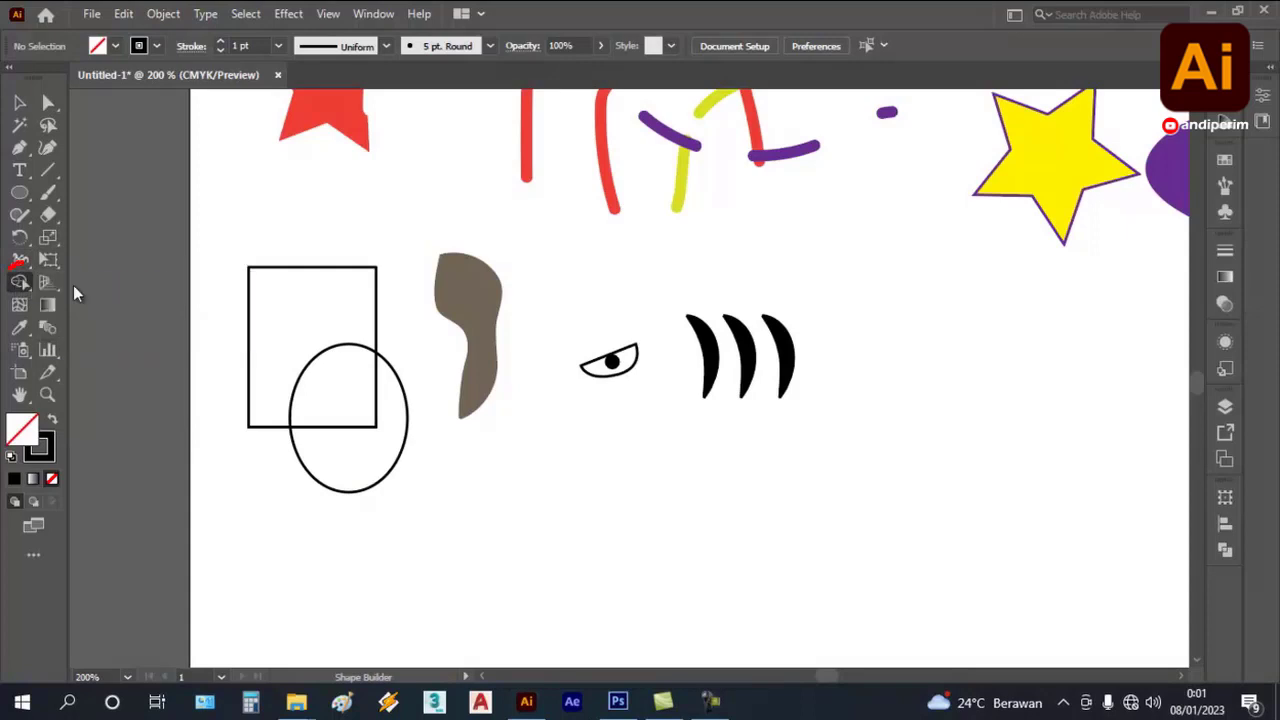
click(19, 103)
drag(250, 307, 418, 485)
click(22, 284)
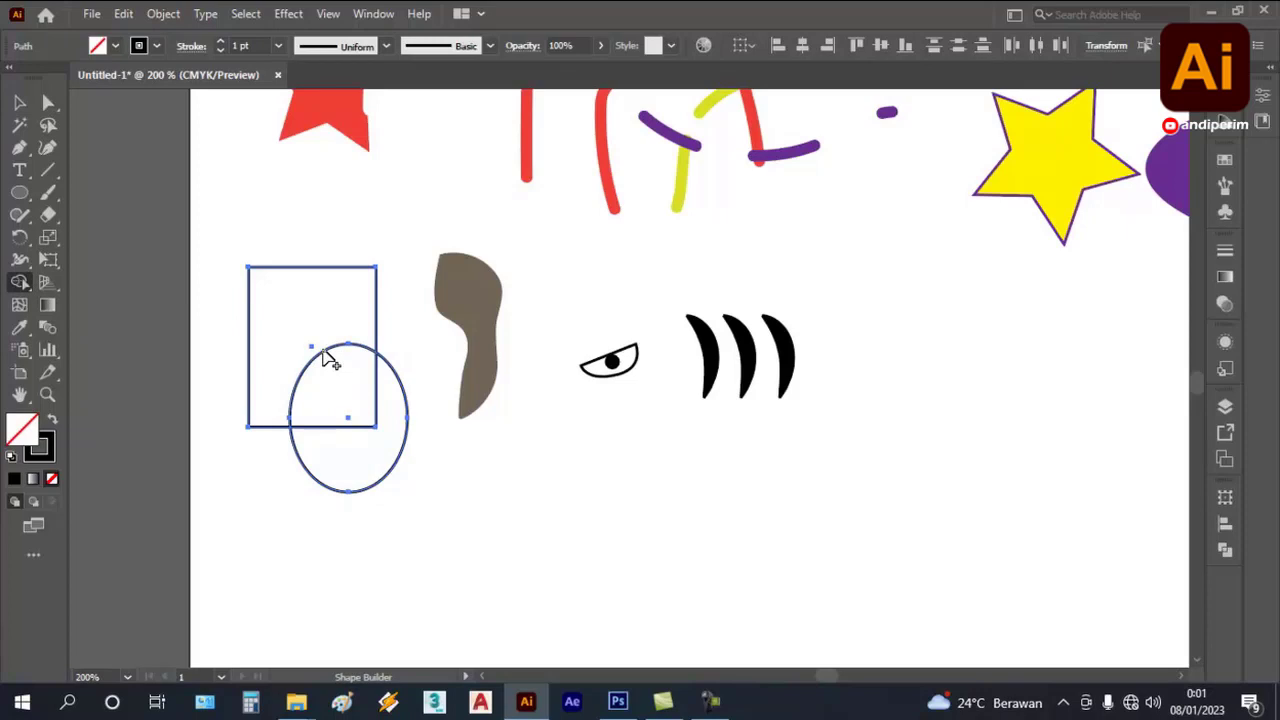
click(19, 102)
click(337, 303)
click(342, 350)
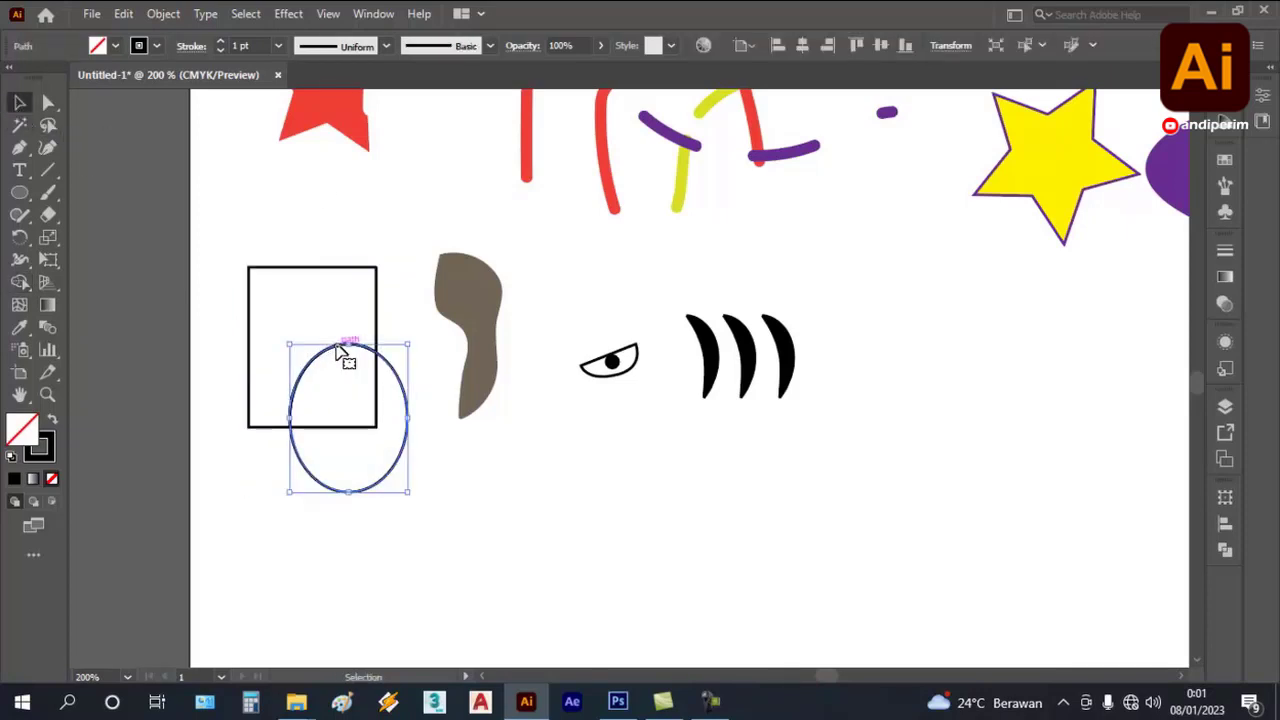
click(376, 246)
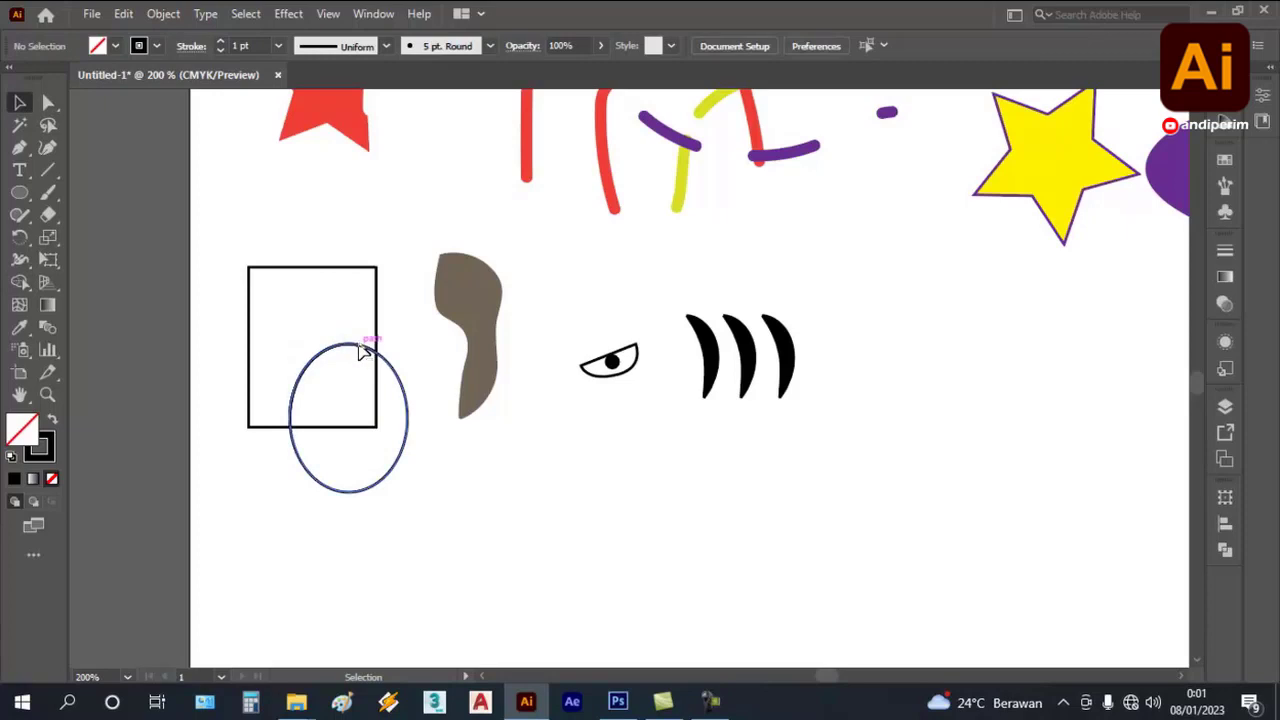
- Try moving the ellipse piece away from the rectangle, then undo the moves, the Shape Builder split and the ellipse itself
drag(362, 353, 371, 364)
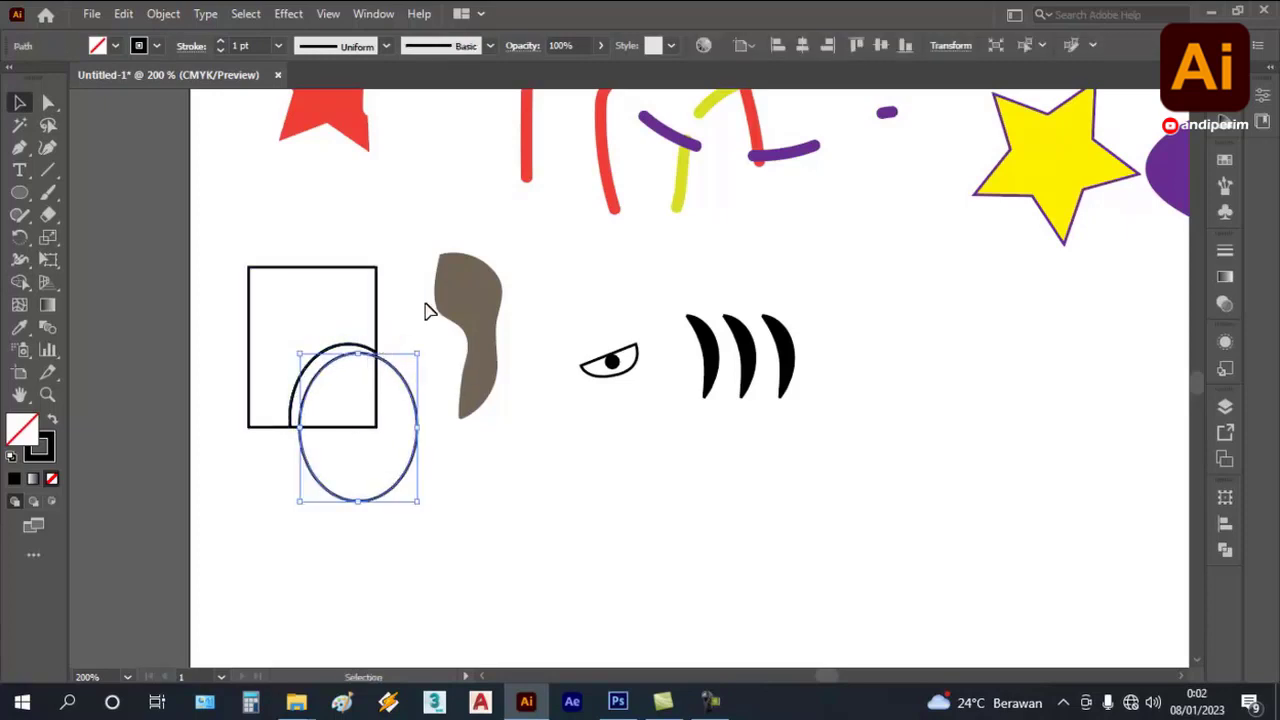
key(ctrl+z)
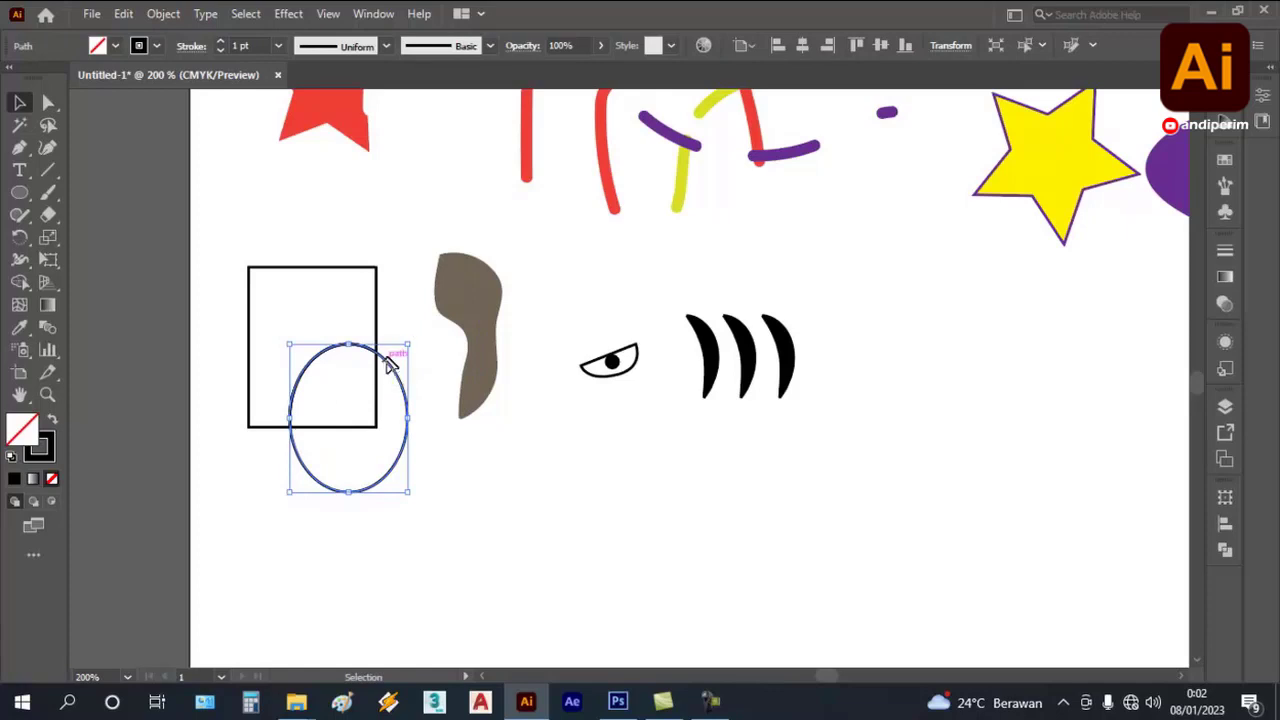
drag(386, 357, 446, 492)
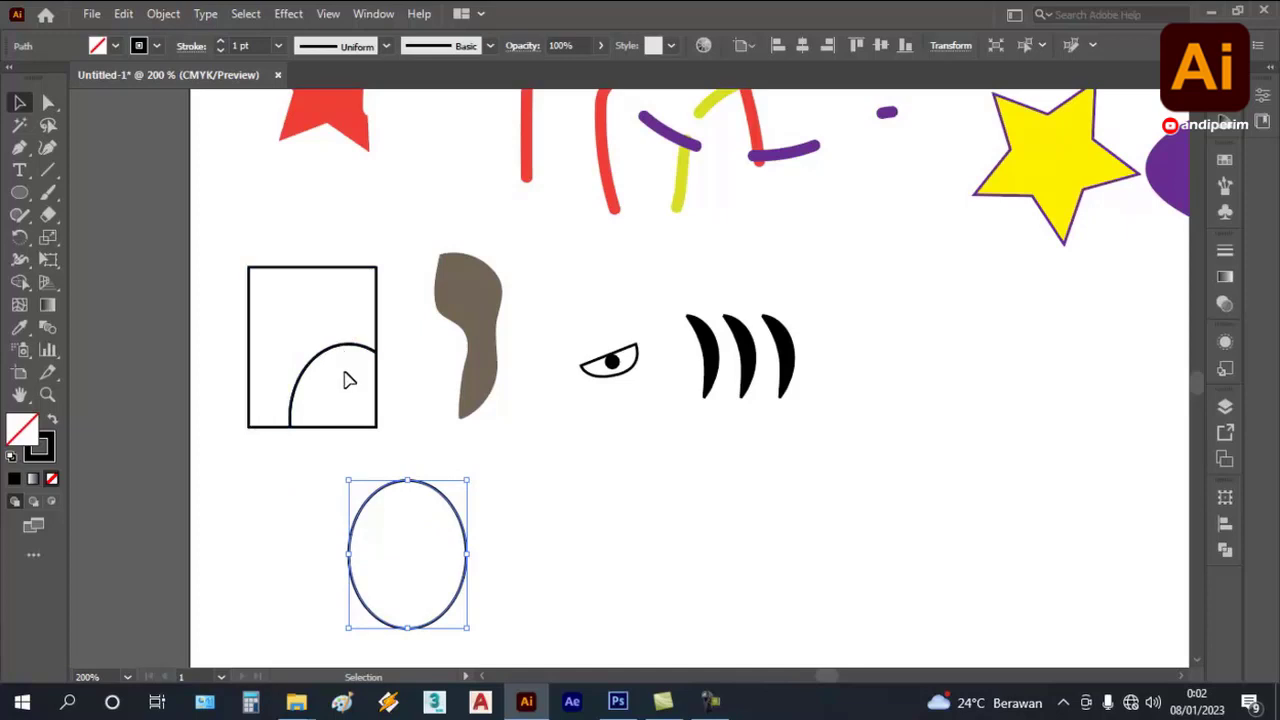
key(ctrl+z)
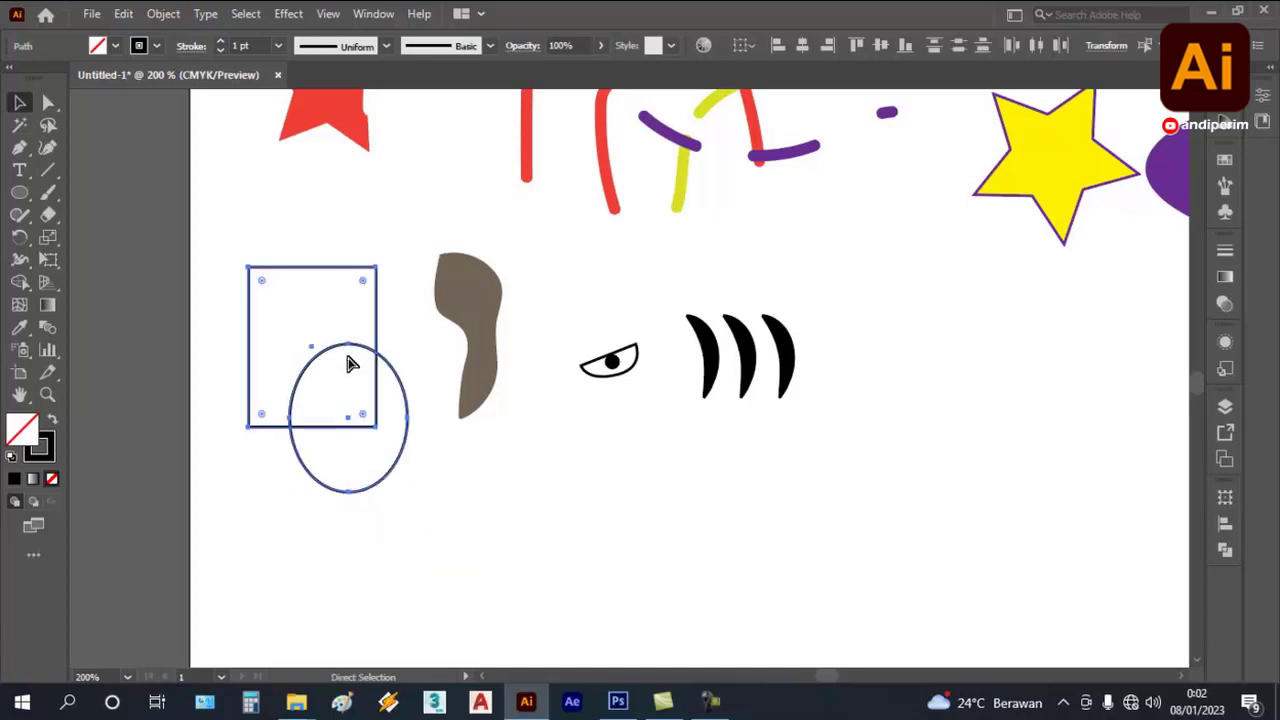
key(ctrl+z)
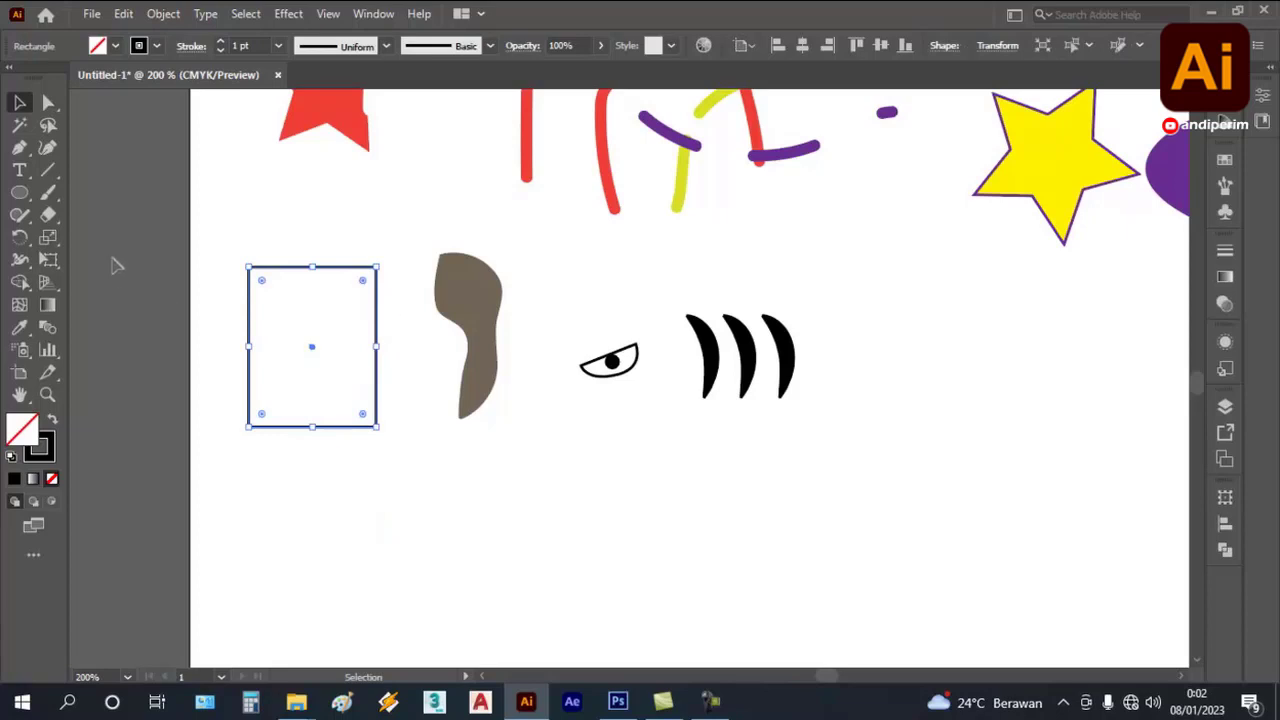
- Draw a circle over the rectangle's lower-right corner and merge their overlap into the rectangle with the Shape Builder tool
drag(19, 192, 110, 234)
drag(415, 477, 277, 340)
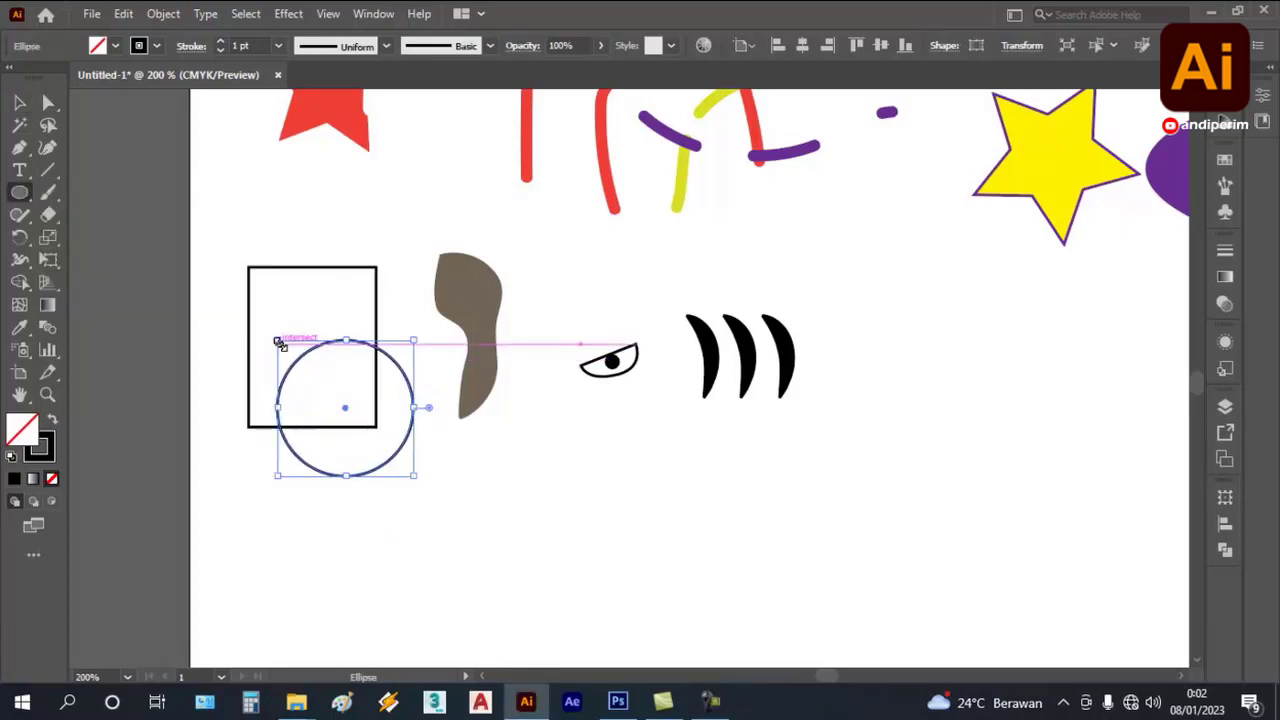
click(20, 103)
drag(205, 232, 429, 523)
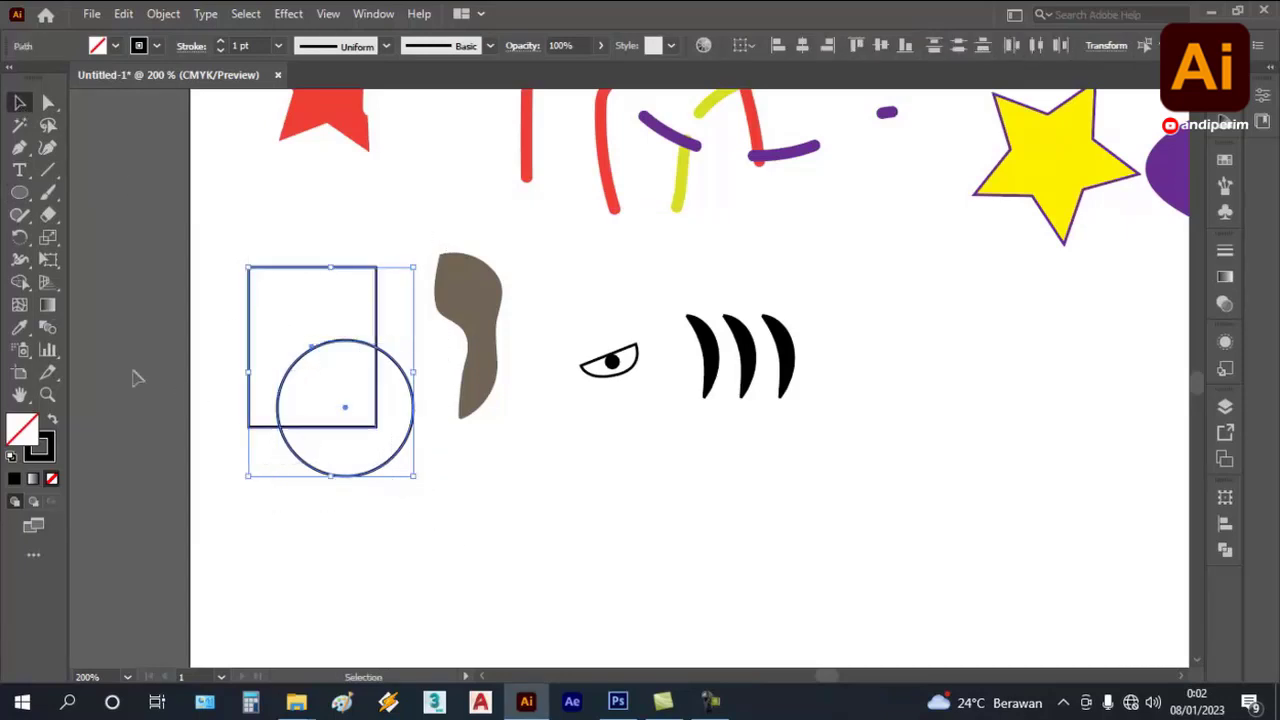
click(20, 283)
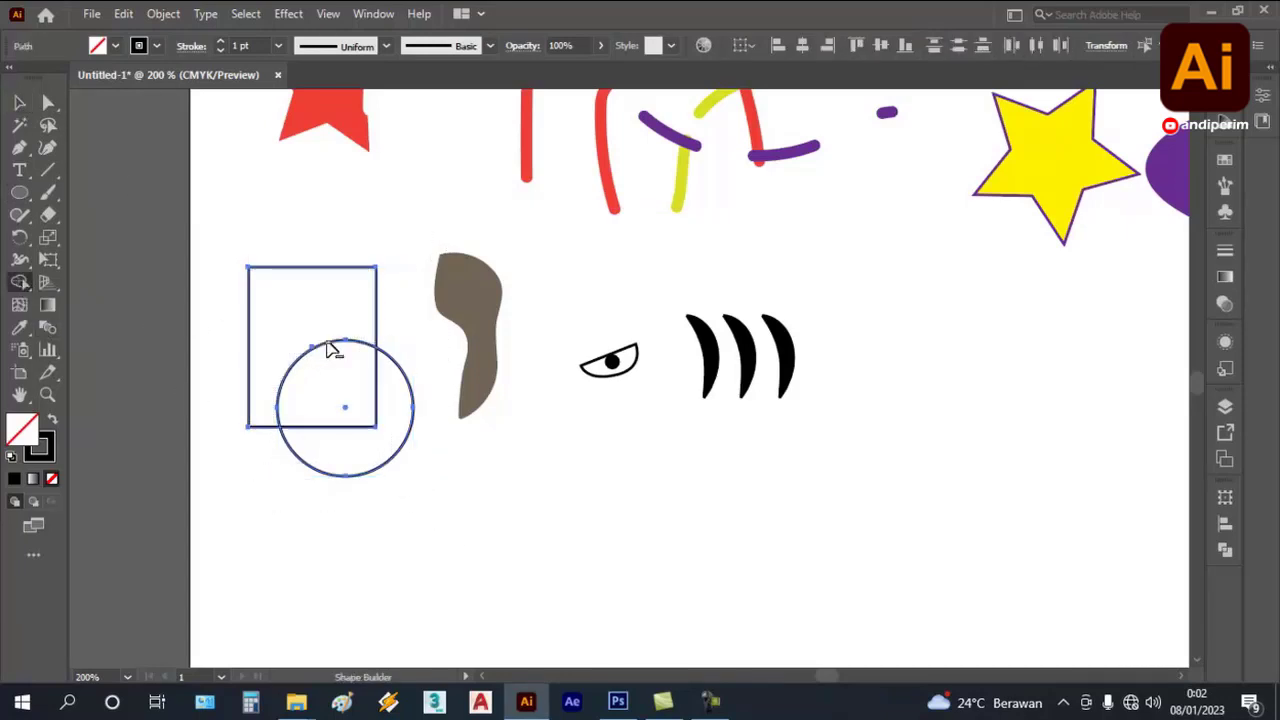
drag(324, 342, 322, 352)
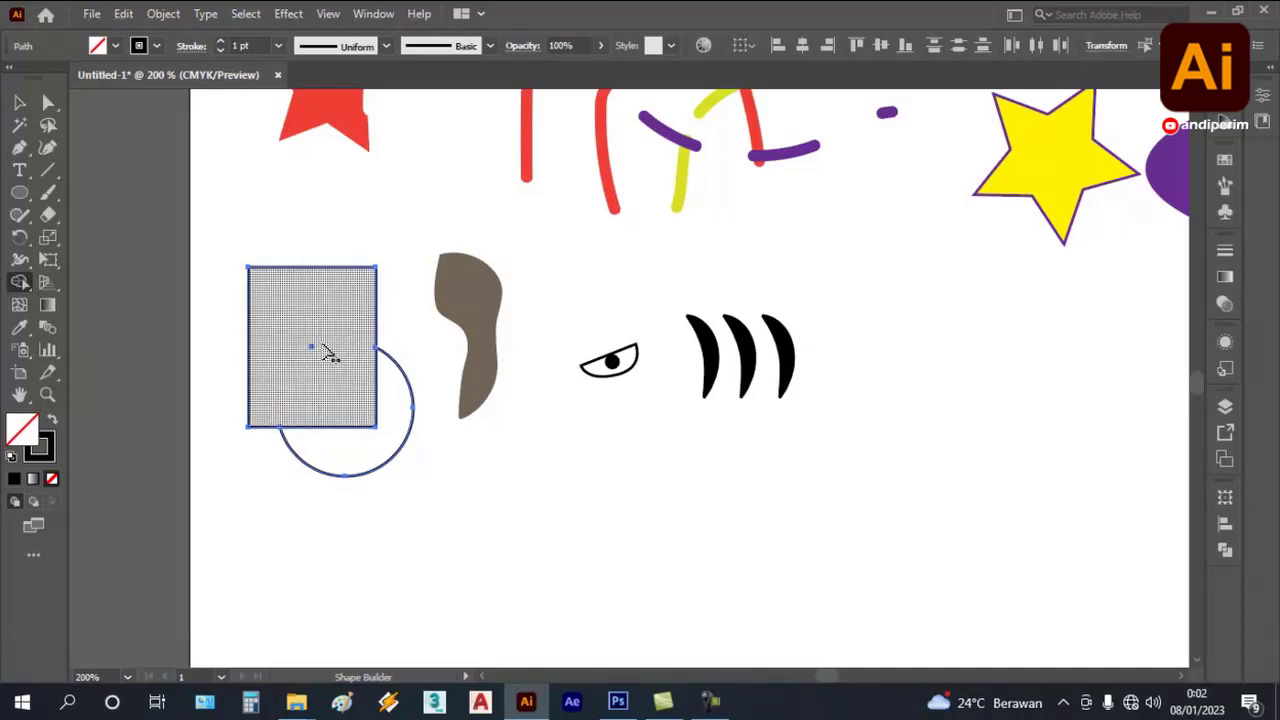
click(20, 103)
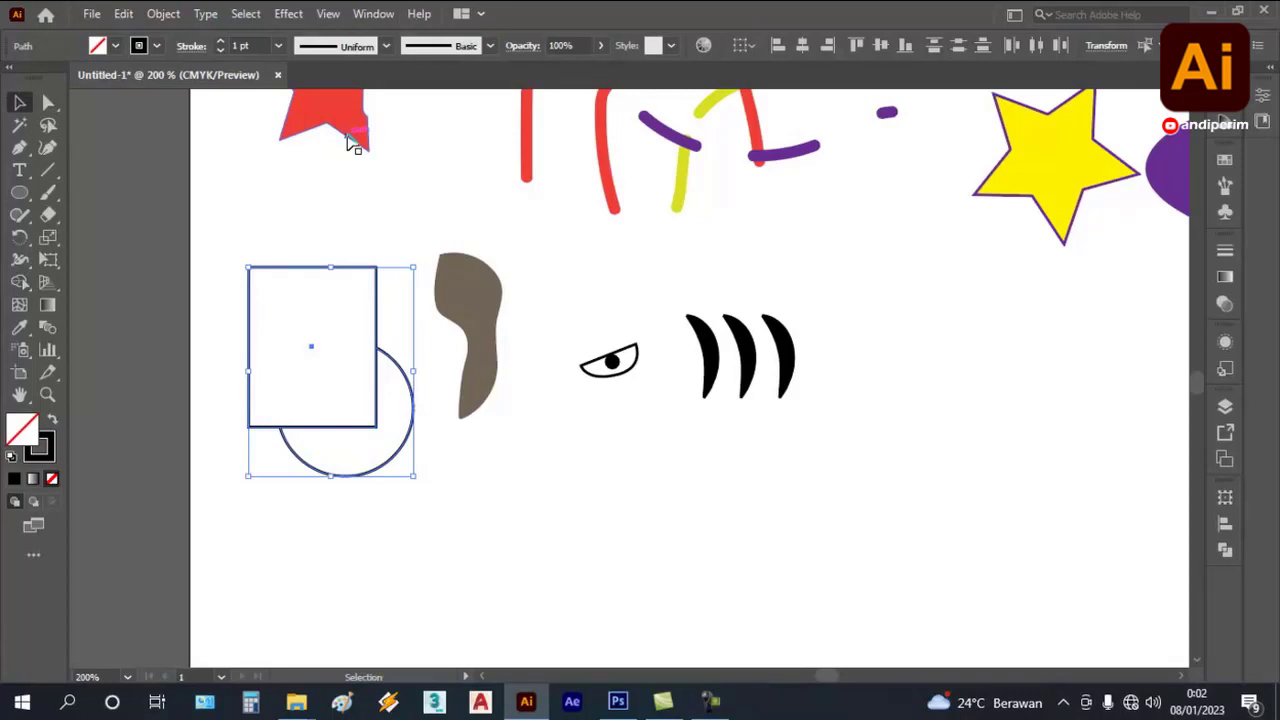
- Deselect the shapes and draw an upright ellipse overlapping the rectangle's lower-left corner and the cut circle
click(19, 193)
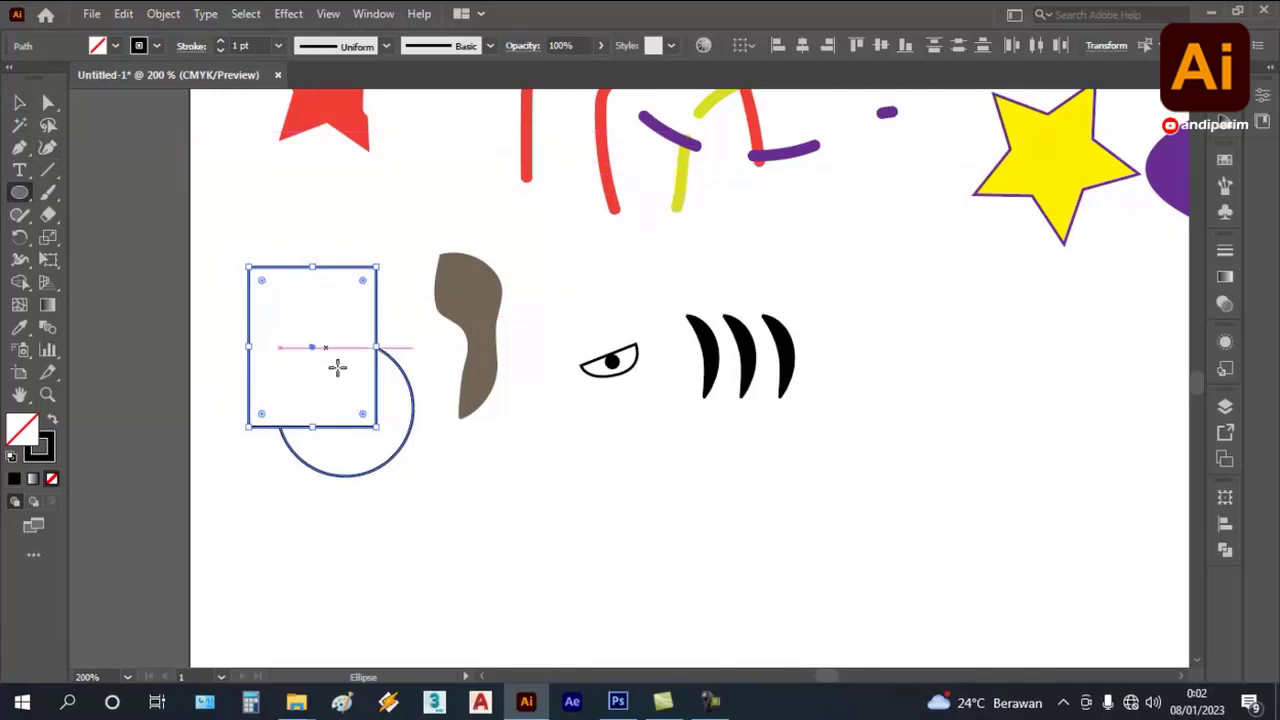
click(432, 496)
click(1163, 388)
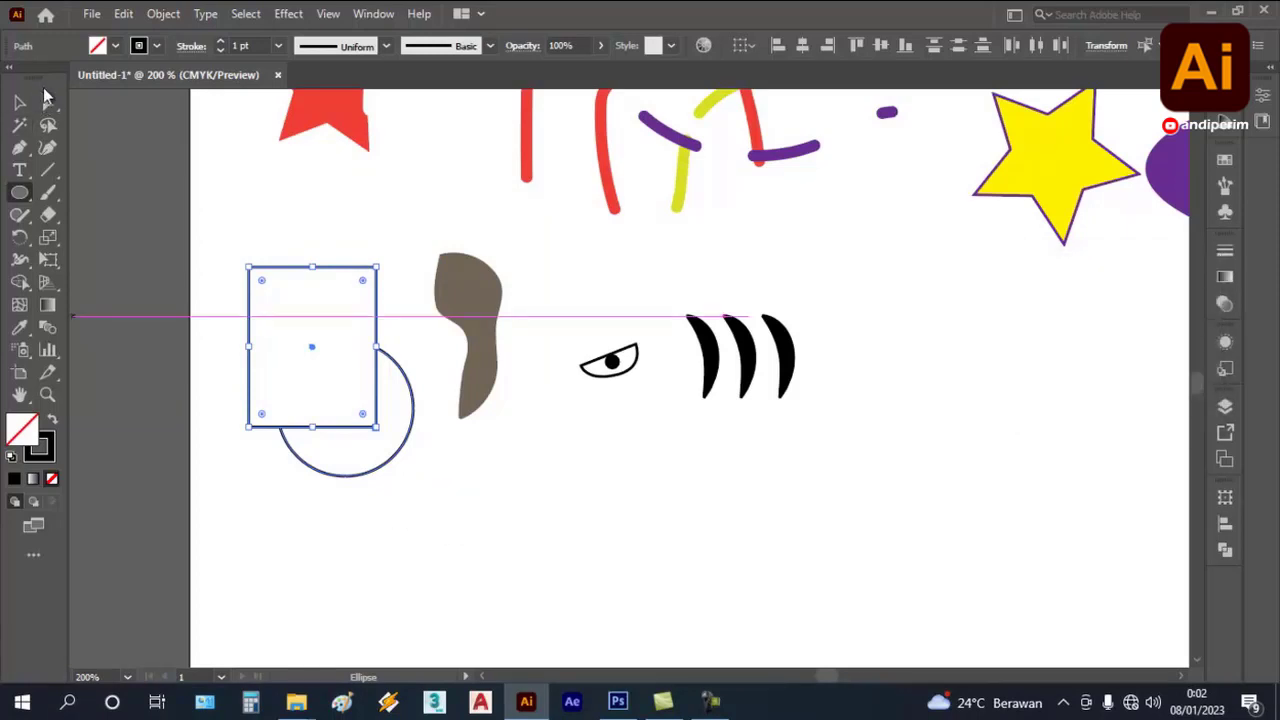
click(26, 101)
click(158, 192)
click(46, 193)
click(22, 193)
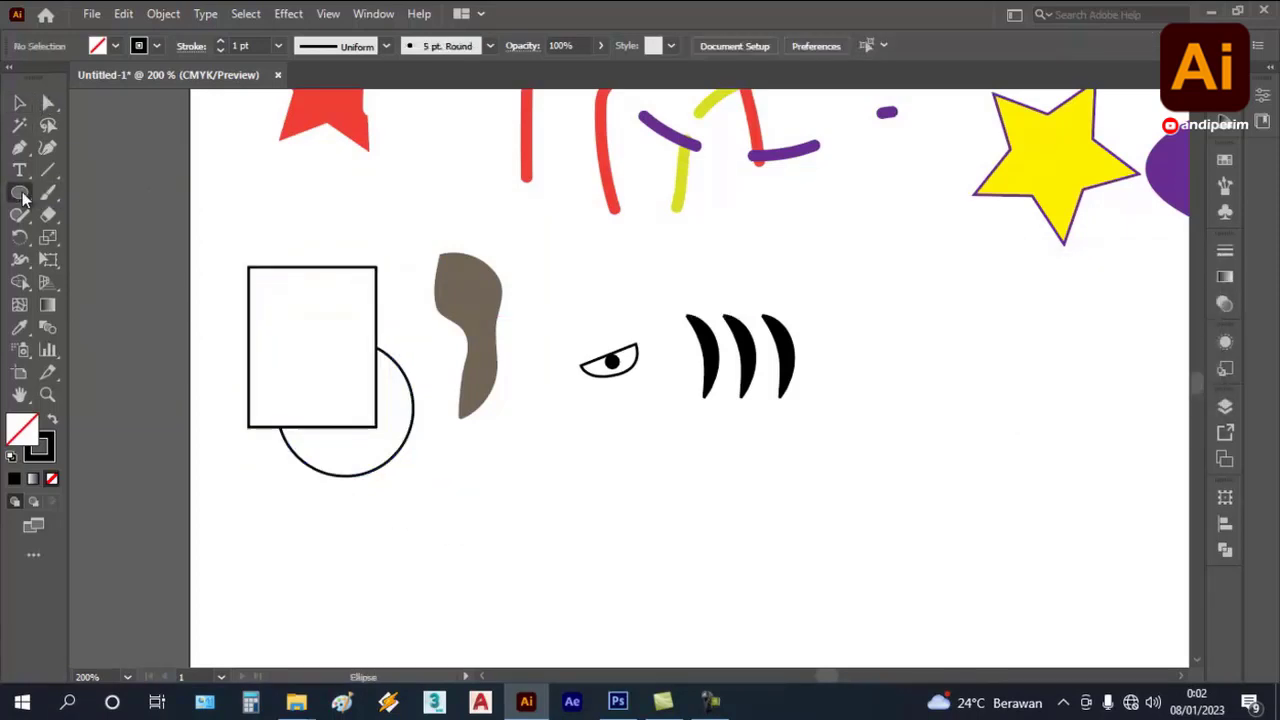
right_click(22, 195)
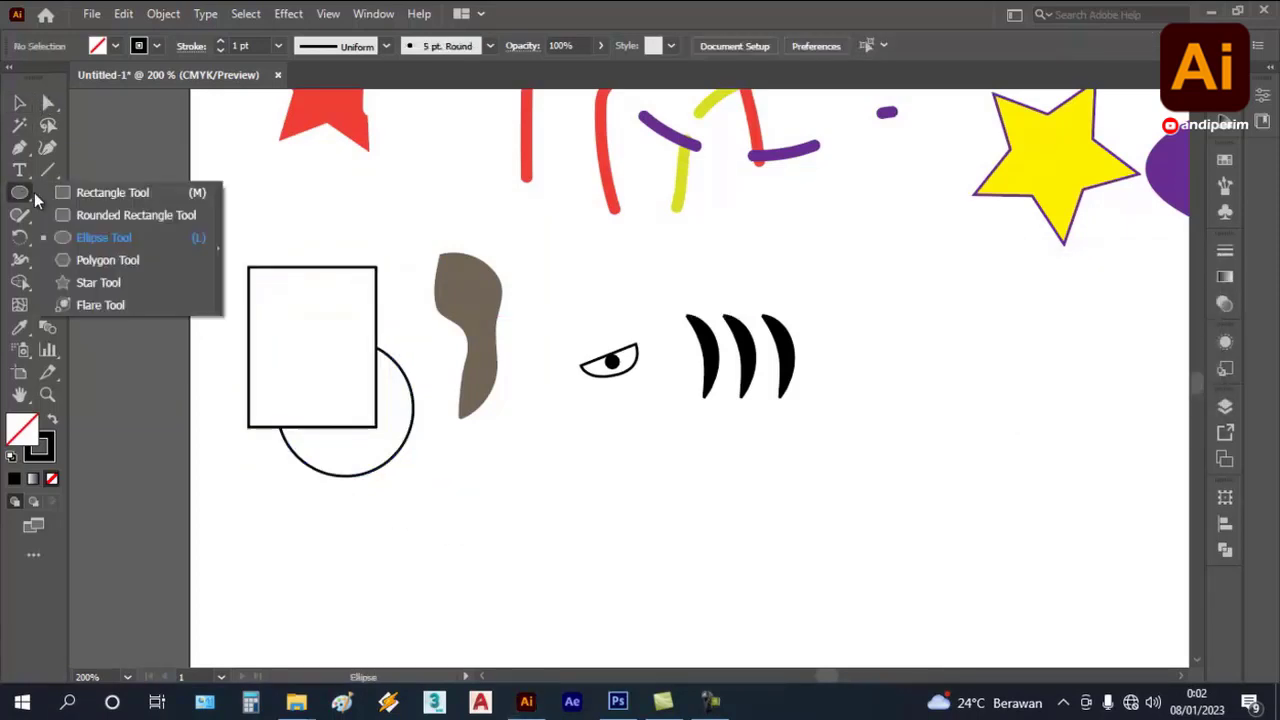
click(91, 244)
drag(237, 509, 354, 362)
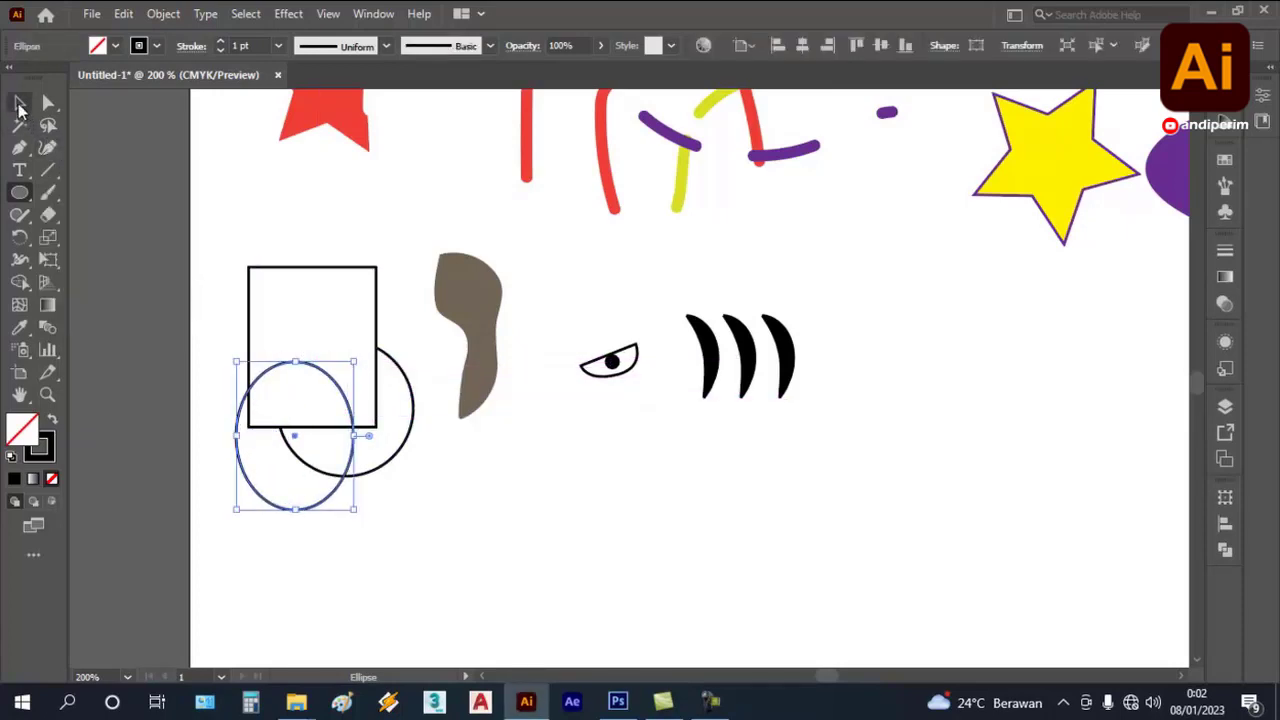
- Select the rectangle, cut circle and ellipse, merge the ellipse's overlap into the rectangle with the Shape Builder tool, and deselect
click(19, 102)
drag(206, 226, 420, 543)
click(19, 282)
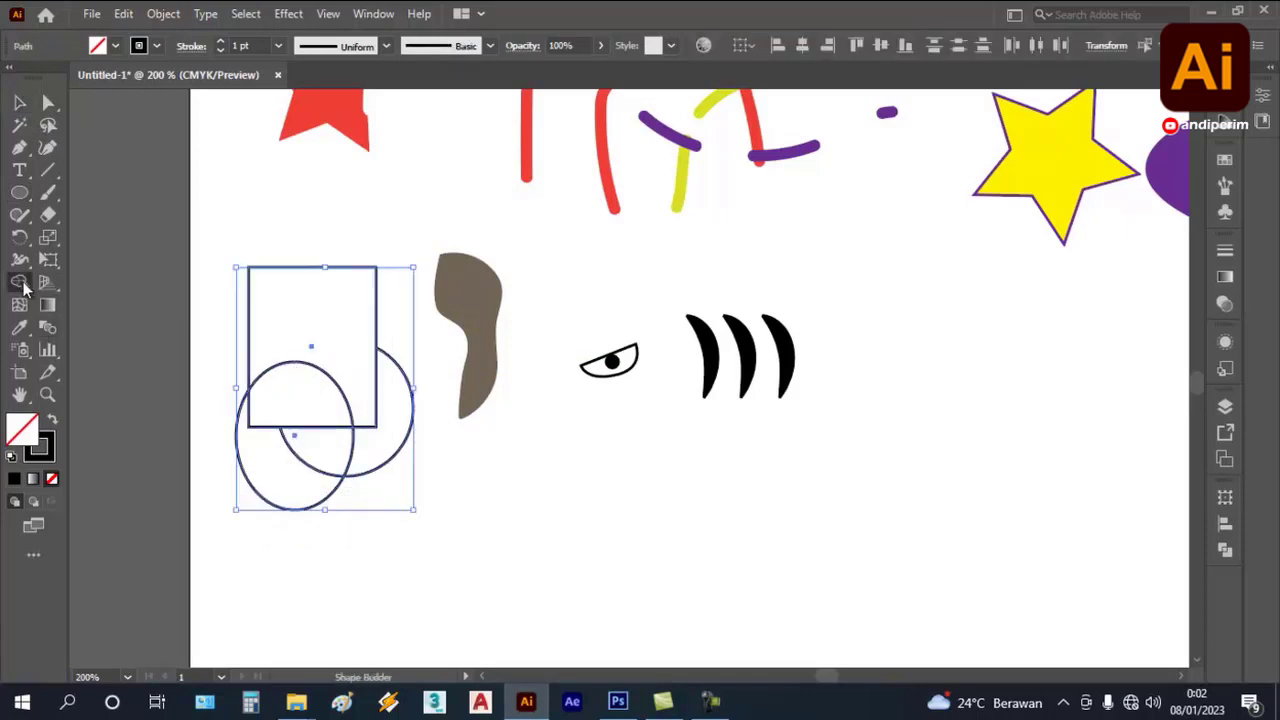
click(106, 281)
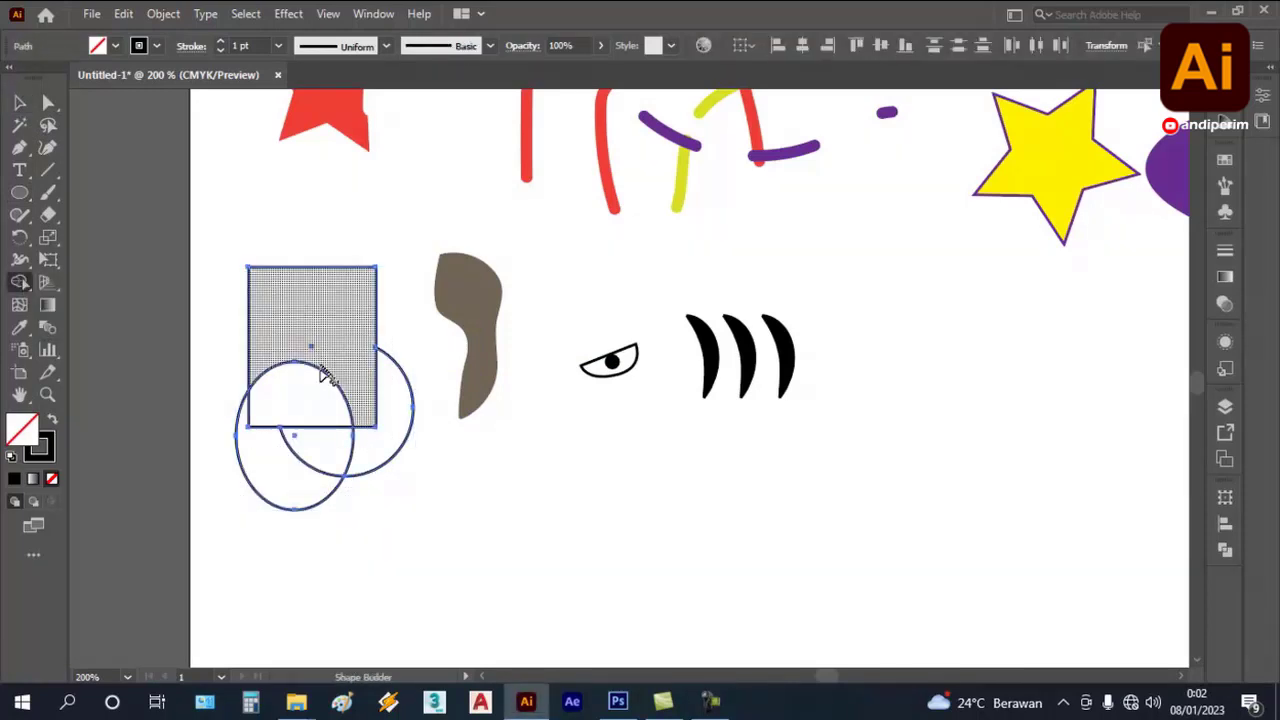
click(315, 369)
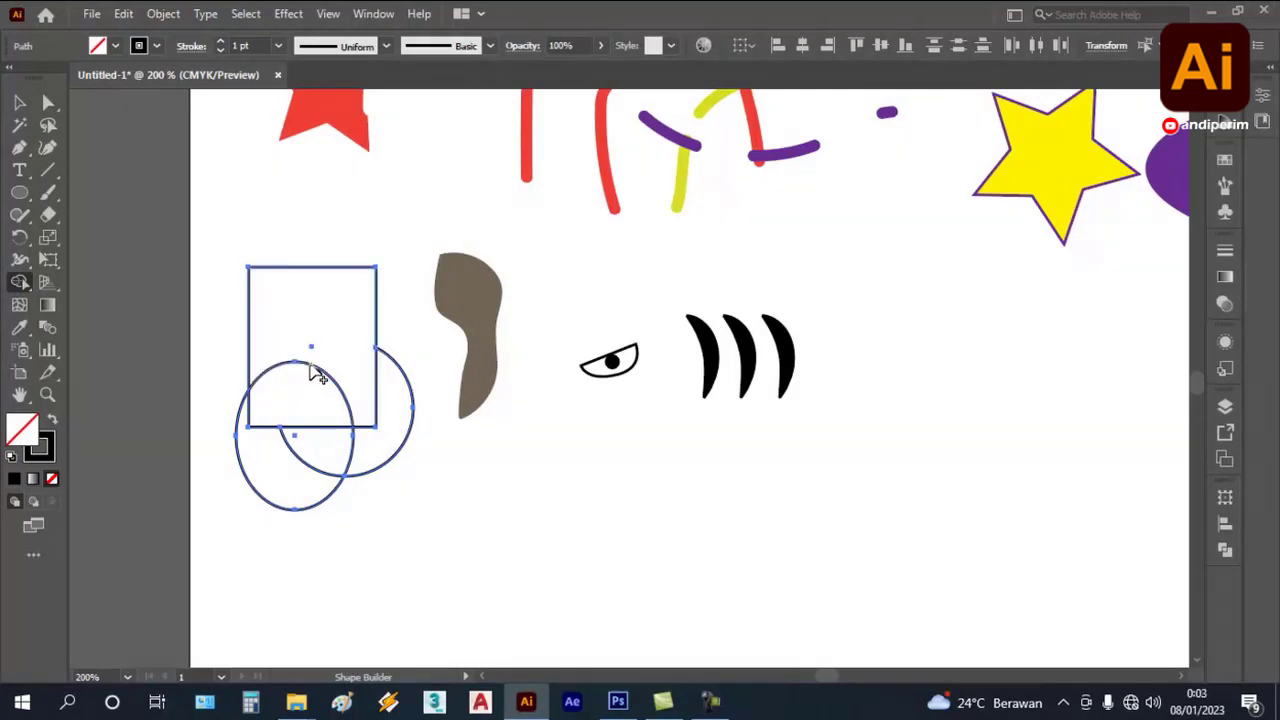
key(super)
key(super)
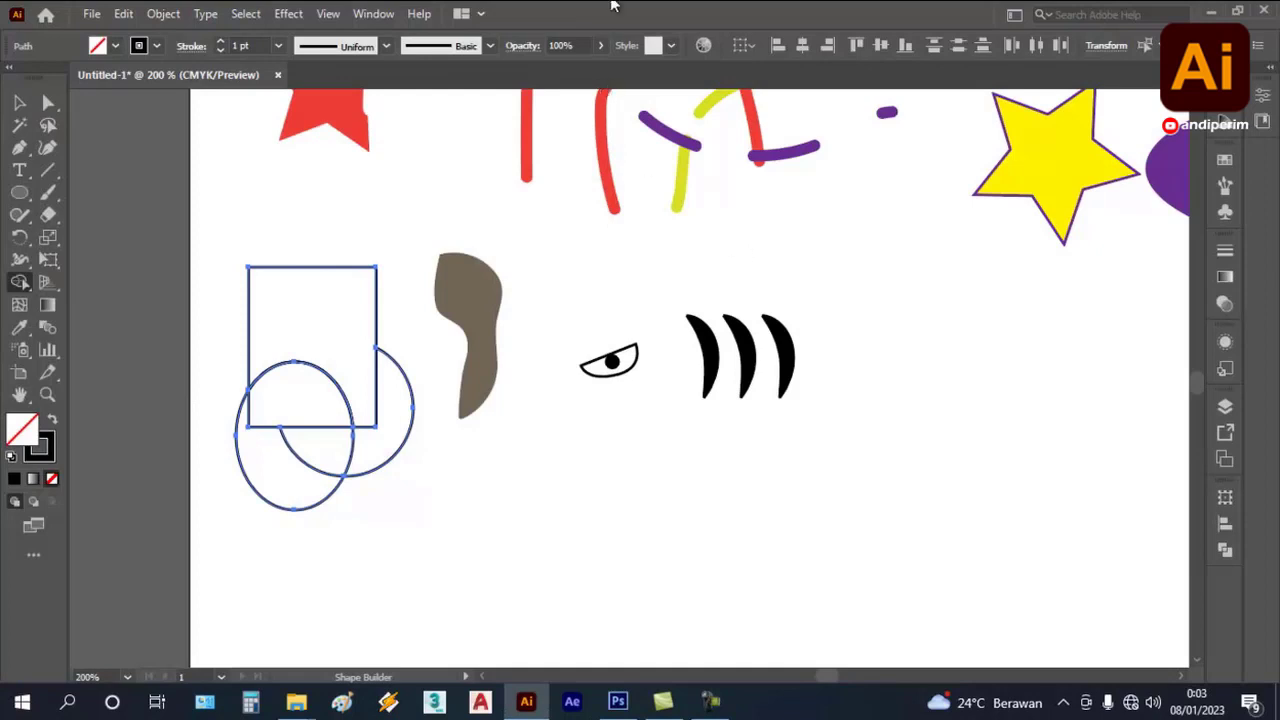
click(16, 103)
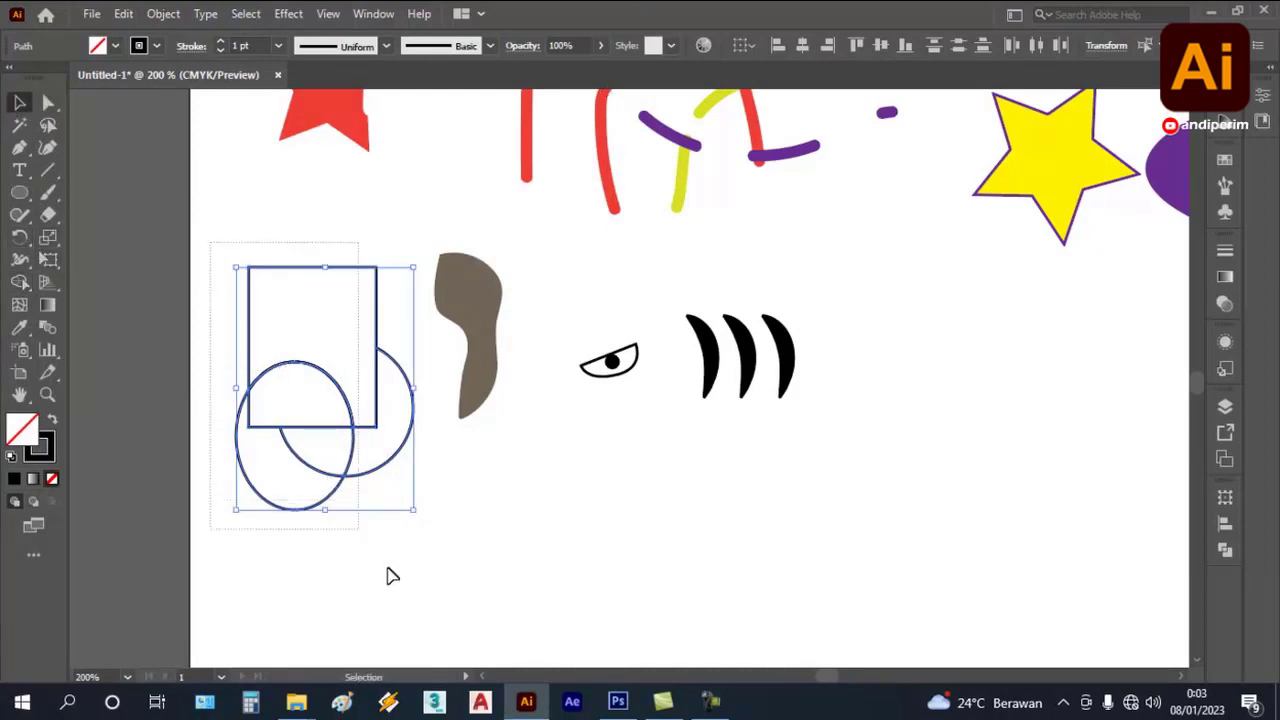
click(22, 284)
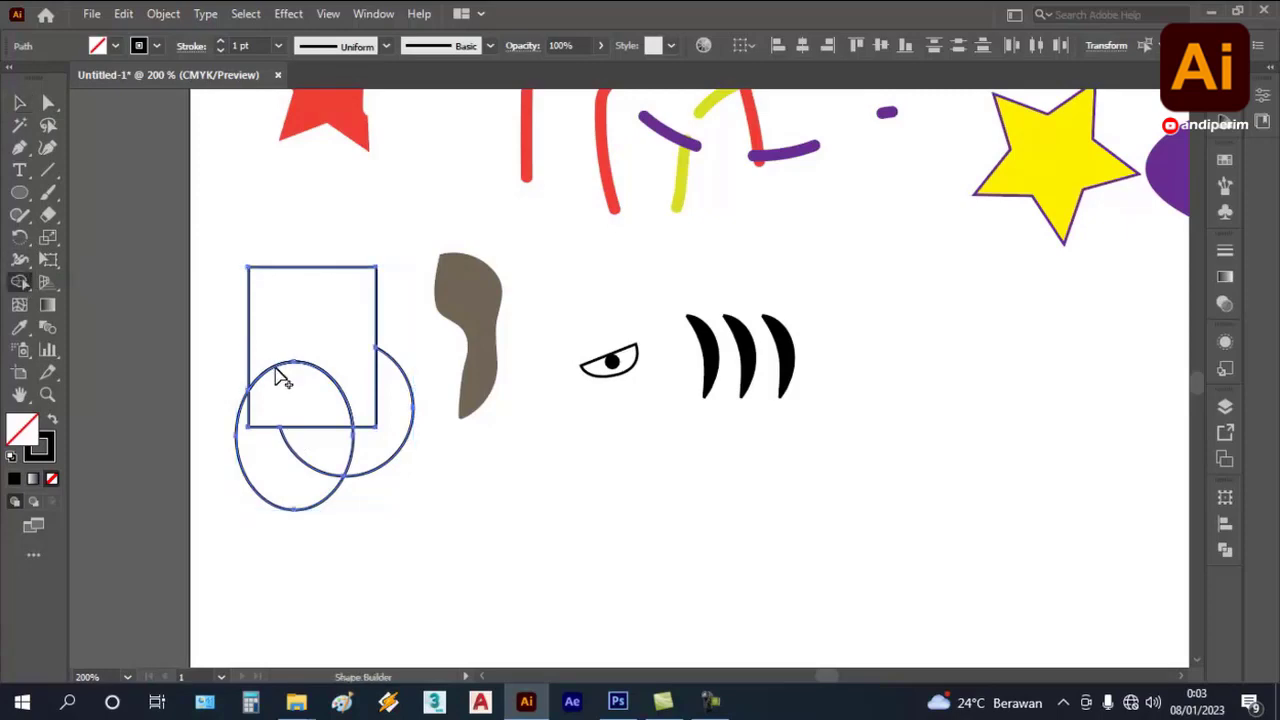
key(super)
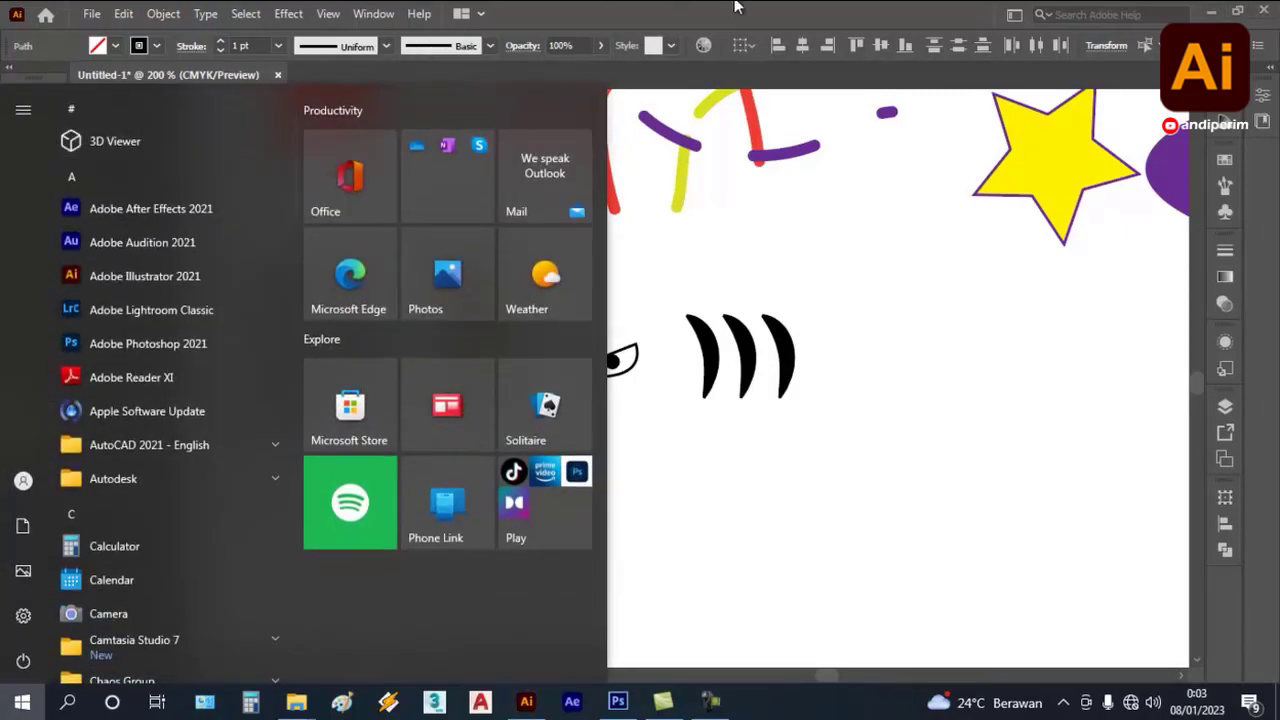
key(super)
key(v)
click(757, 268)
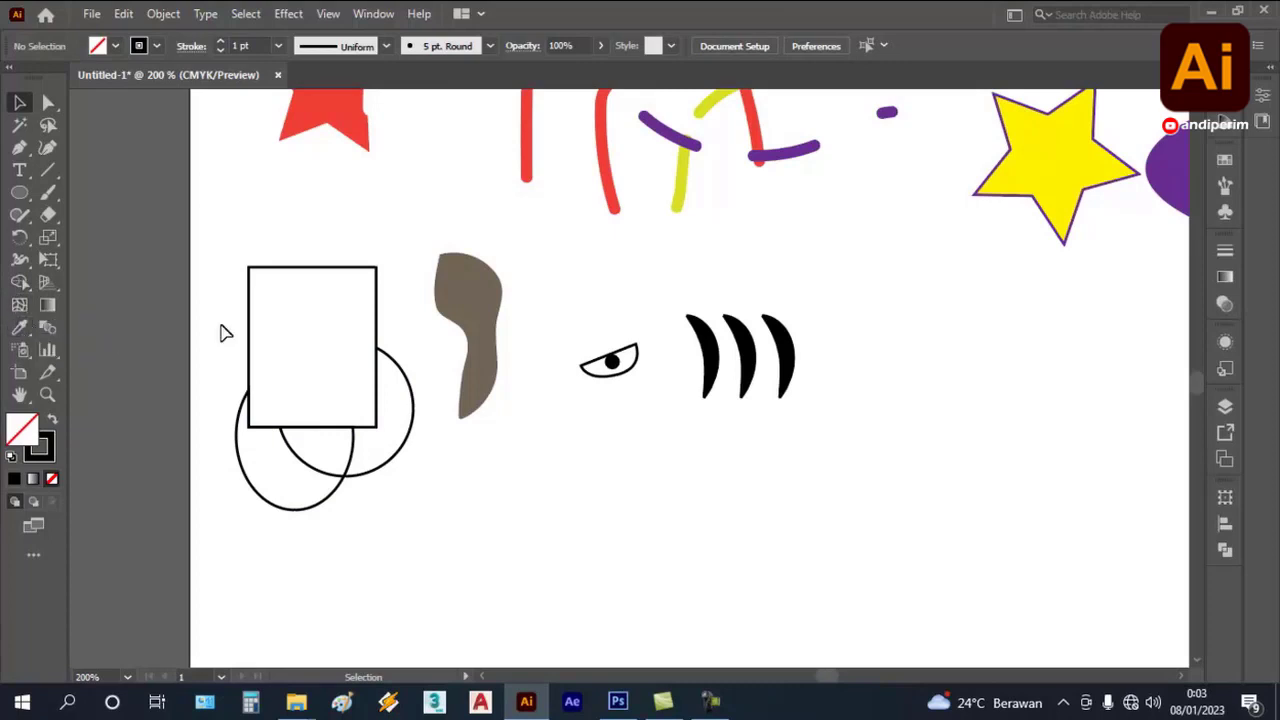
- Draw a curved fish forehead line with the Pen tool, arching above the eye and the black gill shapes, and deselect it
scroll(255, 320, down, 1)
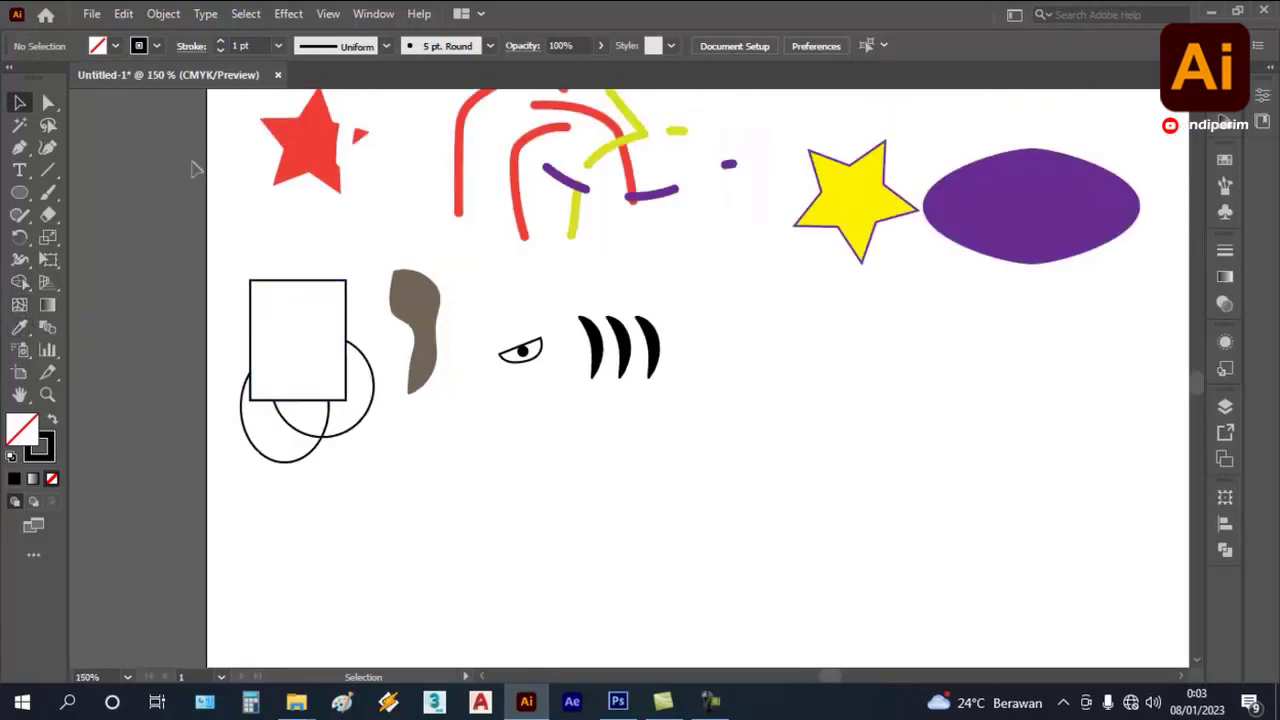
click(21, 148)
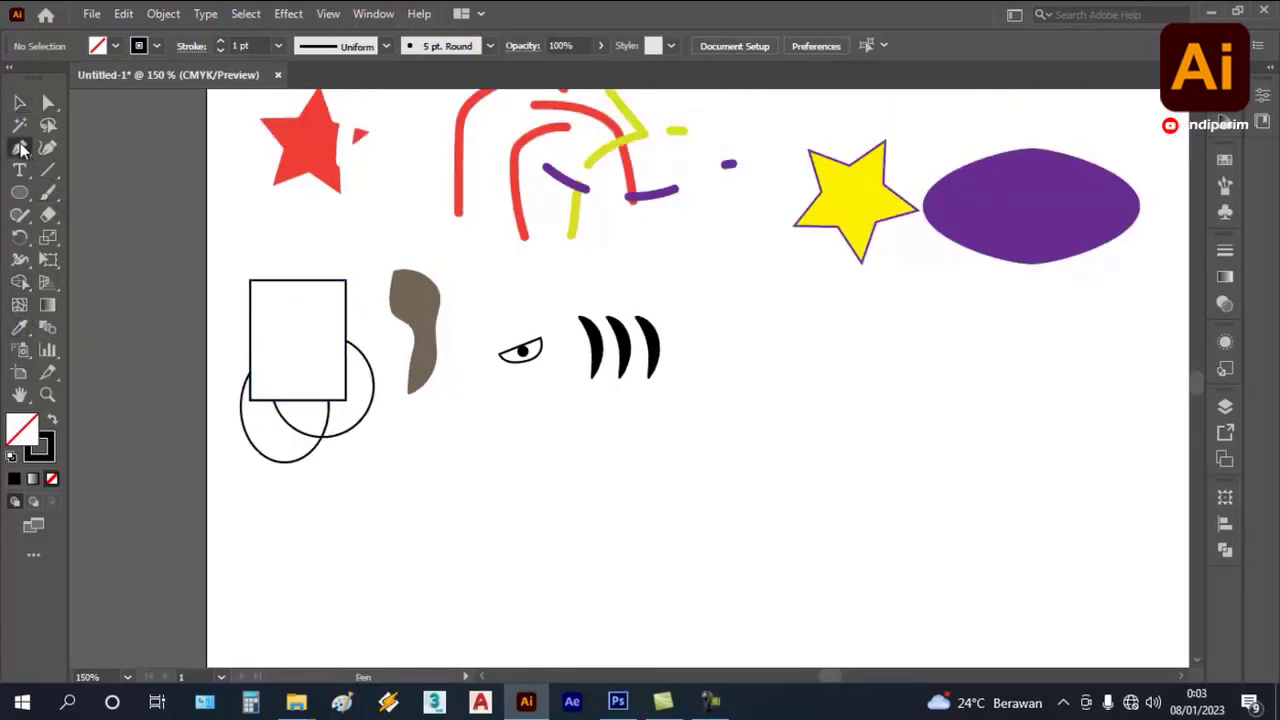
click(463, 377)
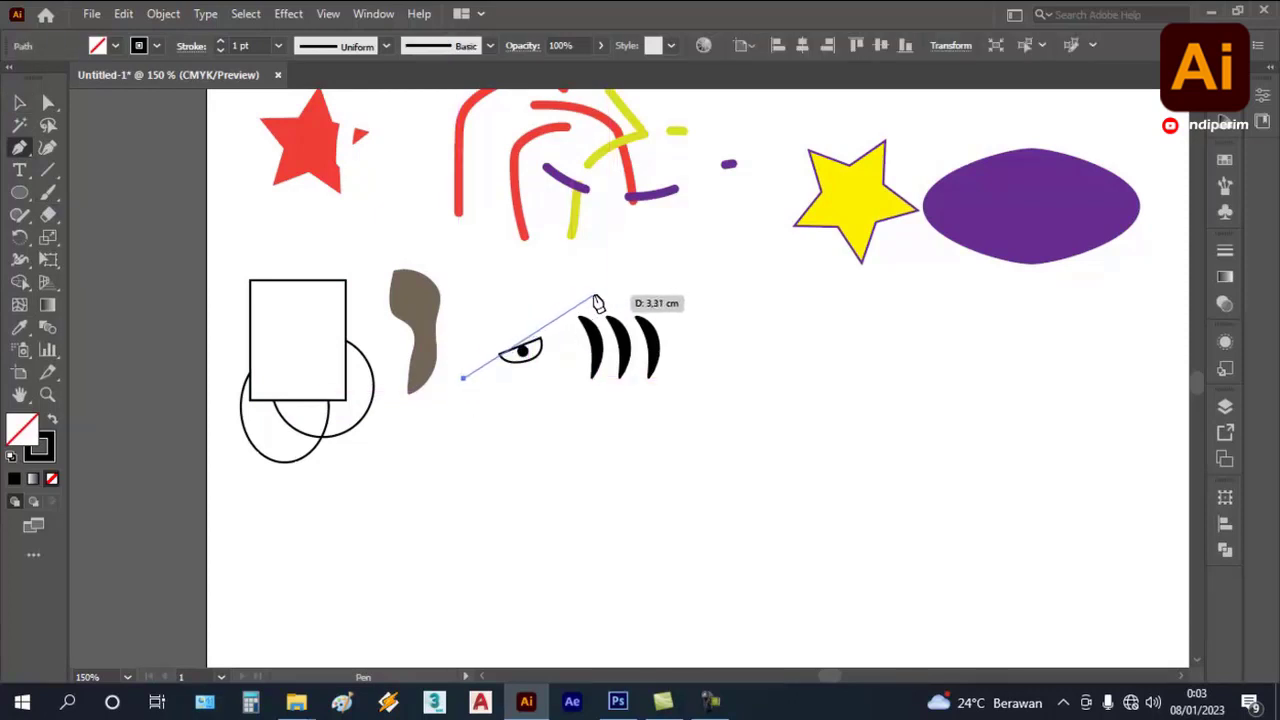
drag(633, 295, 785, 295)
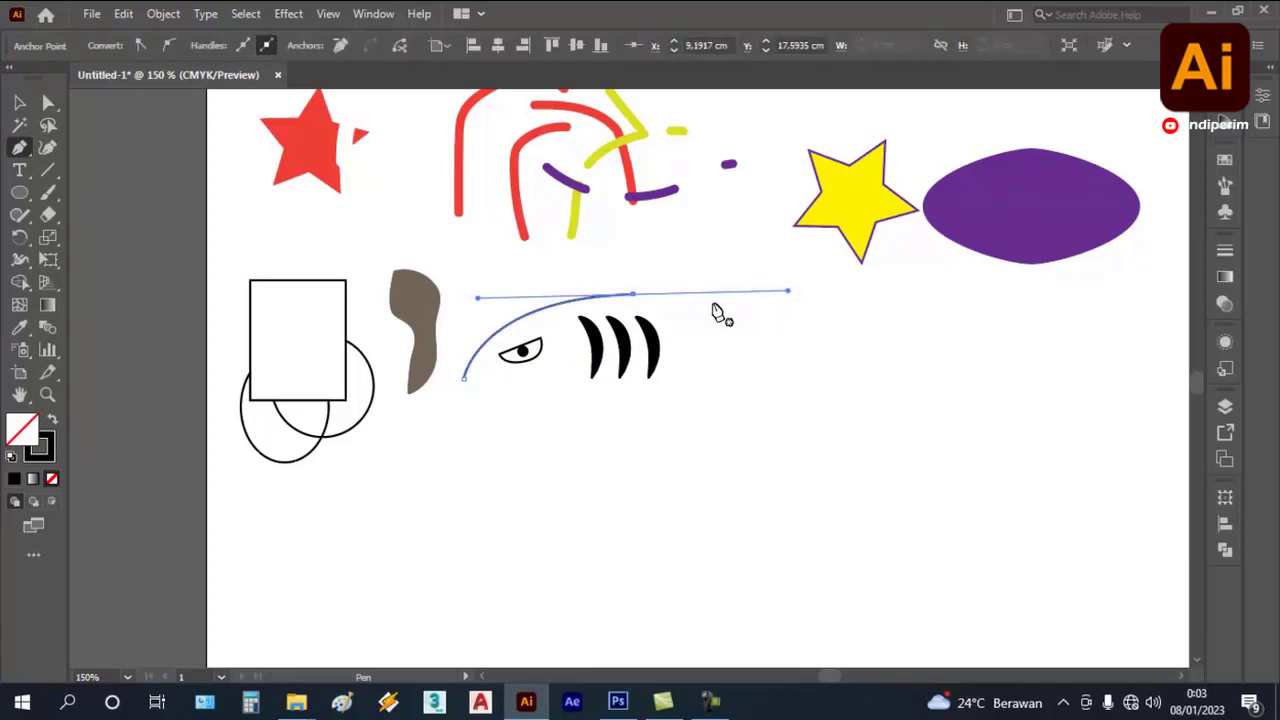
click(19, 102)
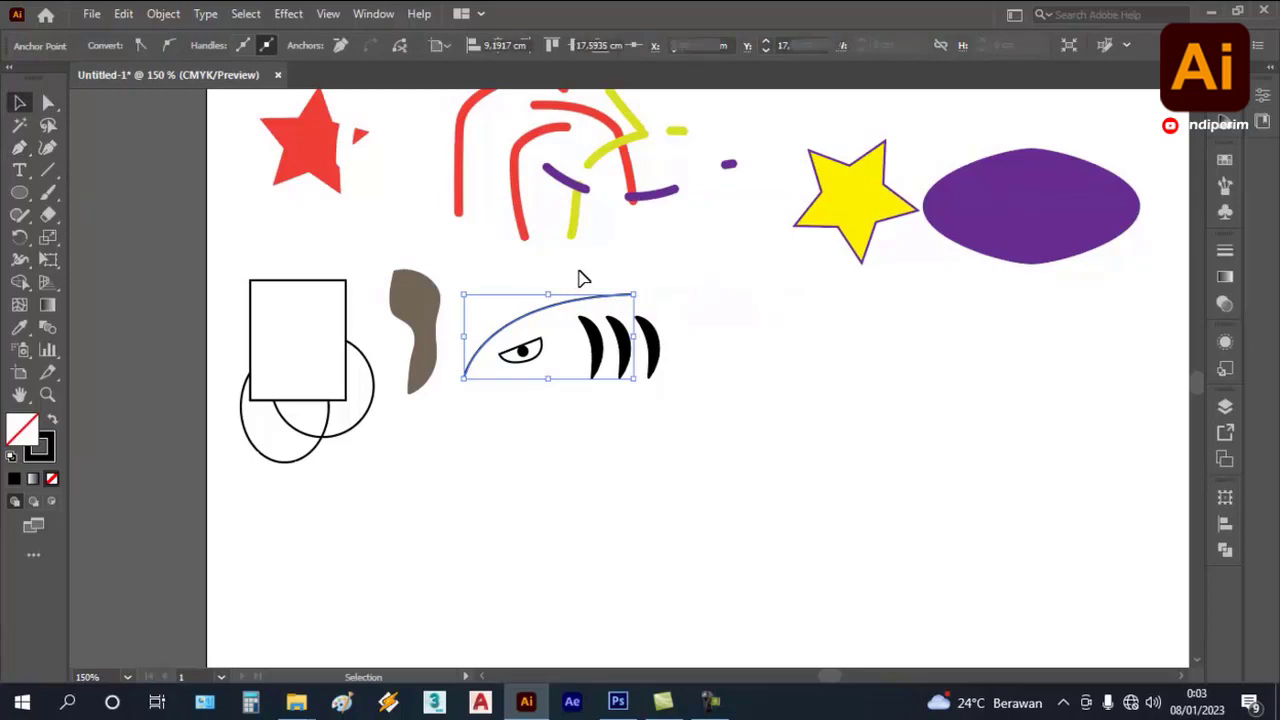
click(554, 340)
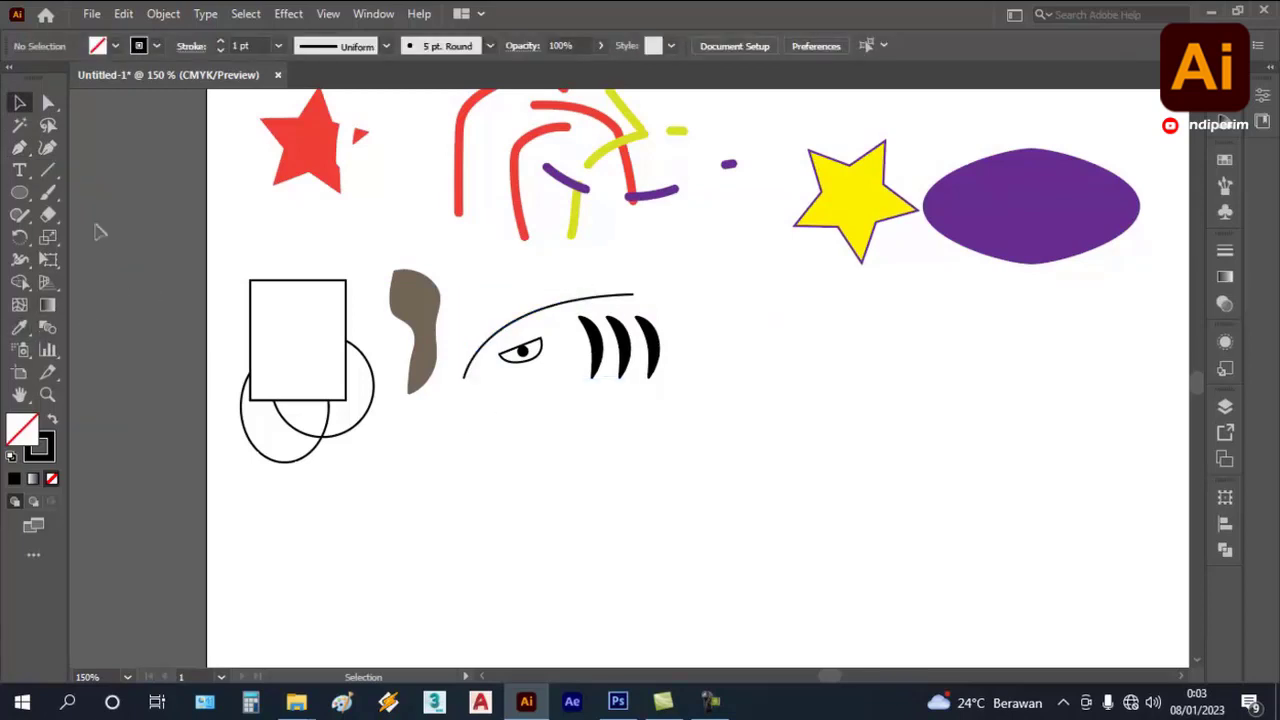
- Extend the forehead line from its lower end with the Pen tool into an angular open mouth and a curved lower jaw
click(21, 150)
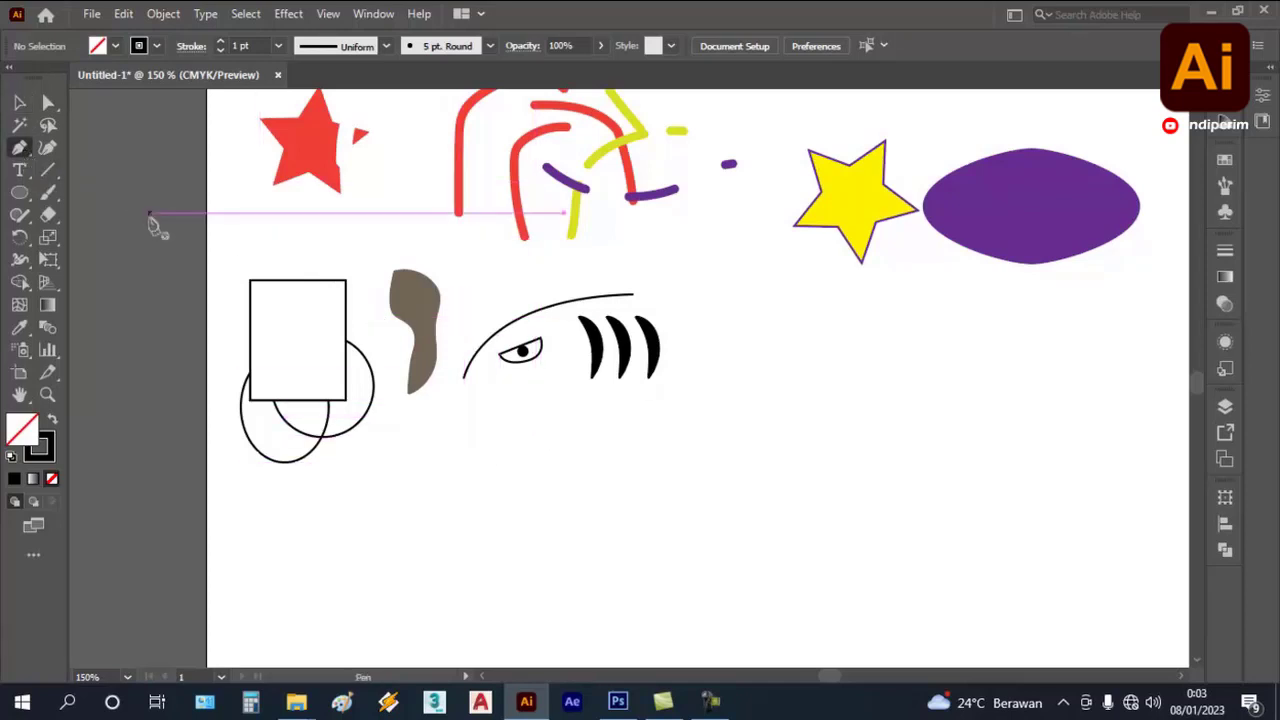
click(466, 376)
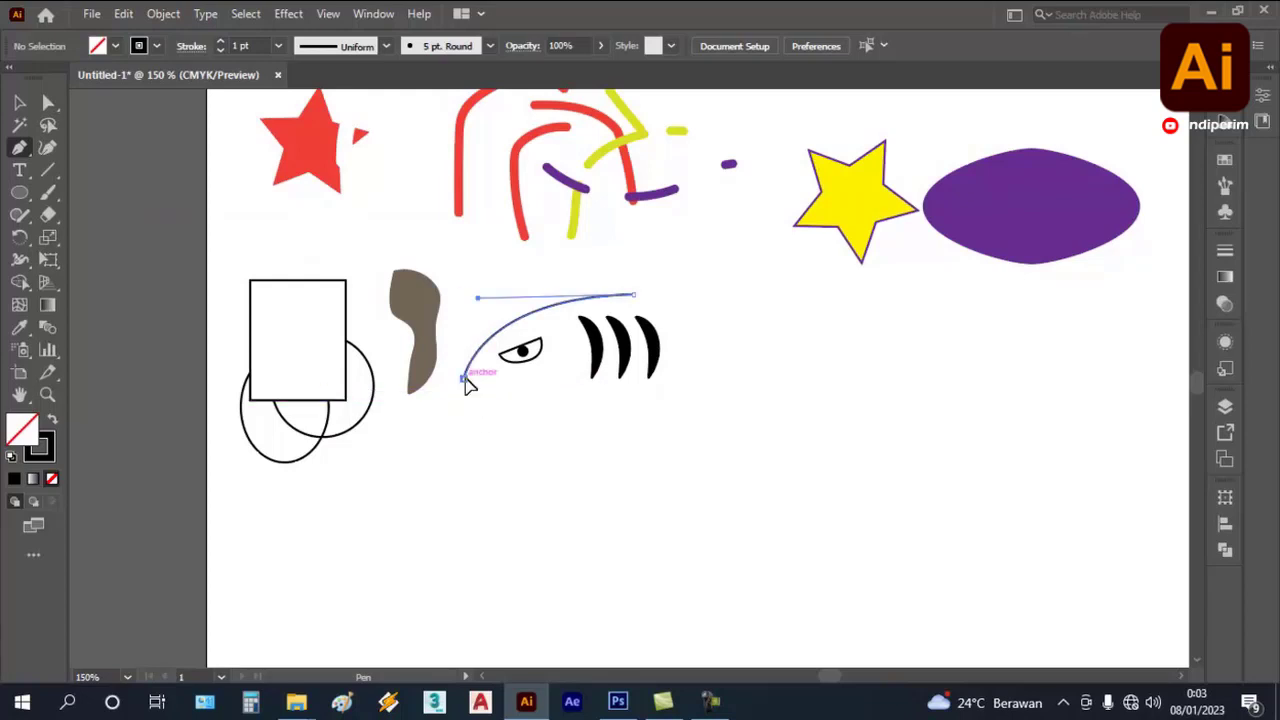
drag(463, 395, 497, 416)
click(512, 398)
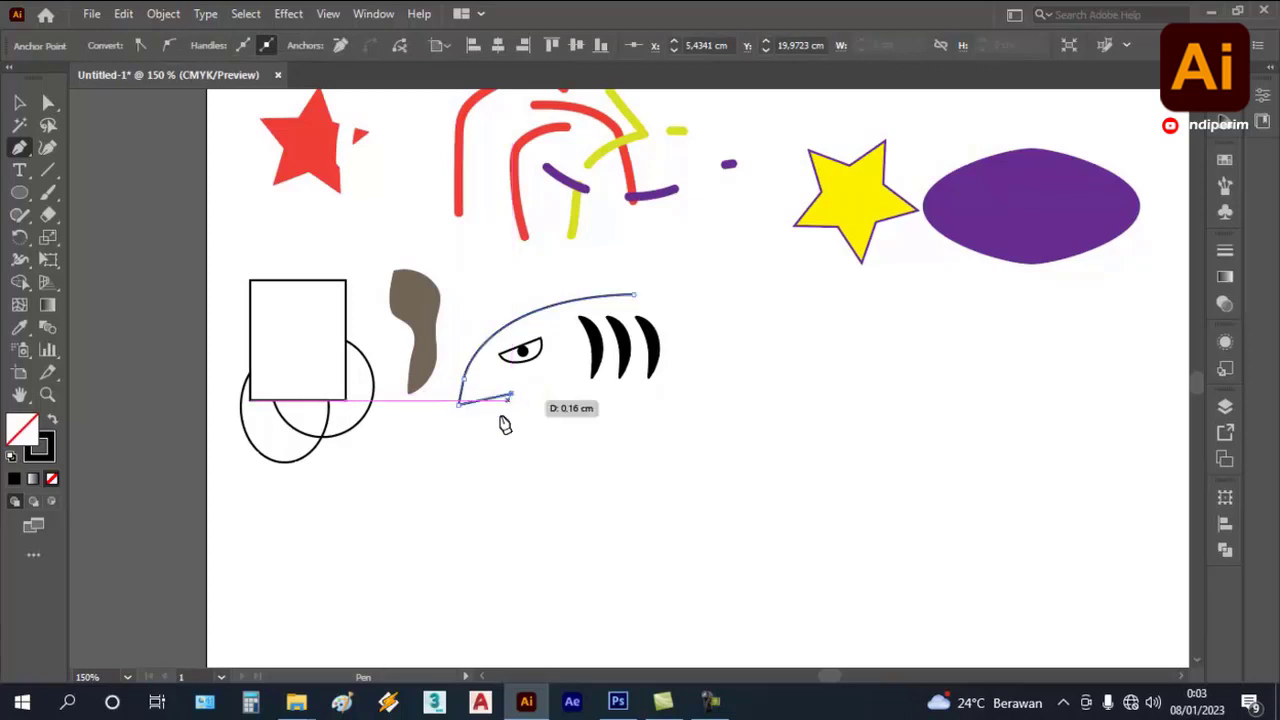
click(478, 436)
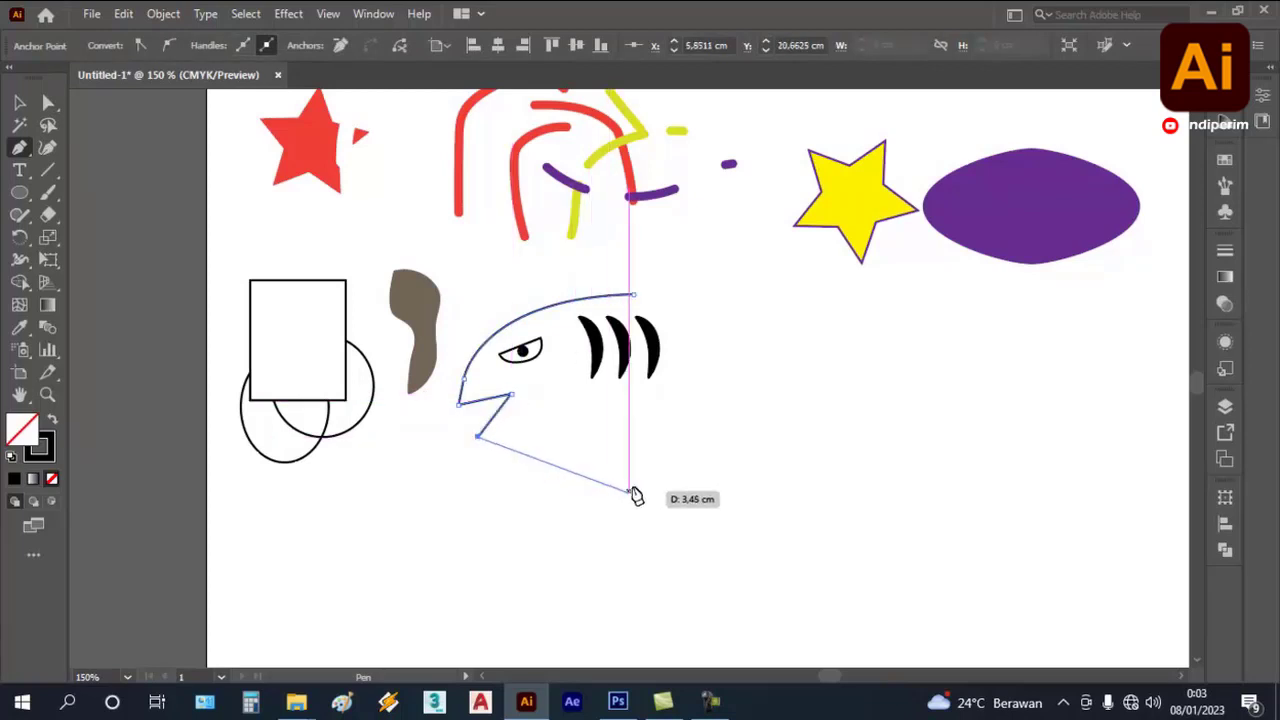
drag(641, 480, 800, 468)
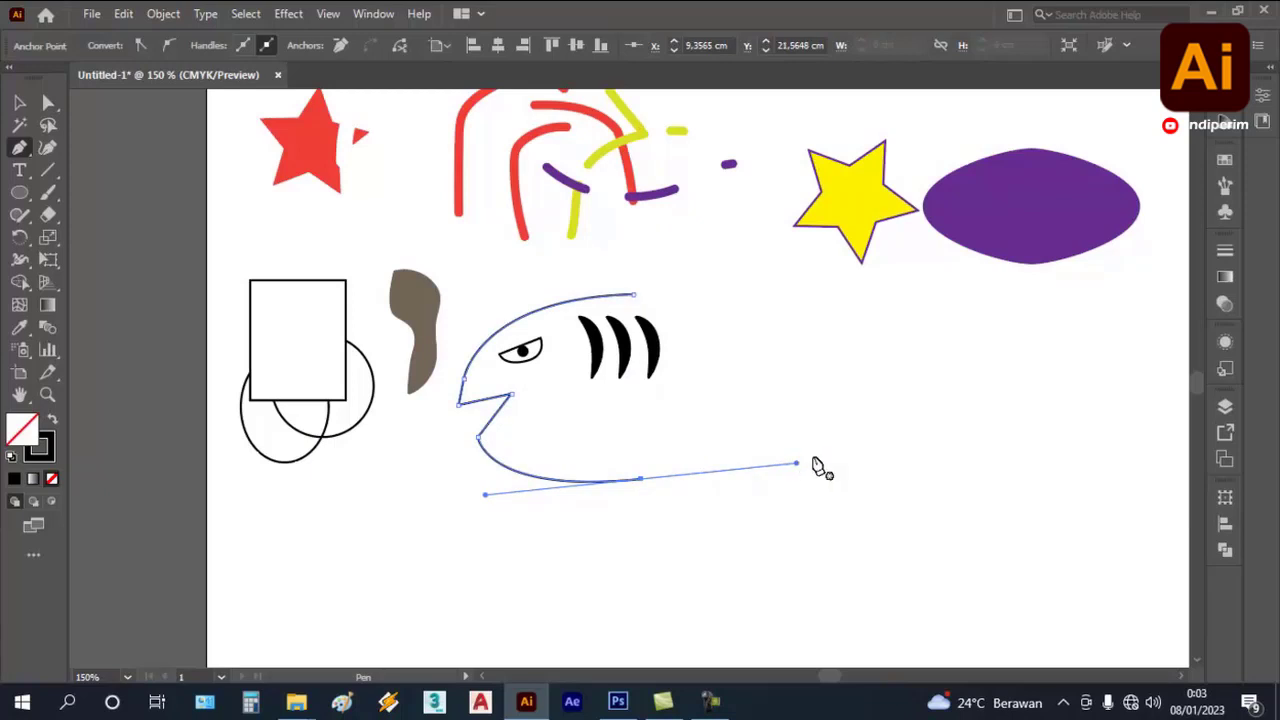
click(19, 102)
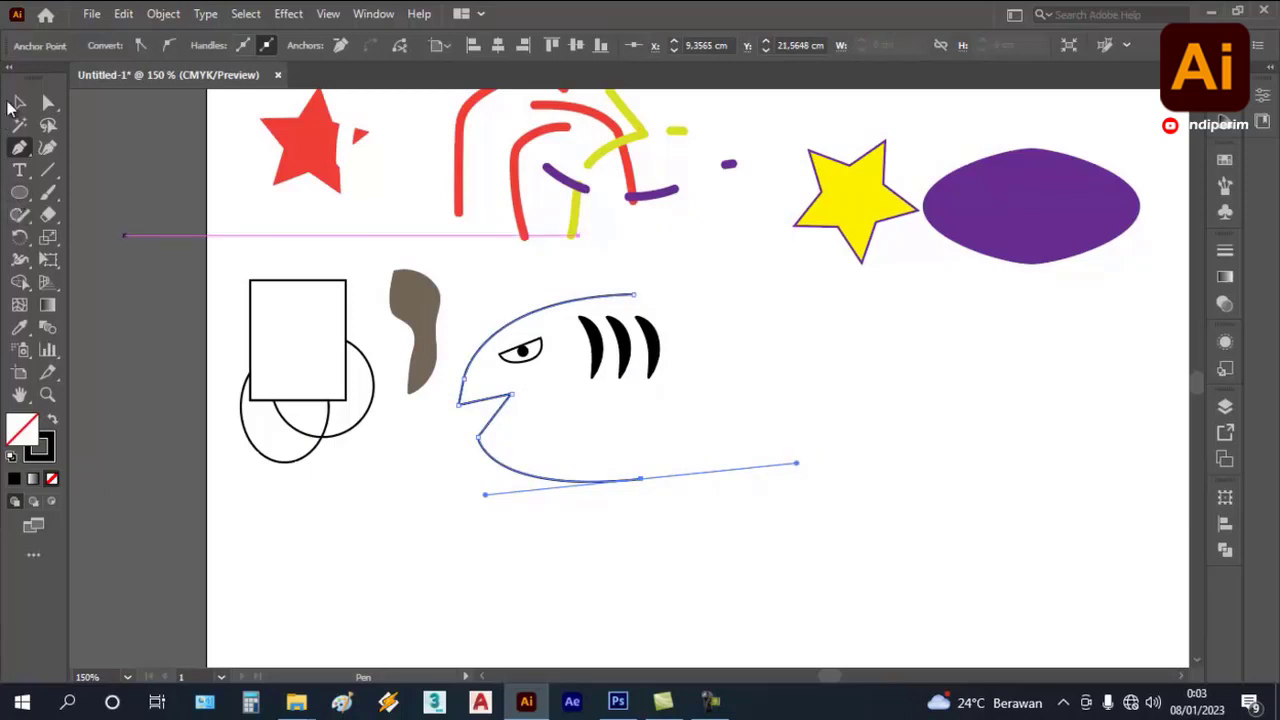
click(707, 233)
- Draw a small closed, pointed tooth overlapping the front edge of the lower jaw with the Pen tool and deselect it
scroll(535, 367, up, 2)
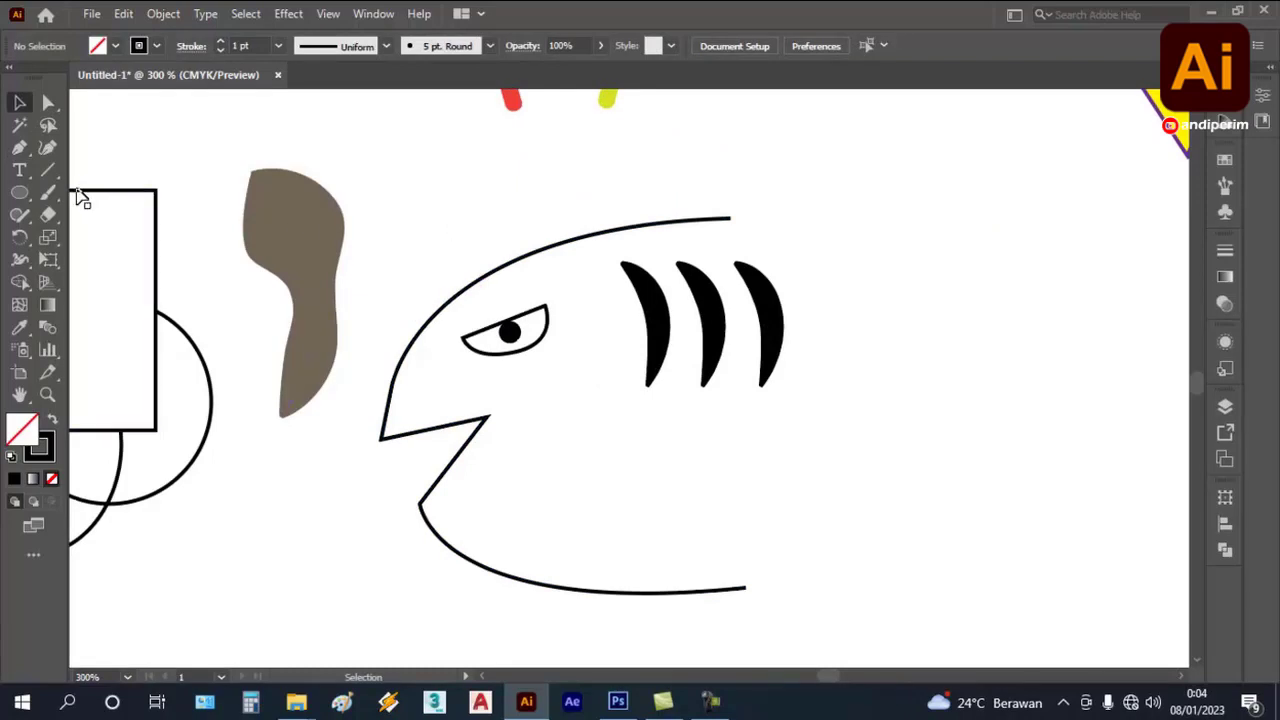
click(21, 197)
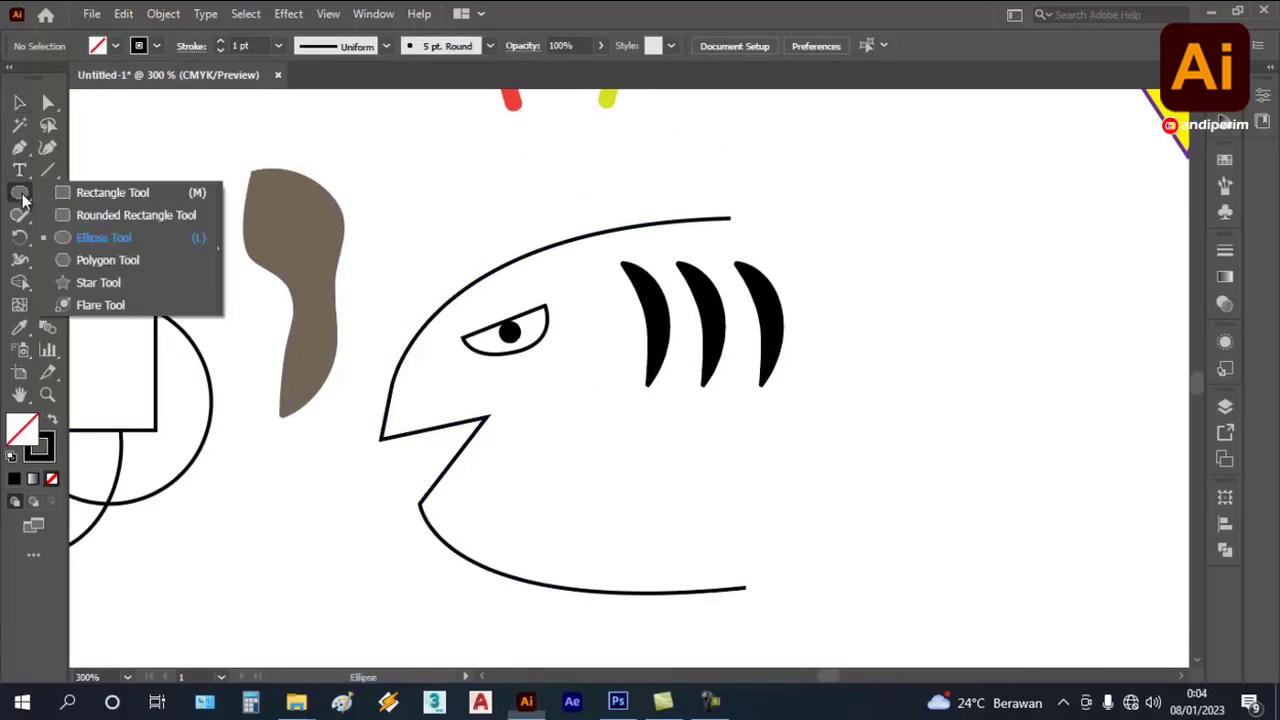
click(90, 238)
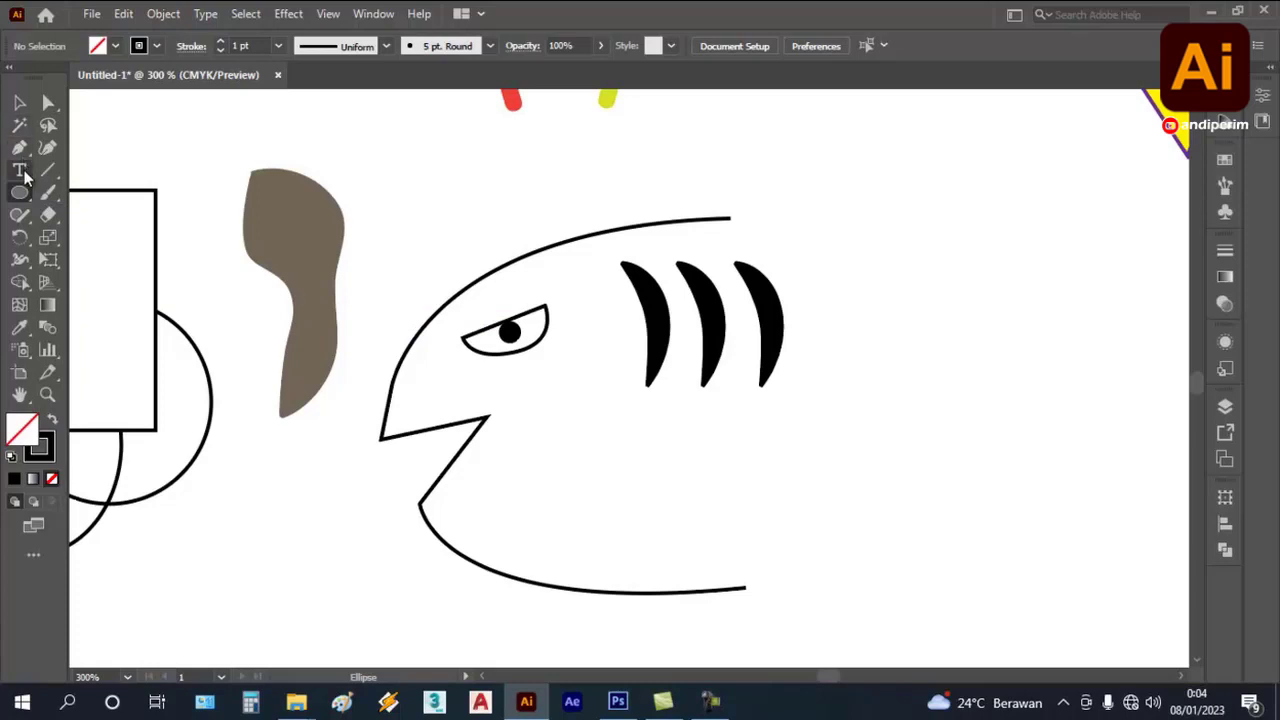
click(24, 151)
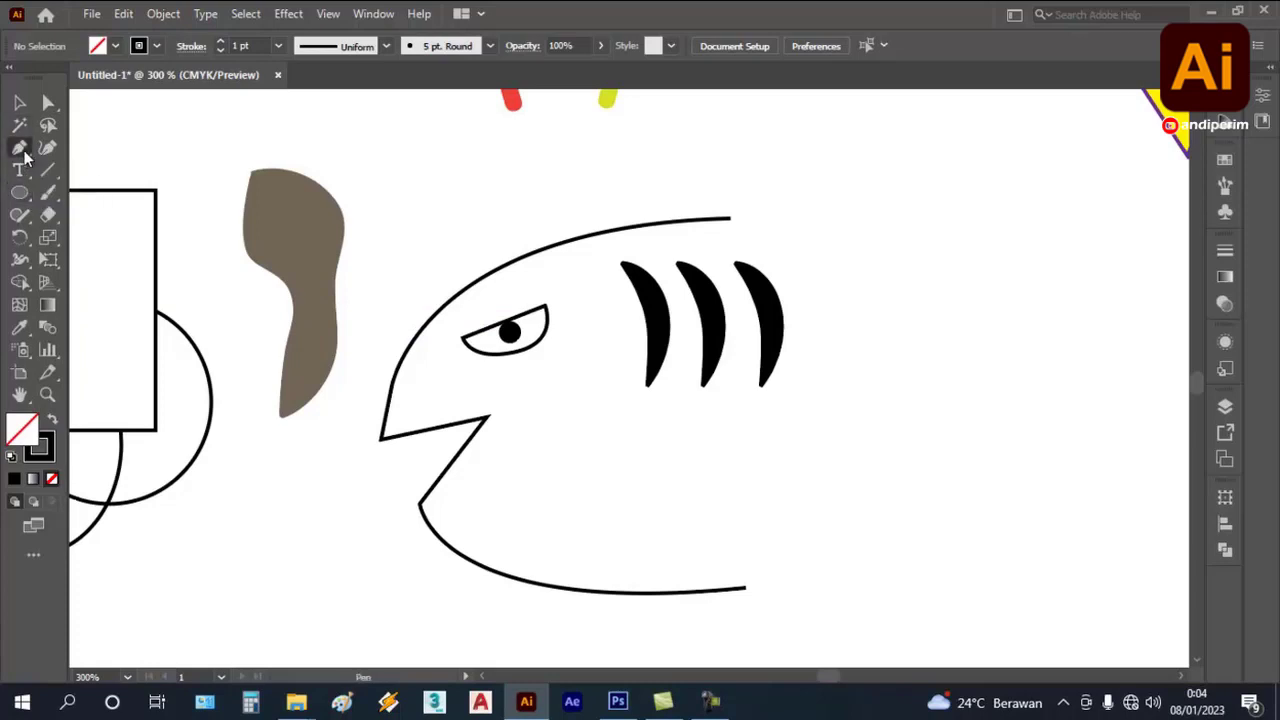
click(419, 451)
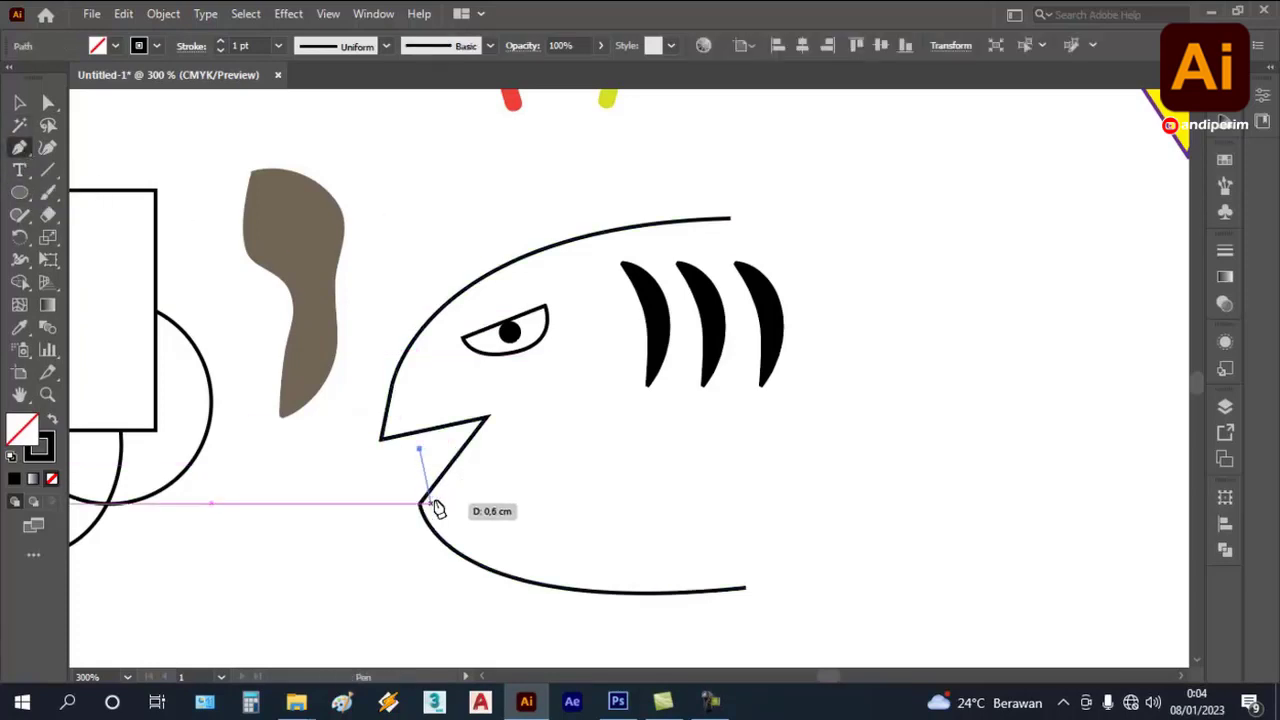
drag(432, 510, 420, 452)
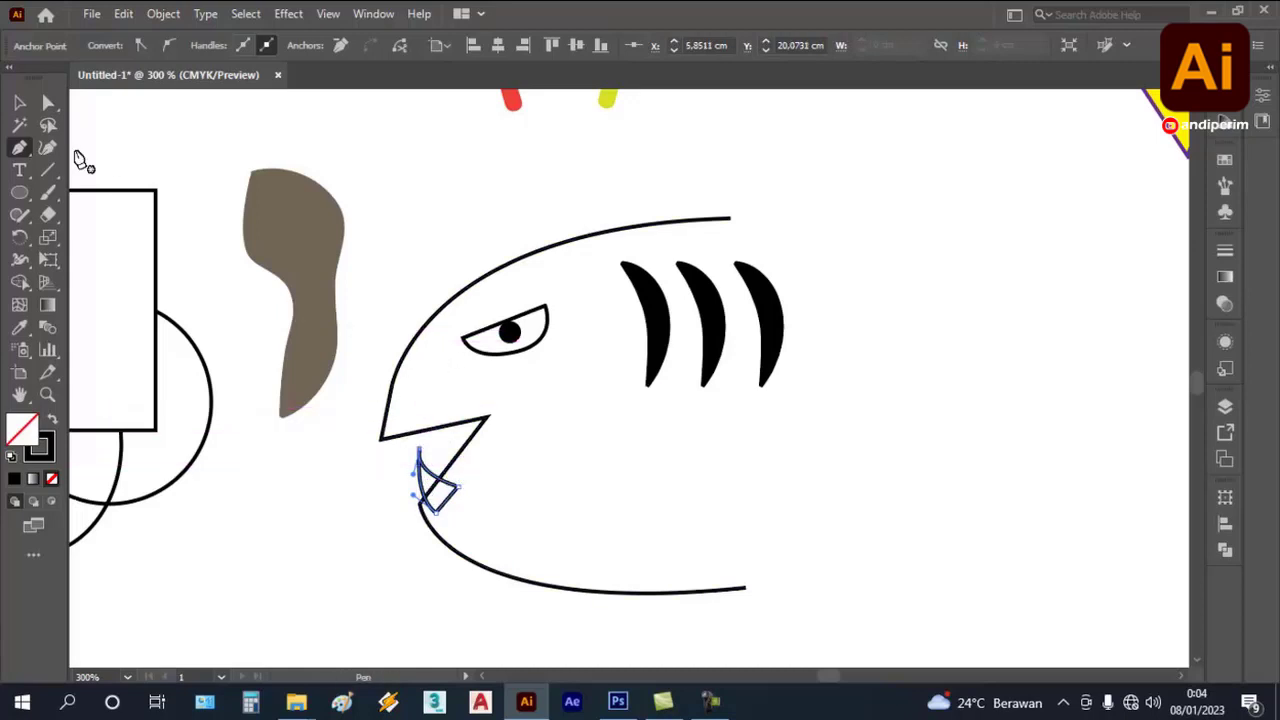
click(19, 102)
click(400, 484)
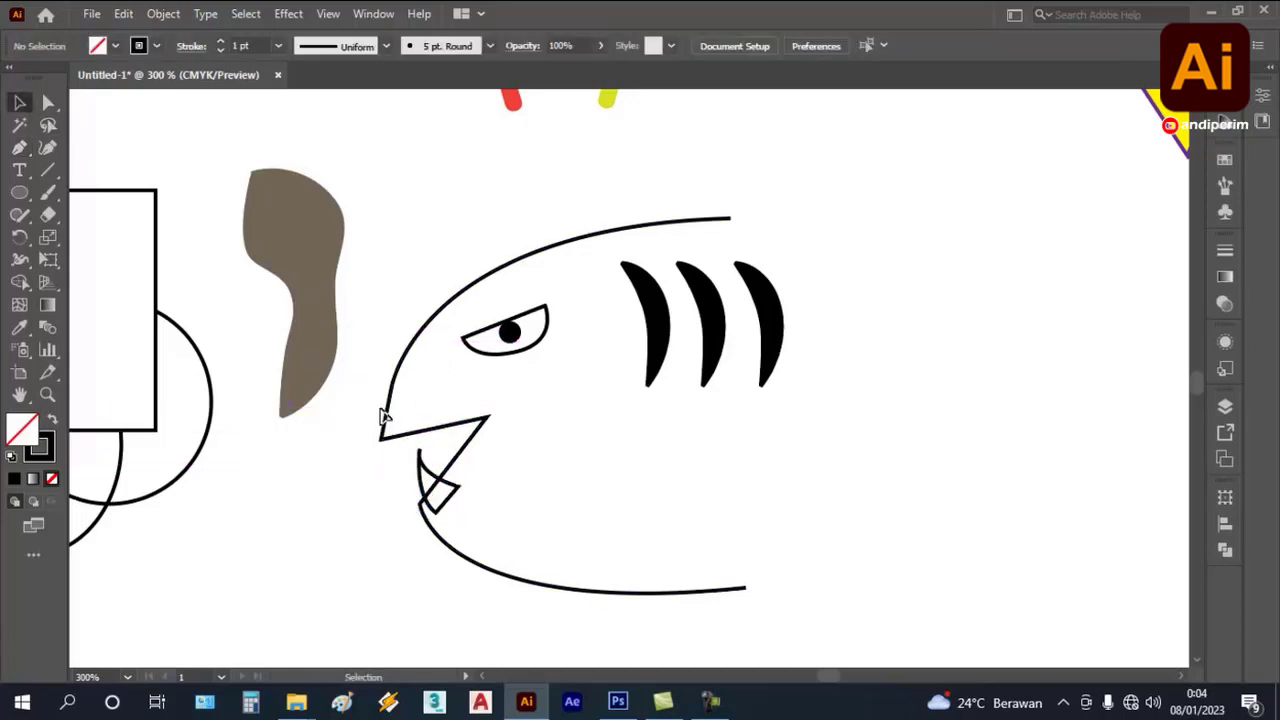
- Select the head outline and tooth, and split off the tooth part inside the jaw with the Shape Builder tool
drag(377, 401, 546, 553)
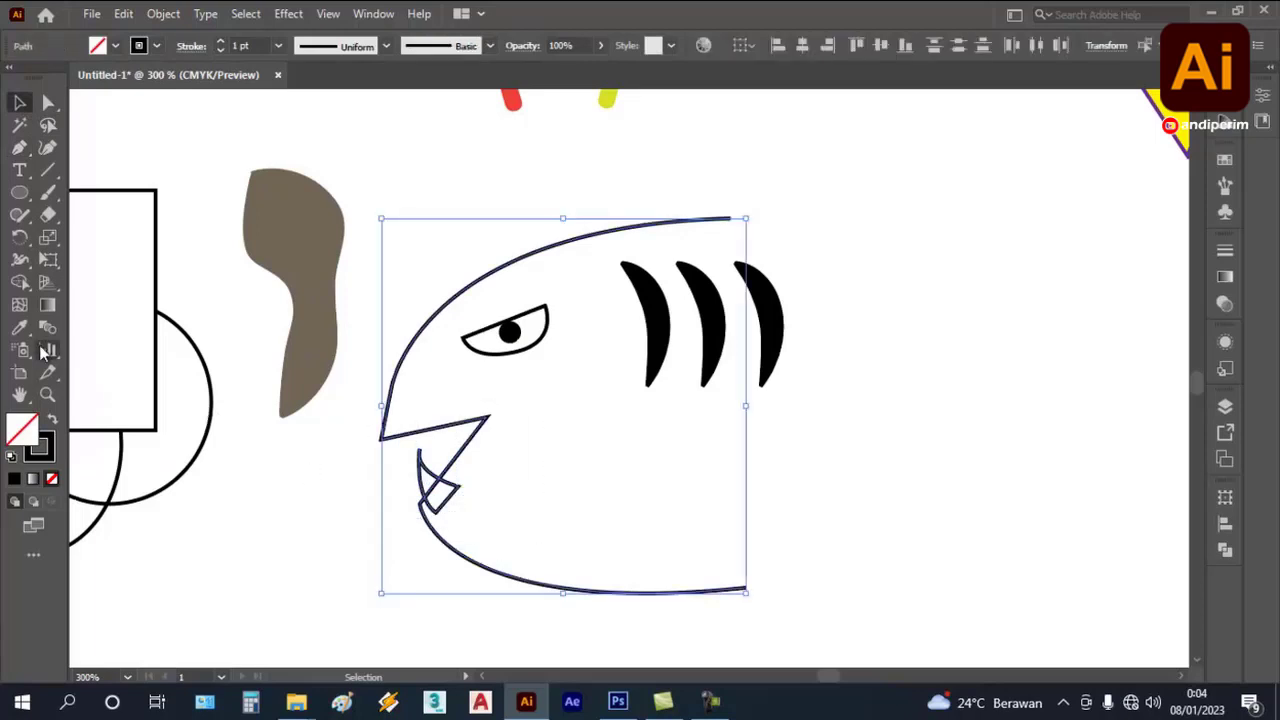
click(19, 282)
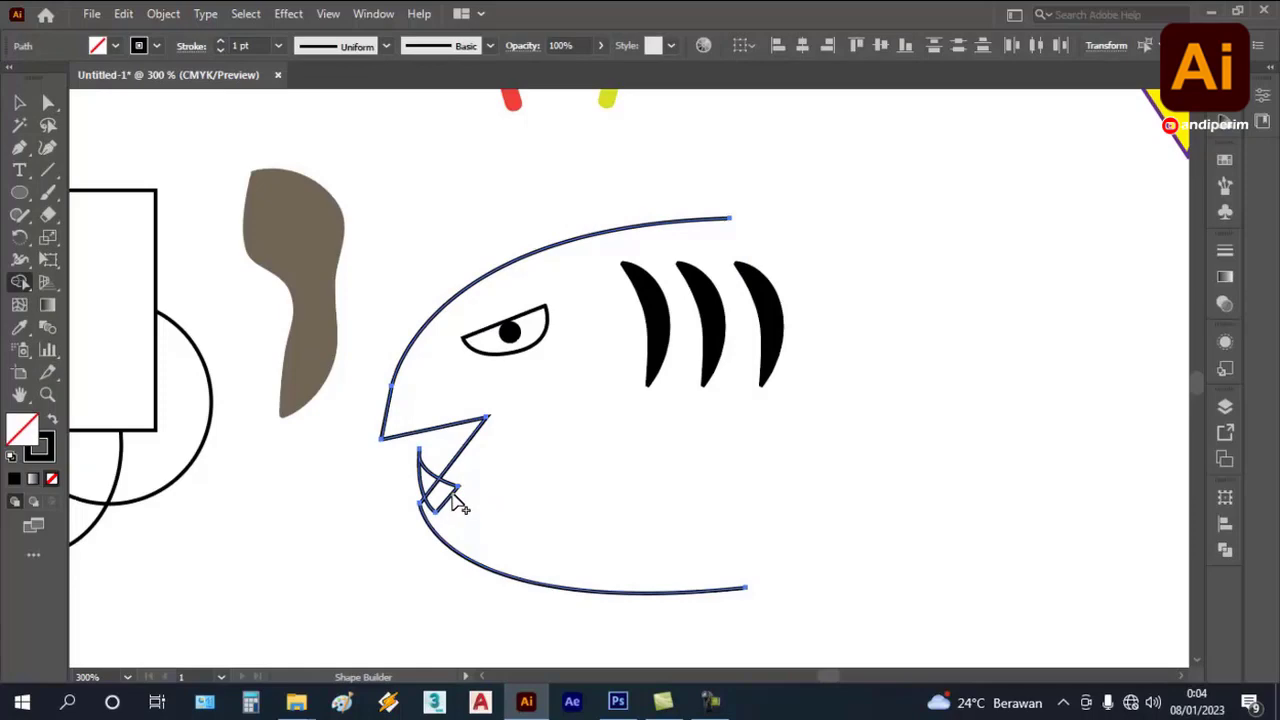
key(super)
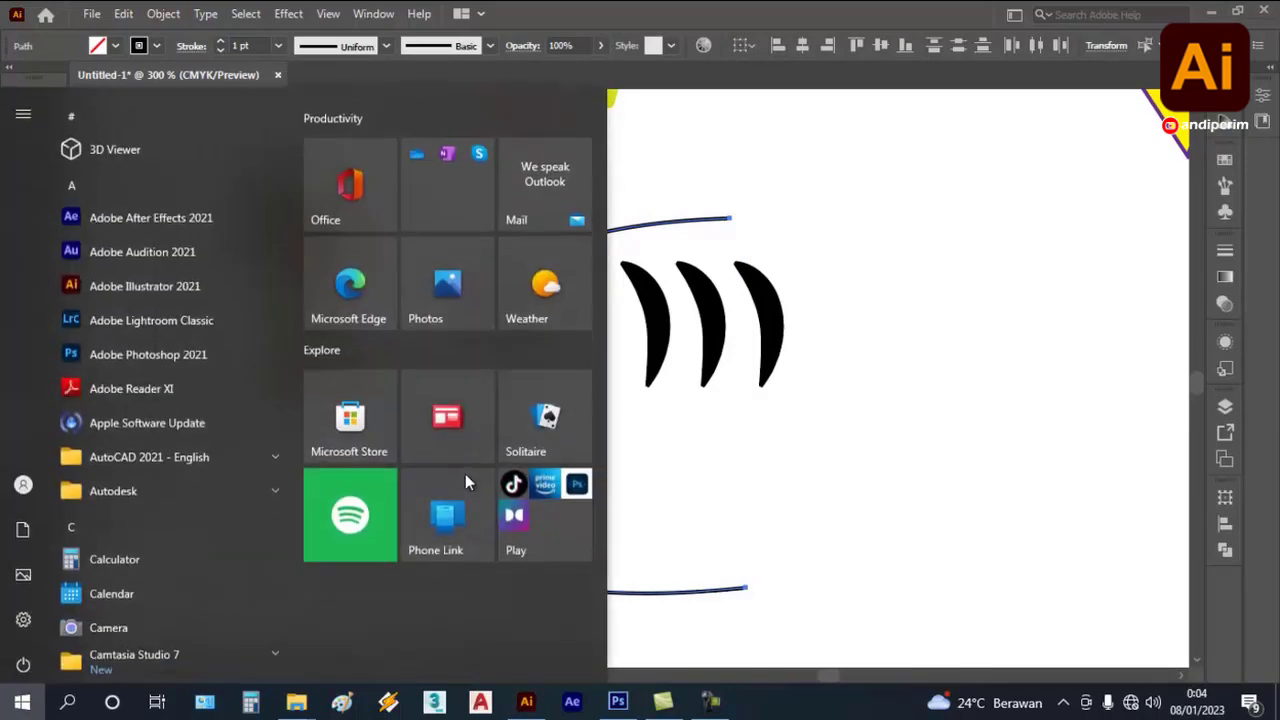
key(Escape)
key(v)
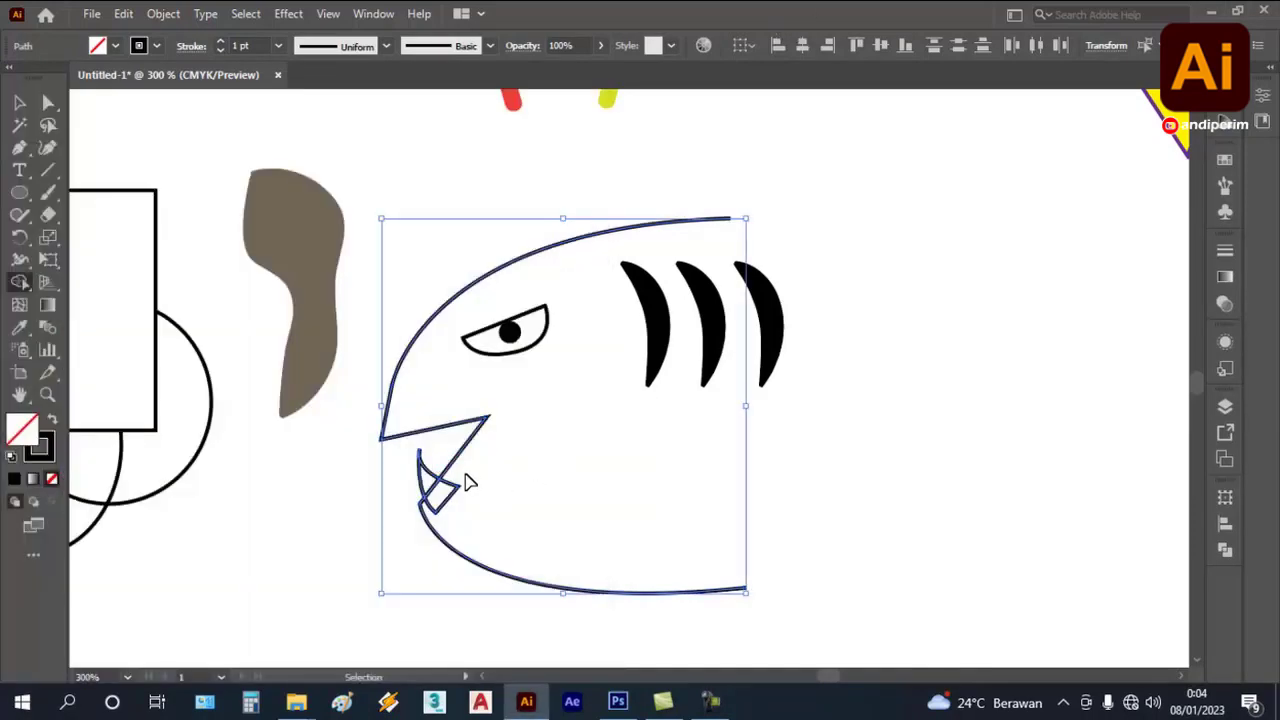
click(452, 500)
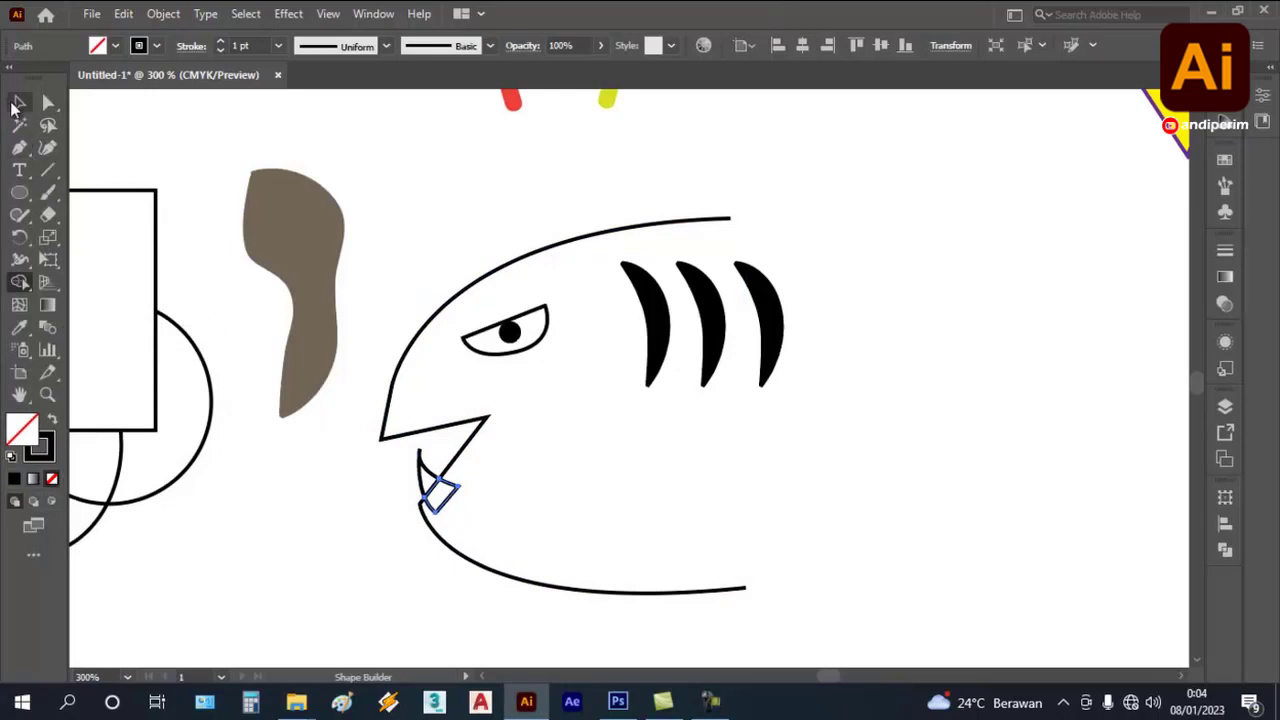
- Move the split-off tooth piece away from the mouth edge and delete it
click(19, 102)
drag(452, 496, 470, 513)
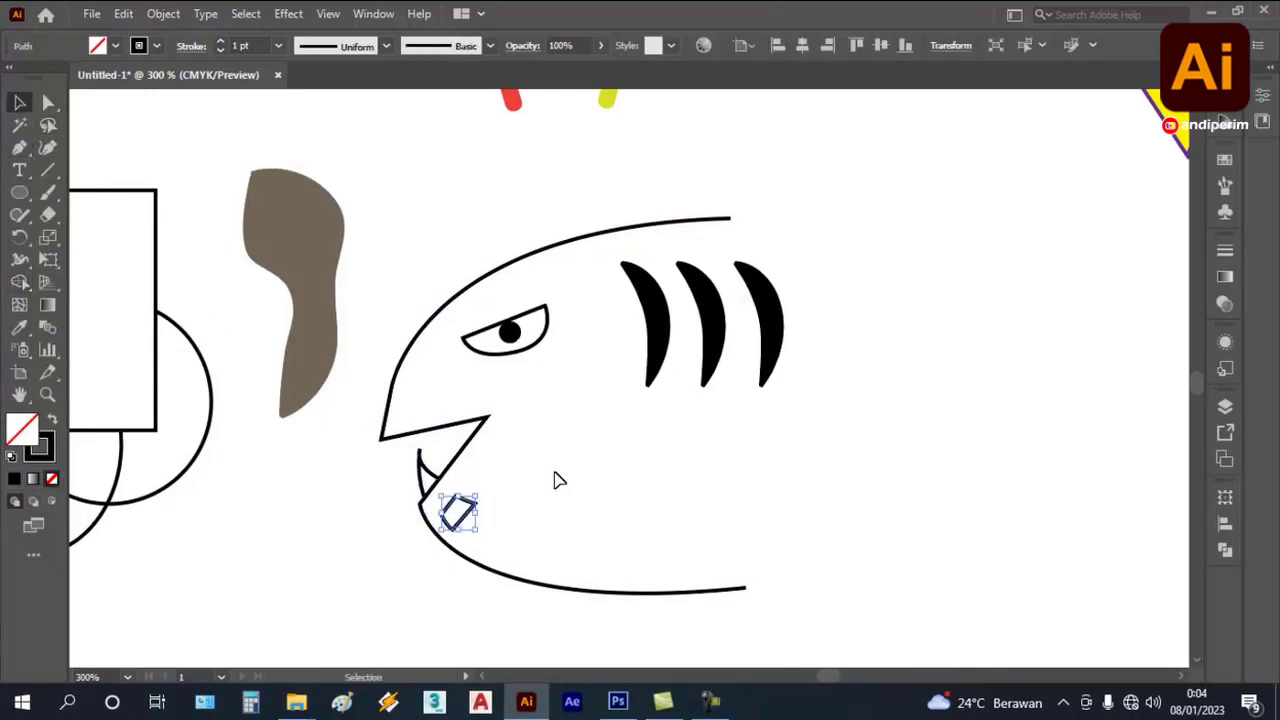
key(Delete)
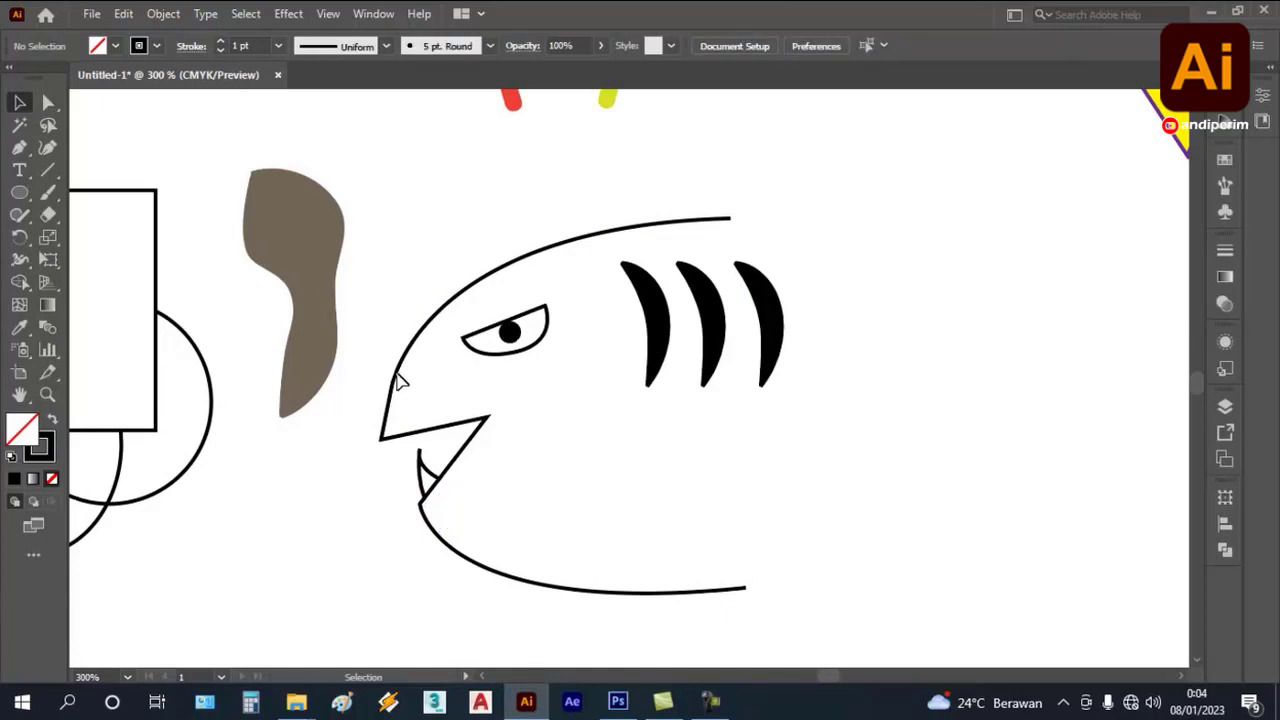
- Draw a small curved, pointed tooth hanging across the front of the upper jaw line with the Pen tool and deselect it
click(20, 148)
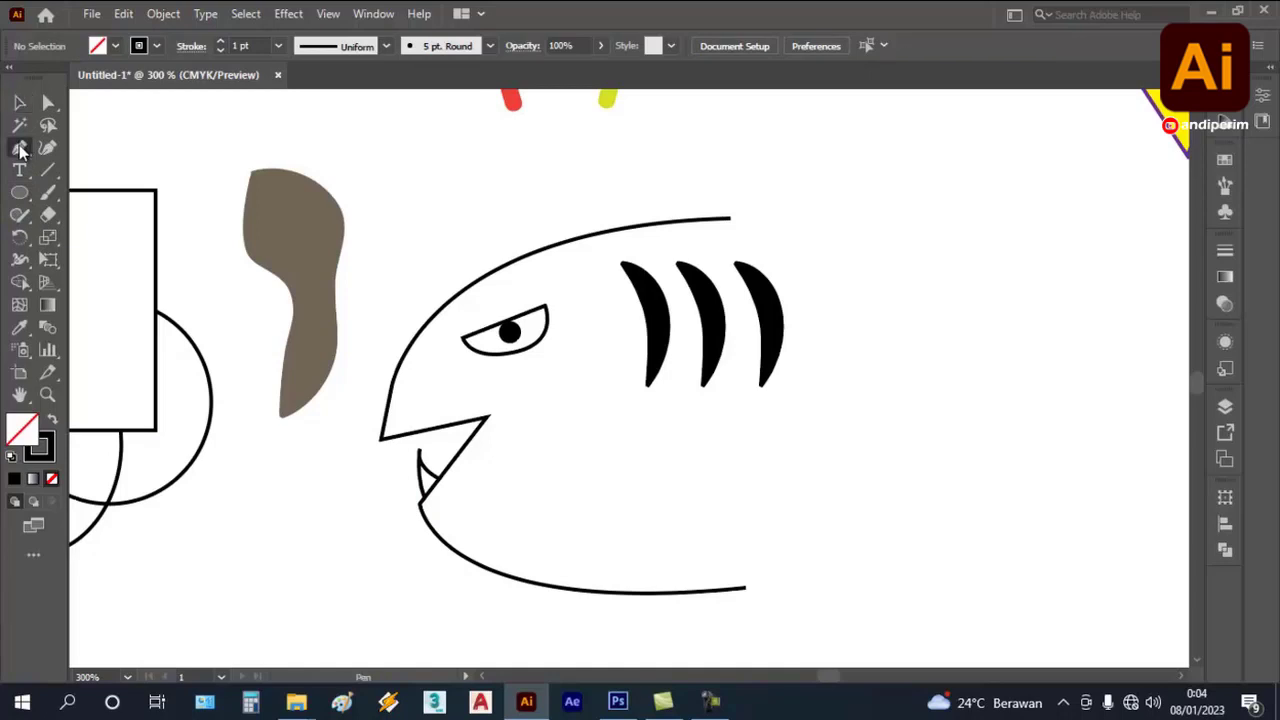
click(398, 418)
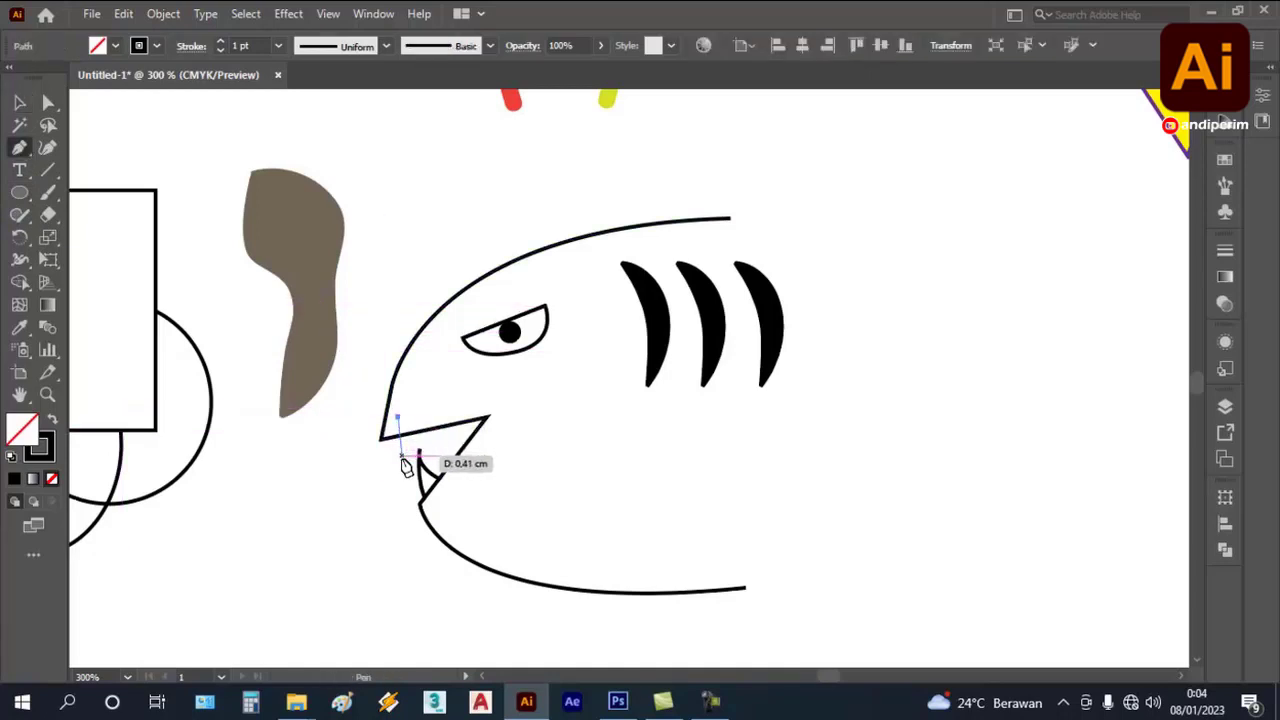
drag(404, 465, 432, 489)
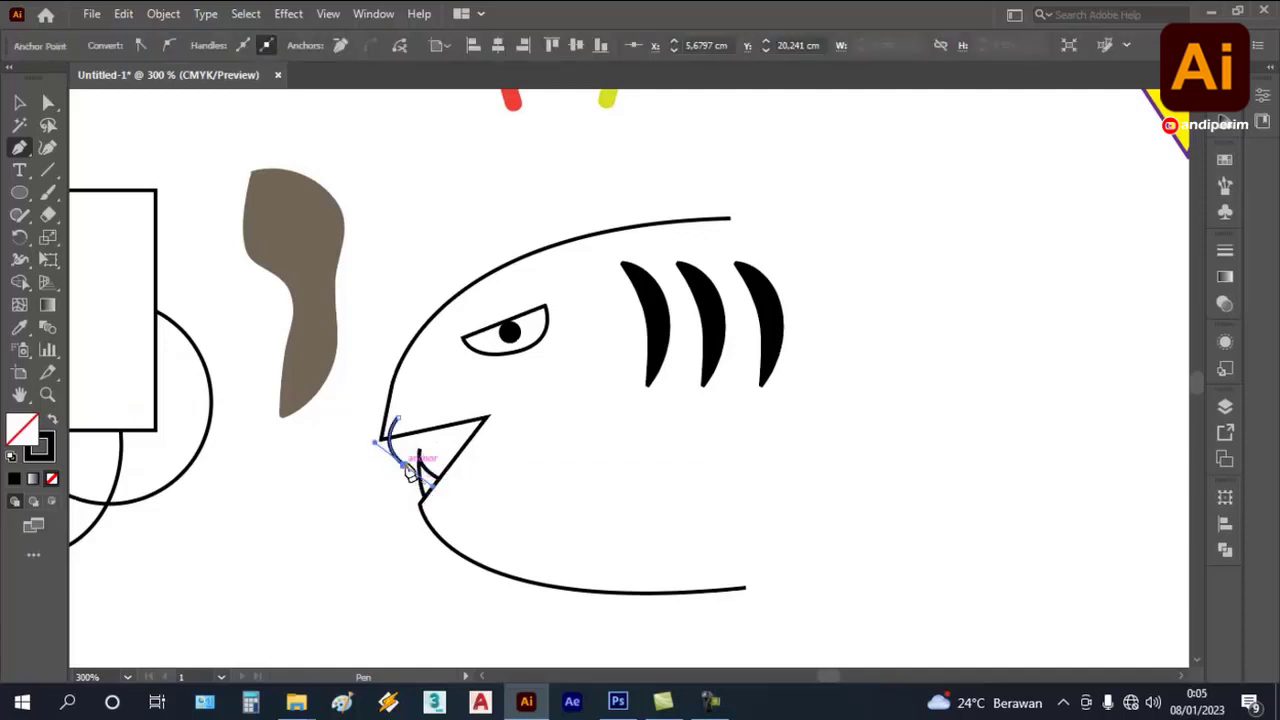
drag(413, 422, 433, 401)
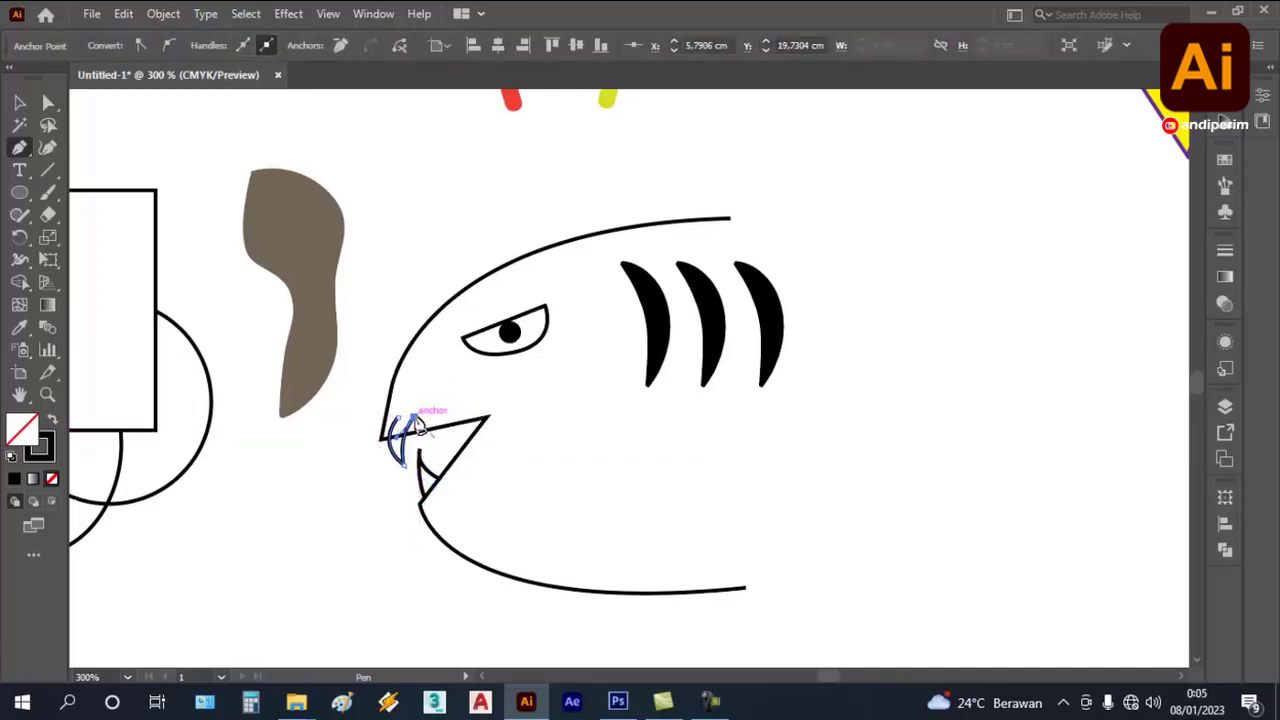
key(v)
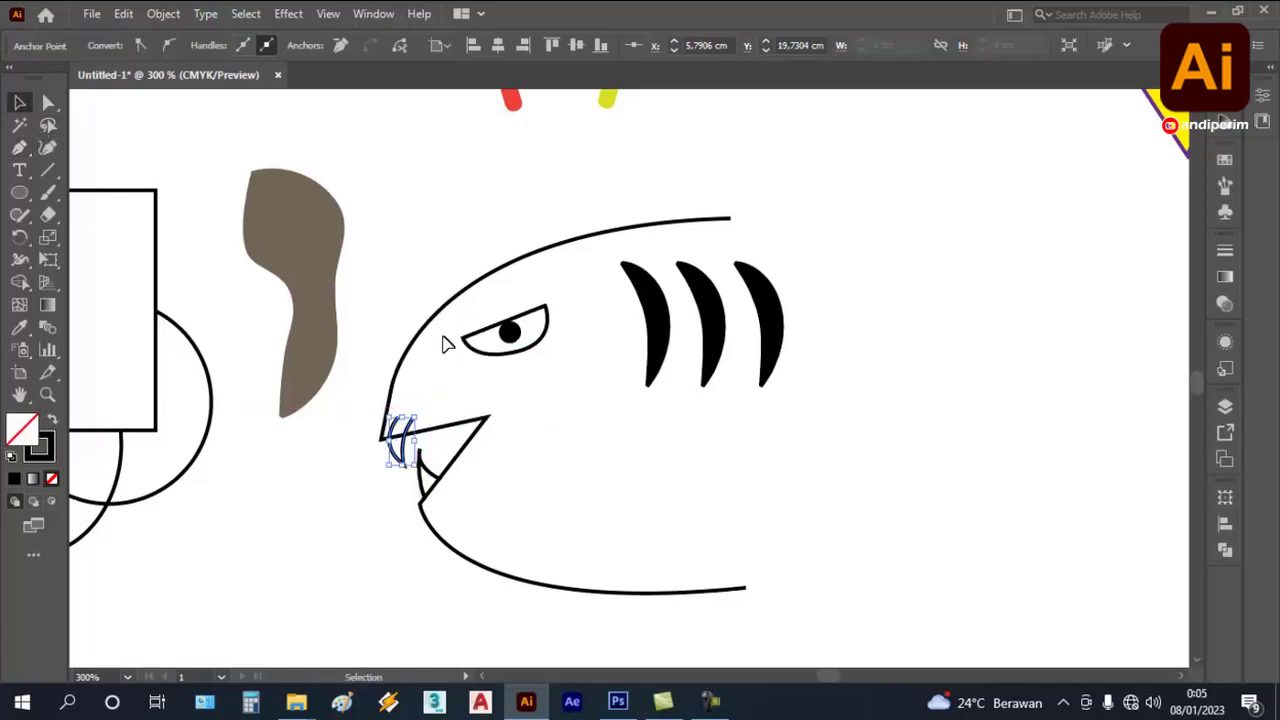
click(366, 291)
- Select the upper tooth with the head outline and remove the tooth part above the jaw line with the Shape Builder tool
scroll(378, 415, up, 1)
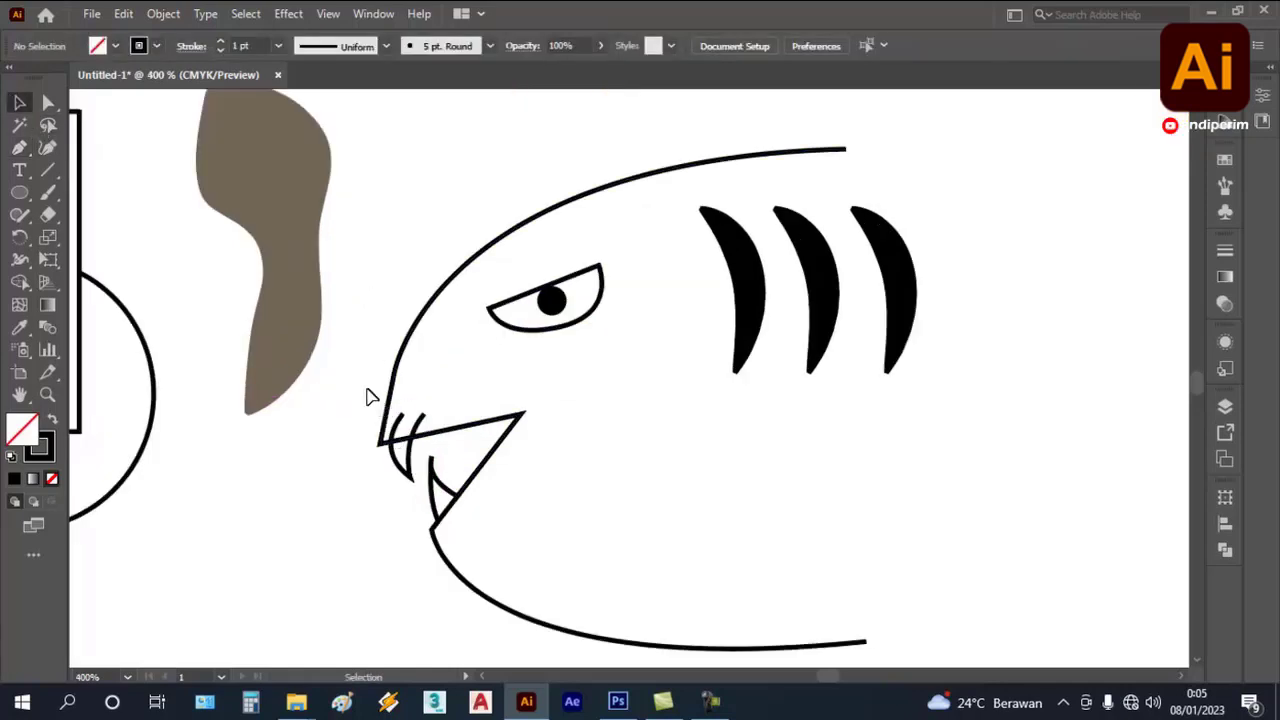
drag(366, 397, 450, 476)
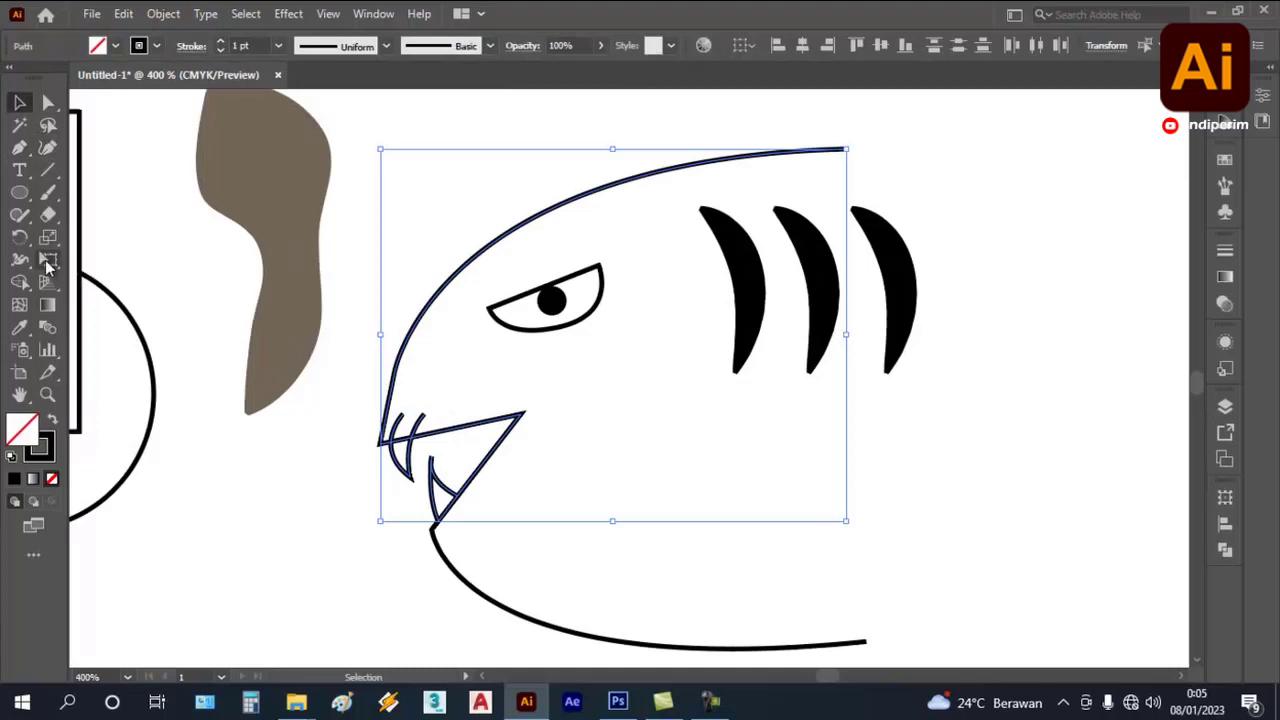
click(20, 282)
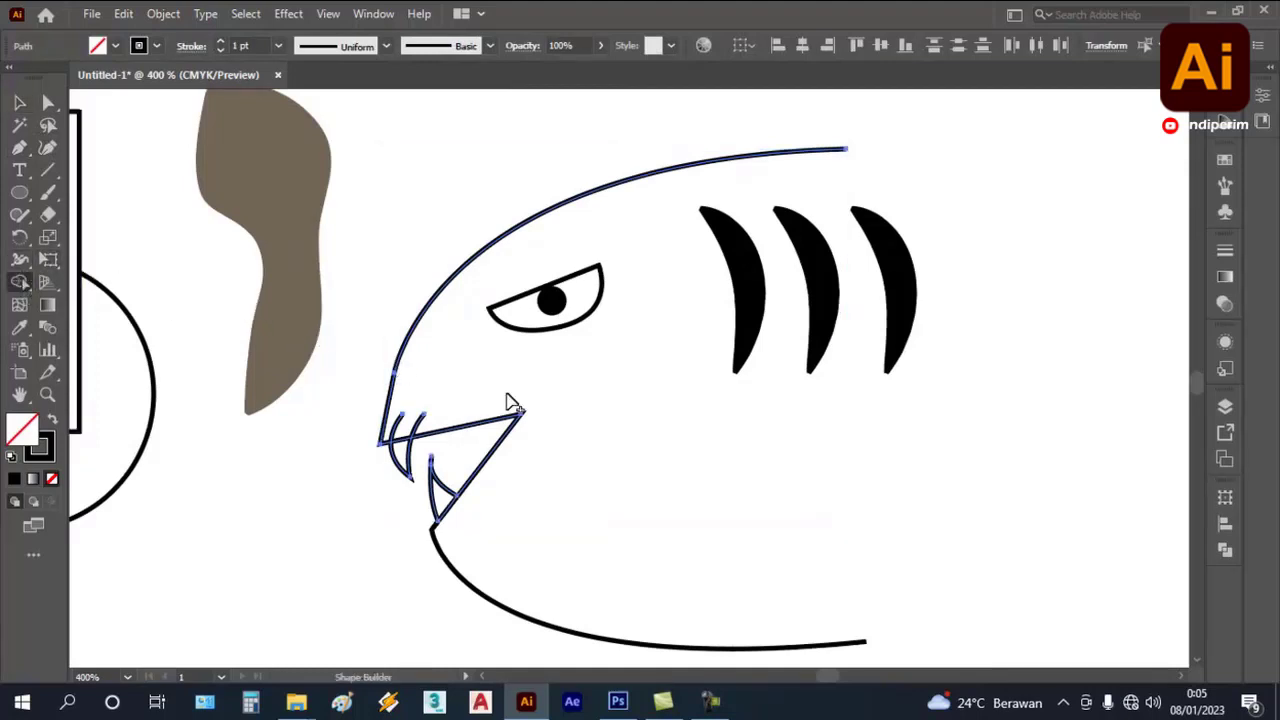
alt+click(427, 425)
click(19, 102)
click(414, 189)
- Draw a large circle in the empty area beside the fish head, below the yellow star, and fill it dark green
key(ctrl+minus)
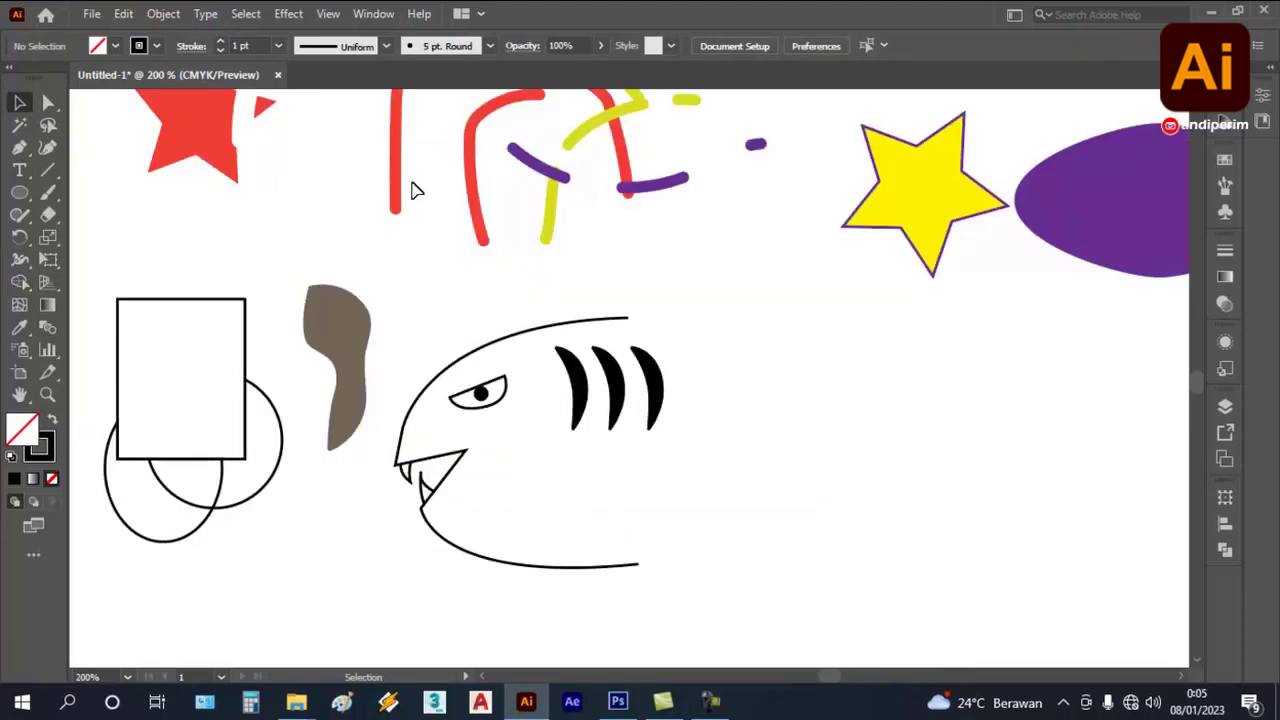
scroll(370, 284, down, 1)
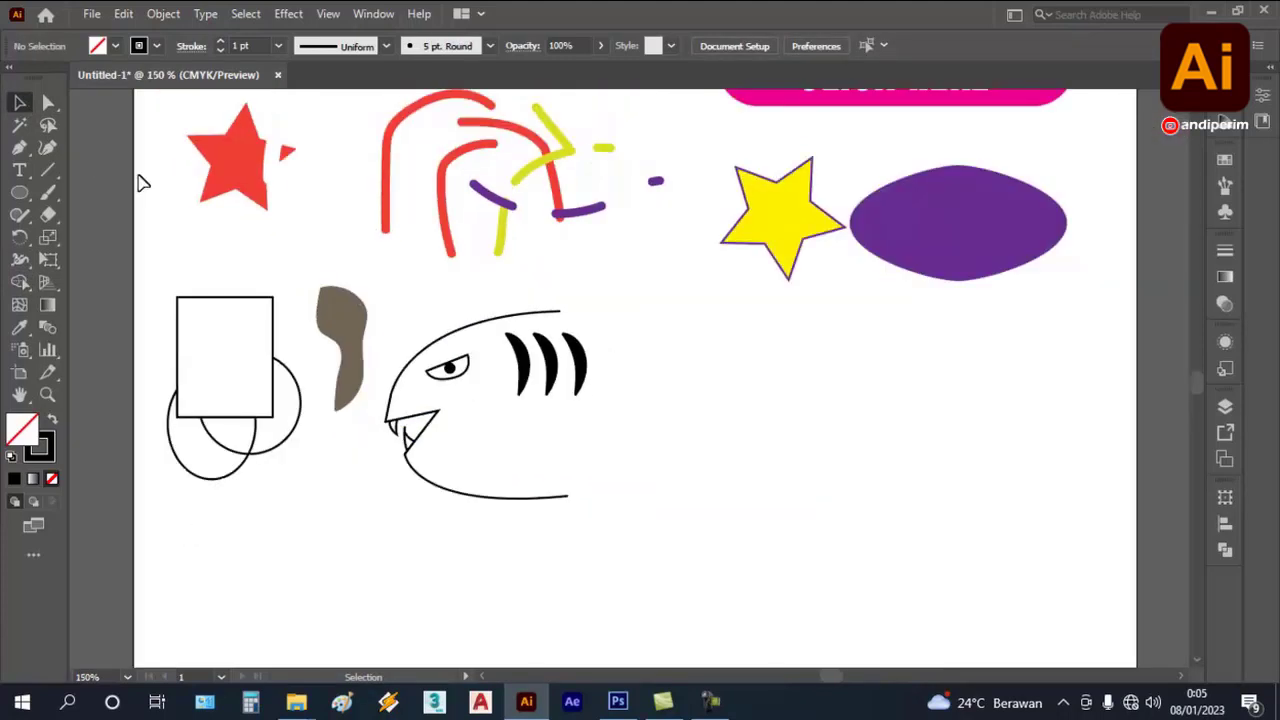
scroll(323, 121, up, 1)
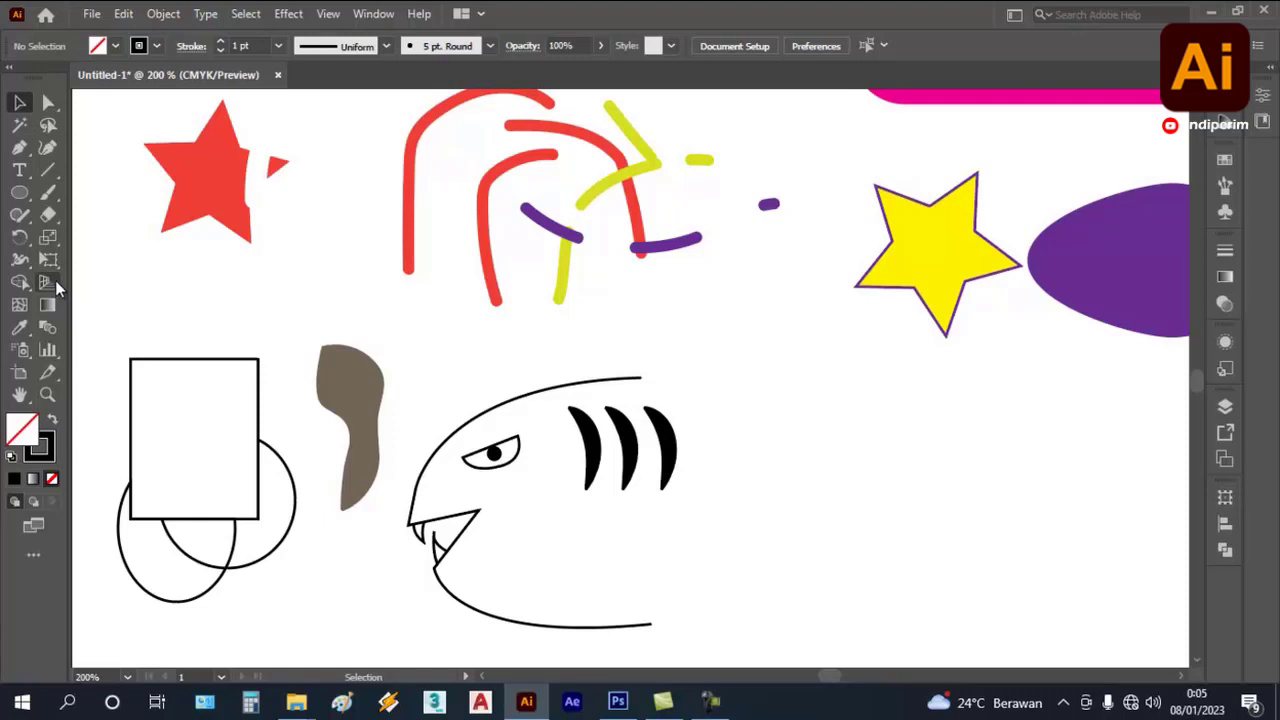
click(18, 306)
click(19, 193)
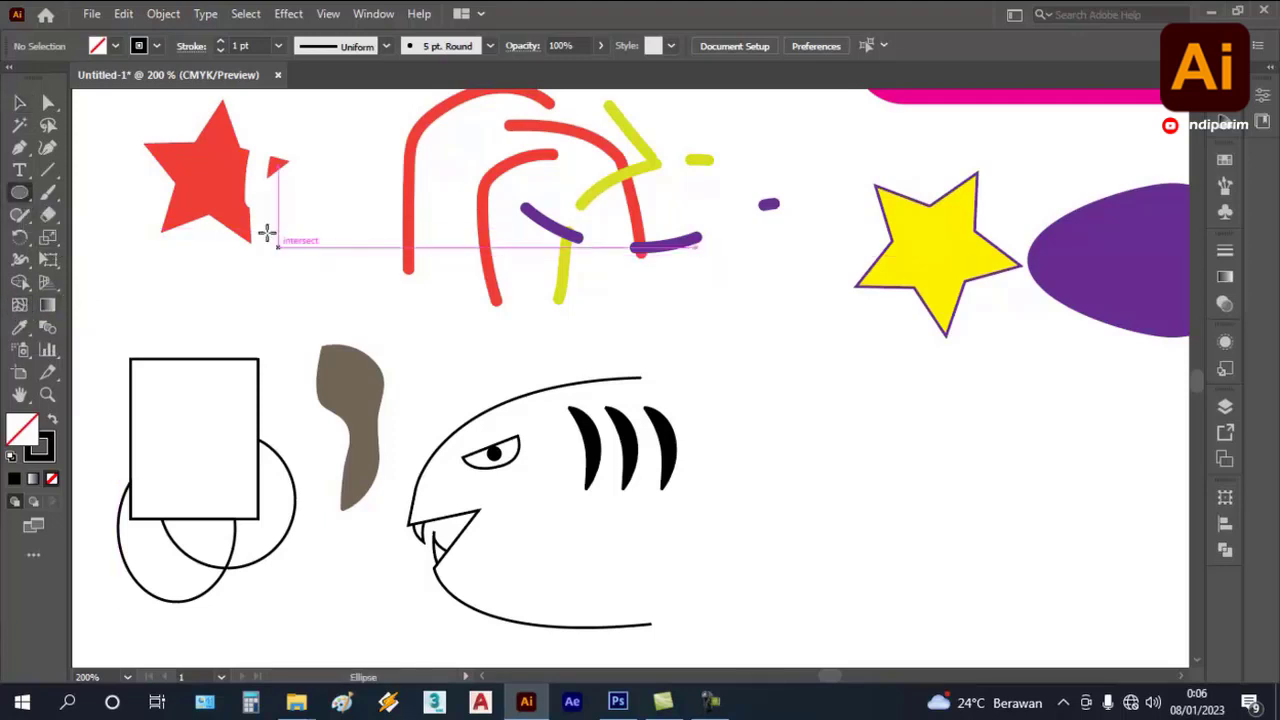
scroll(267, 233, down, 1)
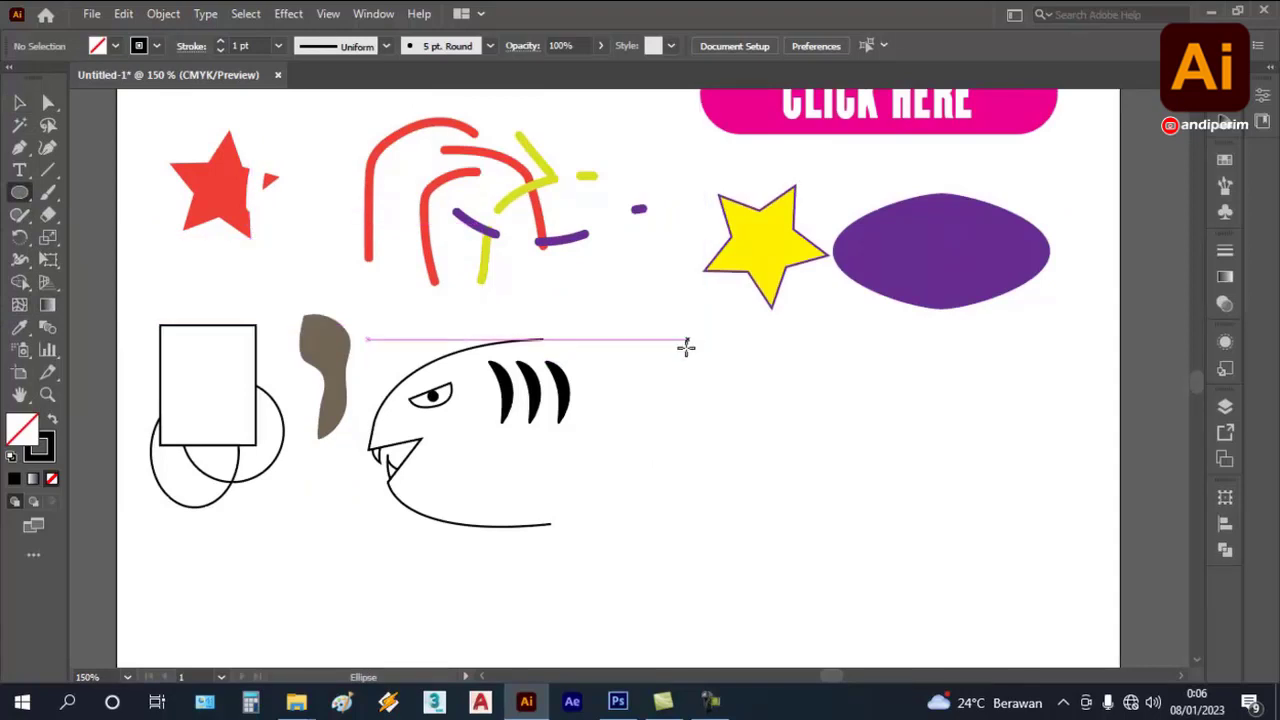
drag(686, 343, 867, 521)
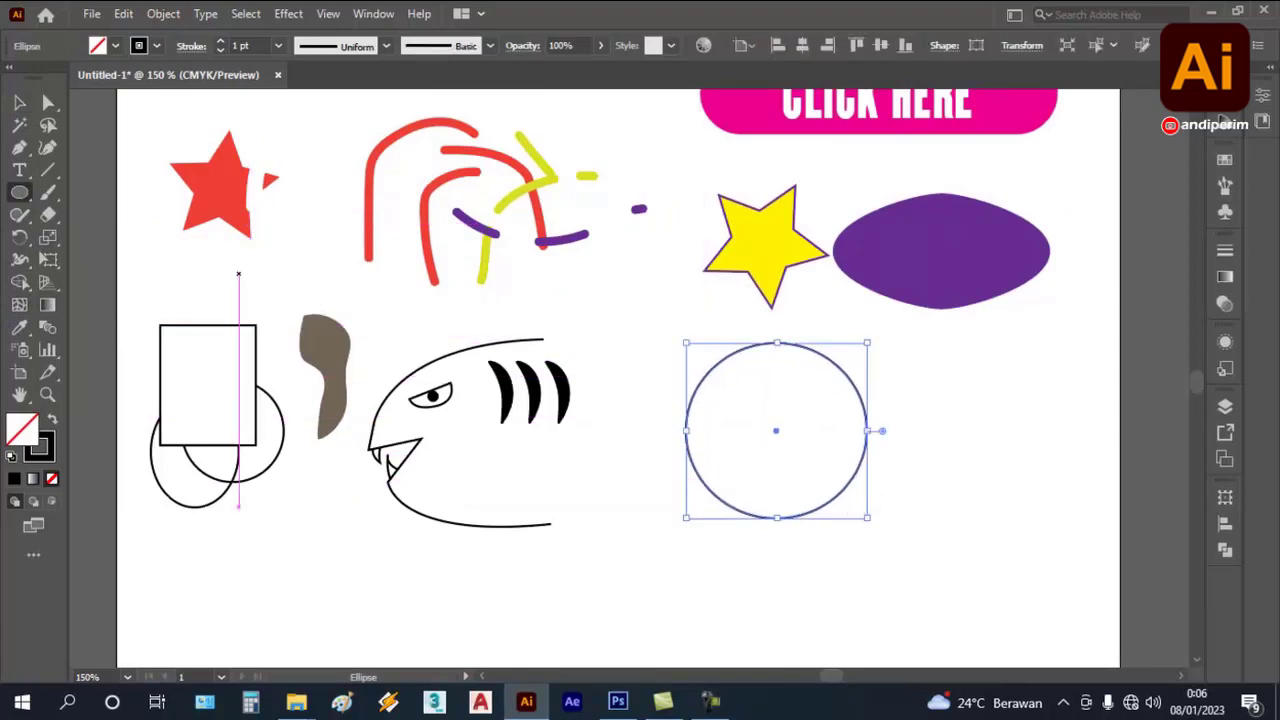
click(115, 46)
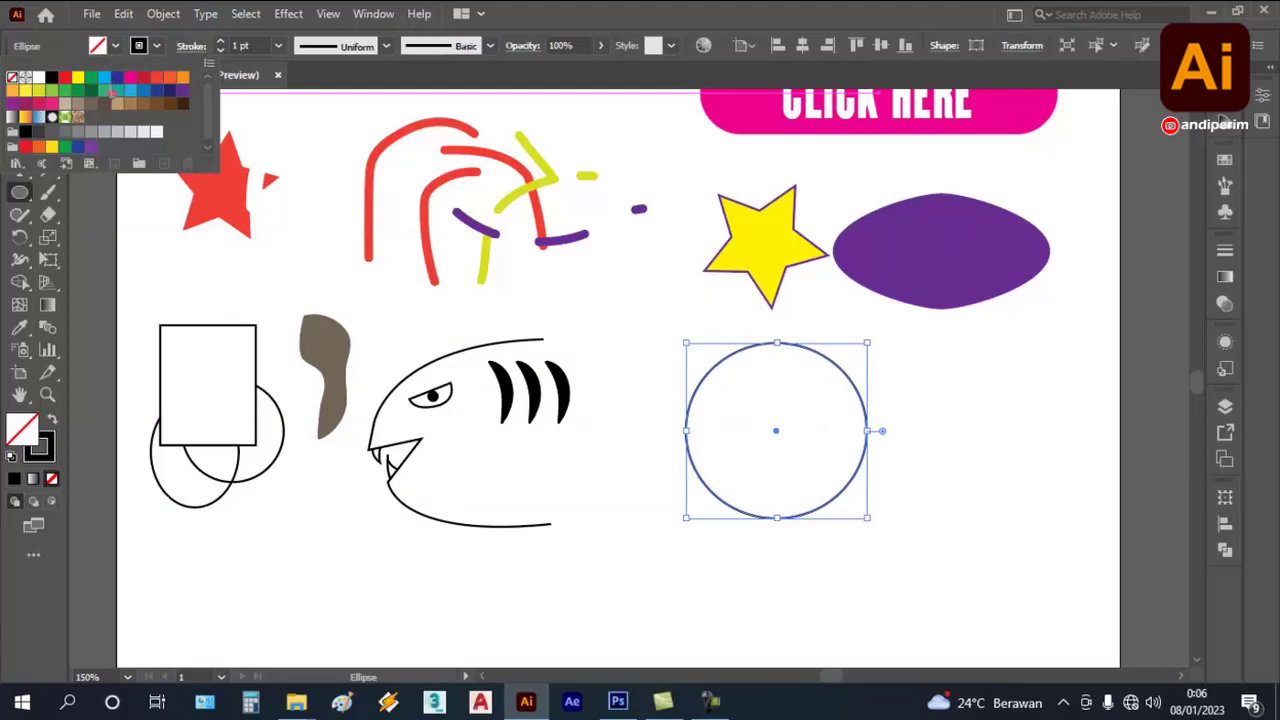
click(95, 93)
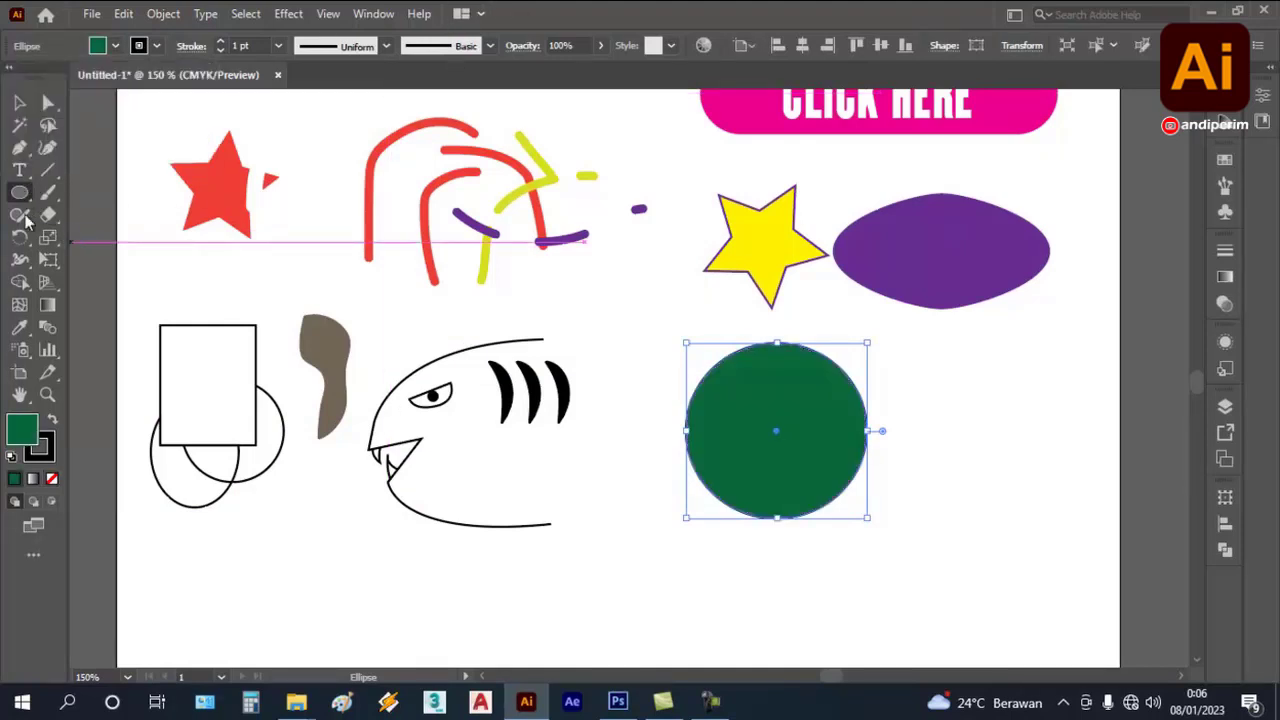
- Add a gradient mesh point in the upper-left part of the green circle, colour it golden yellow FFCE00, and deselect
click(19, 304)
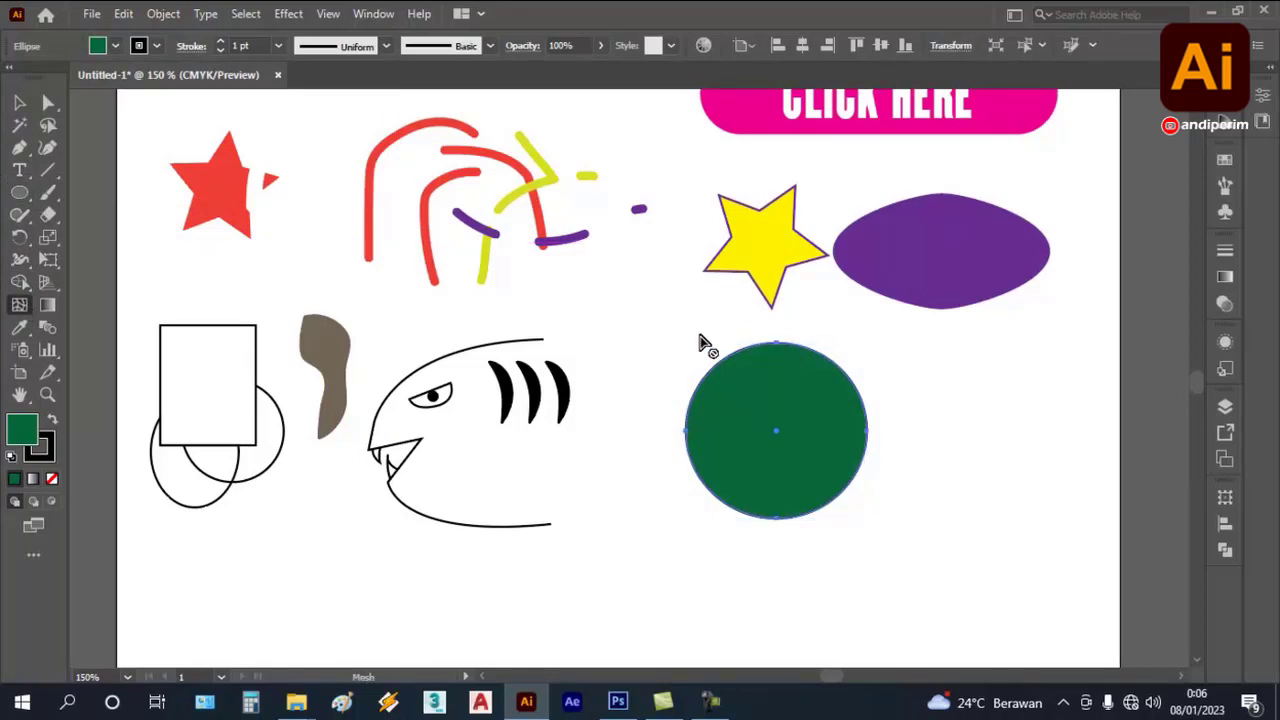
click(740, 384)
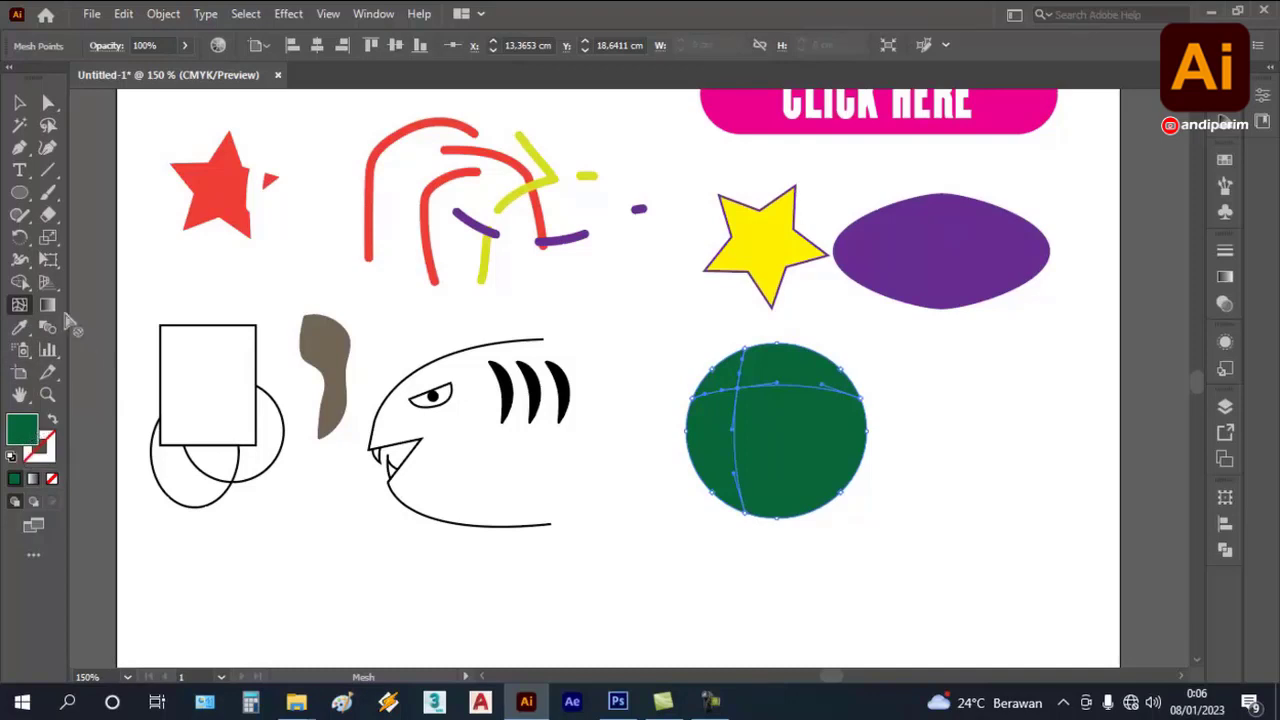
click(21, 102)
click(47, 102)
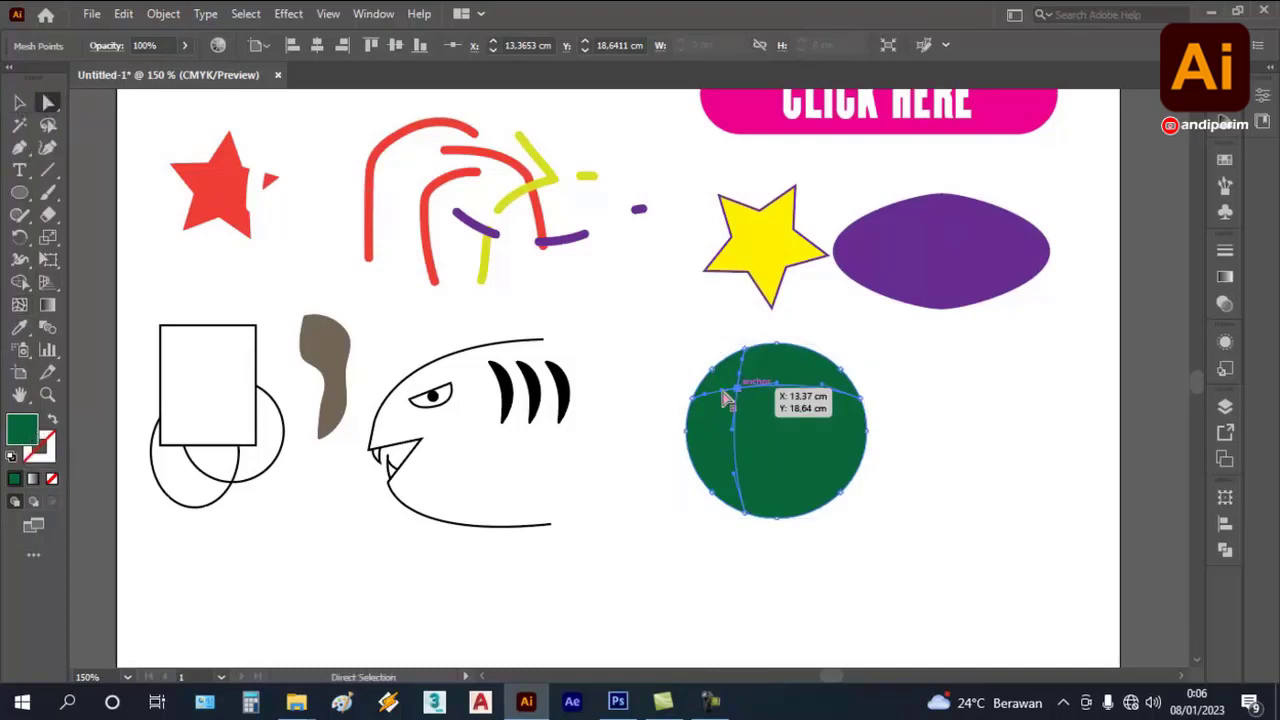
double_click(30, 430)
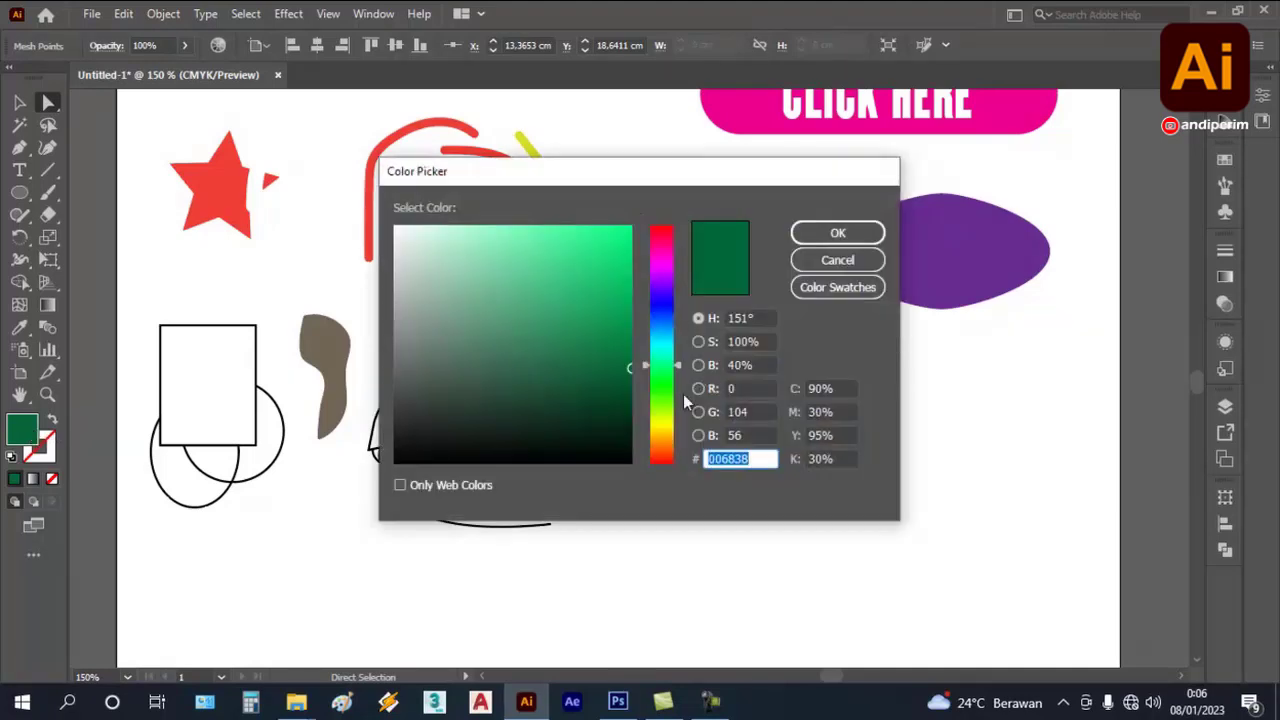
click(663, 436)
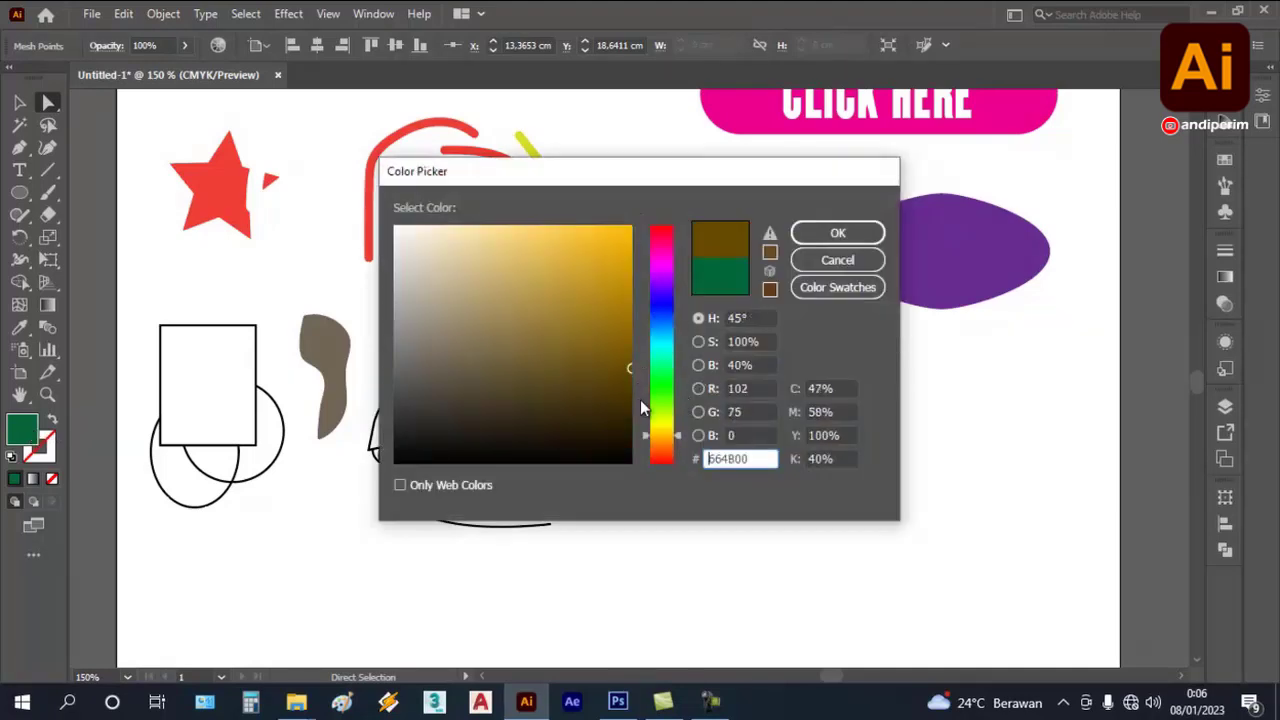
click(655, 434)
drag(627, 360, 660, 204)
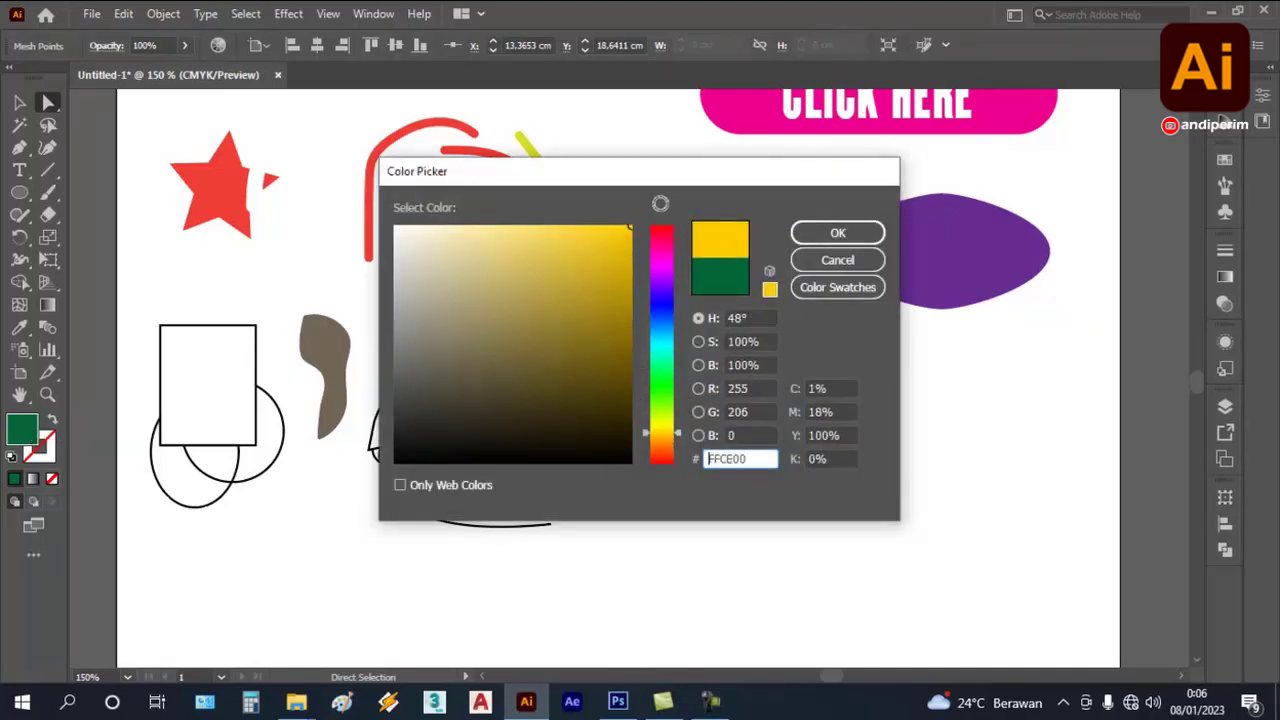
click(838, 232)
click(1020, 383)
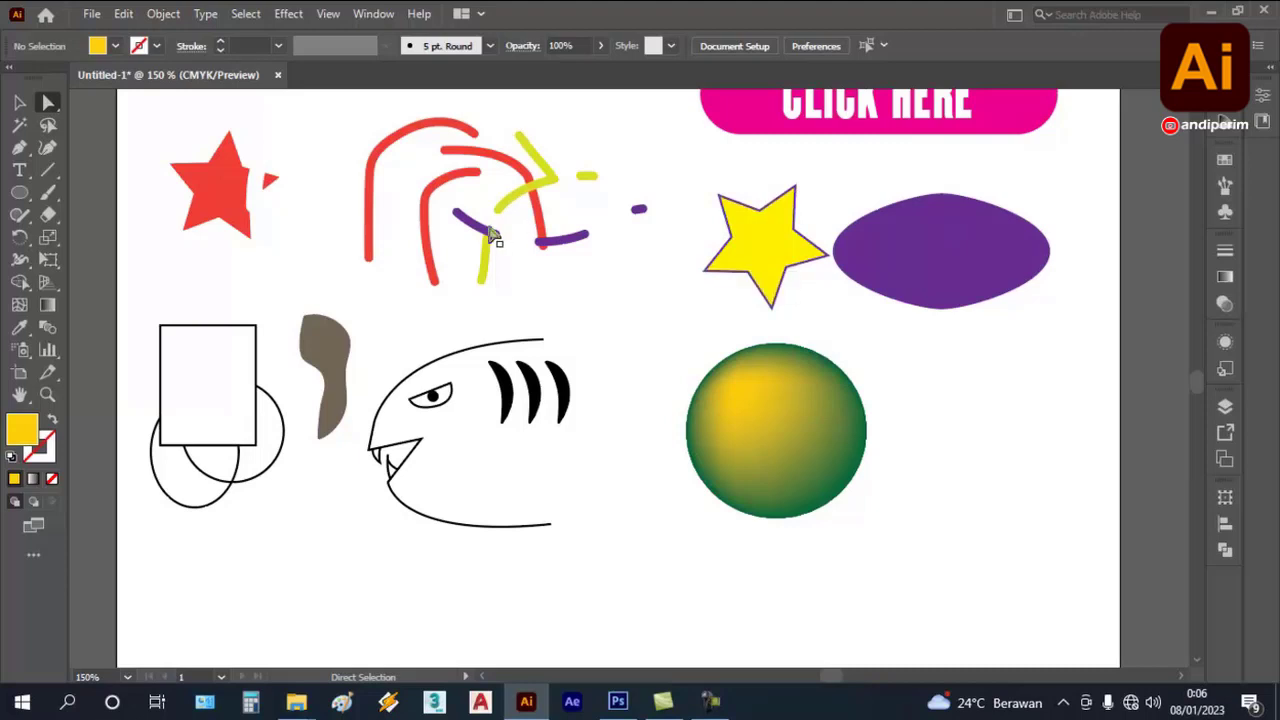
- Draw a wide rounded rectangle below the fish head and fill it dark red
click(48, 305)
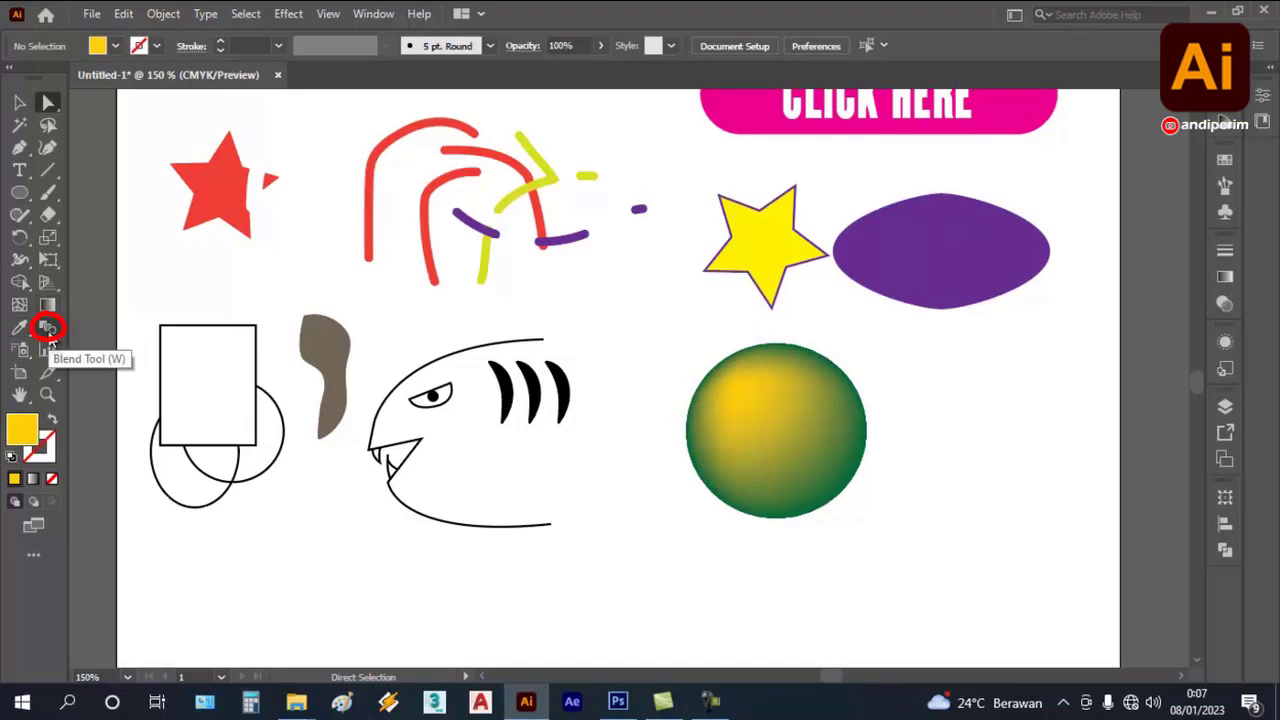
scroll(357, 368, down, 1)
scroll(357, 371, up, 1)
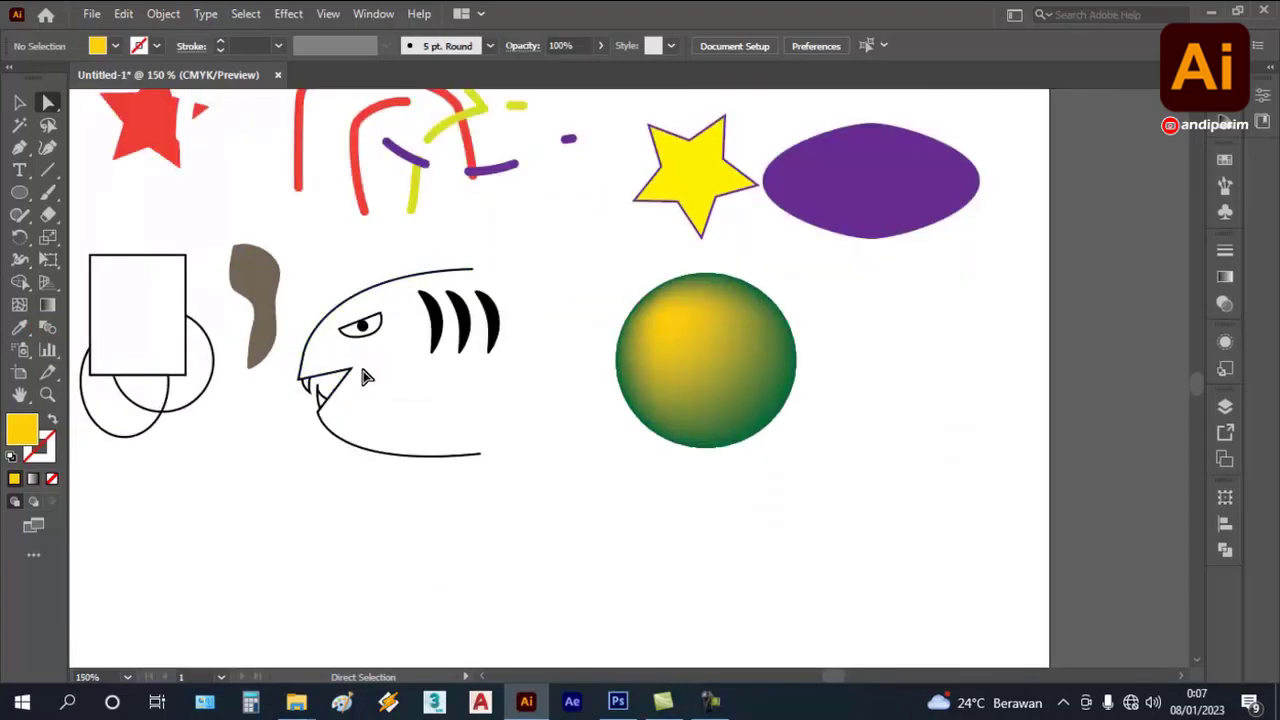
click(20, 193)
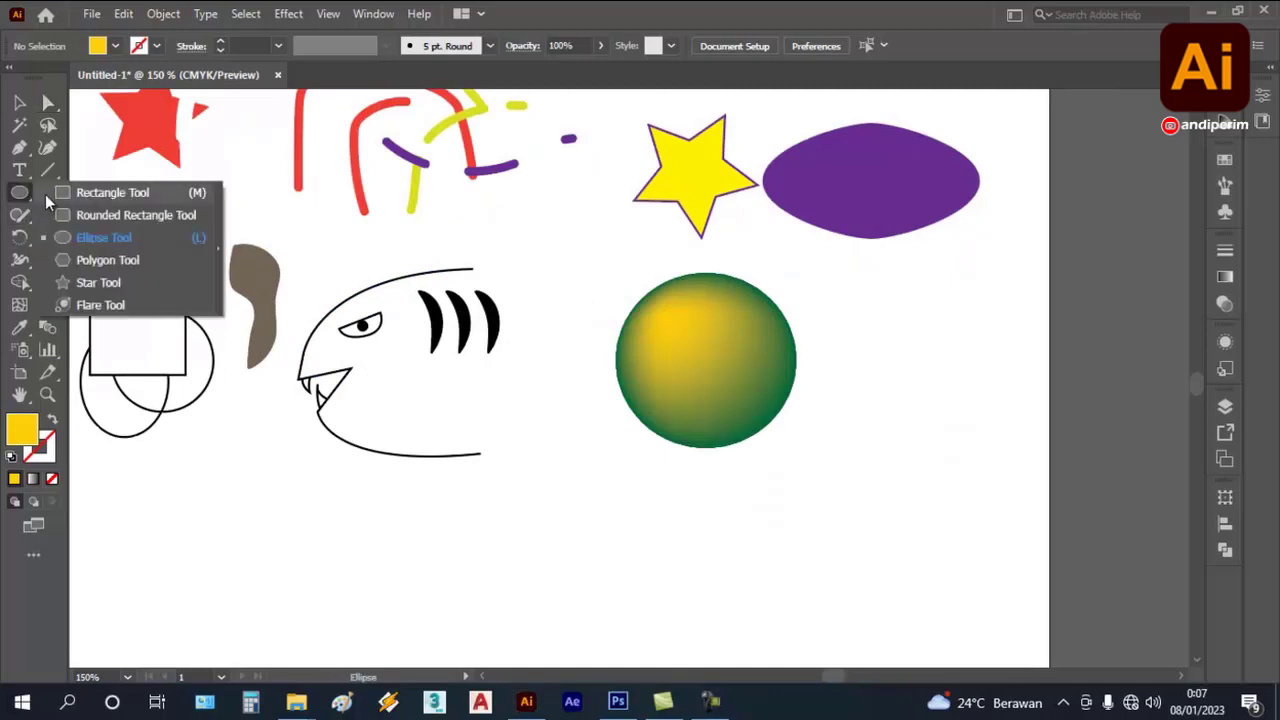
click(122, 213)
scroll(531, 300, down, 1)
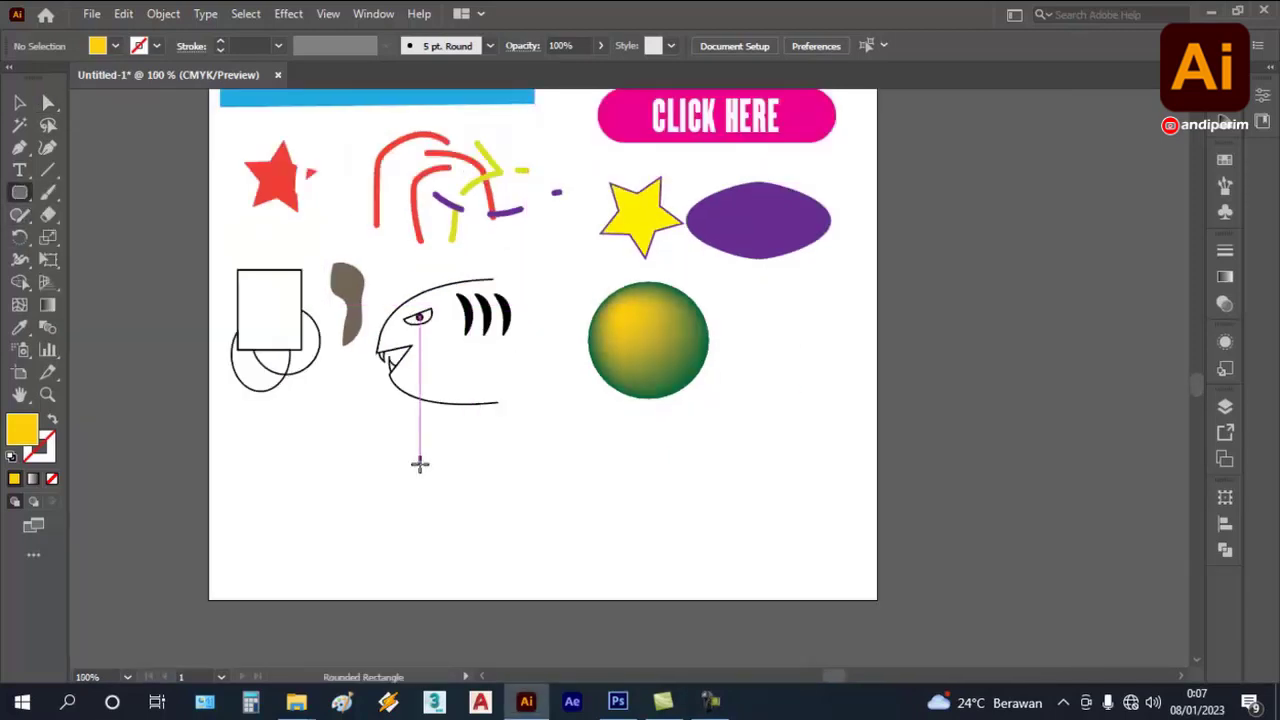
scroll(420, 460, up, 1)
drag(265, 433, 525, 520)
click(115, 46)
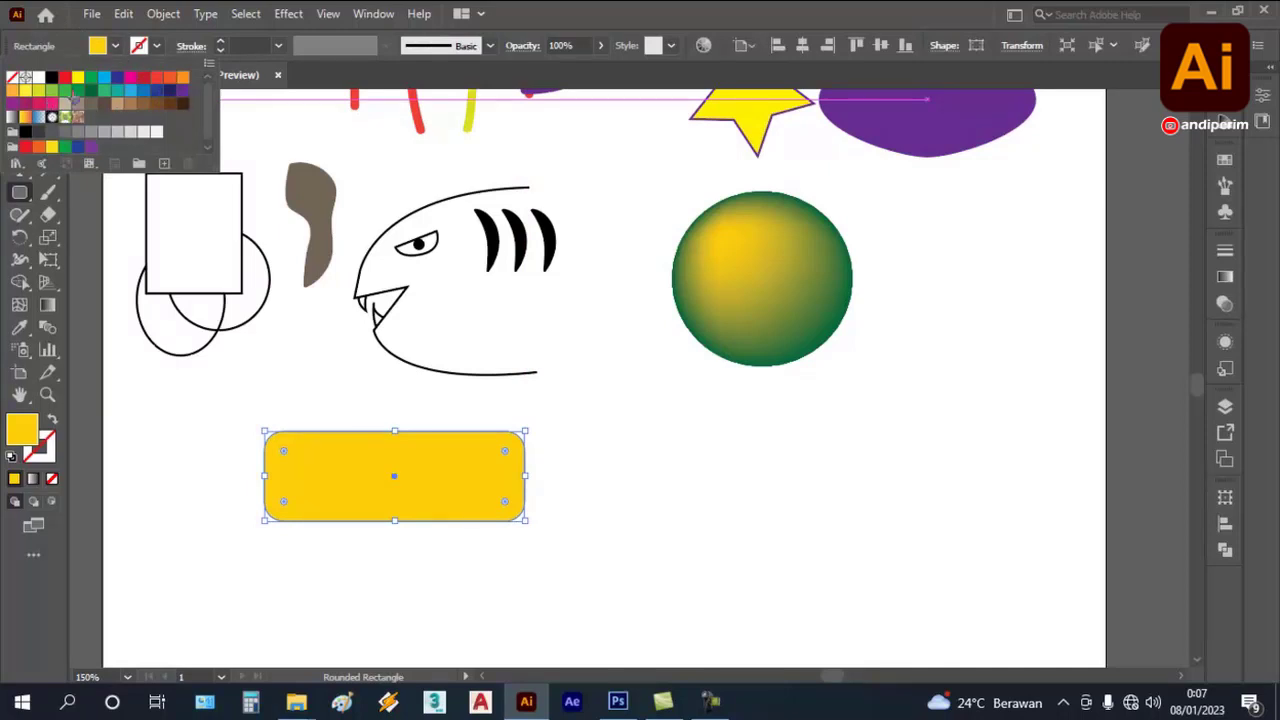
click(144, 78)
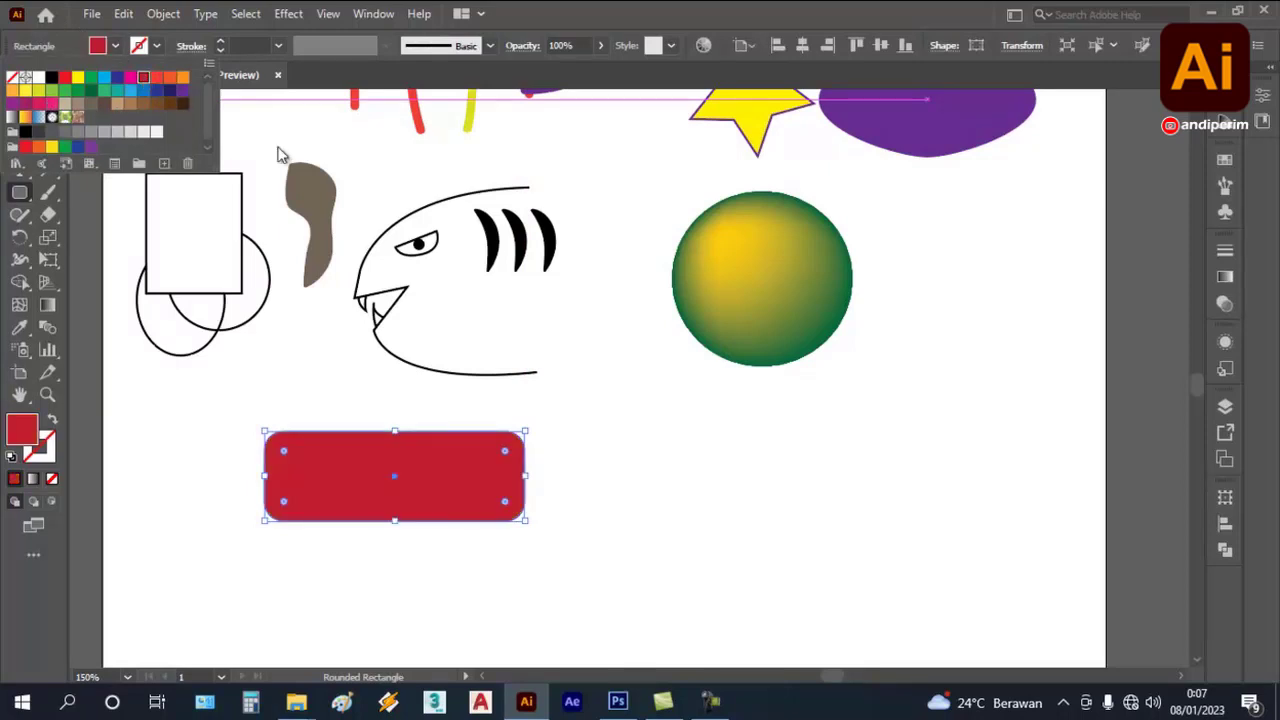
click(565, 10)
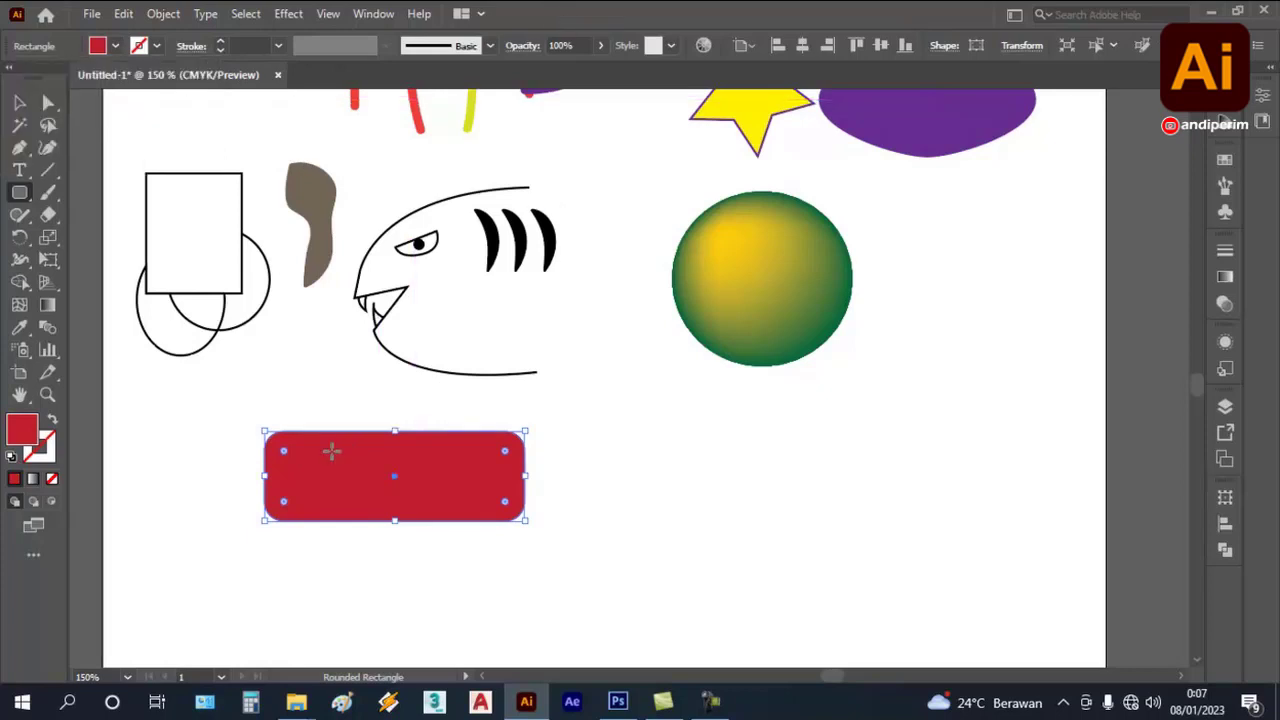
- Increase the red rectangle's corner radius to the maximum so it forms a pill shape, and deselect it
drag(286, 452, 308, 477)
drag(316, 490, 316, 490)
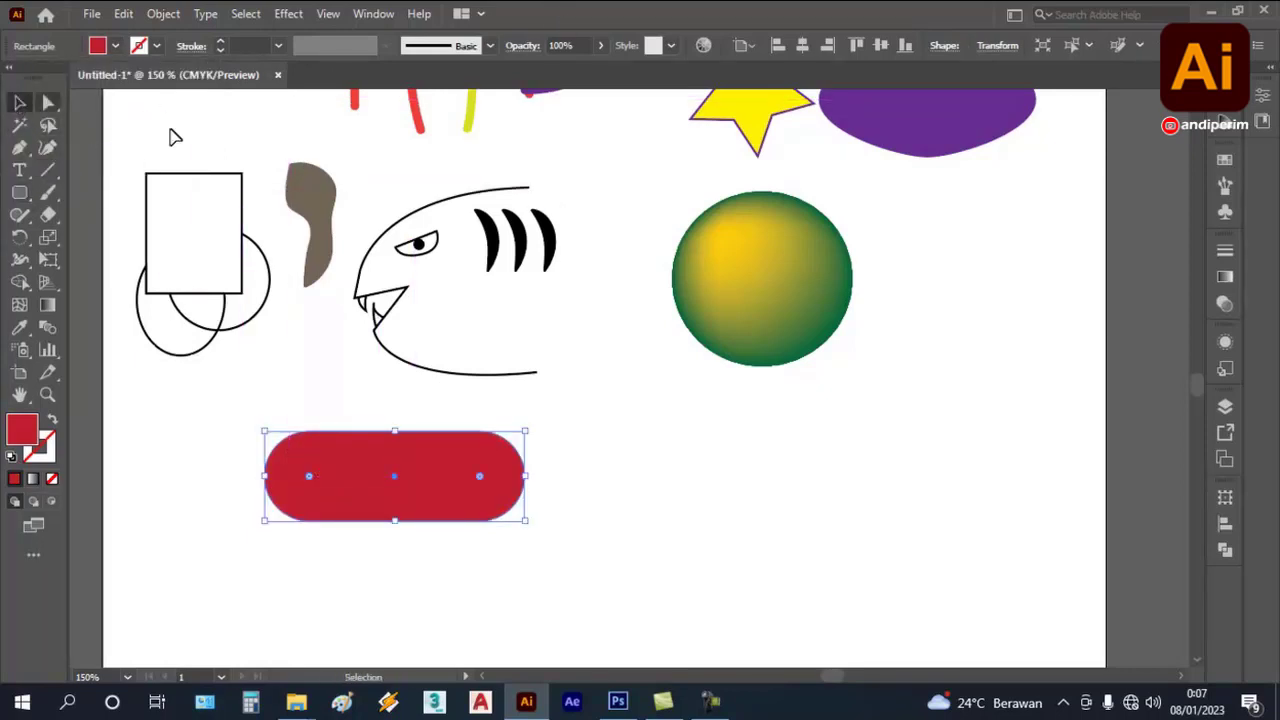
key(ctrl+shift+a)
- Draw a smaller yellow-green rounded rectangle inside the lower part of the red pill shape and deselect it
drag(19, 192, 101, 216)
click(115, 45)
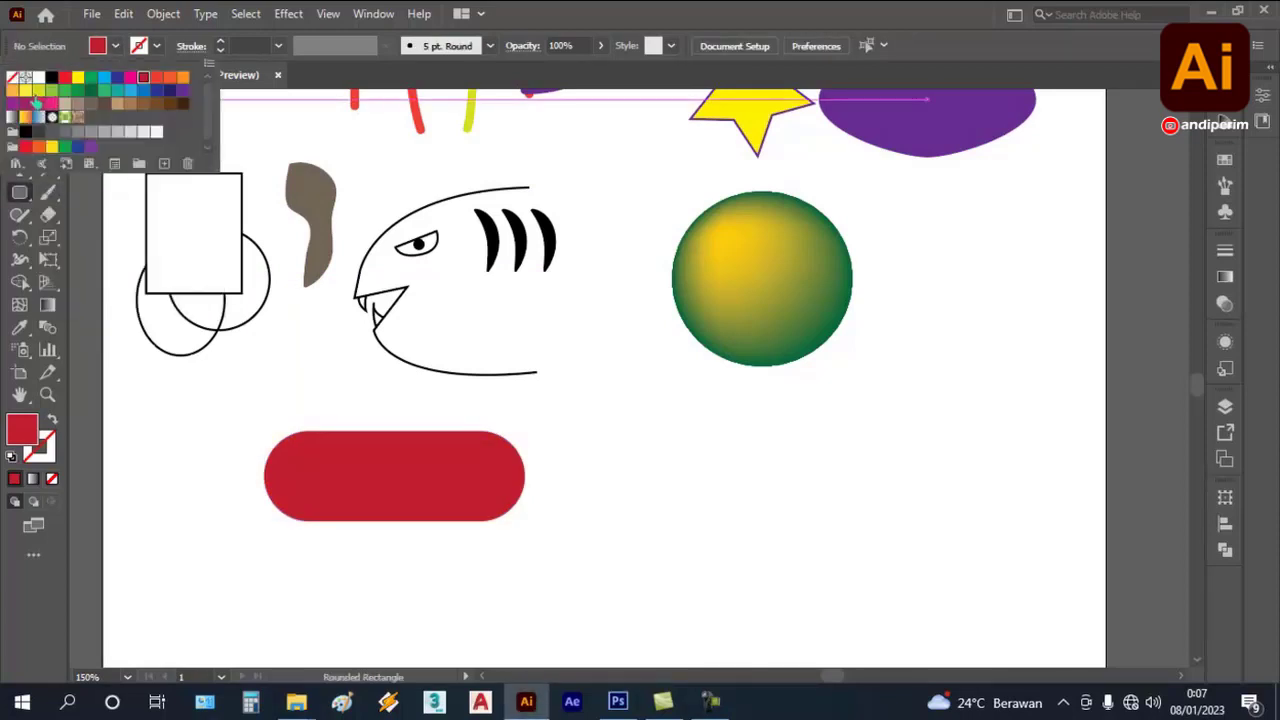
click(38, 91)
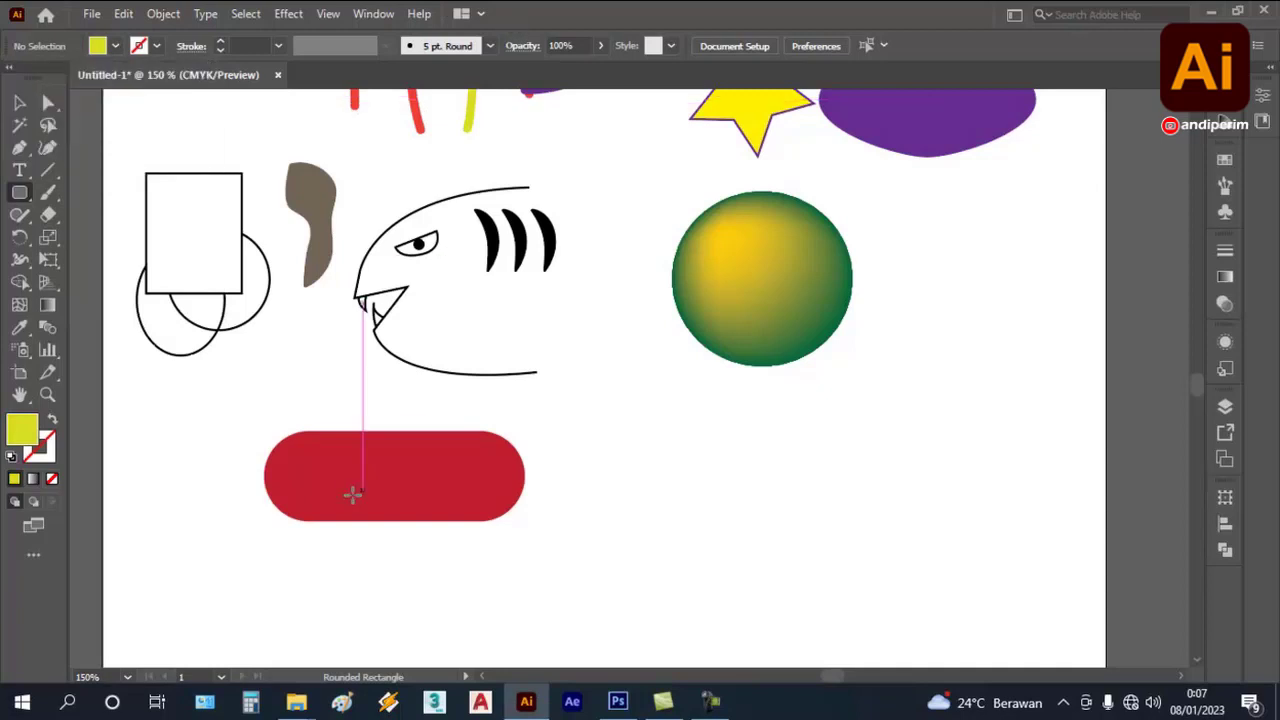
mouse_move(294, 473)
mouse_down()
mouse_move(429, 528)
mouse_move(484, 509)
mouse_move(434, 494)
mouse_up()
key(v)
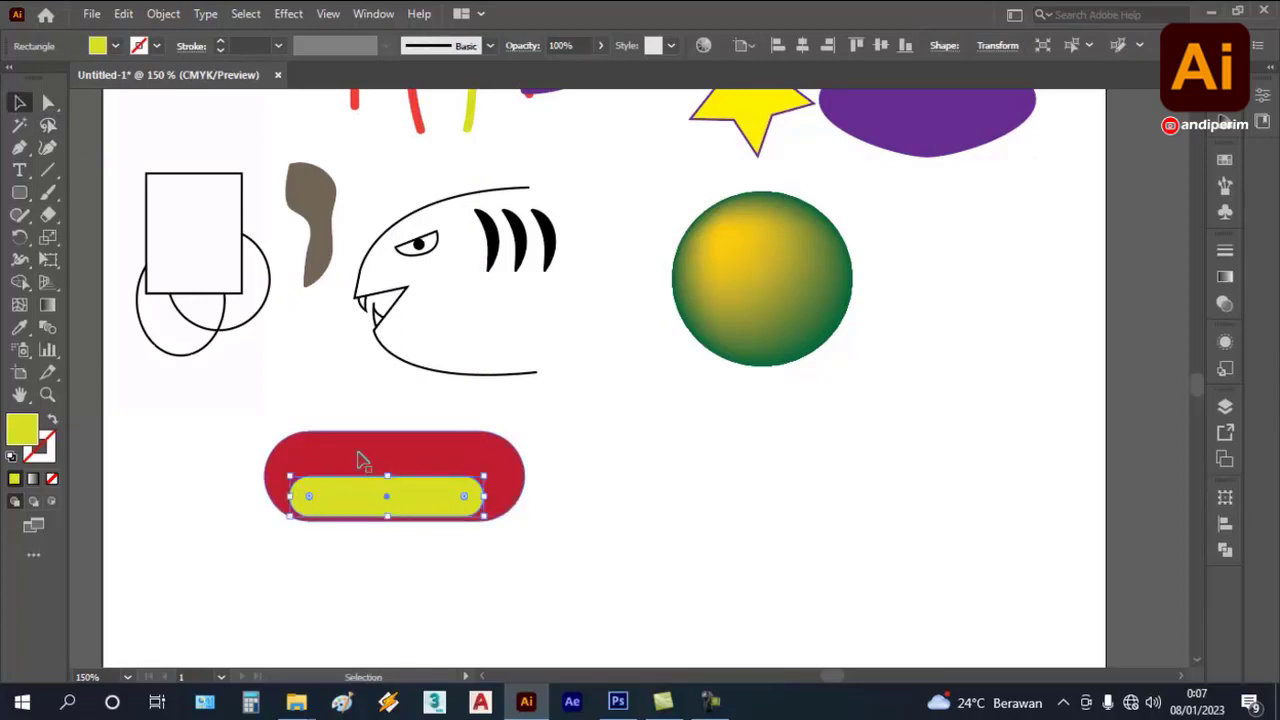
click(372, 424)
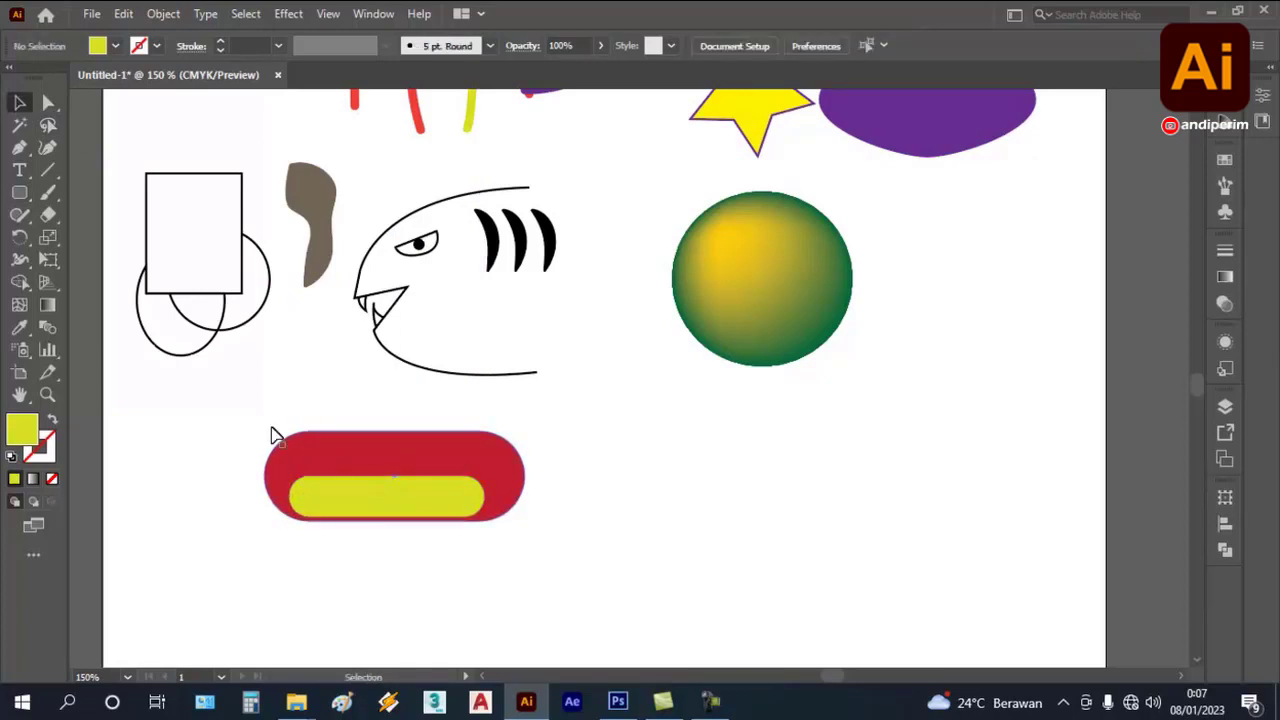
- Align the red and yellow-green pill shapes to each other's horizontal centre and deselect them
drag(238, 408, 646, 593)
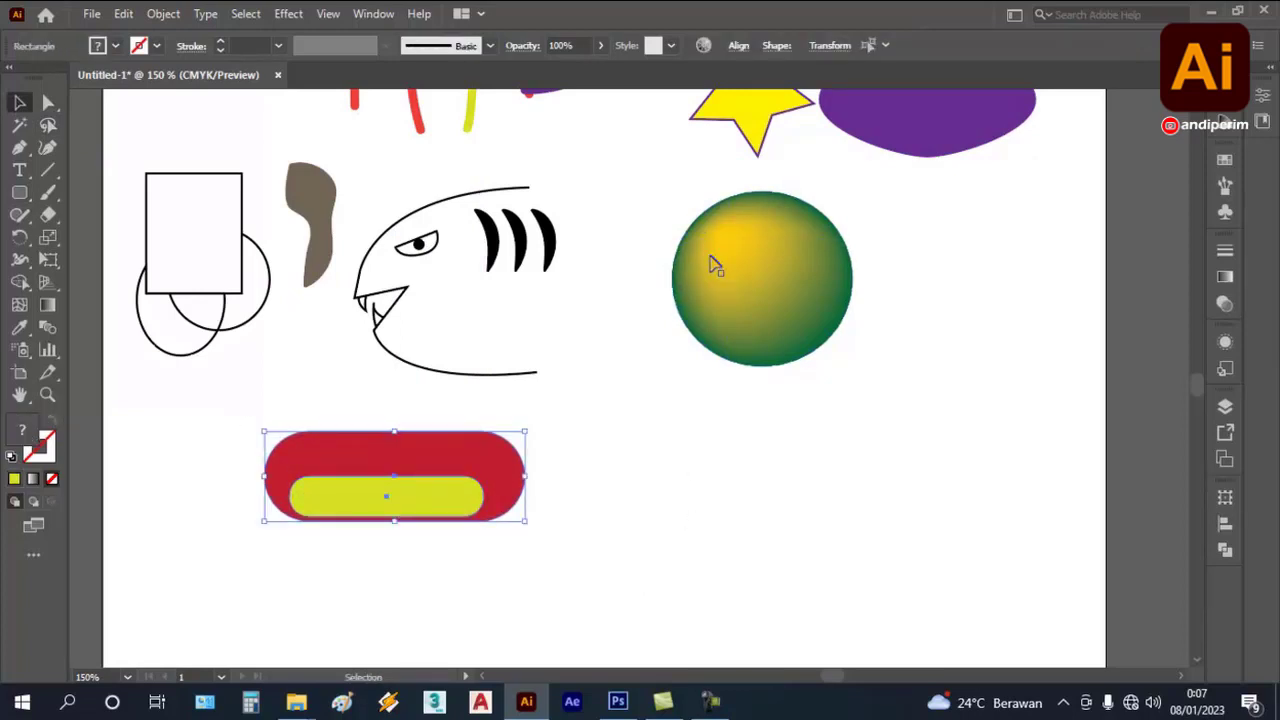
click(739, 46)
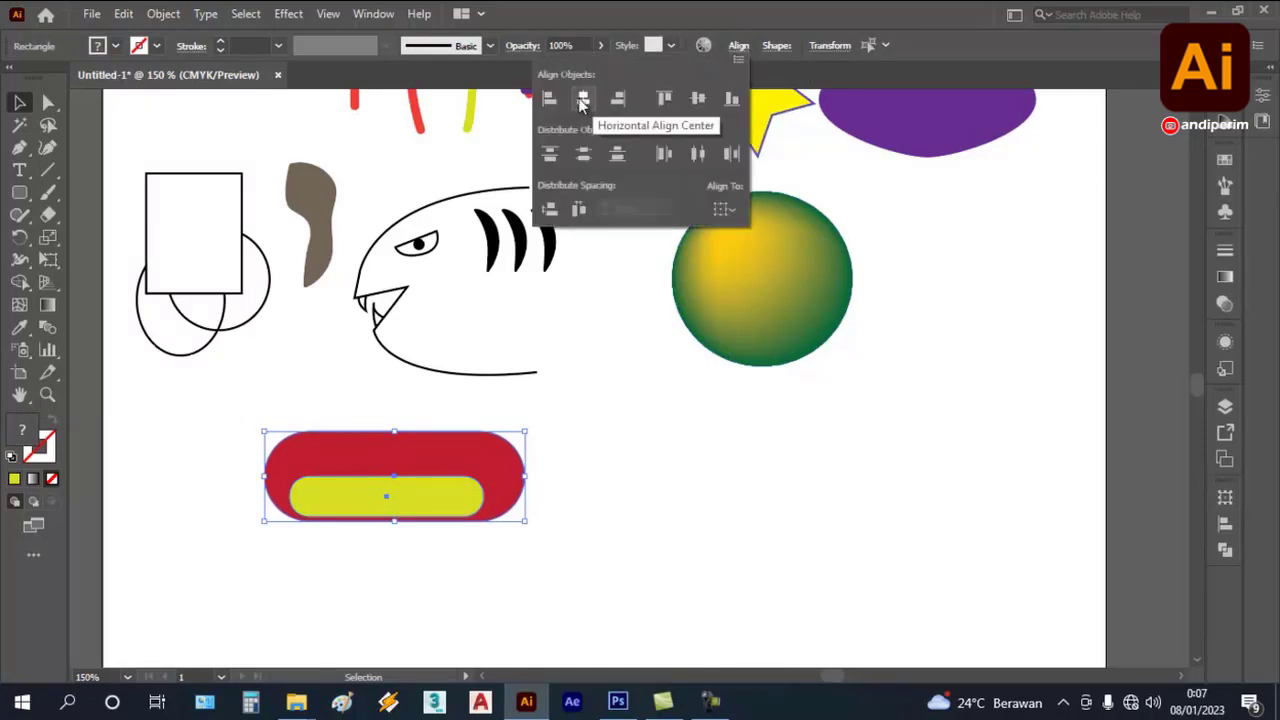
click(394, 420)
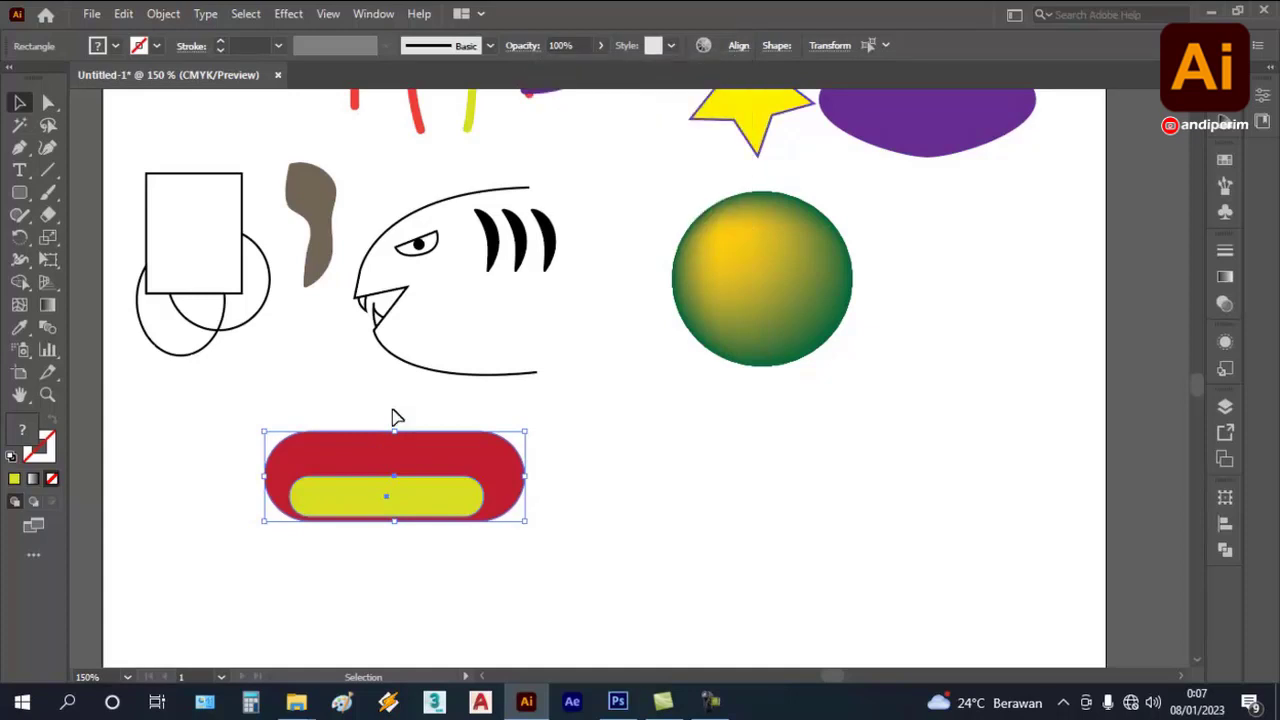
scroll(394, 420, up, 2)
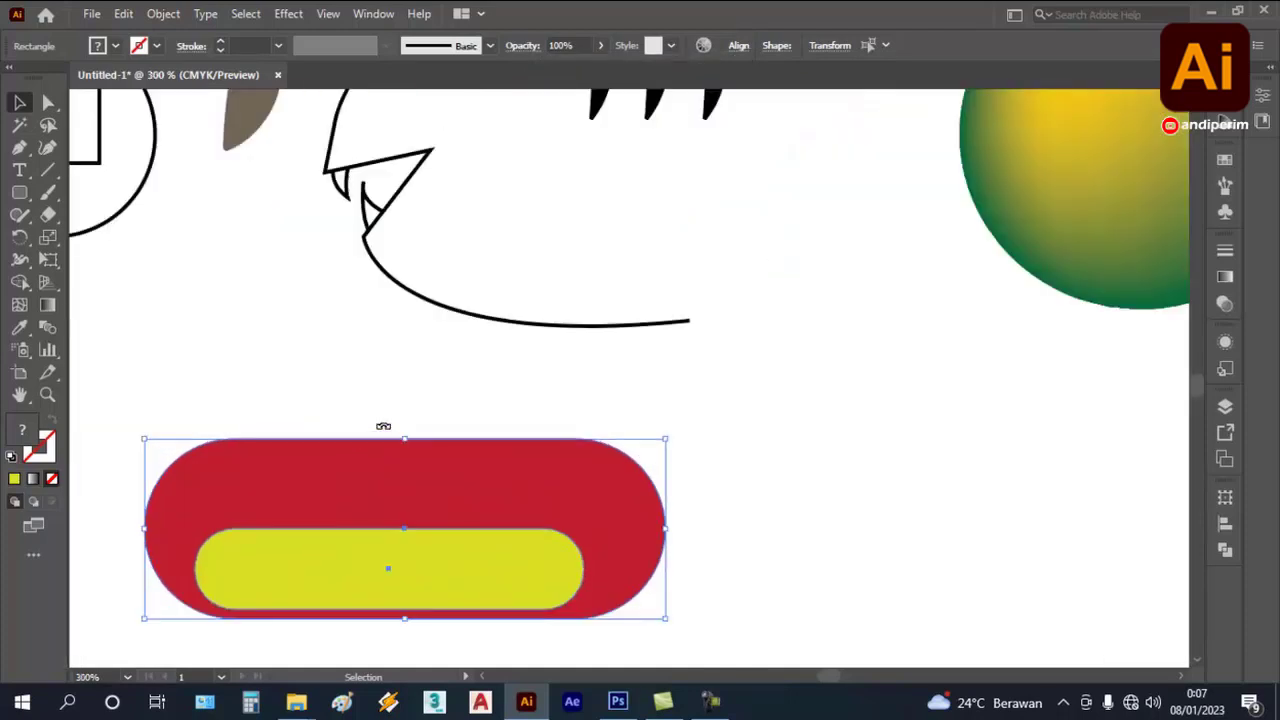
click(739, 46)
click(585, 102)
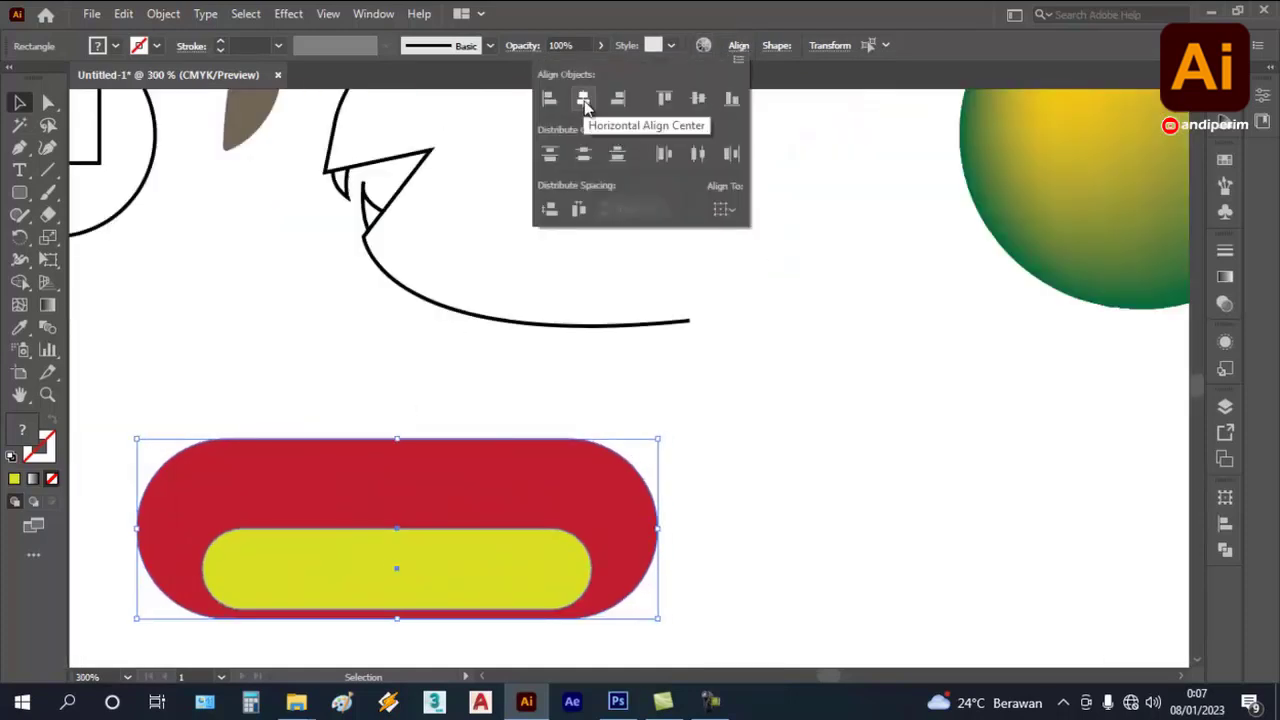
scroll(753, 408, down, 1)
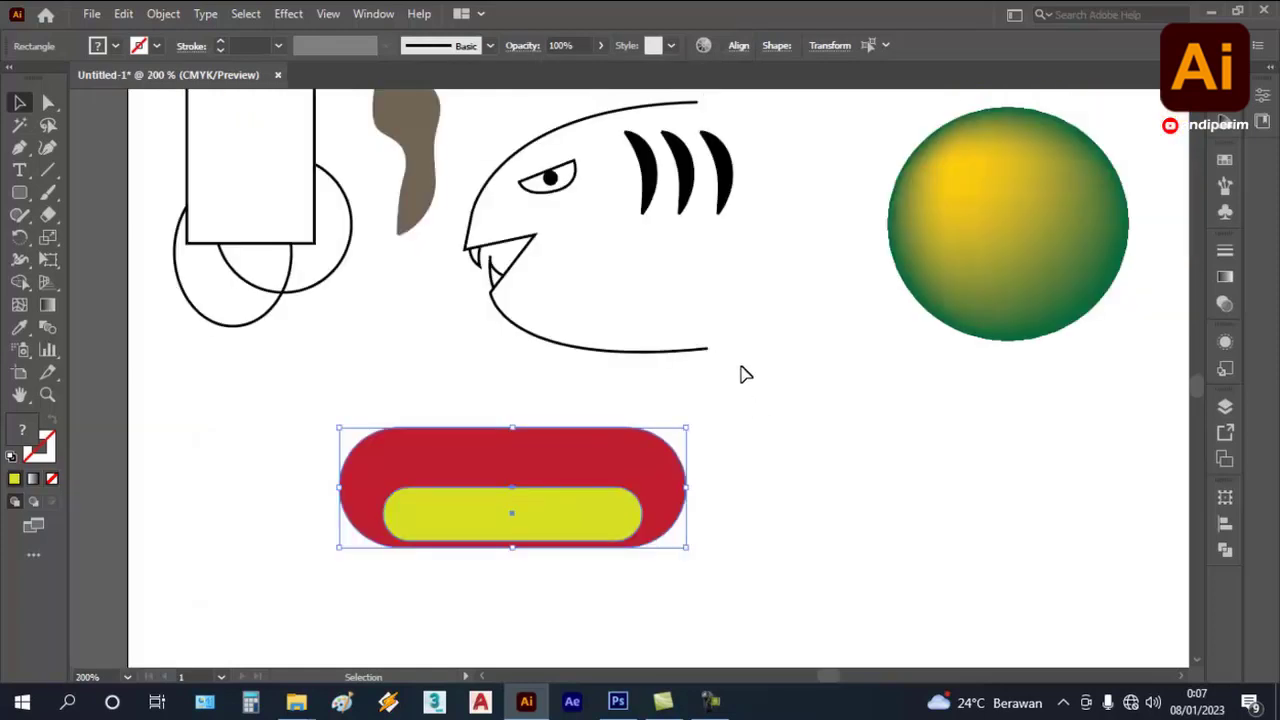
click(740, 371)
- Blend the yellow-green pill shape into the red one with the Blend tool and deselect the result
click(588, 514)
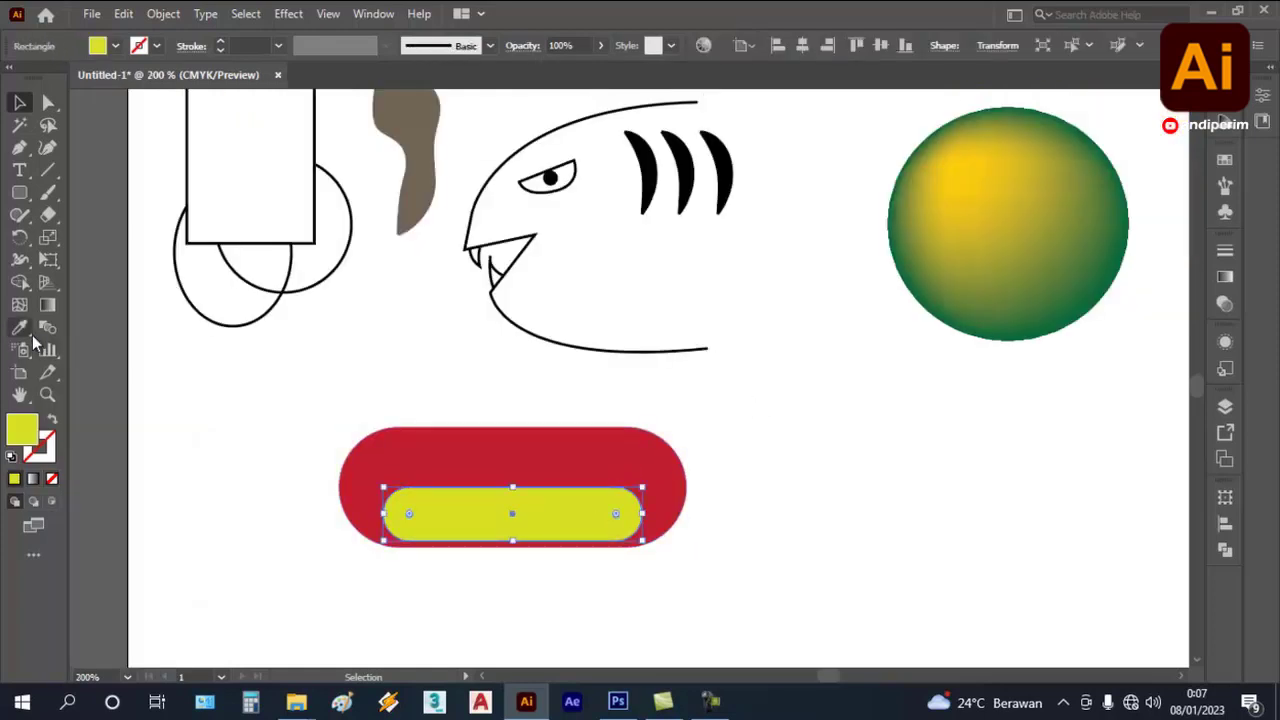
click(47, 327)
click(417, 513)
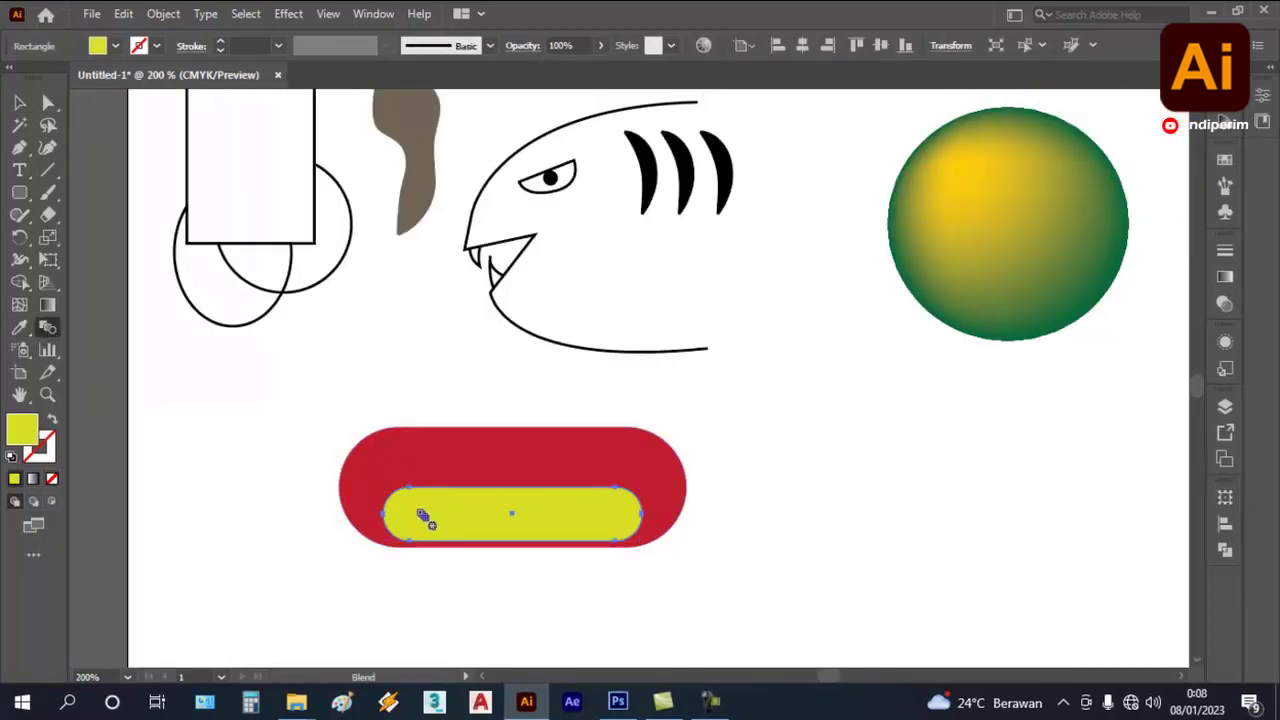
click(417, 443)
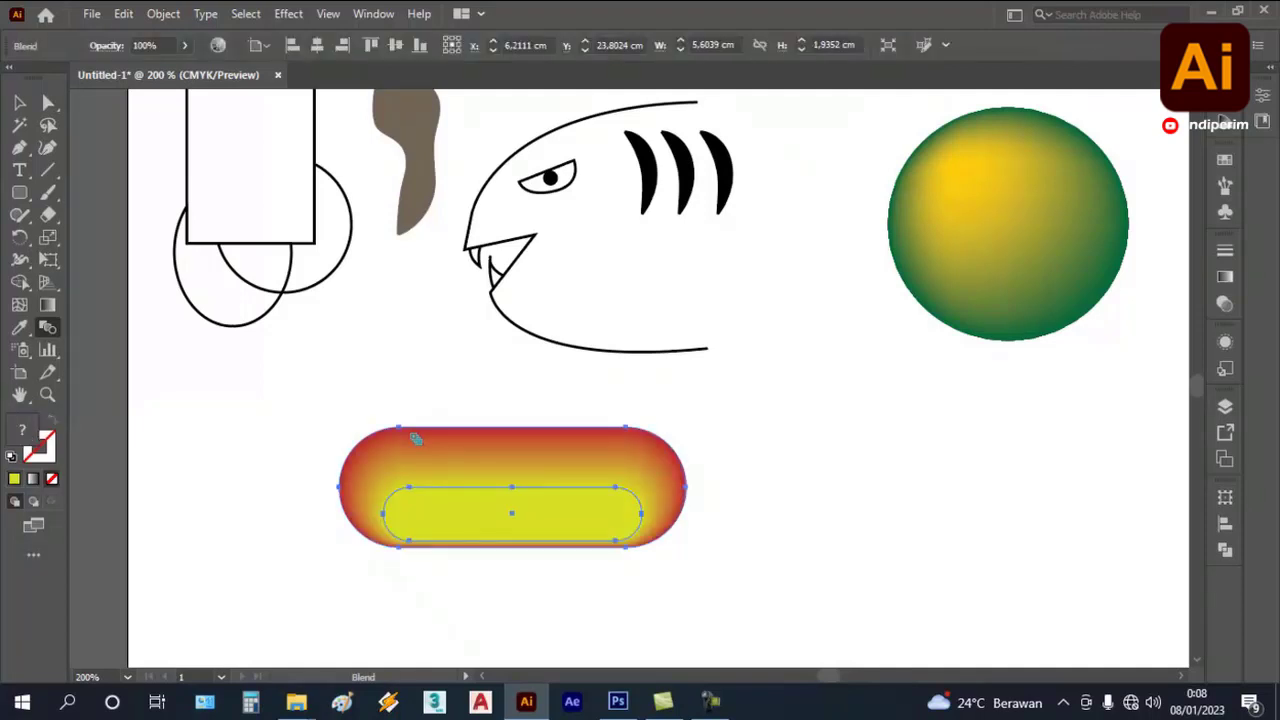
click(20, 104)
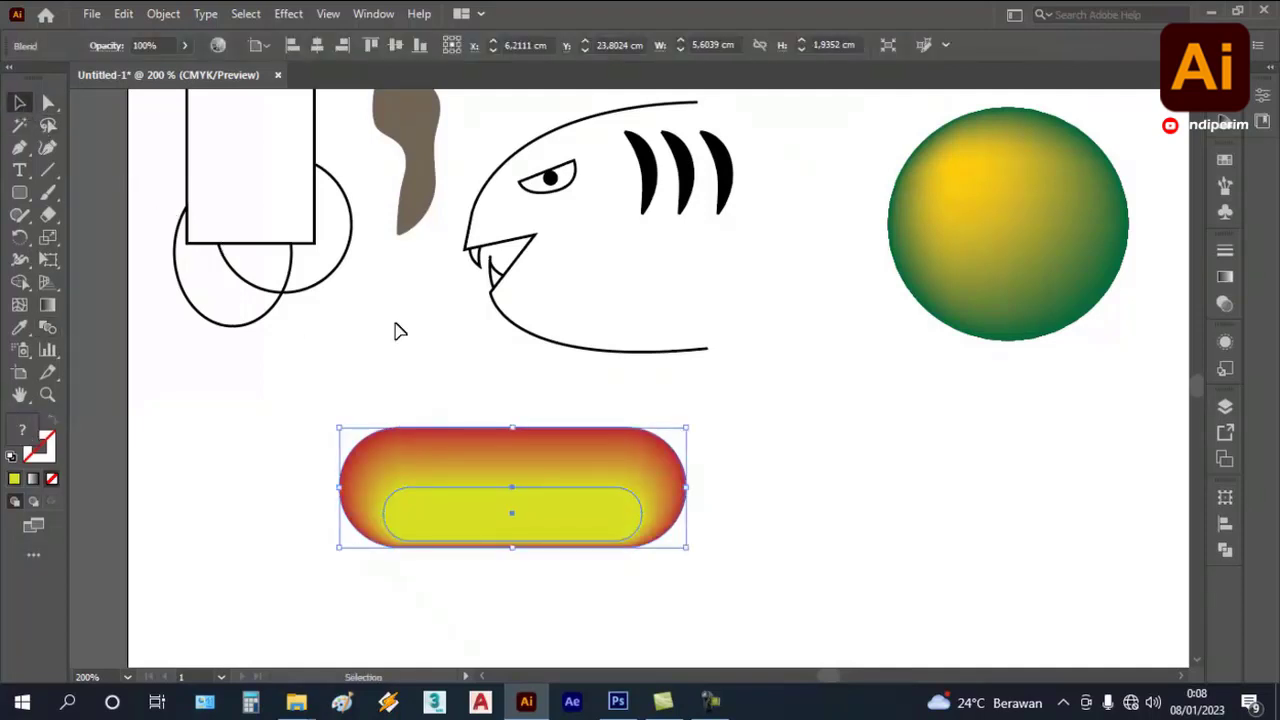
click(433, 362)
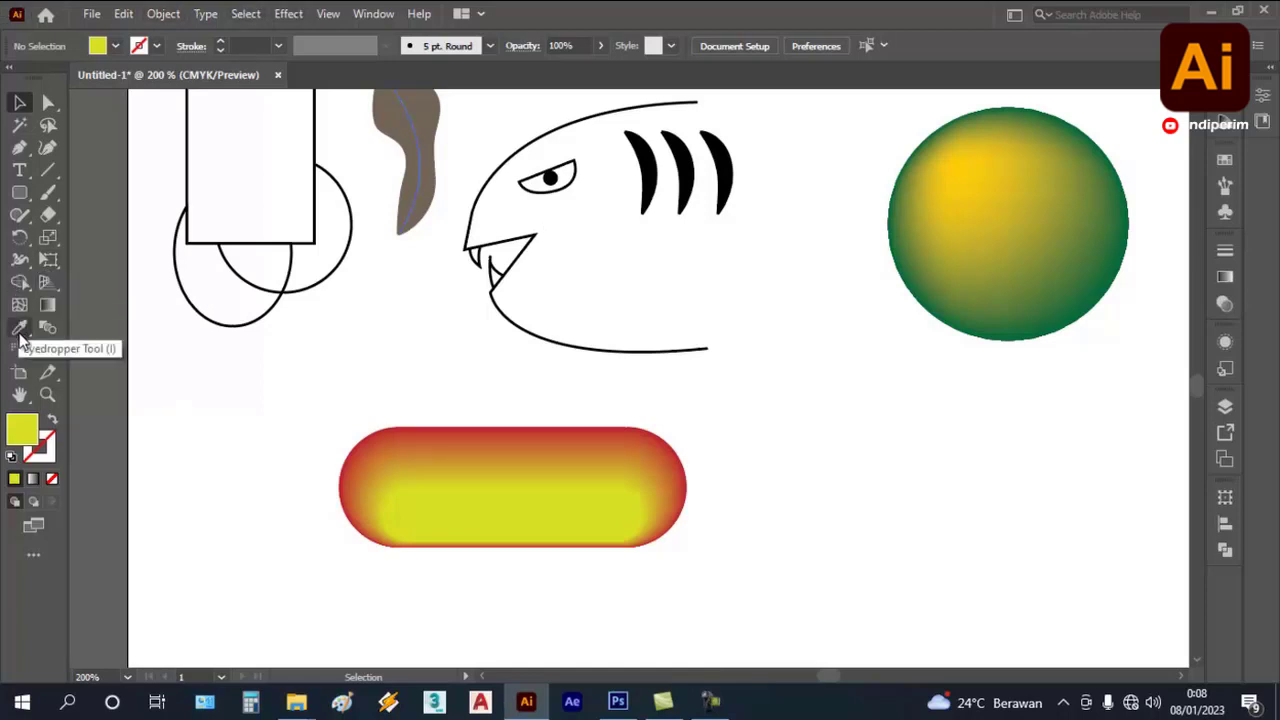
- Draw a large yellow-green circle with the Ellipse tool below the mesh-coloured circle
scroll(383, 369, down, 1)
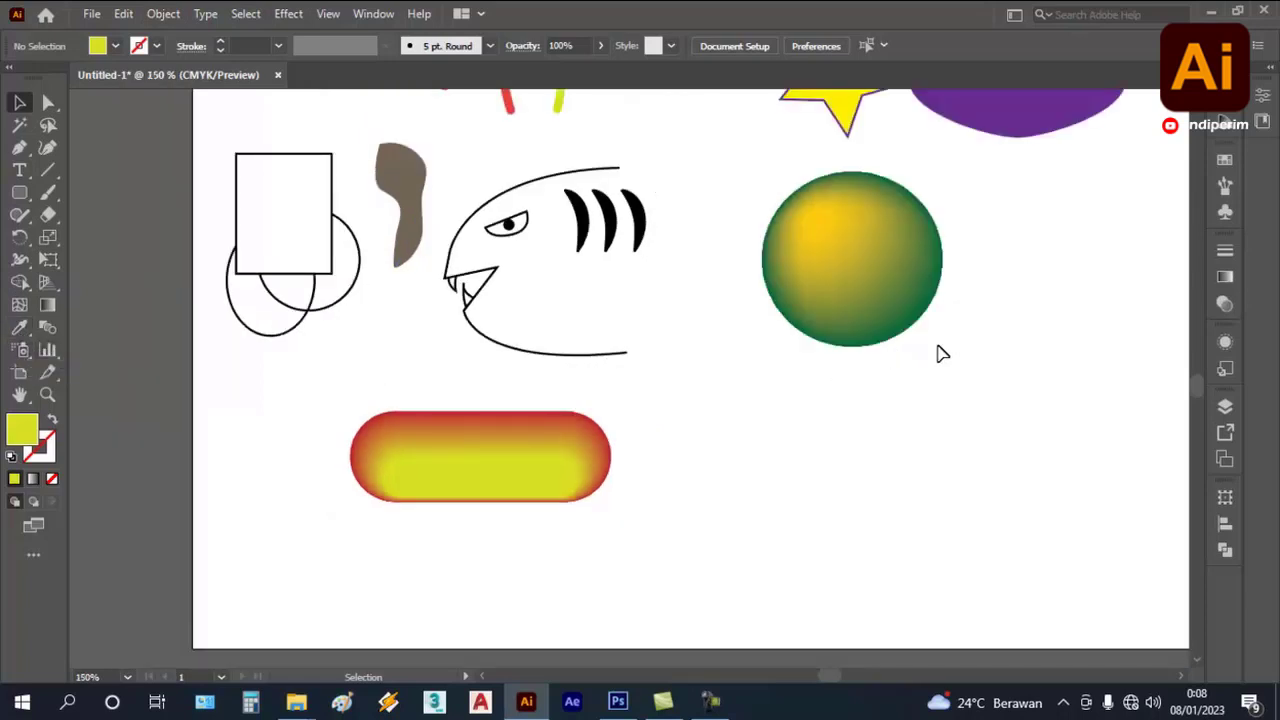
scroll(940, 352, up, 1)
scroll(480, 374, down, 1)
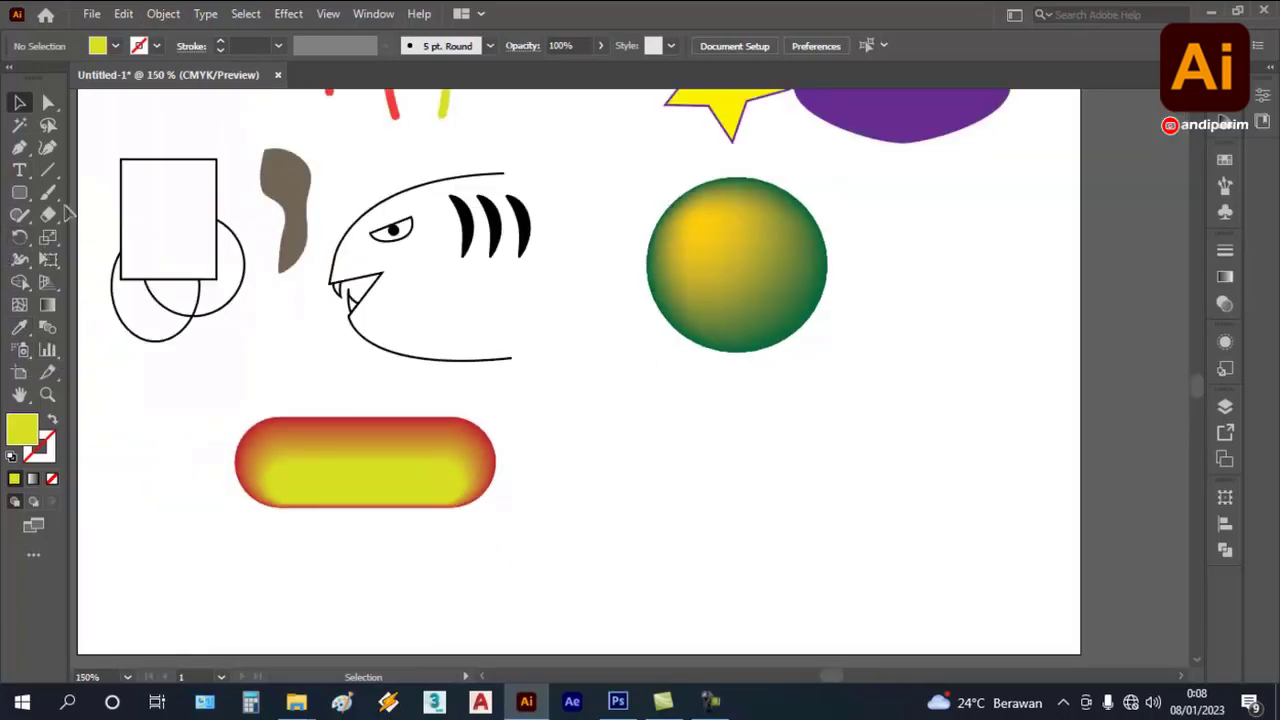
click(24, 193)
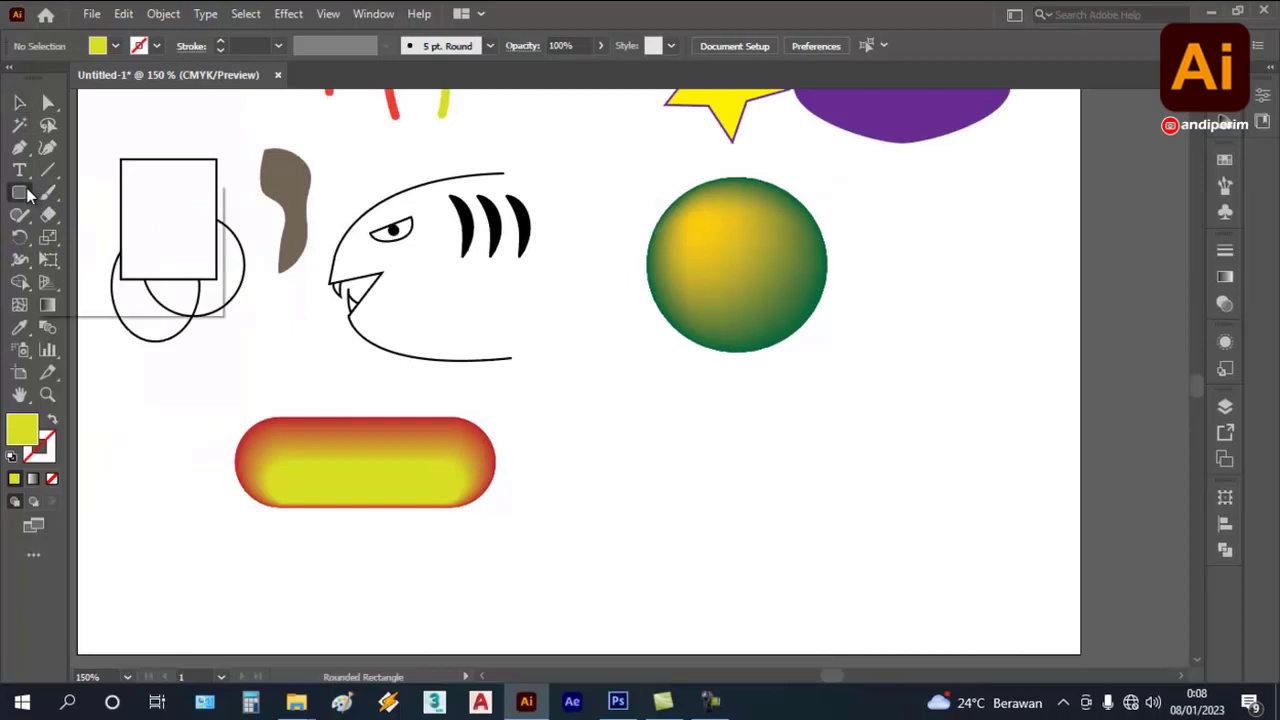
drag(26, 195, 110, 240)
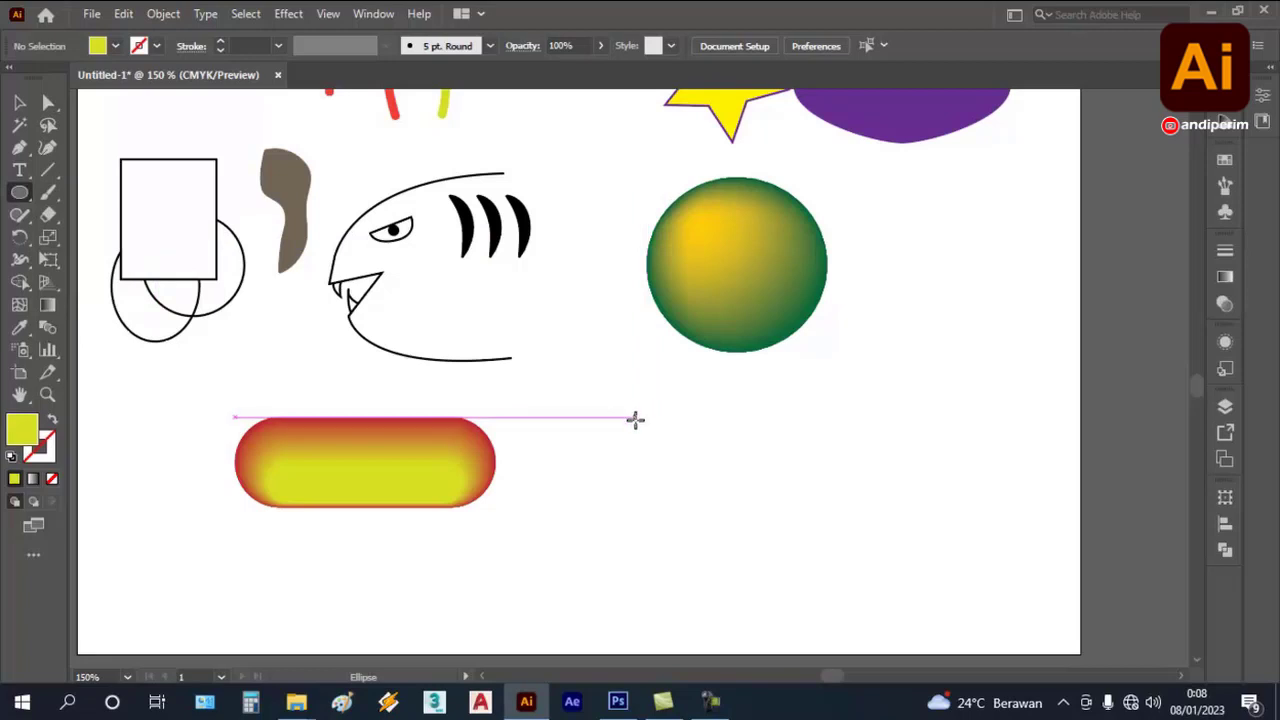
mouse_move(636, 420)
mouse_down()
mouse_move(674, 451)
mouse_move(760, 596)
mouse_move(746, 562)
mouse_move(791, 566)
mouse_move(808, 591)
mouse_move(742, 596)
mouse_move(788, 525)
mouse_move(800, 569)
mouse_move(749, 534)
mouse_move(738, 476)
mouse_move(783, 489)
mouse_up()
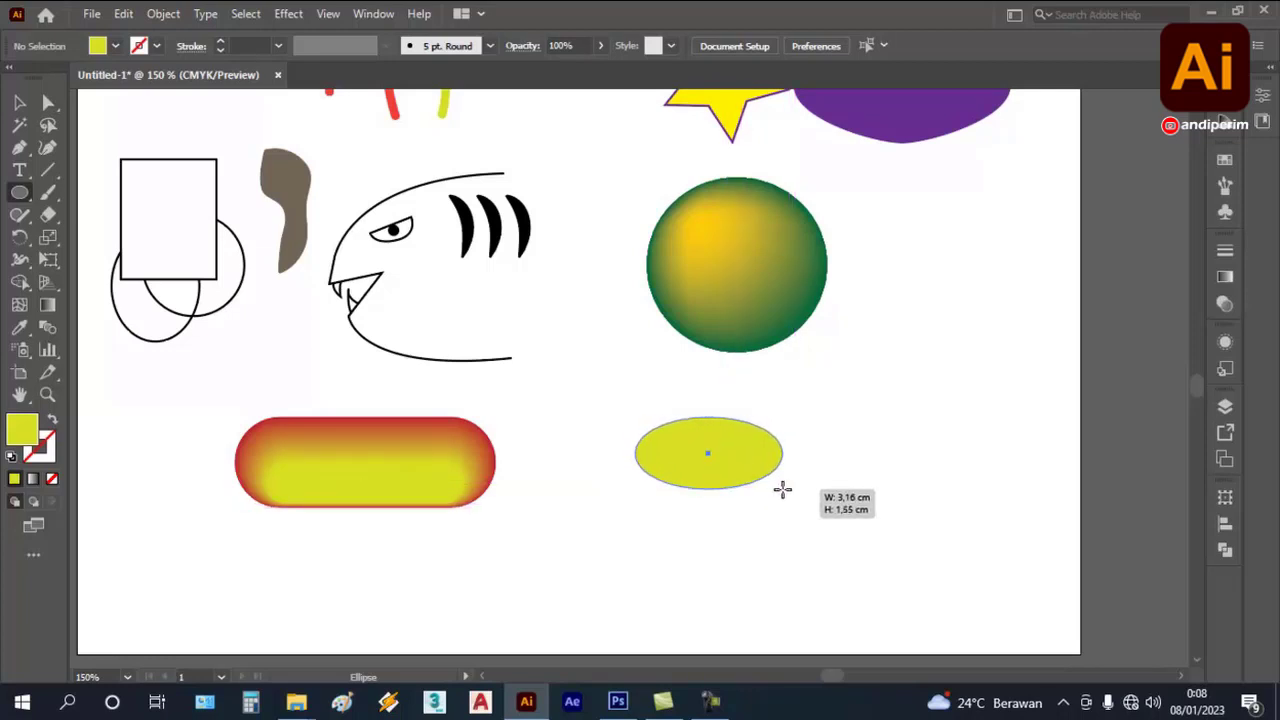
mouse_move(783, 489)
mouse_down()
mouse_move(800, 549)
mouse_move(781, 525)
mouse_move(807, 572)
mouse_move(689, 417)
mouse_move(697, 457)
mouse_move(680, 449)
mouse_move(706, 486)
mouse_move(726, 497)
mouse_move(691, 454)
mouse_move(789, 577)
mouse_move(751, 503)
mouse_move(846, 617)
mouse_move(769, 520)
mouse_move(838, 625)
mouse_up()
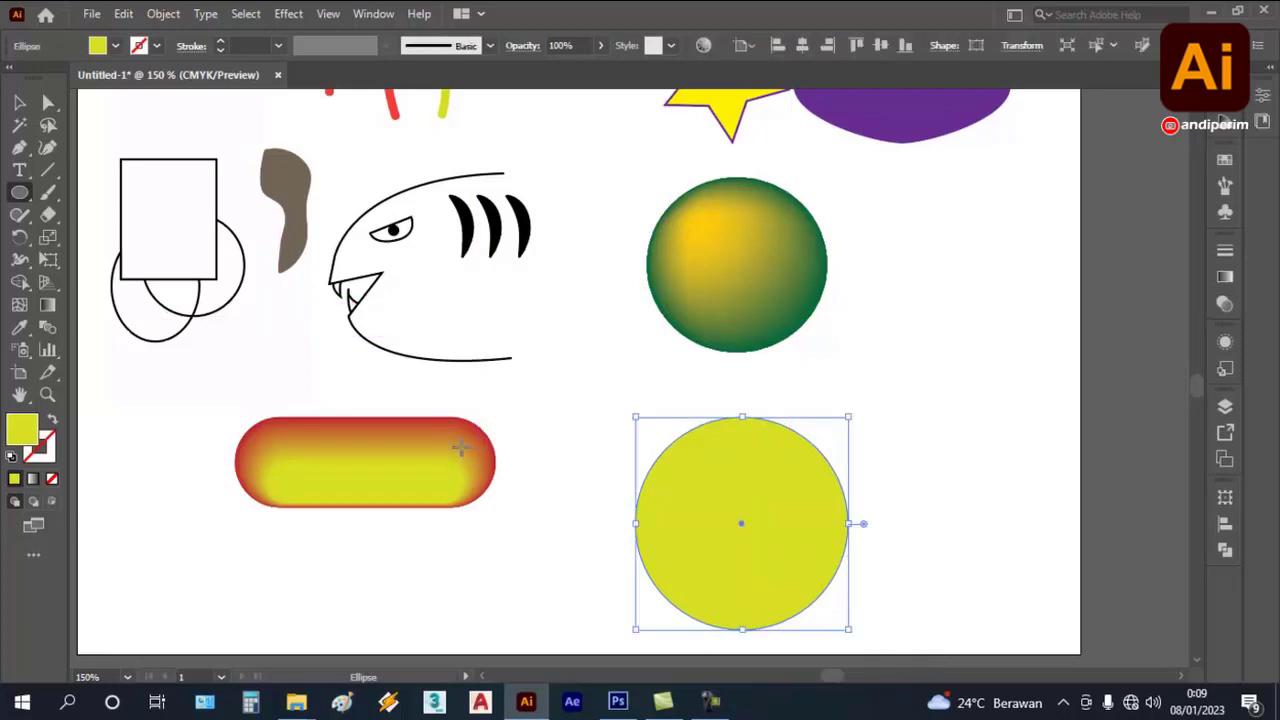
- Recolour the new circle with the Eyedropper, sampling the purple ellipse, the pink button and finally the light blue wave, and deselect it
scroll(430, 465, down, 2)
scroll(716, 409, up, 1)
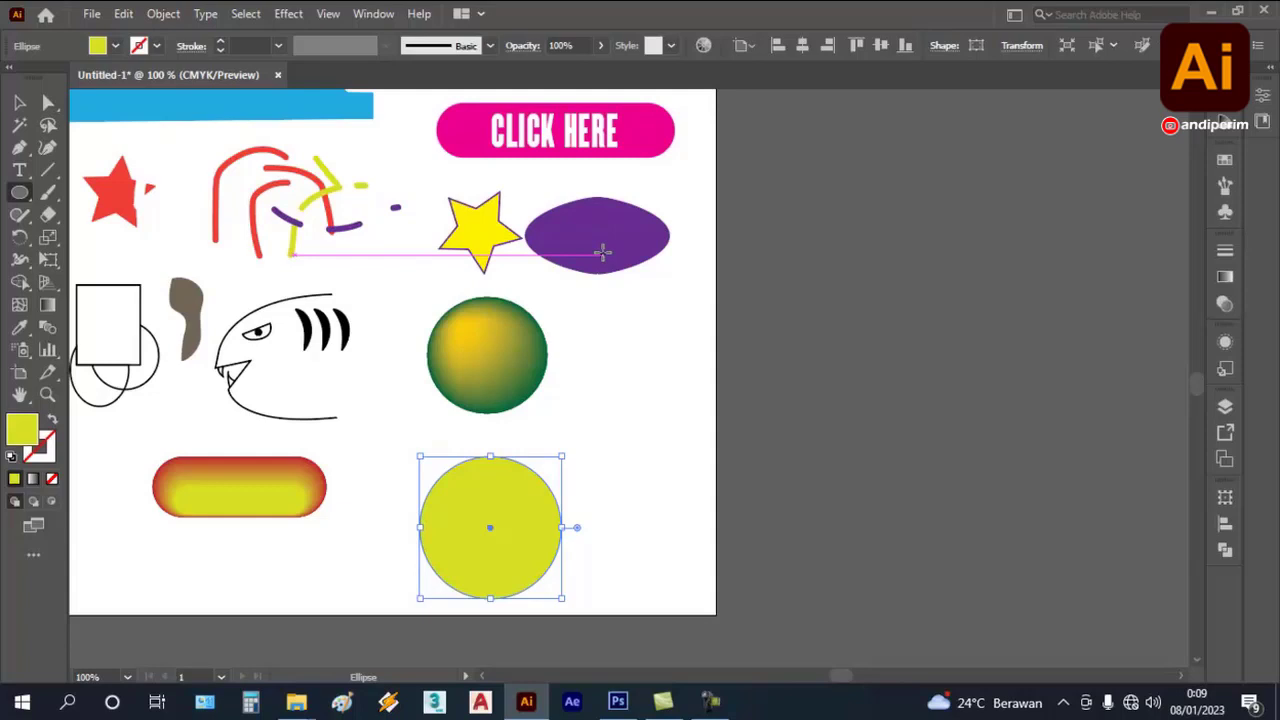
click(20, 330)
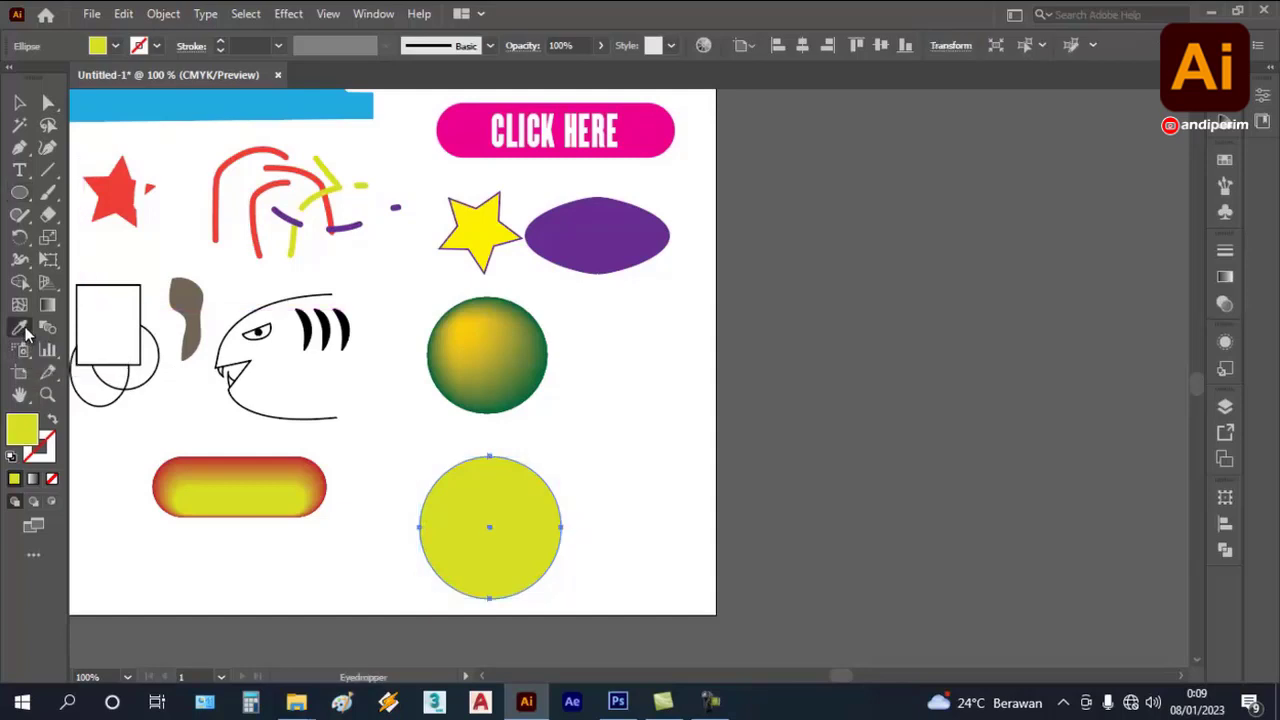
click(583, 232)
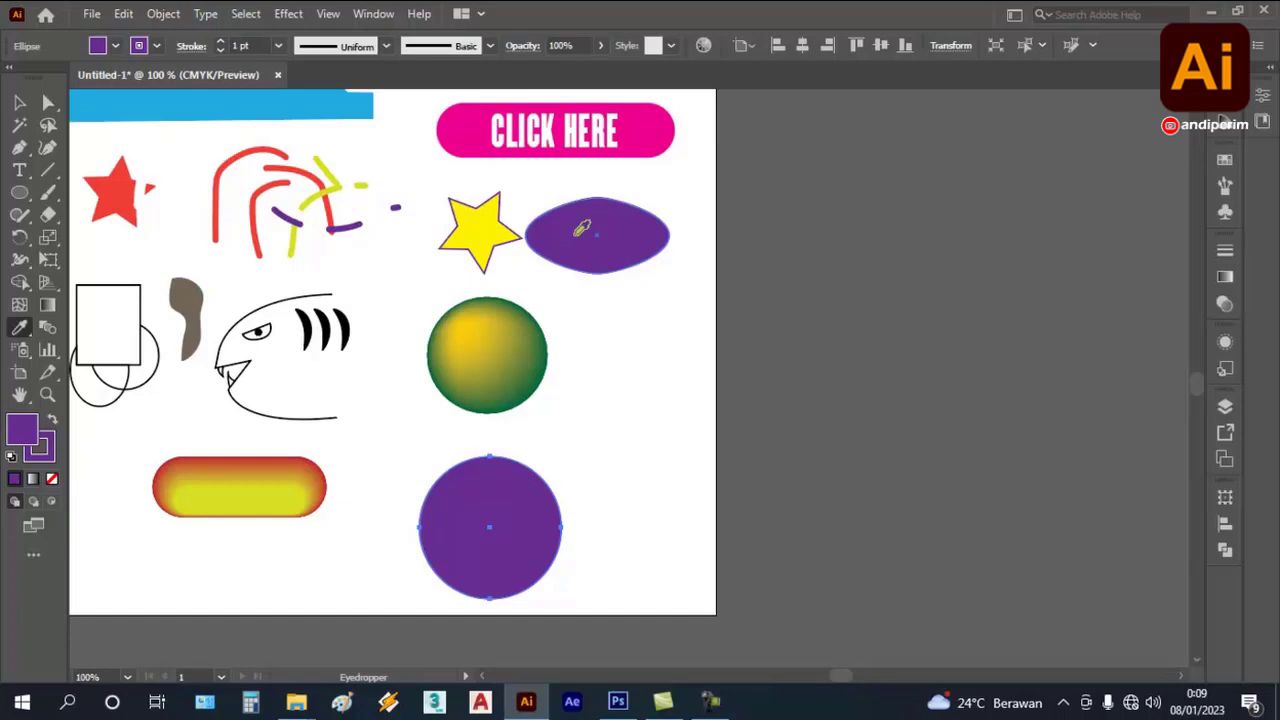
click(482, 131)
scroll(508, 294, down, 1)
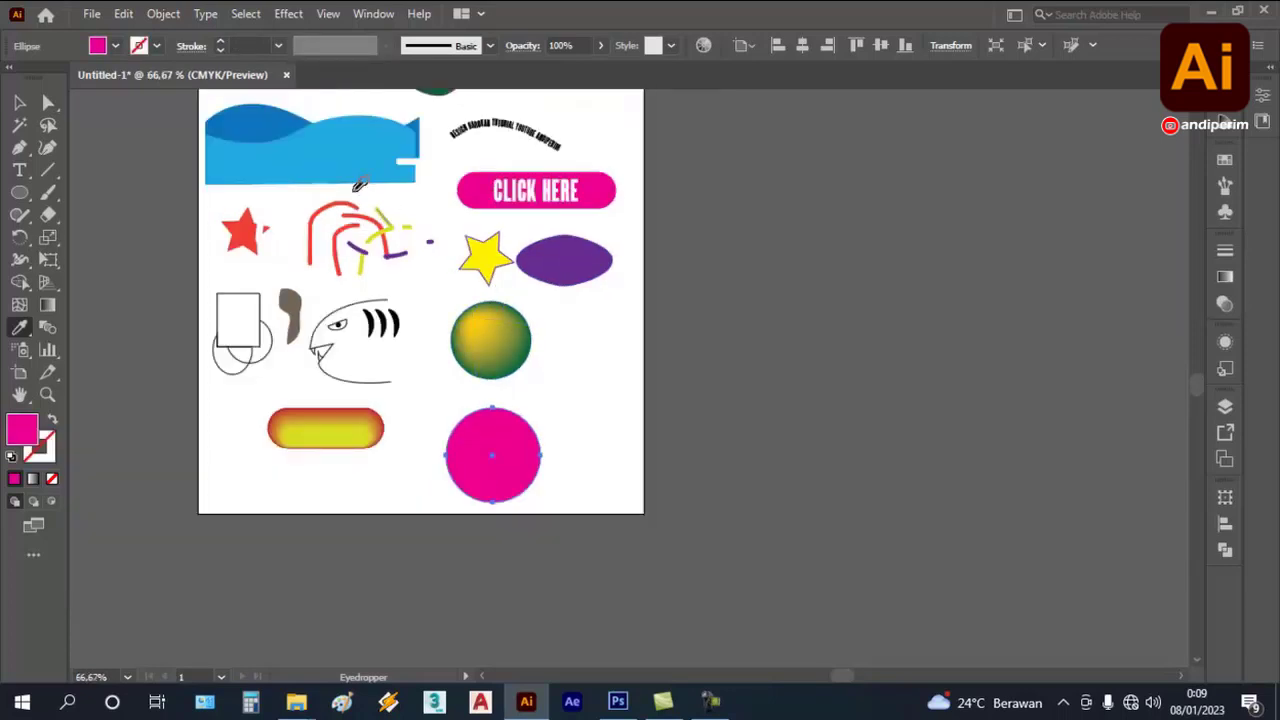
click(322, 162)
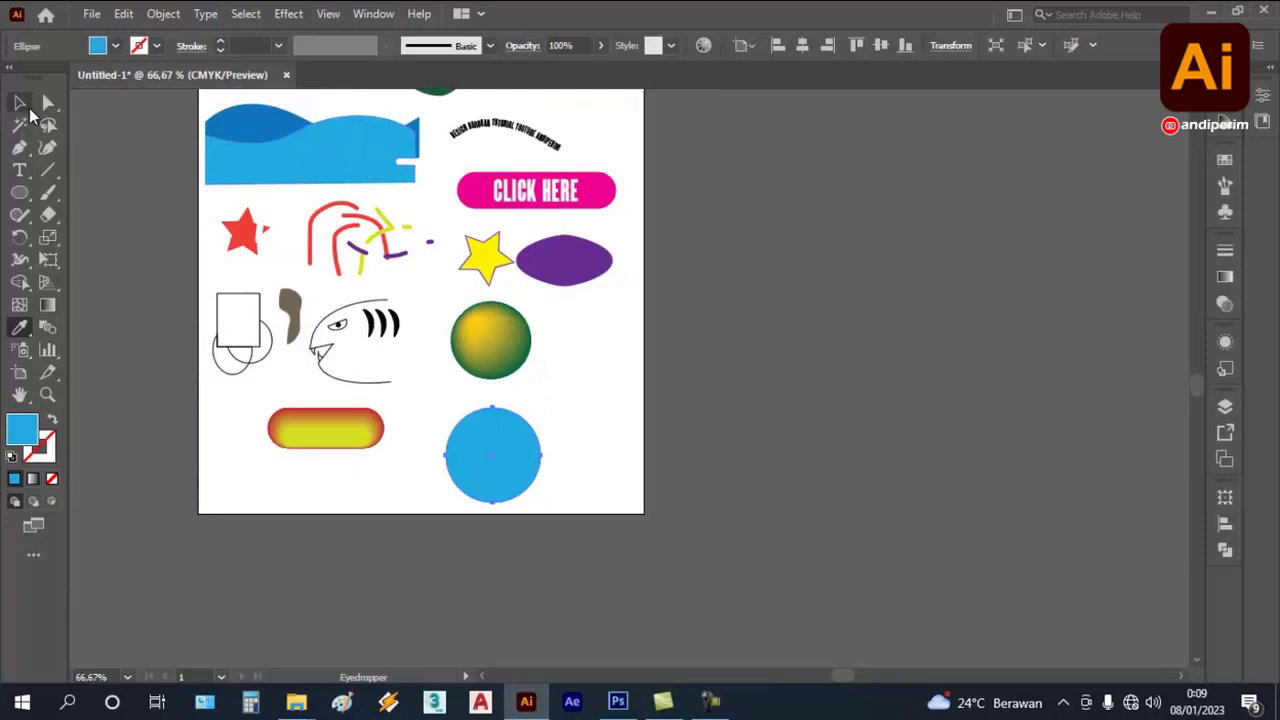
click(22, 104)
click(677, 376)
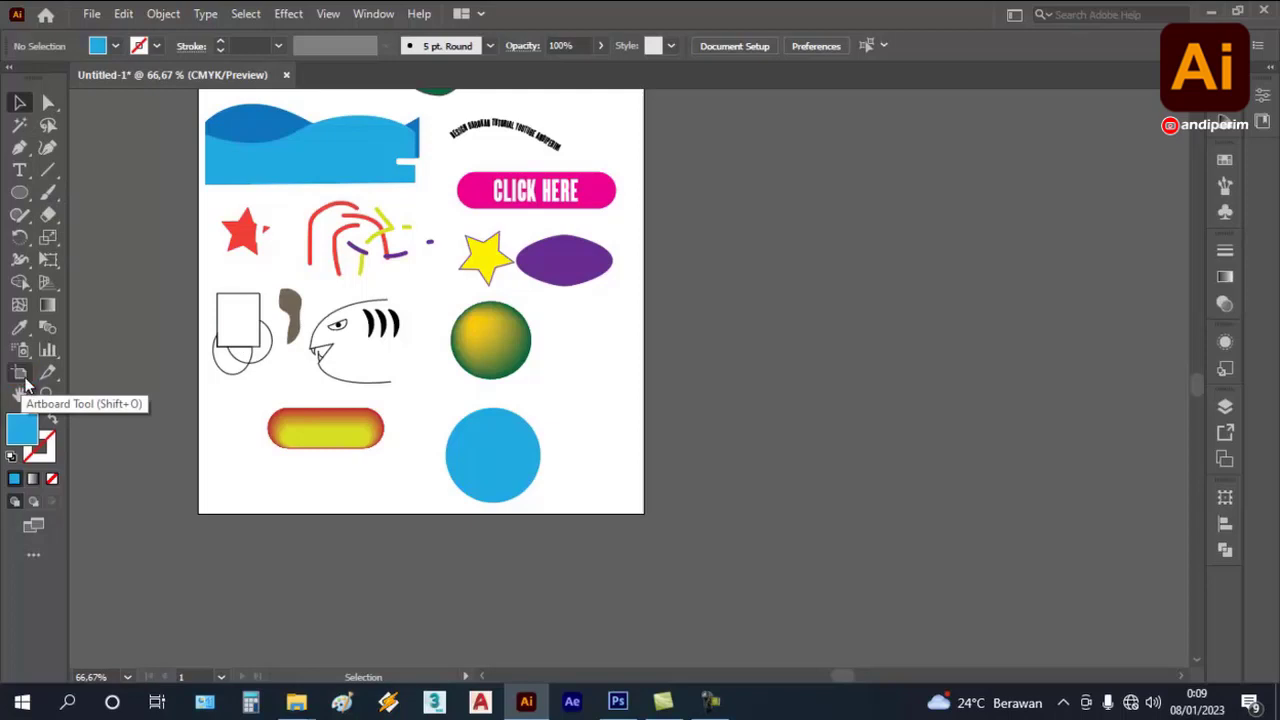
scroll(763, 566, down, 2)
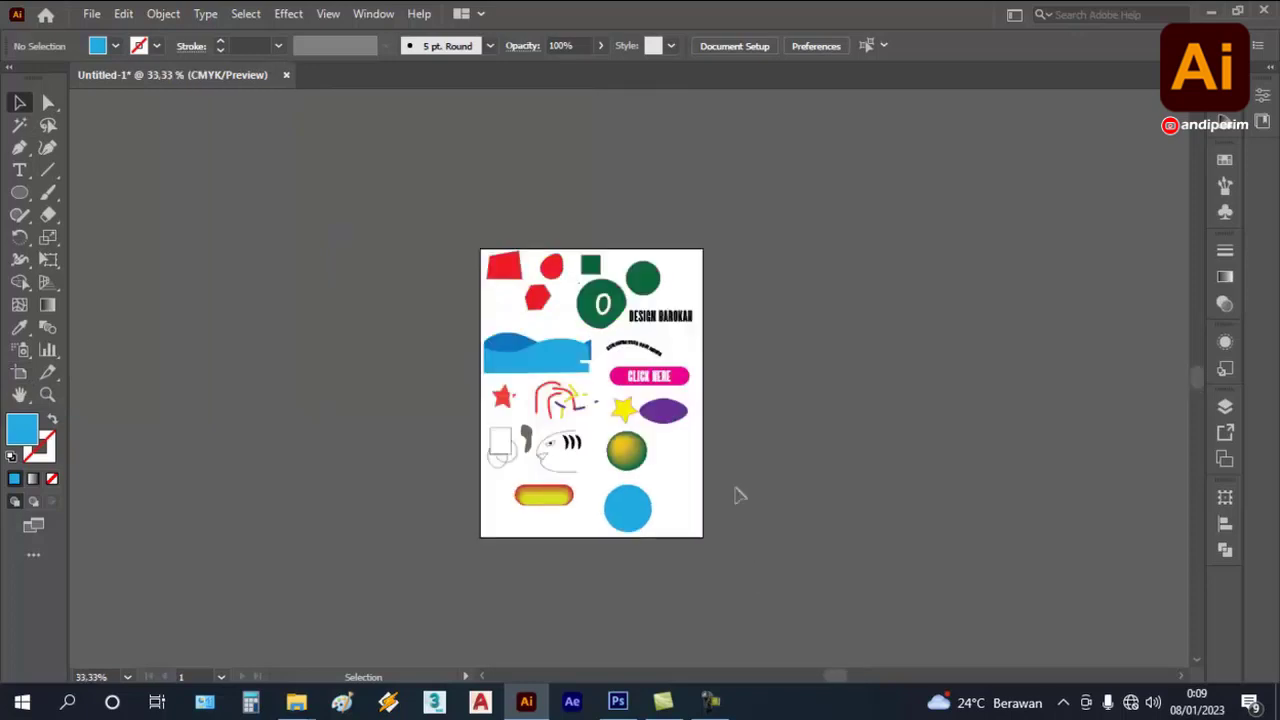
scroll(672, 350, up, 1)
scroll(657, 594, up, 1)
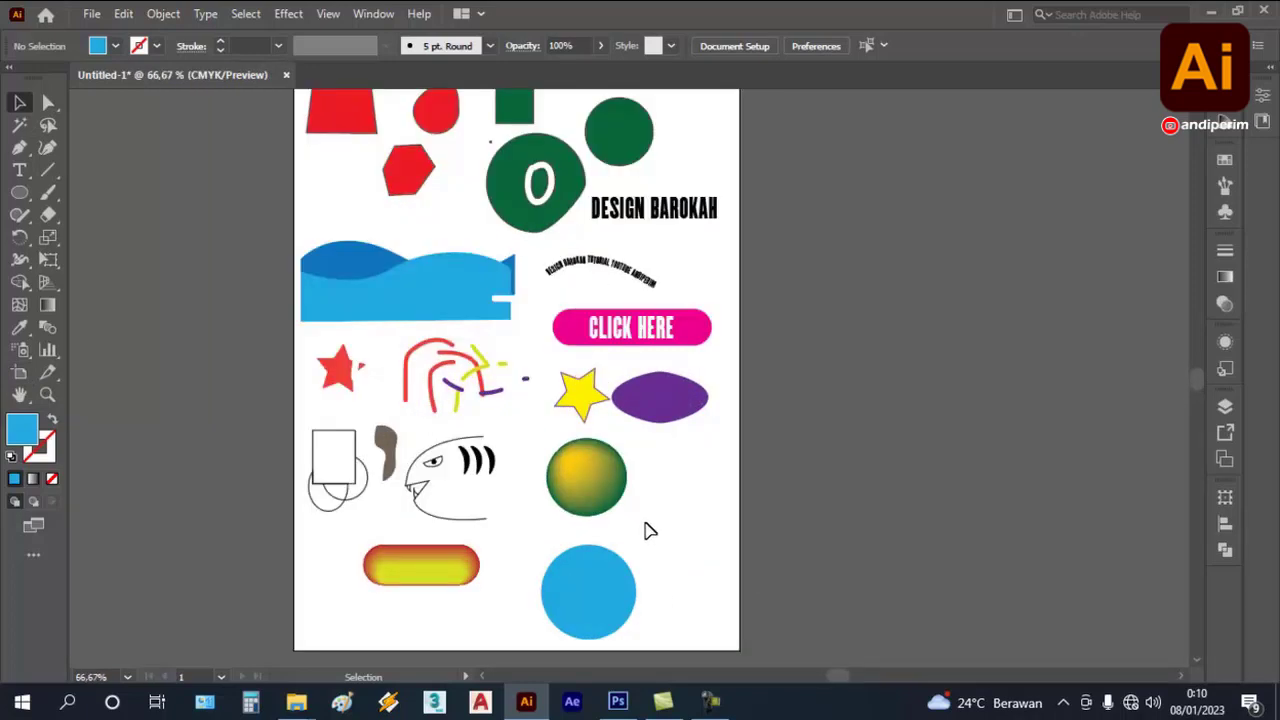
scroll(660, 520, down, 1)
scroll(675, 510, up, 1)
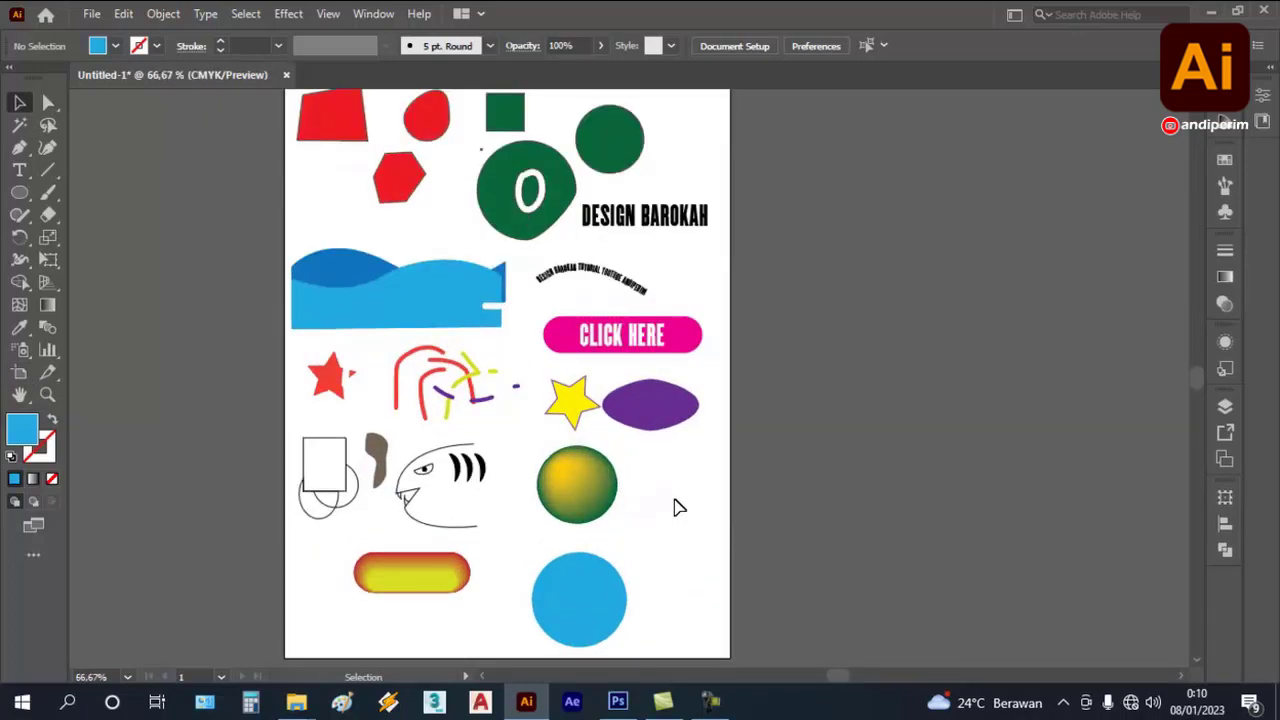
scroll(675, 508, down, 1)
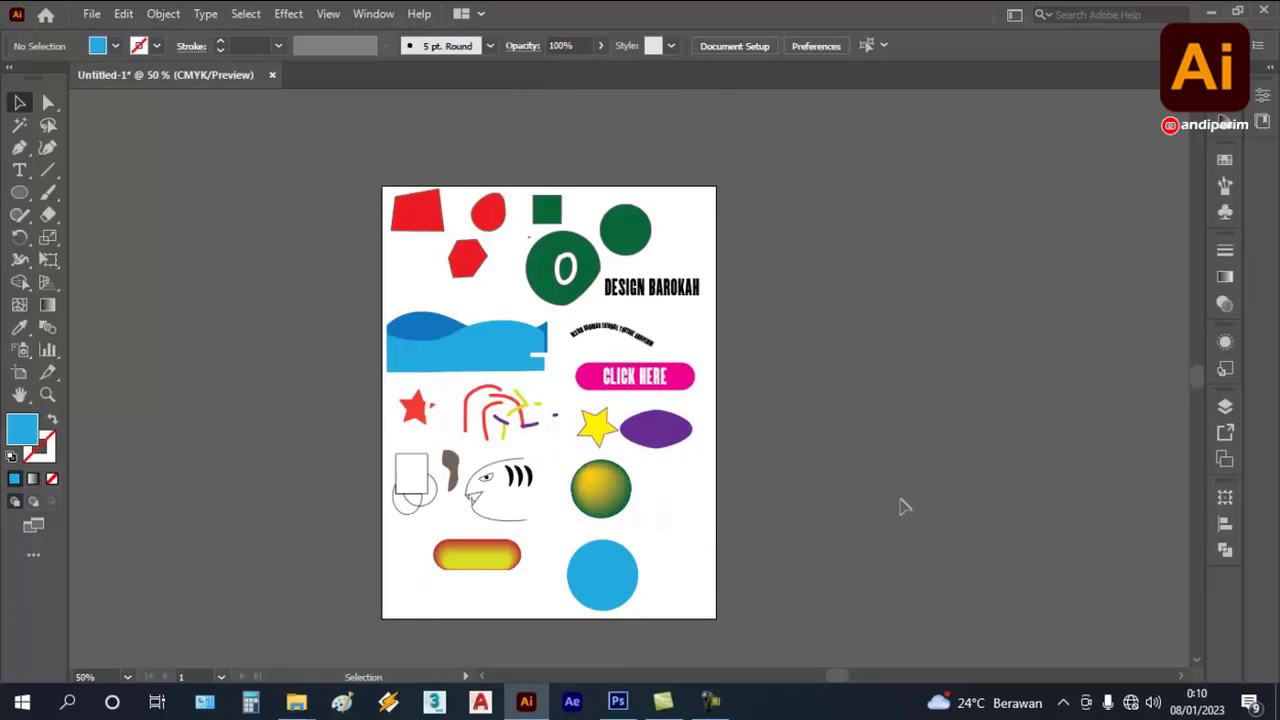
scroll(928, 532, up, 1)
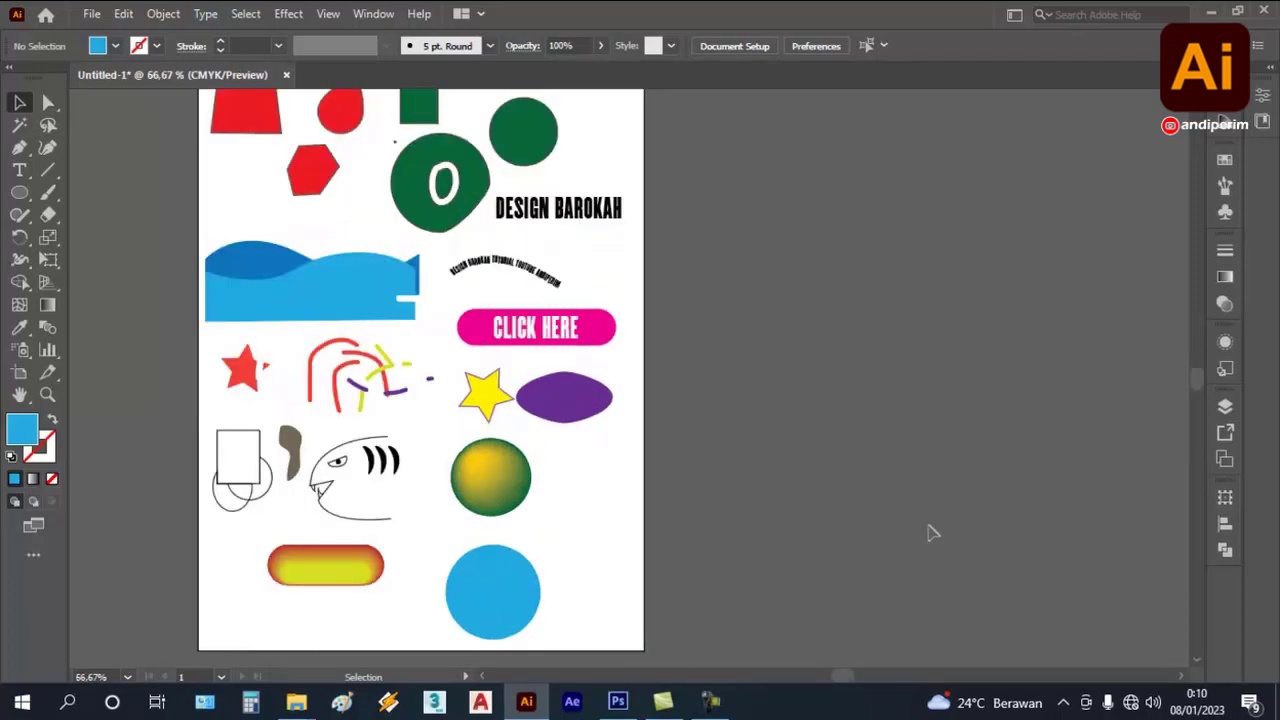
scroll(928, 520, down, 1)
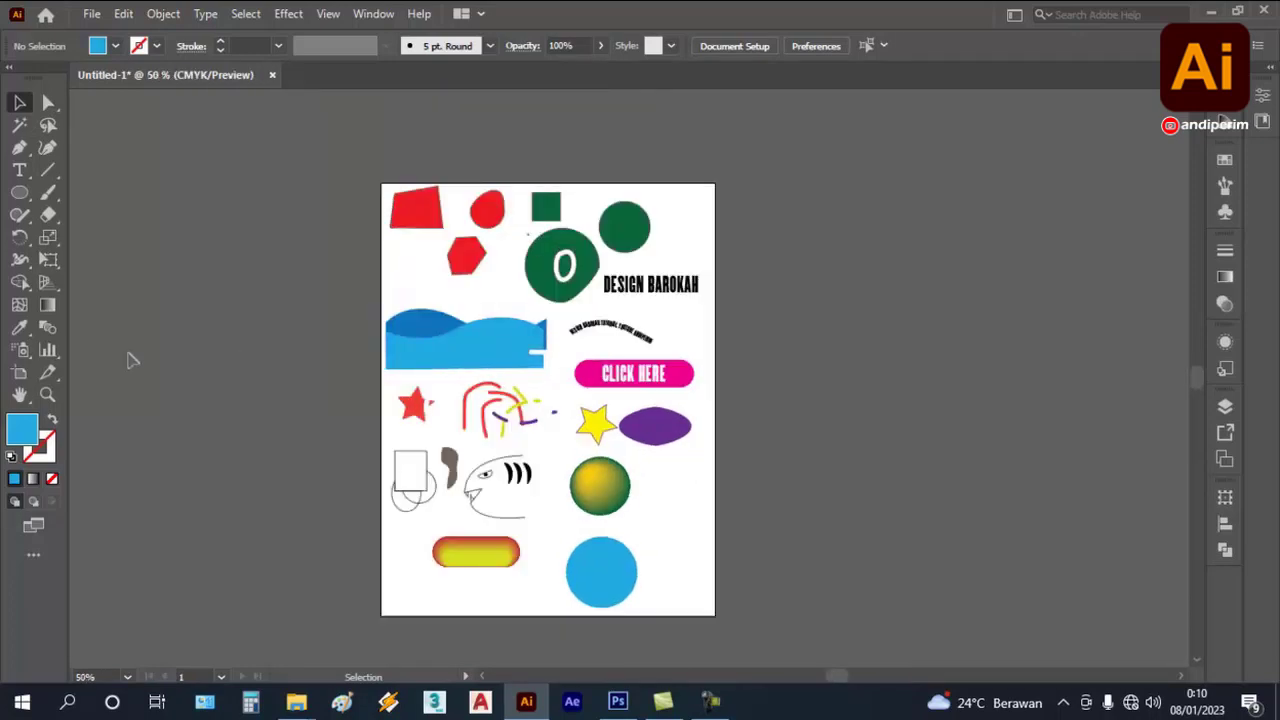
- Add a second Letter-size artboard beside the first and draw a custom third artboard about 14.88 by 18.92 cm beyond it
click(22, 376)
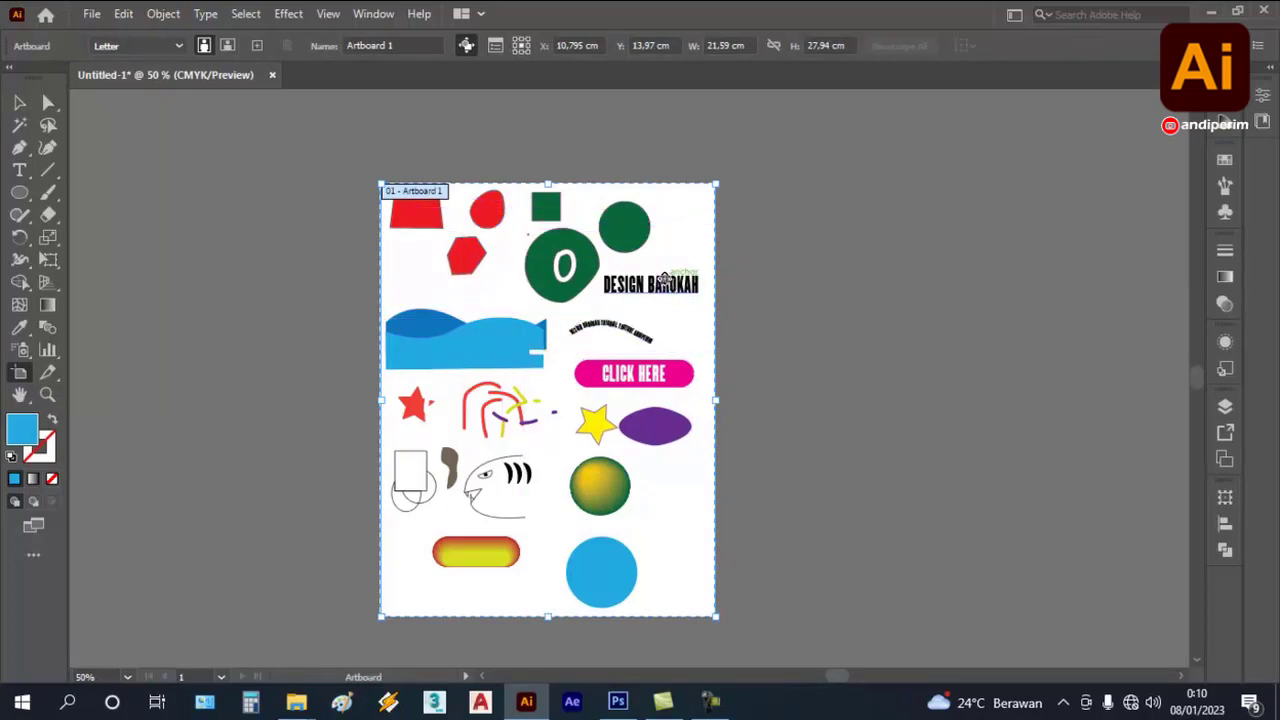
click(257, 46)
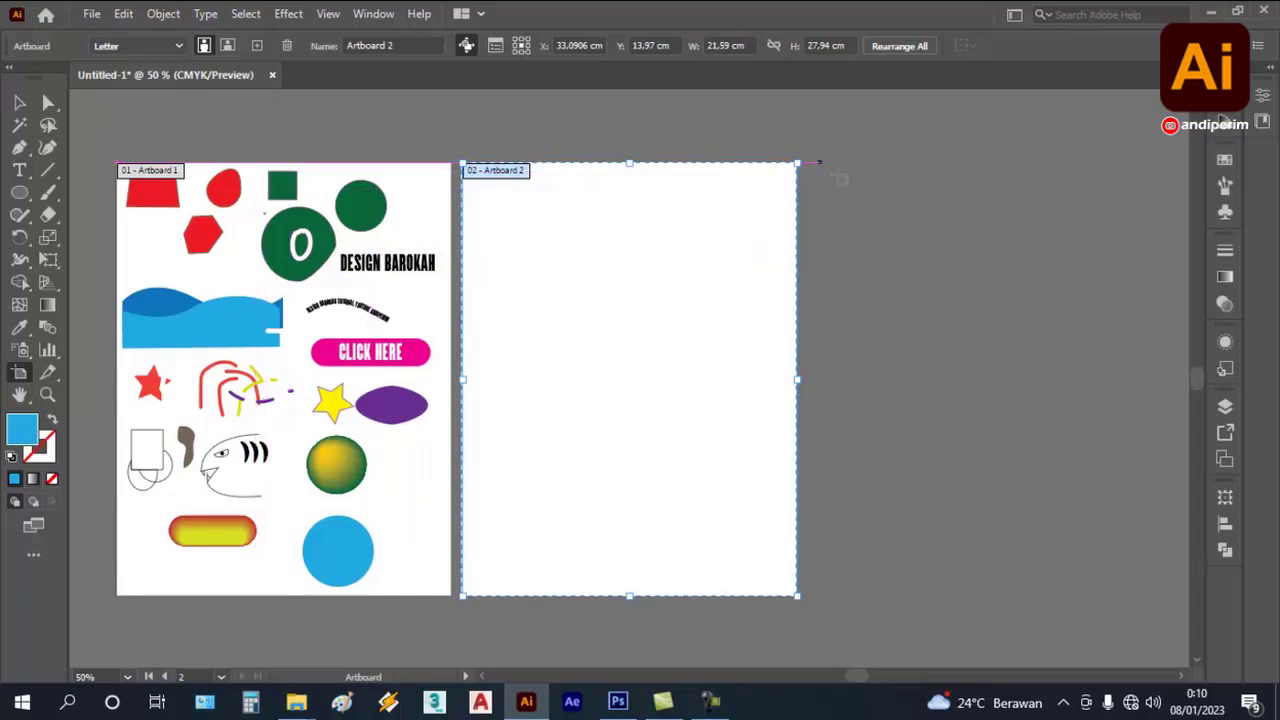
drag(831, 164, 1061, 455)
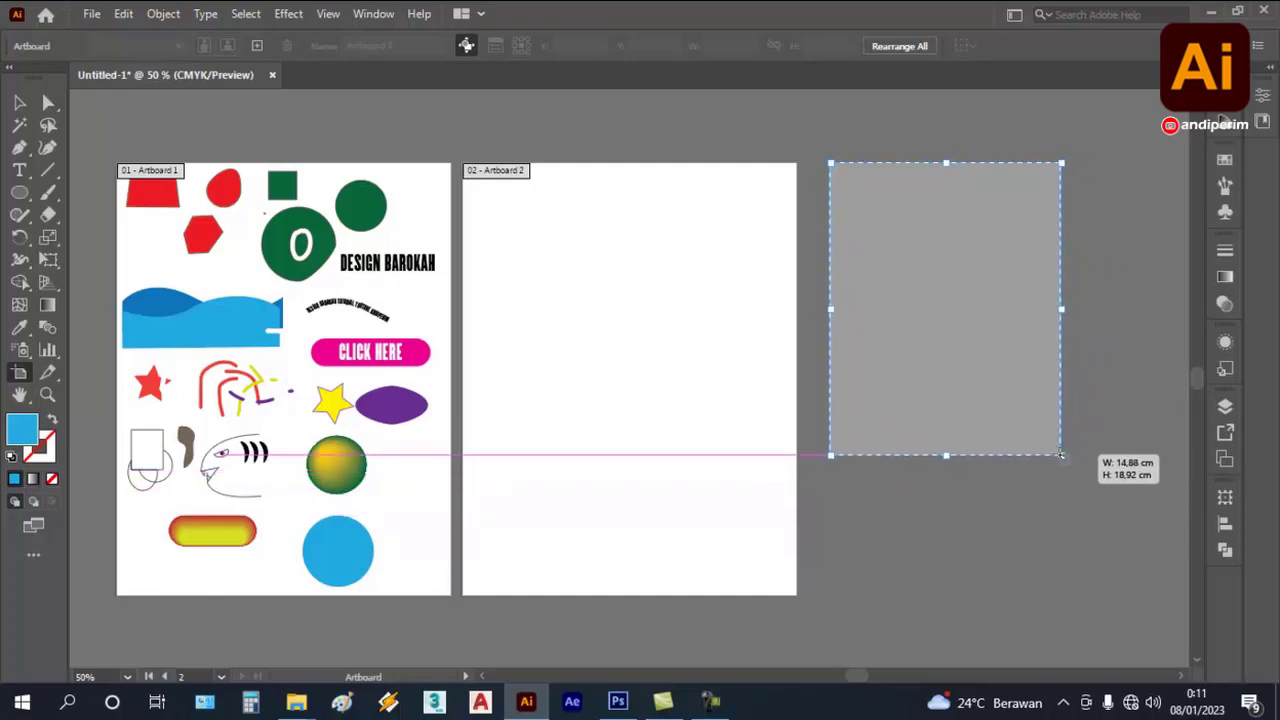
drag(1061, 455, 1061, 455)
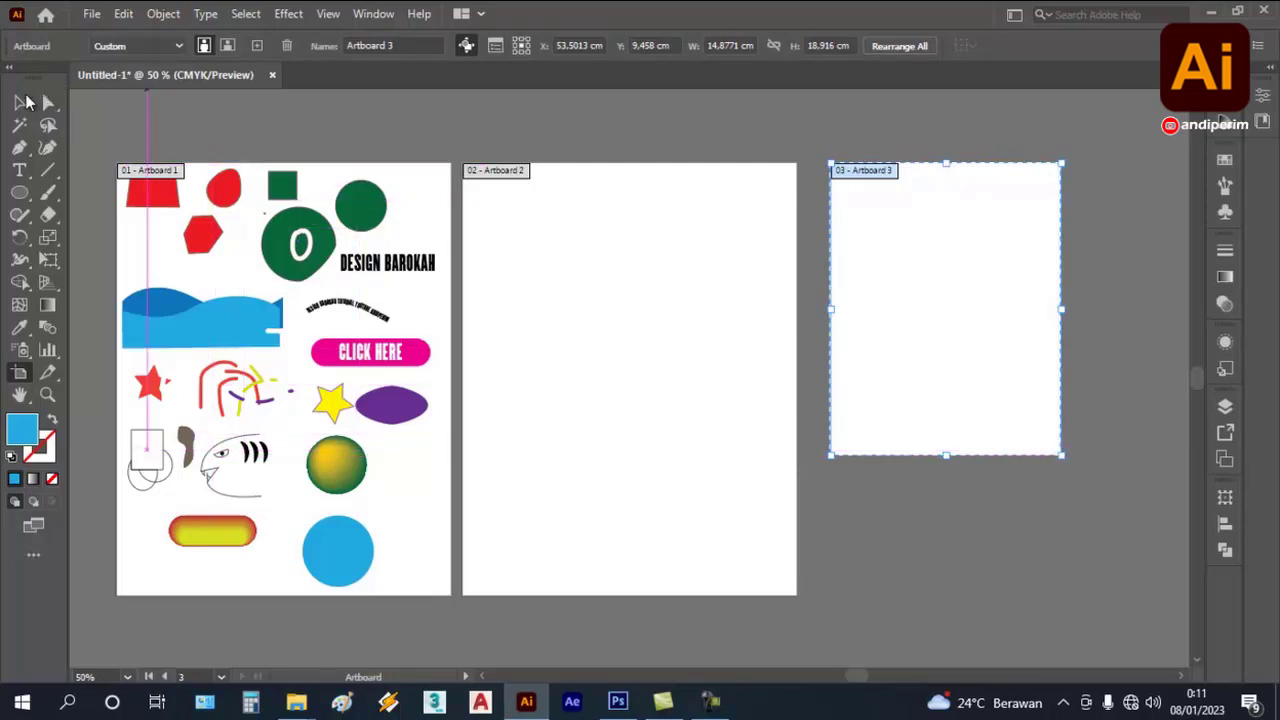
click(20, 103)
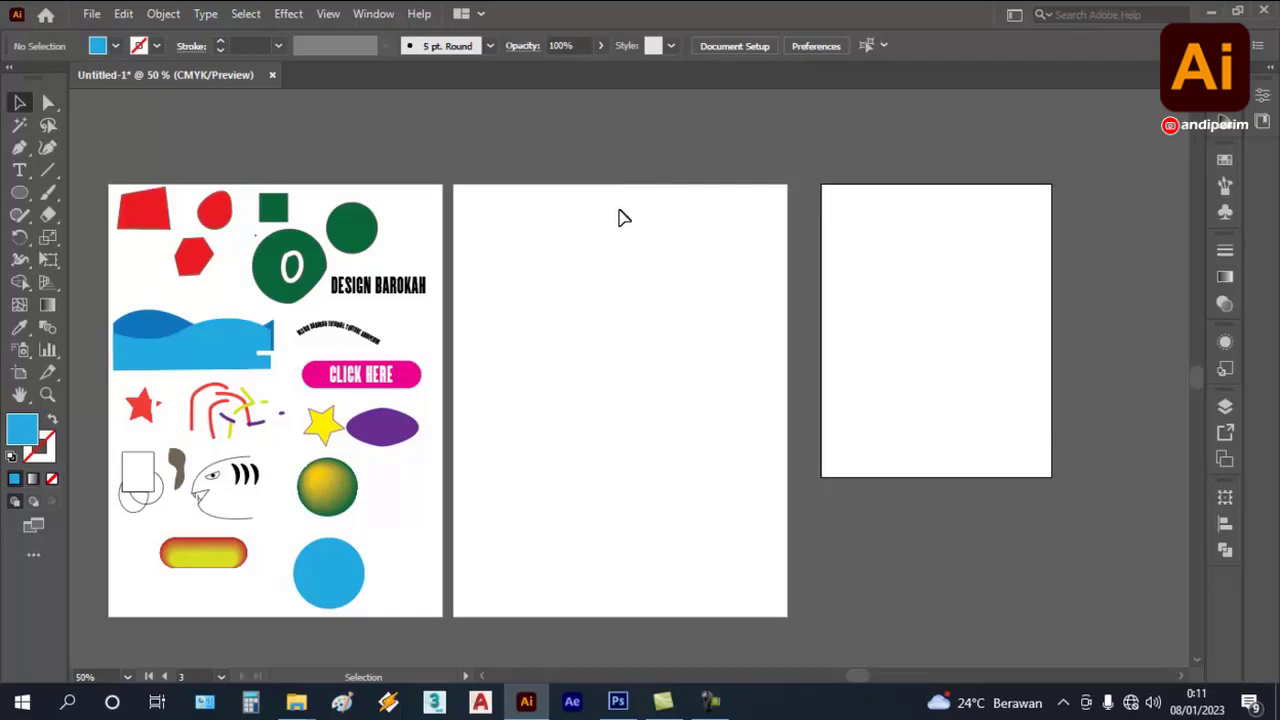
scroll(808, 246, down, 1)
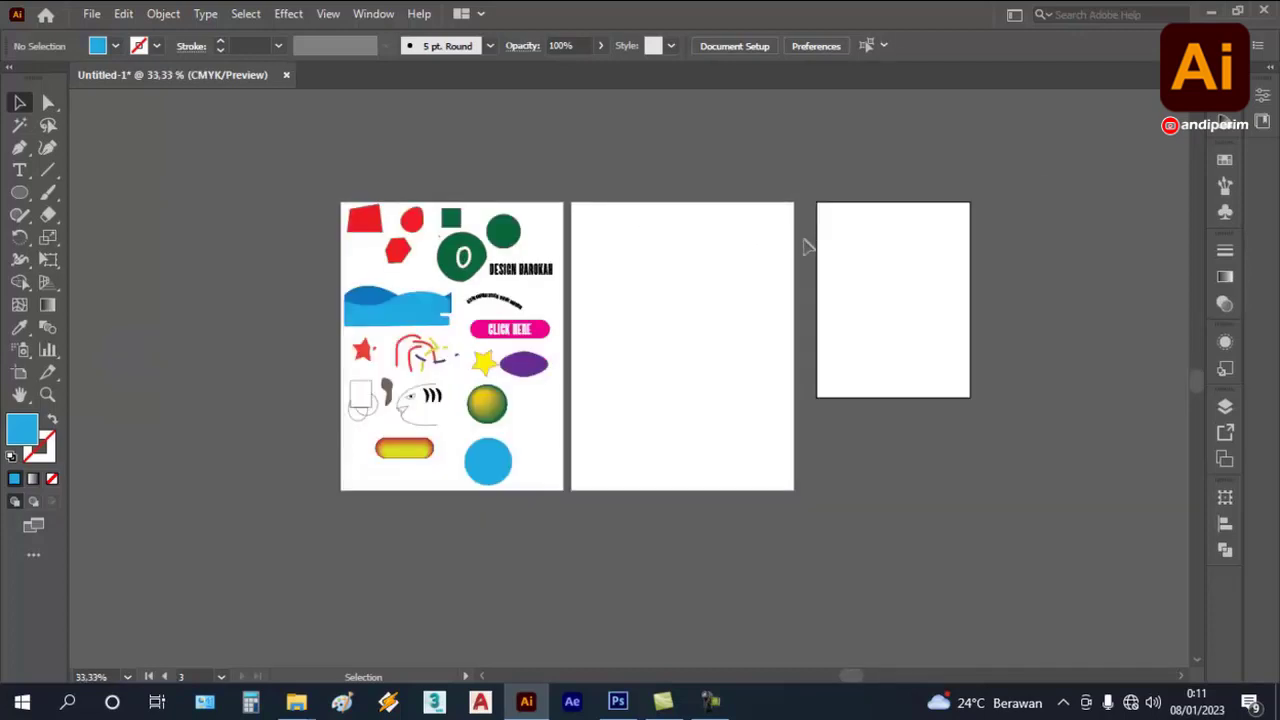
- Turn on the transparency grid so the three artboards display without their white background
scroll(612, 280, up, 1)
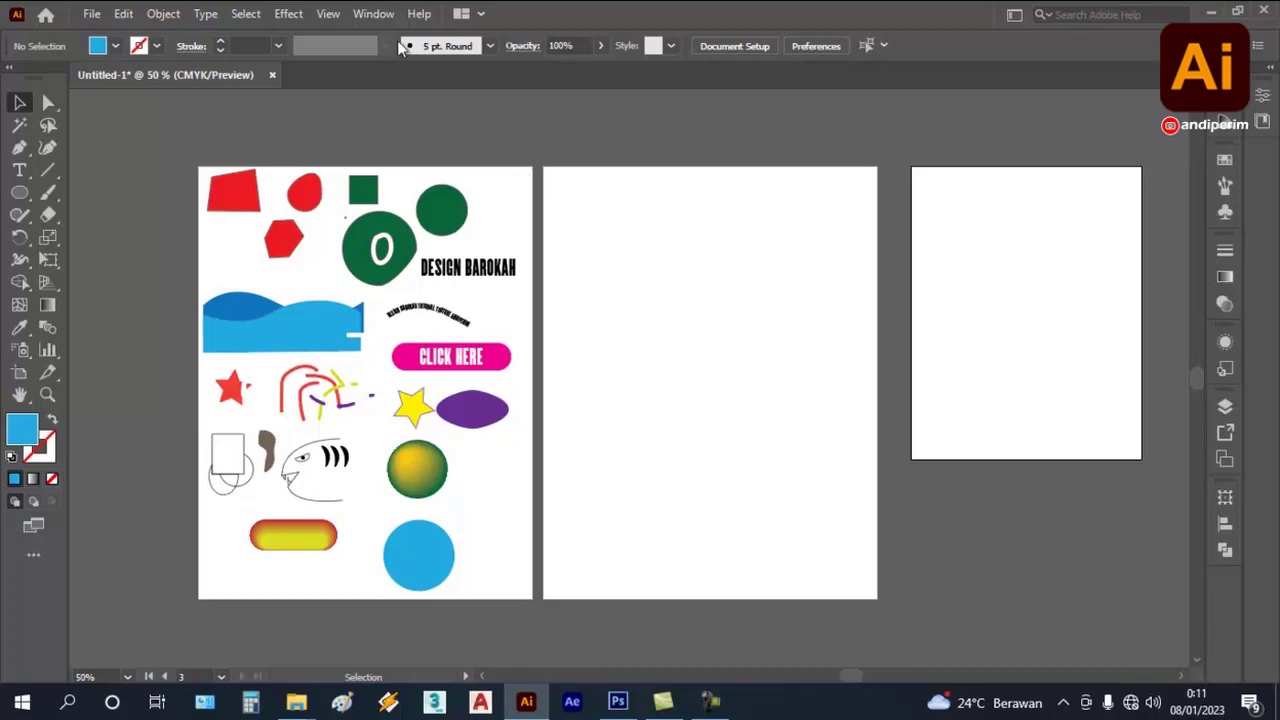
click(331, 15)
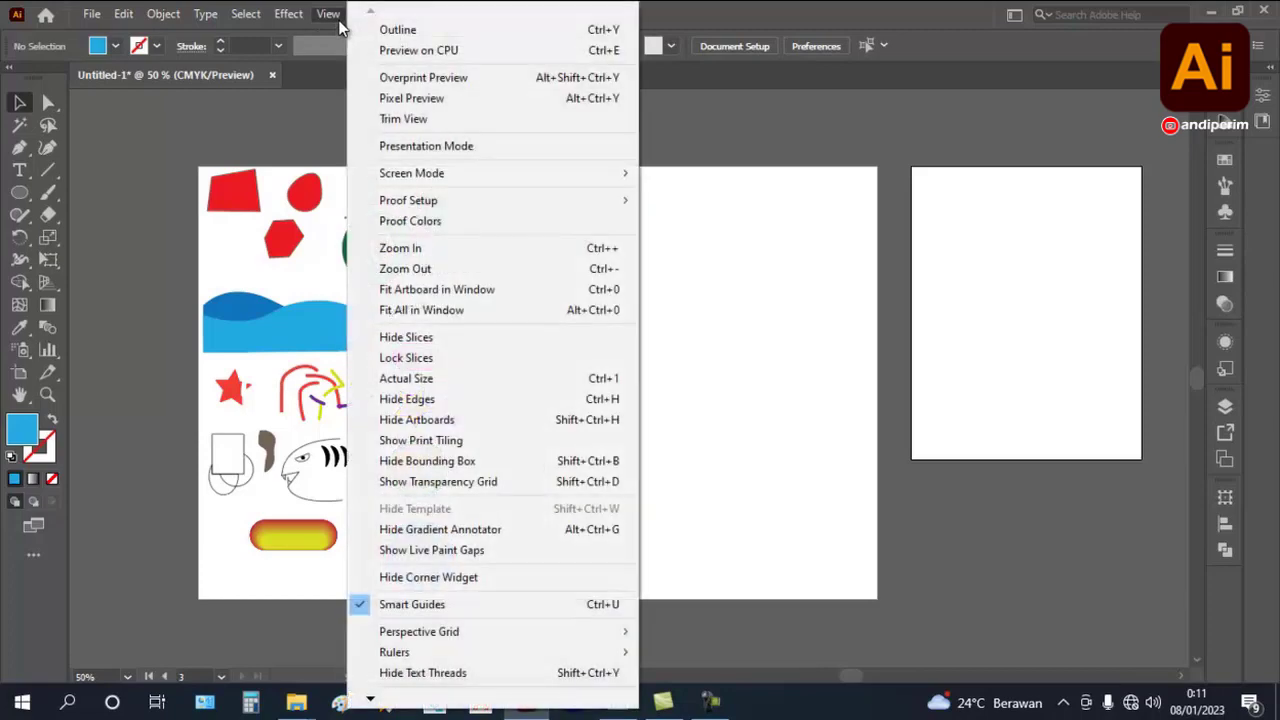
click(604, 484)
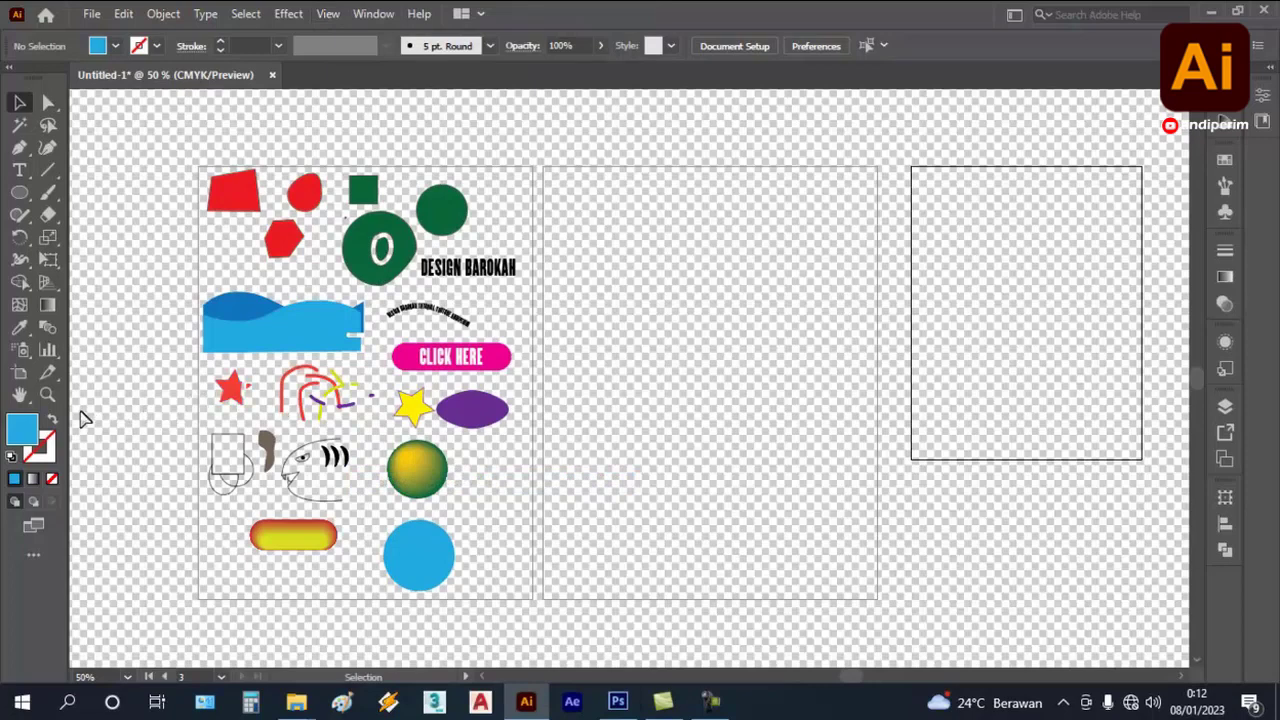
scroll(82, 419, up, 1)
scroll(452, 252, down, 1)
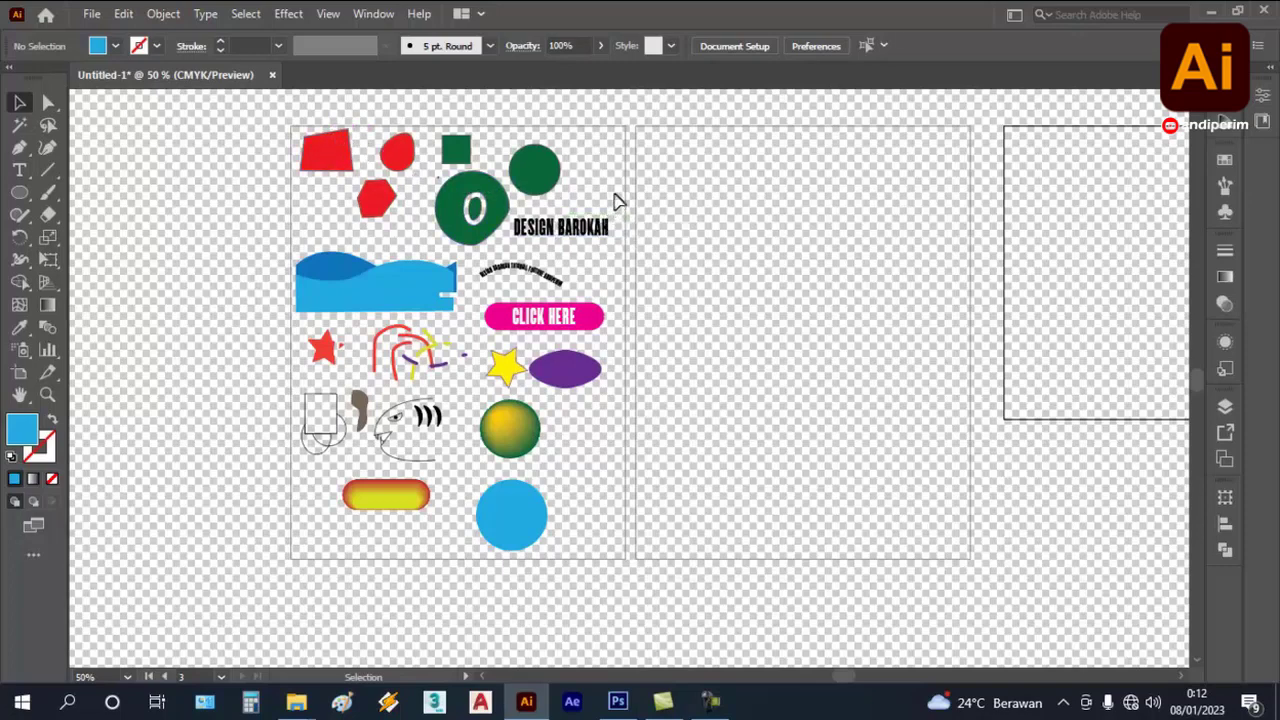
click(339, 15)
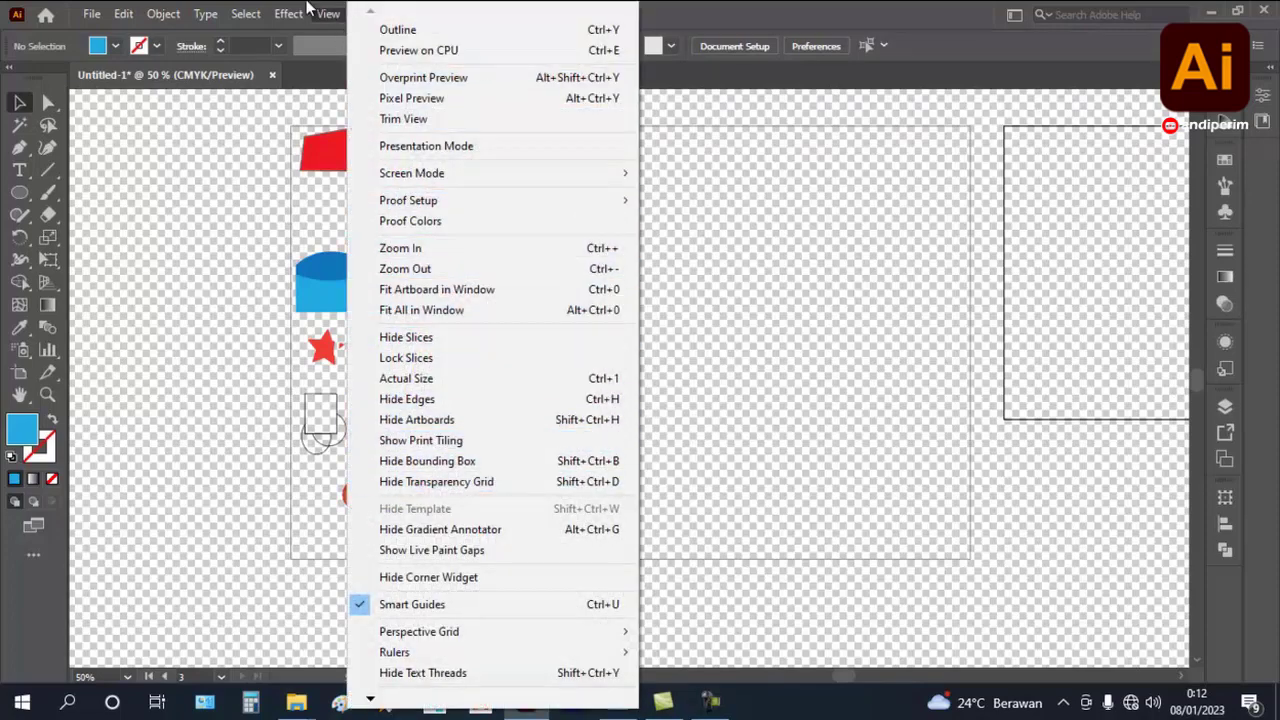
click(333, 15)
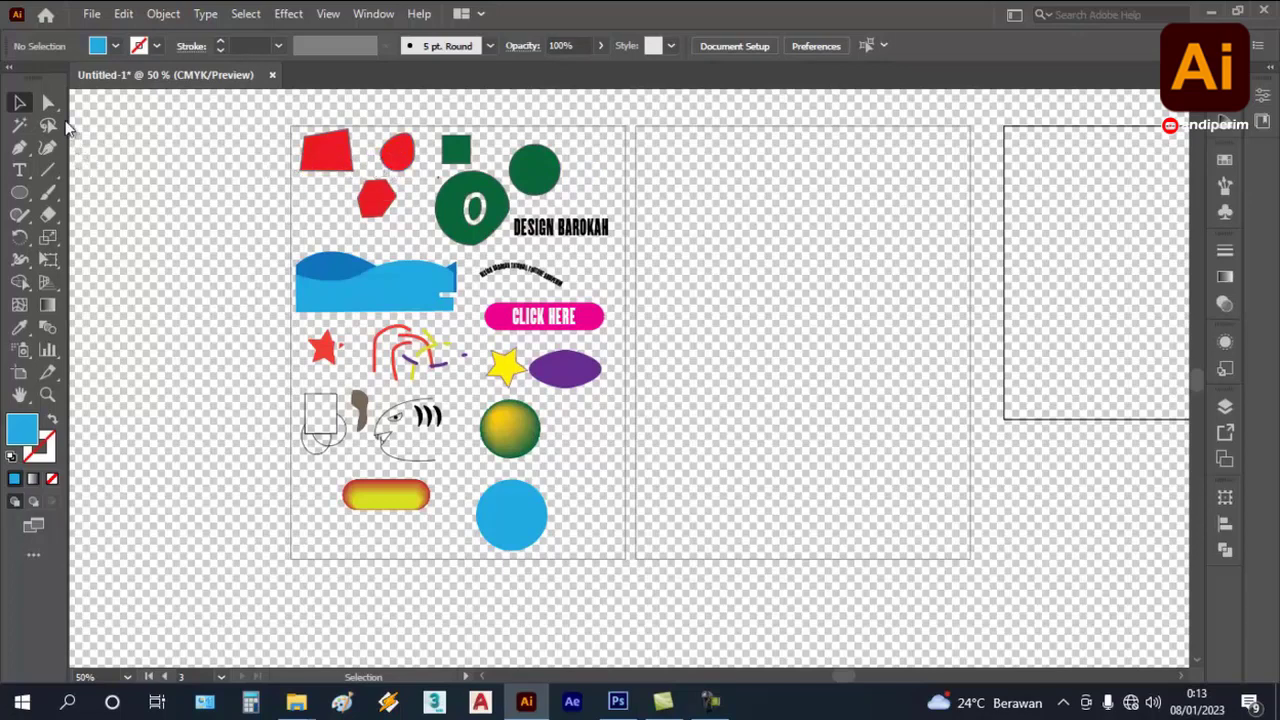
- Draw a white-filled rectangle with the Rectangle tool, covering the whole first artboard from corner to corner
click(20, 193)
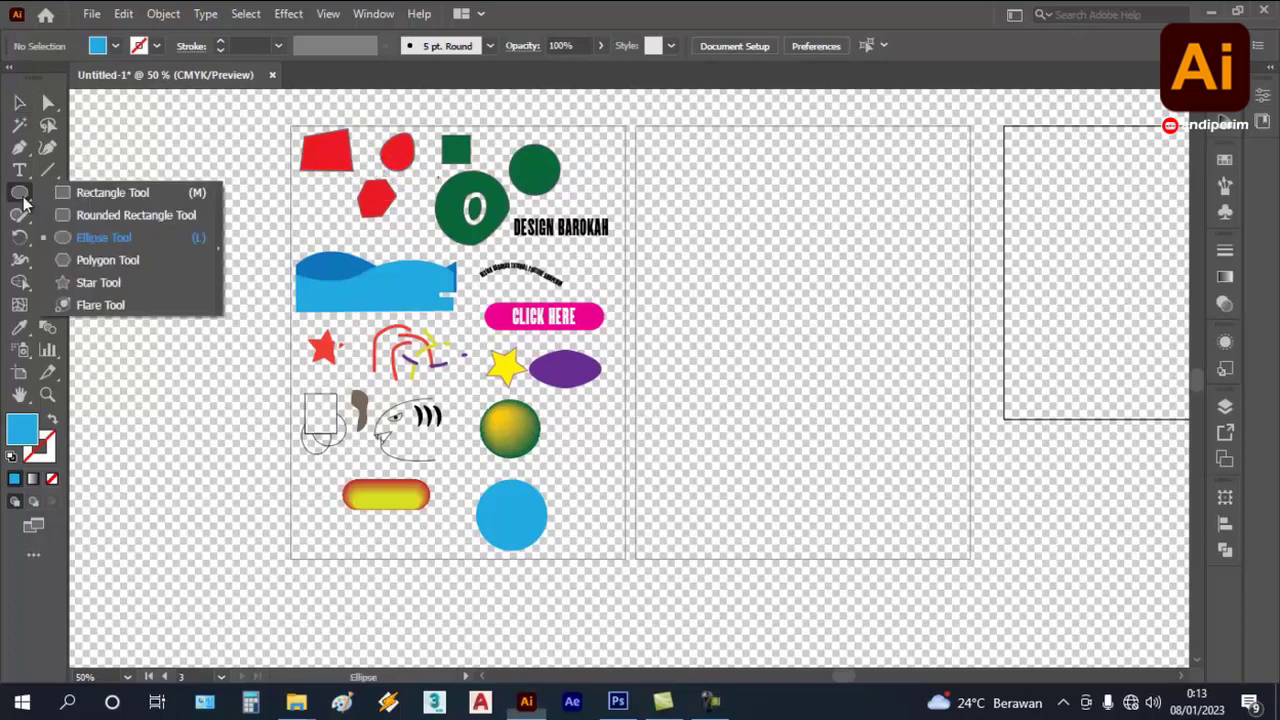
click(87, 188)
click(115, 46)
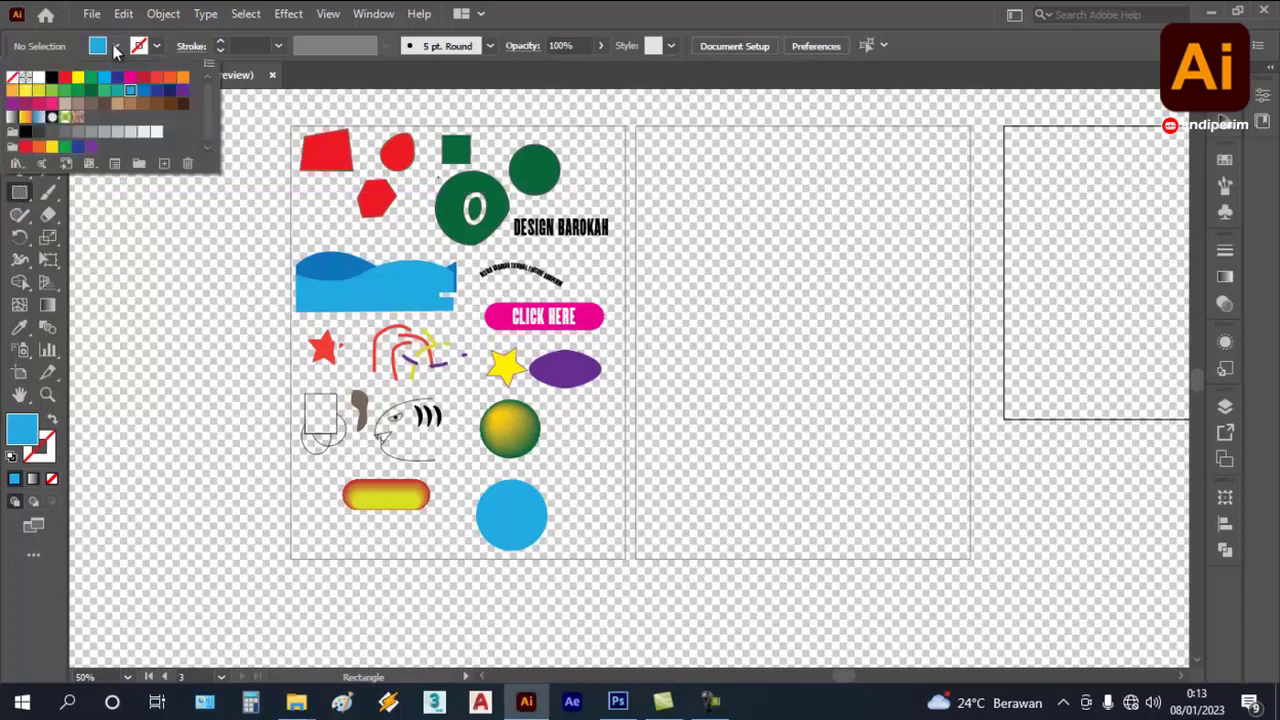
click(39, 79)
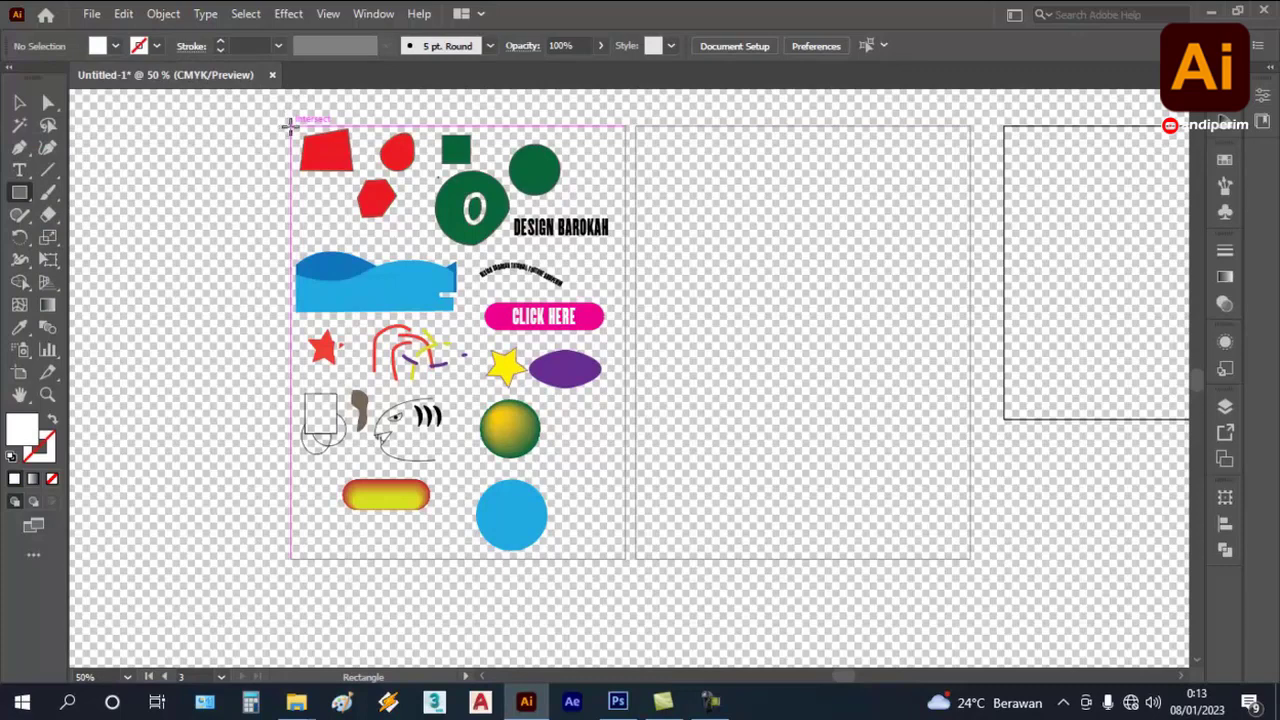
mouse_move(306, 142)
mouse_down()
mouse_move(437, 303)
mouse_move(583, 523)
mouse_move(626, 557)
mouse_up()
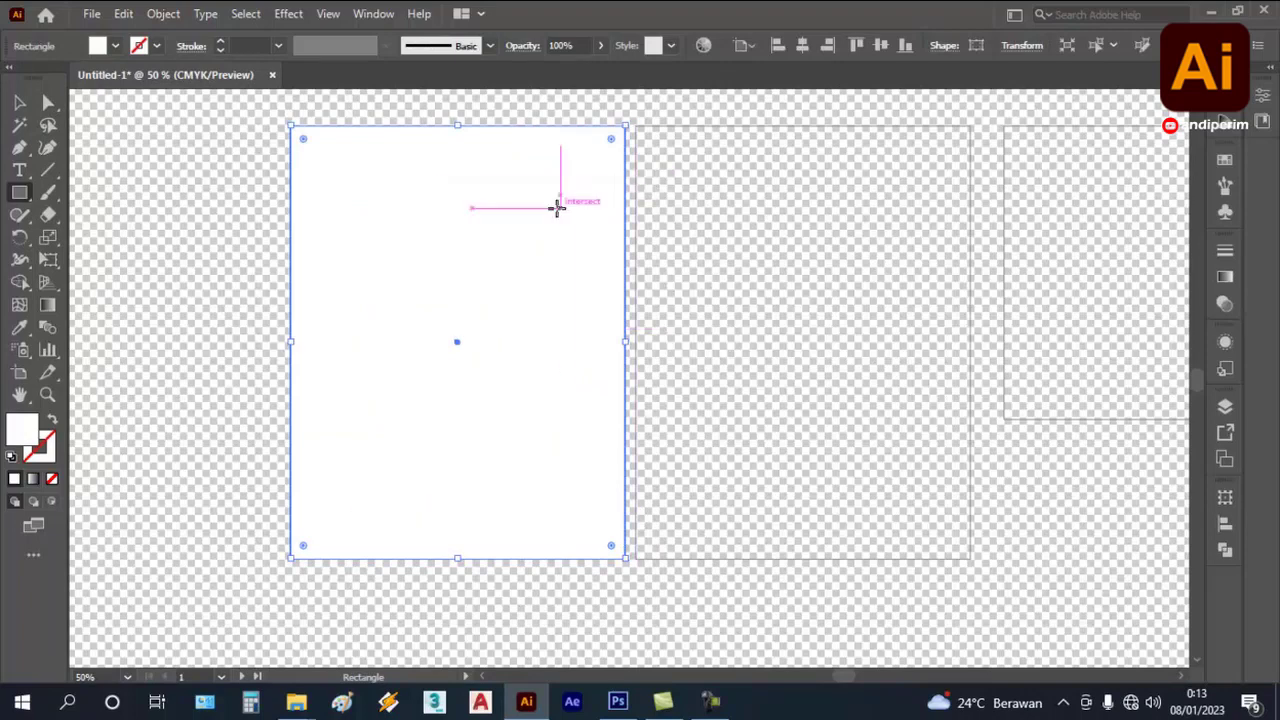
- Send the white rectangle to the back, behind all the sample shapes, and deselect it
right_click(494, 228)
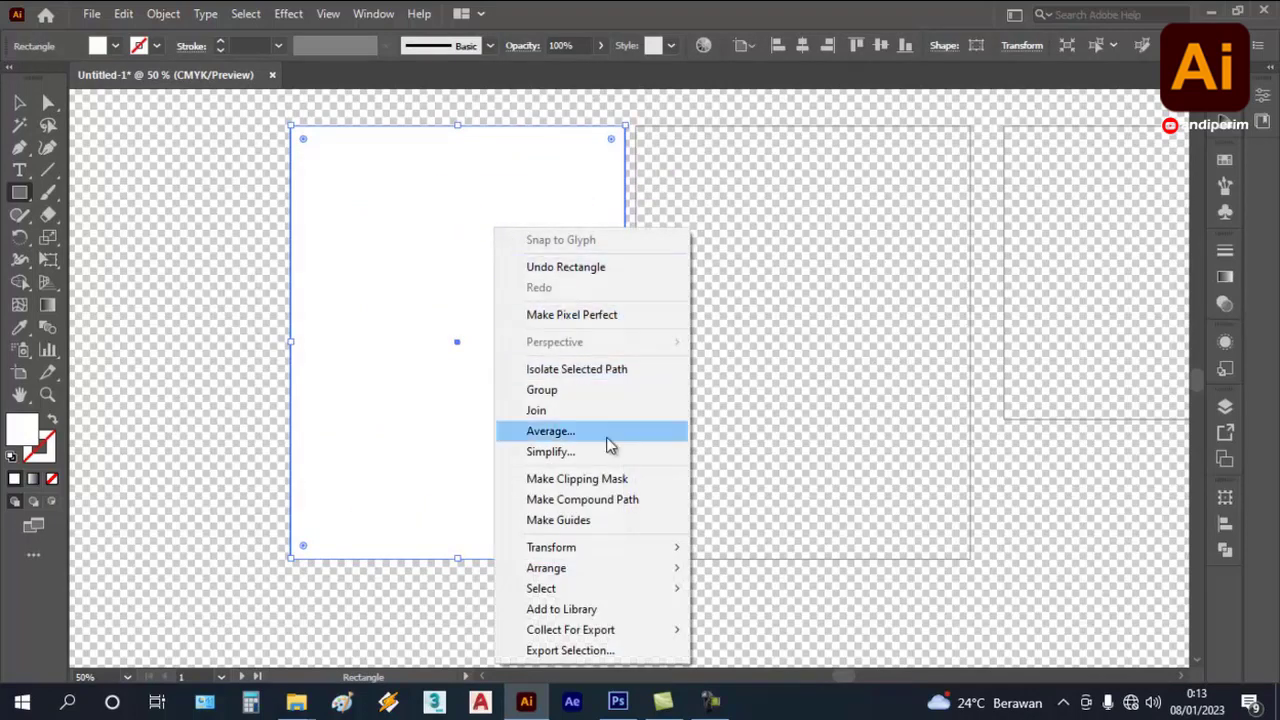
mouse_move(630, 576)
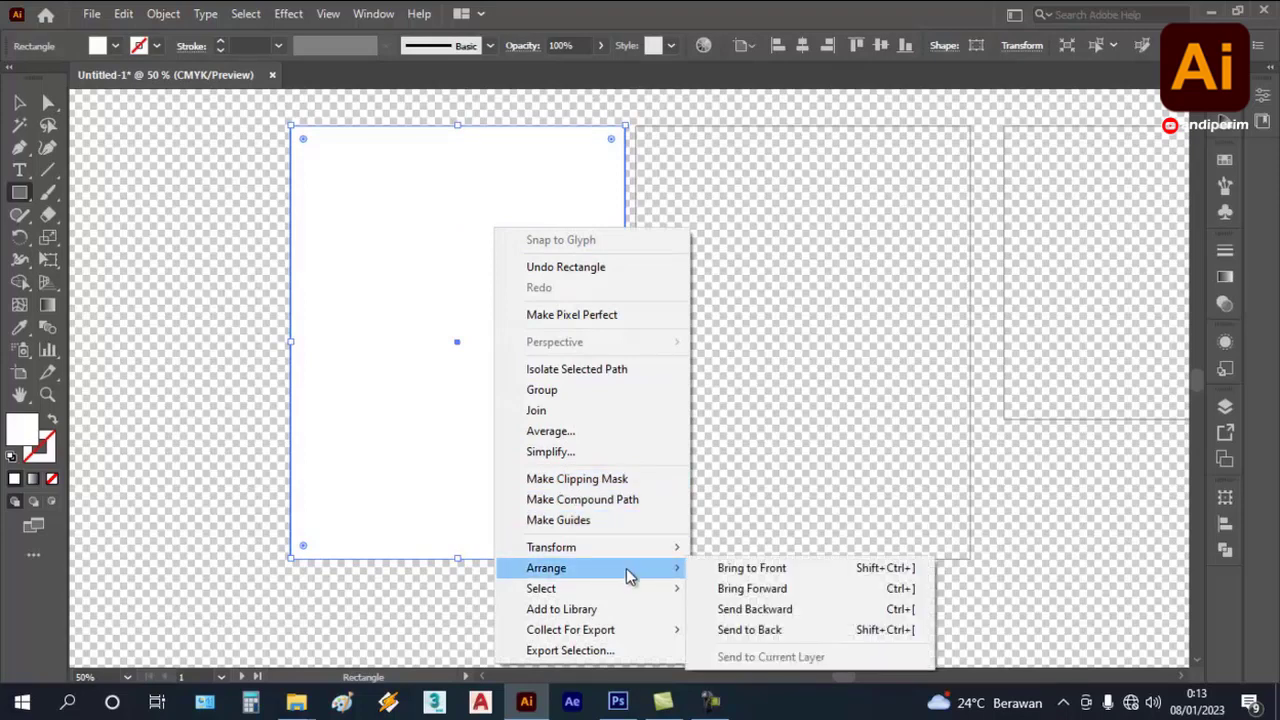
click(815, 630)
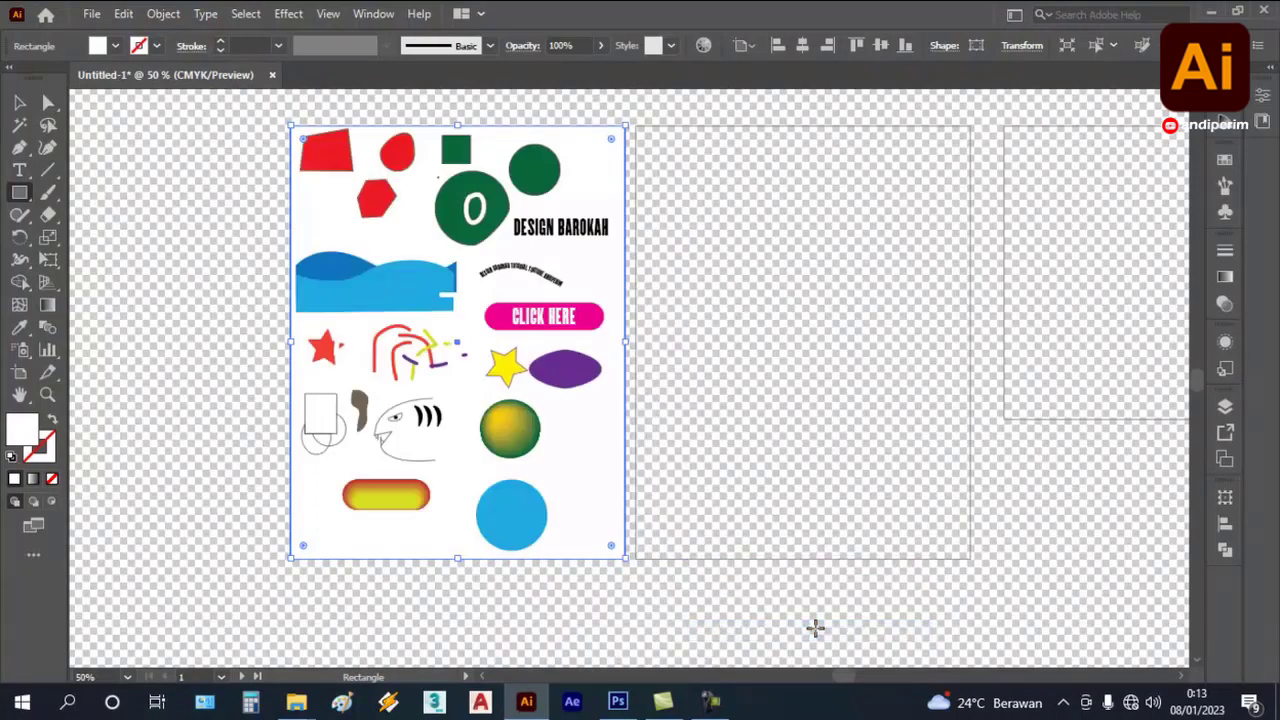
click(19, 102)
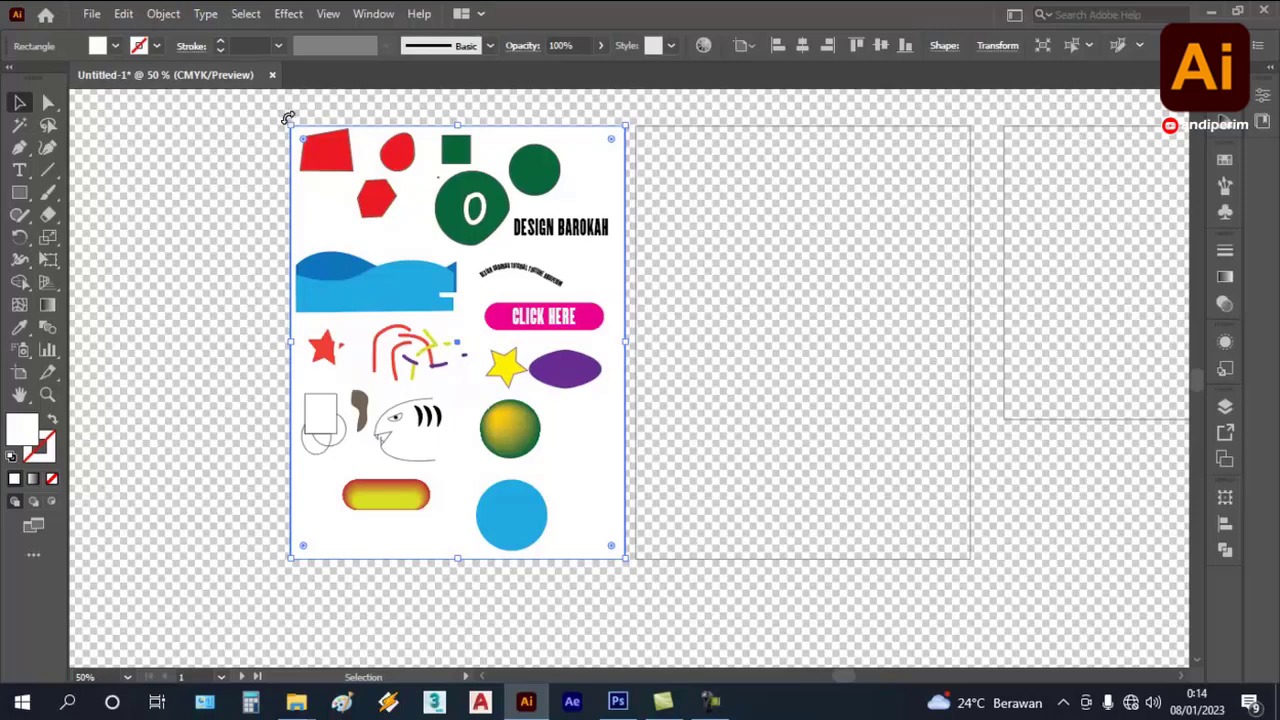
click(698, 225)
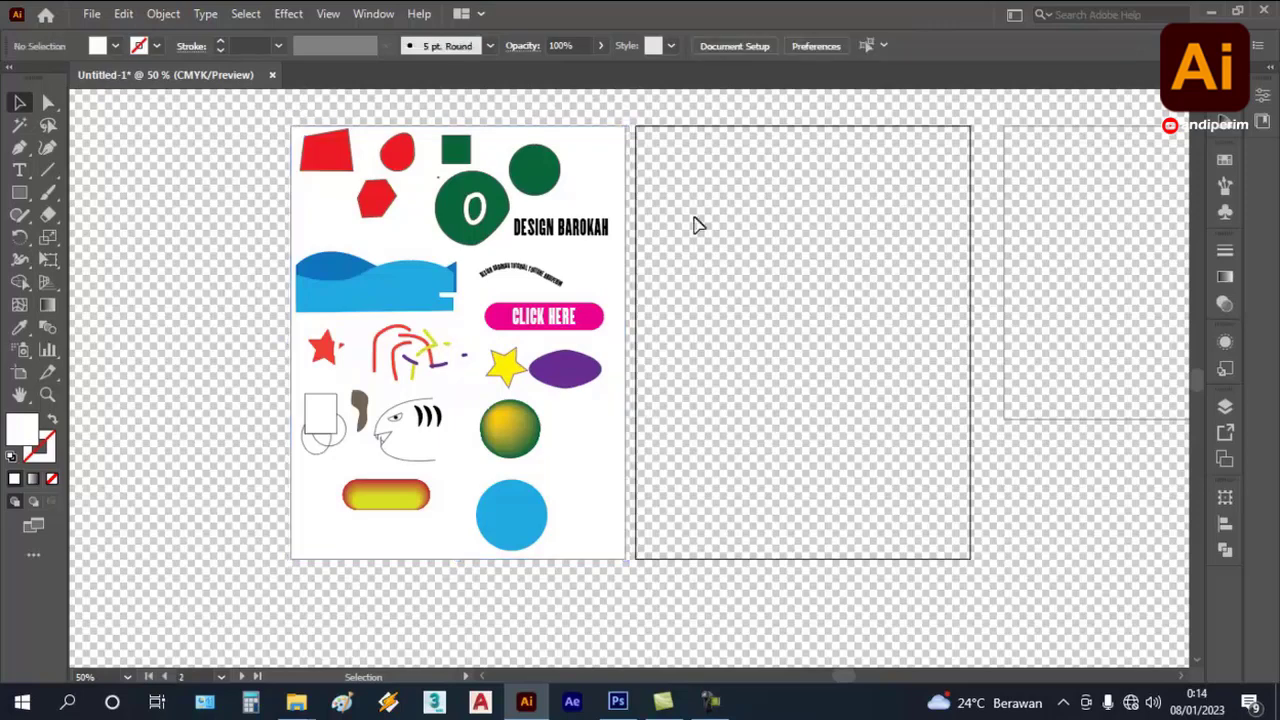